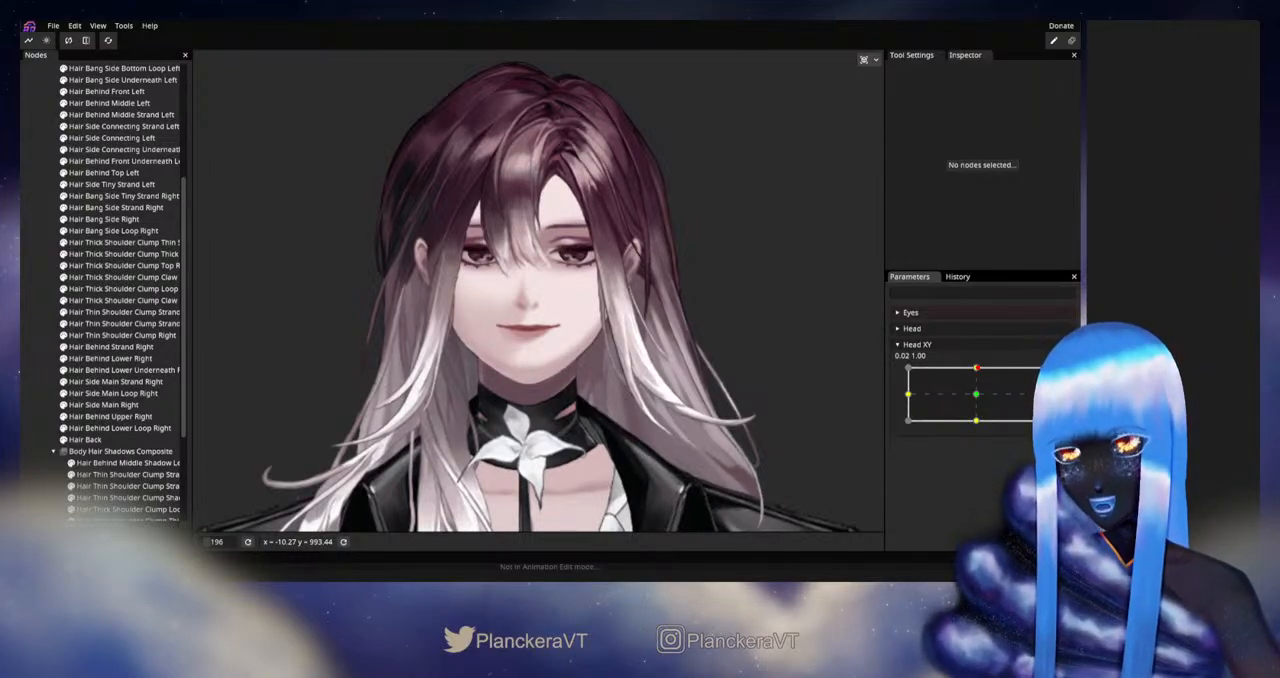
Step: Preview Head XY near its 0.00, 1.00 keypoint and examine the mesh of Hair Side Connecting Strand Left around the hair parting
mouse_move(977, 368)
left_mouse_down()
mouse_move(977, 396)
mouse_move(977, 369)
left_mouse_up()
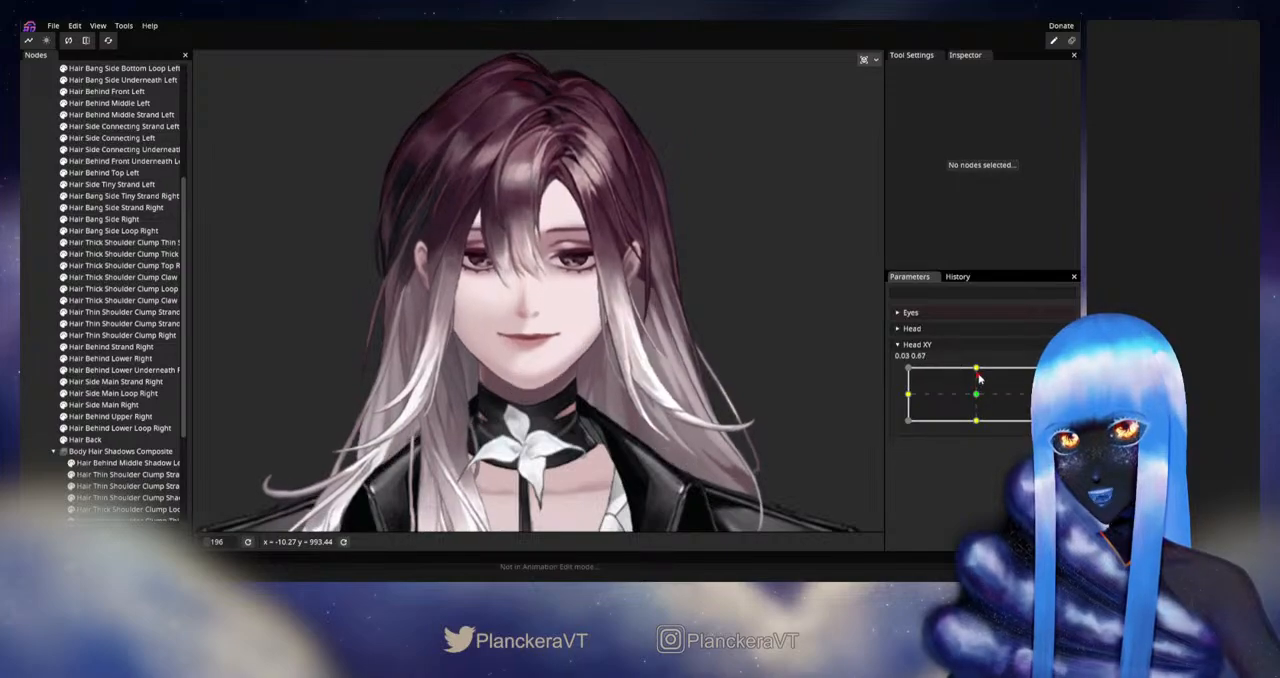
scroll(120, 305, "up", 3)
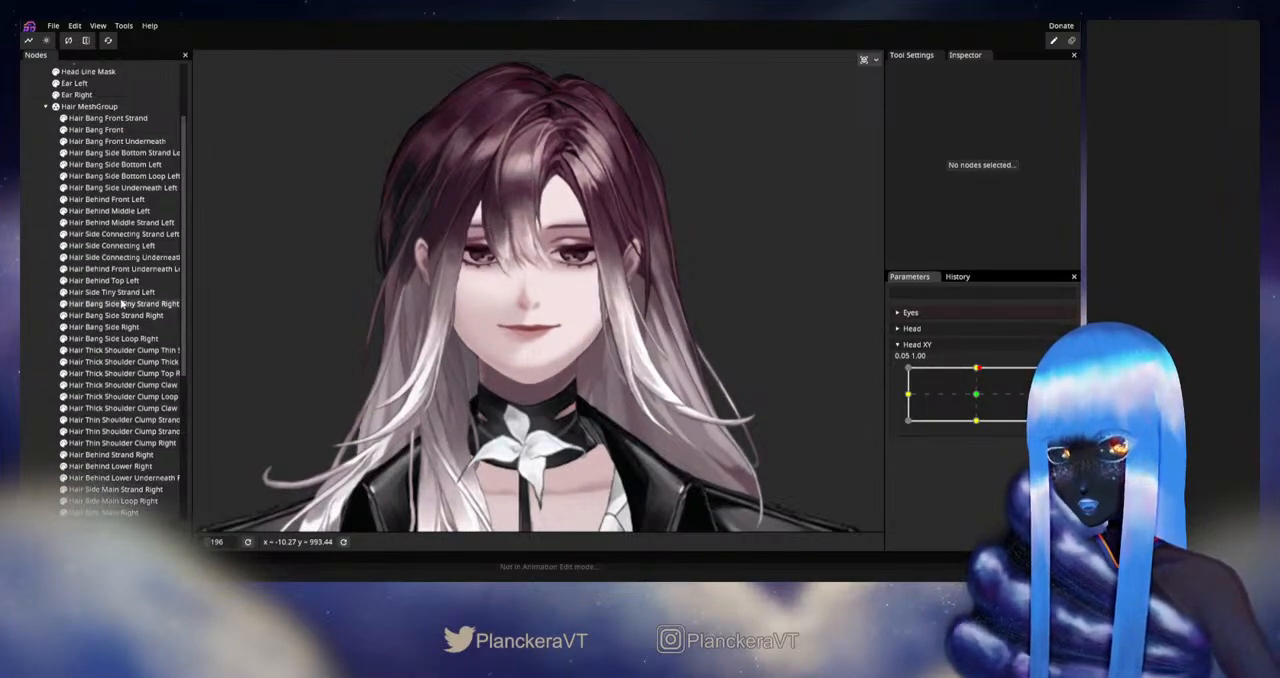
left_click(110, 233)
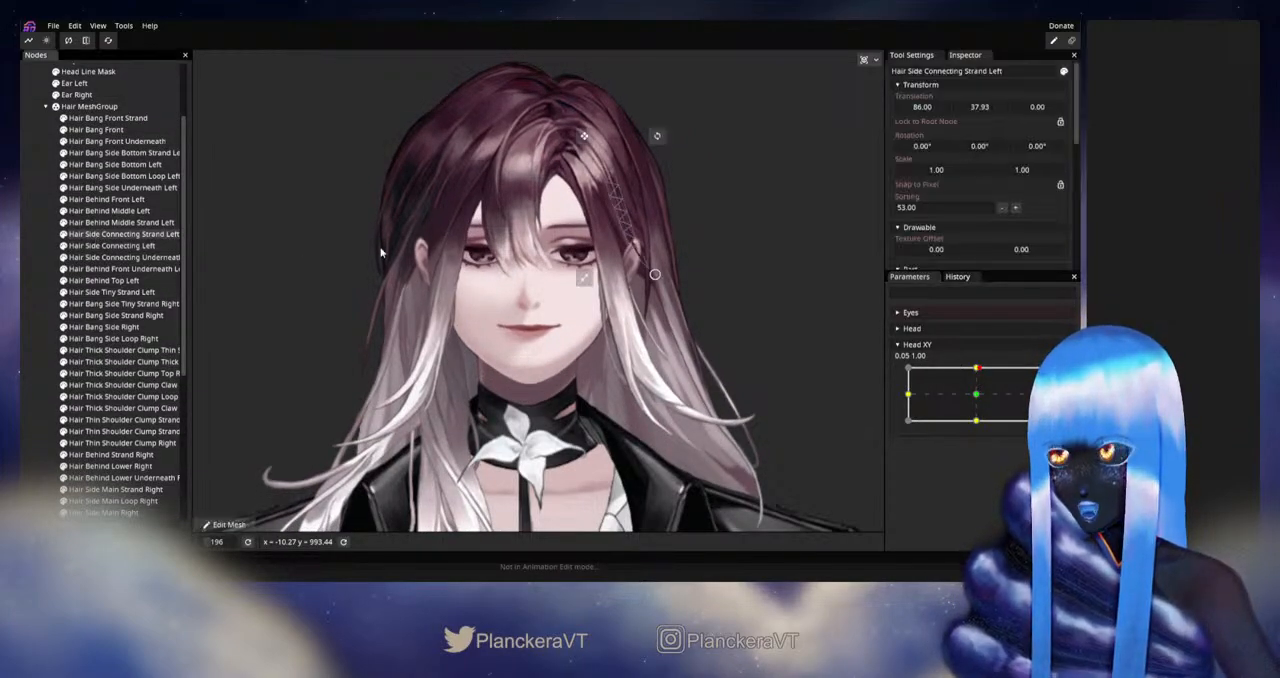
scroll(530, 220, "up", 2)
scroll(530, 220, "up", 5)
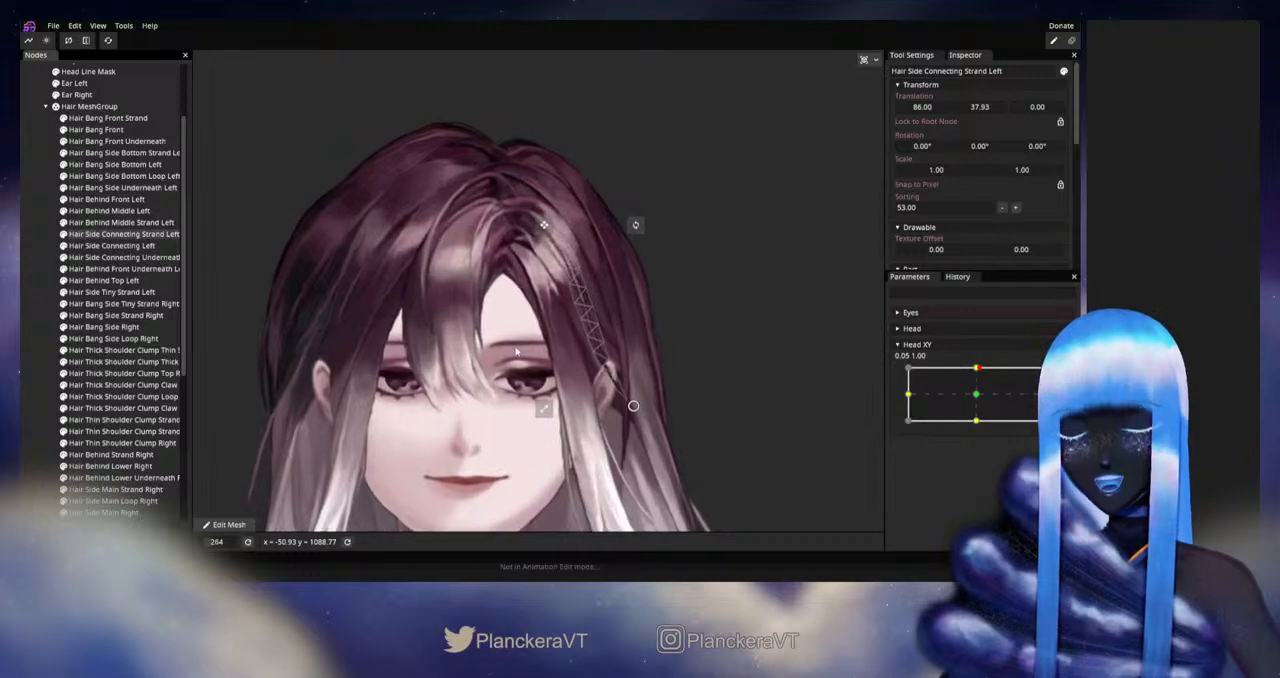
scroll(523, 362, "up", 1)
left_click_drag(502, 337, 492, 379)
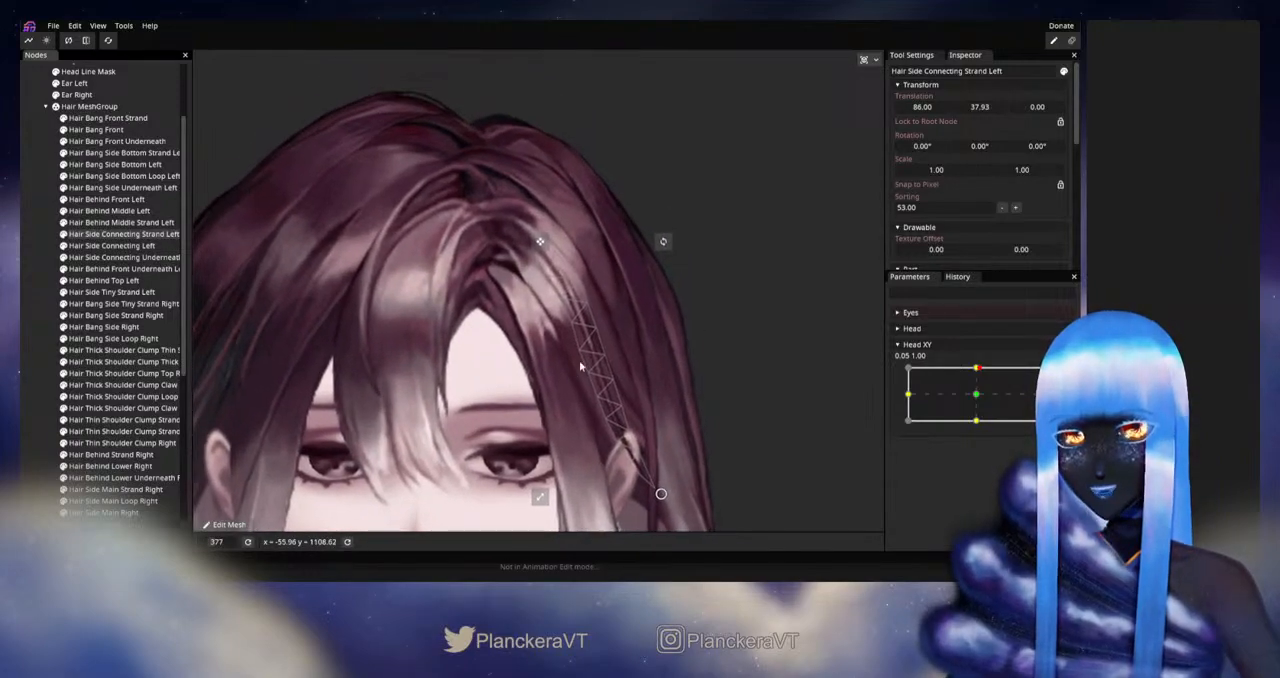
left_click(48, 365)
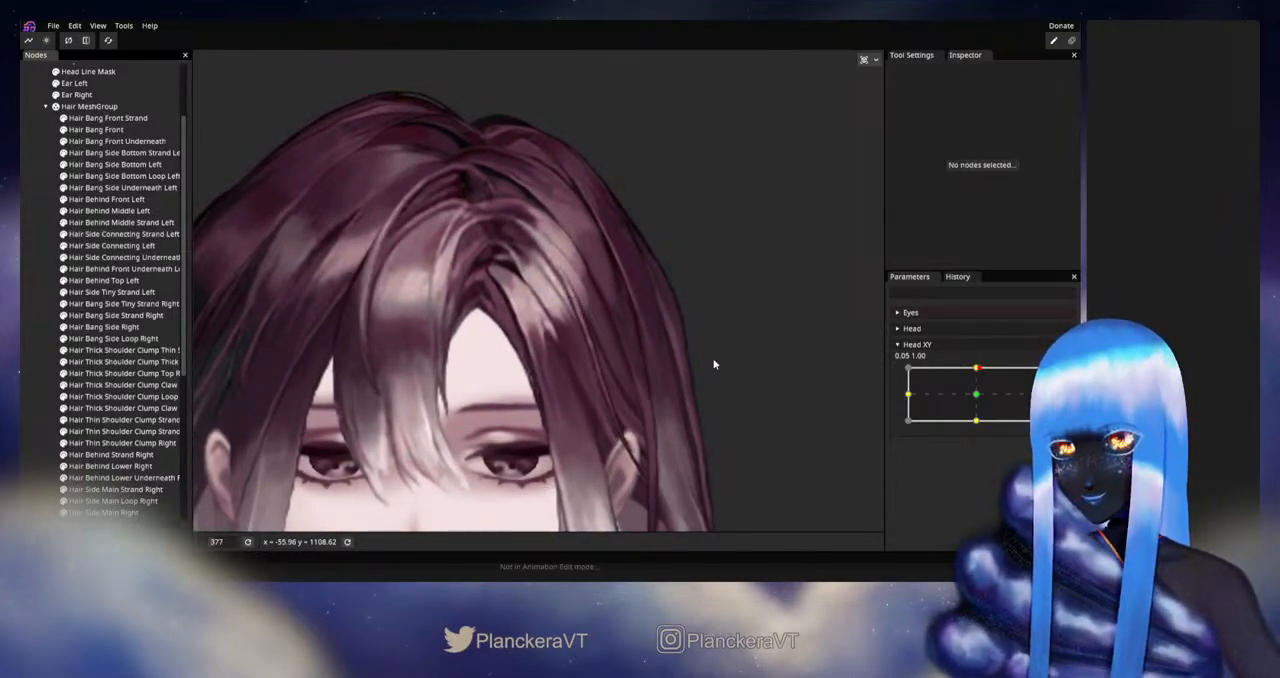
Step: Arm Head XY at 0.00, 1.00, adjust the upper mesh vertices of Hair Side Connecting Strand Left, and preview the disarmed head movement
mouse_move(977, 369)
left_mouse_down()
mouse_move(974, 400)
mouse_move(976, 368)
left_mouse_up()
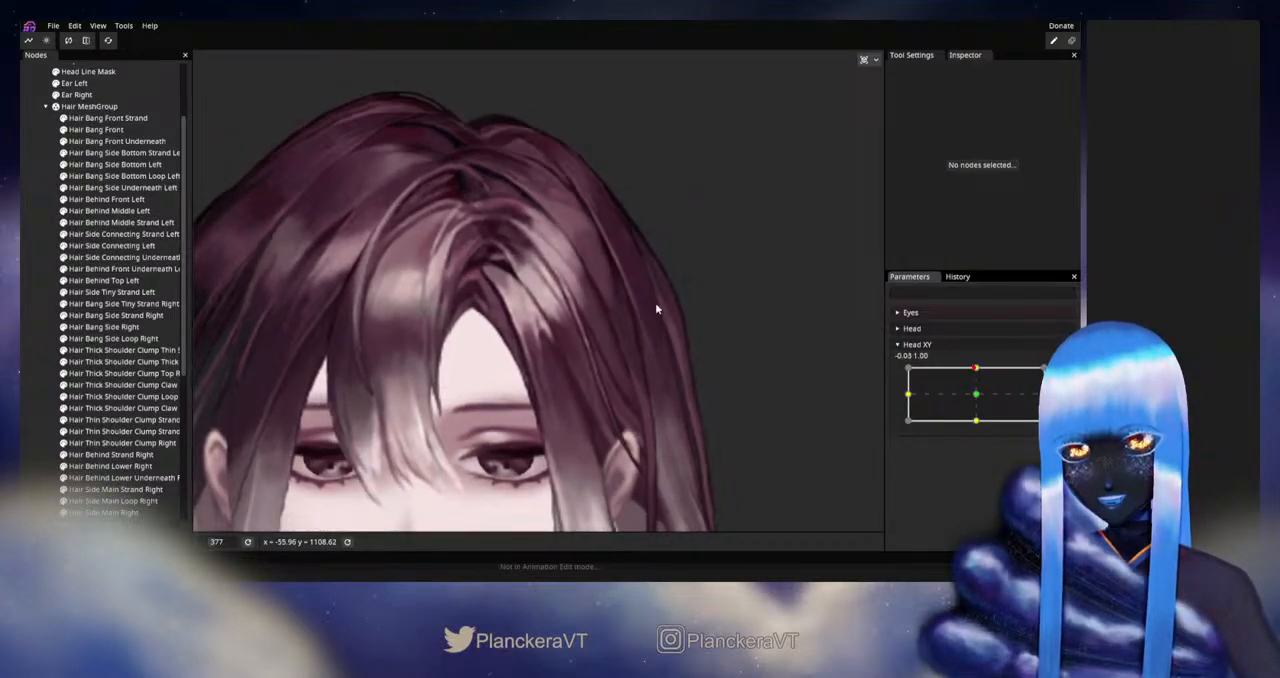
left_click(1064, 375)
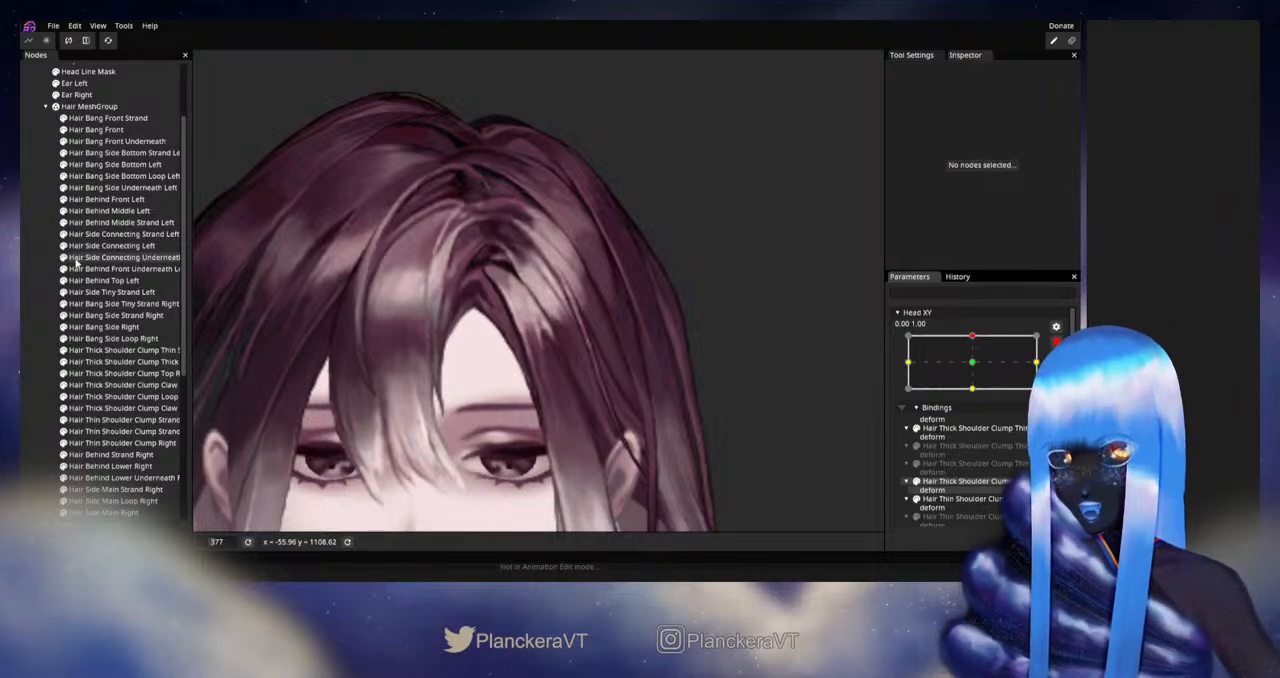
left_click(95, 234)
scroll(548, 307, "up", 2)
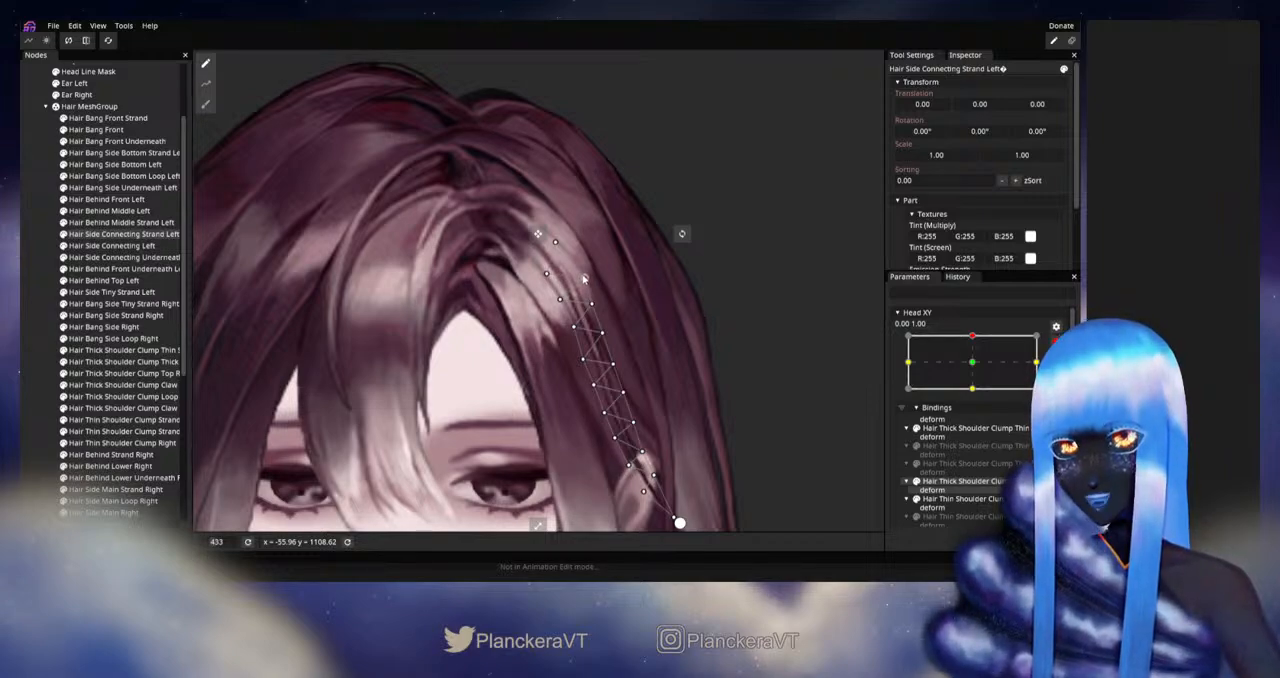
left_click(29, 291)
scroll(636, 461, "down", 6)
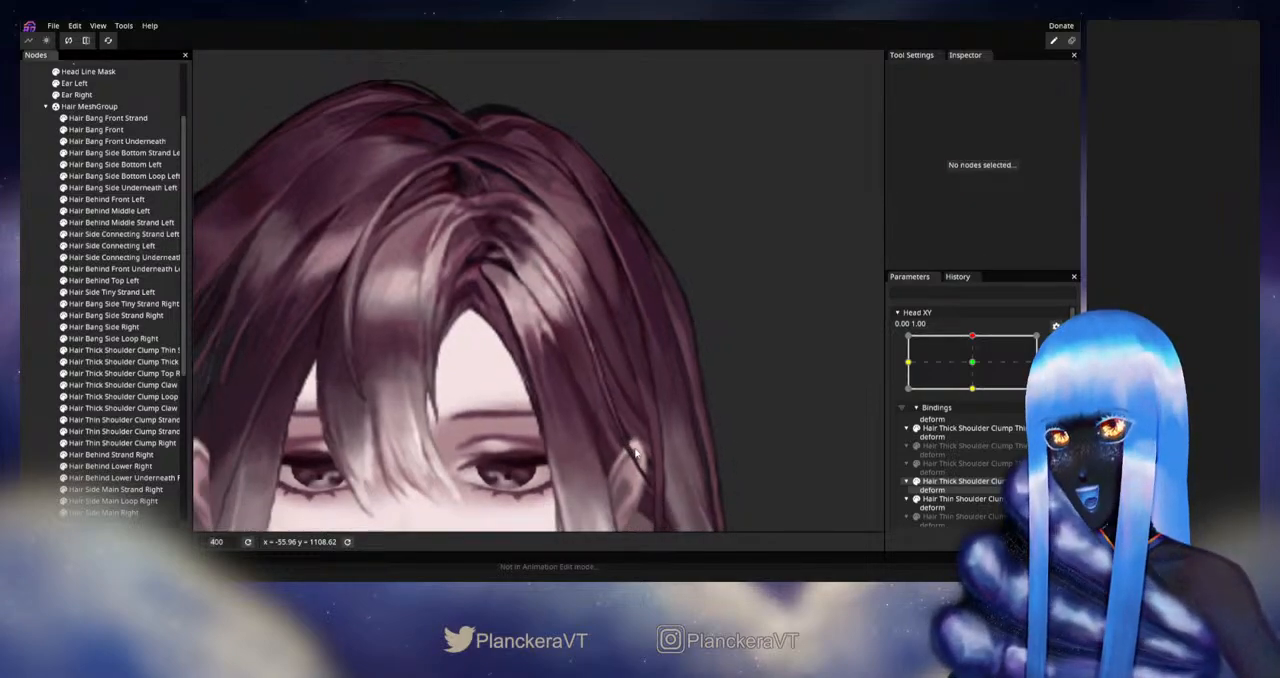
scroll(619, 457, "down", 3)
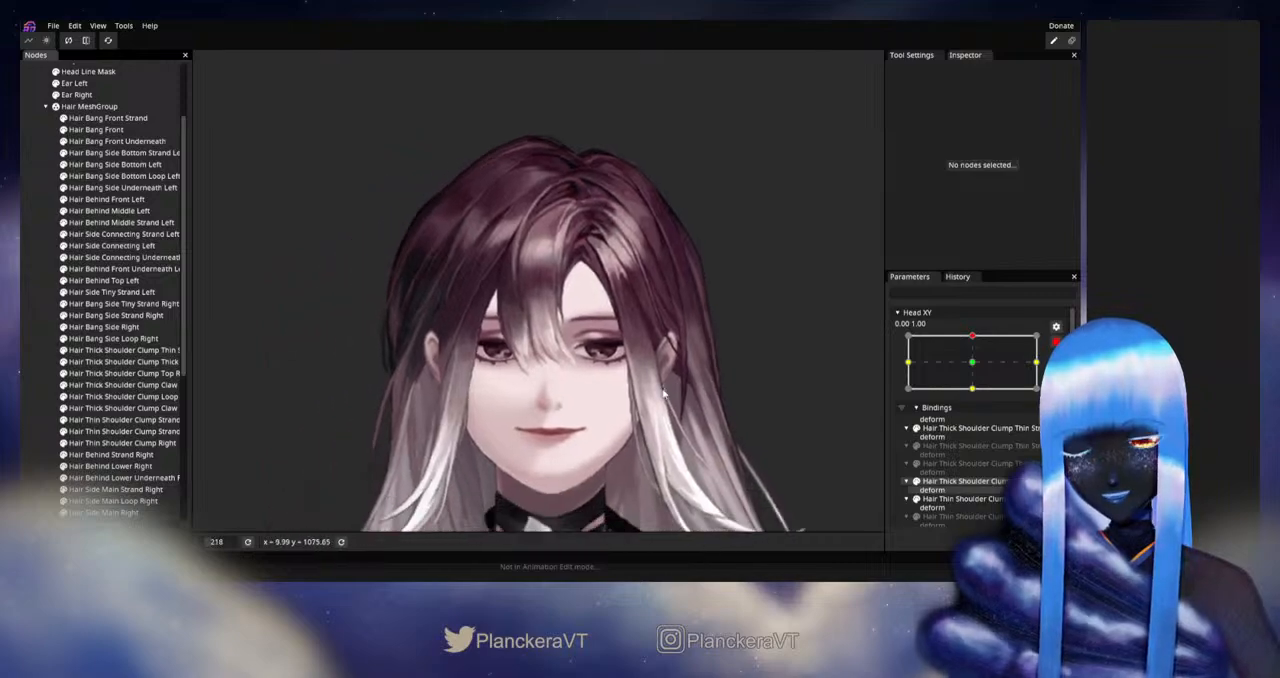
left_click(1056, 343)
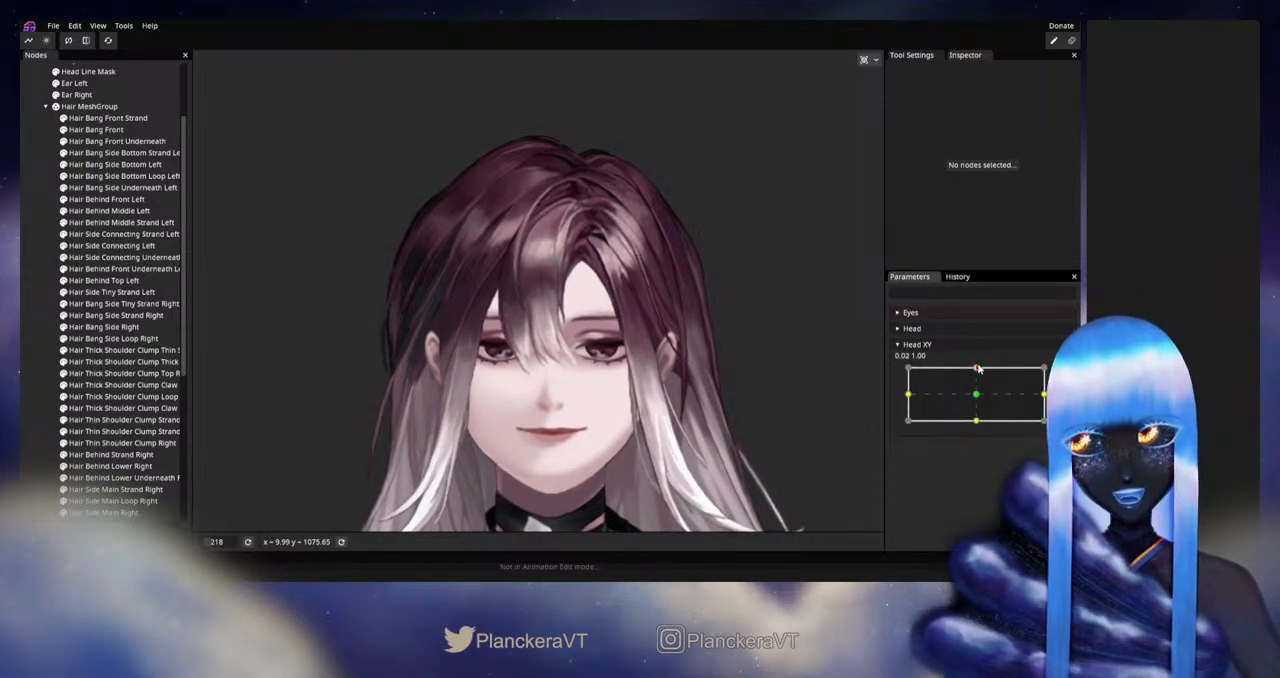
mouse_move(977, 367)
left_mouse_down()
mouse_move(977, 397)
mouse_move(976, 367)
mouse_move(978, 393)
mouse_move(980, 372)
mouse_move(978, 391)
mouse_move(979, 374)
mouse_move(1000, 376)
left_mouse_up()
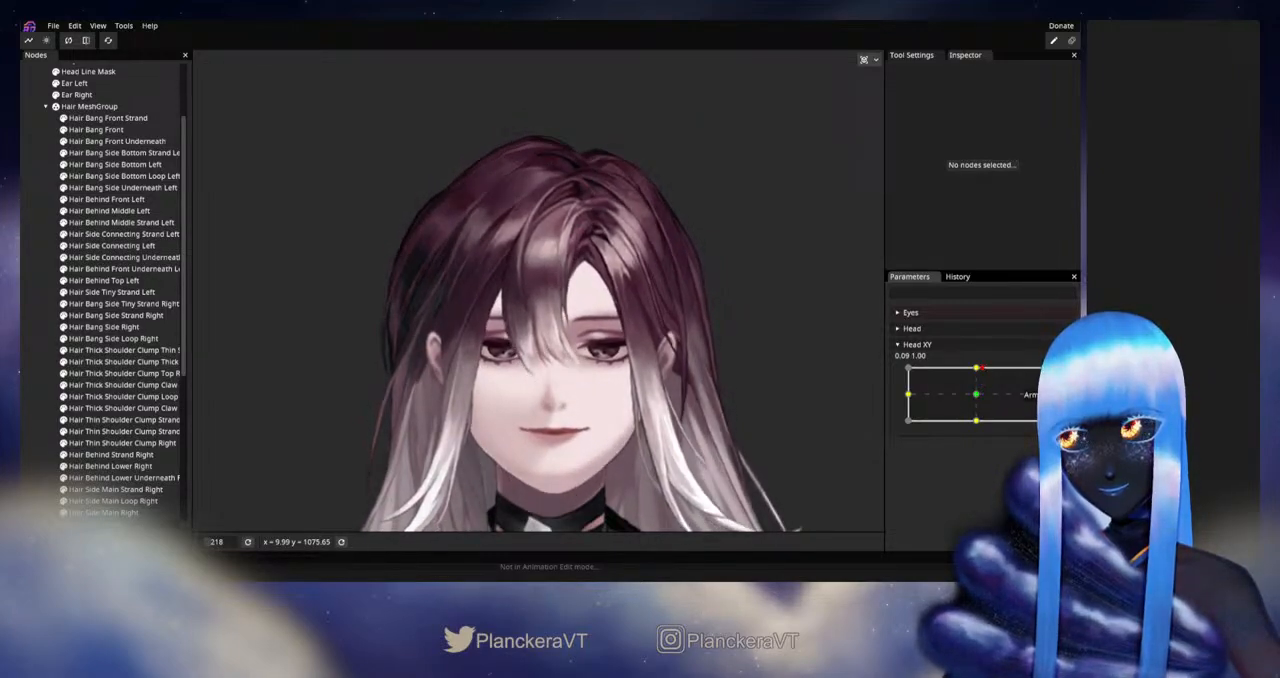
Step: Inspect the deformation of Hair Side Connecting Strand Left against the neutral Head XY pose at 0.00, 0.00
scroll(567, 430, "up", 5)
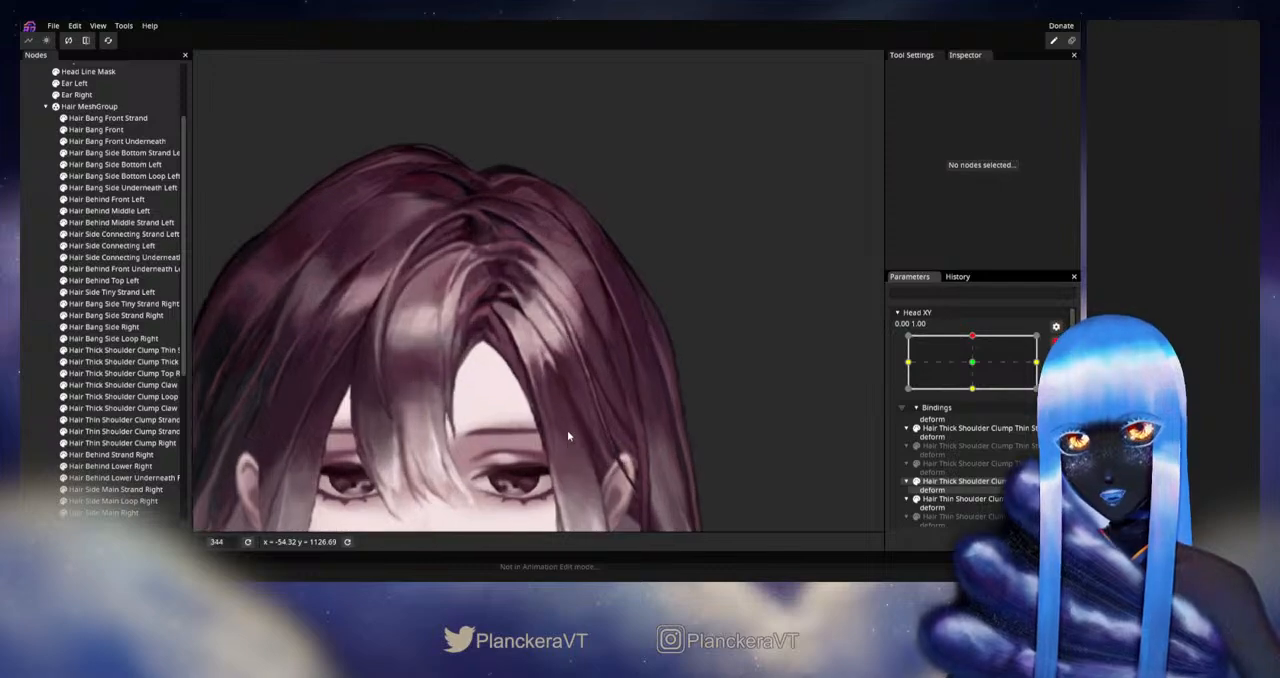
scroll(567, 430, "up", 4)
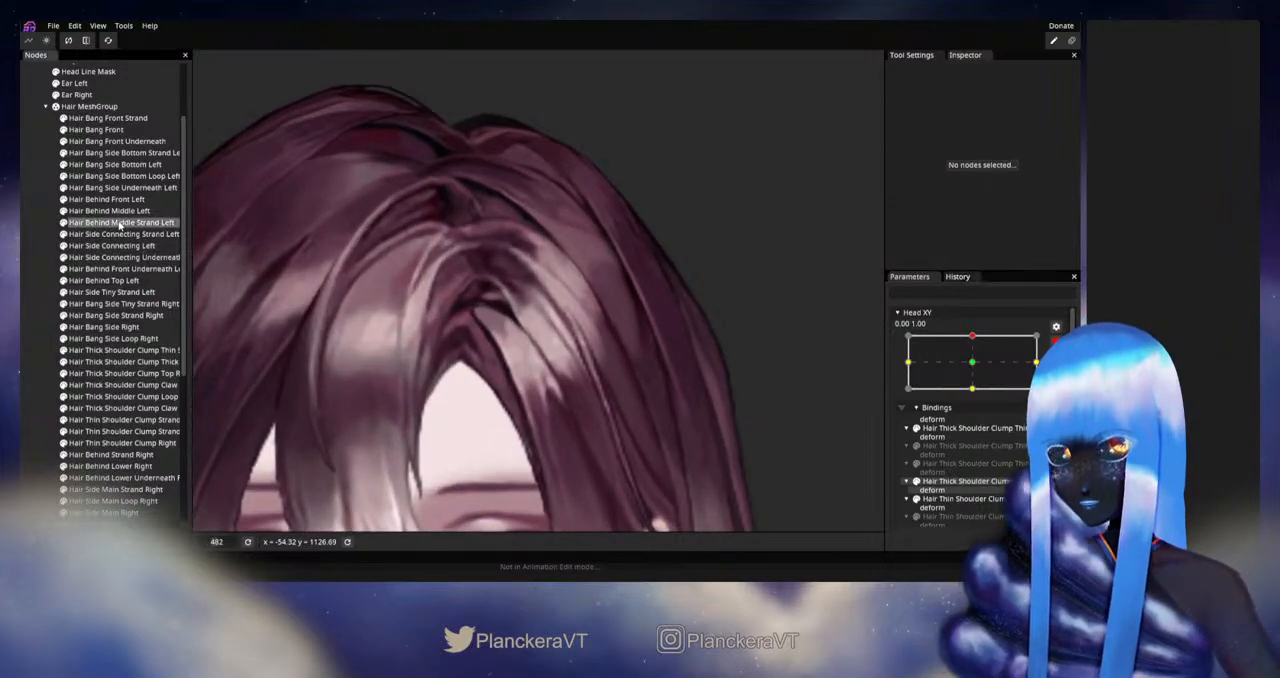
left_click(119, 223)
scroll(630, 353, "up", 1)
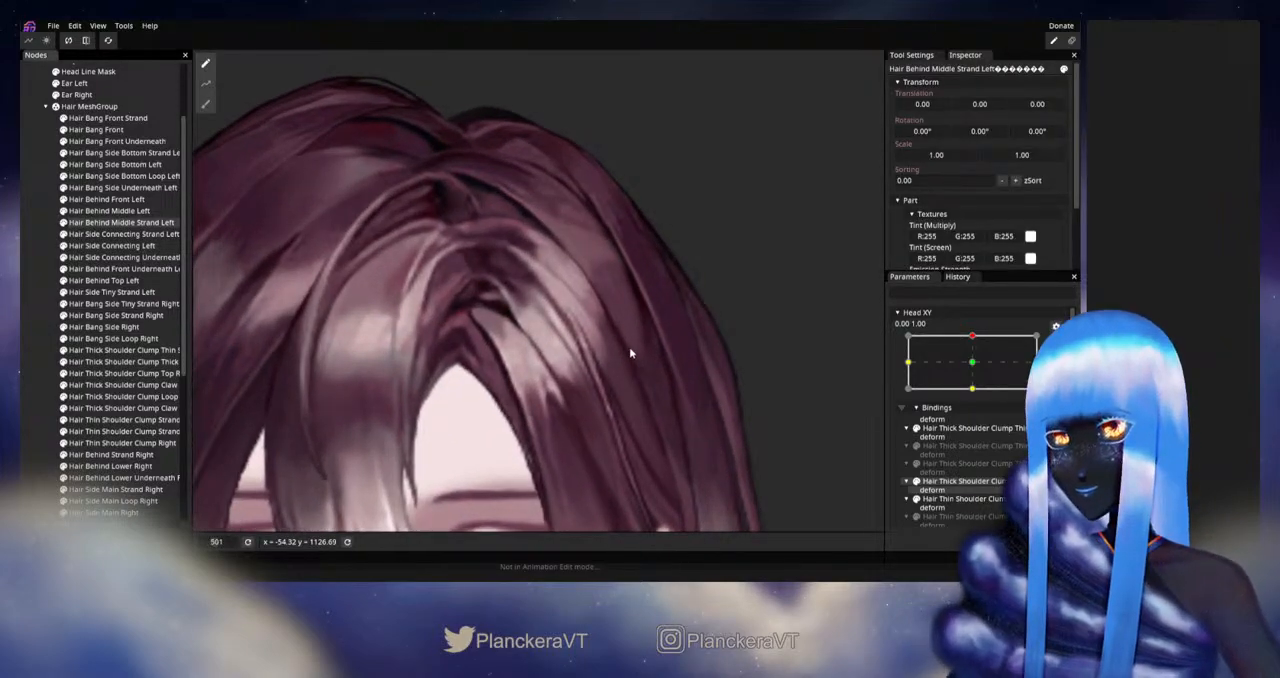
left_click(134, 234)
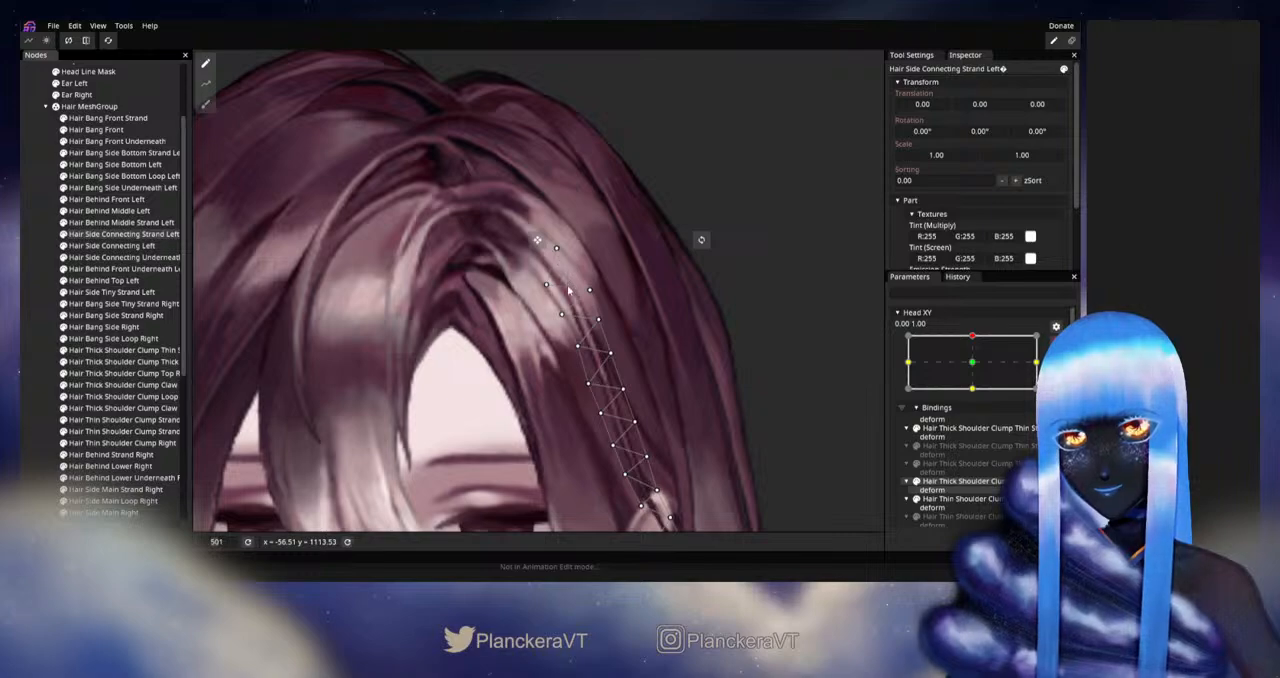
left_click_drag(948, 358, 982, 365)
scroll(510, 384, "up", 3)
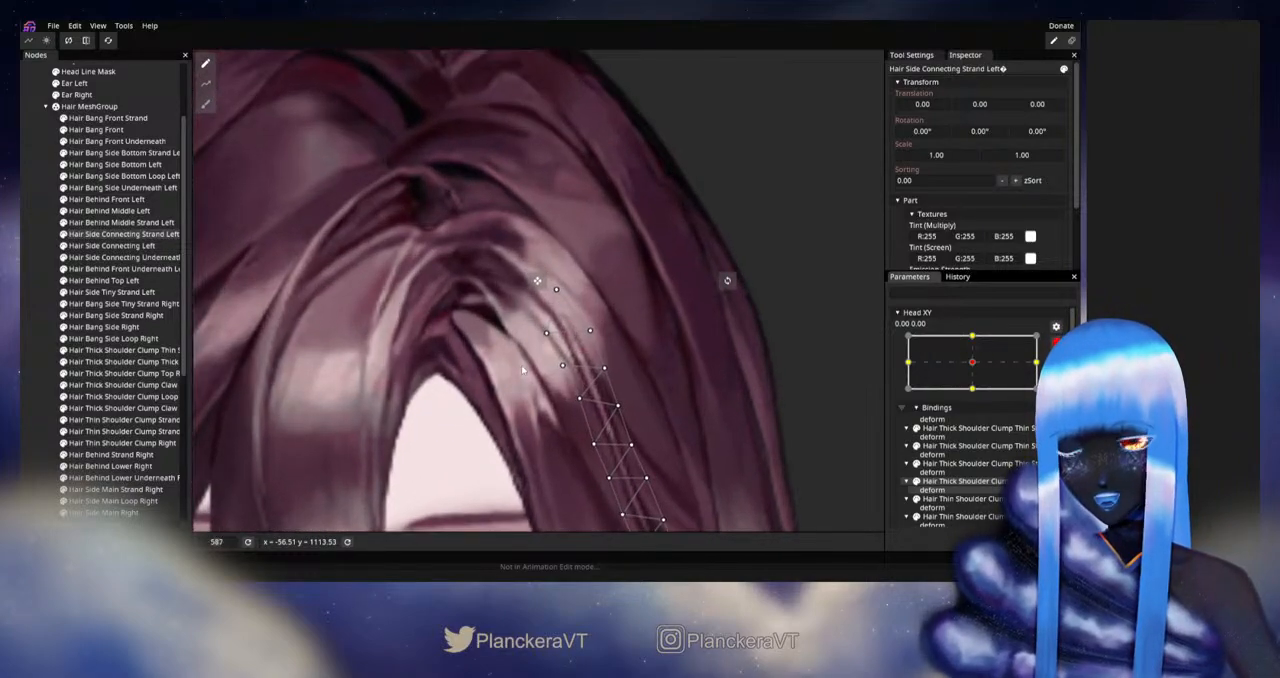
Step: Nudge the topmost vertex of Hair Side Connecting Strand Left at Head XY 0.00, 1.00, and preview the movement with the parameter disarmed
left_click(970, 339)
left_click(553, 284)
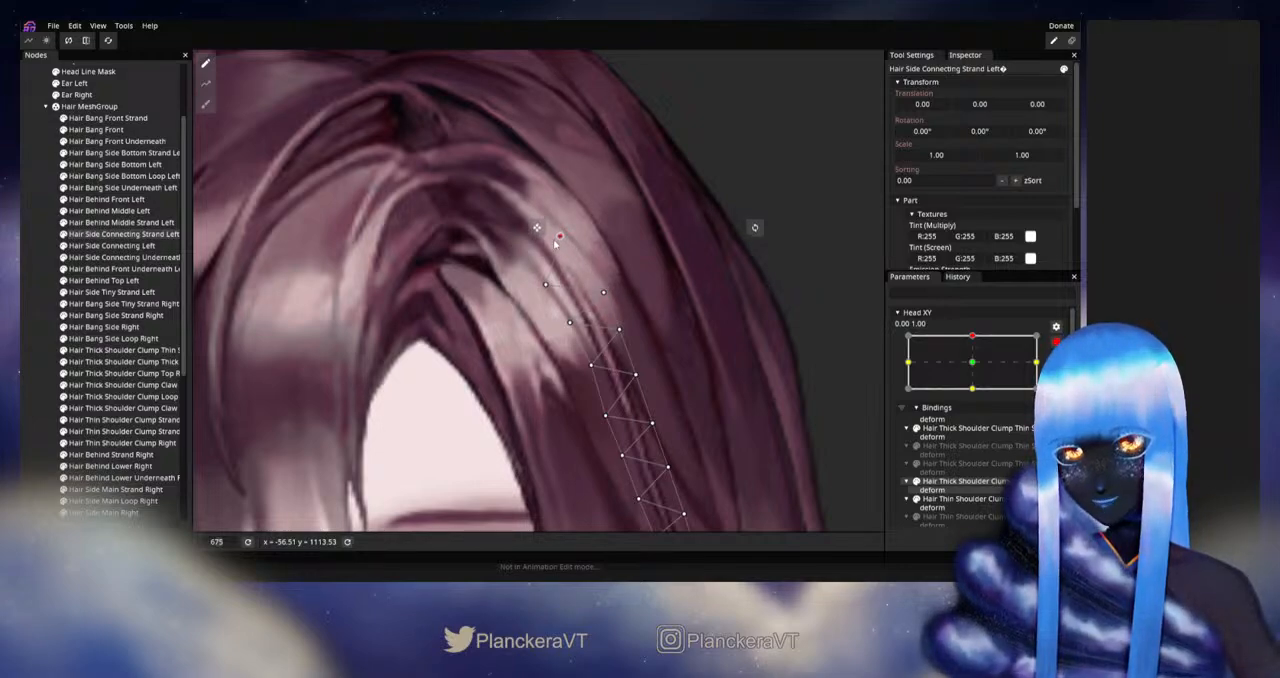
left_click_drag(556, 240, 551, 243)
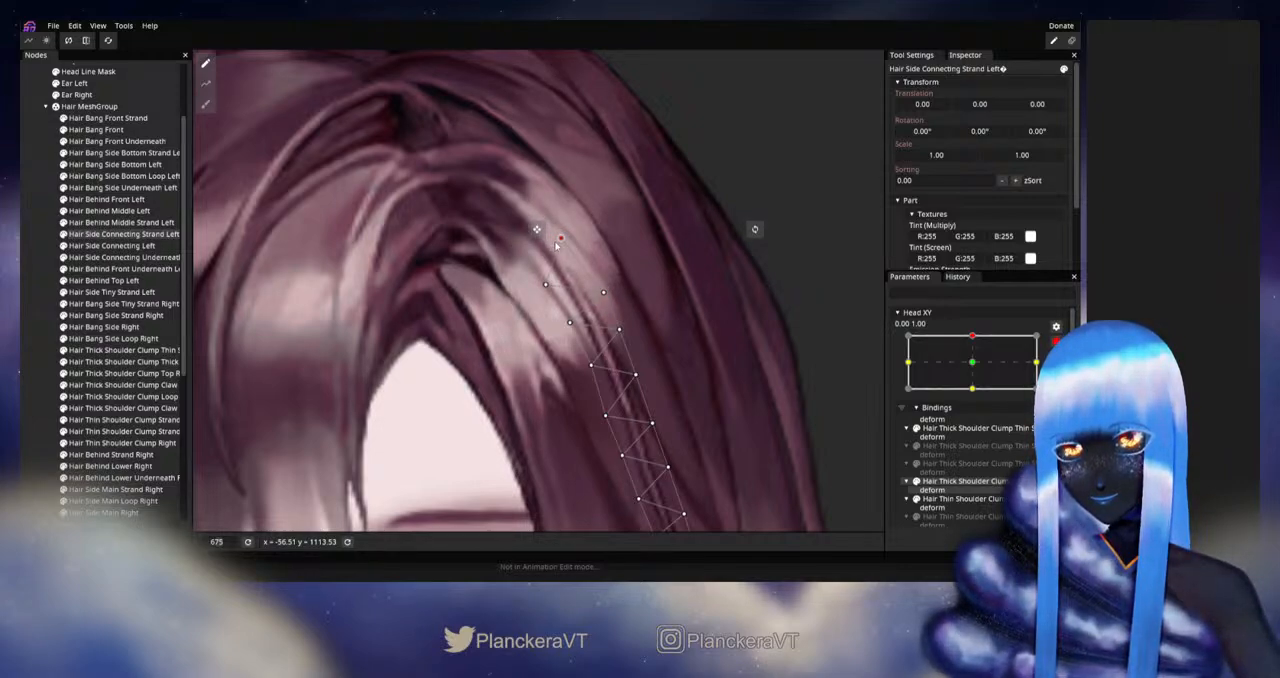
left_click(25, 287)
scroll(638, 409, "down", 5)
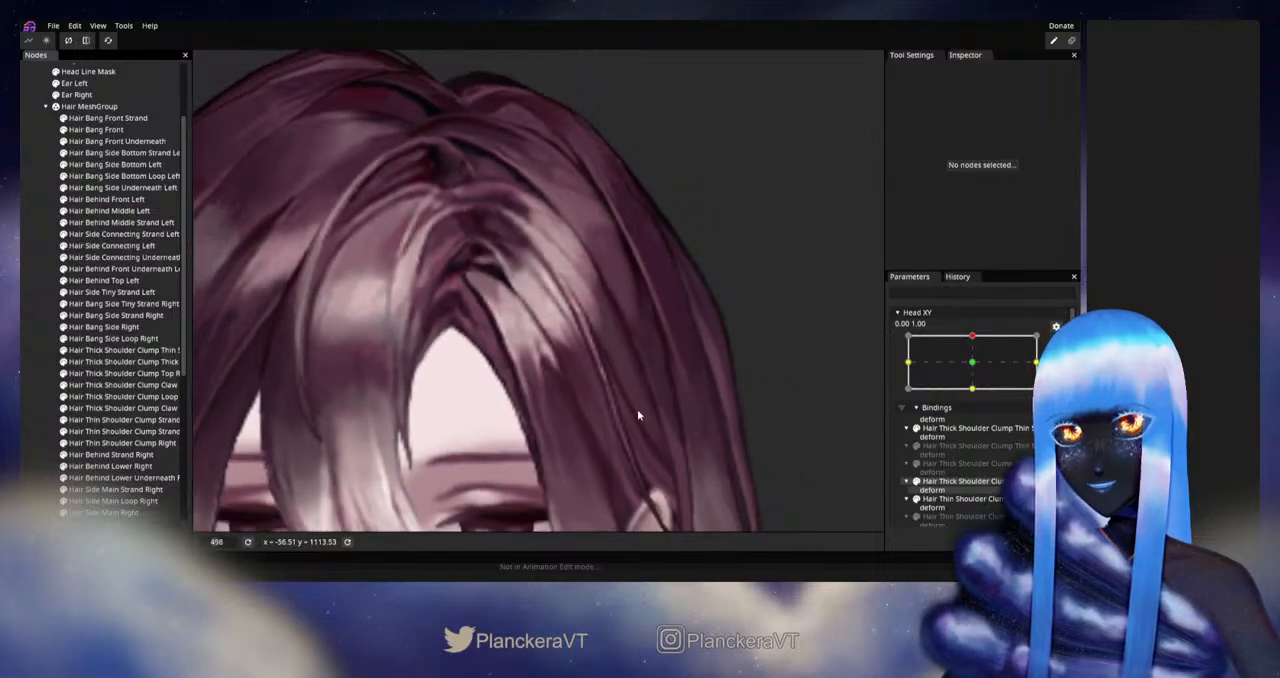
scroll(640, 400, "down", 5)
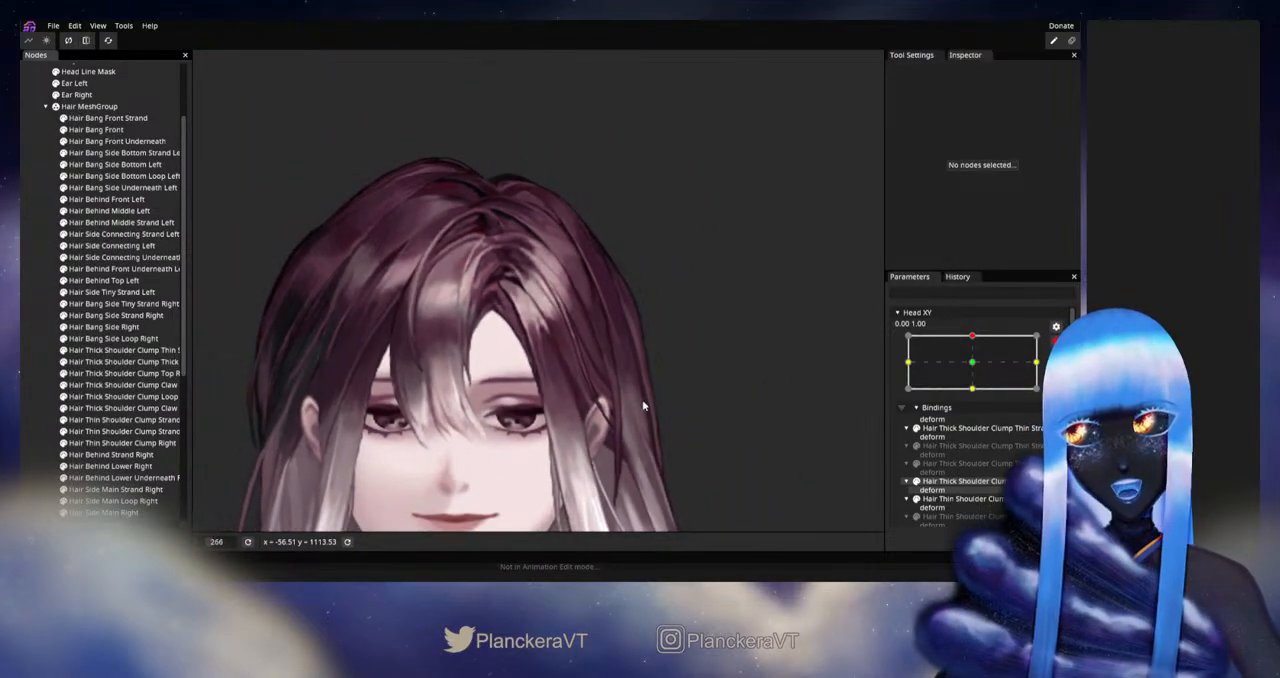
left_click(1056, 344)
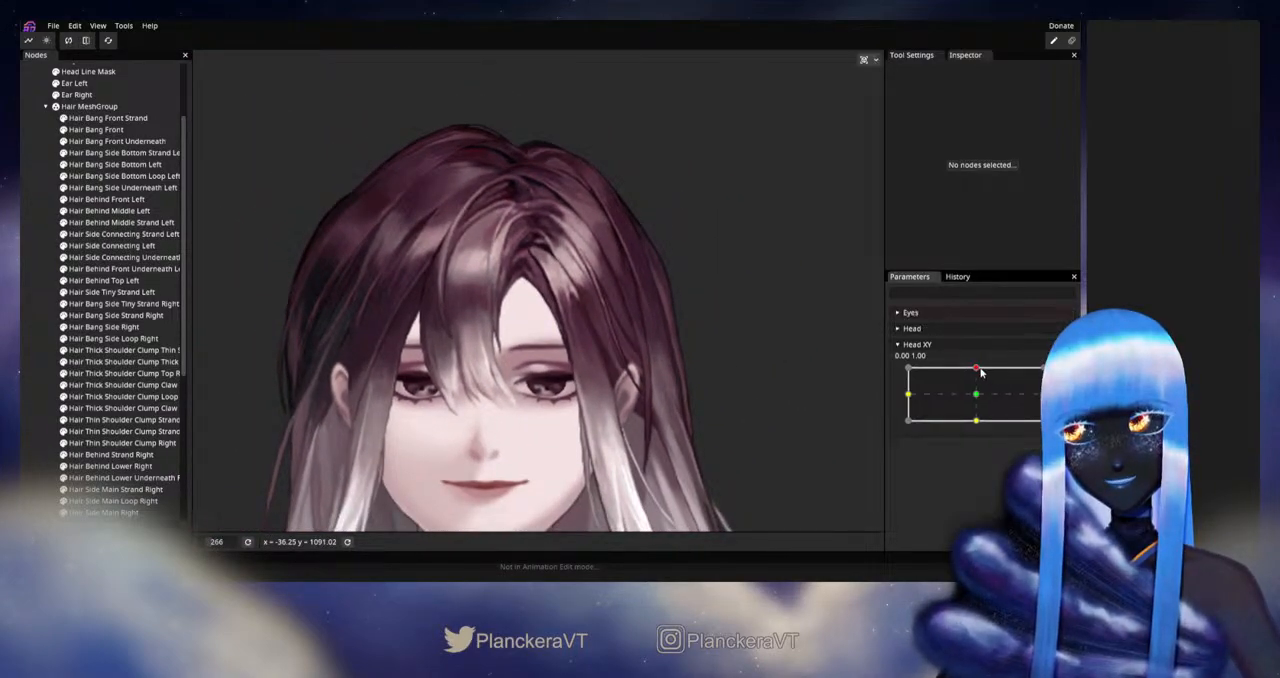
mouse_move(980, 369)
left_mouse_down()
mouse_move(978, 384)
mouse_move(976, 368)
left_mouse_up()
Step: Rearm Head XY at 0.00, 1.00, refine the topmost vertex of Hair Side Connecting Strand Left again, and recheck the upward head movement
left_click(1056, 376)
scroll(580, 294, "up", 5)
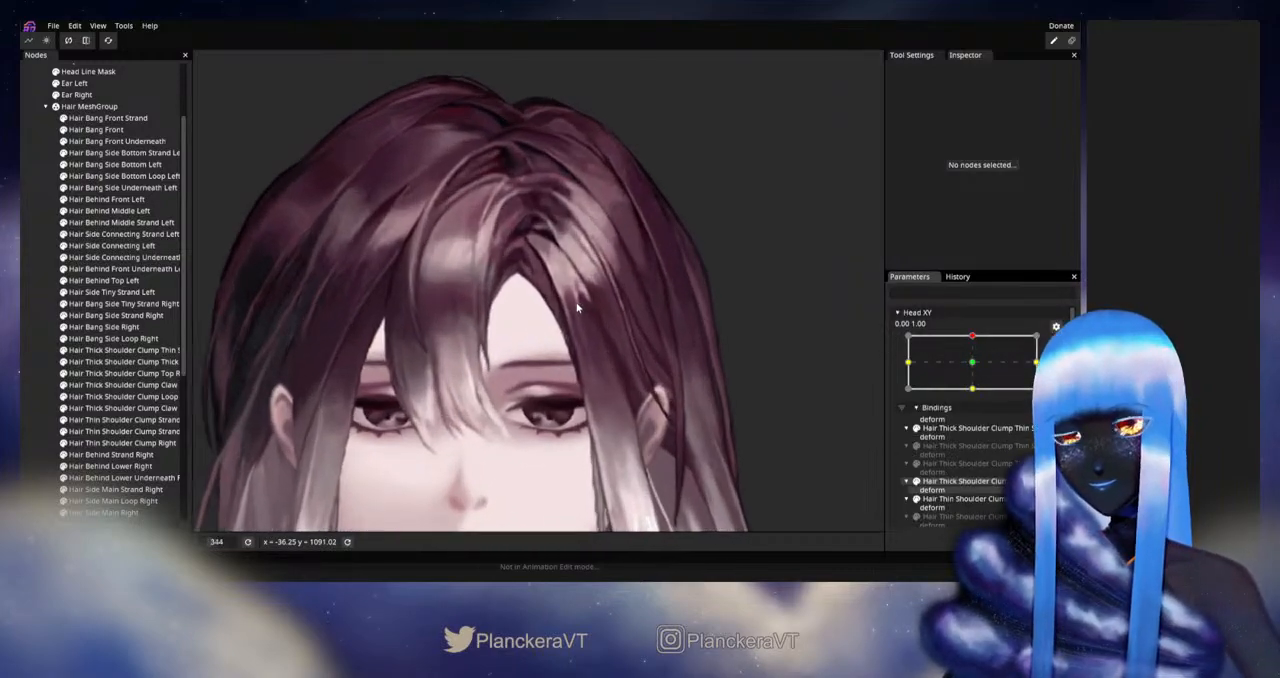
left_click_drag(565, 313, 530, 372)
scroll(530, 375, "up", 3)
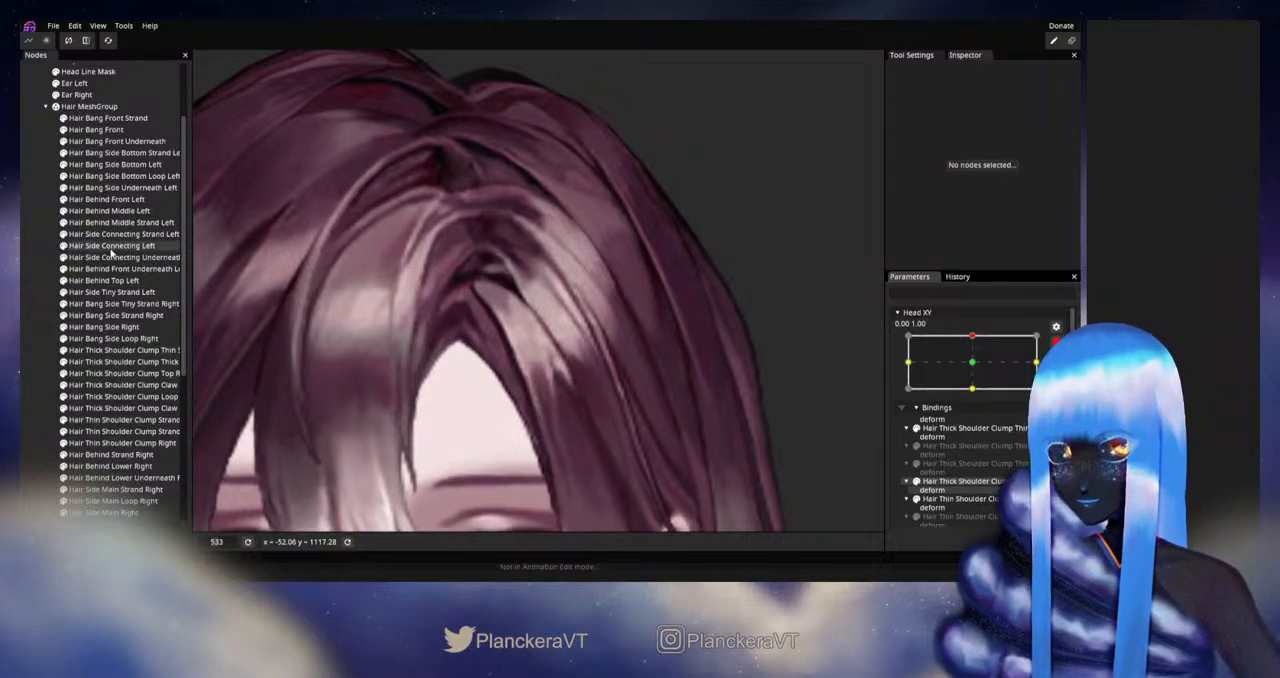
left_click(114, 236)
scroll(592, 320, "up", 1)
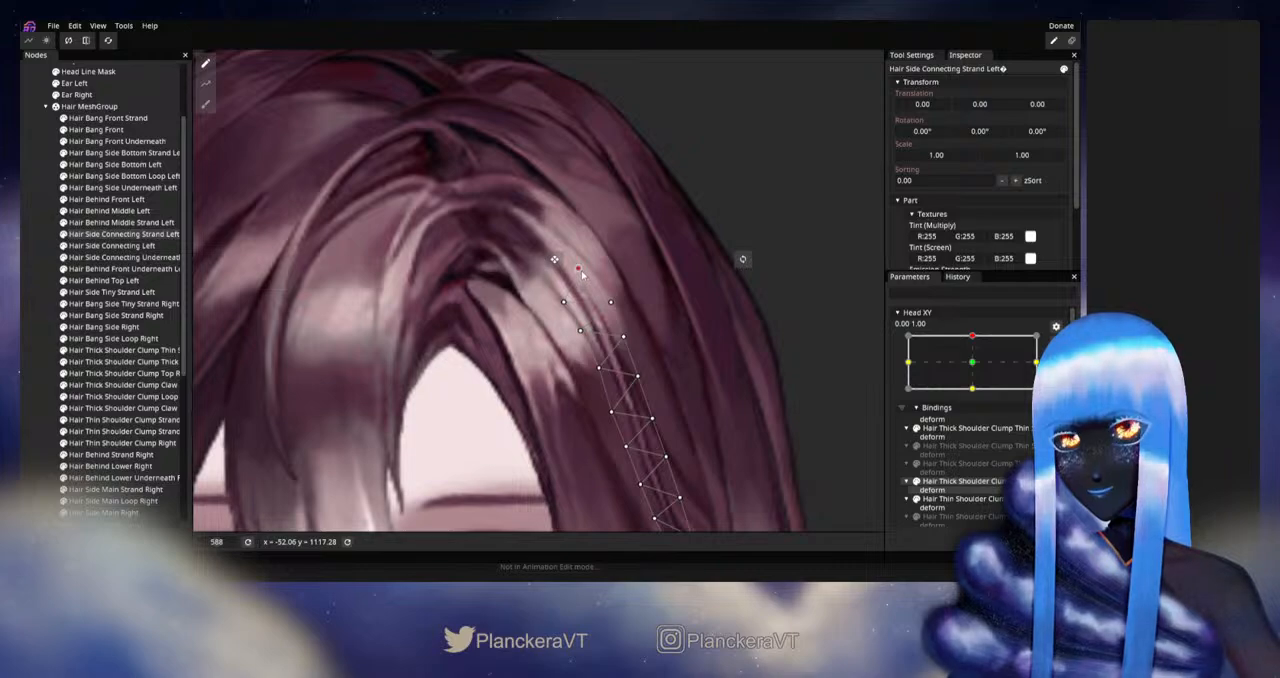
left_click(36, 320)
scroll(661, 349, "down", 7)
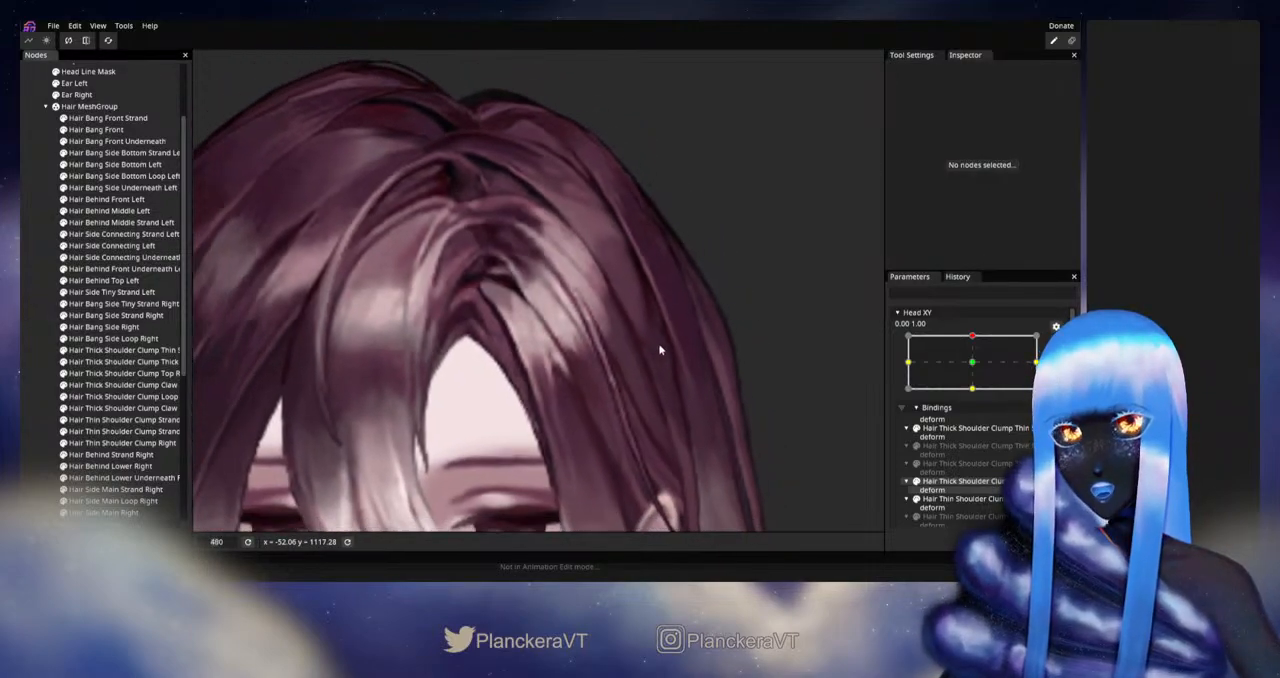
scroll(665, 350, "down", 3)
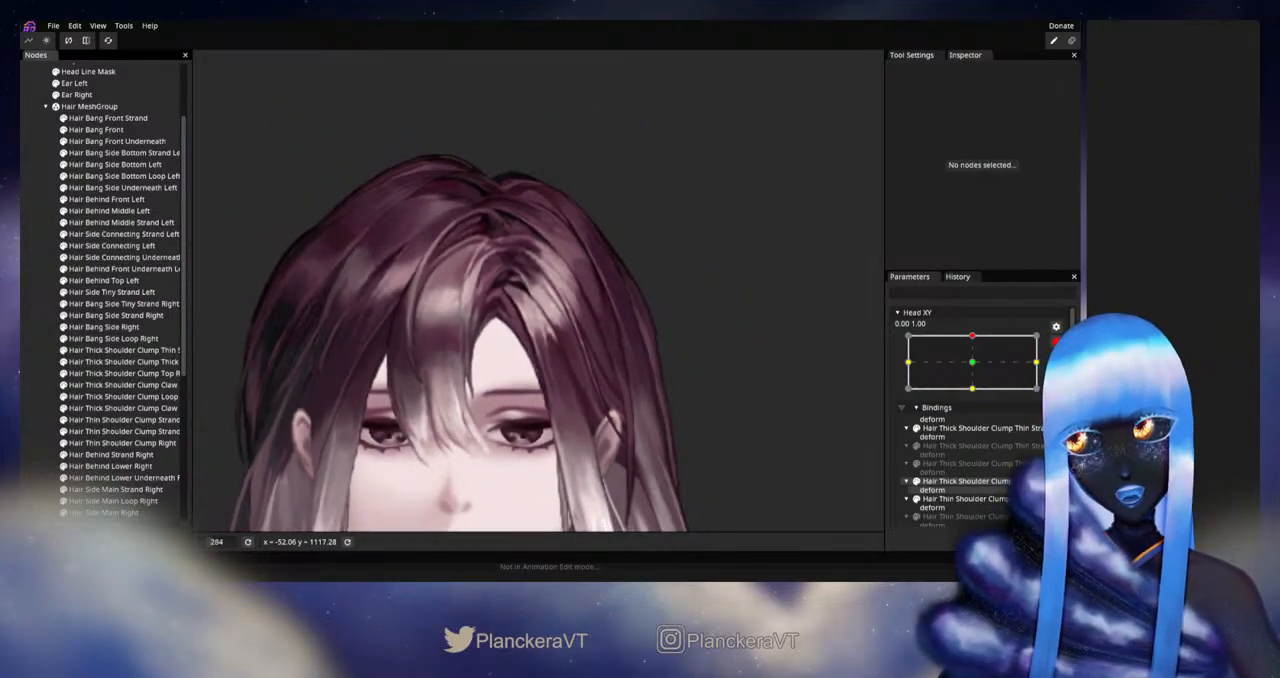
left_click(1055, 345)
mouse_move(980, 374)
left_mouse_down()
mouse_move(974, 394)
mouse_move(977, 367)
left_mouse_up()
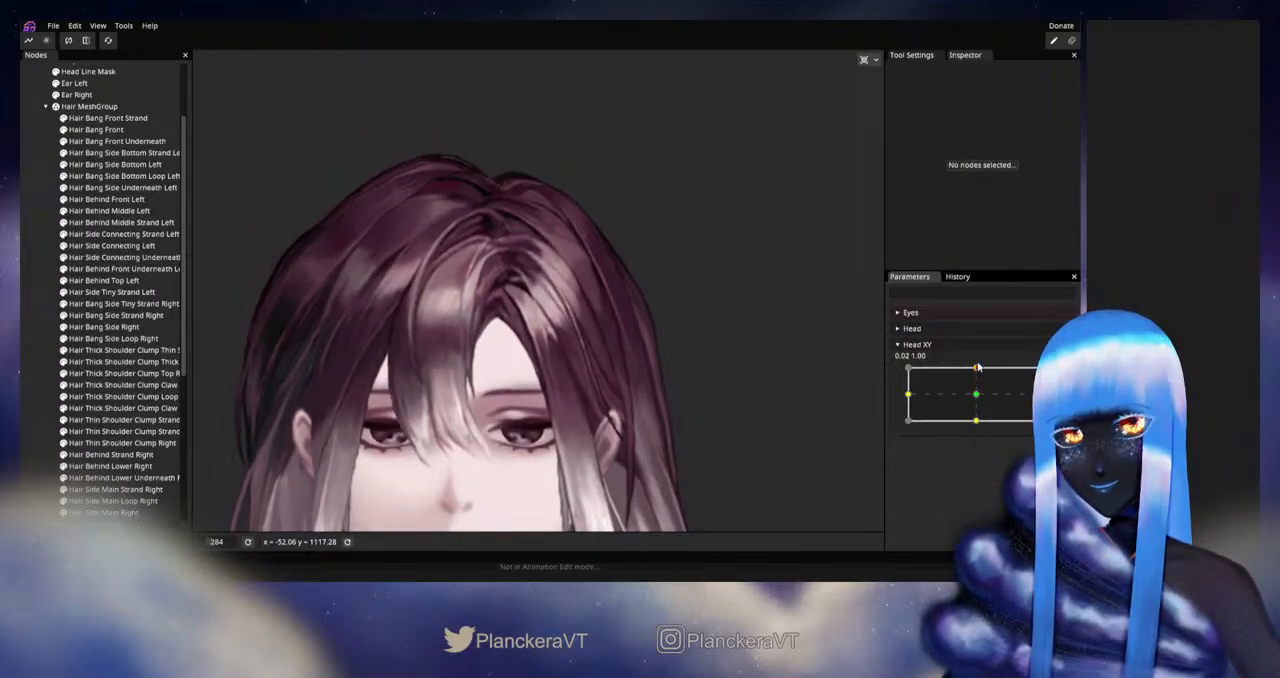
Step: Fine-tune the upper end of Hair Side Connecting Strand Left at Head XY 0.00, 1.00, preview the movement, and rearm the parameter
left_click(1056, 373)
scroll(482, 391, "up", 5)
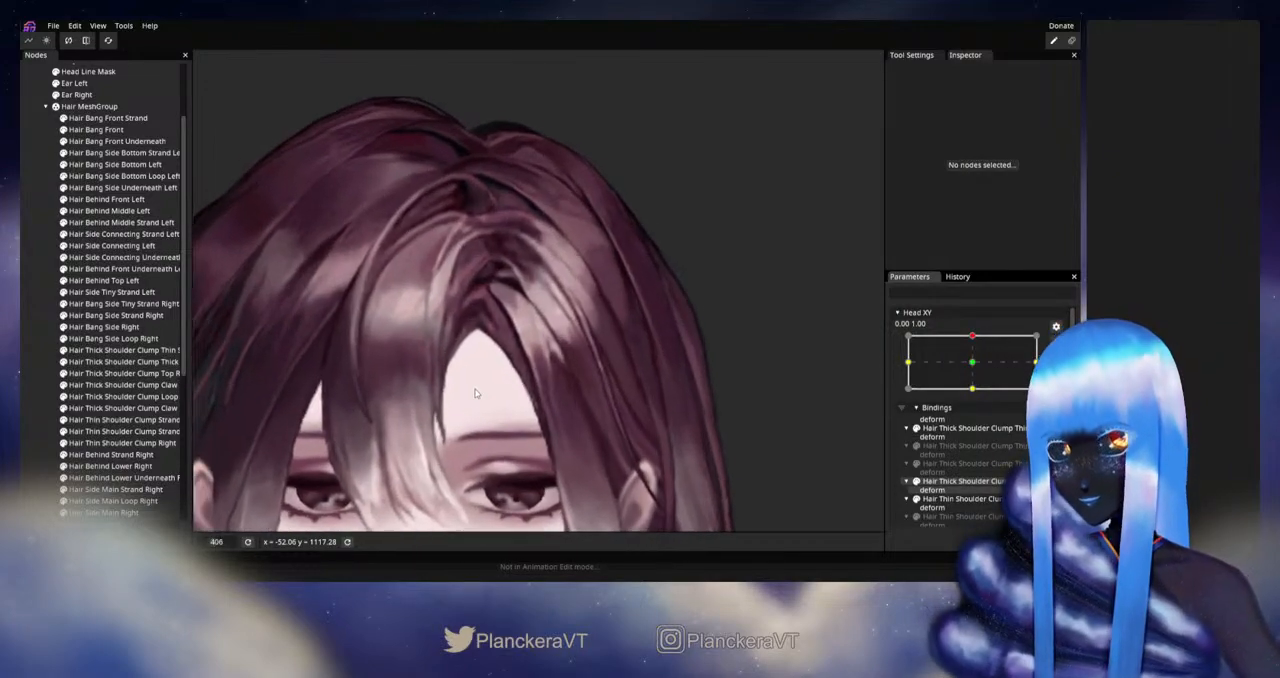
left_click(125, 233)
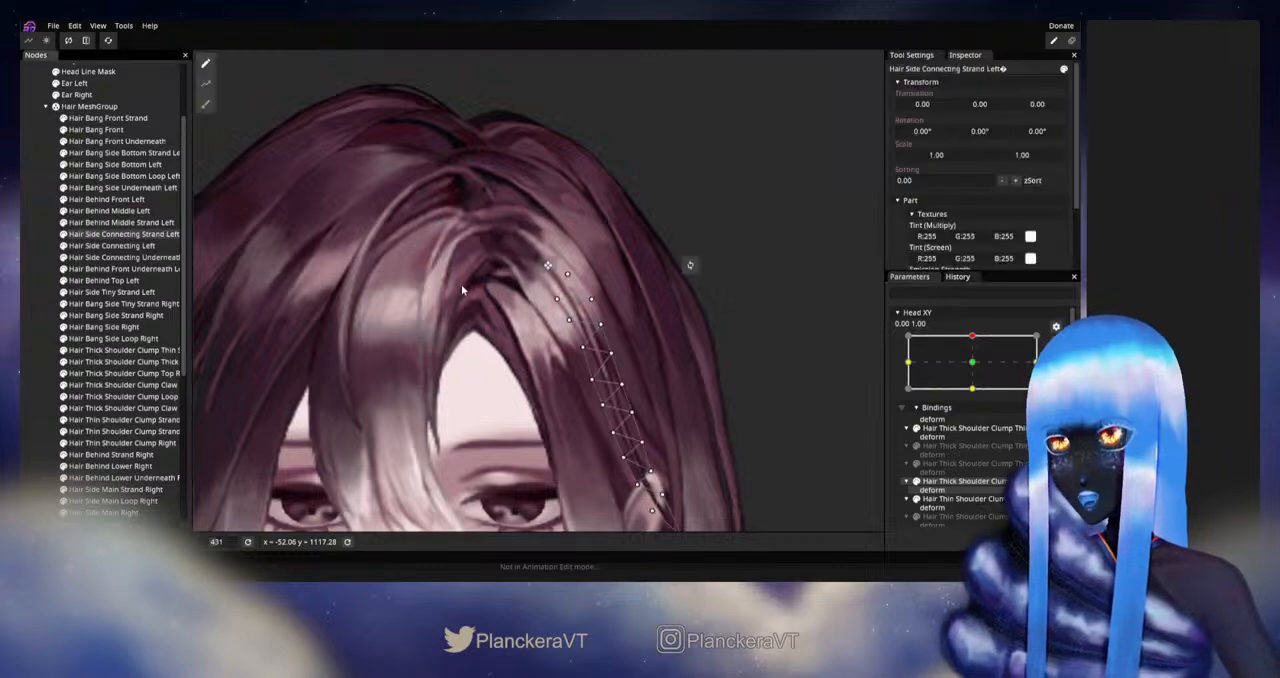
scroll(567, 291, "up", 2)
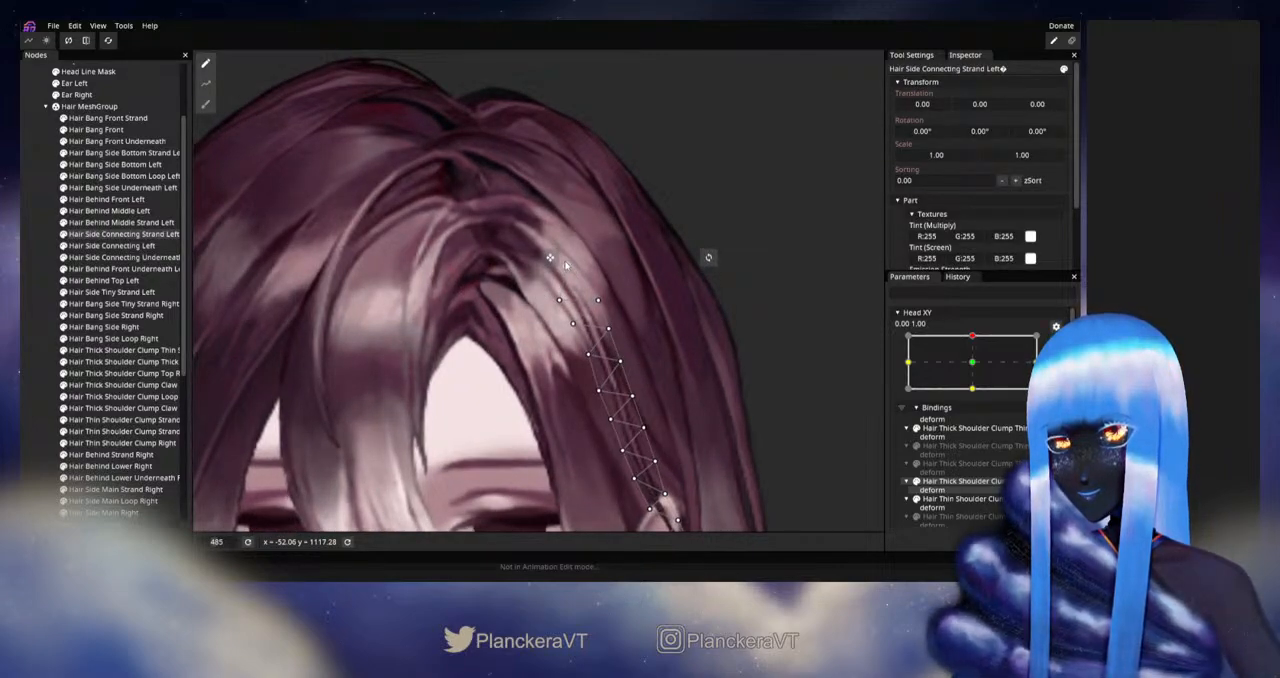
left_click(44, 307)
scroll(690, 372, "down", 5)
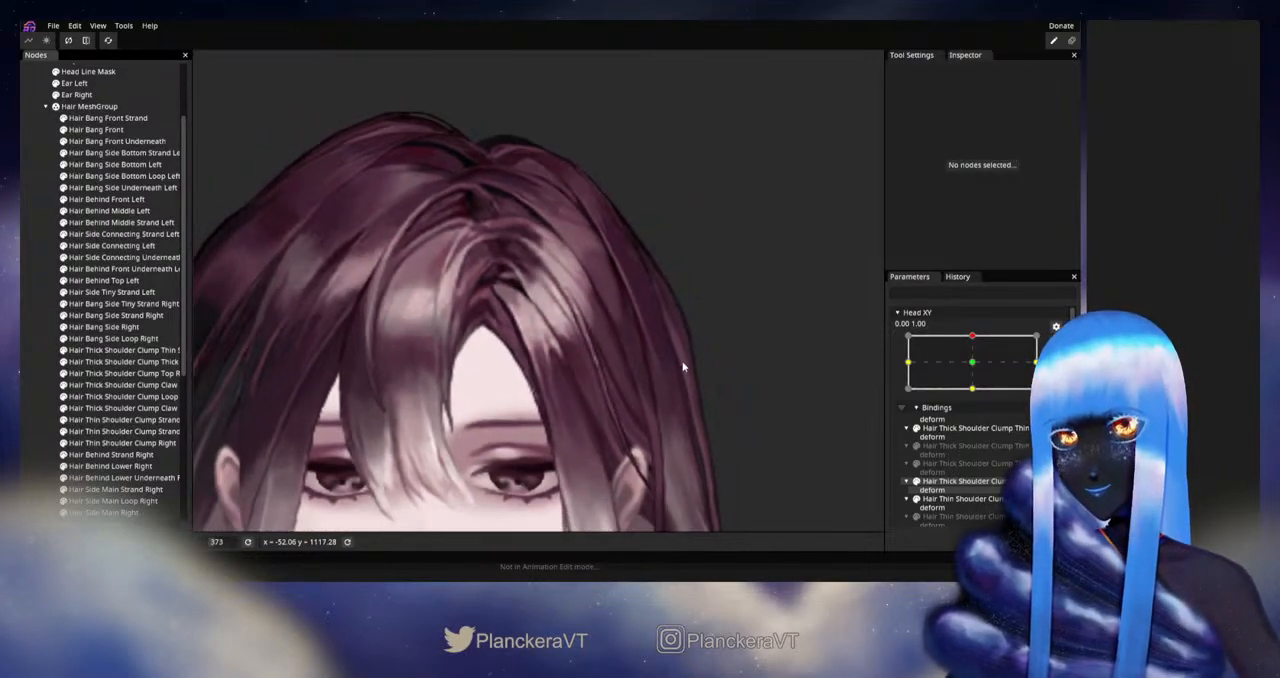
scroll(700, 375, "down", 1)
left_click(1056, 343)
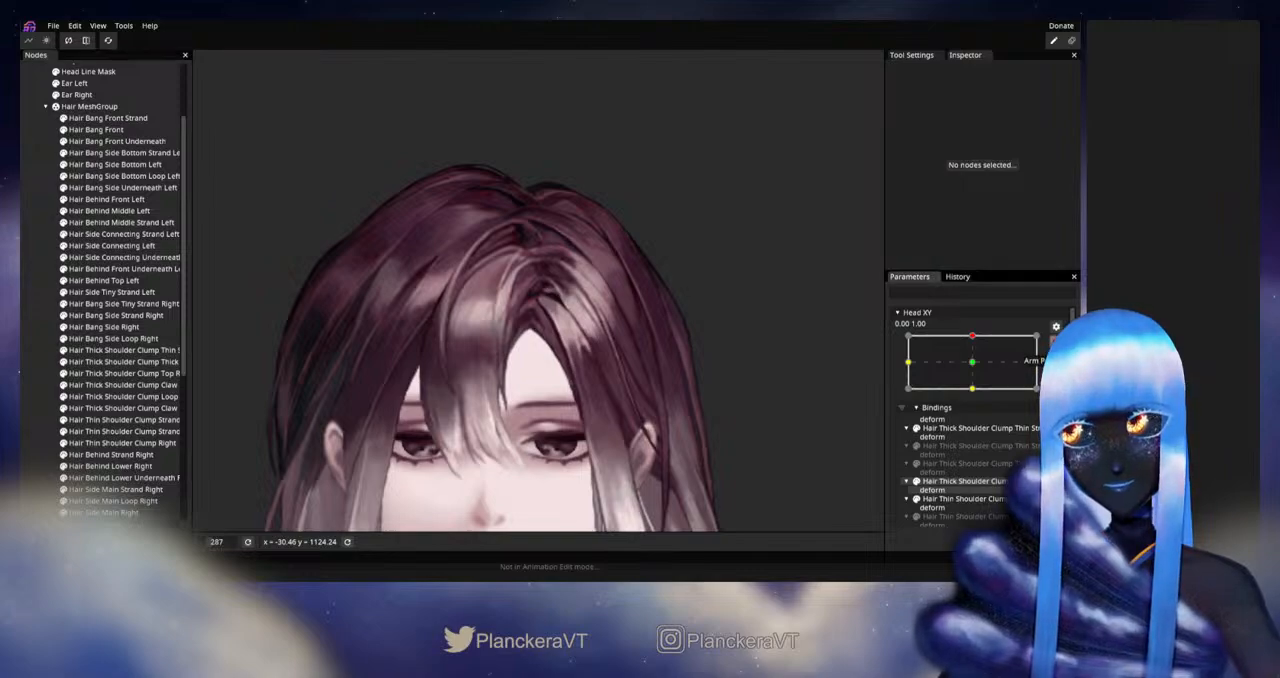
mouse_move(978, 369)
left_mouse_down()
mouse_move(978, 399)
mouse_move(980, 371)
left_mouse_up()
left_click(1064, 373)
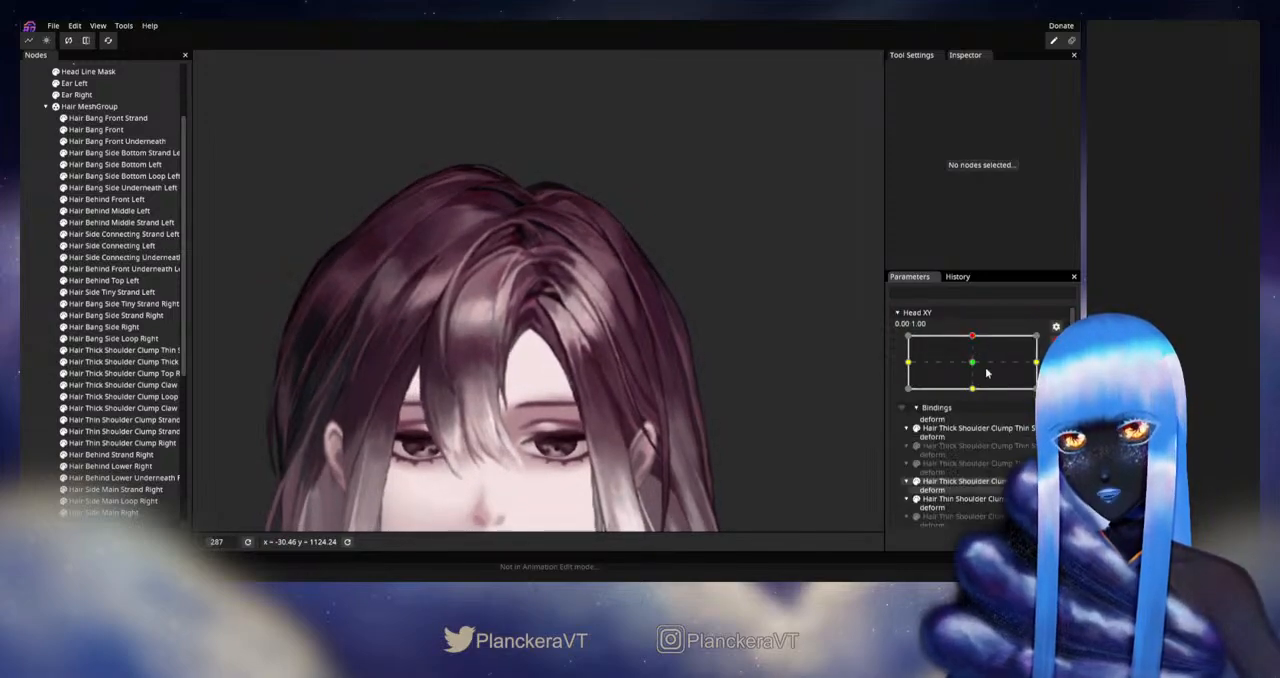
Step: Adjust an inner-edge vertex near the upper end of Hair Side Connecting Strand Left at Head XY 0.00, 1.00
scroll(600, 325, "up", 3)
left_click(108, 234)
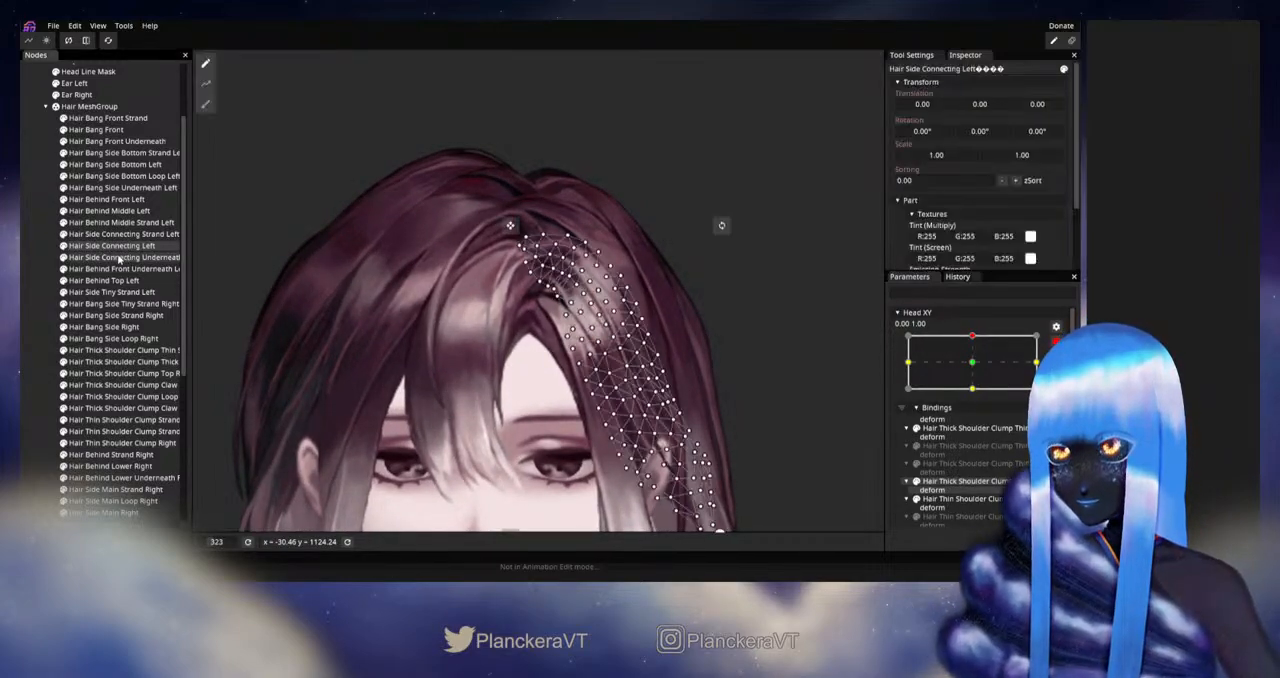
scroll(676, 338, "up", 1)
scroll(678, 335, "up", 2)
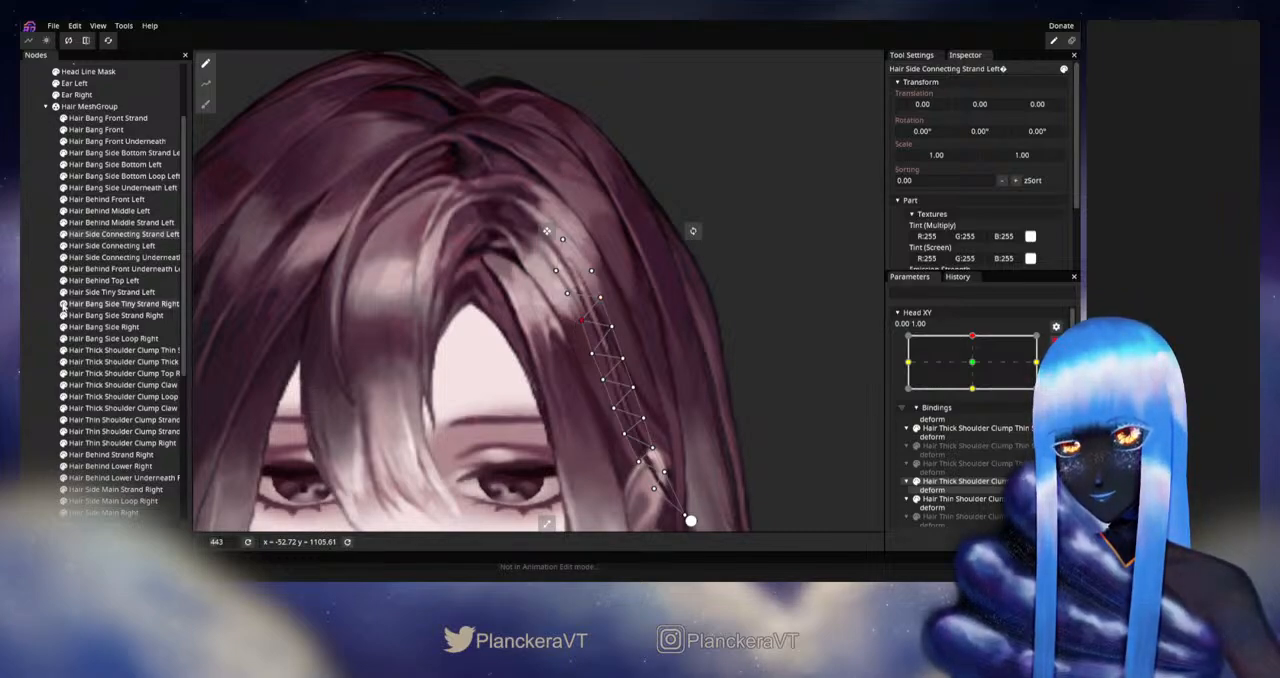
left_click(40, 306)
scroll(569, 338, "down", 4)
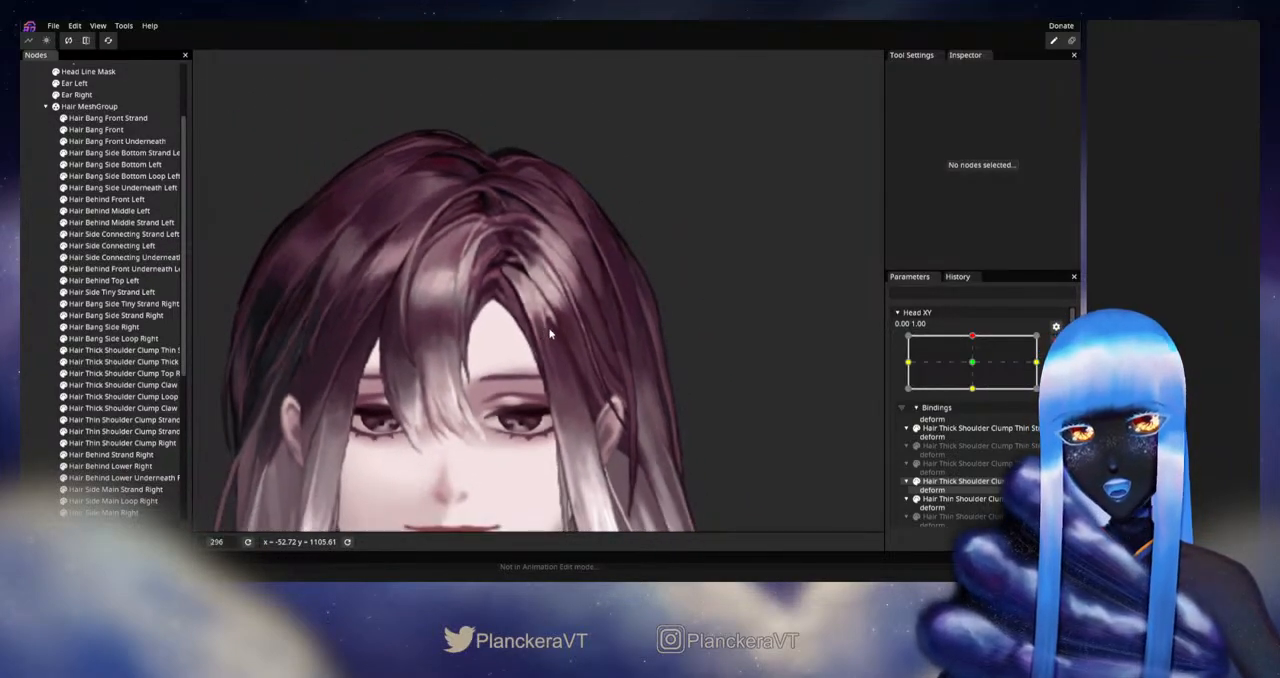
scroll(549, 334, "down", 2)
Step: Disarm Head XY, preview the head movement between the neutral and upward poses, and save the project
left_click(1056, 342)
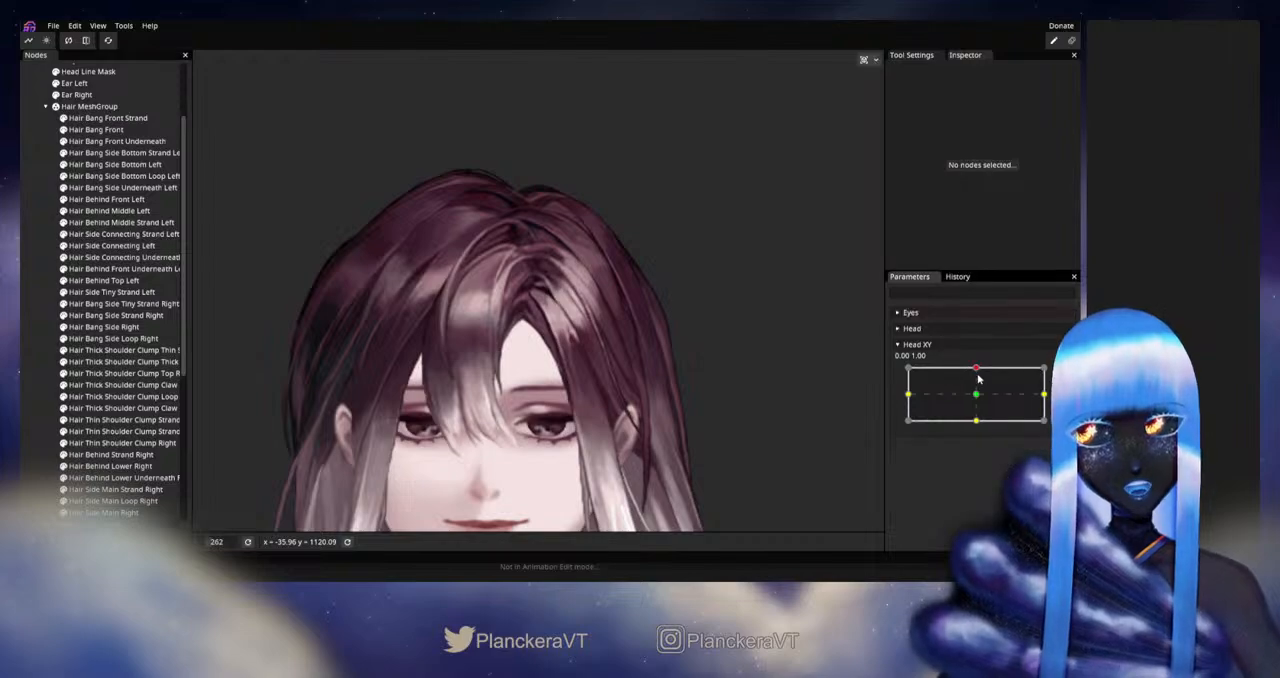
left_click_drag(977, 371, 978, 398)
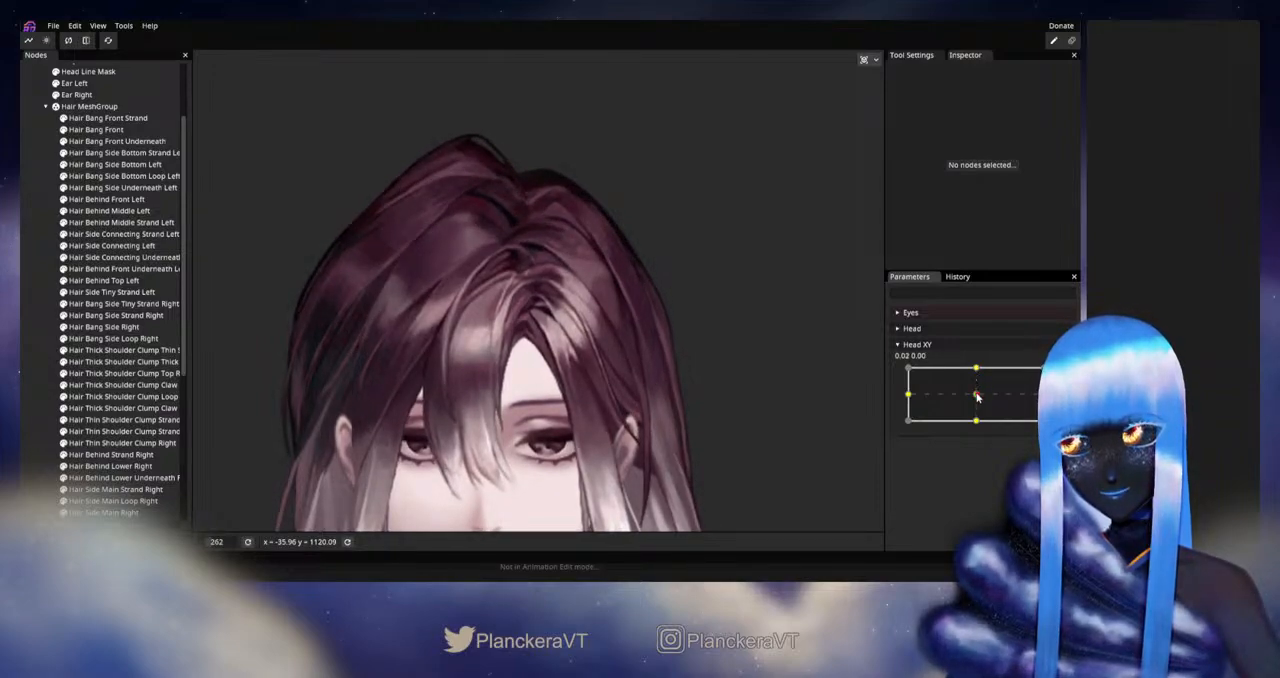
key("ctrl+s")
left_click_drag(978, 390, 980, 368)
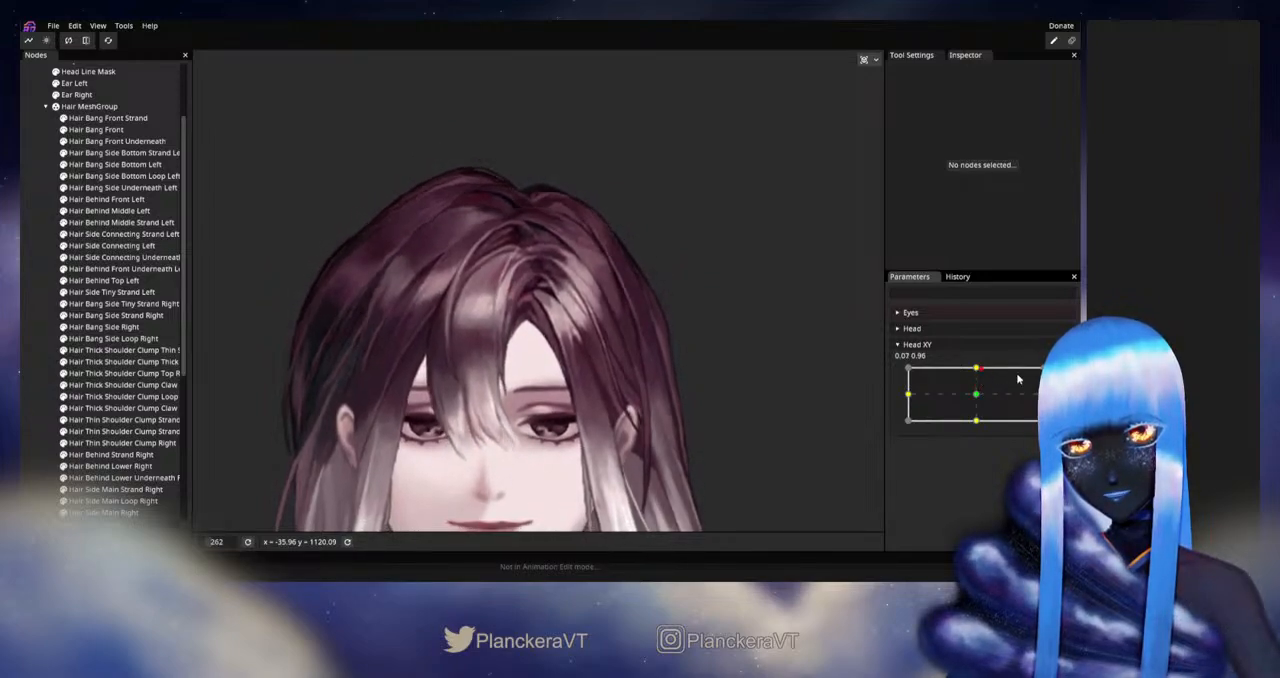
Step: Rearm Head XY at 0.00, 1.00 and refine an outer-edge vertex on the upper part of Hair Side Connecting Strand Left
left_click(1055, 373)
scroll(584, 351, "up", 4)
scroll(582, 346, "up", 4)
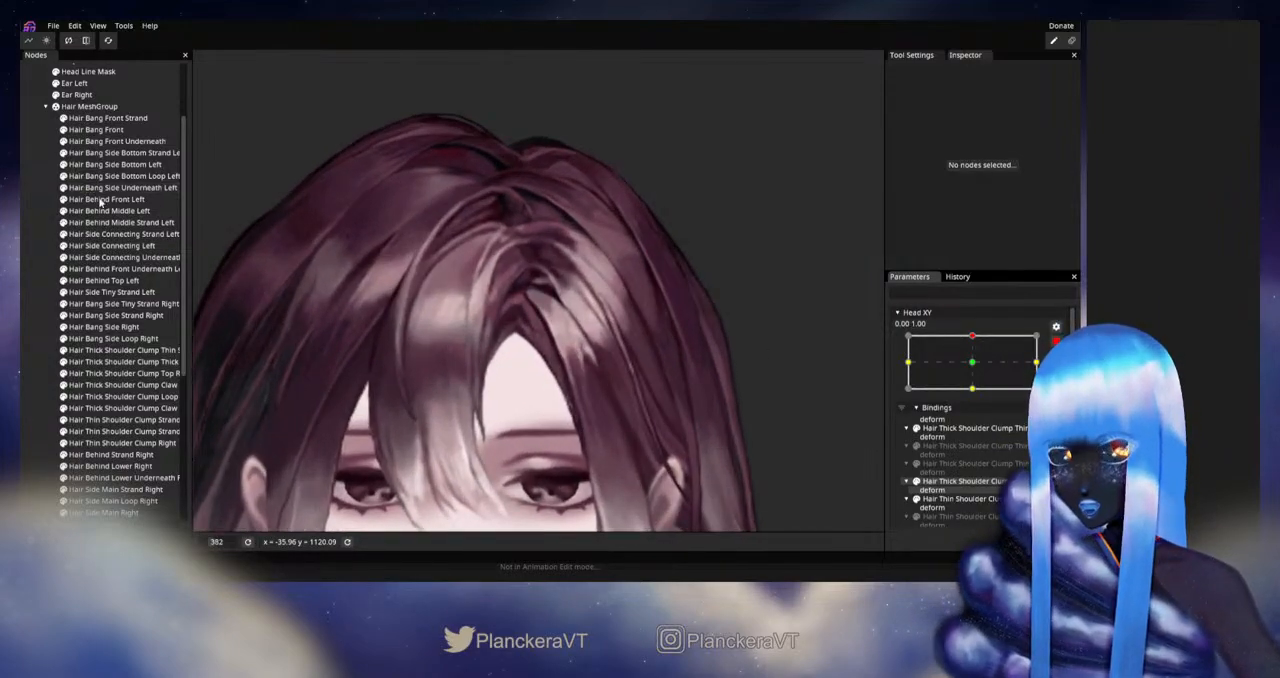
left_click(101, 235)
scroll(642, 325, "up", 3)
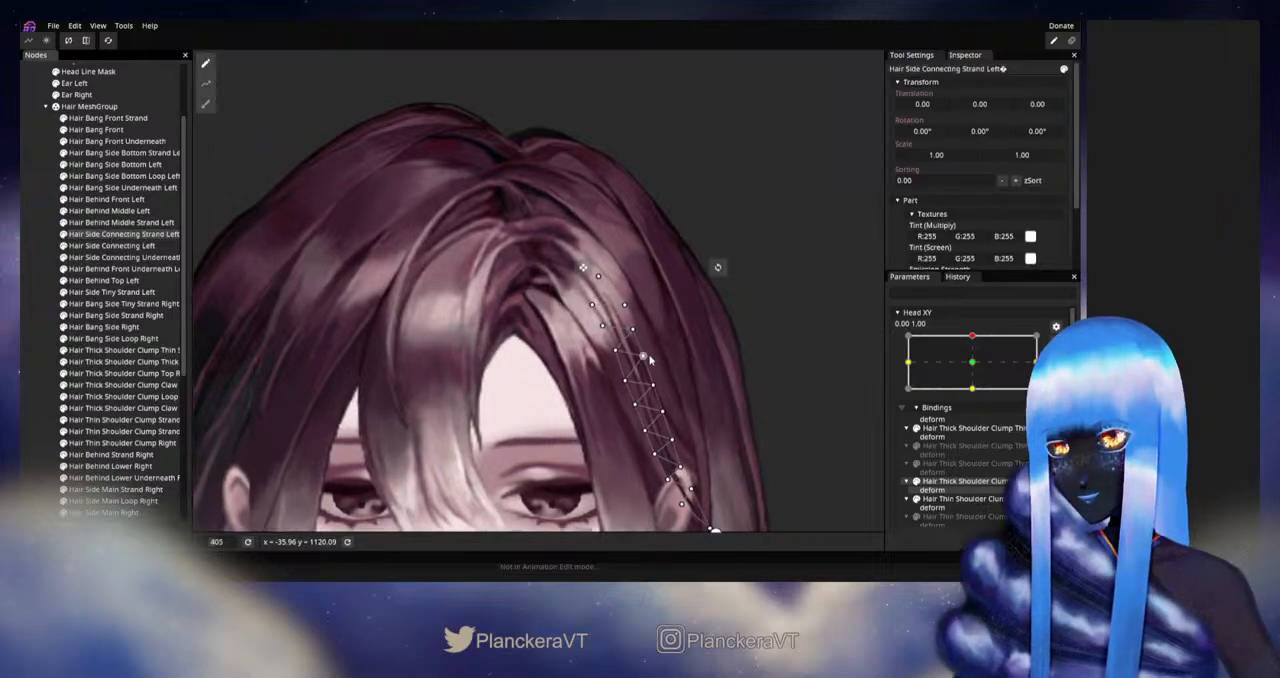
scroll(643, 326, "up", 1)
left_click_drag(643, 326, 608, 317)
left_click(574, 344)
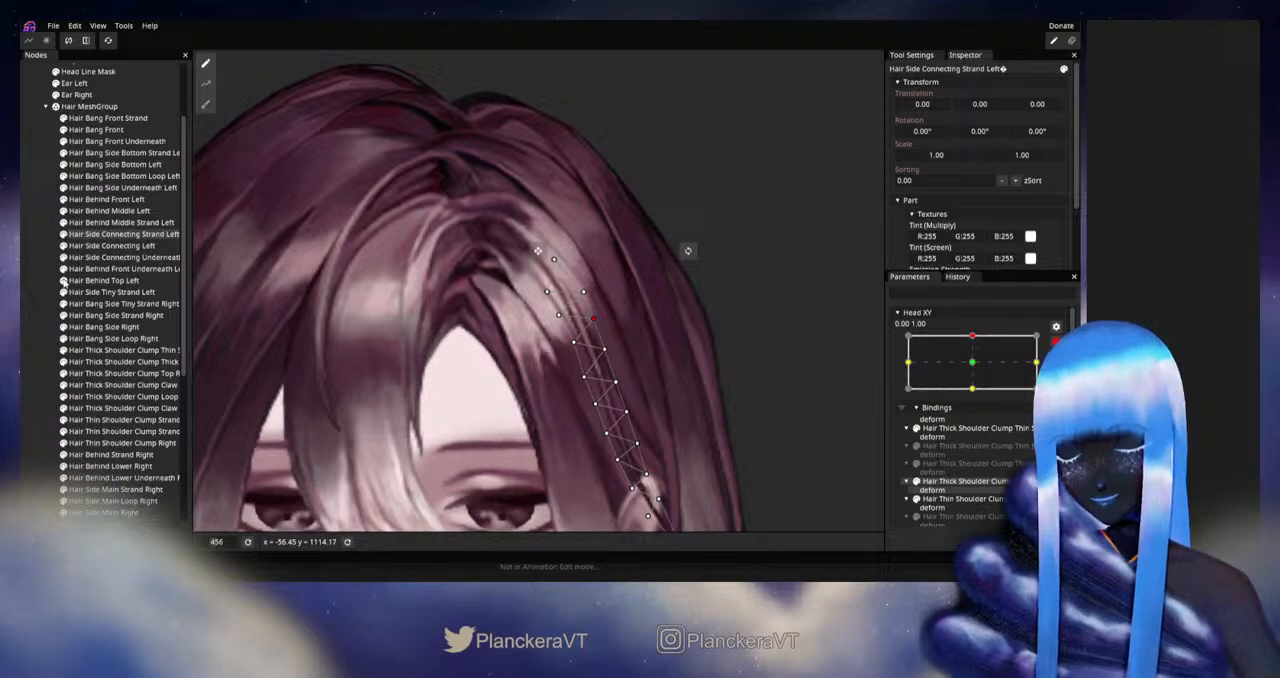
left_click(37, 294)
scroll(631, 345, "down", 8)
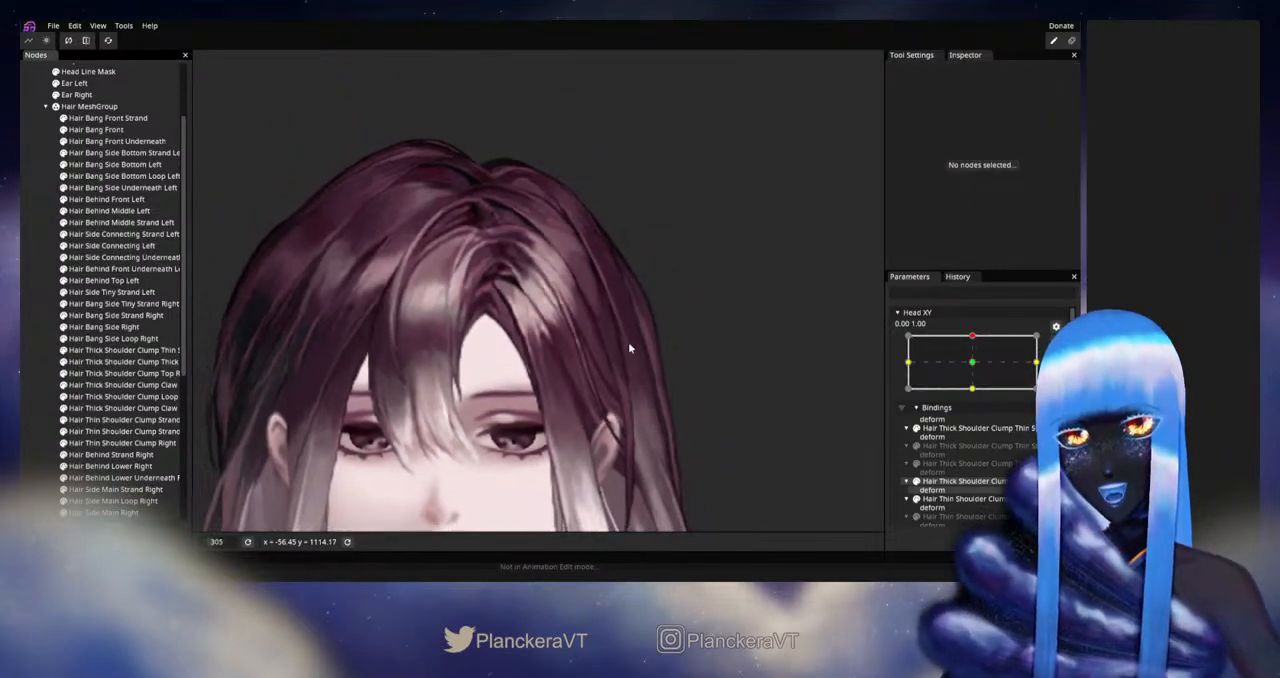
scroll(630, 347, "down", 1)
left_click_drag(630, 347, 650, 366)
Step: Disarm Head XY and examine how the hair beside the character's right ear follows the upward head movement
left_click(1055, 343)
mouse_move(977, 369)
left_mouse_down()
mouse_move(976, 397)
mouse_move(977, 368)
left_mouse_up()
left_click_drag(442, 411, 708, 198)
scroll(643, 337, "up", 5)
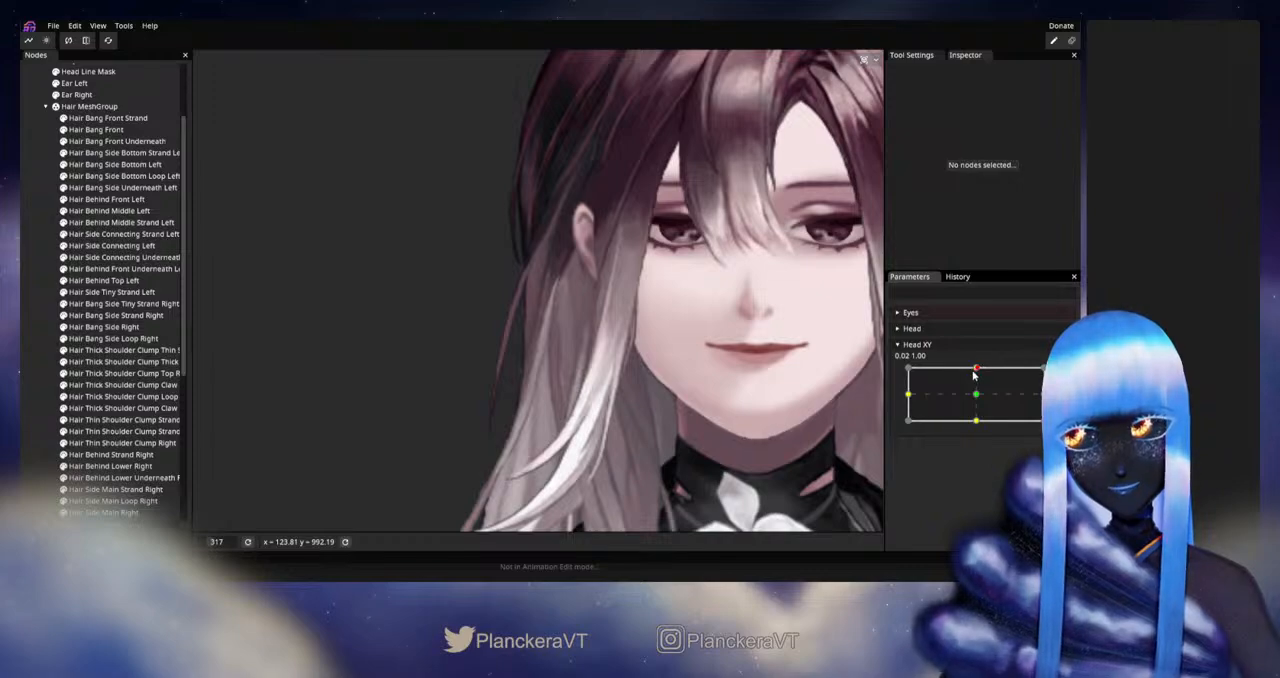
mouse_move(975, 369)
left_mouse_down()
mouse_move(977, 394)
mouse_move(976, 369)
left_mouse_up()
Step: Rearm Head XY at 0.00, 1.00, adjust an upper vertex of Hair Side Main Strand Right, and preview the movement with the parameter disarmed
left_click(1056, 373)
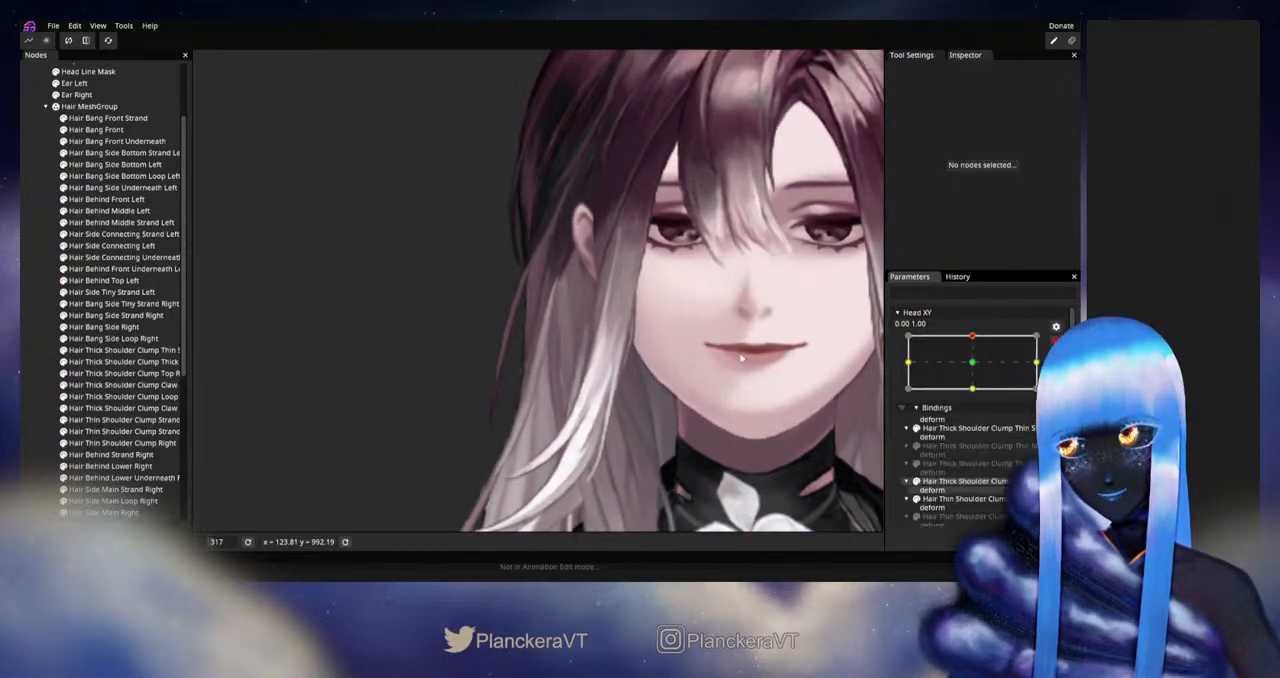
scroll(155, 328, "down", 2)
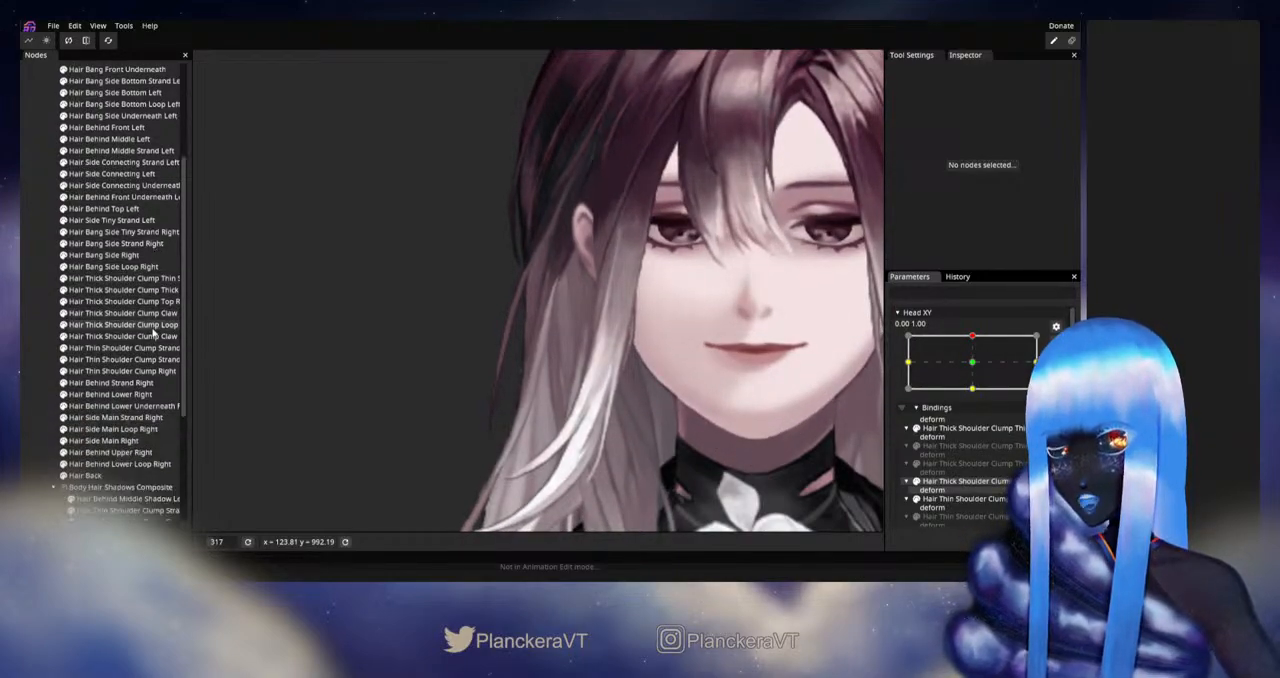
left_click(110, 395)
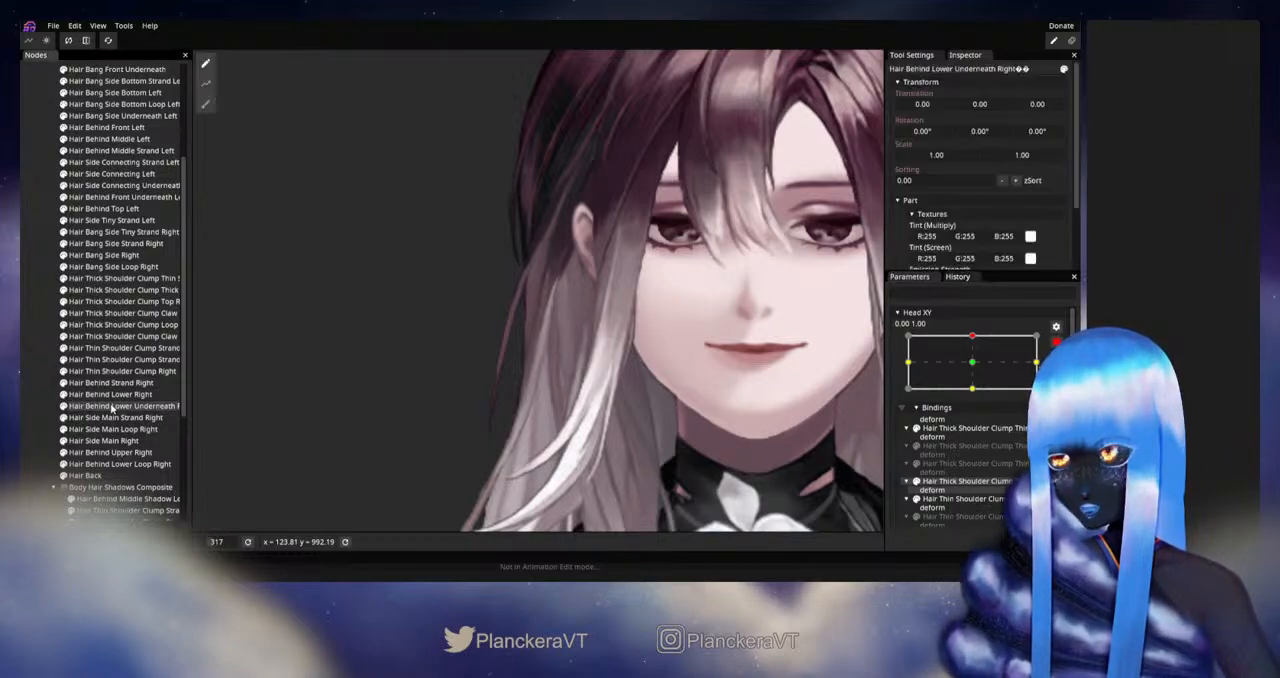
left_click(115, 417)
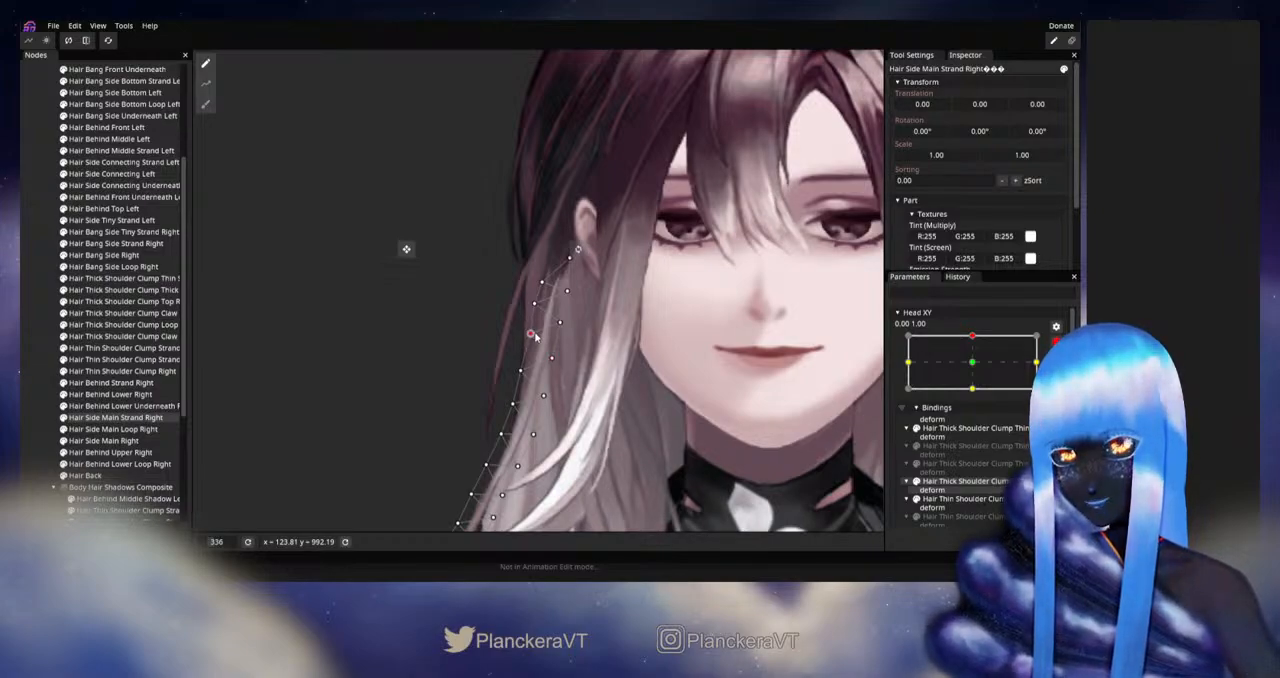
left_click(28, 360)
scroll(647, 414, "down", 10)
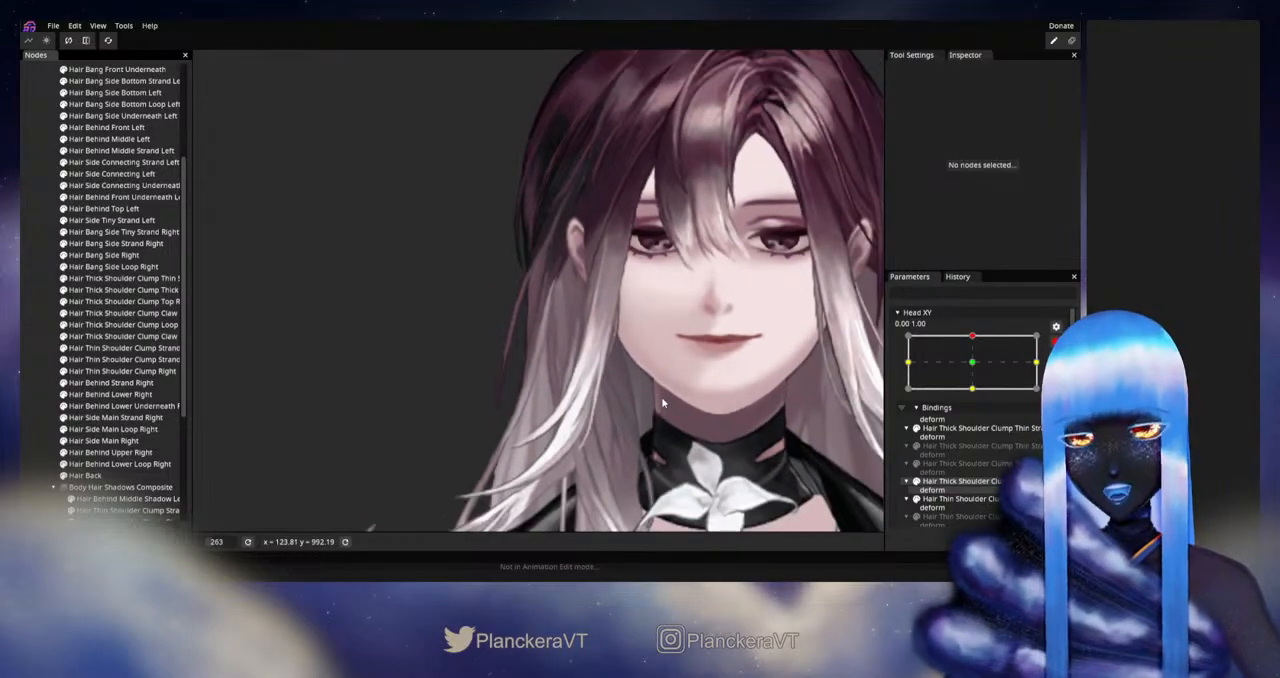
left_click_drag(664, 398, 679, 381)
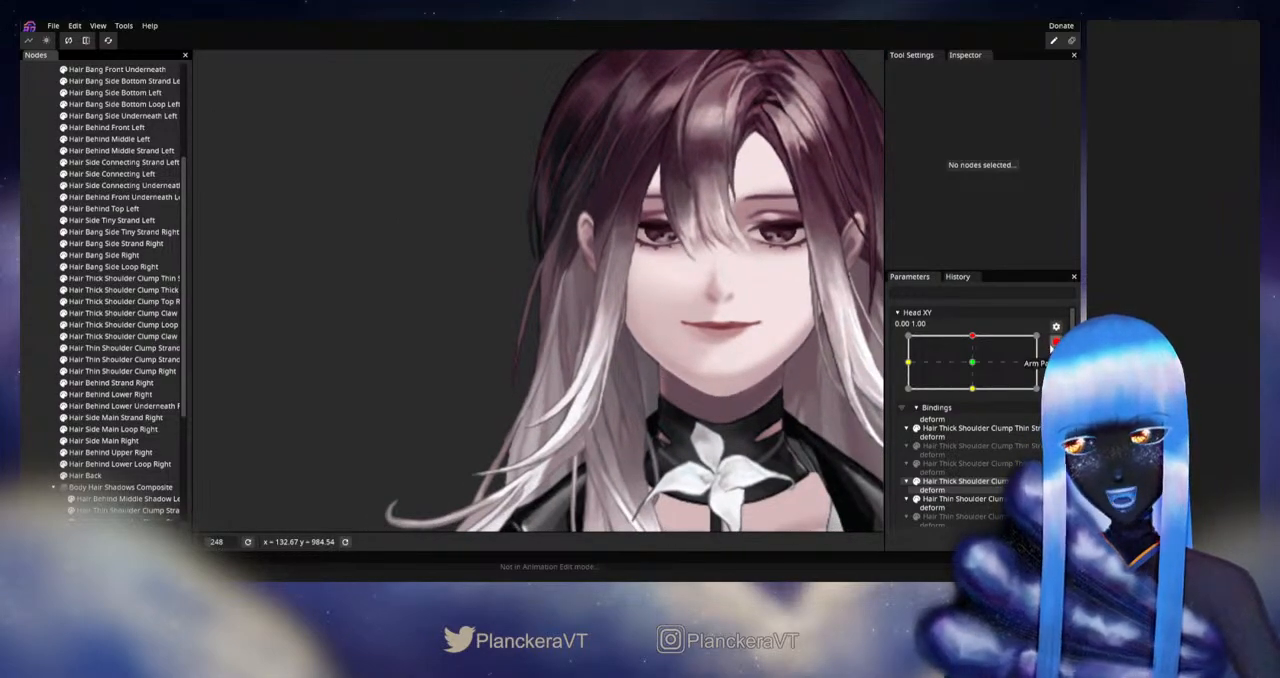
left_click(1054, 344)
mouse_move(978, 369)
left_mouse_down()
mouse_move(974, 400)
mouse_move(983, 369)
left_mouse_up()
Step: Rearm Head XY at 0.00, 1.00, refine the inner-edge vertices along the middle of Hair Side Main Strand Right, and recheck the movement disarmed
left_click(1063, 374)
scroll(457, 355, "up", 1)
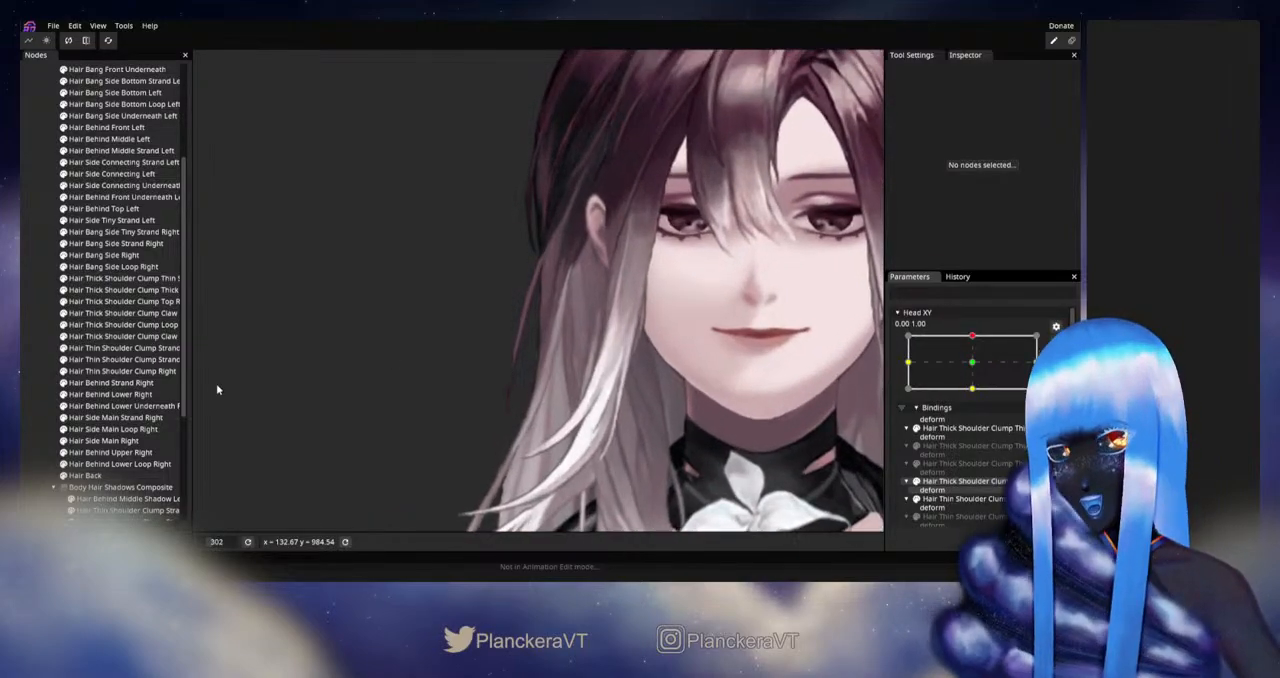
left_click(110, 419)
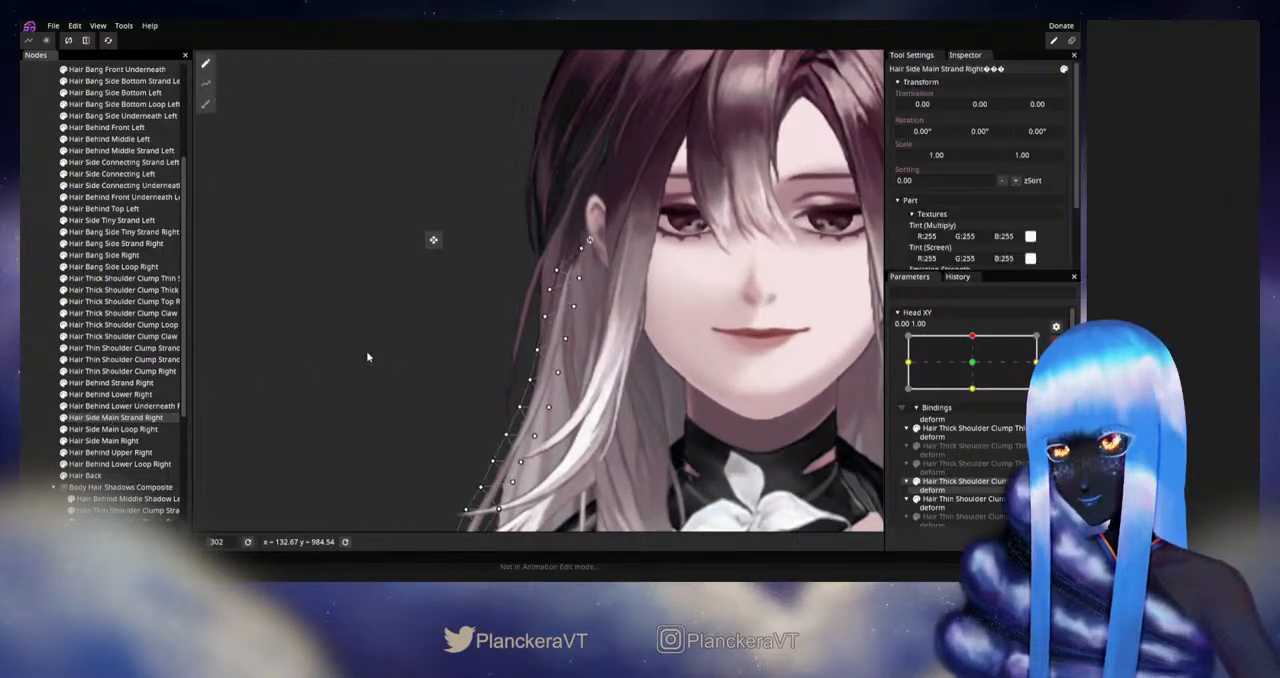
scroll(491, 338, "up", 2)
scroll(490, 336, "up", 1)
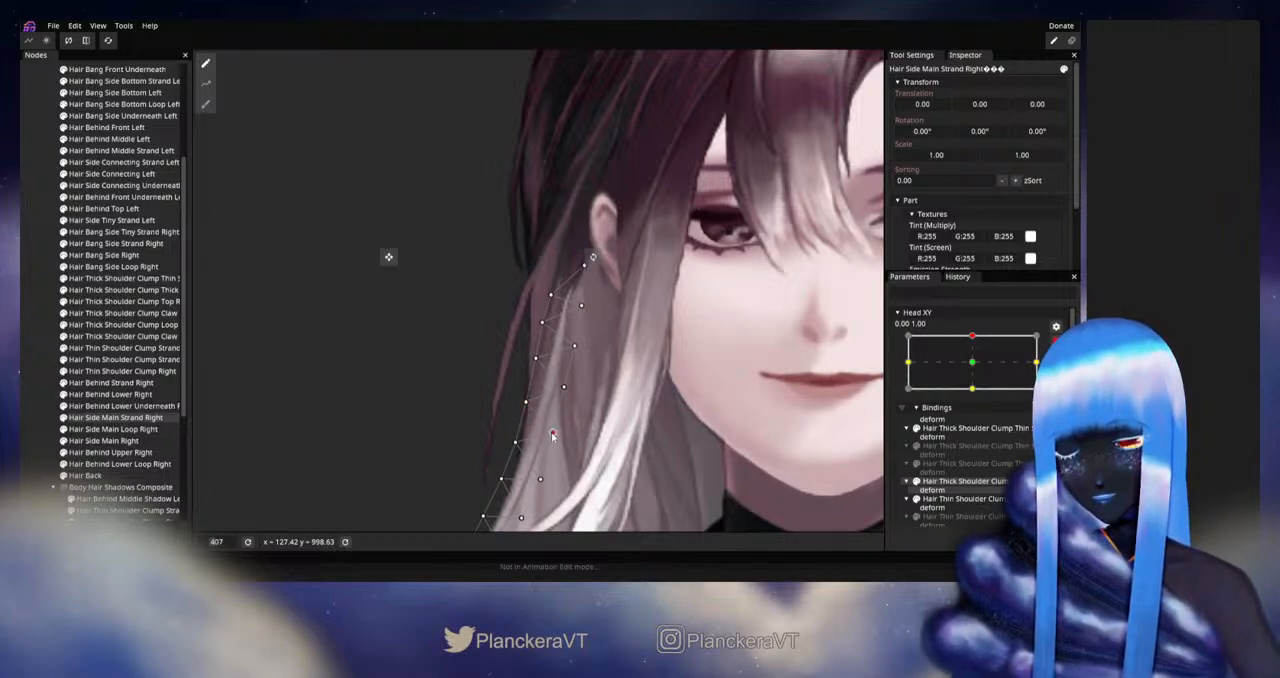
left_click(239, 376)
scroll(676, 399, "down", 5)
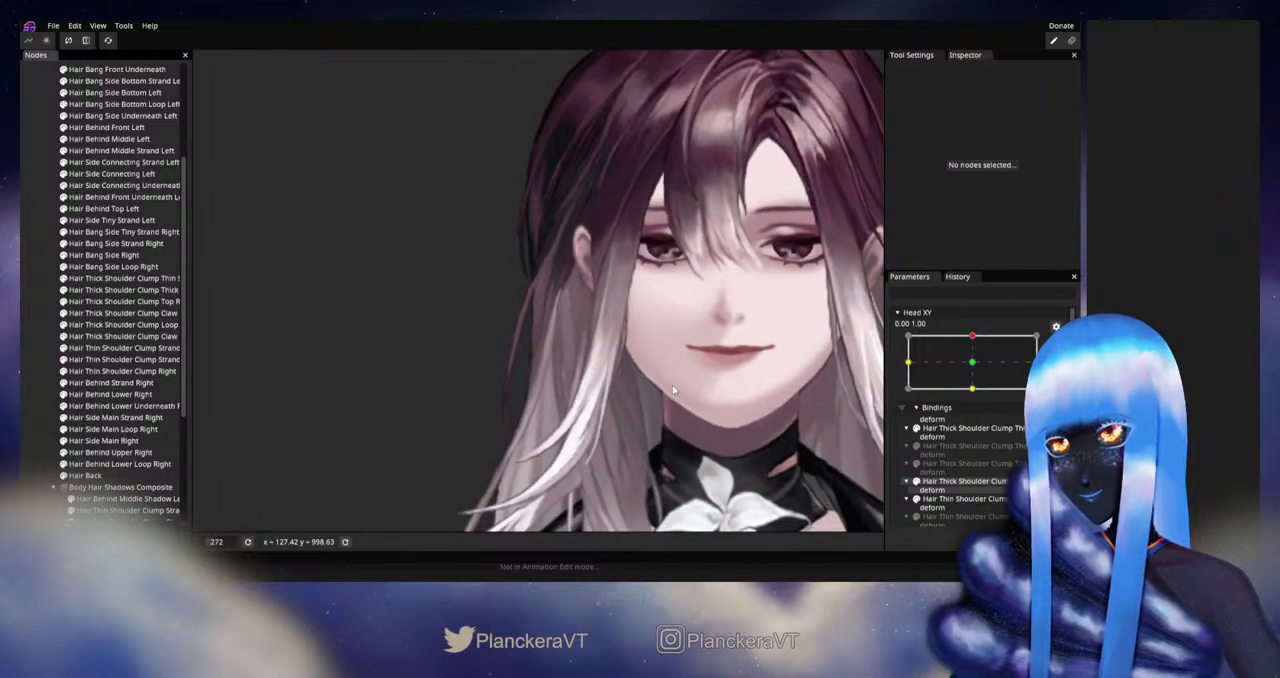
scroll(672, 385, "down", 3)
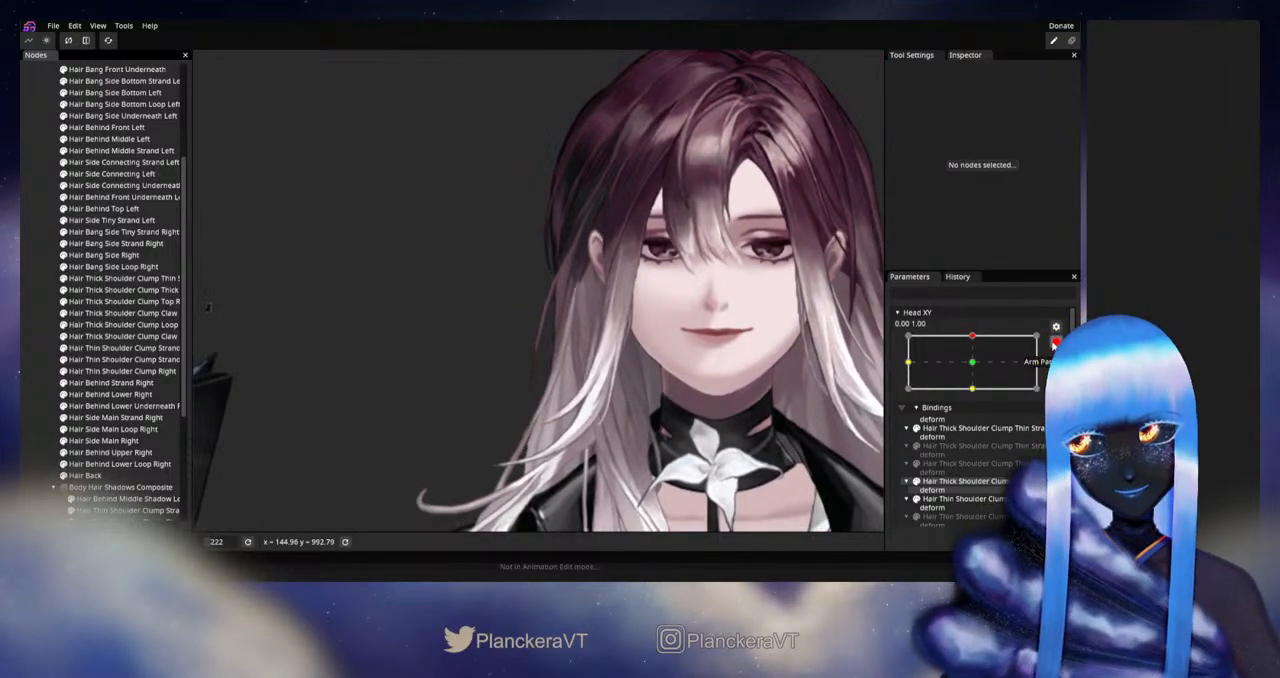
left_click(1055, 343)
mouse_move(978, 372)
left_mouse_down()
mouse_move(976, 399)
mouse_move(977, 366)
left_mouse_up()
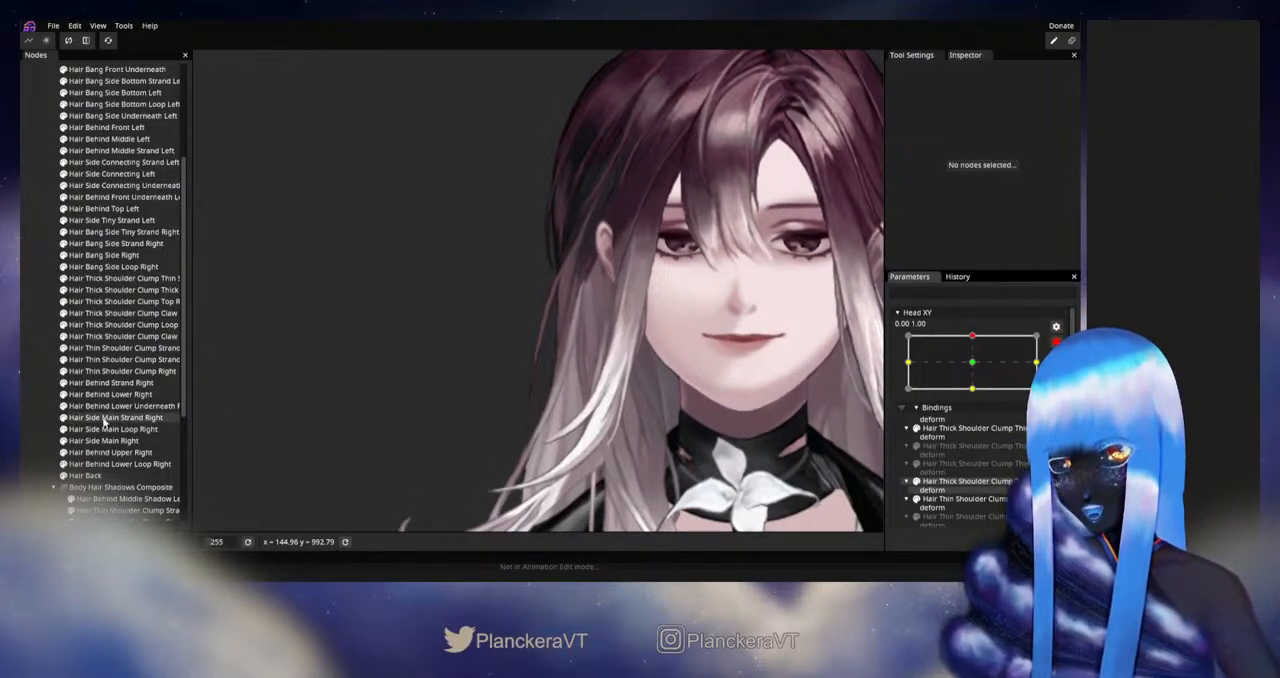
Step: Push the middle of Hair Side Main Strand Right slightly outward at Head XY 0.00, 1.00 using a Circle Brush of size 50.00
left_click(104, 419)
left_click(205, 104)
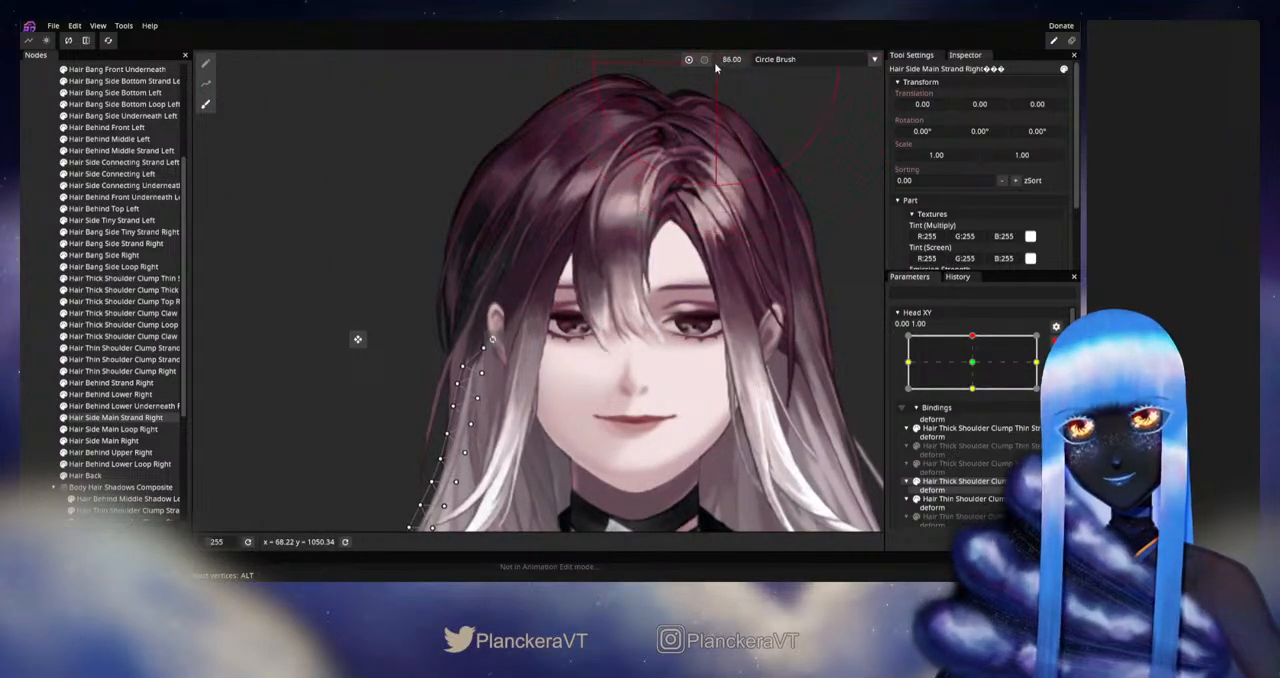
scroll(610, 300, "up", 2)
left_click_drag(592, 331, 694, 199)
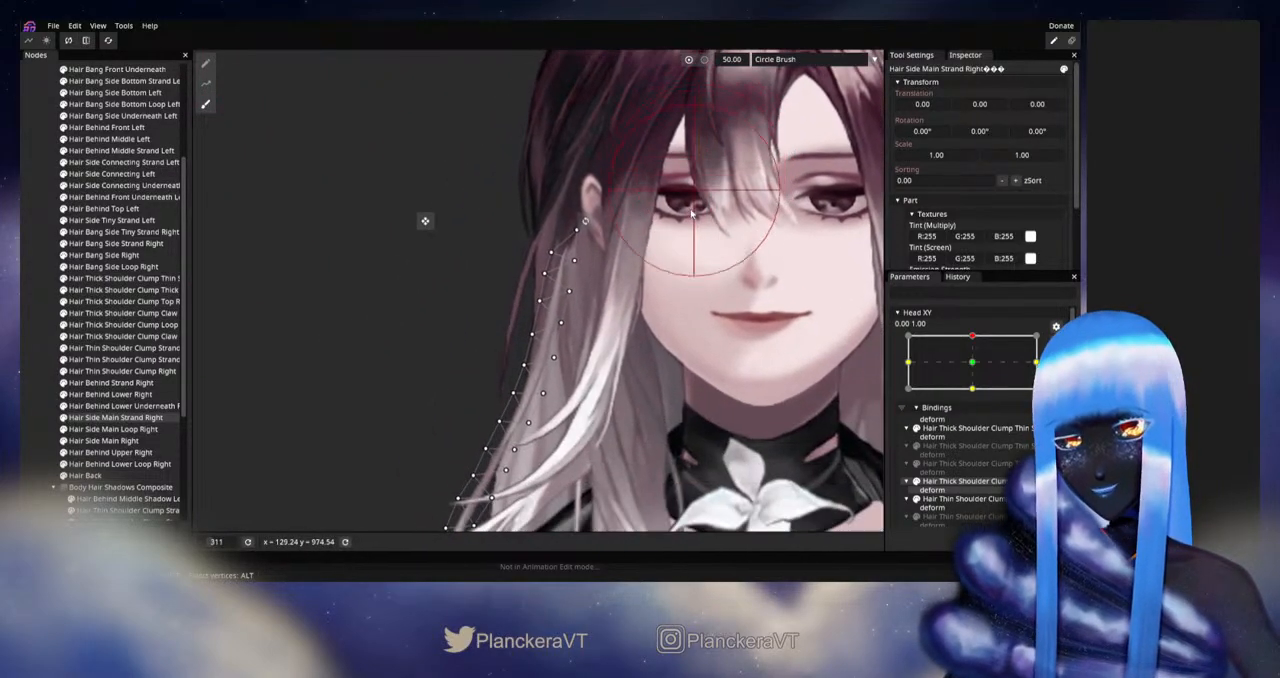
scroll(630, 345, "up", 2)
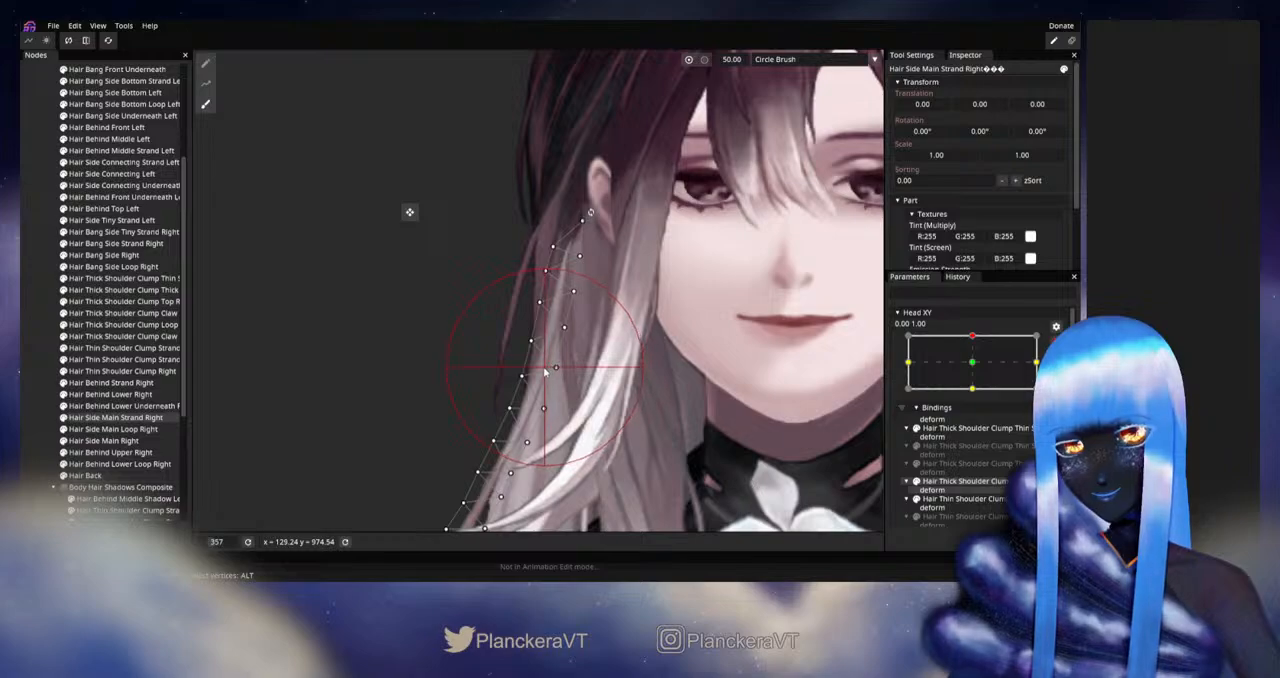
left_click_drag(541, 371, 538, 371)
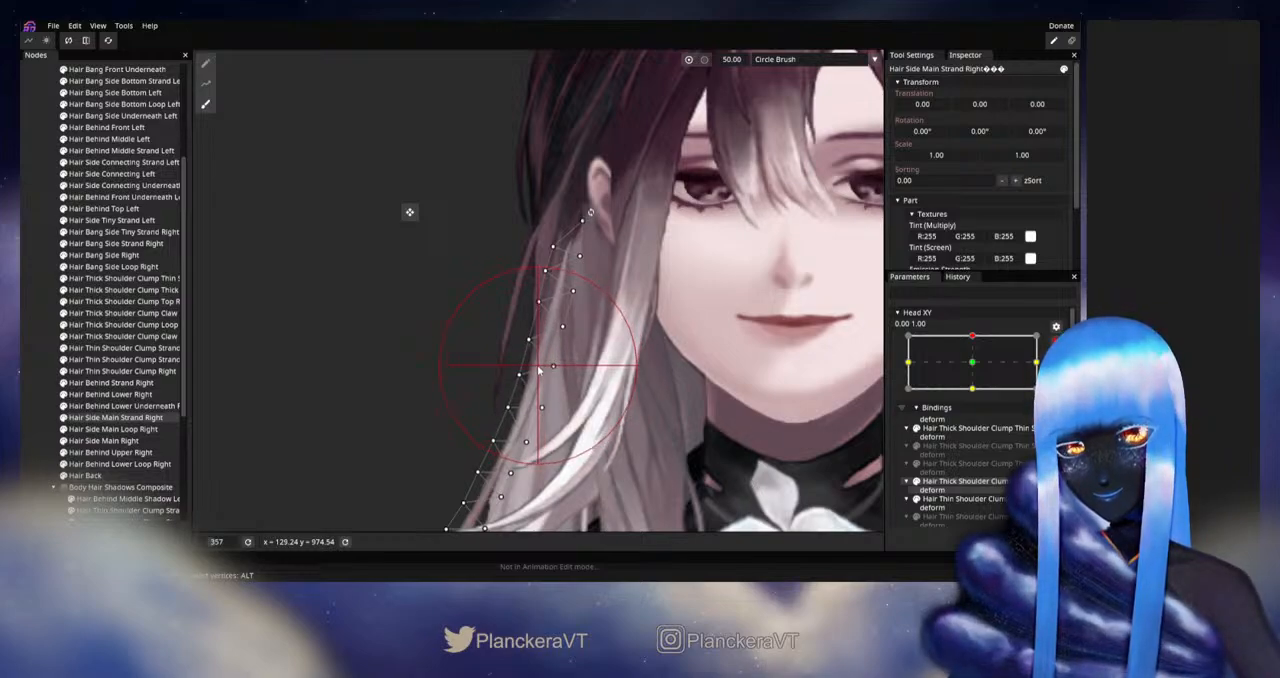
left_click(38, 298)
Step: Disarm Head XY and examine the movement of Hair Side Main Strand Right around the upward head pose
scroll(641, 411, "down", 3)
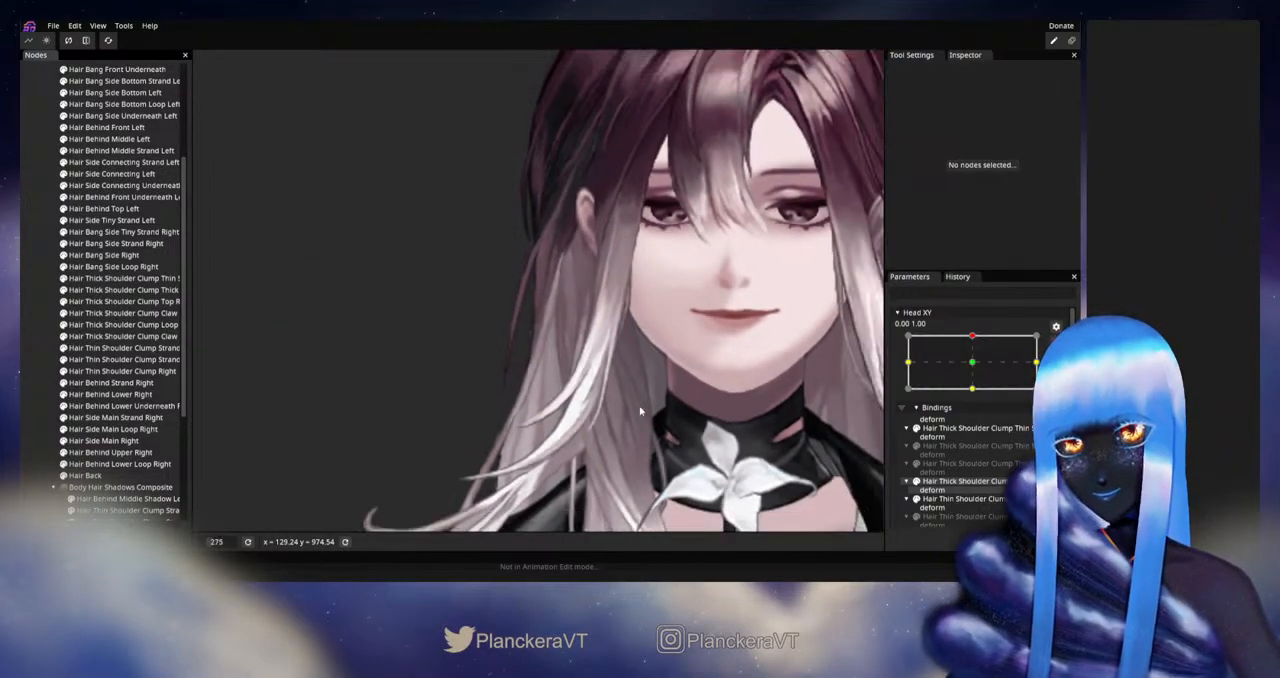
scroll(641, 411, "down", 2)
scroll(1018, 363, "up", 2)
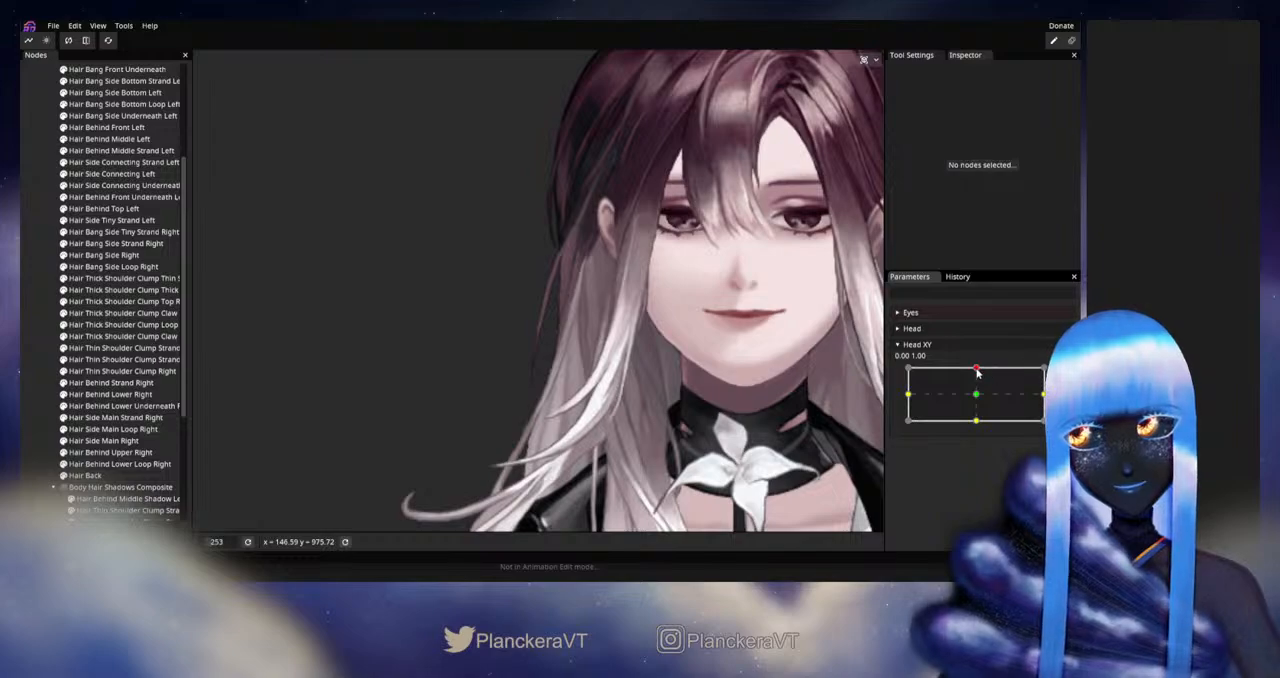
mouse_move(977, 370)
left_mouse_down()
mouse_move(978, 402)
mouse_move(976, 369)
left_mouse_up()
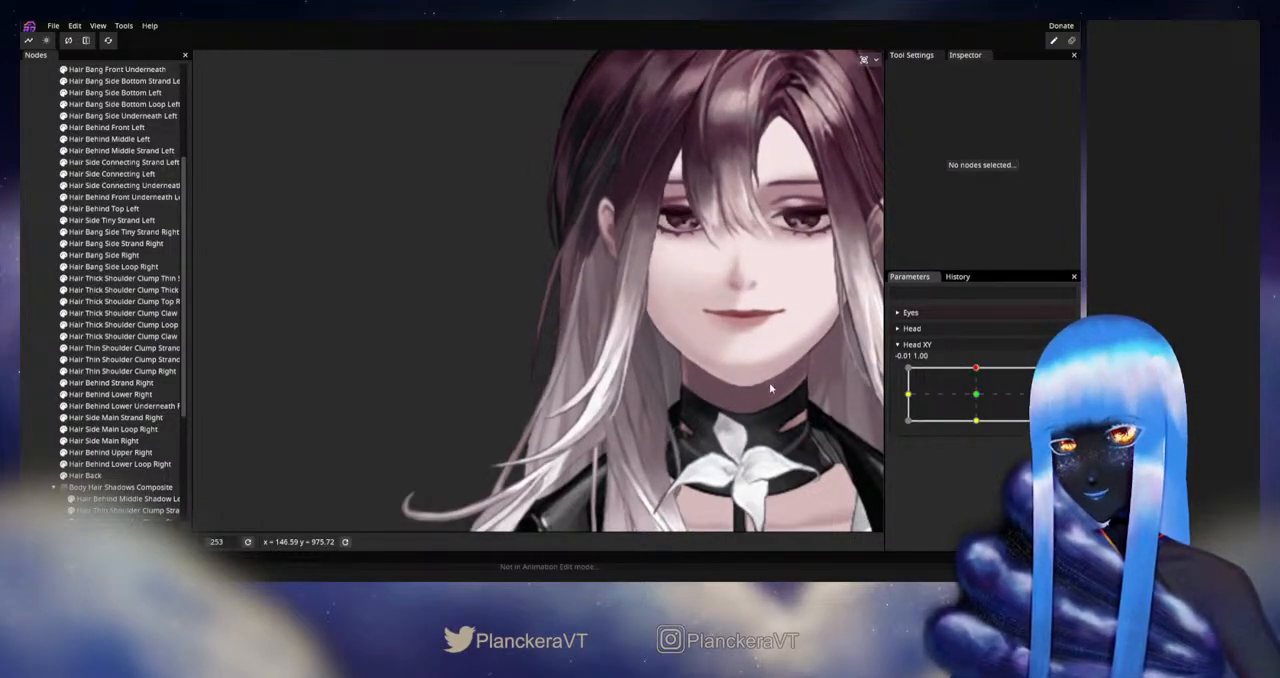
scroll(708, 399, "up", 1)
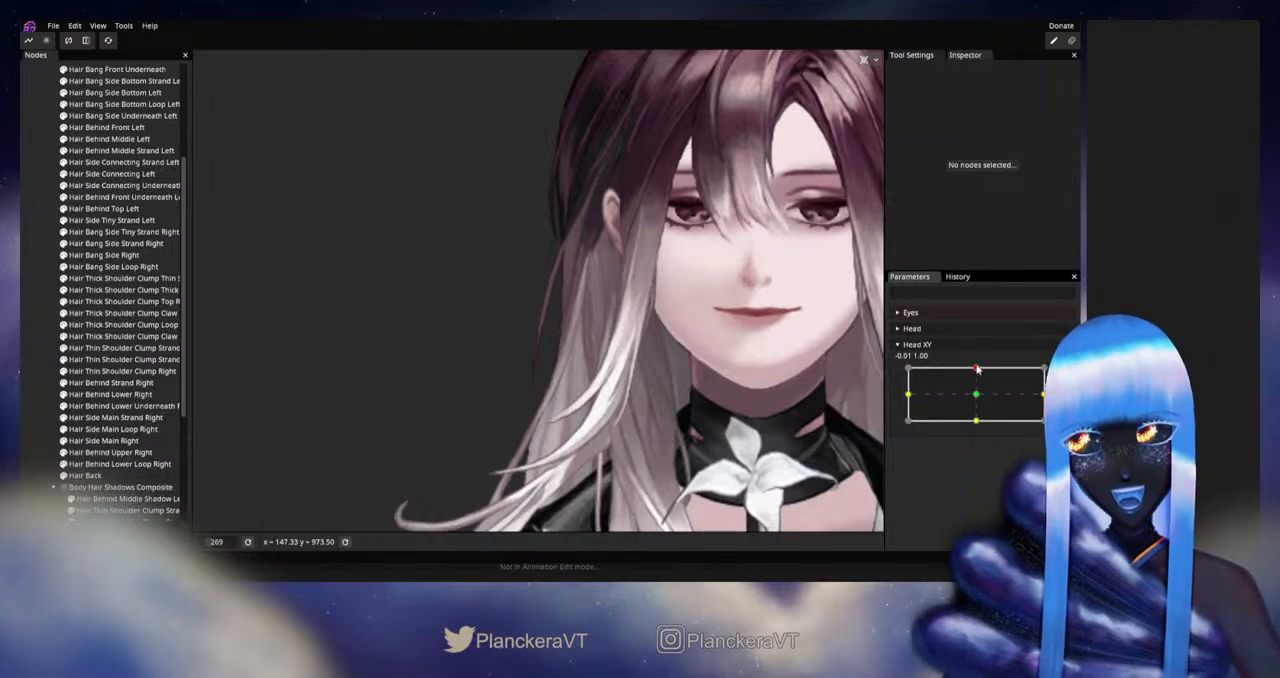
mouse_move(977, 370)
left_mouse_down()
mouse_move(978, 399)
mouse_move(980, 367)
left_mouse_up()
Step: Rearm Head XY at 0.00, 1.00 and nudge the middle of Hair Side Main Strand Right with a Circle Brush of size 40.00
left_click(1056, 374)
scroll(509, 393, "up", 4)
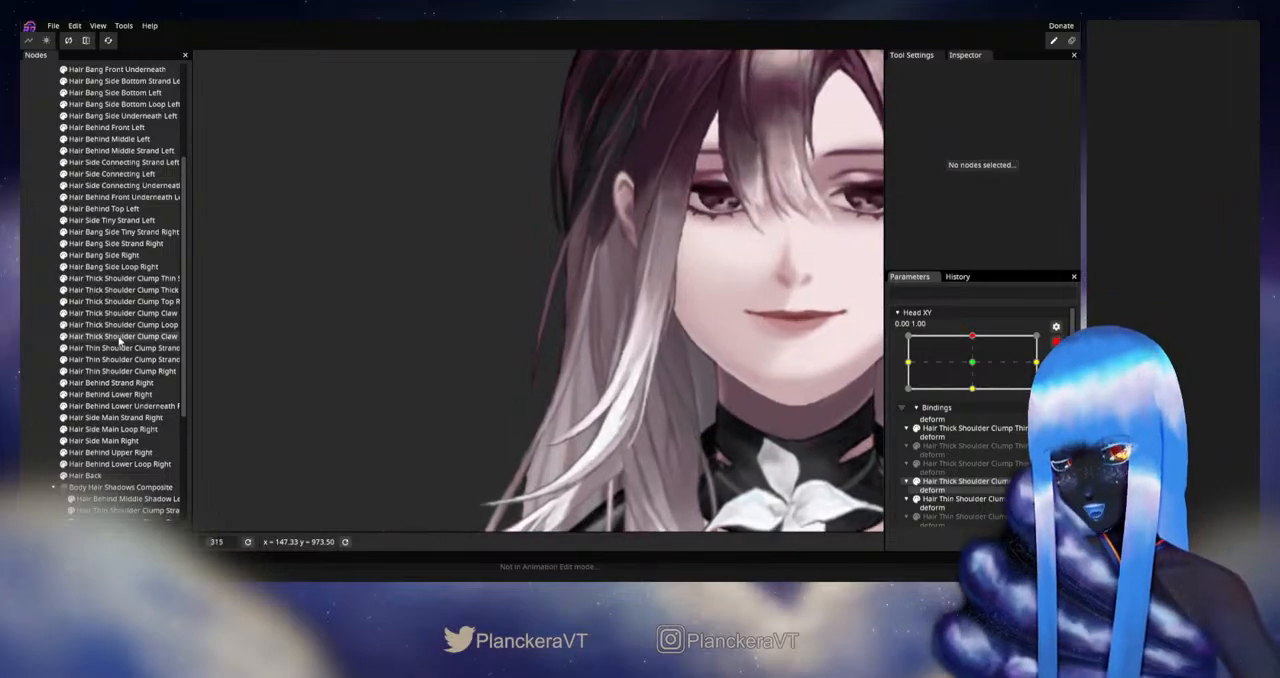
left_click(107, 418)
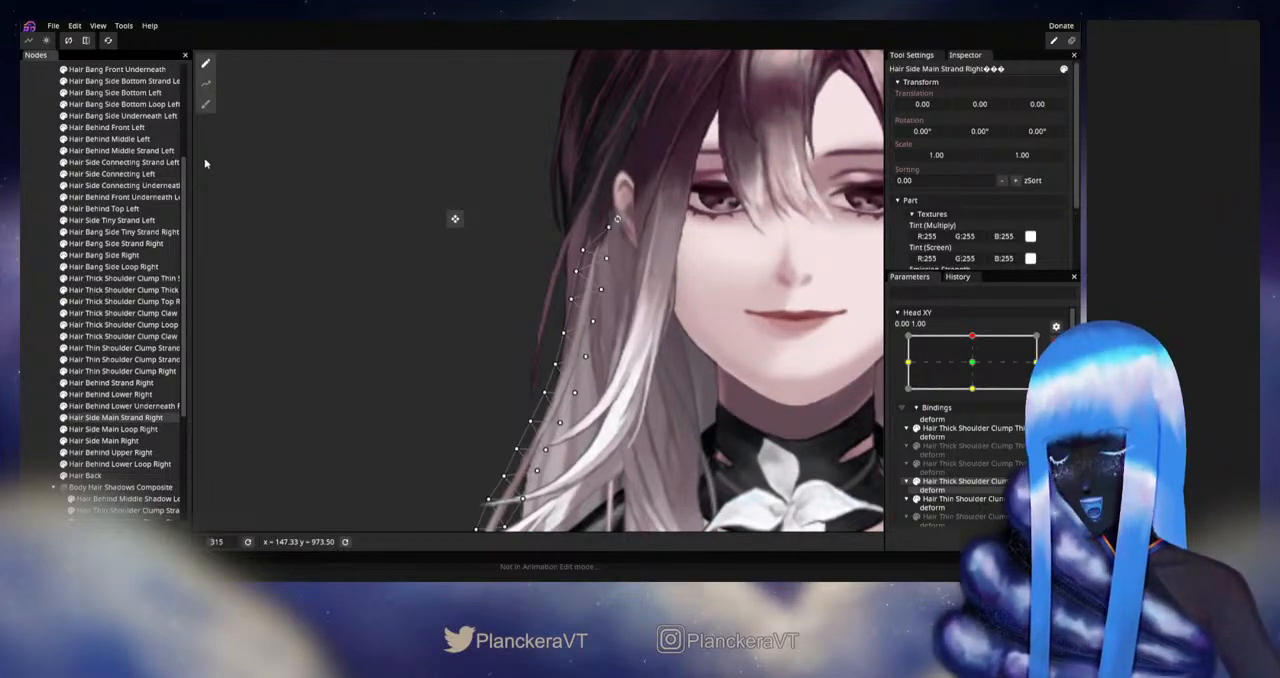
left_click(205, 103)
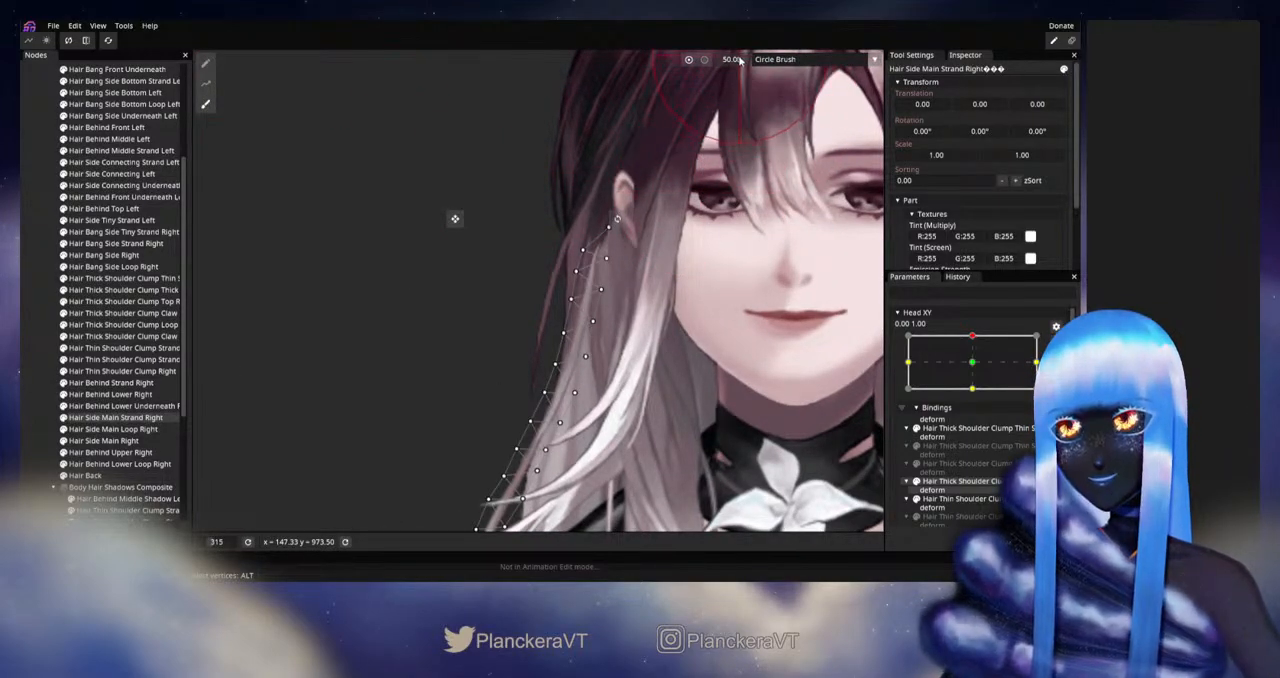
scroll(545, 280, "up", 4)
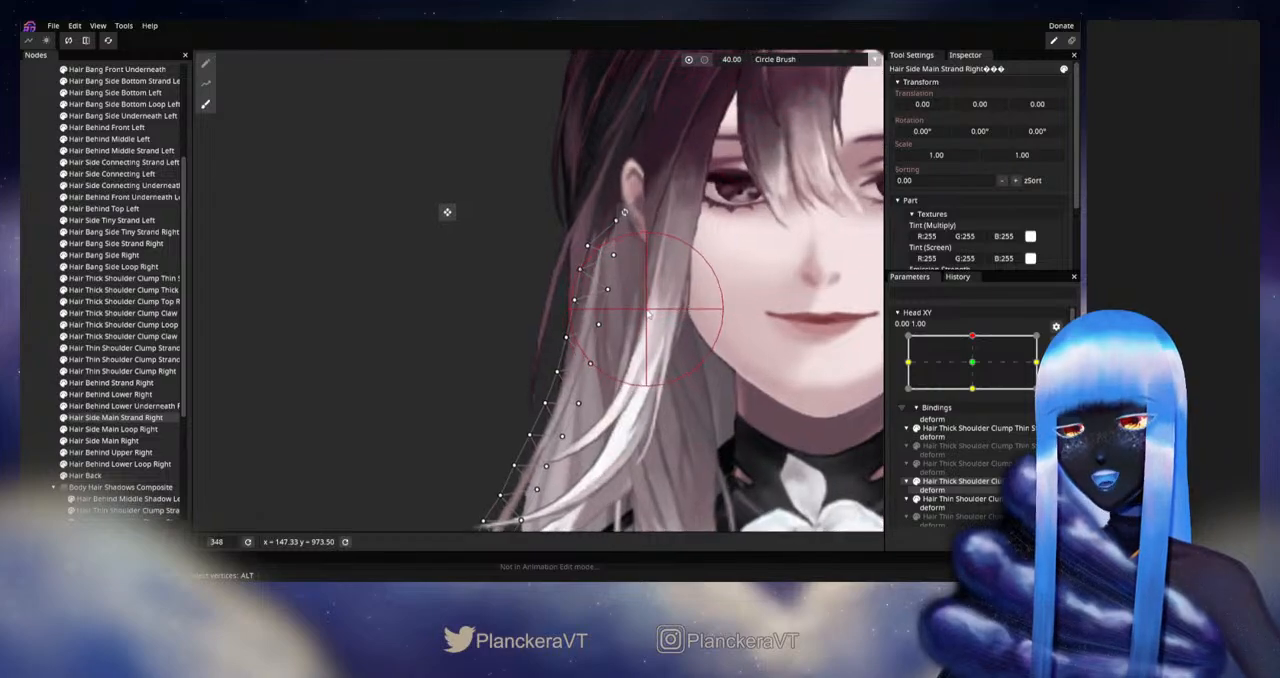
left_click_drag(595, 368, 592, 367)
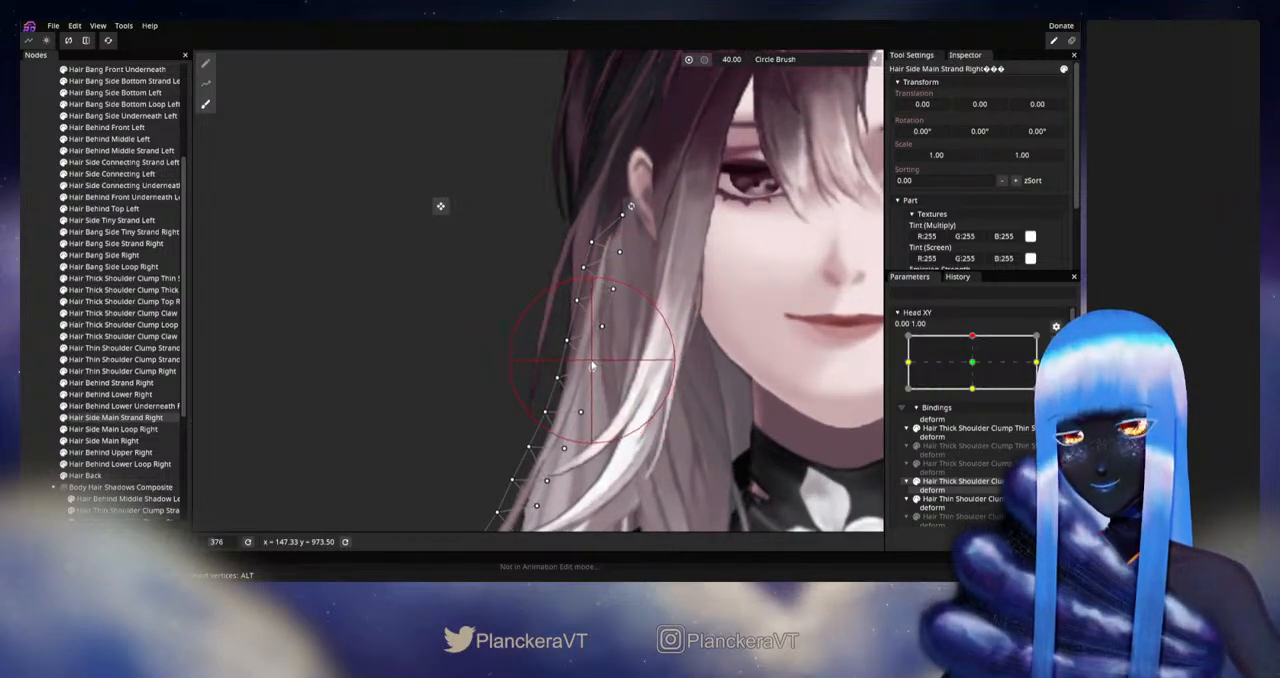
left_click(30, 315)
Step: Disarm Head XY and preview how the brushed right strand moves around the upward head pose
scroll(681, 410, "down", 6)
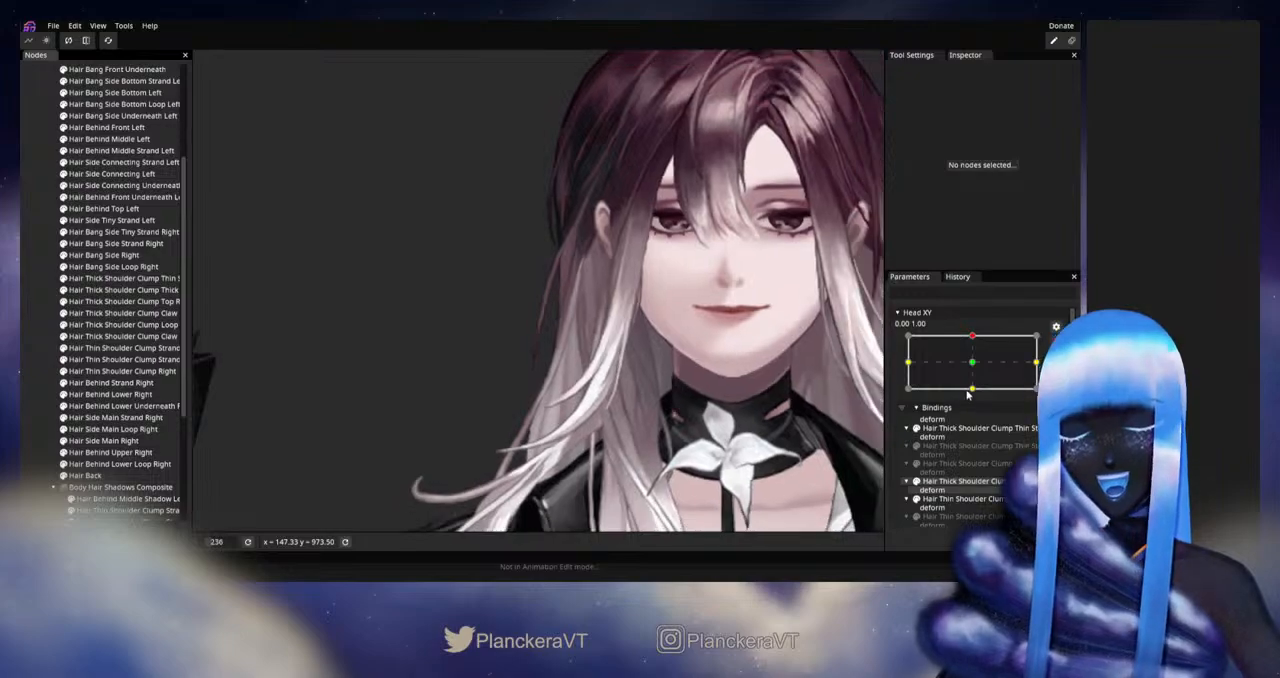
left_click(1055, 341)
mouse_move(976, 370)
left_mouse_down()
mouse_move(977, 410)
mouse_move(974, 367)
left_mouse_up()
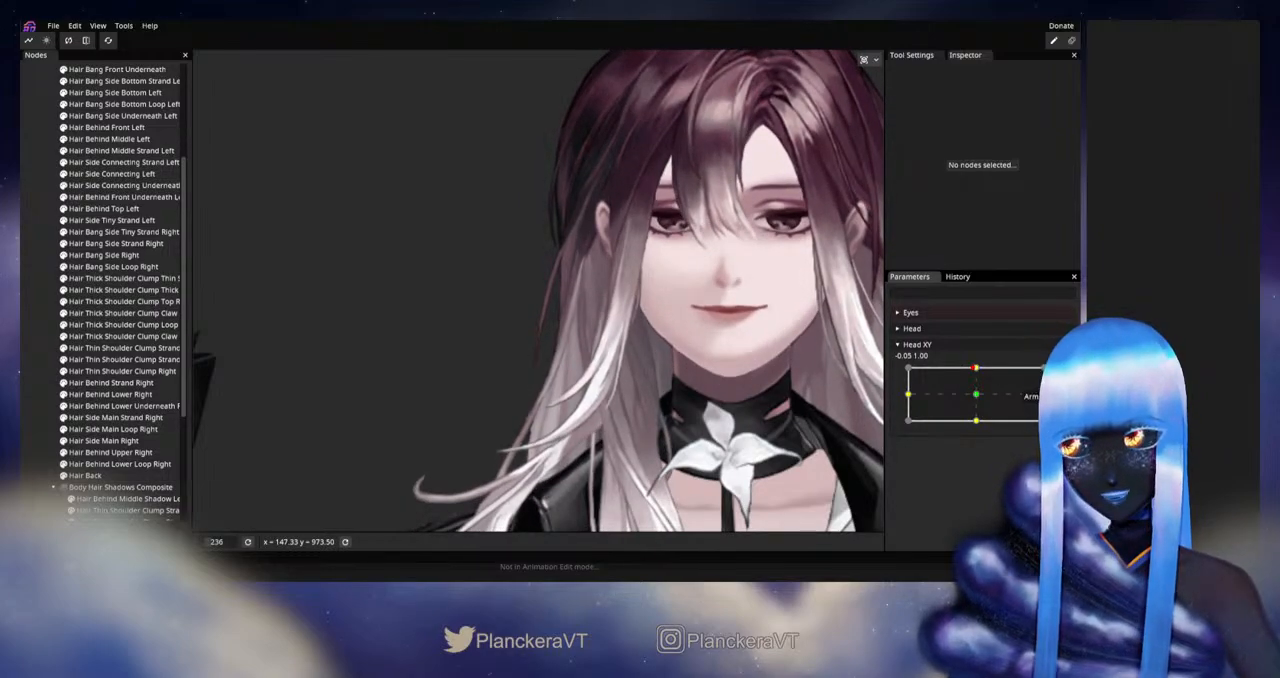
Step: Rearm Head XY at 0.00, 1.00 and adjust an outer-edge vertex in the upper middle of Hair Side Main Strand Right
left_click(1056, 373)
scroll(482, 384, "up", 1)
left_click(119, 434)
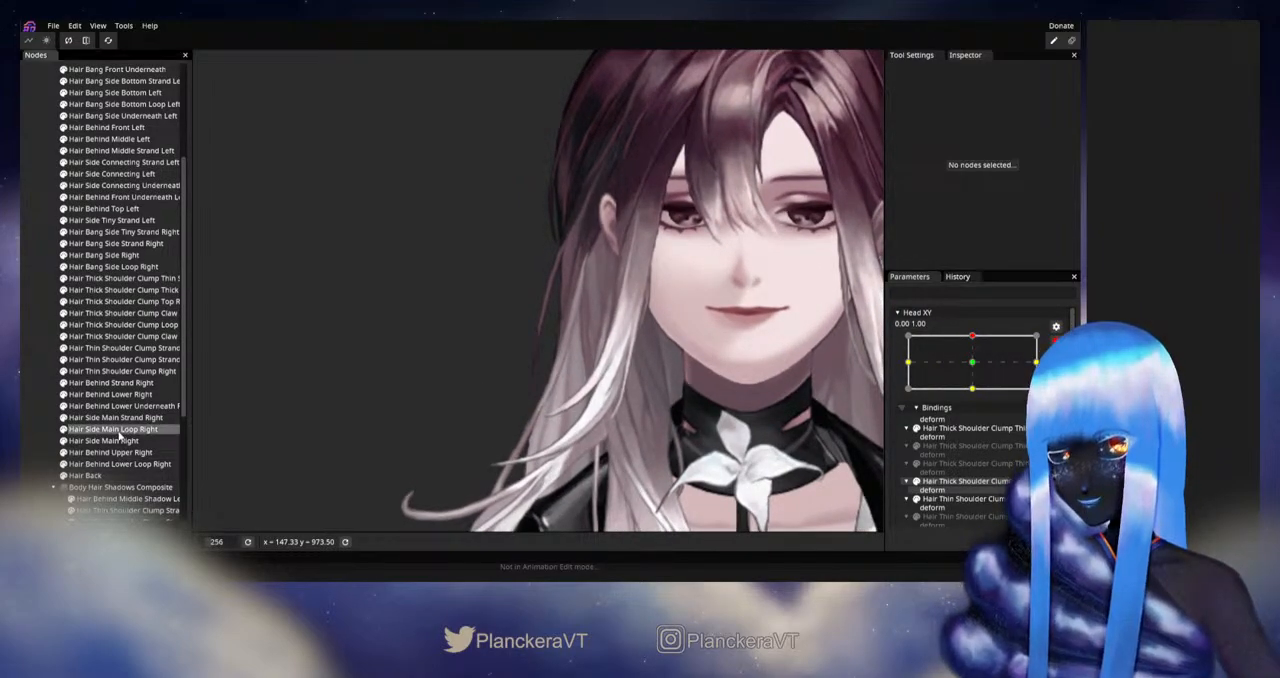
left_click(115, 417)
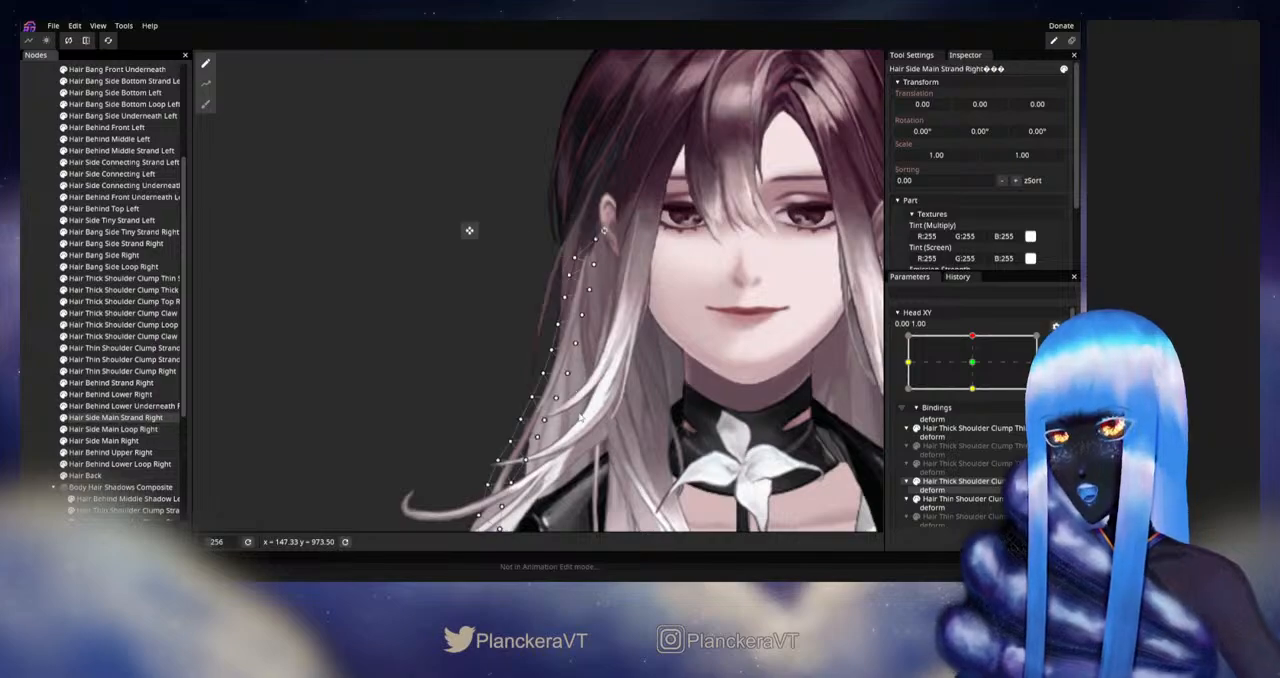
scroll(580, 418, "up", 4)
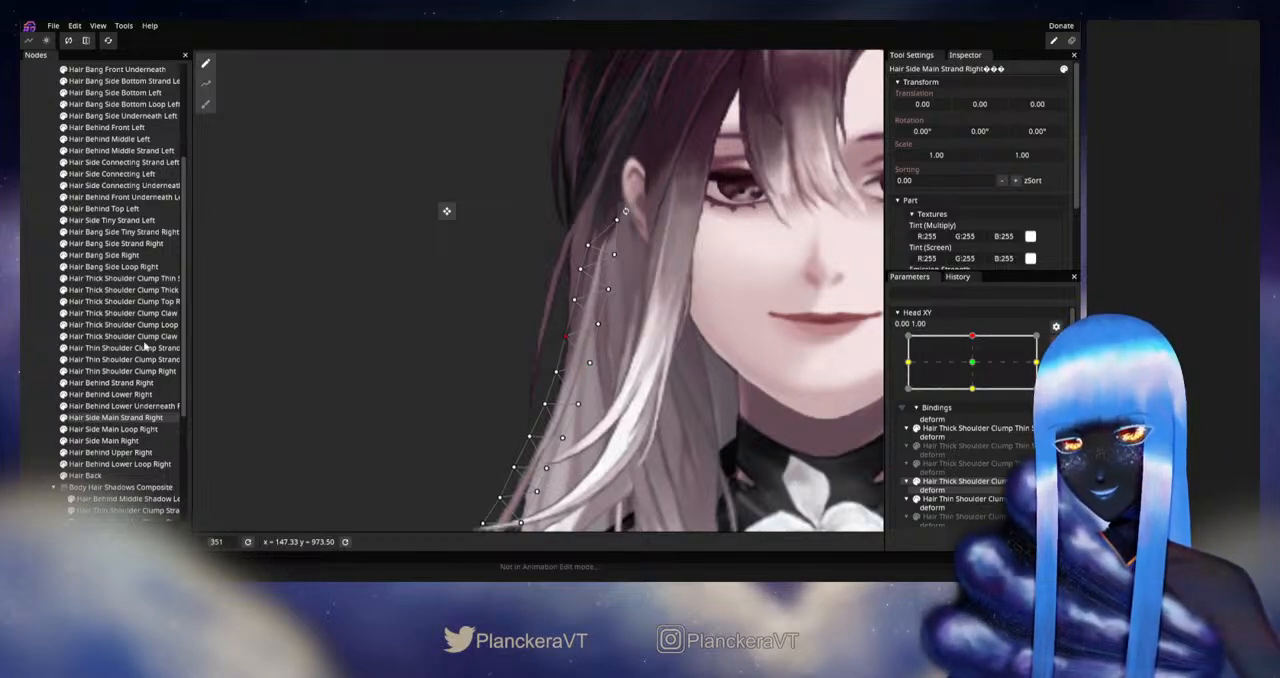
left_click(36, 350)
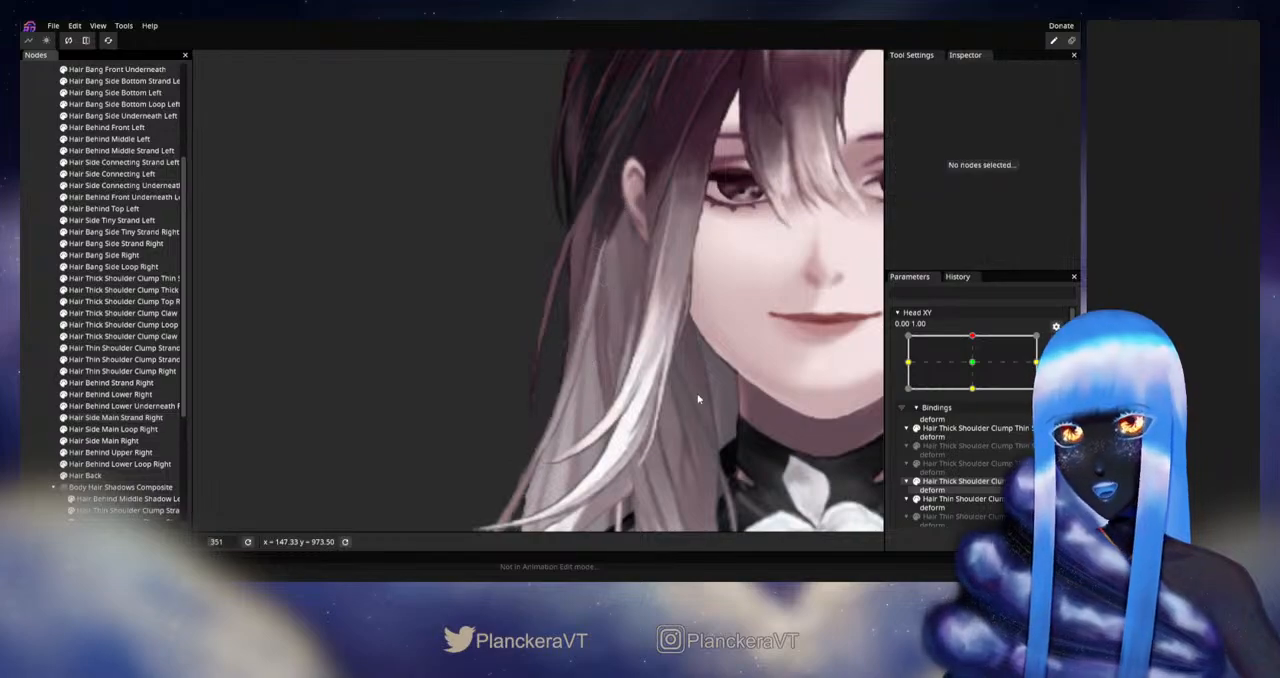
Step: Disarm Head XY and check the outer edge of Hair Side Main Strand Right while moving the head around the upward pose
scroll(702, 408, "down", 2)
scroll(710, 379, "down", 3)
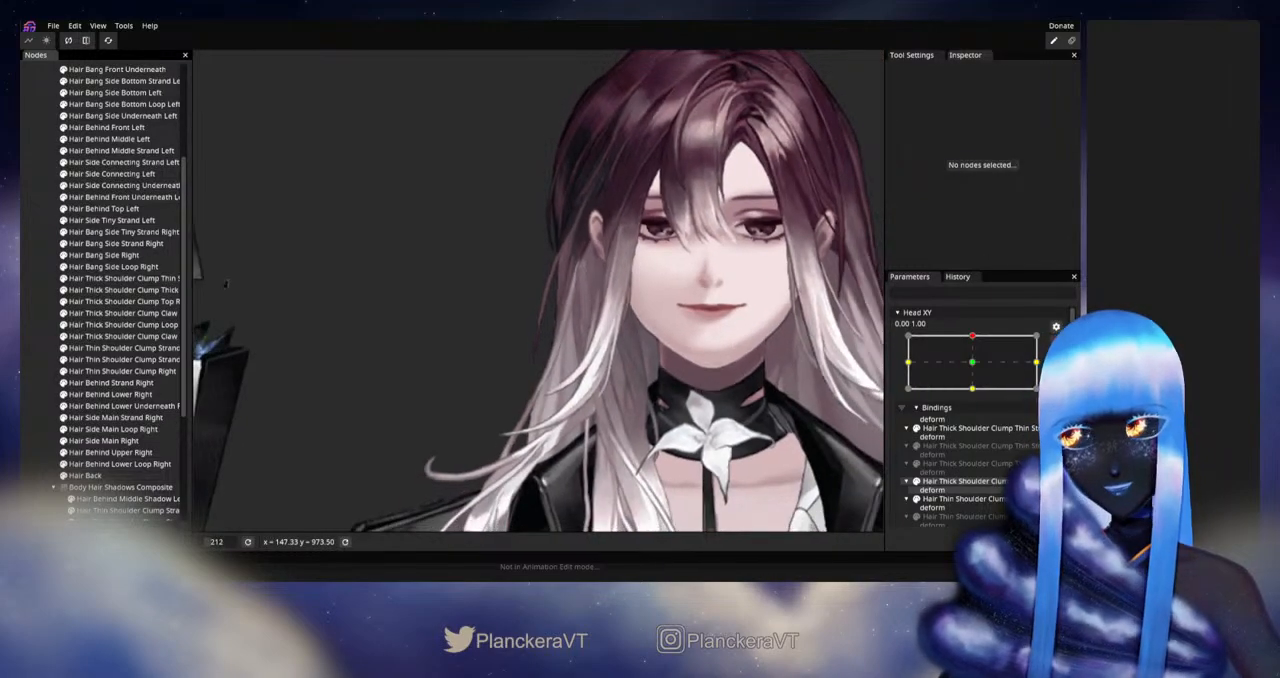
left_click(1056, 341)
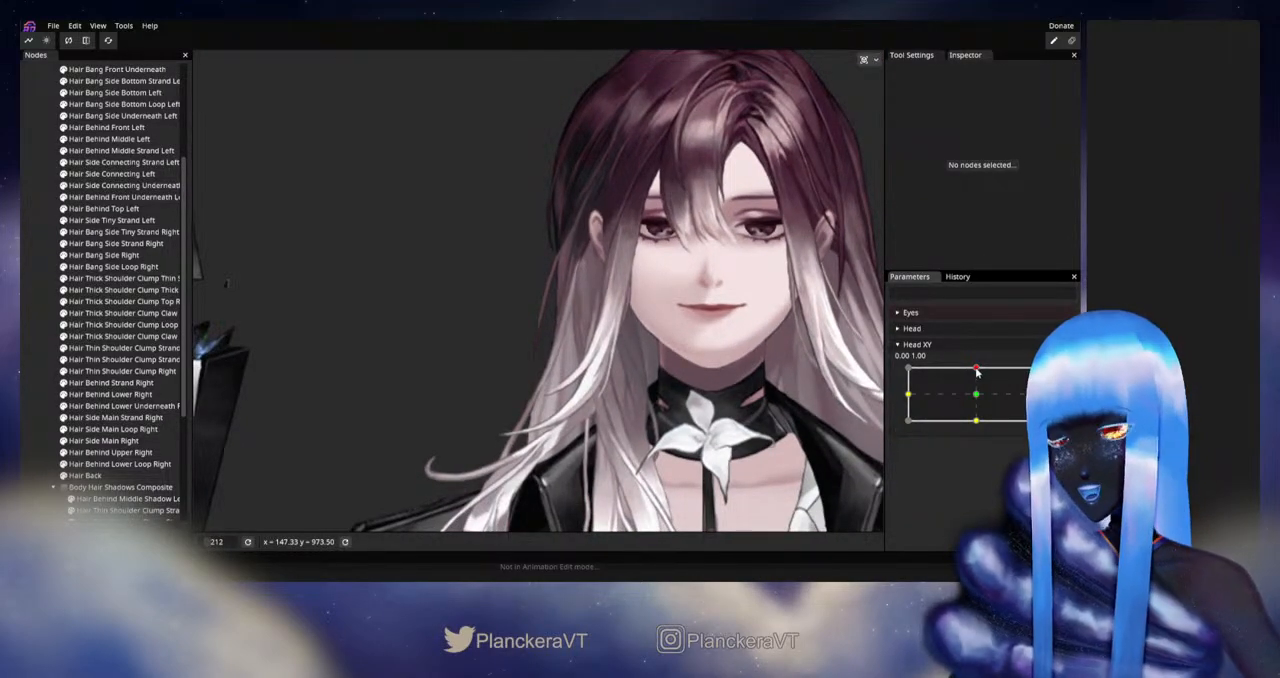
mouse_move(977, 372)
left_mouse_down()
mouse_move(978, 398)
mouse_move(978, 368)
left_mouse_up()
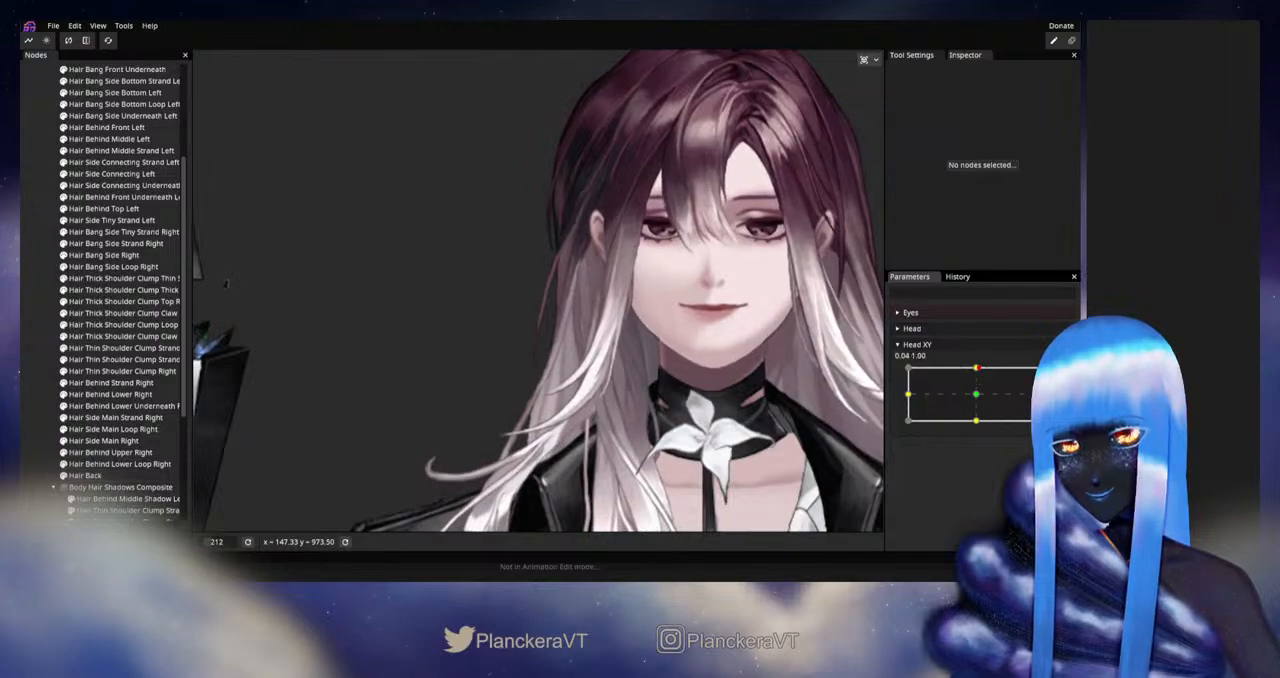
Step: Rearm Head XY at 0.00, 1.00 and adjust an inner-edge vertex in the upper middle of Hair Side Main Strand Right
left_click(1056, 376)
scroll(548, 366, "up", 4)
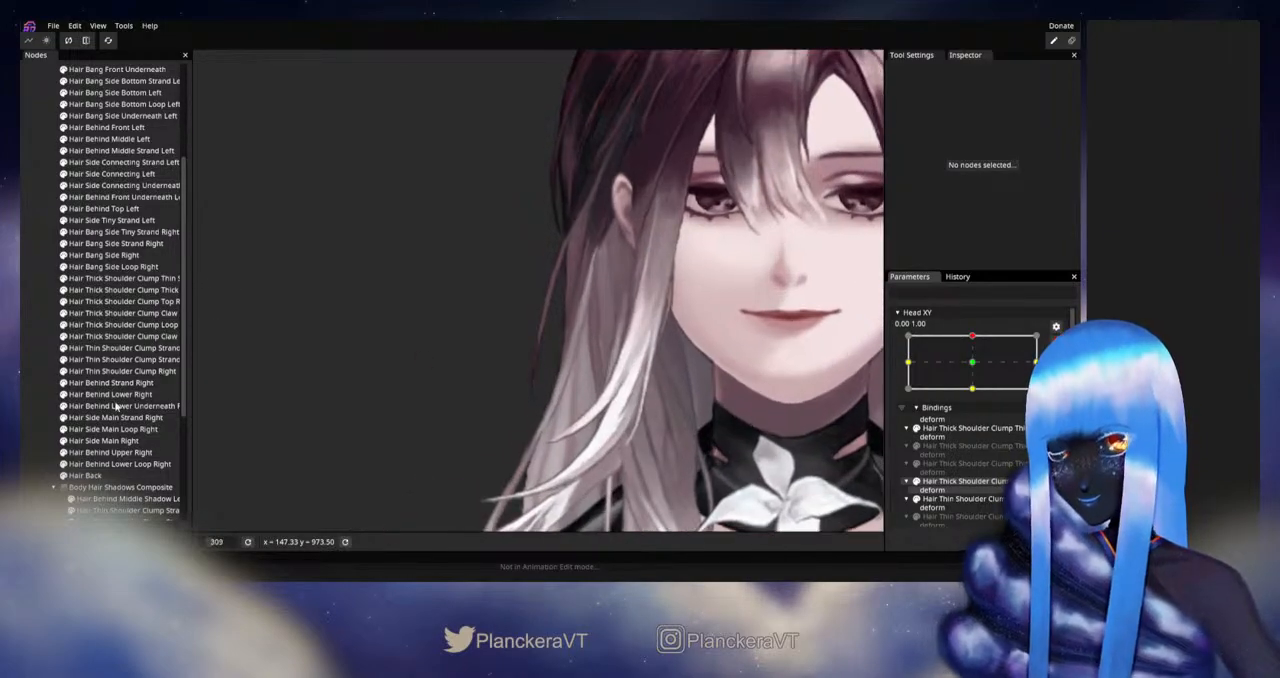
left_click(116, 417)
scroll(529, 285, "up", 2)
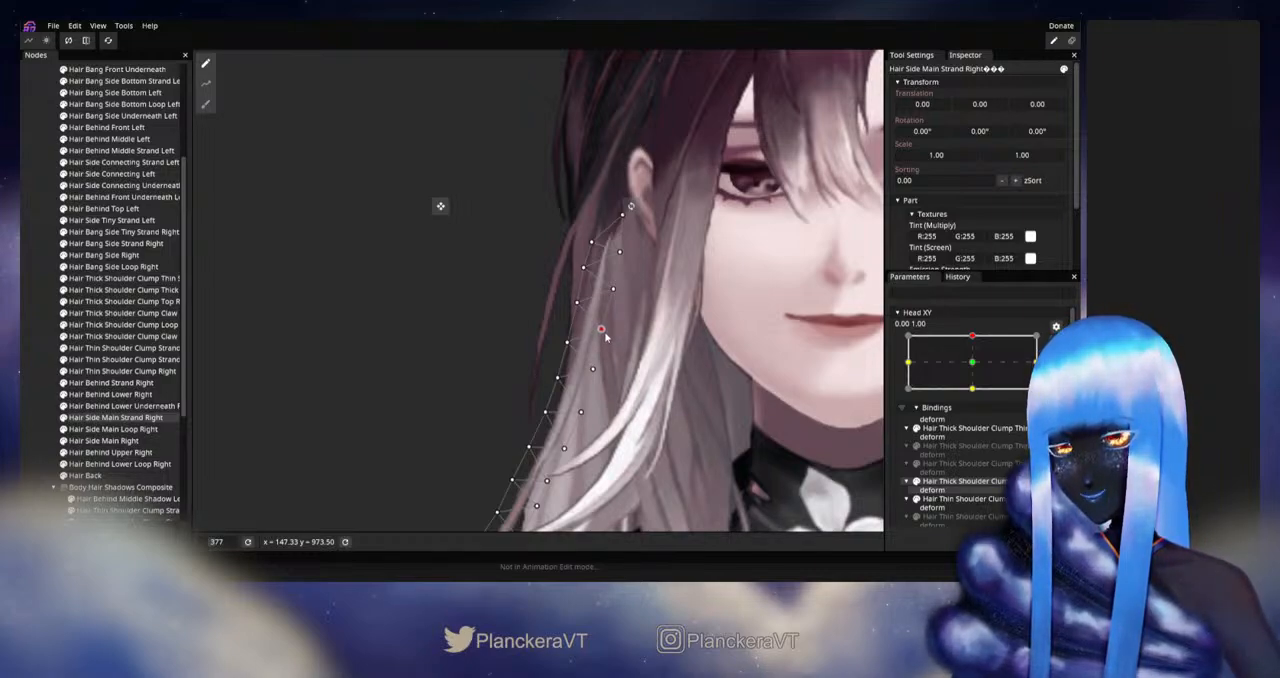
left_click(32, 344)
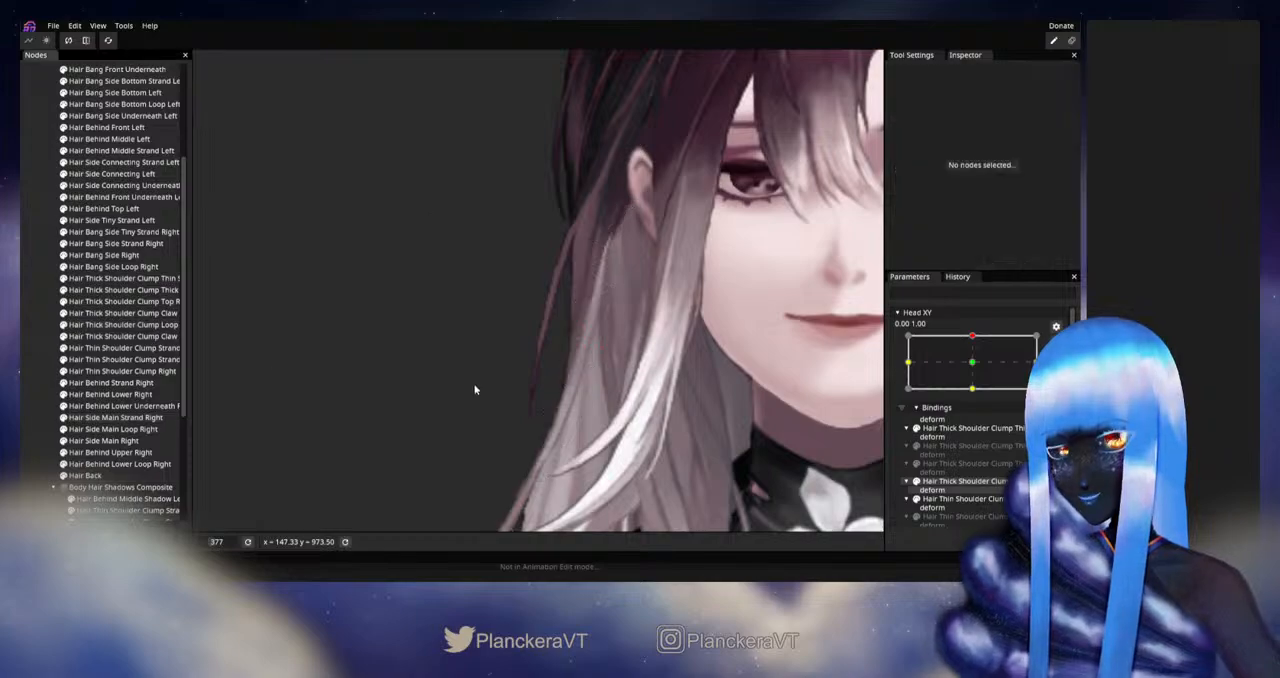
Step: Disarm Head XY and recheck the inner edge of Hair Side Main Strand Right around the upward head pose
scroll(832, 389, "down", 4)
scroll(832, 389, "down", 10)
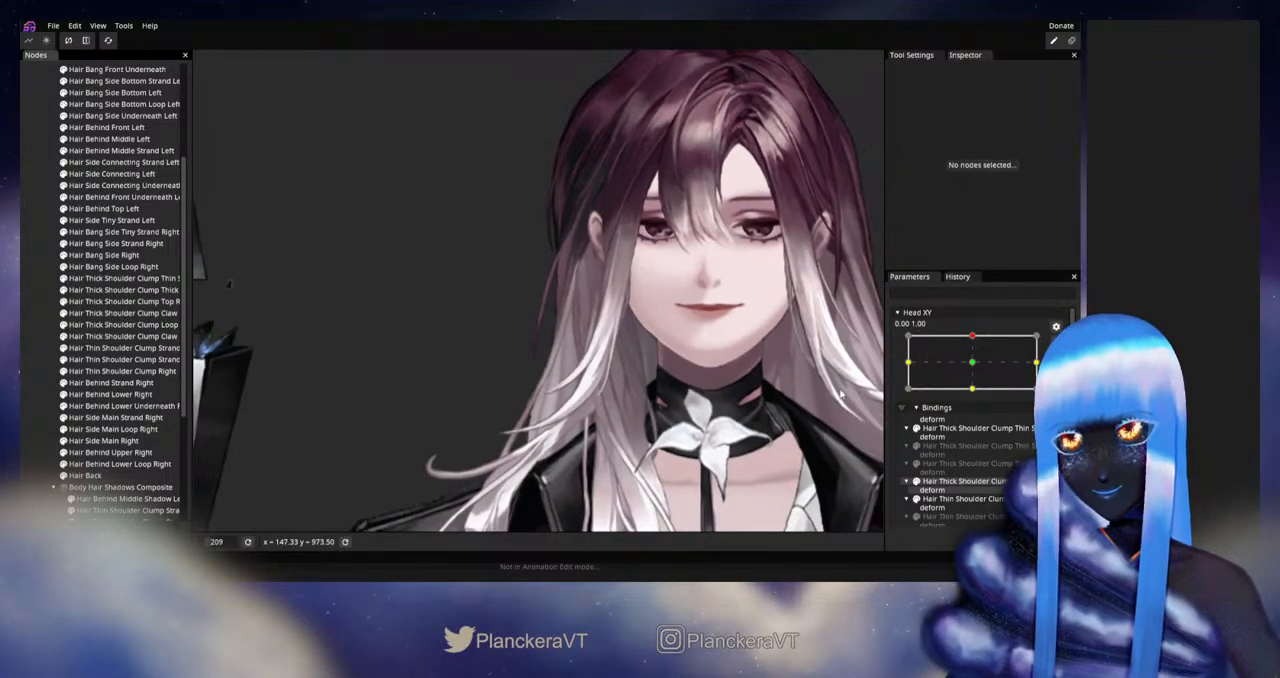
left_click(1056, 341)
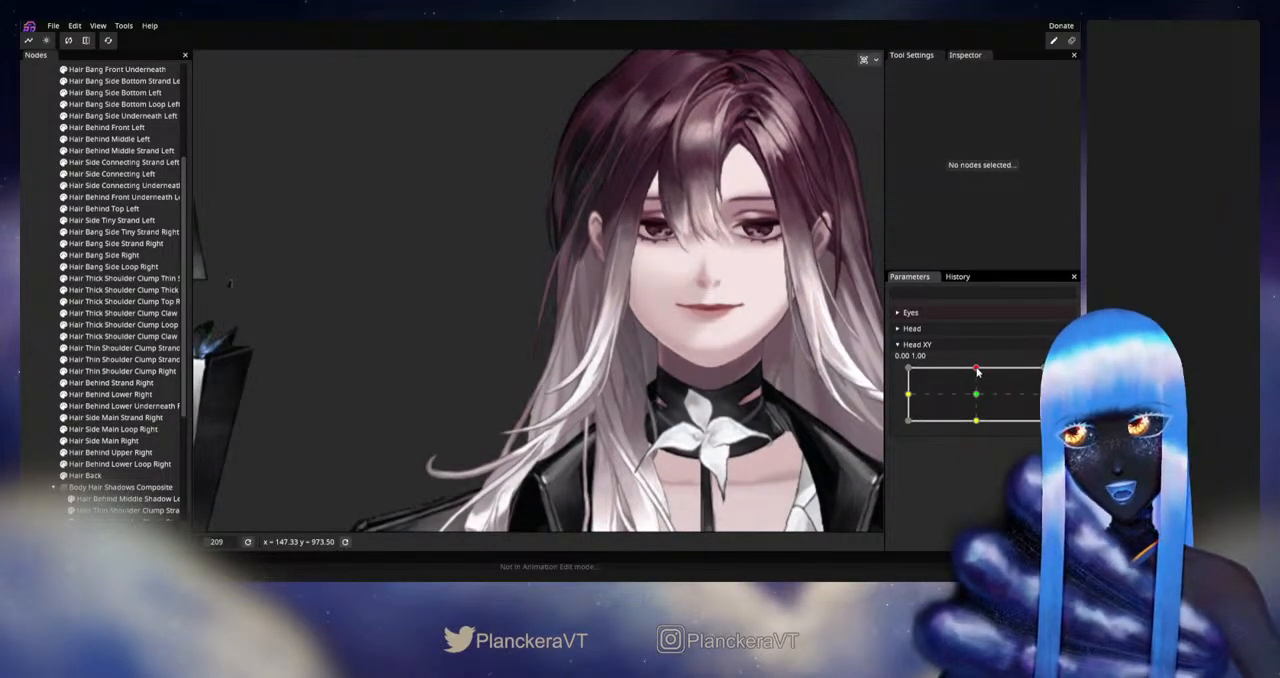
mouse_move(977, 371)
left_mouse_down()
mouse_move(964, 390)
mouse_move(977, 397)
mouse_move(979, 367)
left_mouse_up()
Step: Rearm Head XY at 0.00, 1.00, compare the neighbouring Hair Side Main Right mesh, and fine-tune an upper inner-edge vertex of Hair Side Main Strand Right
left_click(1064, 375)
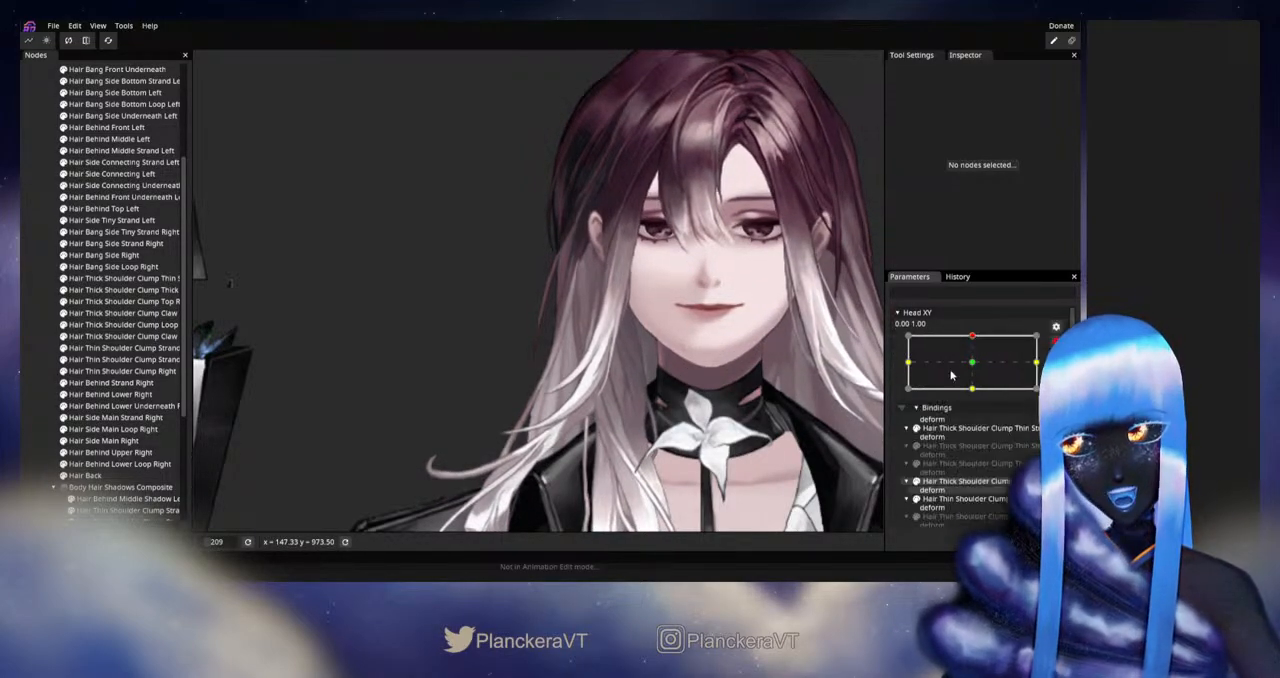
scroll(521, 370, "up", 5)
scroll(621, 362, "up", 2)
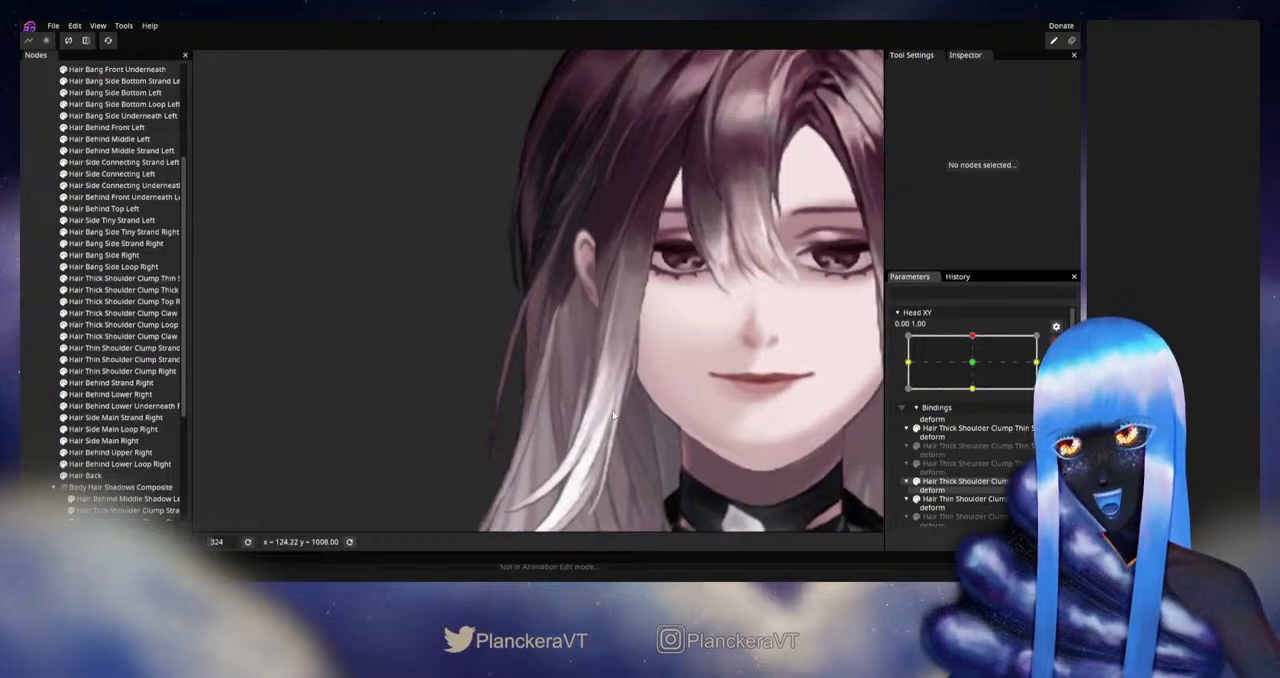
left_click(108, 430)
left_click(103, 441)
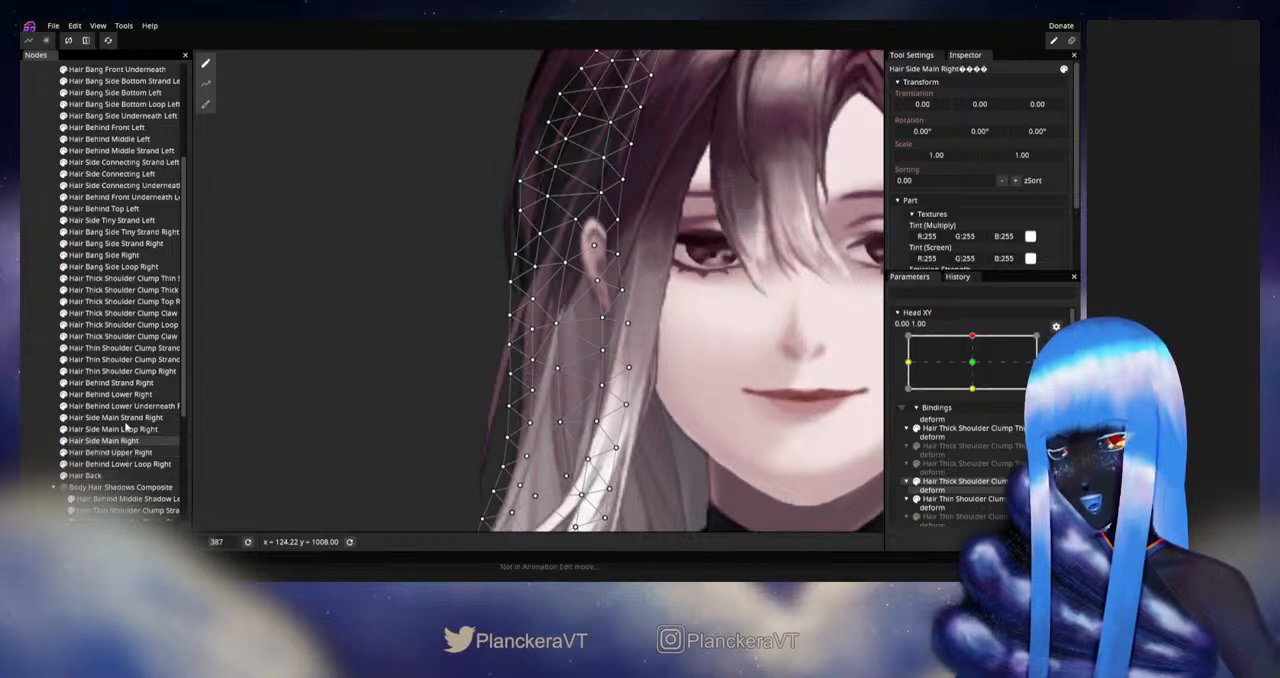
left_click(118, 418)
scroll(579, 412, "up", 1)
scroll(571, 379, "up", 1)
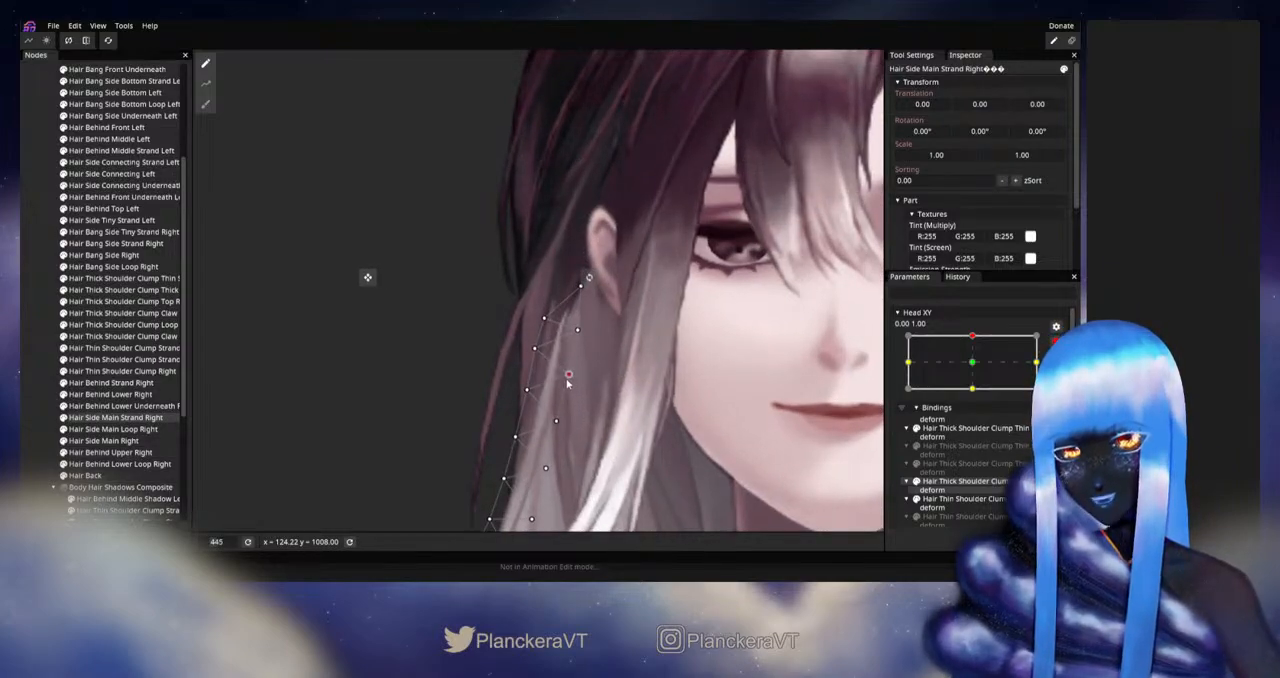
left_click(38, 359)
Step: Disarm Head XY and examine the right side hair while moving the head between the upward and neutral poses
scroll(740, 402, "down", 3)
scroll(736, 410, "down", 6)
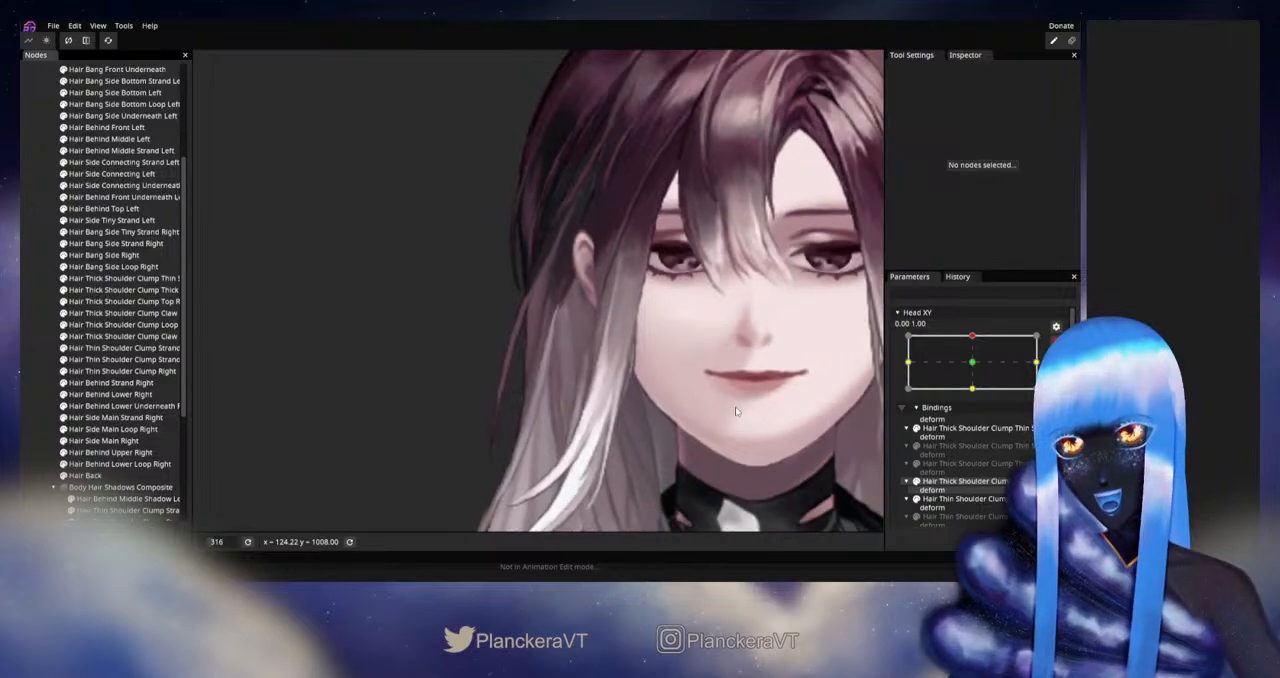
scroll(738, 411, "down", 1)
left_click_drag(738, 411, 753, 343)
left_click(1056, 343)
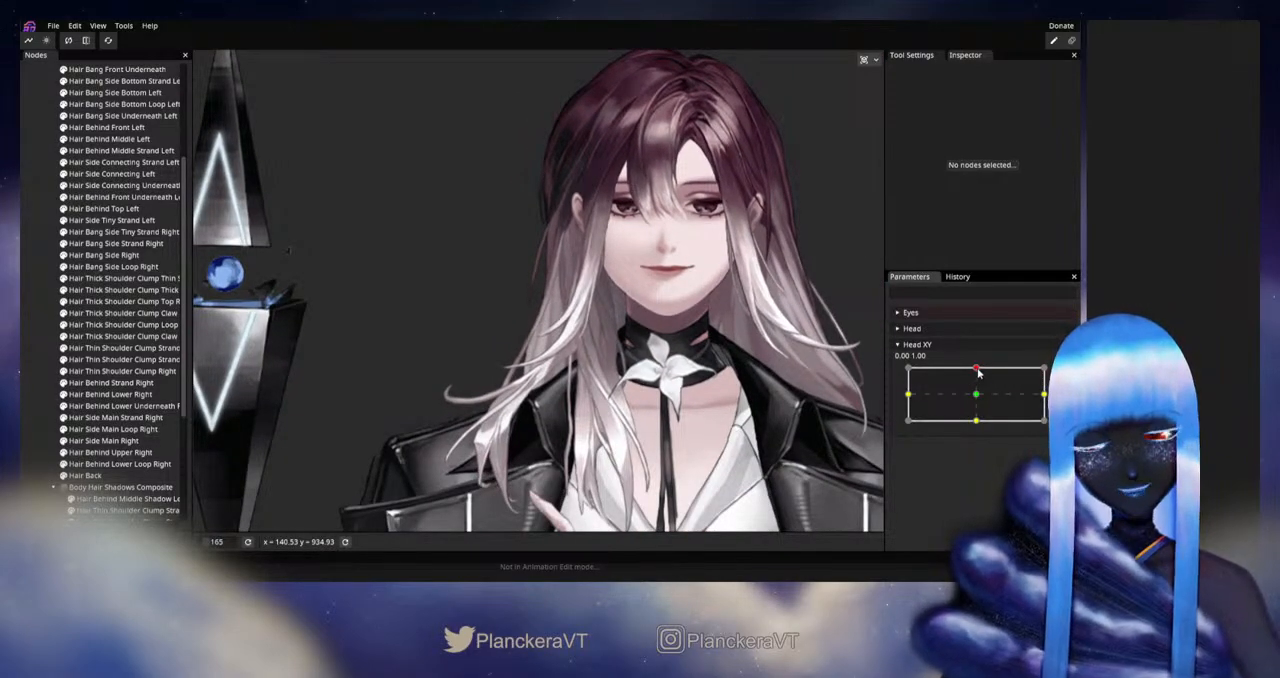
mouse_move(978, 373)
left_mouse_down()
mouse_move(975, 398)
mouse_move(980, 386)
left_mouse_up()
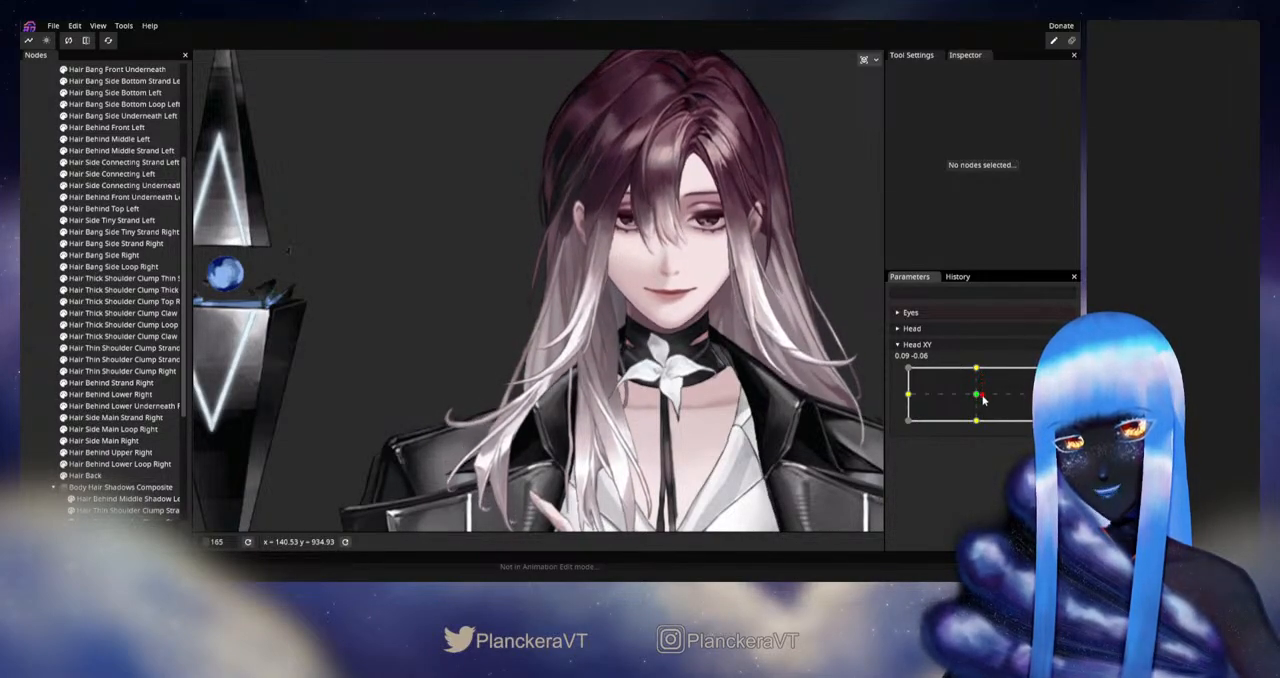
mouse_move(981, 374)
left_mouse_down()
mouse_move(978, 400)
mouse_move(976, 370)
left_mouse_up()
scroll(853, 380, "up", 5)
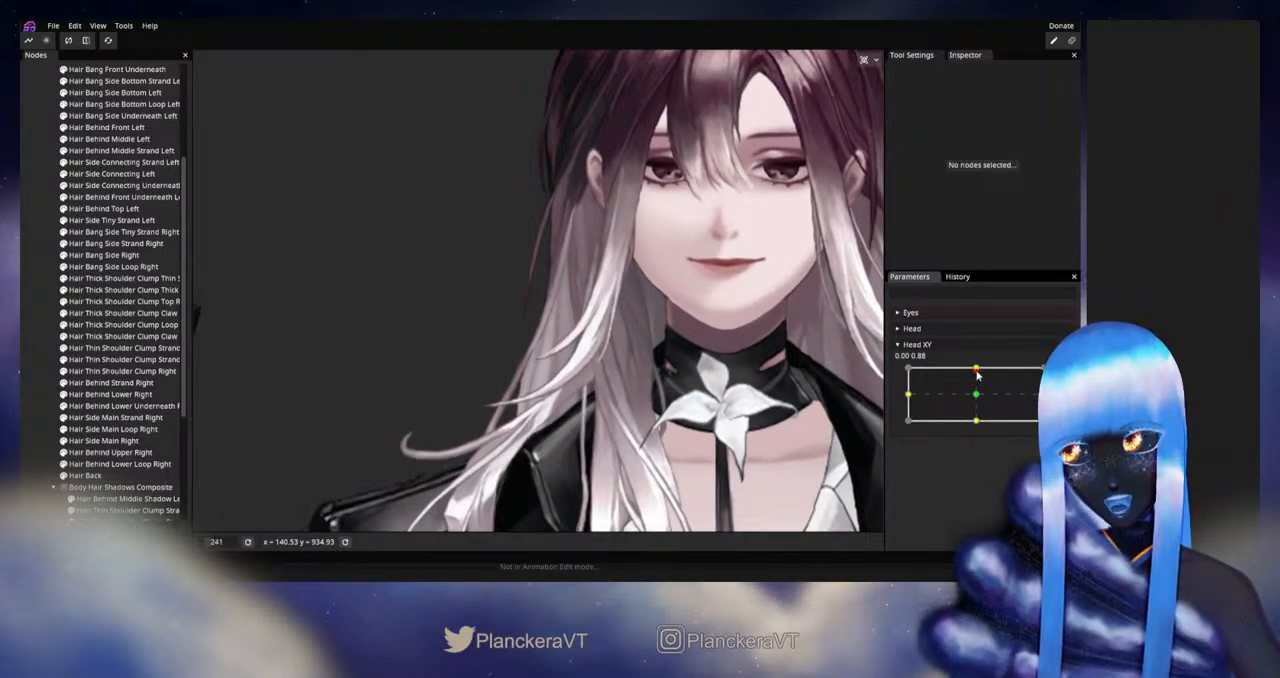
mouse_move(975, 376)
left_mouse_down()
mouse_move(978, 399)
mouse_move(978, 370)
left_mouse_up()
Step: Rearm Head XY at 0.00, 1.00 and smooth the lower middle of Hair Side Main Strand Right with the Circle Brush at size 40.00
left_click(1056, 377)
scroll(449, 377, "up", 3)
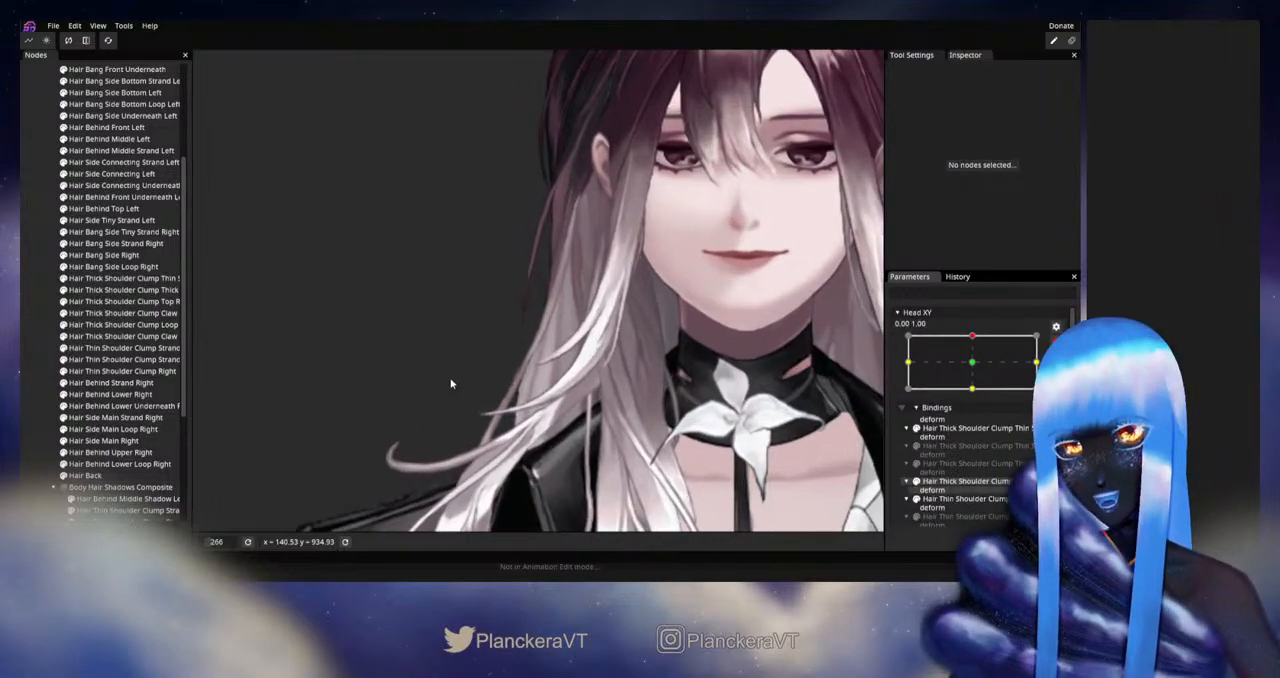
left_click(112, 419)
scroll(403, 333, "up", 2)
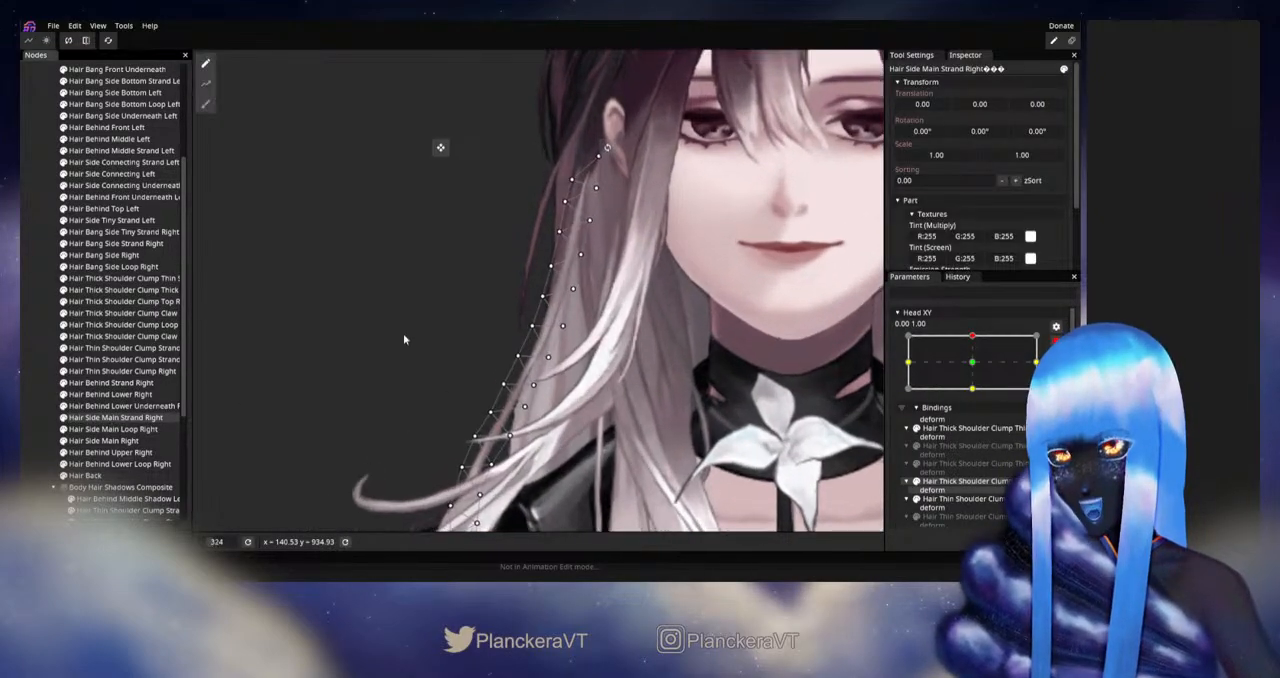
left_click(206, 104)
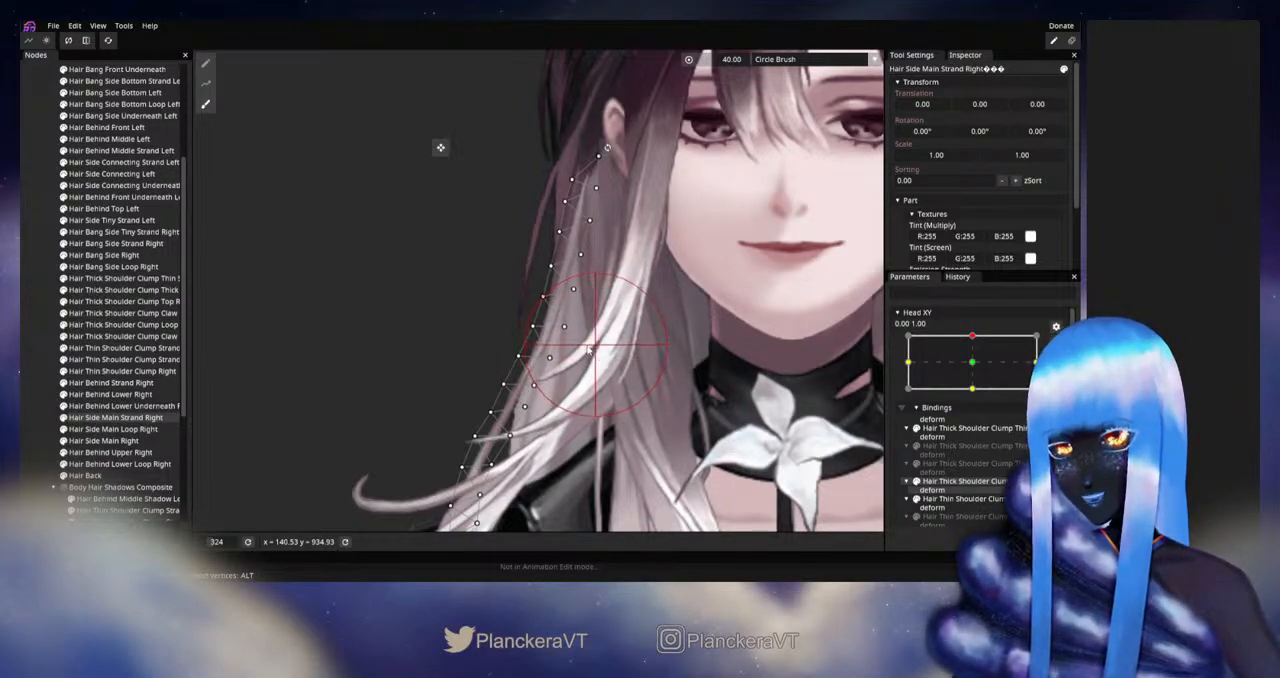
left_click(38, 328)
Step: Disarm Head XY and preview the reshaped lower middle of Hair Side Main Strand Right around the upward head pose
scroll(688, 359, "down", 5)
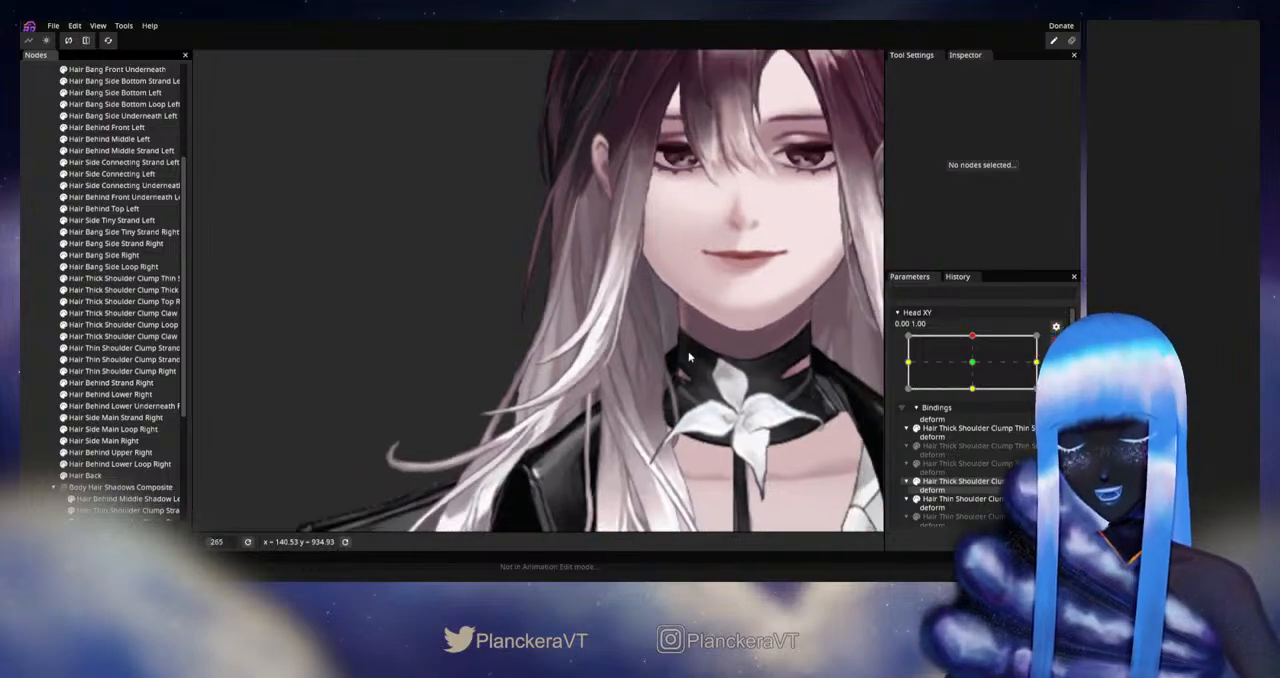
scroll(688, 359, "down", 3)
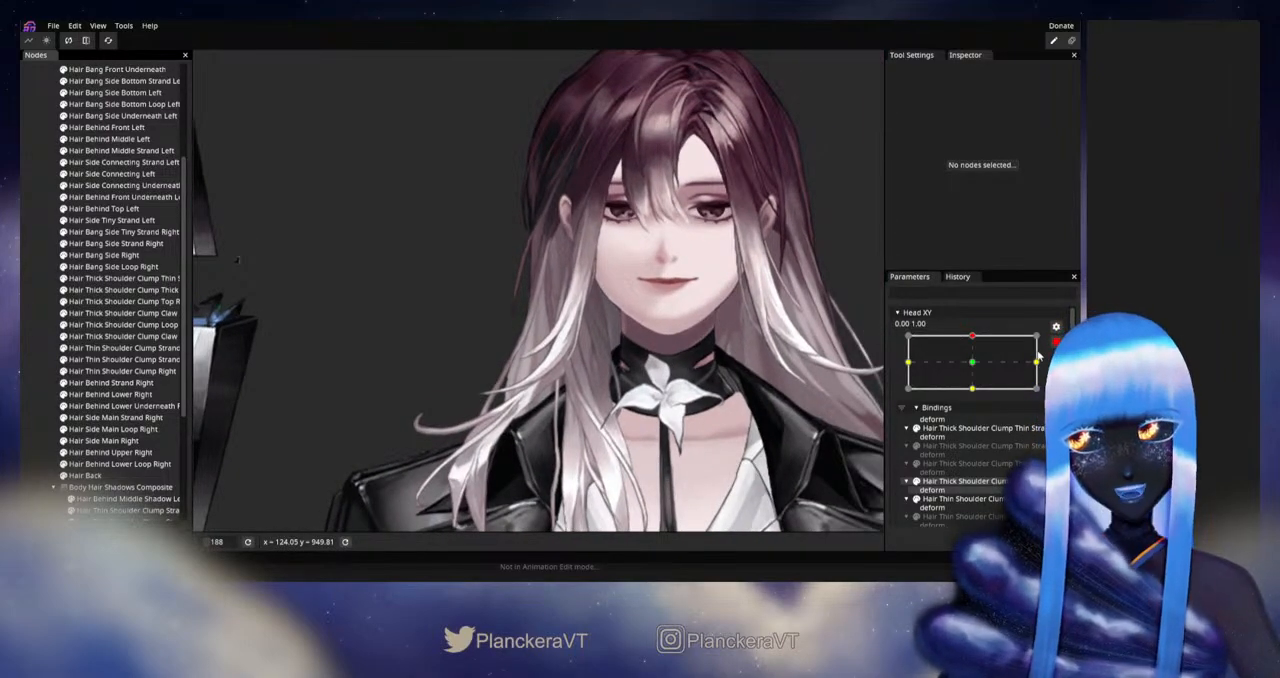
left_click(1056, 342)
mouse_move(977, 370)
left_mouse_down()
mouse_move(979, 398)
mouse_move(977, 366)
left_mouse_up()
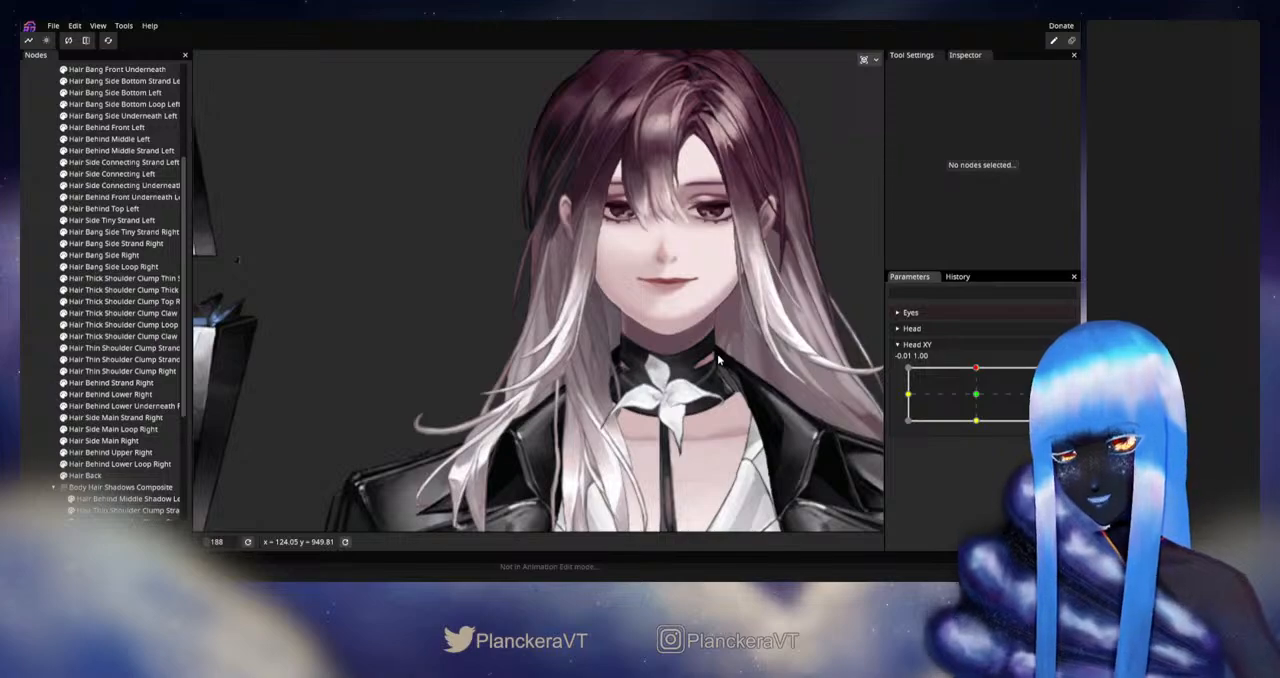
mouse_move(978, 377)
left_mouse_down()
mouse_move(976, 397)
mouse_move(977, 369)
left_mouse_up()
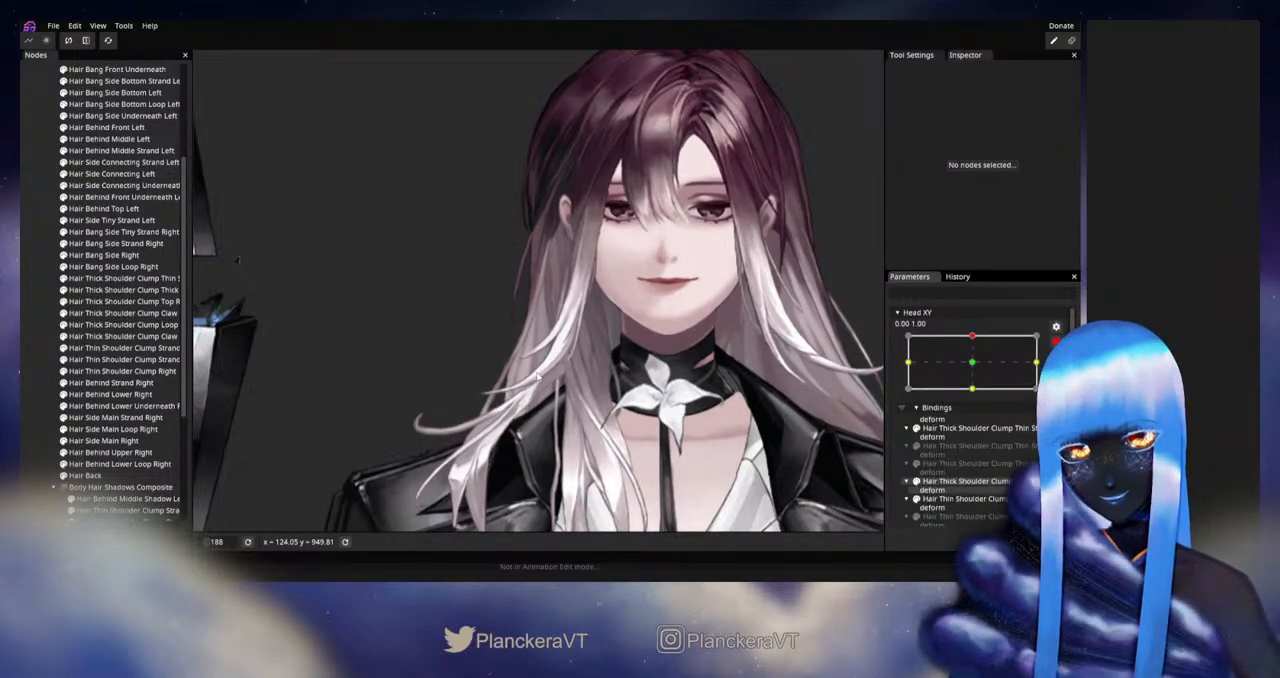
scroll(537, 376, "up", 4)
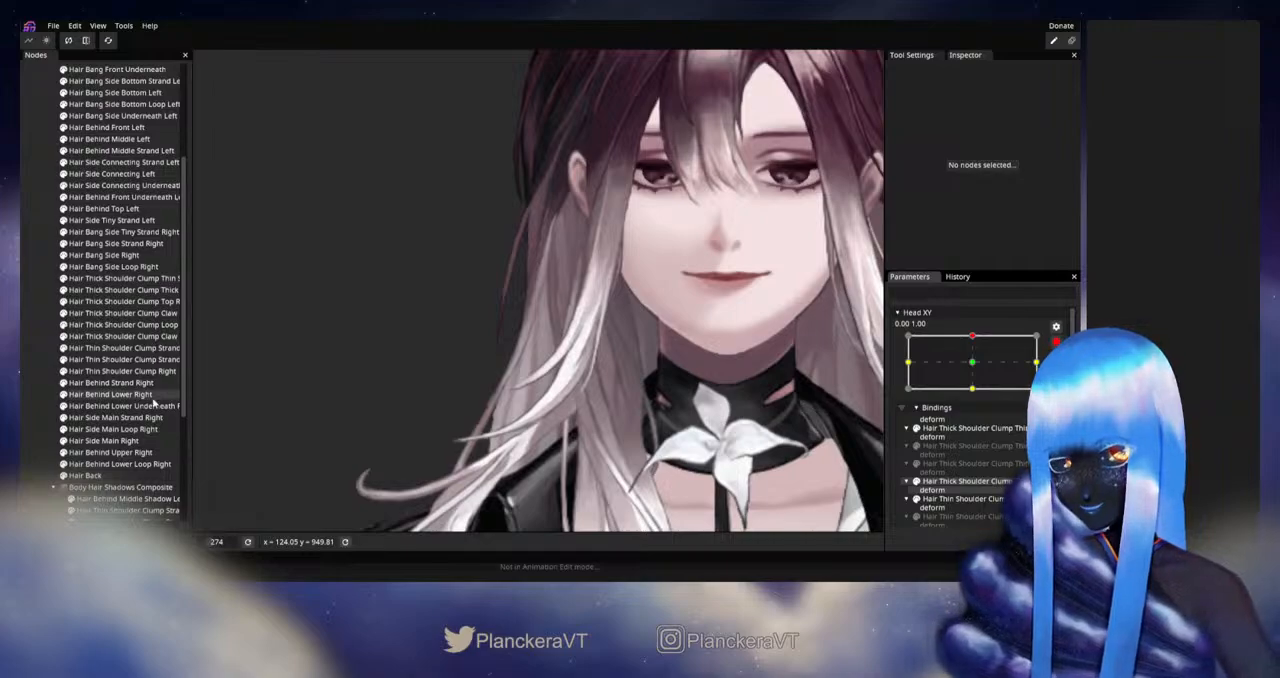
Step: Reshape the middle of Hair Side Main Strand Right with the Circle Brush at size 35.00
left_click(125, 417)
left_click(205, 103)
scroll(647, 357, "up", 2)
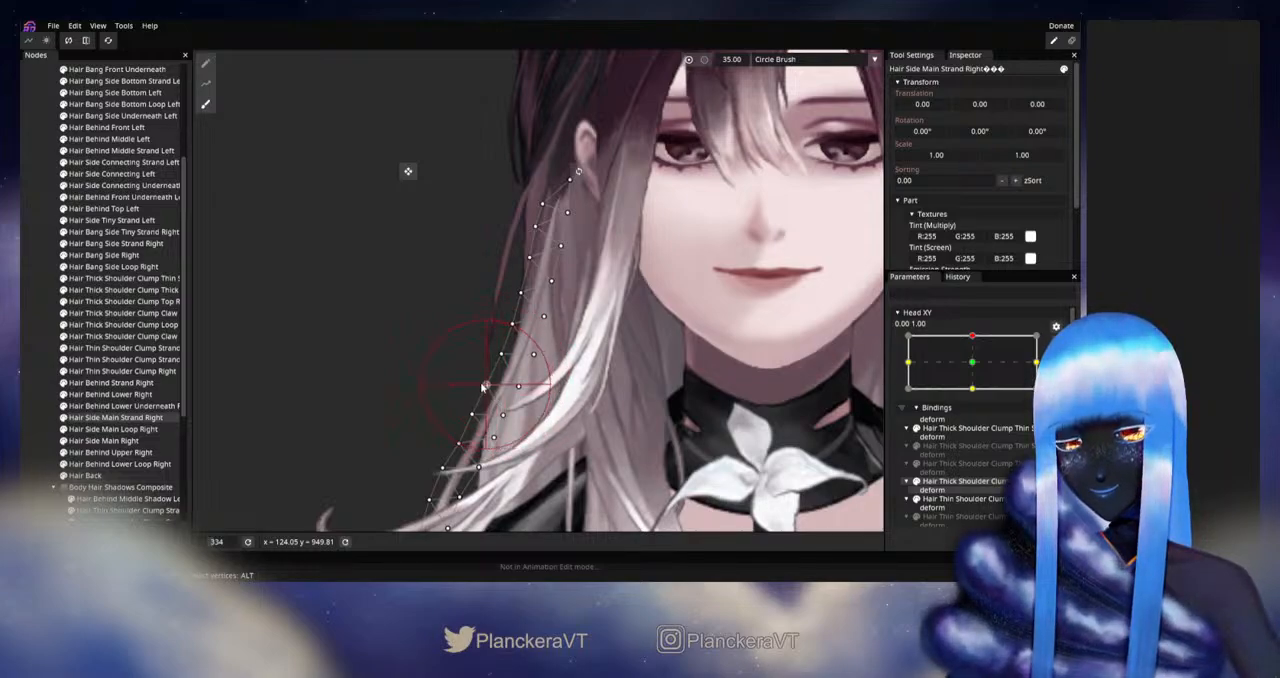
left_click(43, 329)
Step: Disarm Head XY and preview the brushed Hair Side Main Strand Right around the upward head pose
scroll(662, 386, "down", 2)
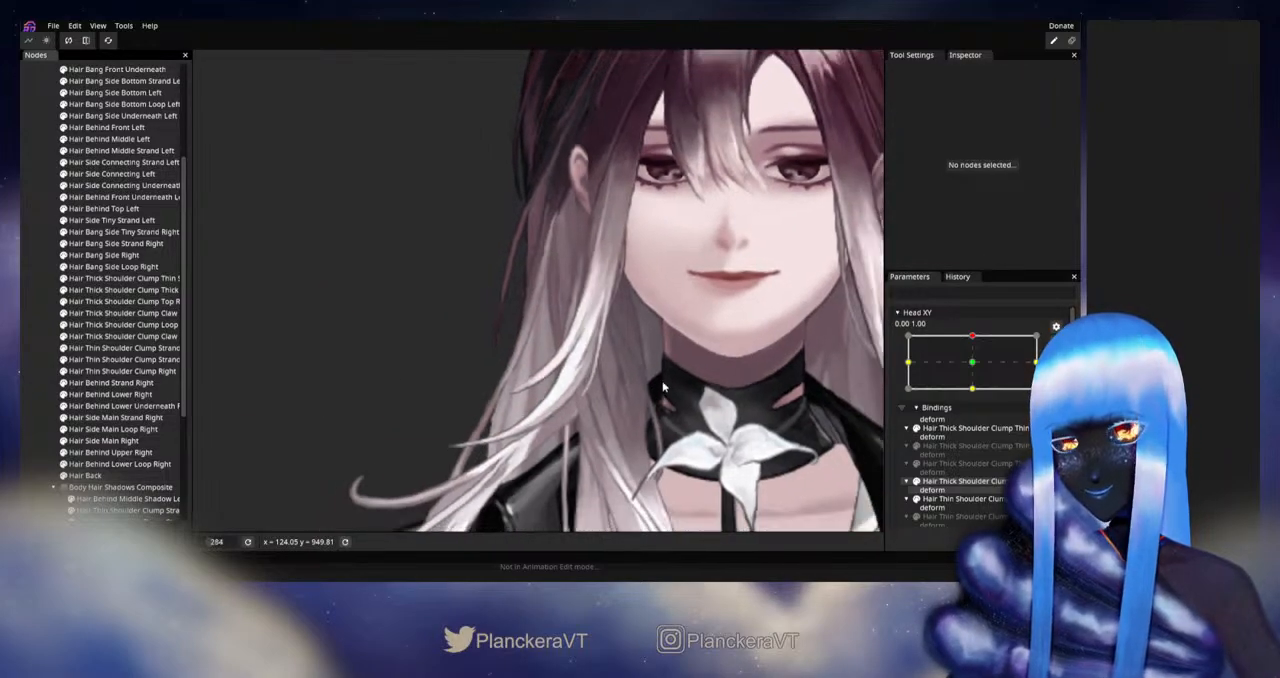
scroll(662, 386, "down", 5)
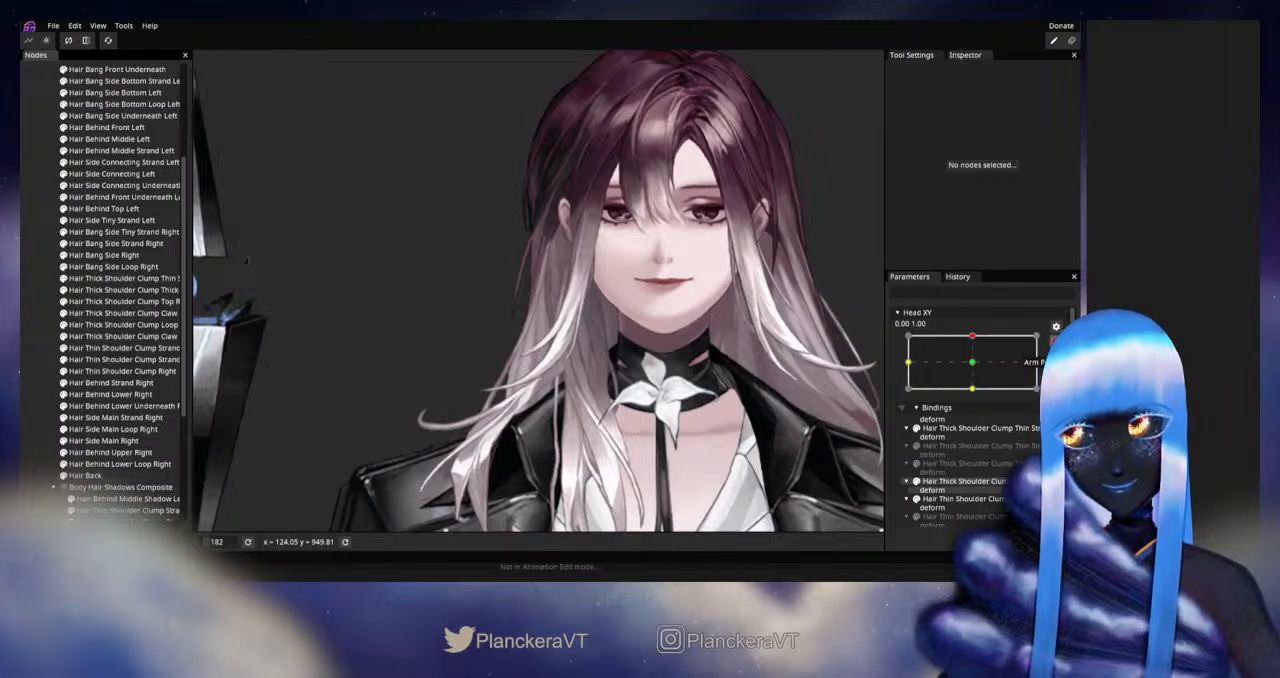
left_click(1056, 342)
mouse_move(977, 370)
left_mouse_down()
mouse_move(976, 415)
mouse_move(974, 372)
left_mouse_up()
Step: Rearm Head XY at 0.00, 1.00 and refine the middle of Hair Side Main Strand Right with the Circle Brush at size 35.00
left_click(1056, 357)
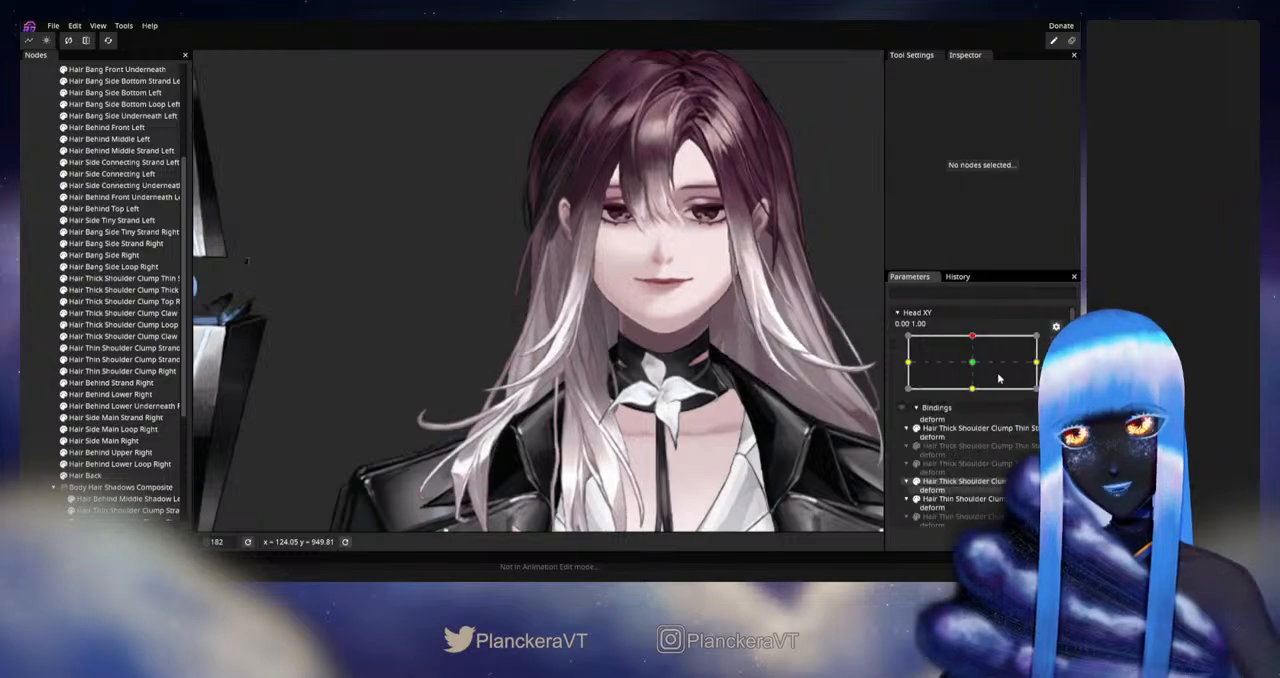
scroll(402, 417, "up", 3)
scroll(418, 426, "up", 1)
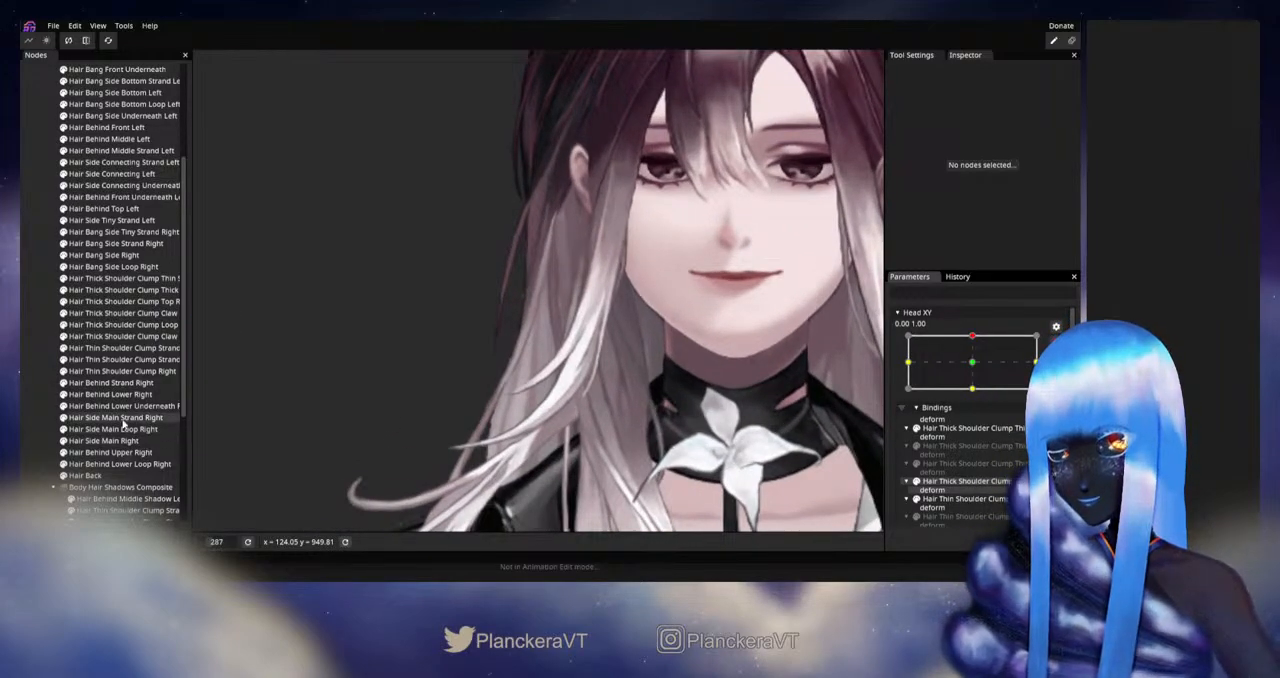
left_click(122, 419)
left_click(206, 104)
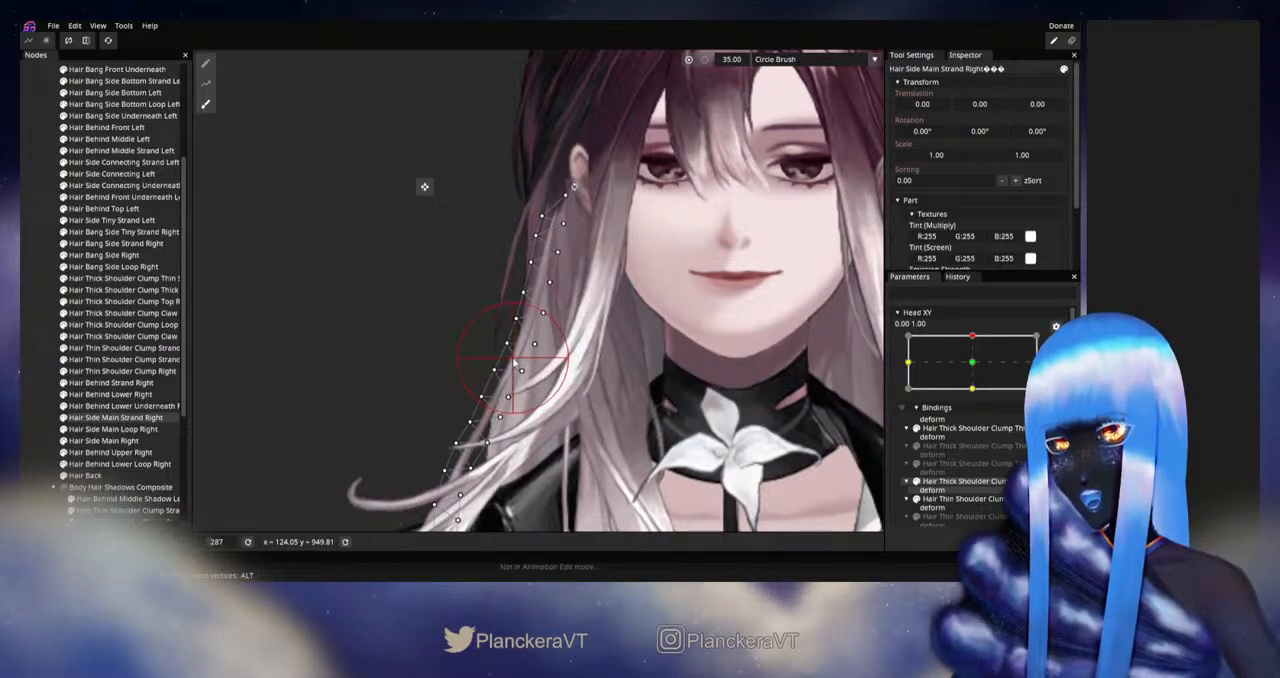
left_click(29, 266)
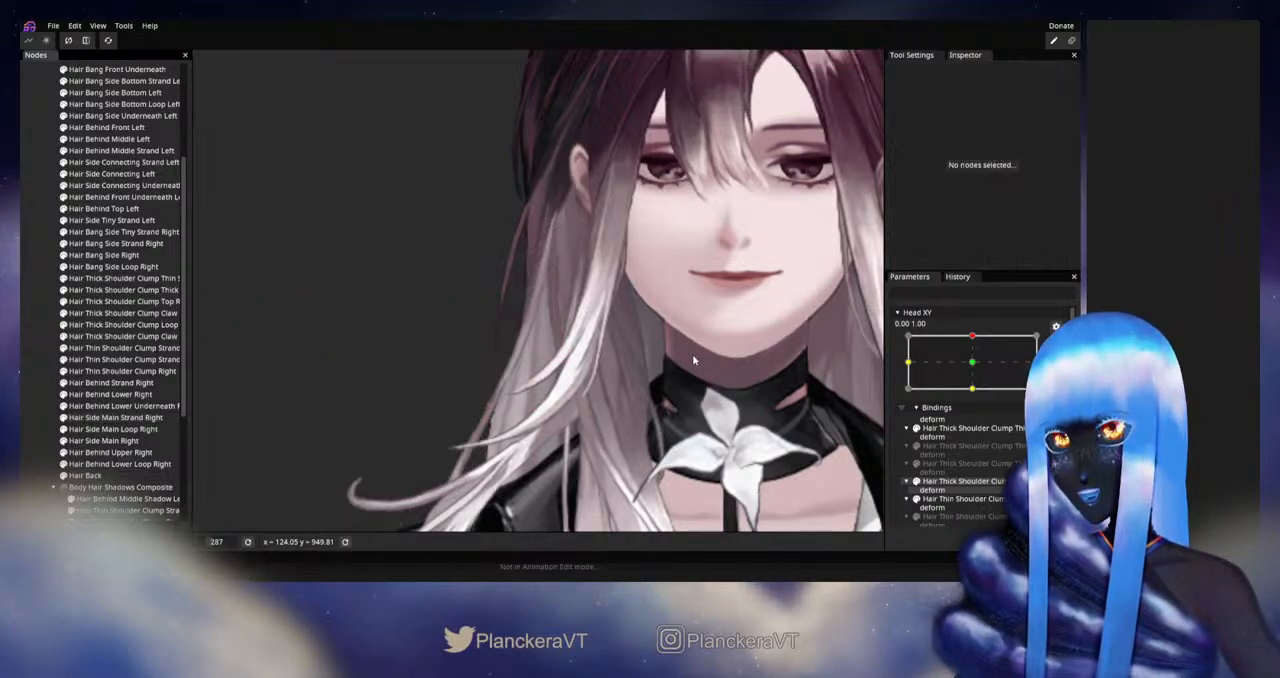
Step: Disarm Head XY and check how the refined right side strand moves near the upward head pose
scroll(697, 360, "down", 5)
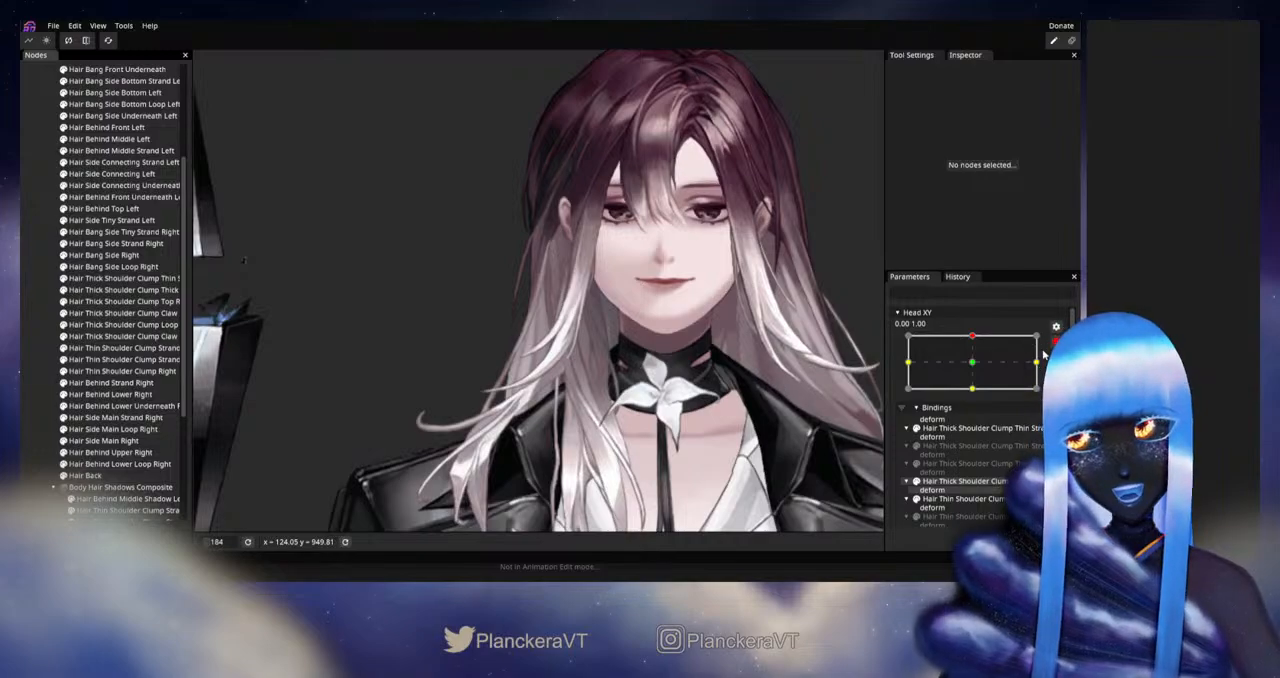
left_click(1056, 342)
mouse_move(972, 372)
left_mouse_down()
mouse_move(1008, 398)
mouse_move(977, 397)
mouse_move(980, 370)
left_mouse_up()
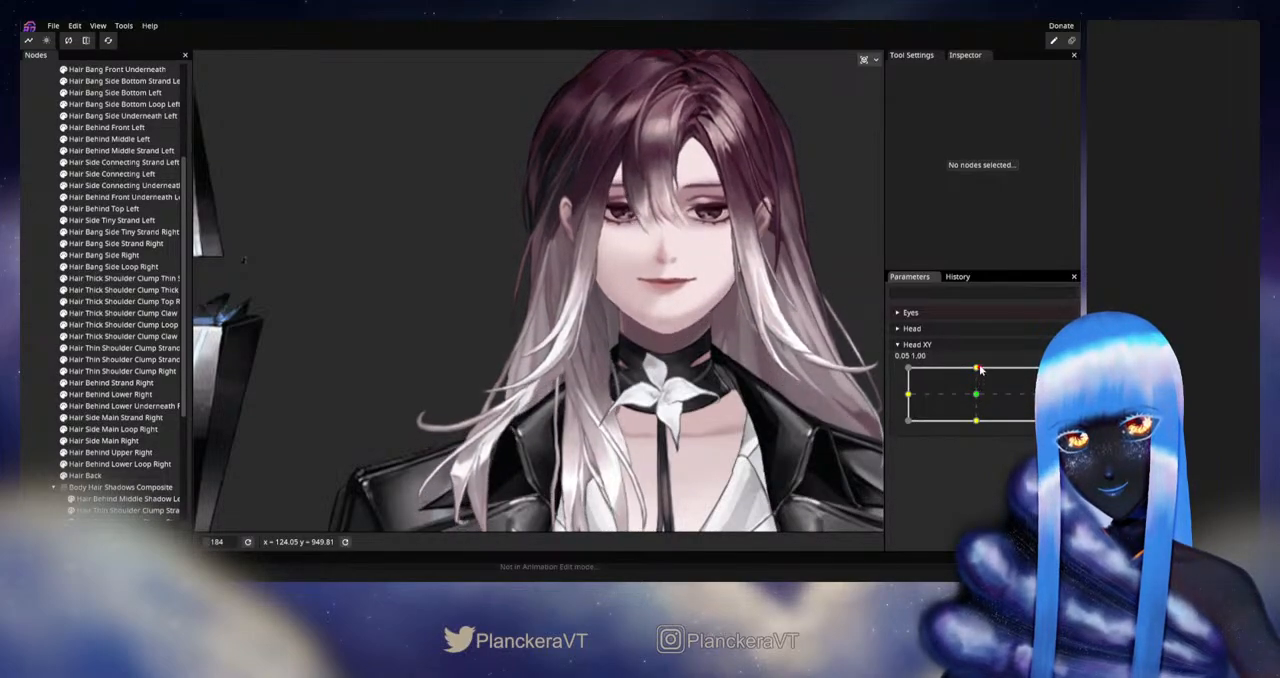
Step: Rearm Head XY at 0.00, 1.00 and reposition a middle outer-edge vertex of Hair Side Main Strand Right
scroll(416, 378, "up", 5)
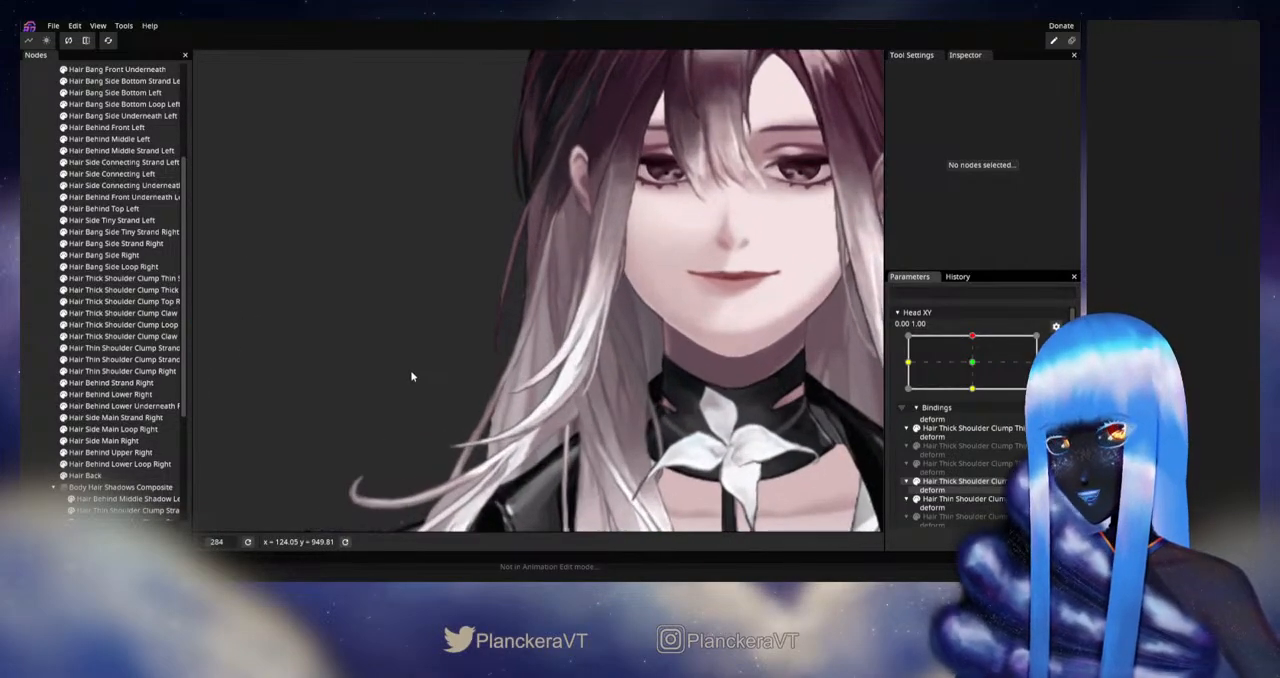
left_click(140, 417)
scroll(571, 385, "up", 3)
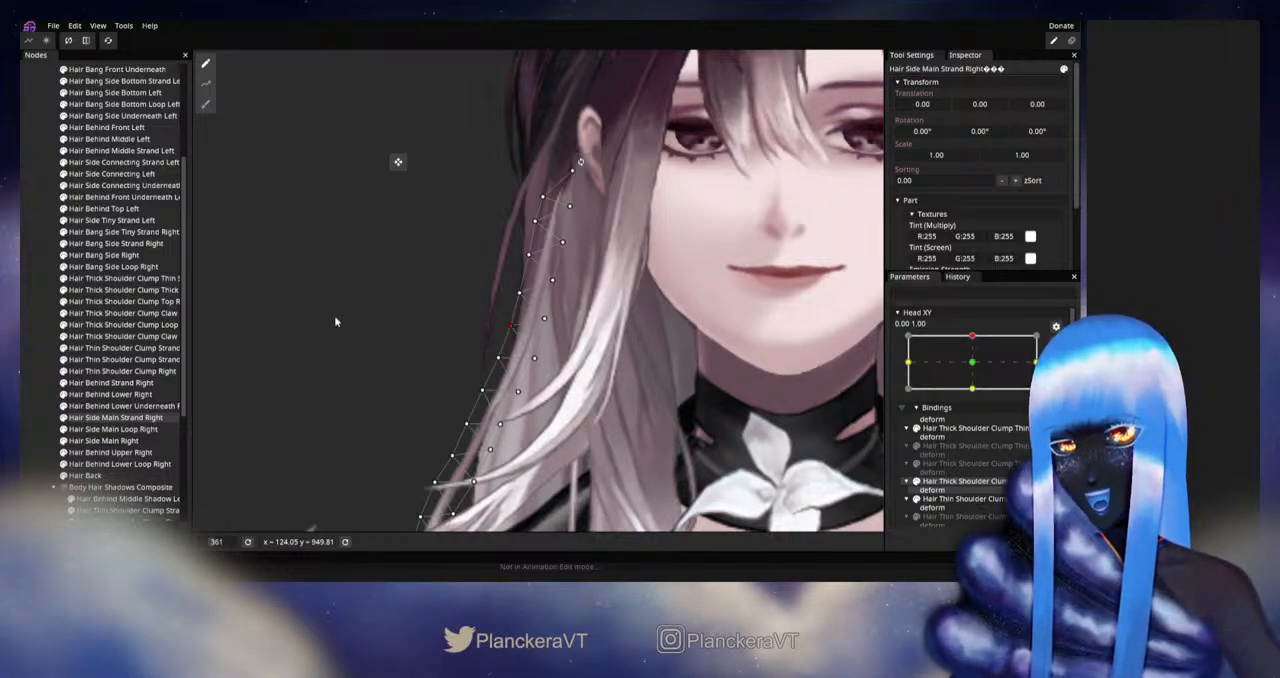
left_click(41, 339)
Step: Disarm Head XY and preview the adjusted outer edge of the right side strand around the upward pose
scroll(695, 403, "down", 5)
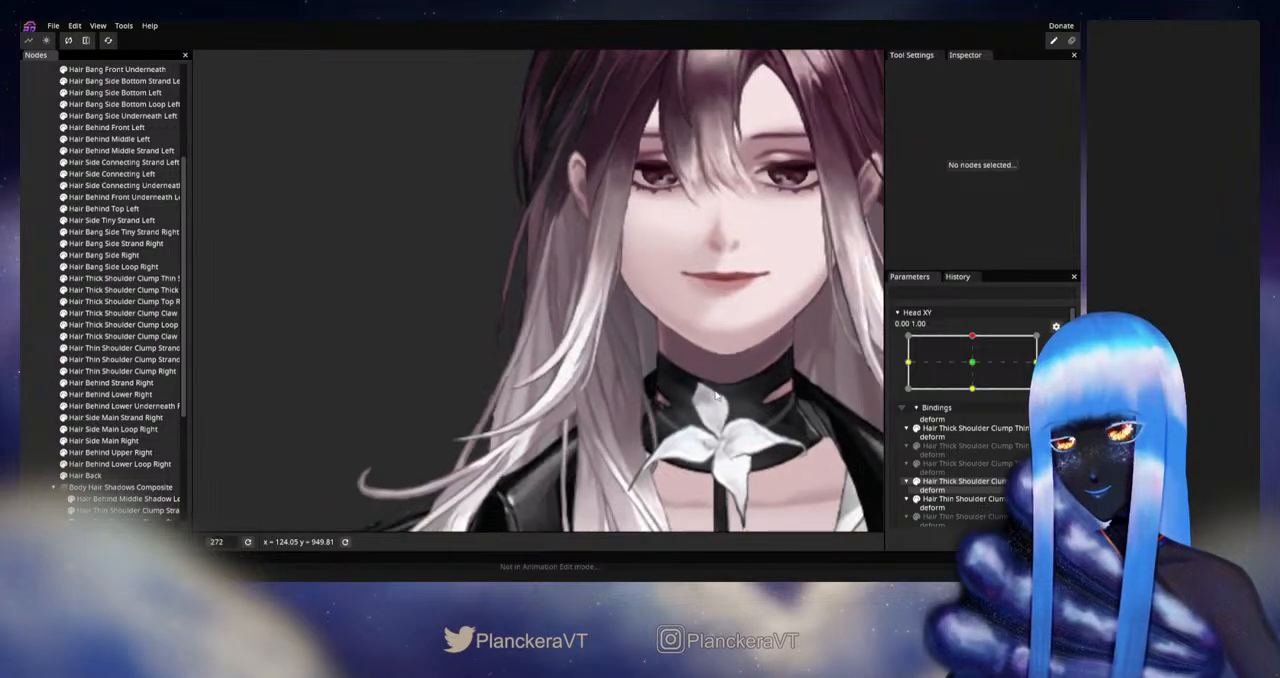
scroll(716, 397, "down", 3)
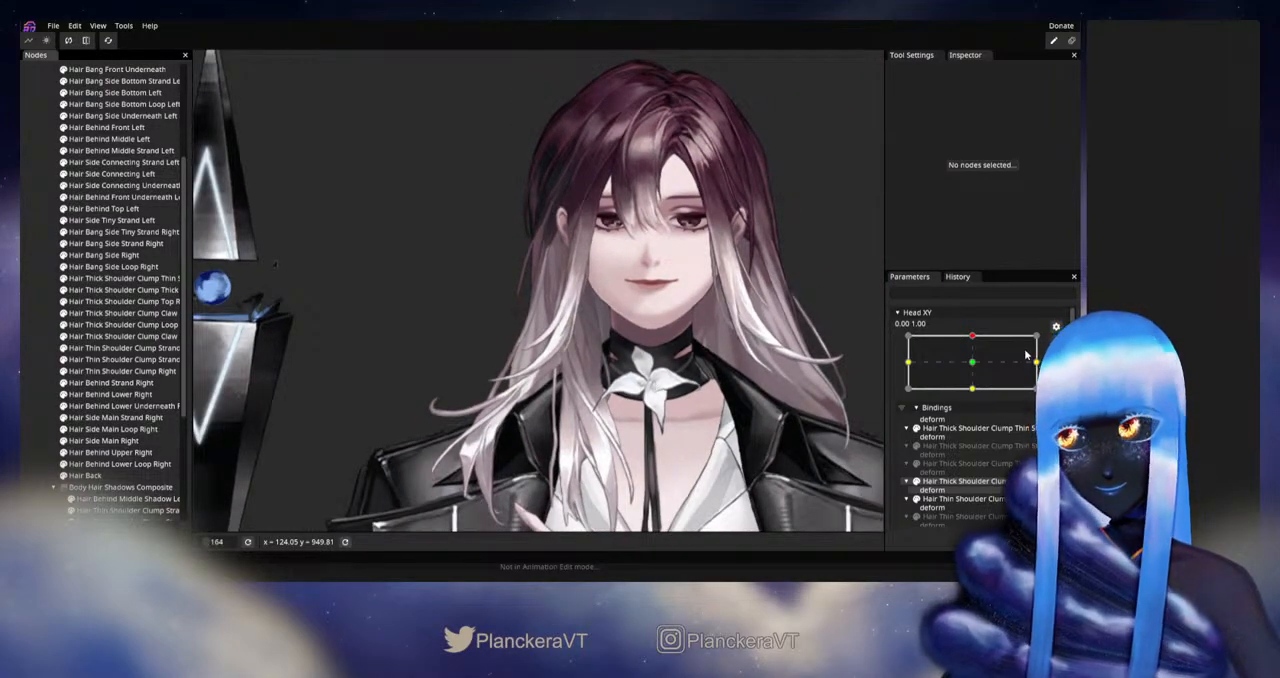
left_click(1056, 343)
mouse_move(976, 369)
left_mouse_down()
mouse_move(977, 397)
mouse_move(977, 367)
left_mouse_up()
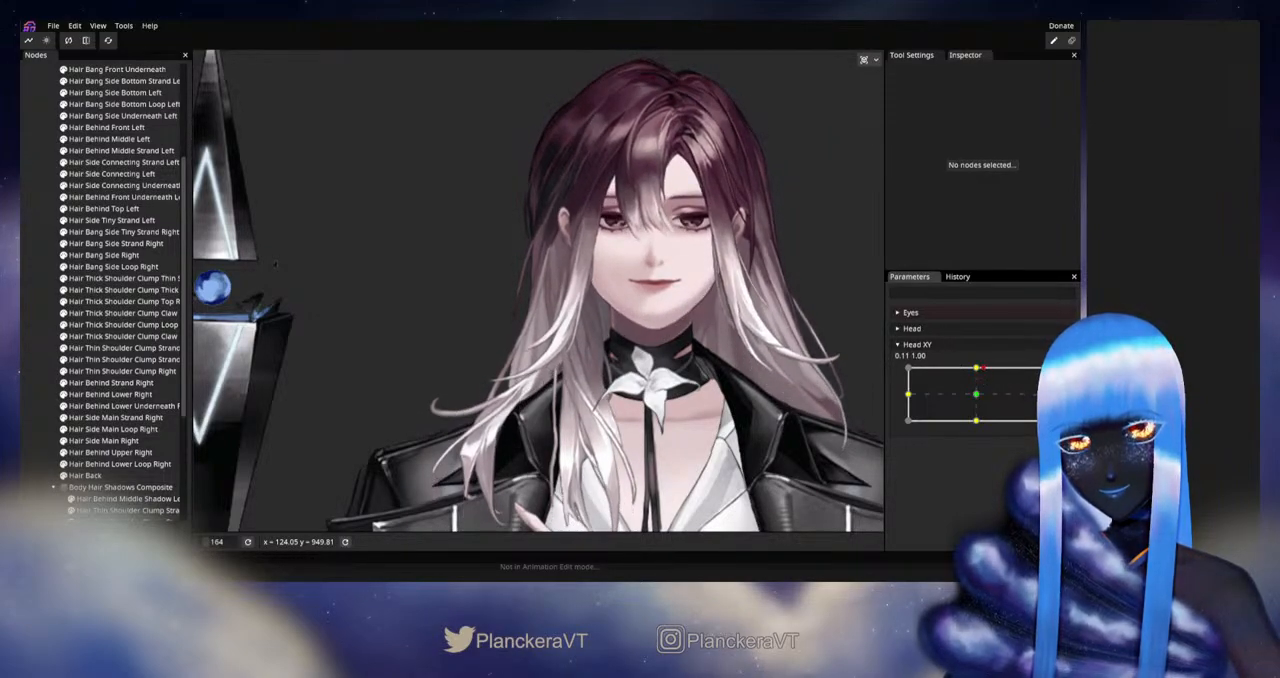
Step: Rearm Head XY at 0.00, 1.00 and, after checking the neighbouring side-hair meshes, reposition a lower-middle inner-edge vertex of Hair Side Main Strand Right
left_click(1062, 376)
scroll(460, 402, "up", 3)
scroll(513, 369, "up", 3)
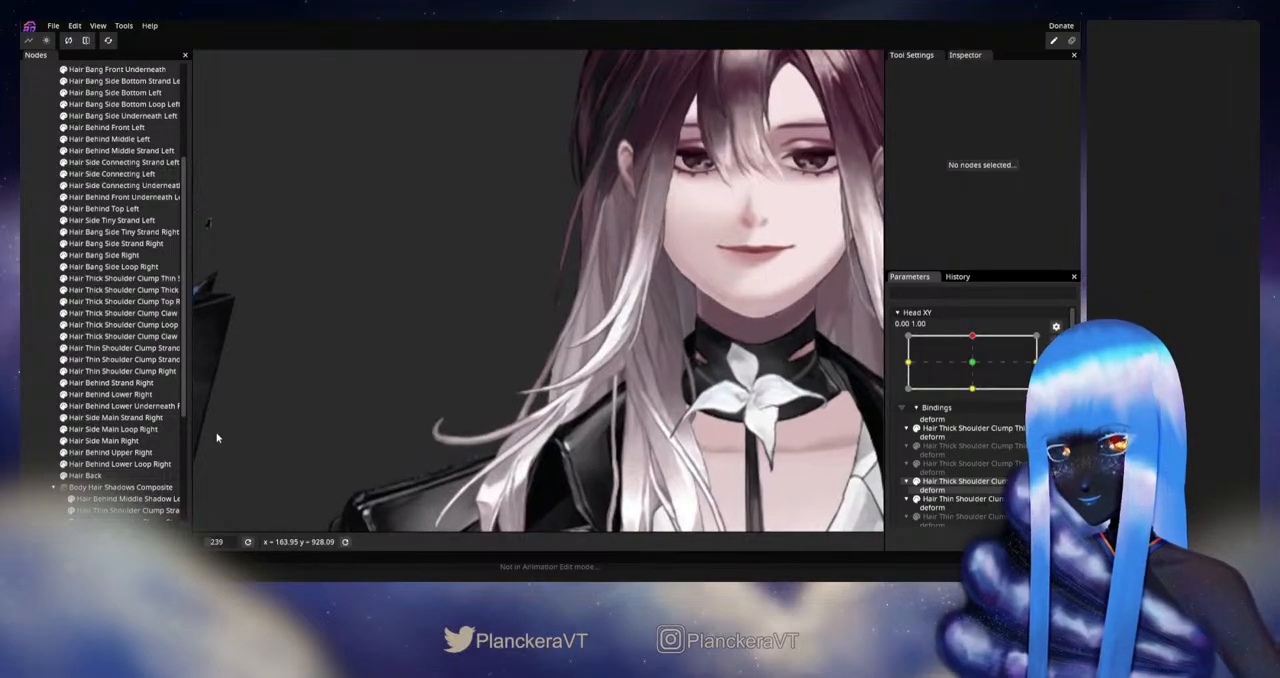
scroll(352, 422, "up", 3)
scroll(352, 426, "up", 1)
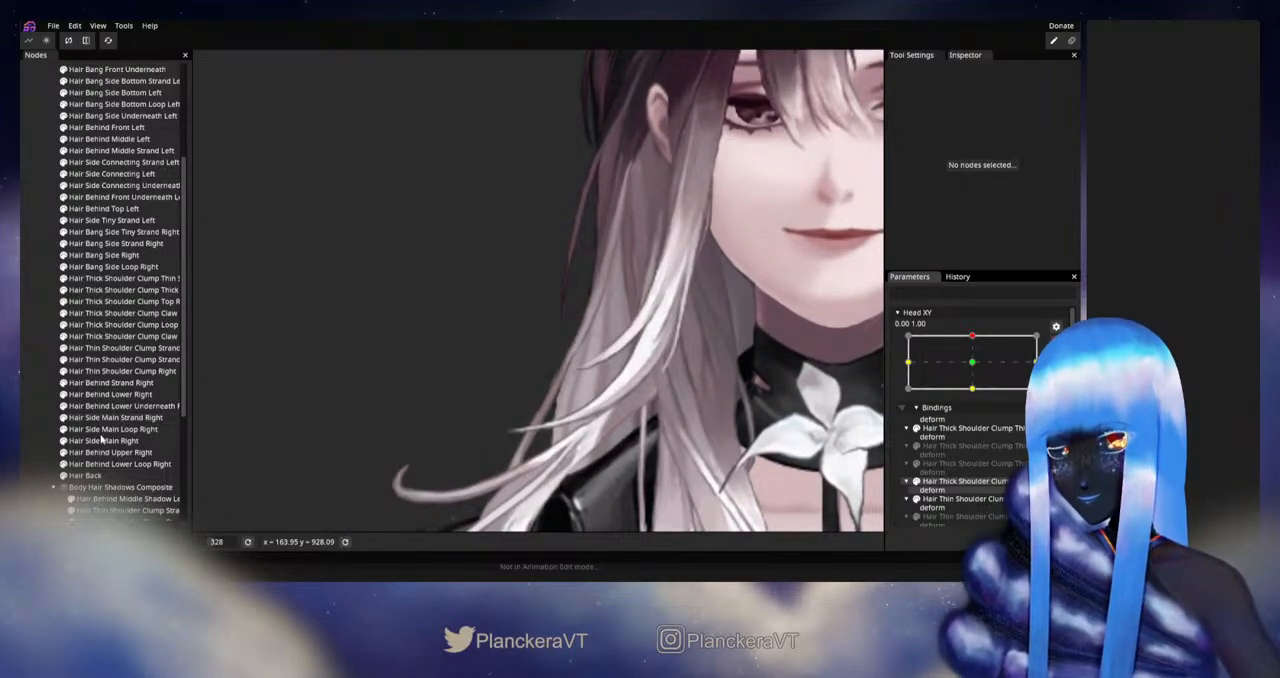
left_click(101, 440)
scroll(318, 386, "up", 2)
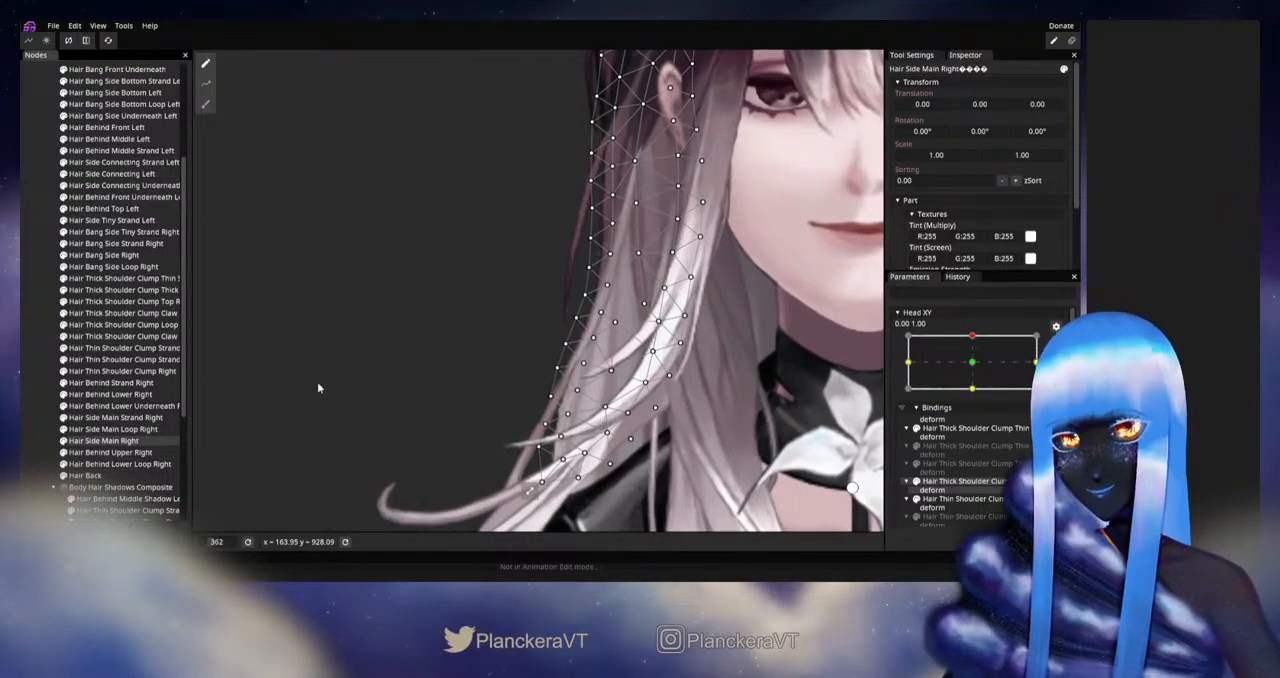
left_click(117, 430)
left_click(115, 417)
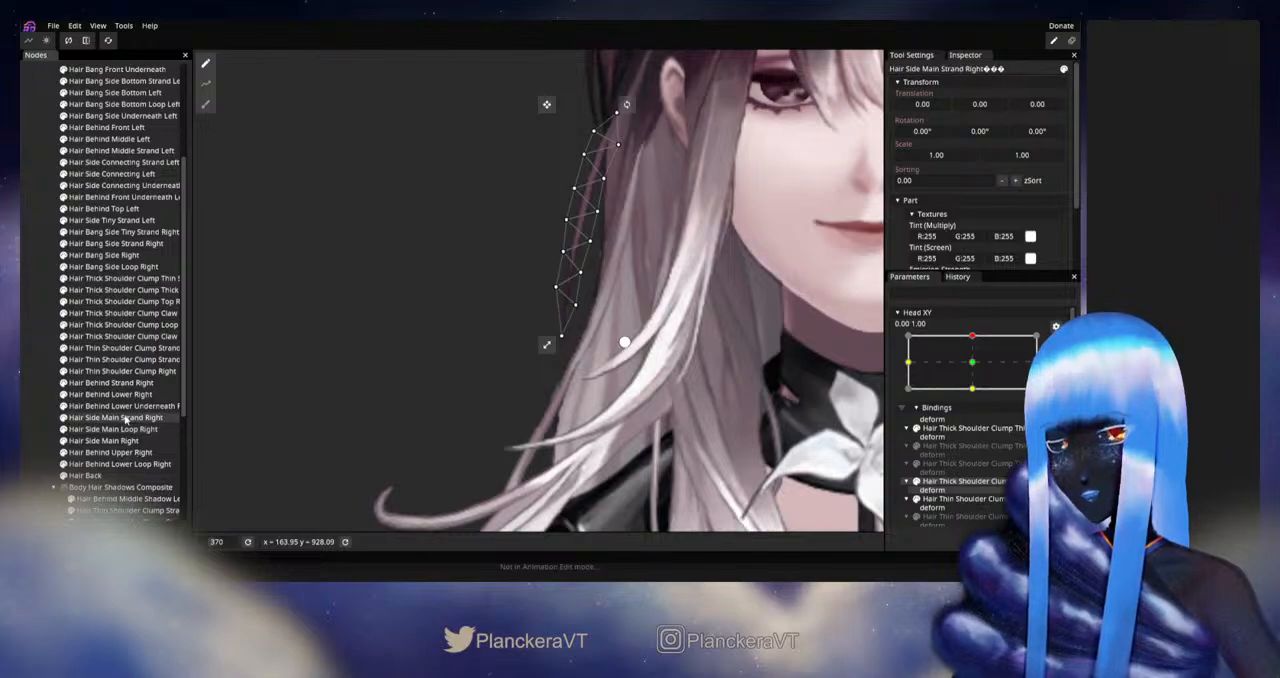
scroll(635, 388, "up", 2)
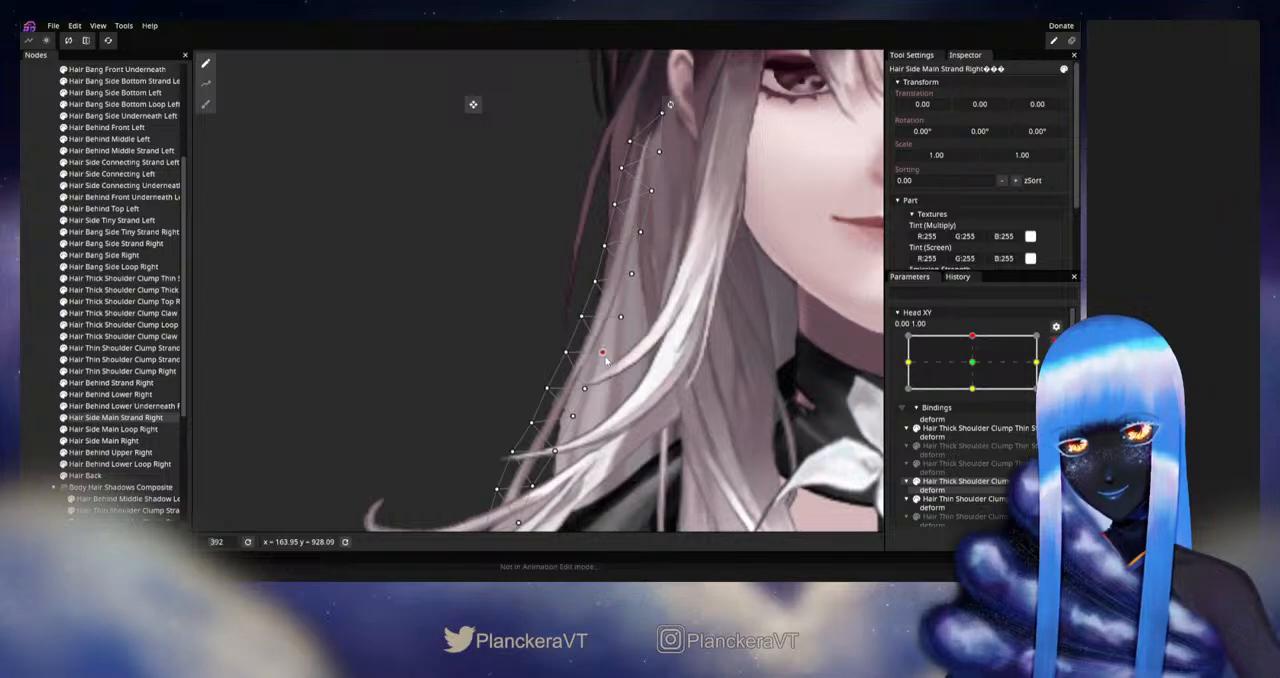
left_click(351, 404)
Step: Disarm Head XY and preview the strand's adjusted inner edge while moving the head around the upward pose
scroll(695, 325, "down", 12)
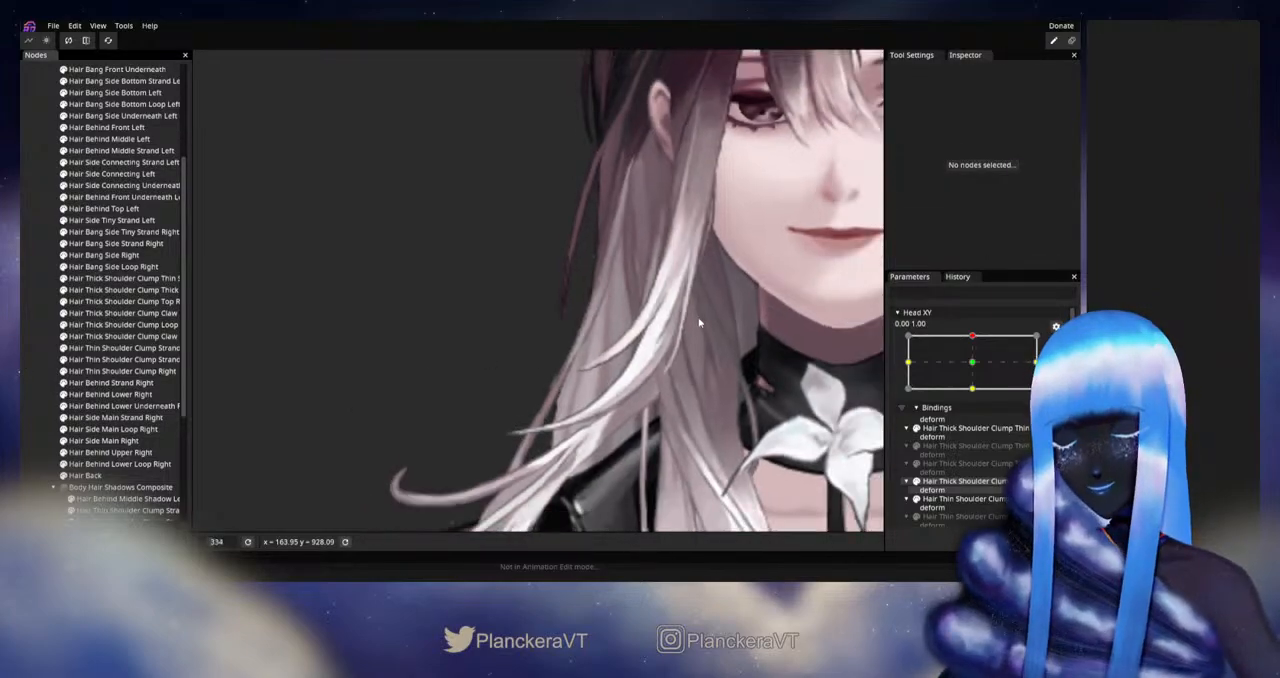
scroll(692, 345, "down", 2)
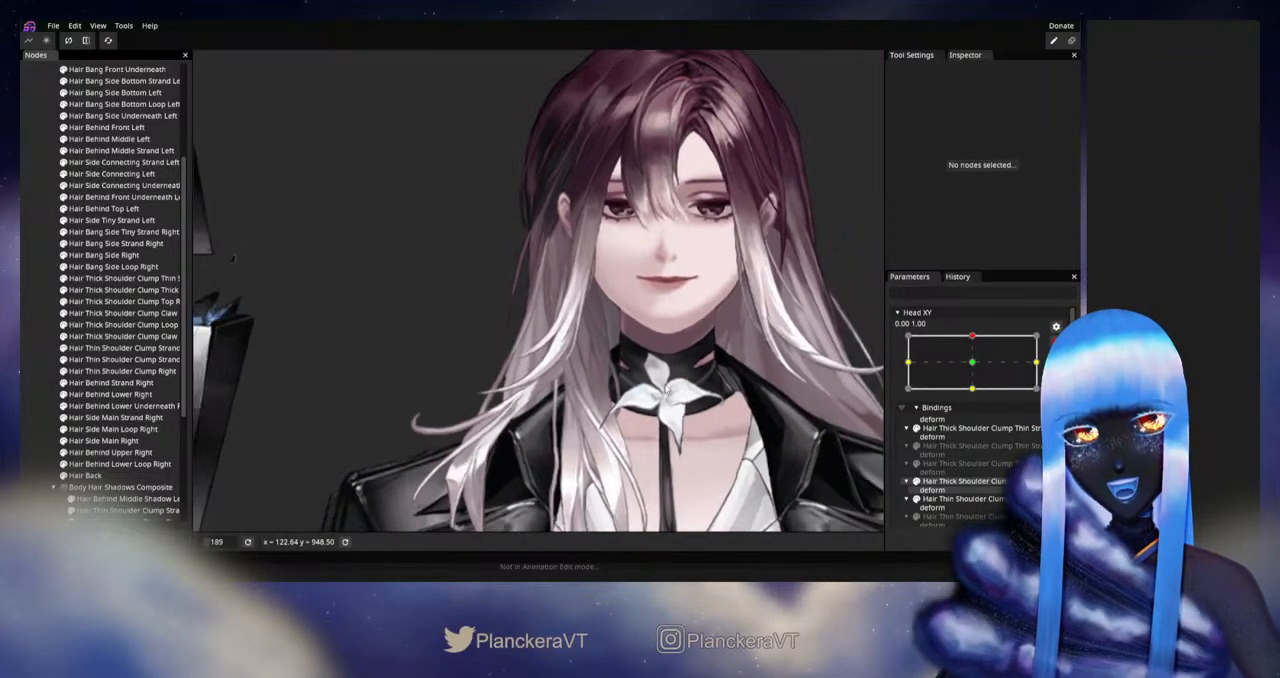
left_click(1056, 342)
mouse_move(976, 370)
left_mouse_down()
mouse_move(974, 396)
mouse_move(983, 371)
left_mouse_up()
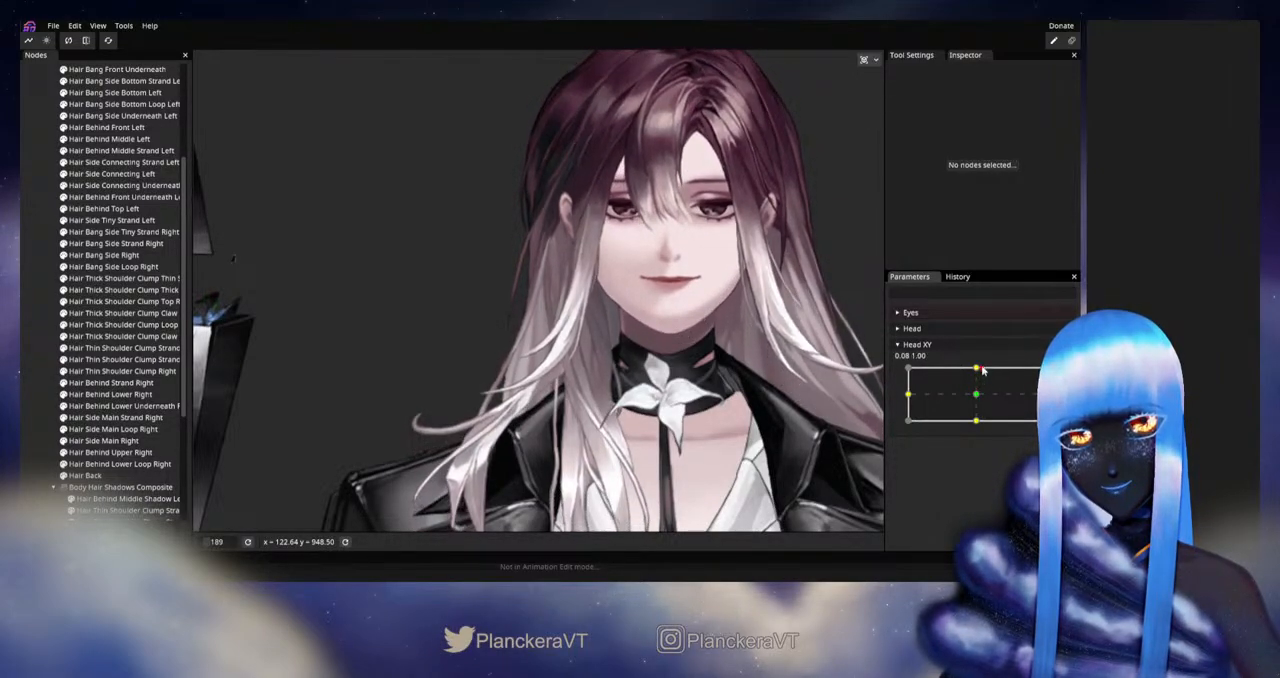
Step: Rearm Head XY at 0.00, 1.00 and adjust an upper-middle outer-edge vertex of Hair Side Main Strand Right
scroll(618, 376, "up", 5)
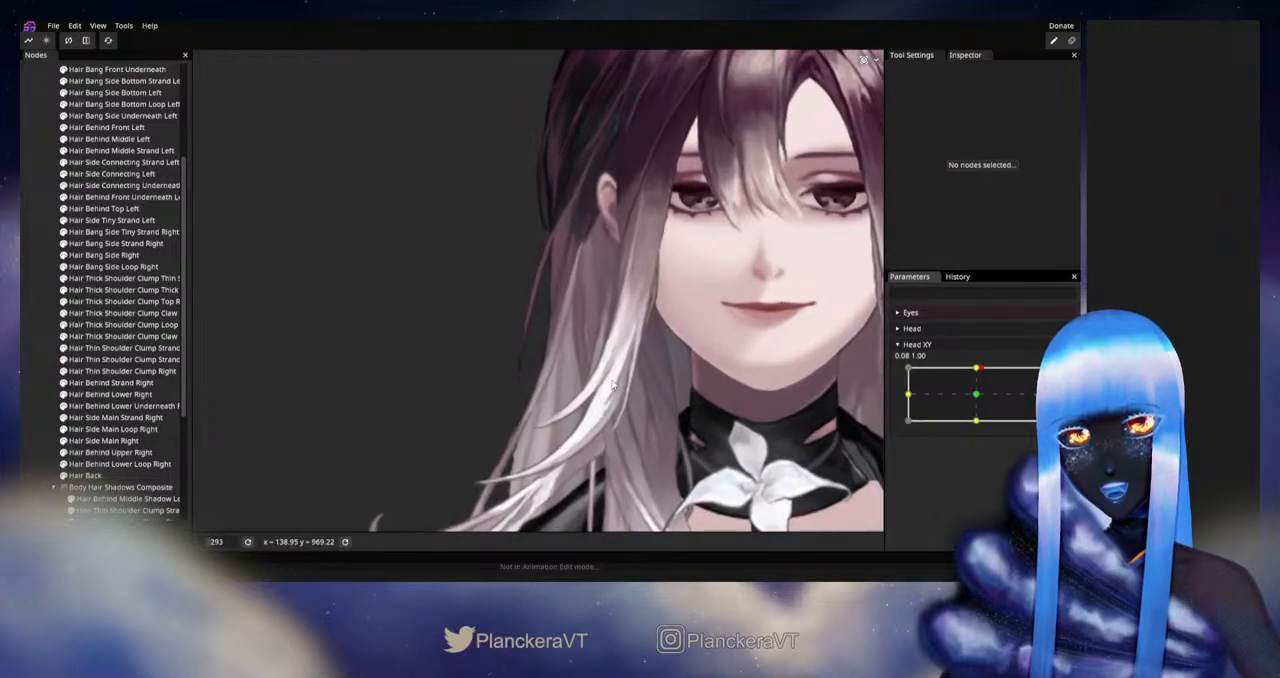
left_click(1056, 375)
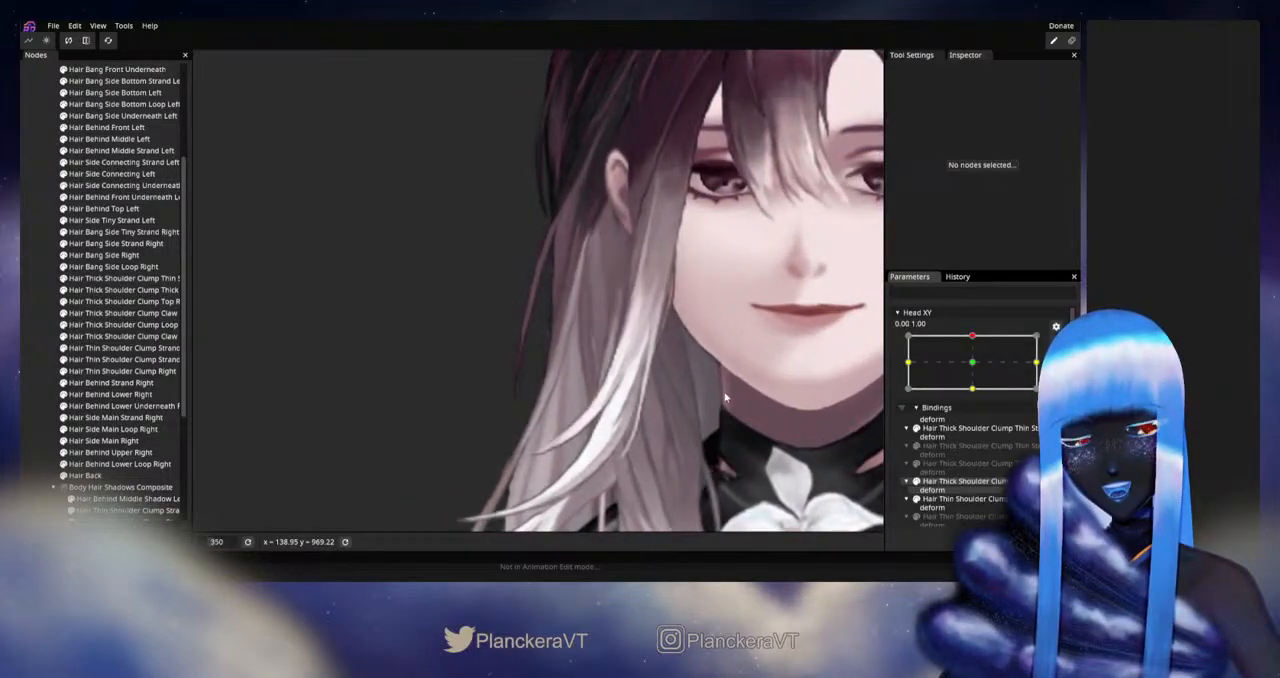
left_click(140, 418)
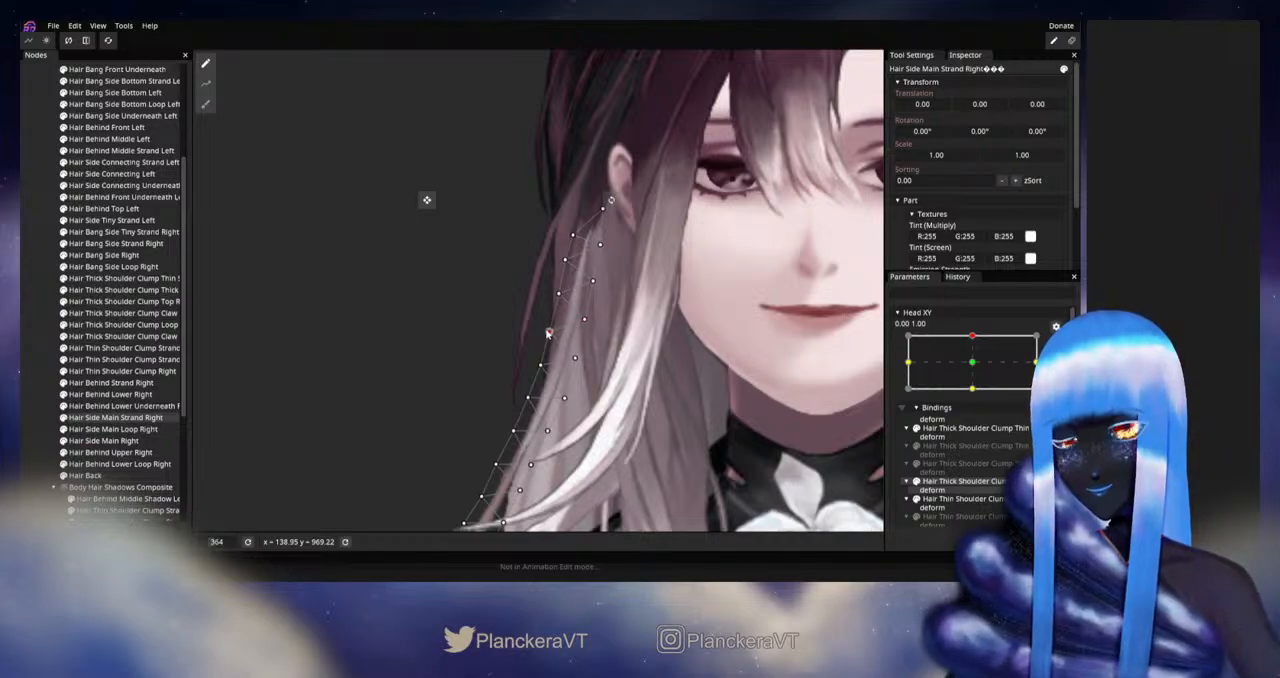
left_click(307, 423)
Step: Disarm Head XY and check the upper-middle outer edge of the right side strand around the upward pose
scroll(677, 381, "down", 6)
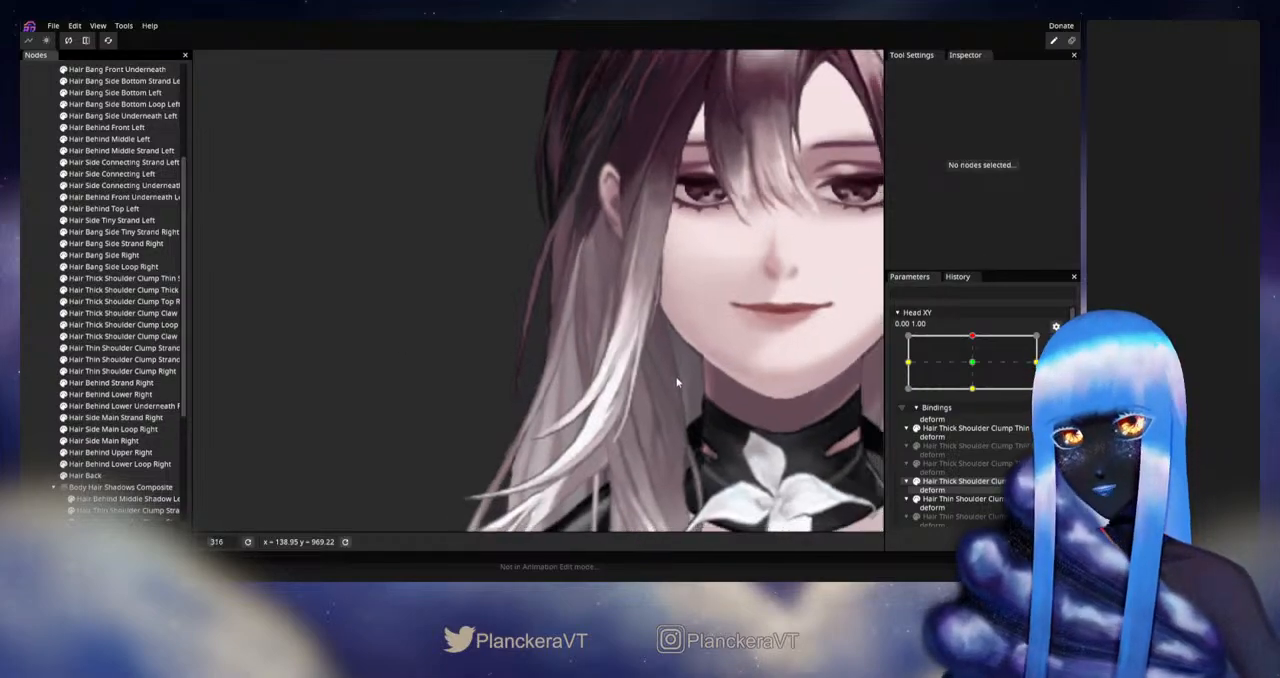
scroll(680, 383, "down", 2)
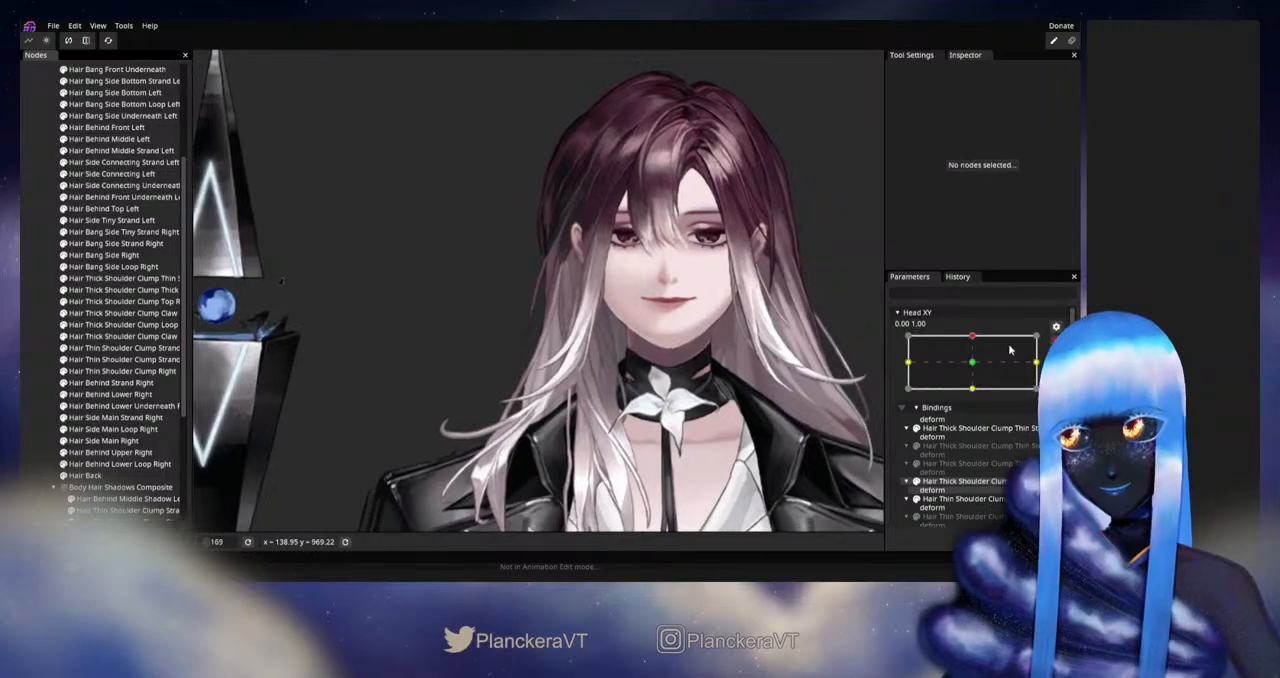
left_click(1056, 341)
mouse_move(977, 368)
left_mouse_down()
mouse_move(977, 392)
mouse_move(974, 367)
left_mouse_up()
Step: Rearm Head XY at 0.00, 1.00 and fine-tune the same upper-middle outer-edge vertex of Hair Side Main Strand Right
left_click(1064, 372)
scroll(589, 383, "up", 5)
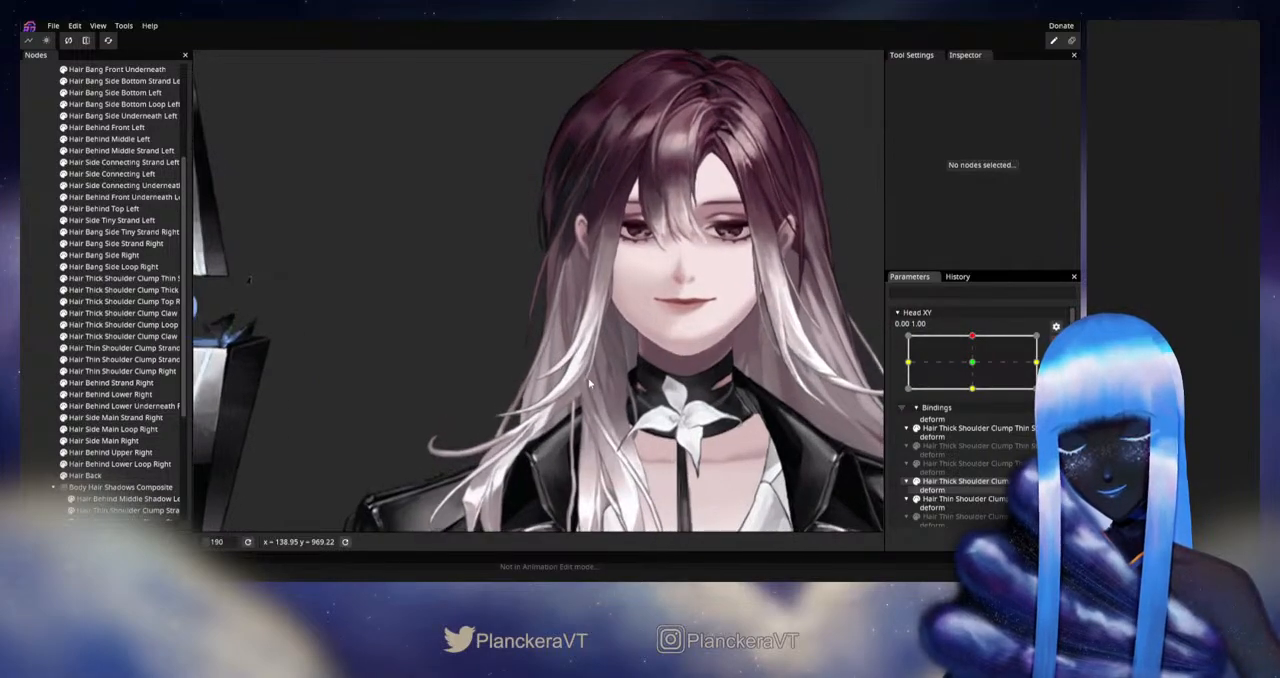
scroll(589, 383, "up", 4)
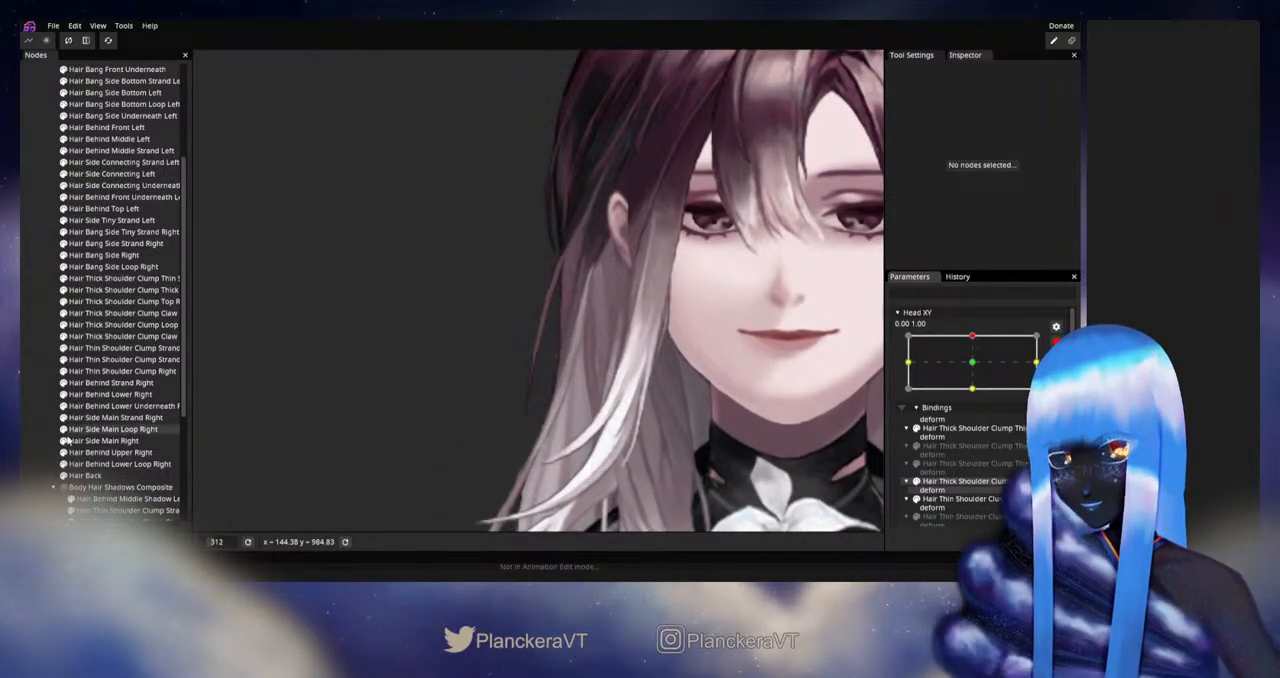
left_click(112, 417)
scroll(596, 365, "up", 3)
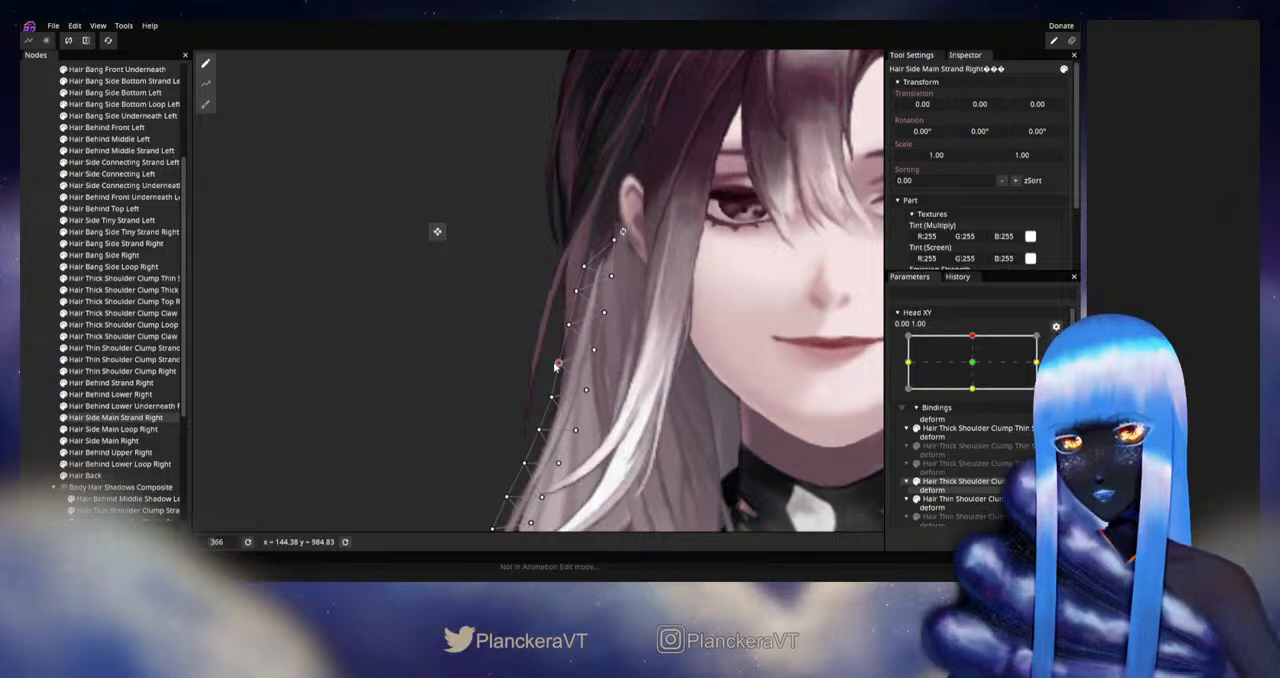
left_click(26, 355)
Step: Disarm Head XY, move the head between the upward and neutral poses, and examine the right side hair below the ear up close
scroll(738, 388, "down", 3)
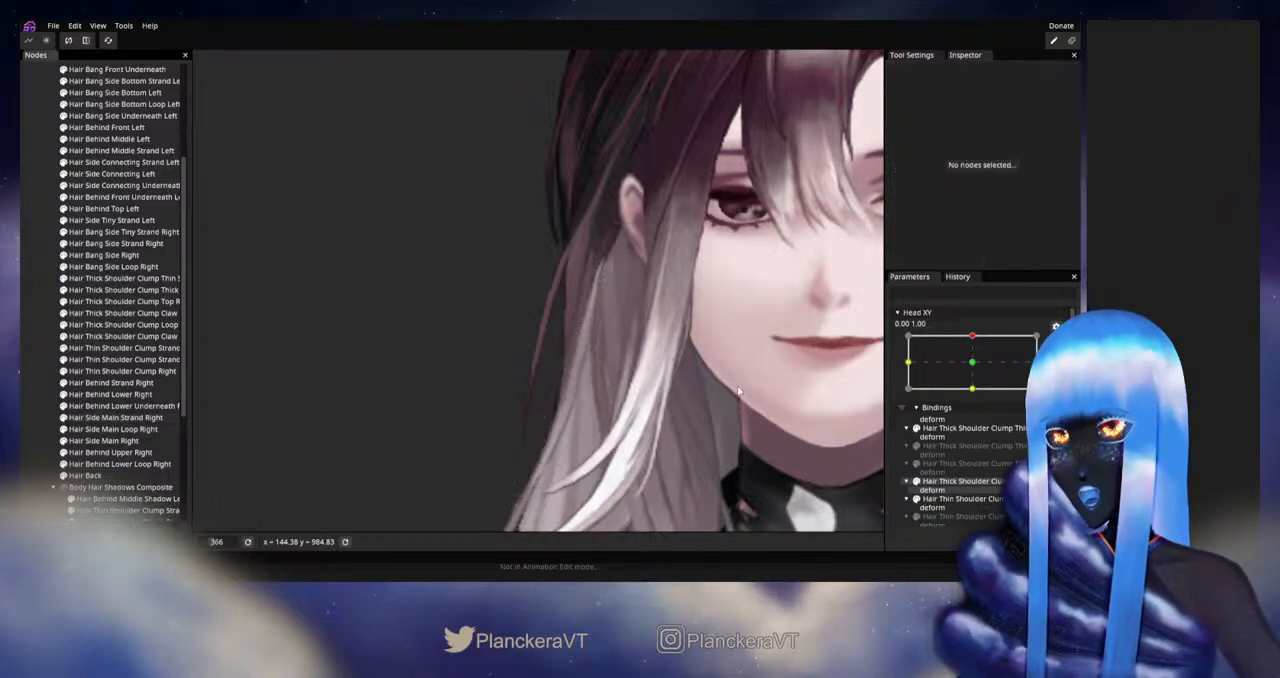
scroll(734, 379, "down", 2)
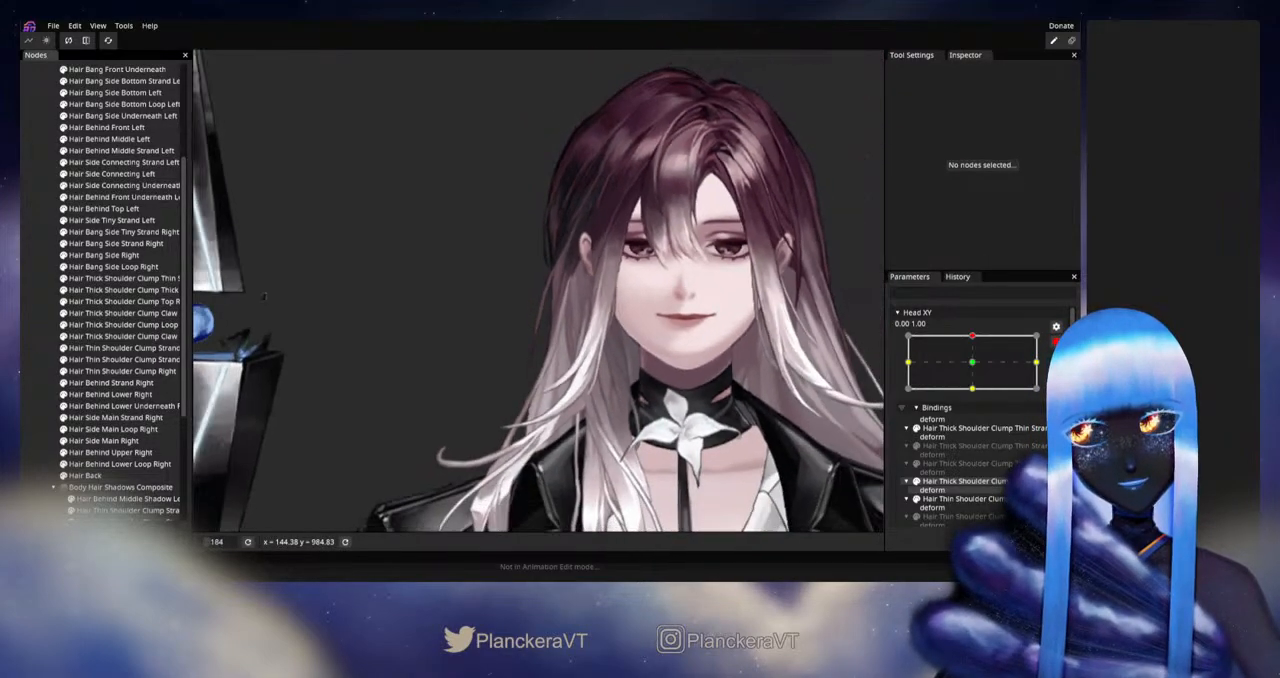
mouse_move(976, 371)
left_mouse_down()
mouse_move(980, 398)
mouse_move(984, 370)
left_mouse_up()
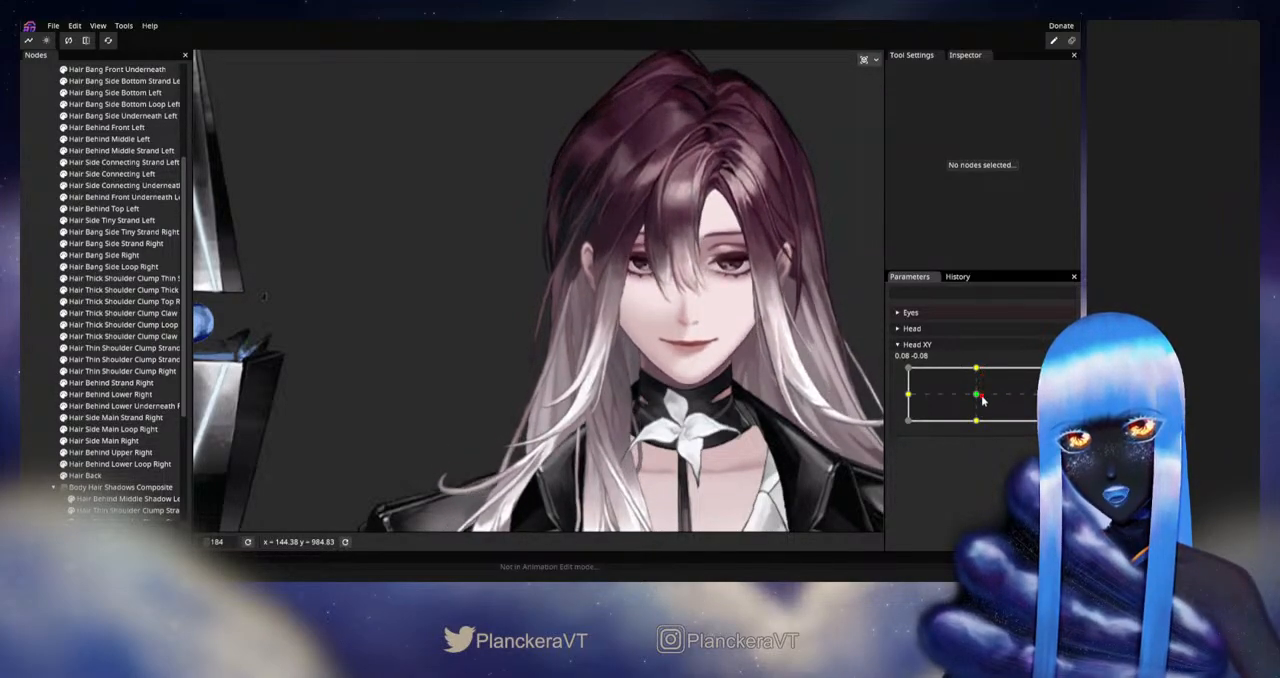
scroll(605, 358, "up", 3)
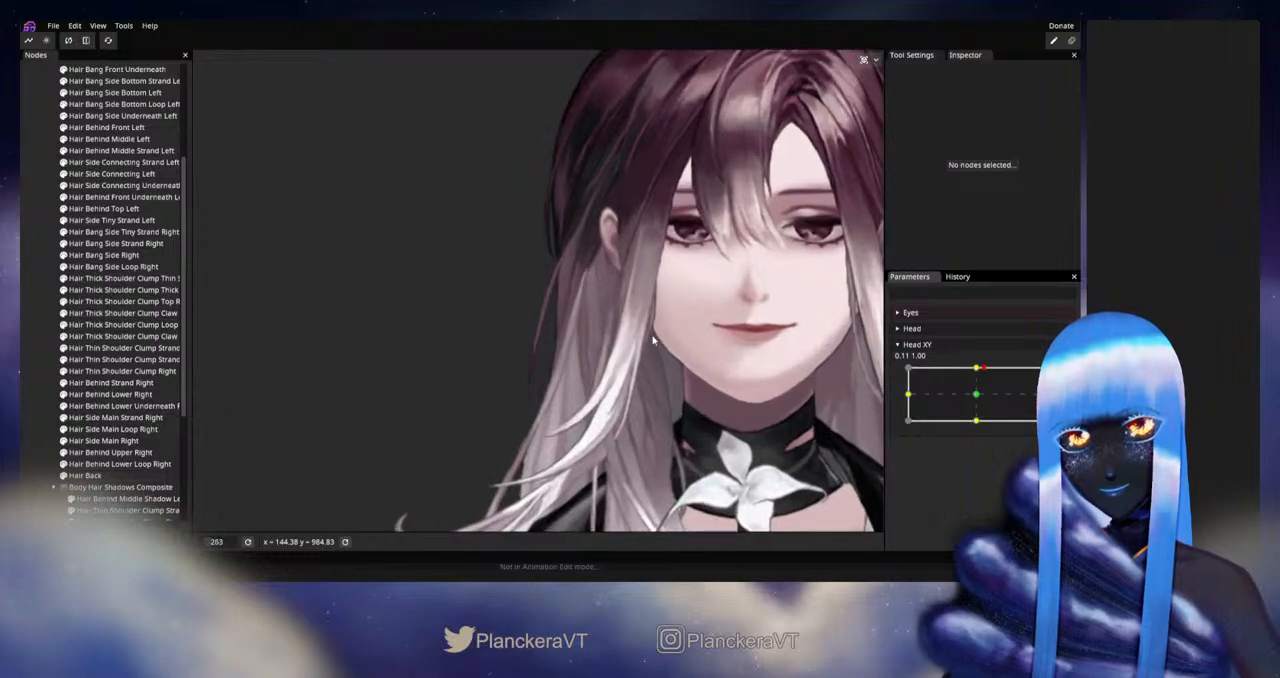
scroll(612, 375, "up", 5)
scroll(600, 406, "up", 2)
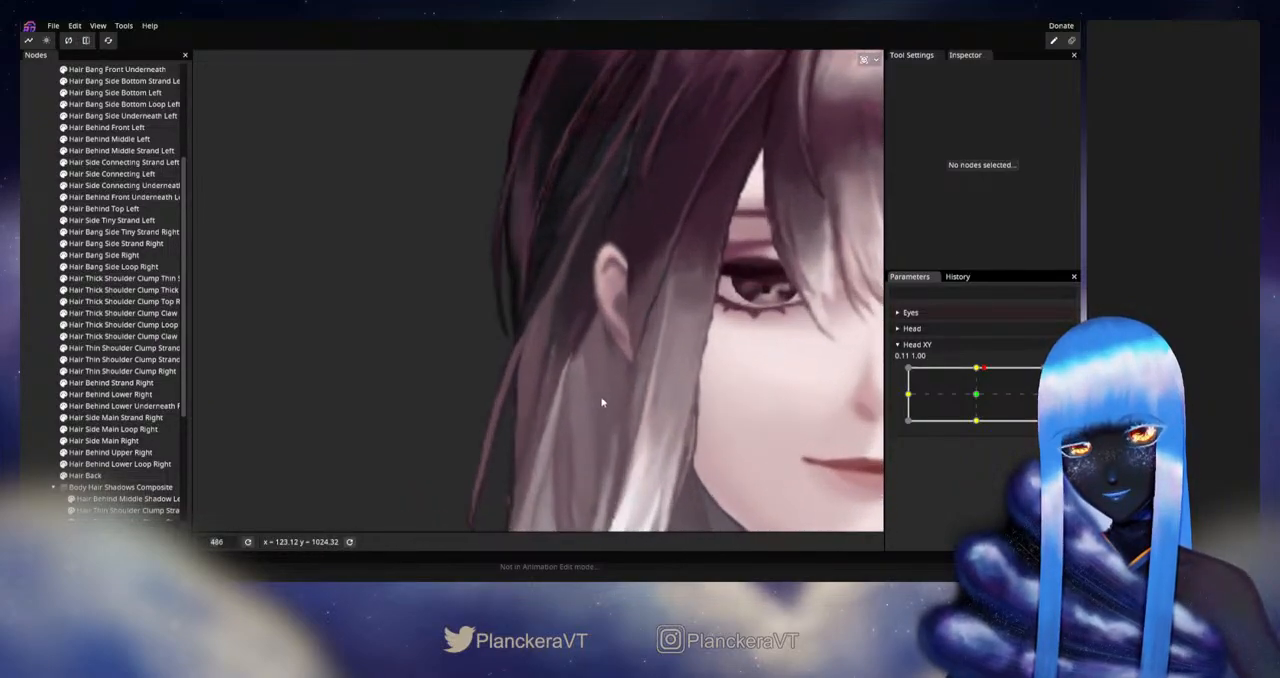
Step: Rearm Head XY at 0.00, 1.00 and adjust an upper-middle inner-edge vertex of Hair Side Main Strand Right
mouse_move(972, 388)
left_mouse_down()
mouse_move(976, 398)
mouse_move(977, 369)
left_mouse_up()
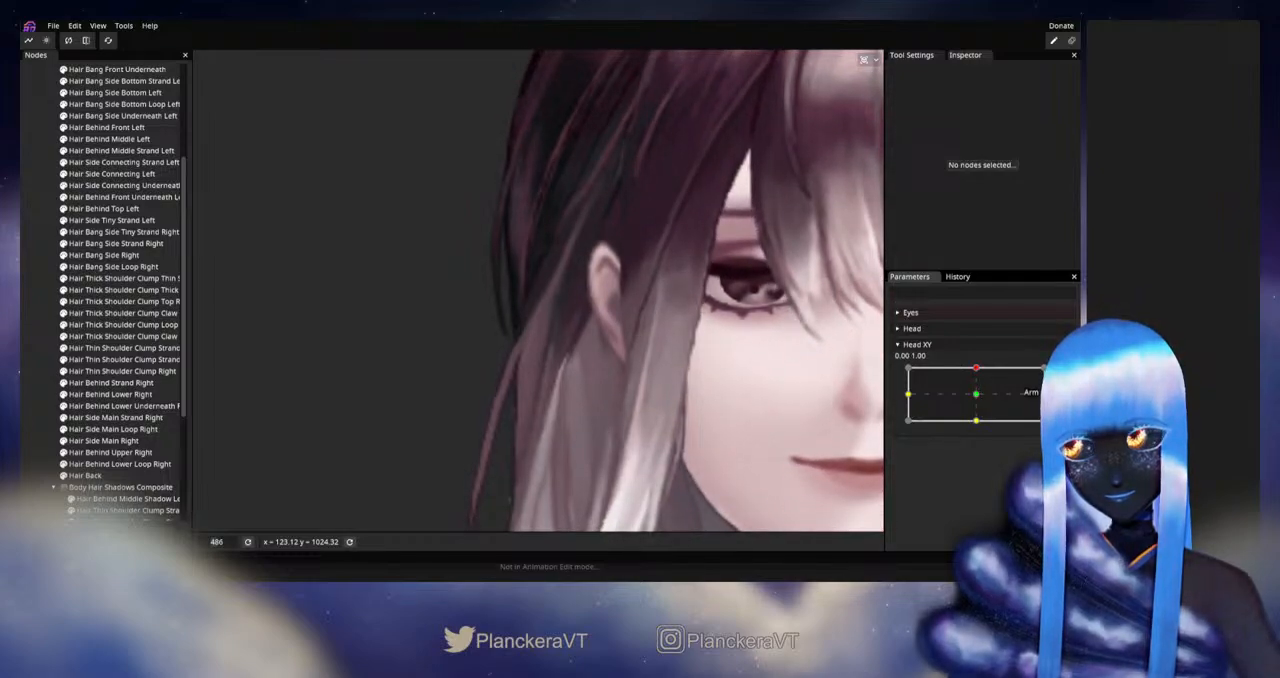
left_click(1056, 373)
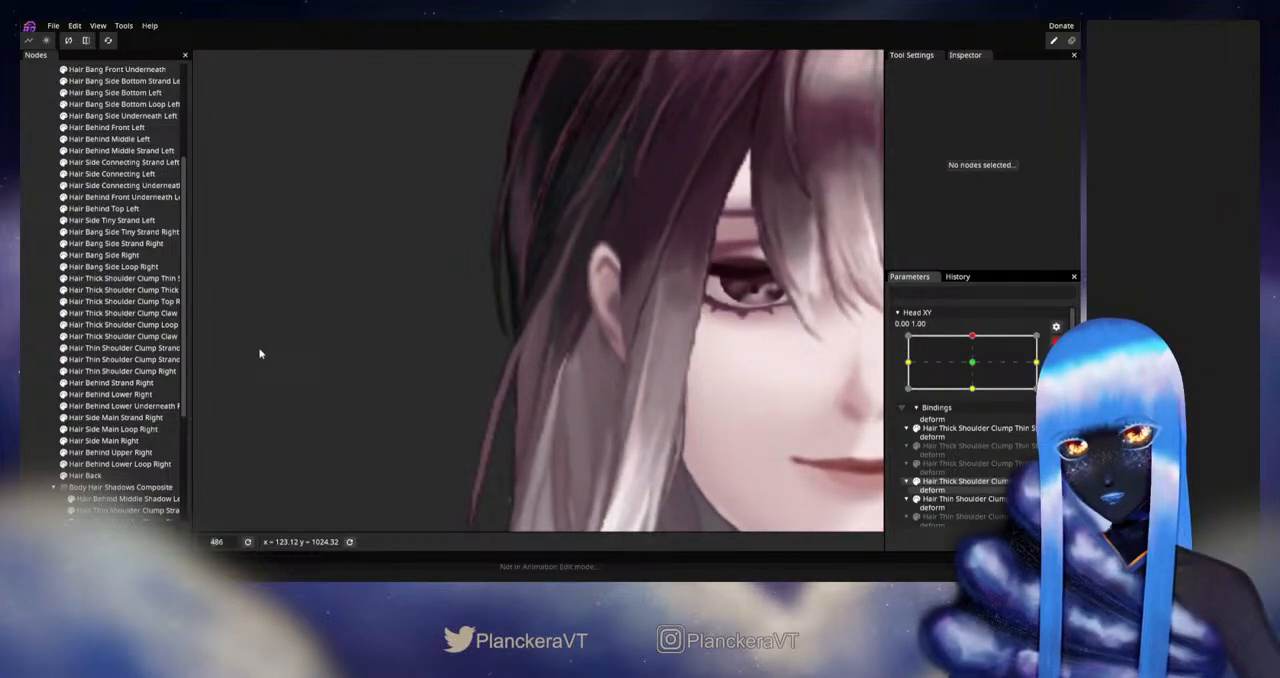
left_click(106, 431)
left_click(104, 419)
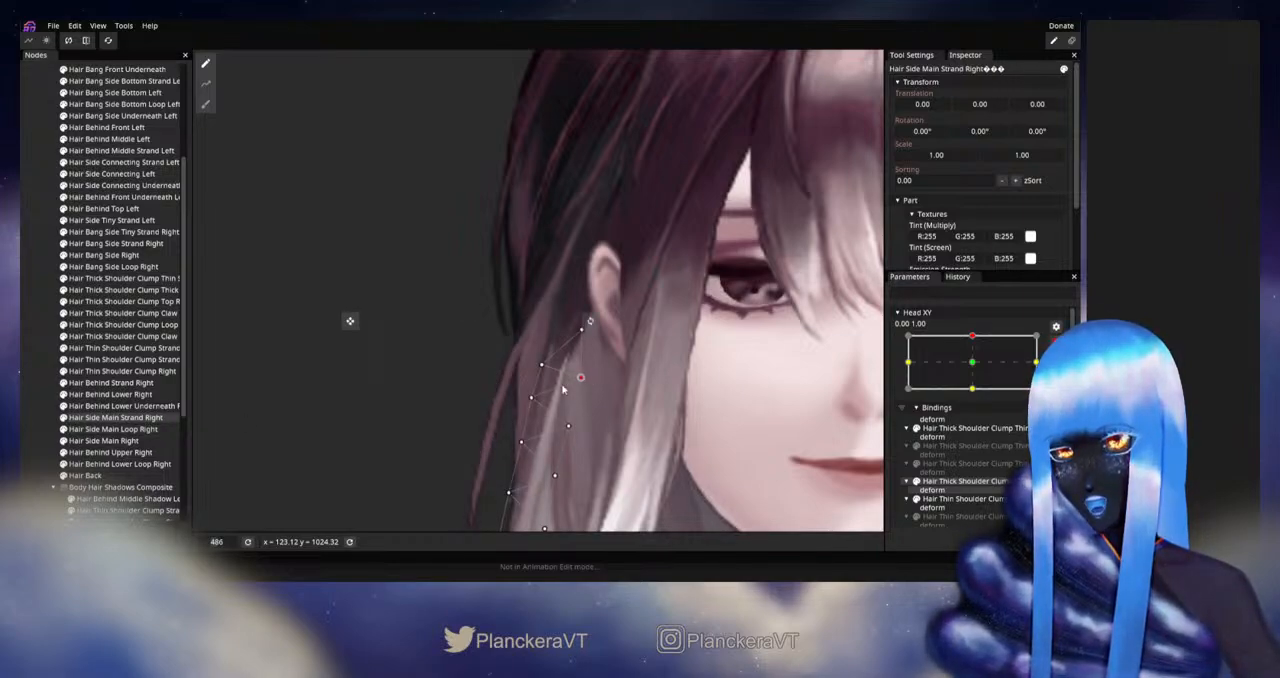
left_click(587, 412)
scroll(591, 408, "down", 5)
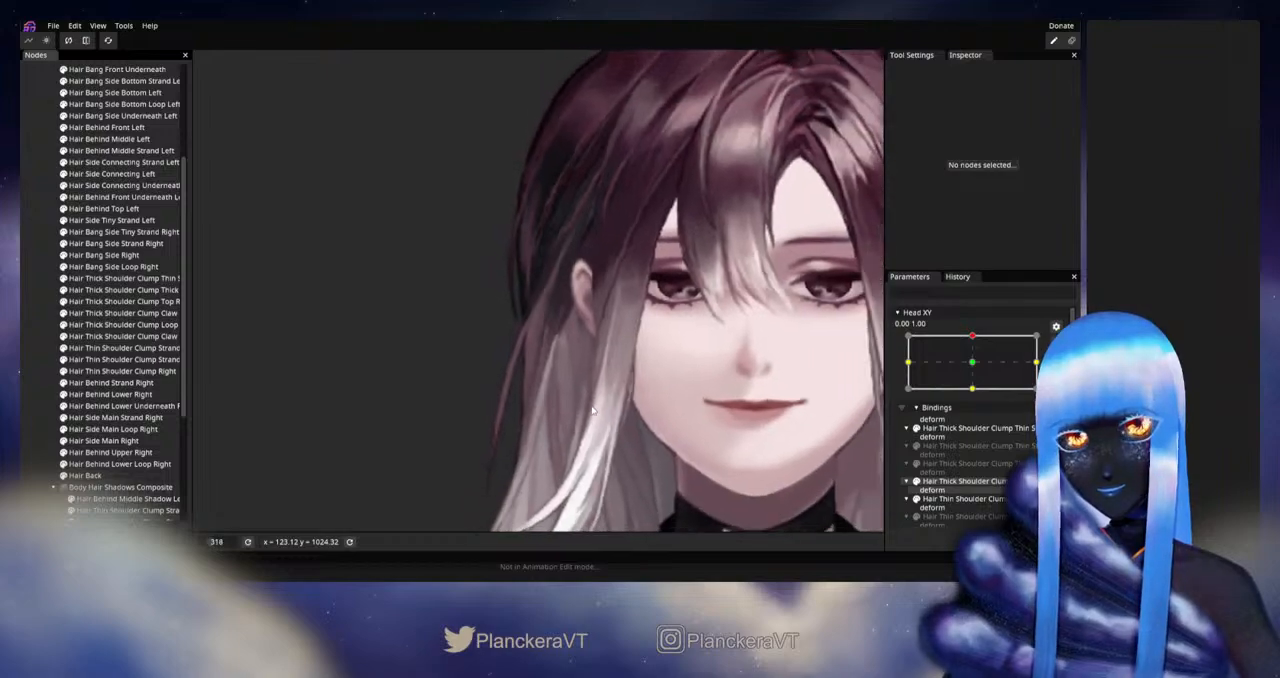
scroll(592, 408, "down", 1)
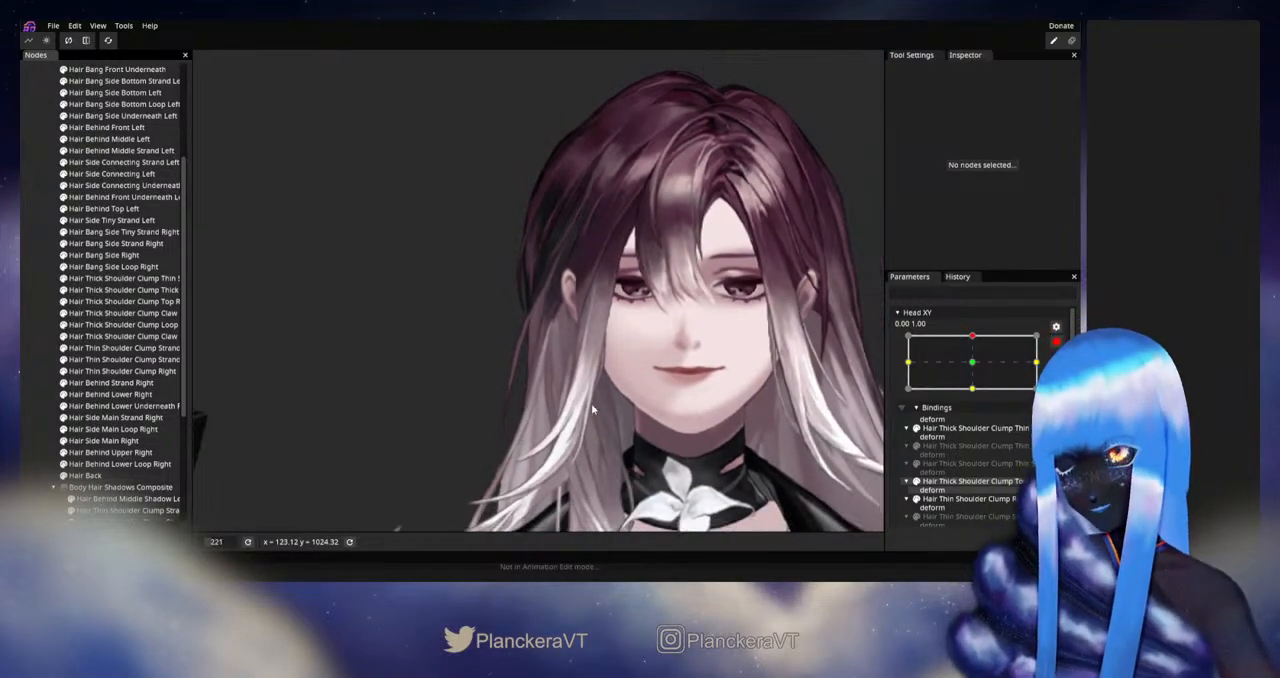
Step: Disarm Head XY and check how the side hair follows small head movements around the upward pose
left_click(1055, 342)
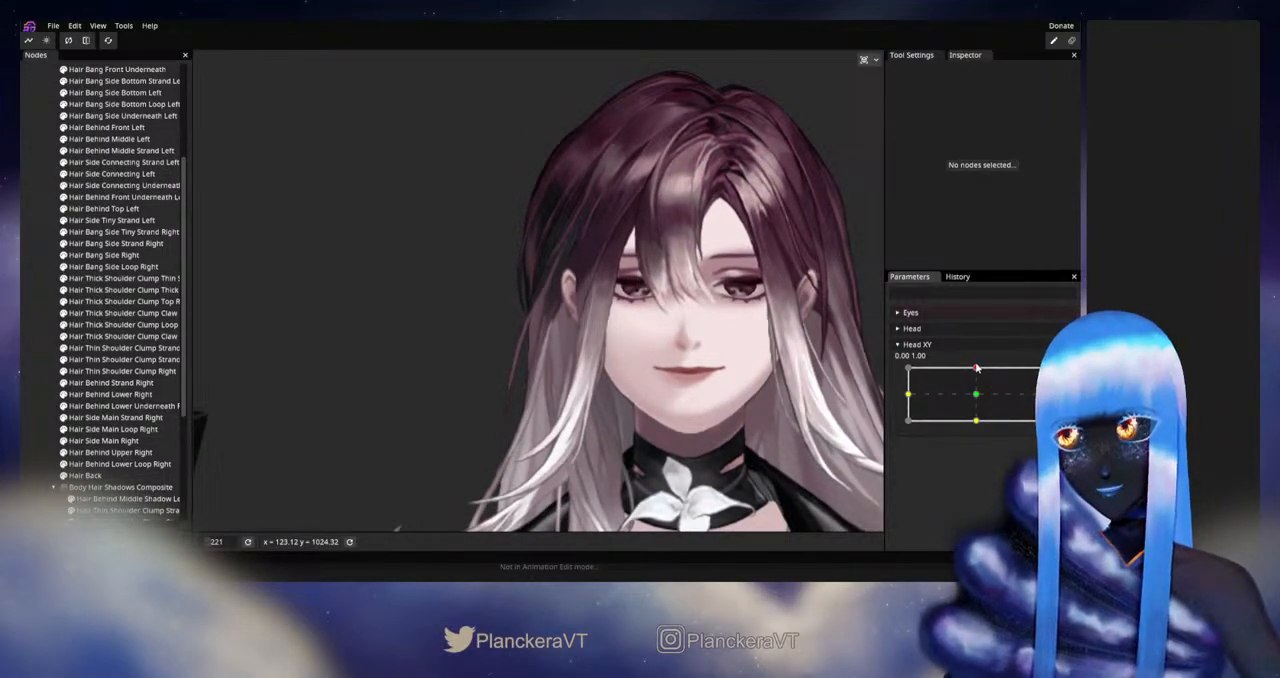
mouse_move(977, 369)
left_mouse_down()
mouse_move(978, 399)
mouse_move(979, 367)
left_mouse_up()
left_click_drag(686, 441, 725, 357)
scroll(727, 358, "down", 2)
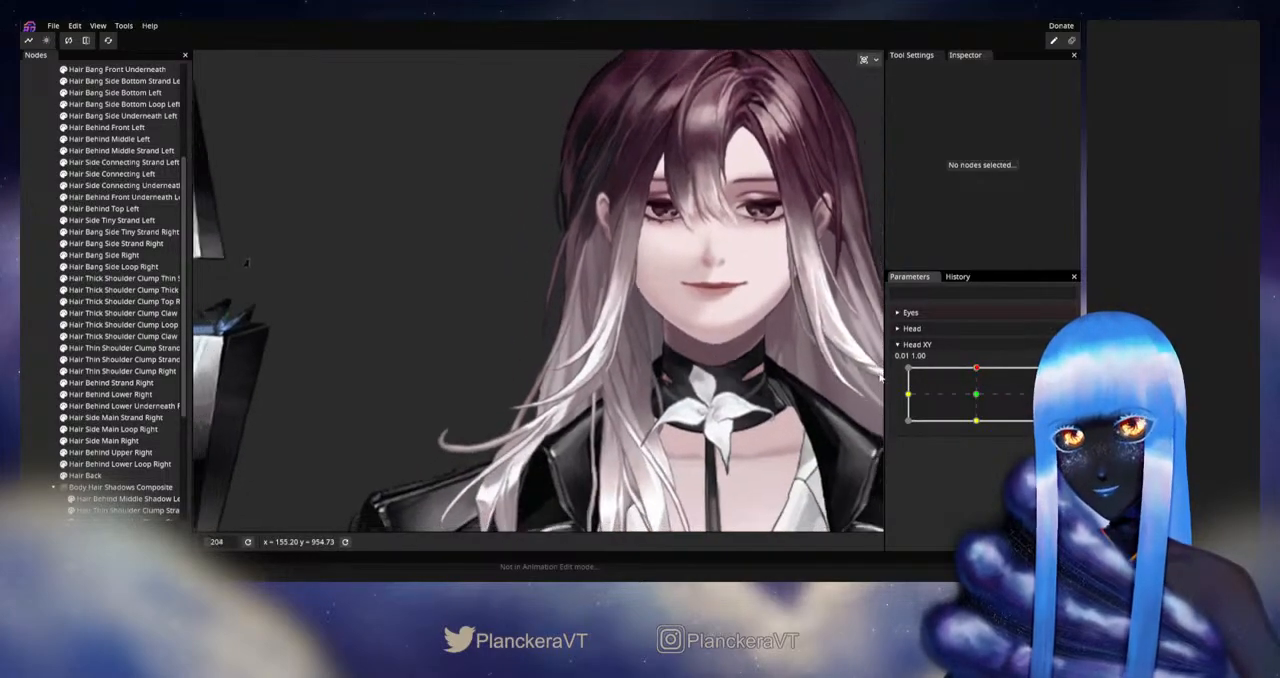
Step: Rearm Head XY at 0.00, 1.00 and fine-tune an inner-edge and an outer-edge vertex in the upper middle of Hair Side Main Strand Right
left_click_drag(977, 397, 977, 368)
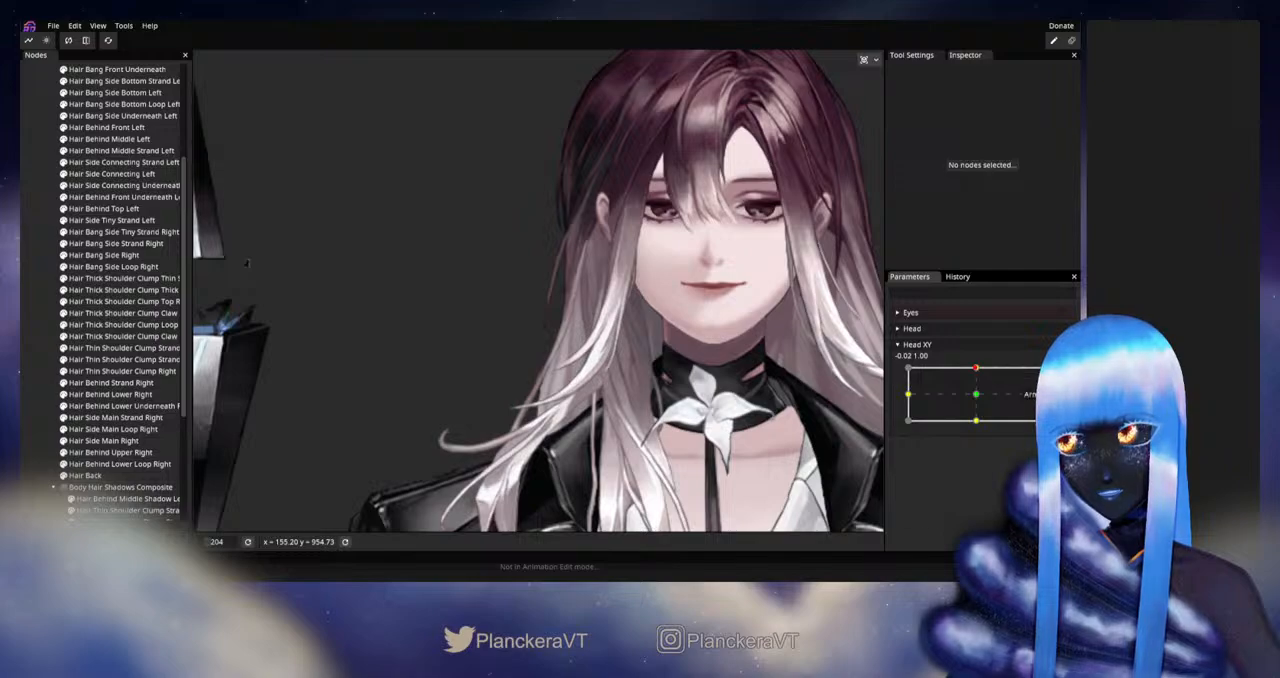
left_click(1056, 376)
scroll(600, 345, "up", 5)
left_click_drag(579, 344, 558, 388)
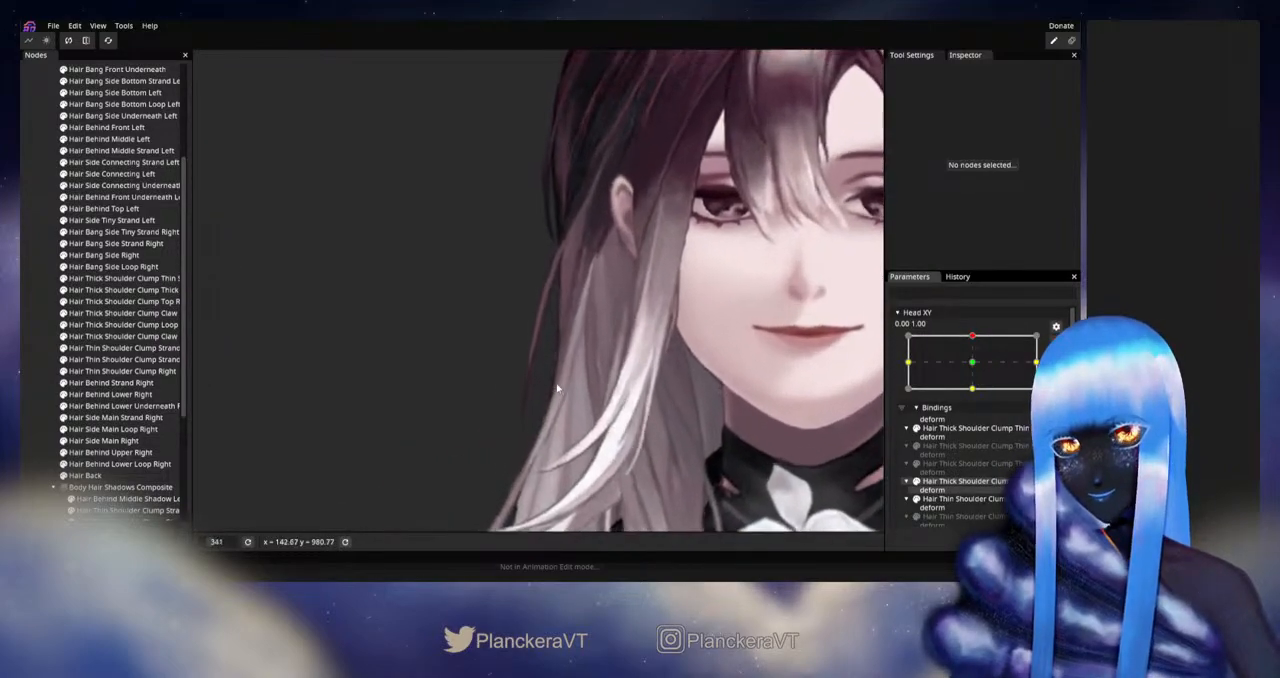
scroll(558, 388, "up", 2)
left_click(115, 417)
scroll(637, 370, "up", 2)
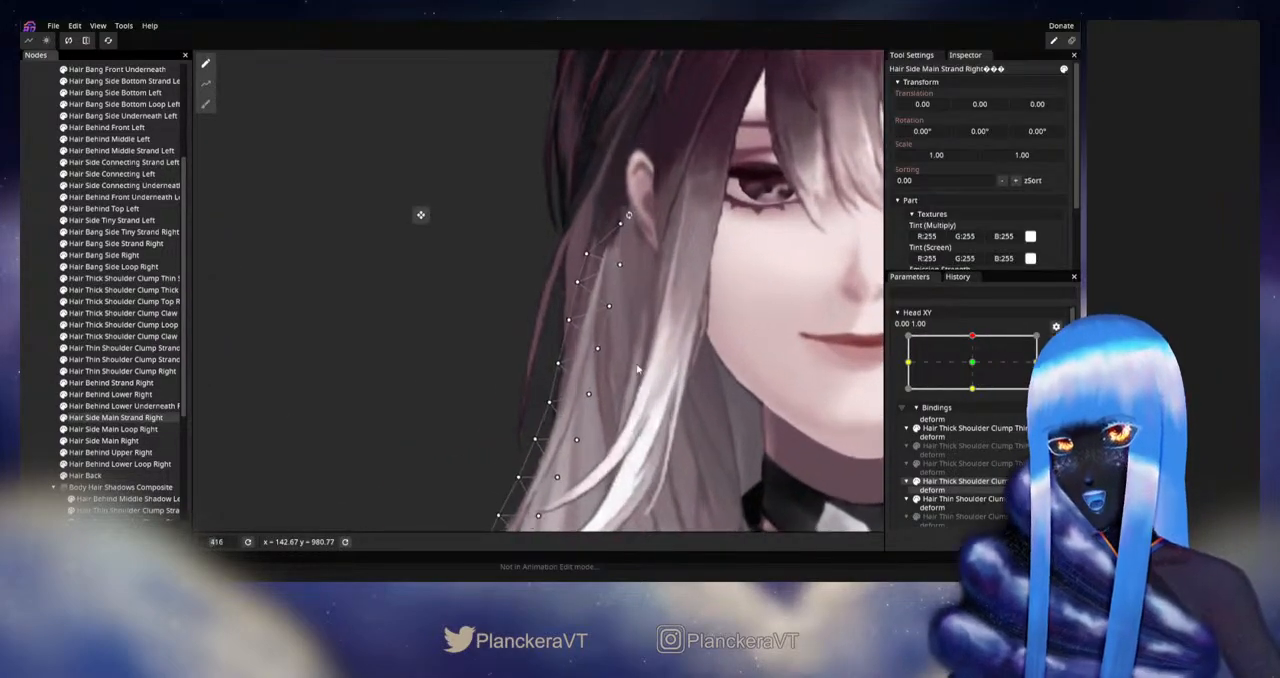
scroll(637, 370, "up", 1)
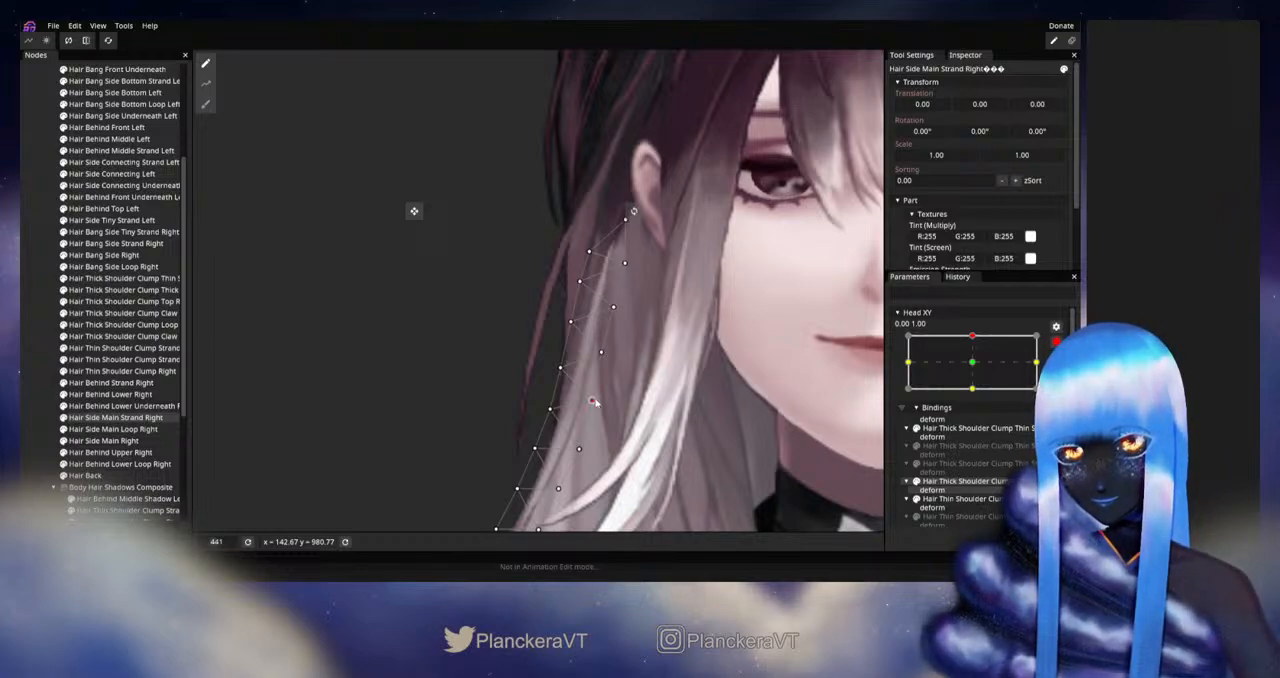
left_click(601, 354)
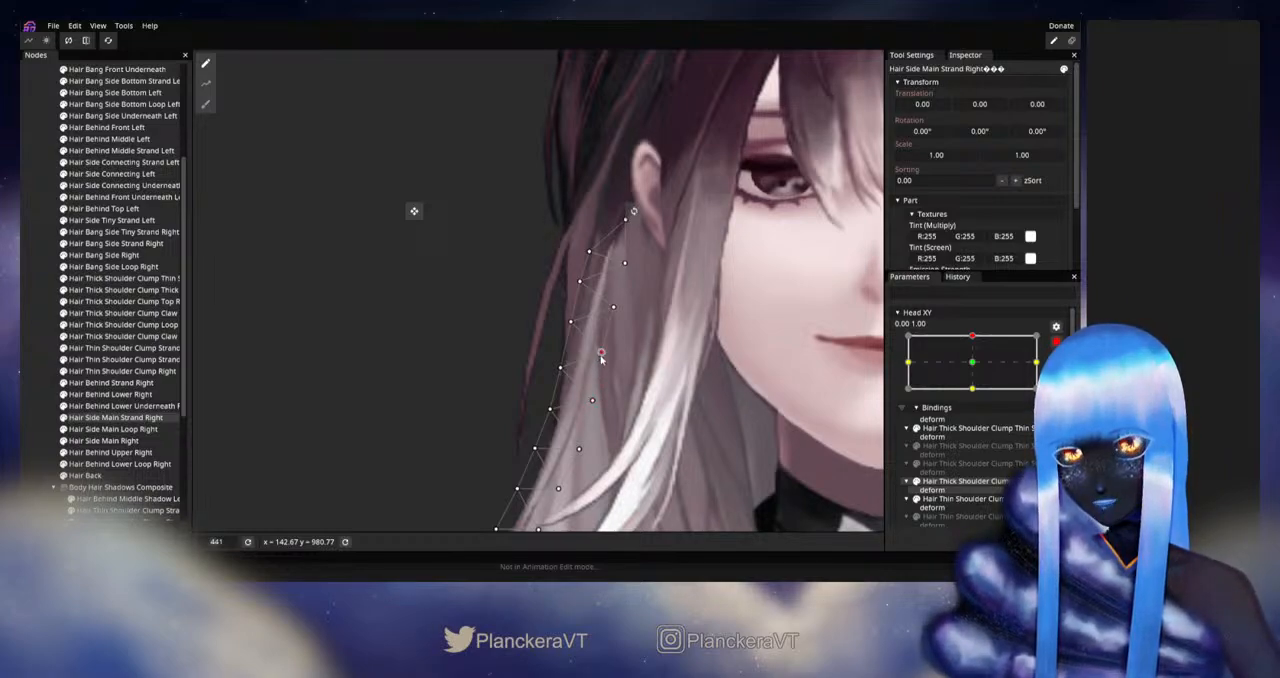
left_click(571, 323)
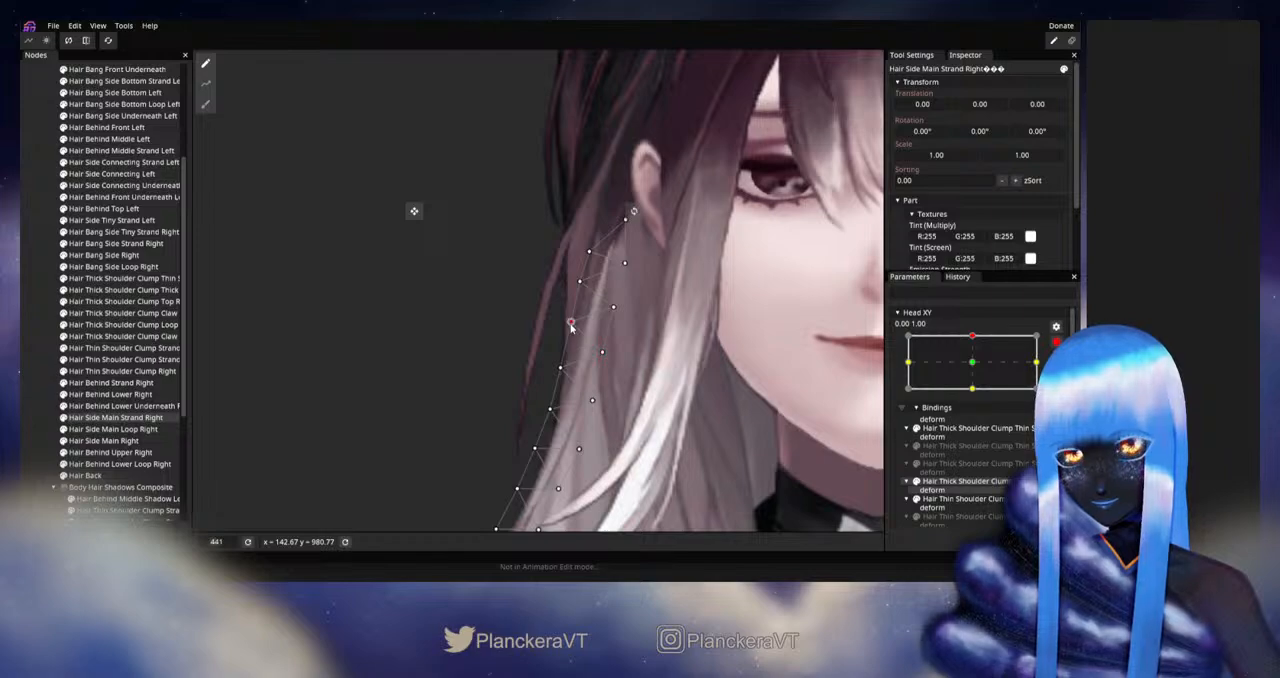
left_click(22, 371)
scroll(632, 372, "down", 3)
scroll(650, 378, "down", 5)
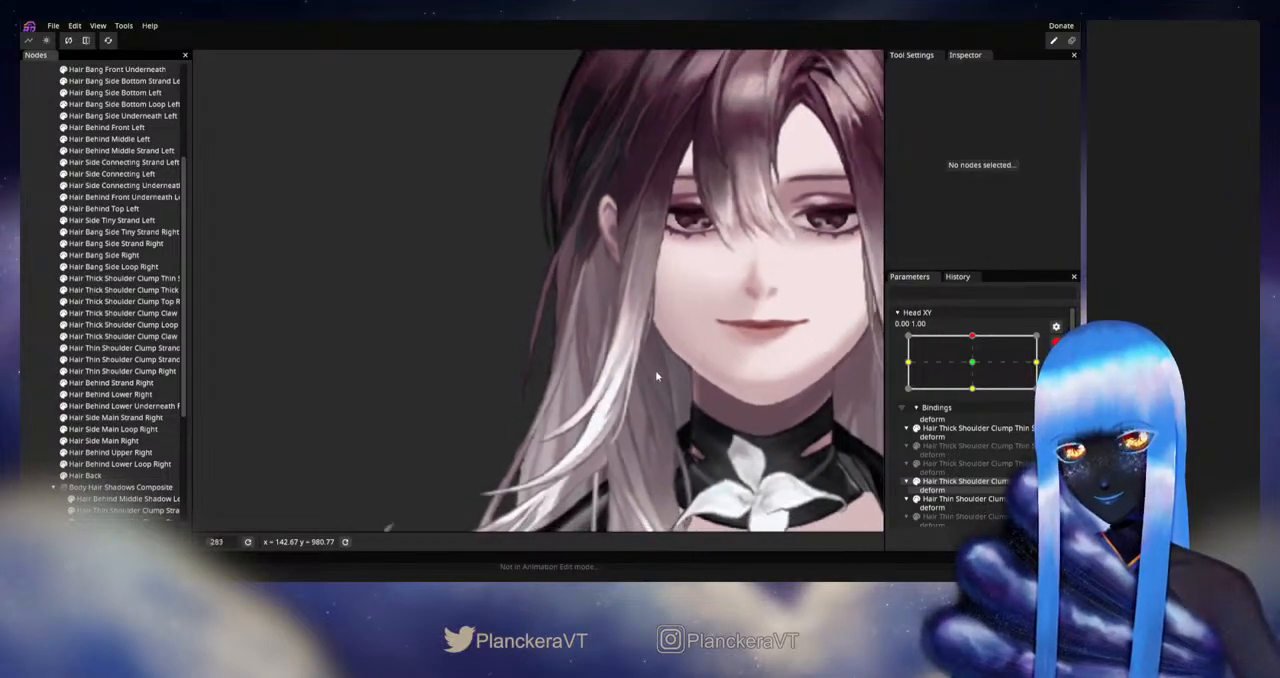
scroll(679, 376, "down", 2)
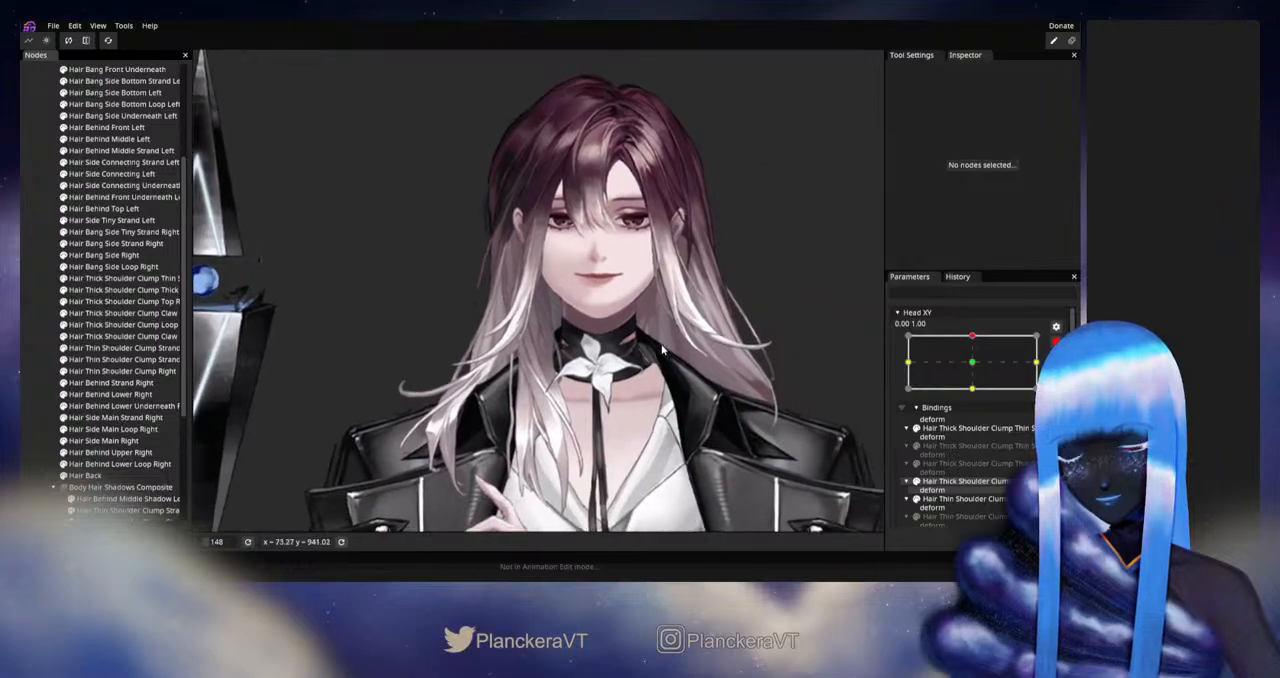
Step: Disarm Head XY, move the head between the upward and neutral poses, and examine the right side strand below the ear
left_click(1055, 342)
left_click_drag(977, 369, 977, 397)
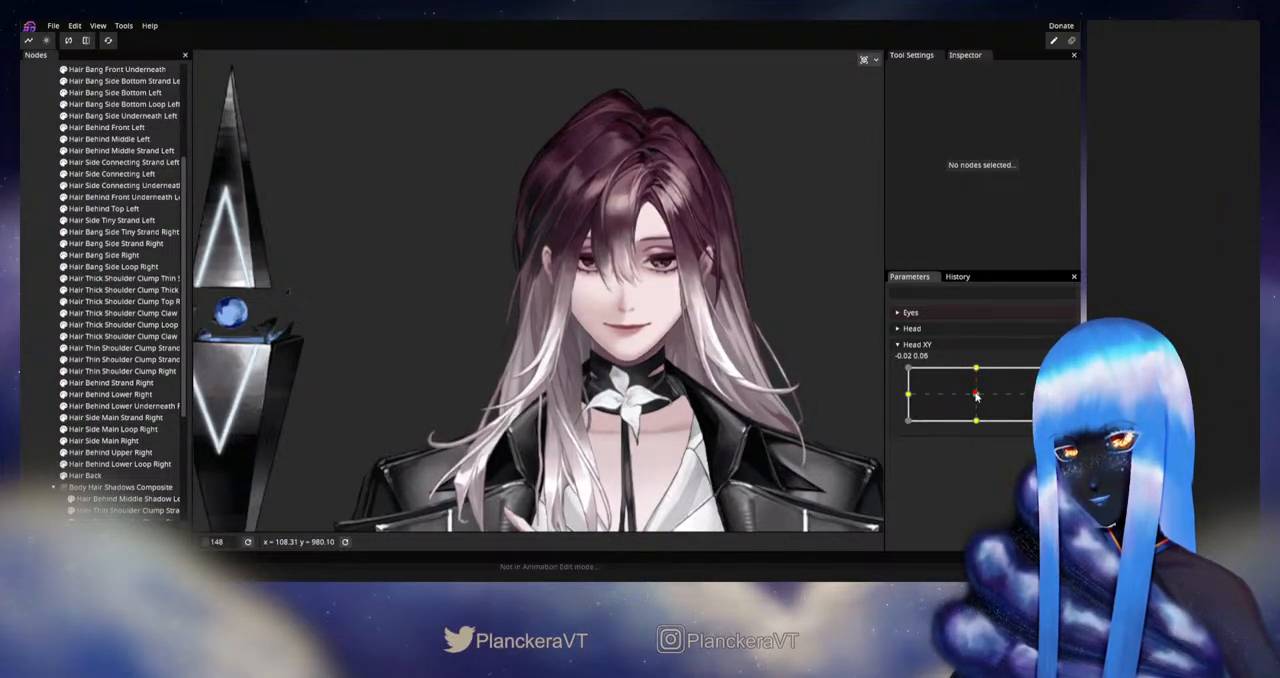
left_click_drag(977, 397, 977, 369)
scroll(494, 380, "up", 4)
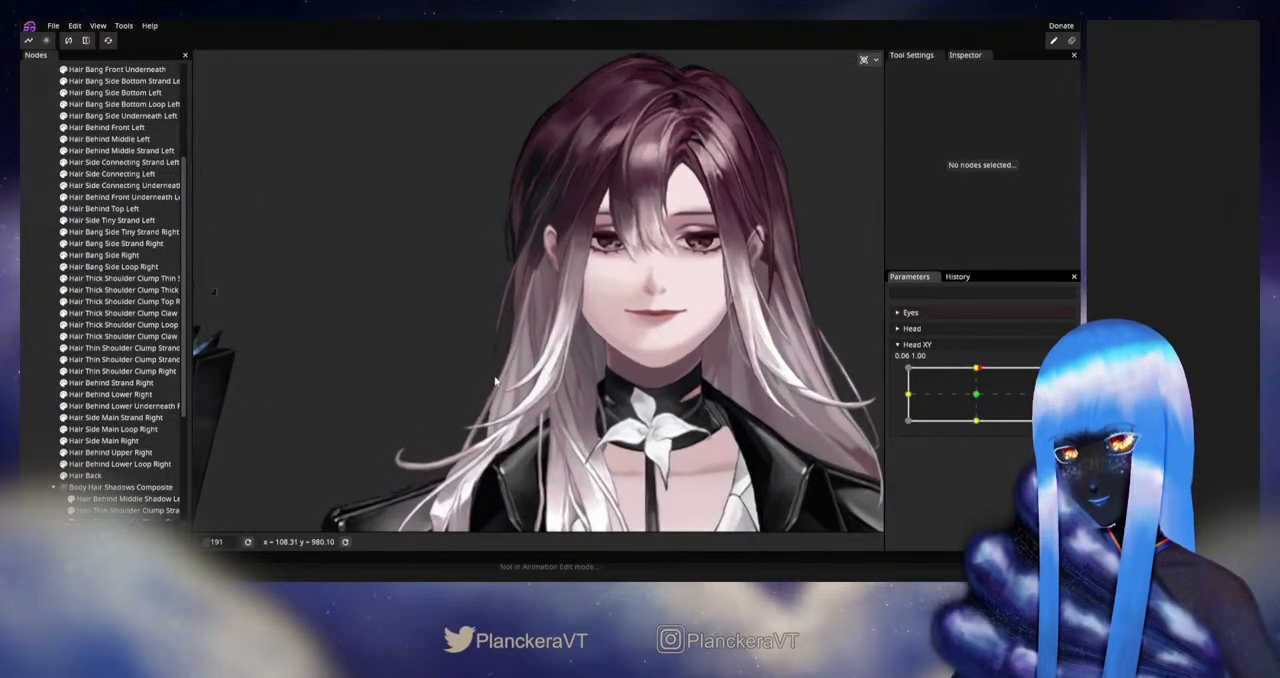
scroll(495, 380, "up", 2)
left_click_drag(657, 363, 699, 367)
scroll(700, 368, "up", 3)
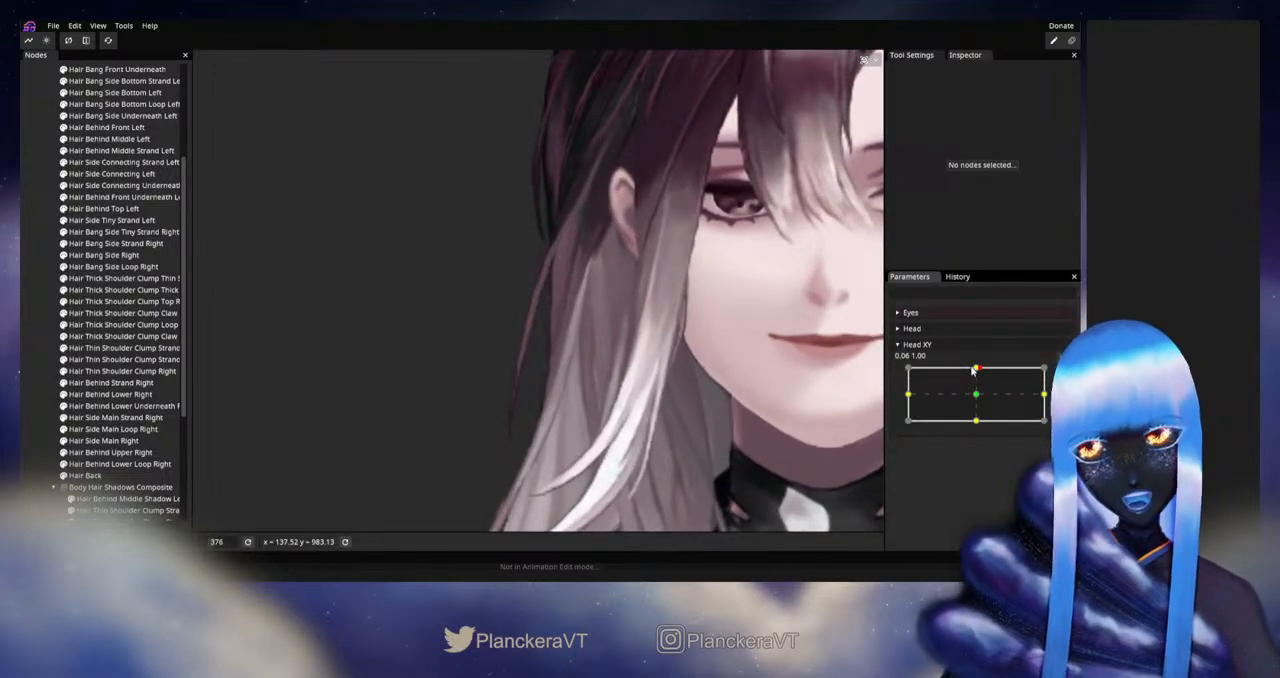
left_click_drag(976, 370, 970, 397)
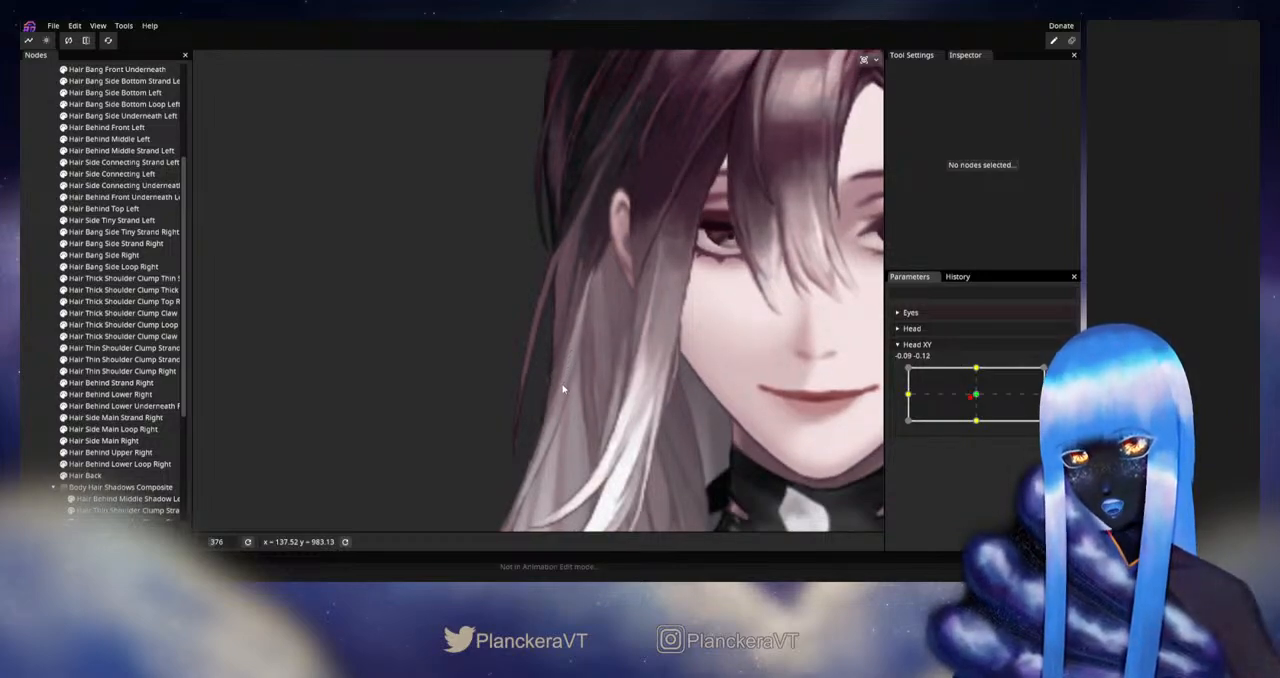
Step: Rearm Head XY at 0.00, 1.00 and refine the outer-edge vertices and a middle inner-edge vertex of Hair Side Main Strand Right
left_click_drag(966, 397, 977, 369)
left_click(1064, 374)
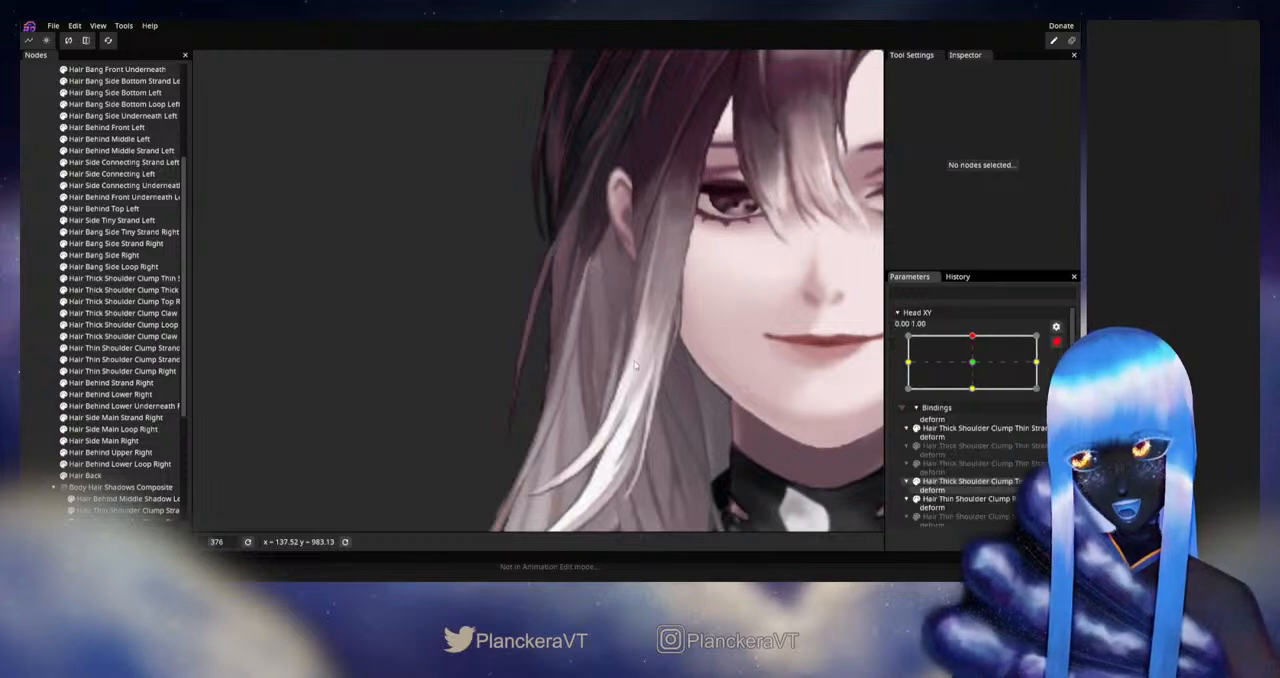
left_click(117, 419)
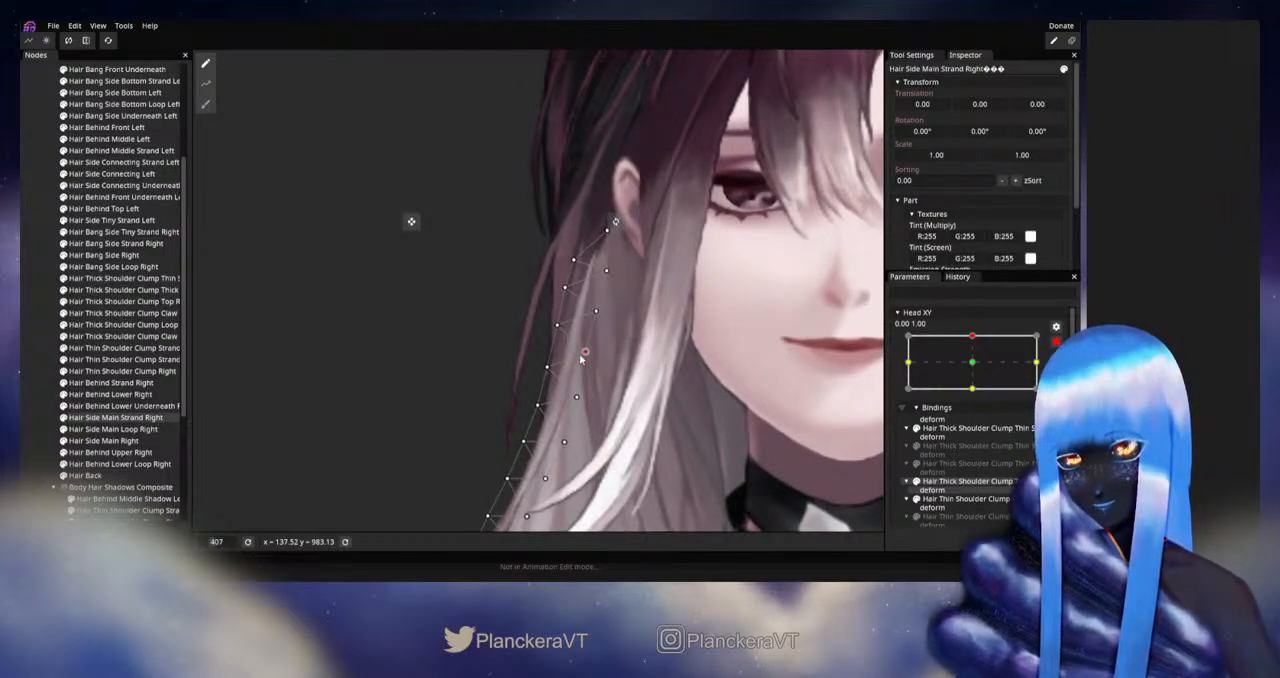
left_click(557, 326)
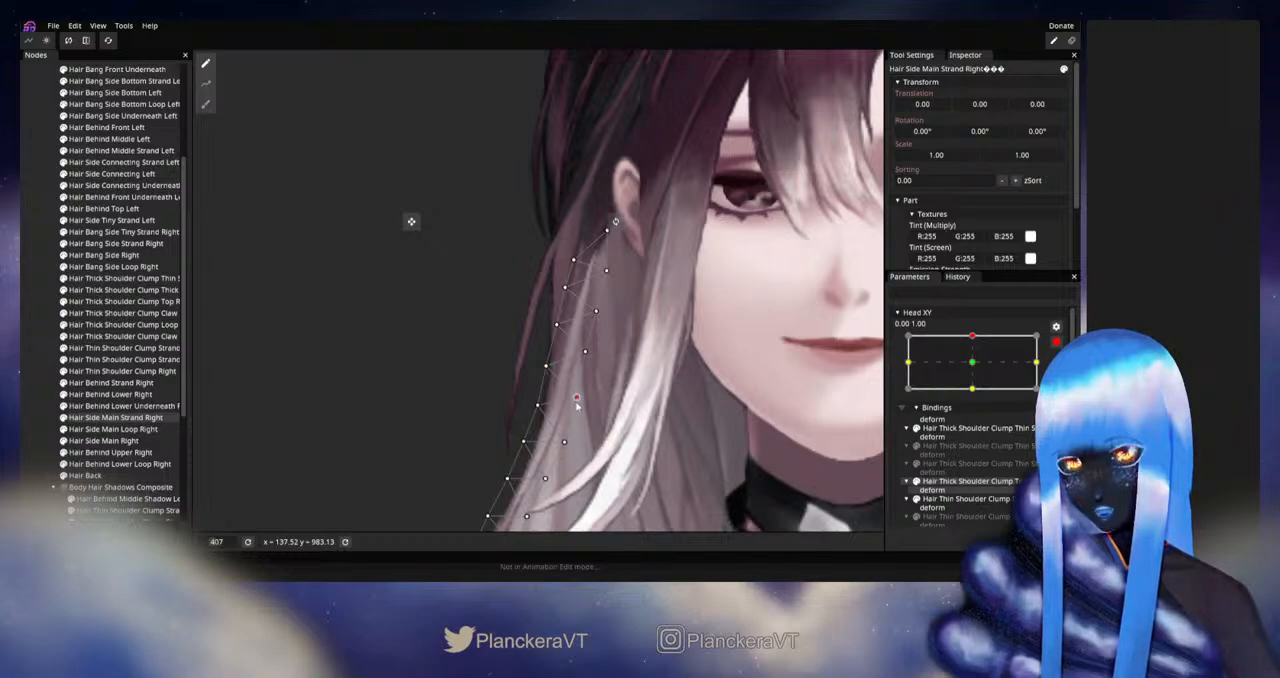
left_click(27, 346)
scroll(671, 410, "down", 3)
scroll(675, 402, "down", 3)
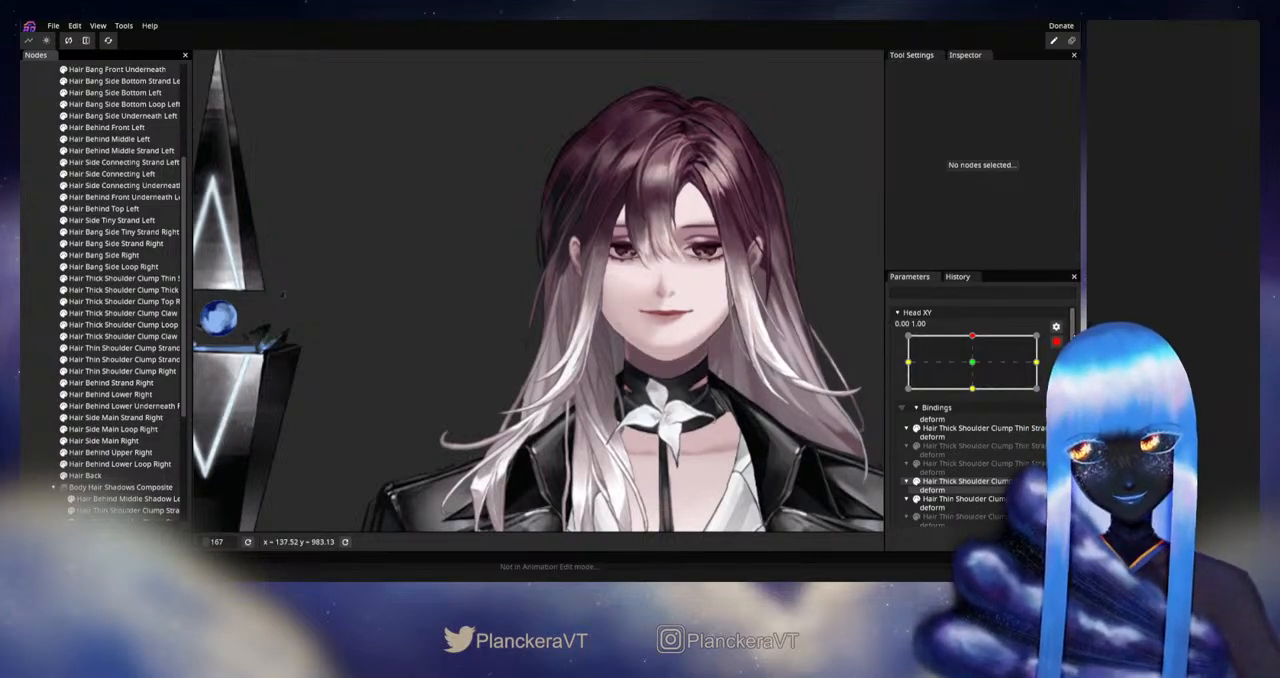
Step: Disarm Head XY, move the head between the upward and neutral poses, and examine the hair on the character's left side
left_click(1056, 342)
mouse_move(977, 369)
left_mouse_down()
mouse_move(977, 397)
mouse_move(980, 369)
left_mouse_up()
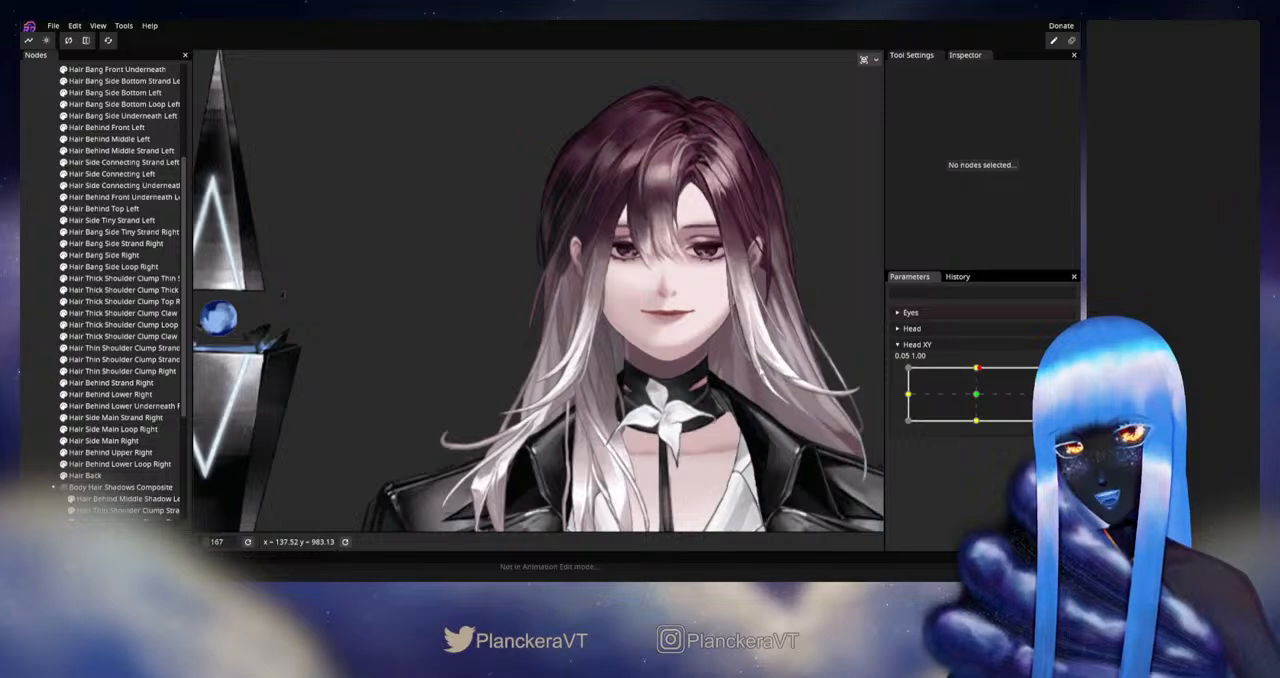
left_click_drag(760, 370, 702, 330)
left_click_drag(818, 363, 807, 397)
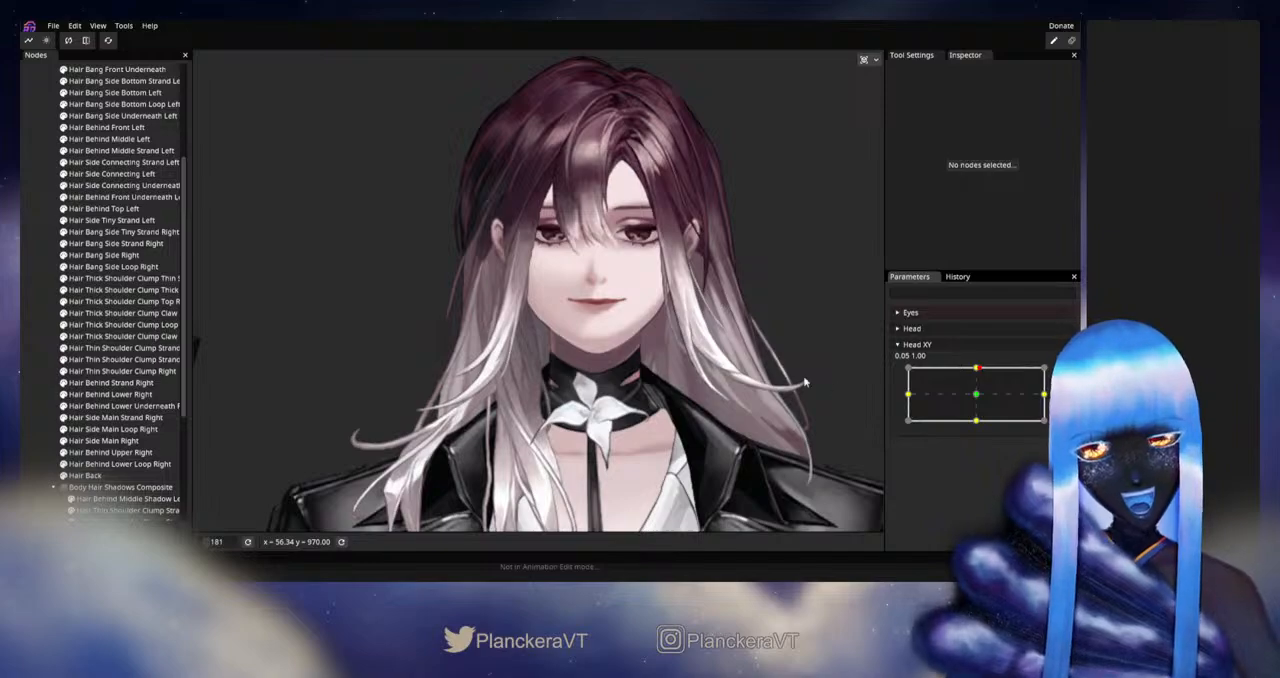
mouse_move(980, 368)
left_mouse_down()
mouse_move(977, 398)
mouse_move(975, 372)
left_mouse_up()
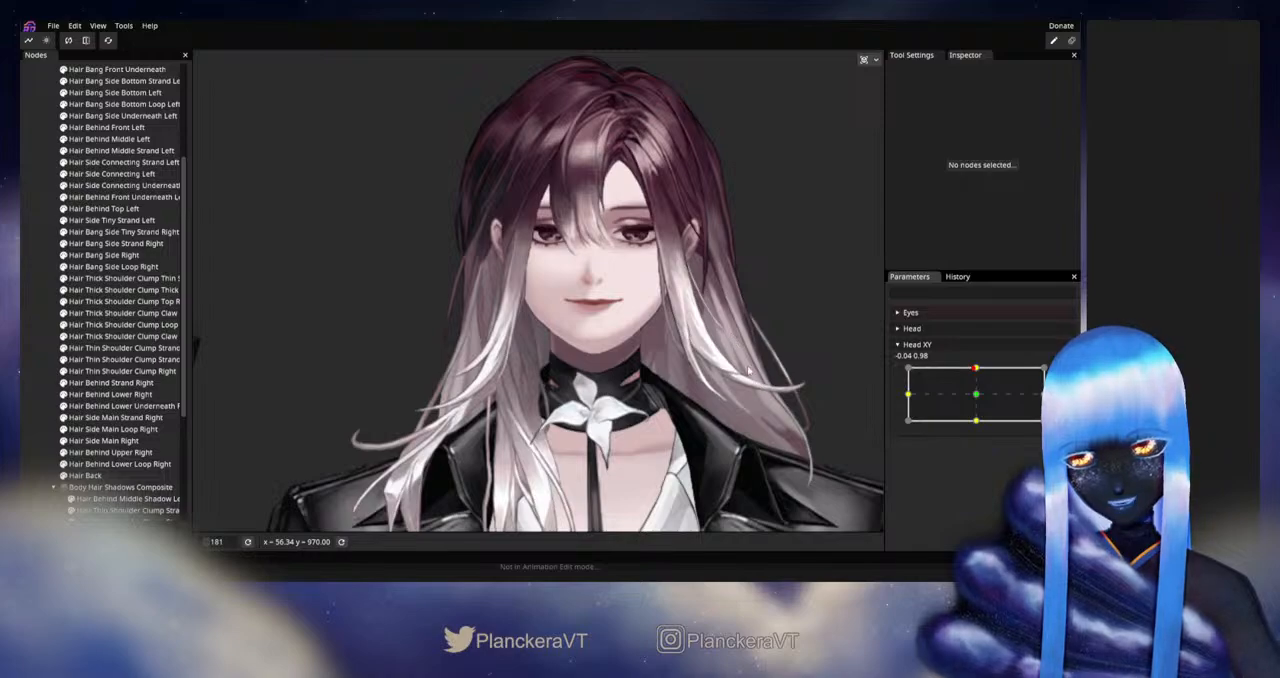
left_click_drag(975, 370, 976, 395)
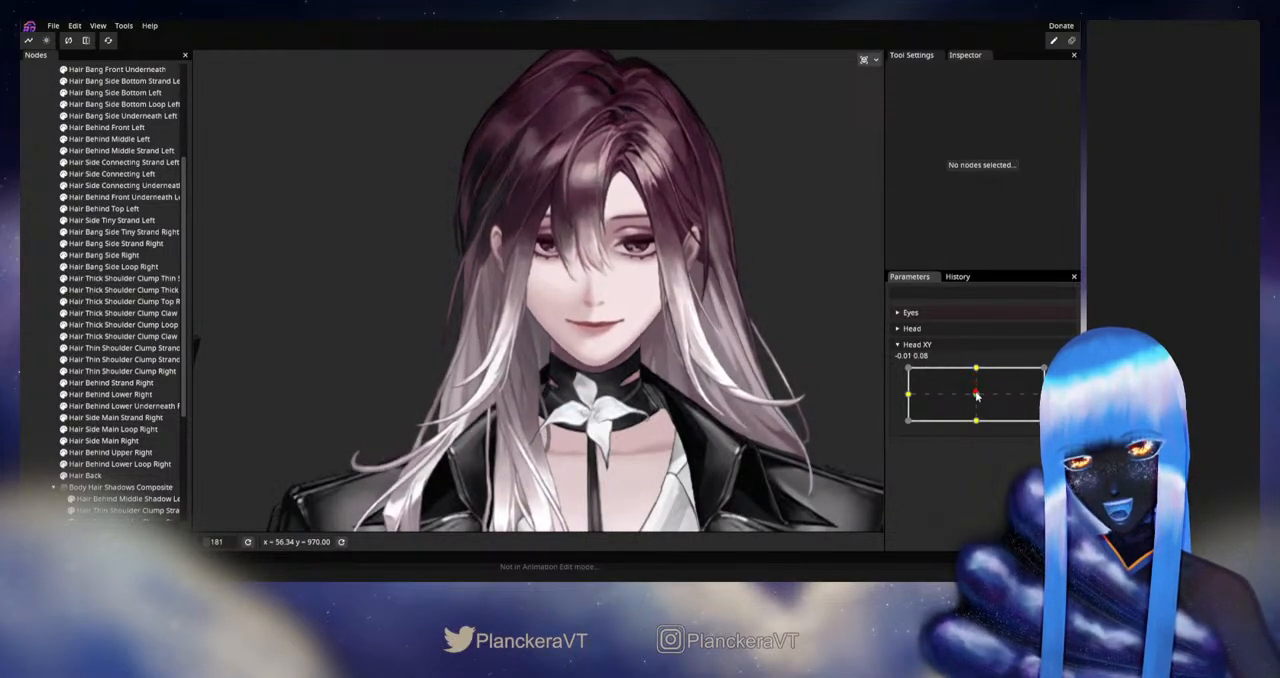
left_click_drag(866, 384, 748, 380)
scroll(750, 380, "up", 1)
left_click_drag(840, 393, 776, 387)
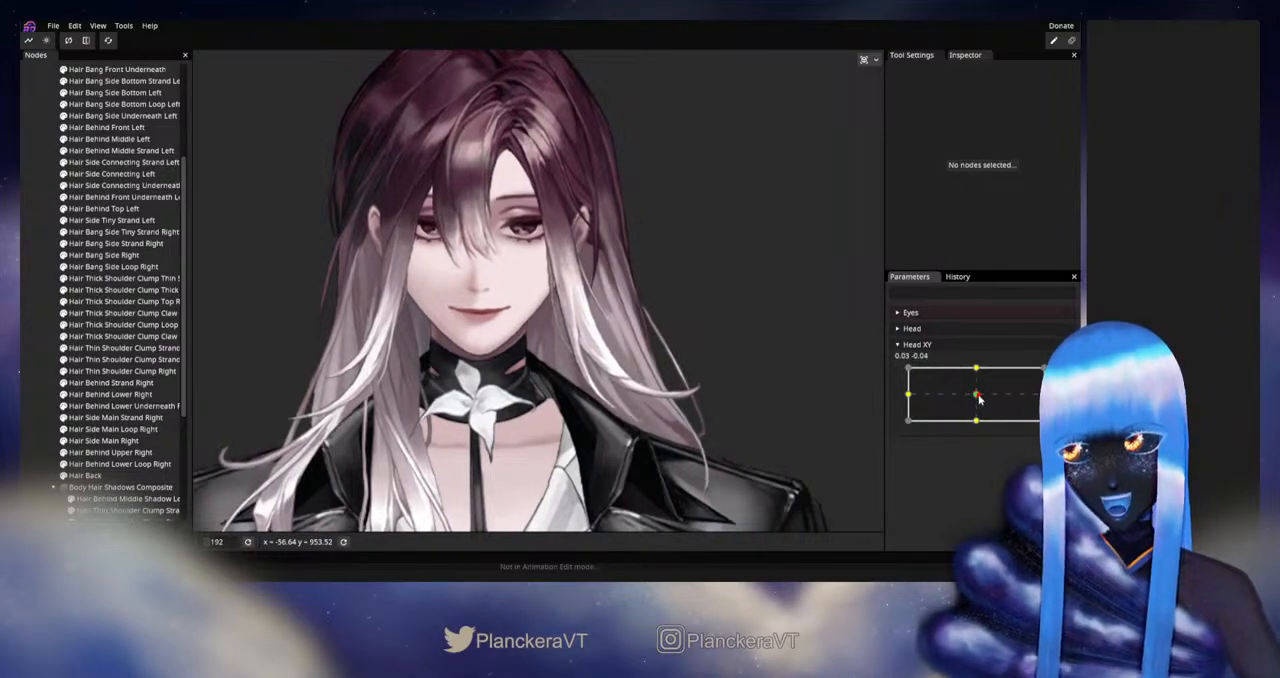
mouse_move(978, 396)
left_mouse_down()
mouse_move(977, 376)
mouse_move(977, 395)
left_mouse_up()
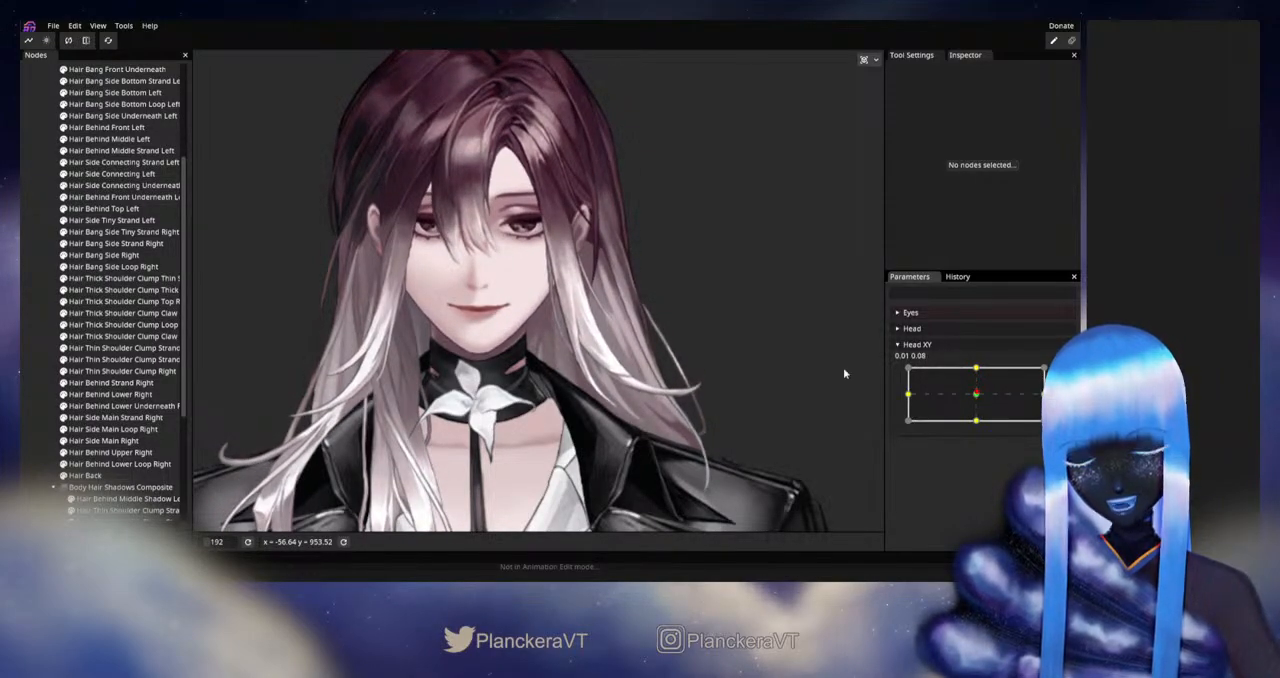
Step: Hide Hair Bang Side Bottom Left, its Strand and its Loop to expose the left hair behind them
scroll(120, 255, "up", 2)
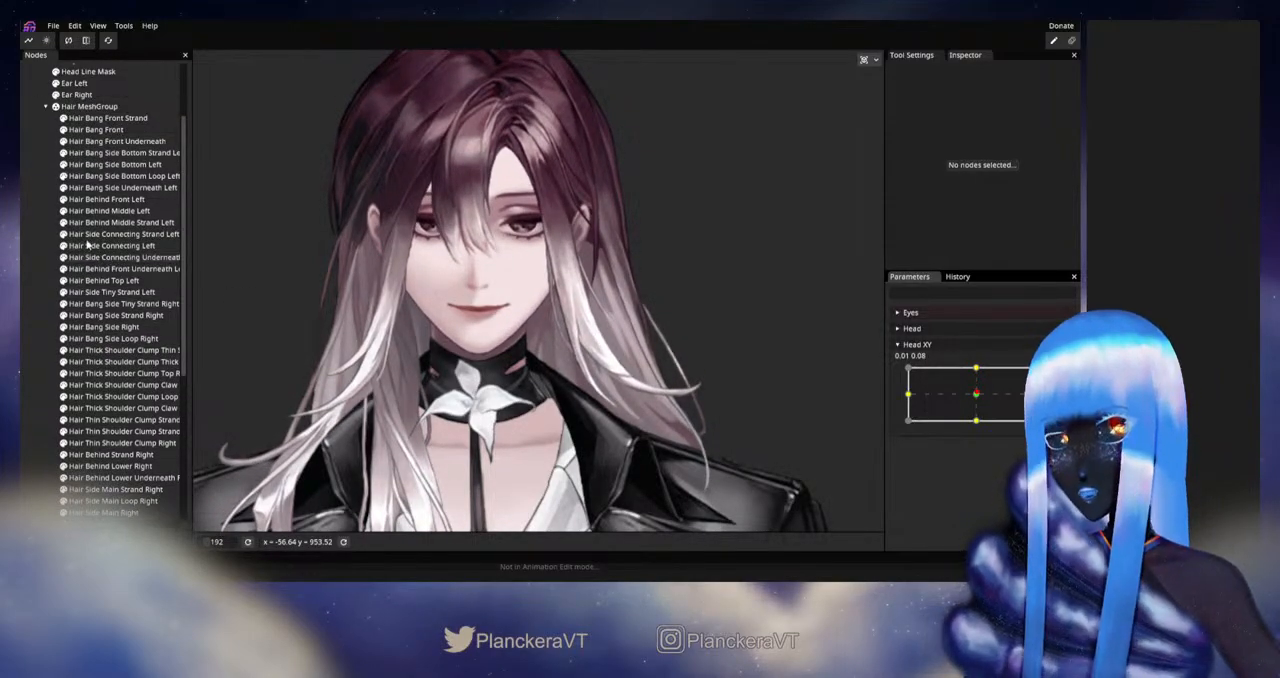
left_click(64, 165)
left_click_drag(298, 287, 238, 267)
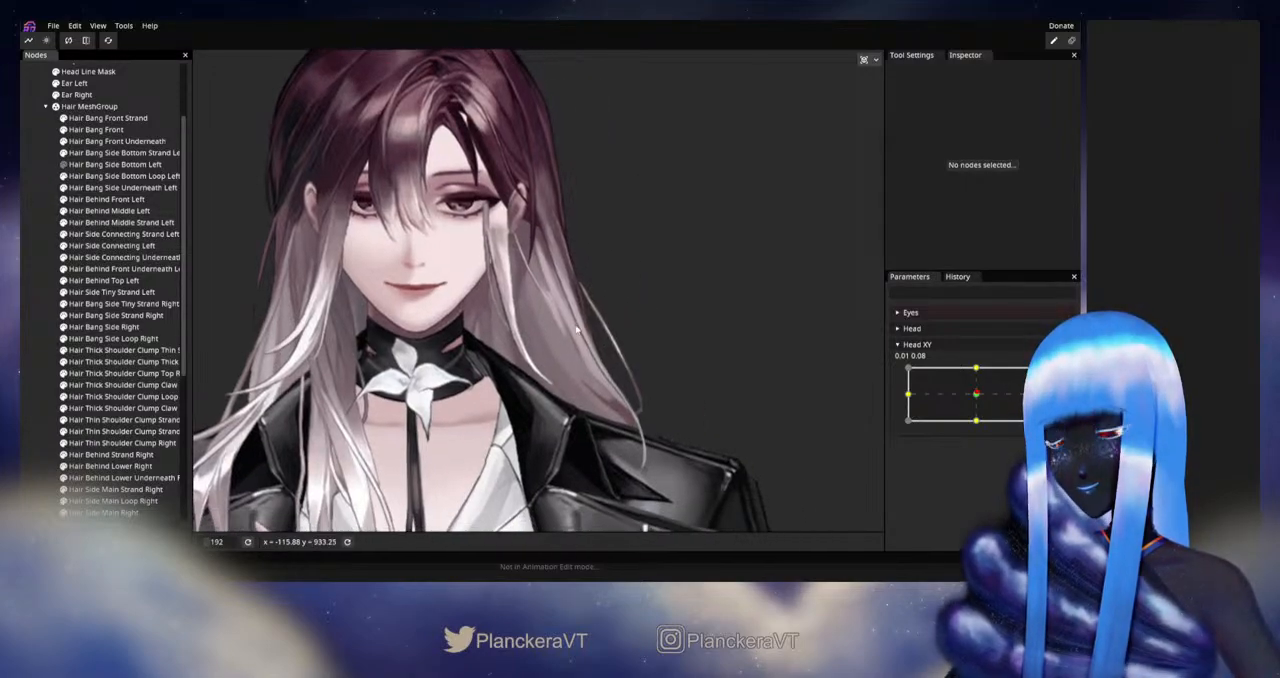
left_click(64, 153)
left_click_drag(735, 395, 660, 348)
scroll(639, 345, "up", 5)
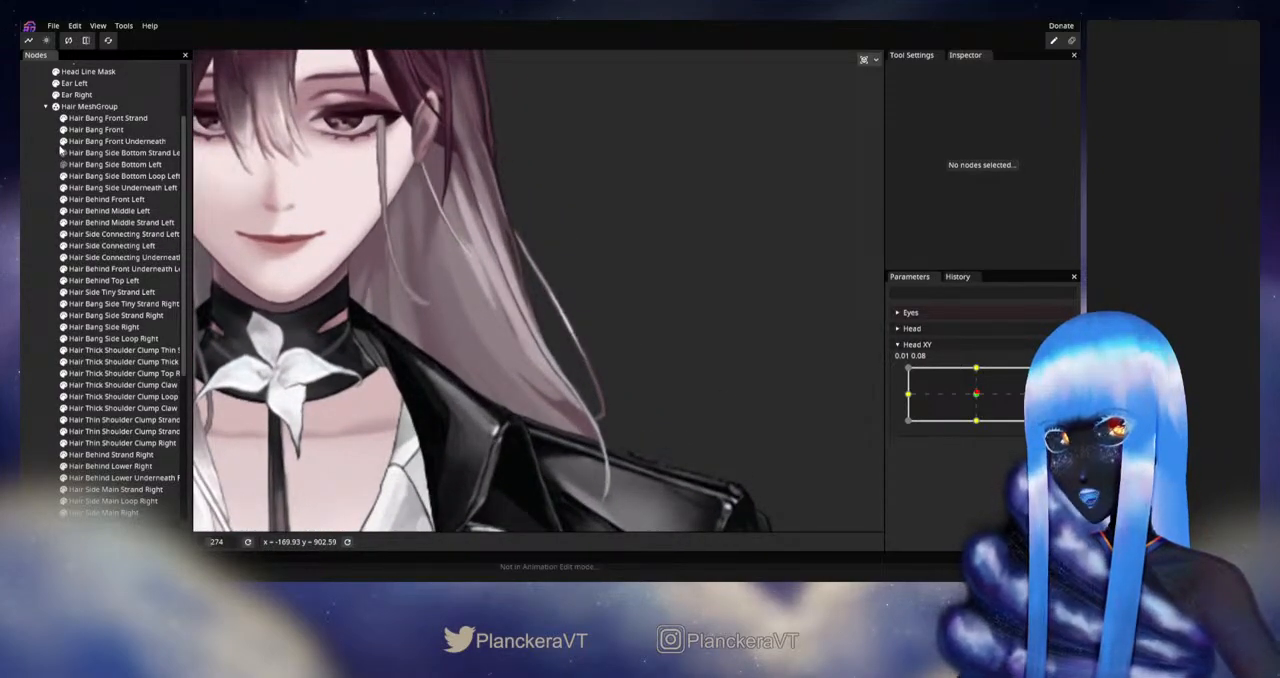
left_click(63, 176)
Step: Toggle the visibility of Hair Bang Side Underneath Left and Hair Behind Middle Strand Left to identify these left hair pieces
left_click(64, 187)
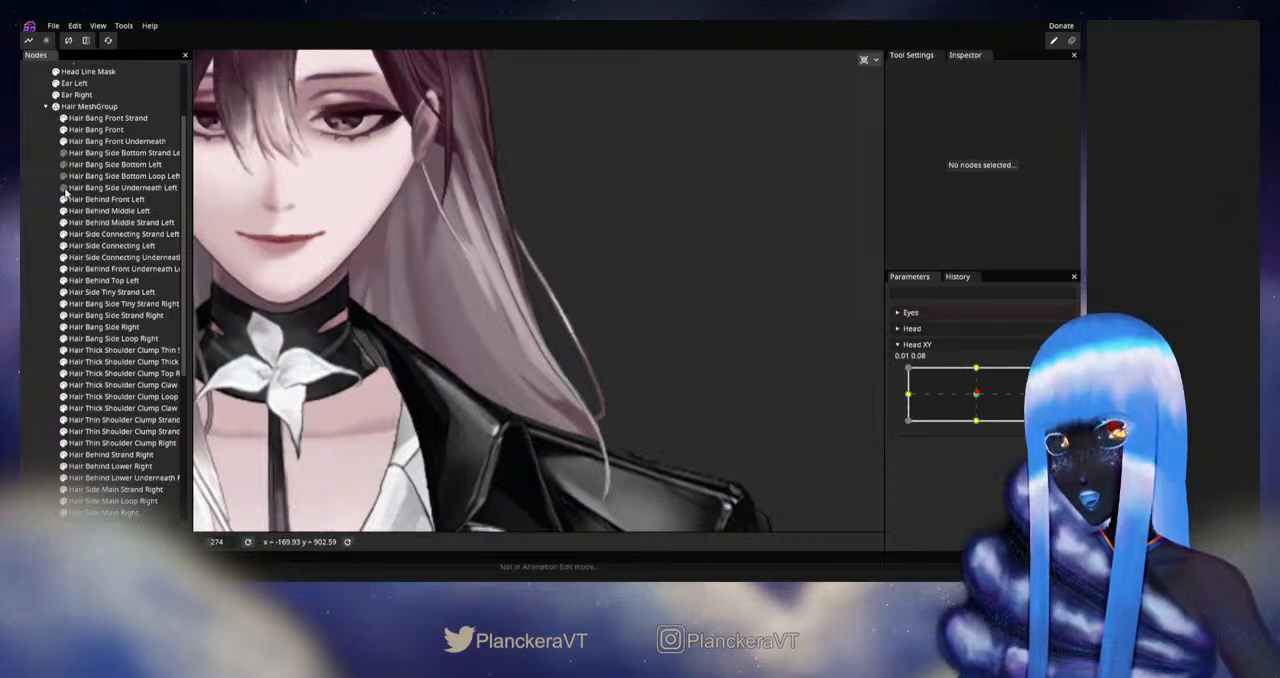
left_click(64, 188)
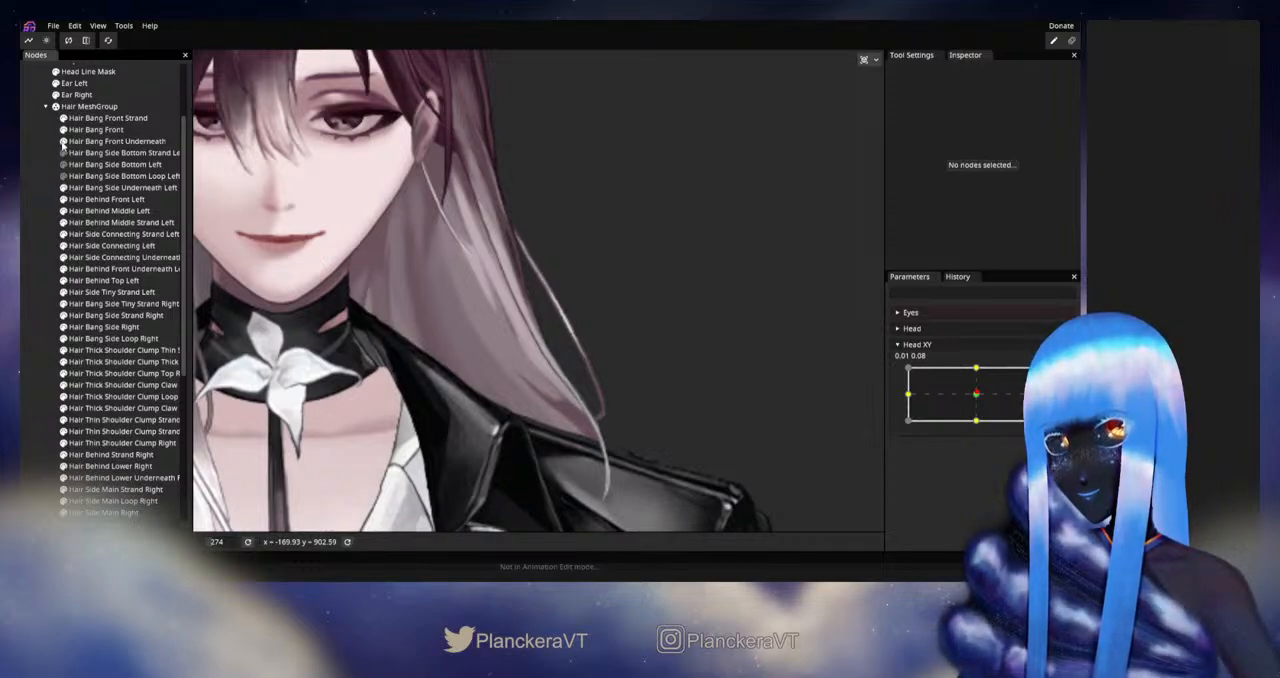
left_click(64, 223)
left_click(64, 223)
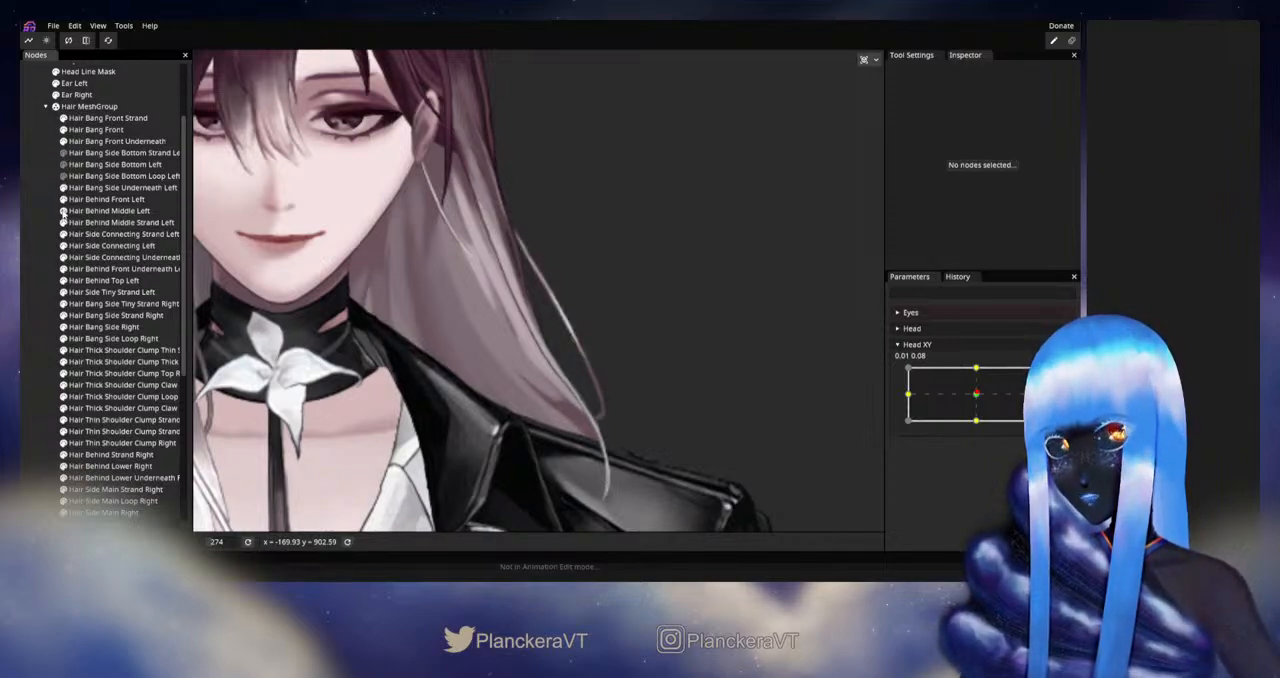
Step: Toggle the visibility of Hair Behind Middle Left, Hair Bang Side Underneath Left, Hair Behind Middle Strand Left and Hair Side Connecting Strand Left to identify each piece
left_click(64, 211)
left_click(64, 211)
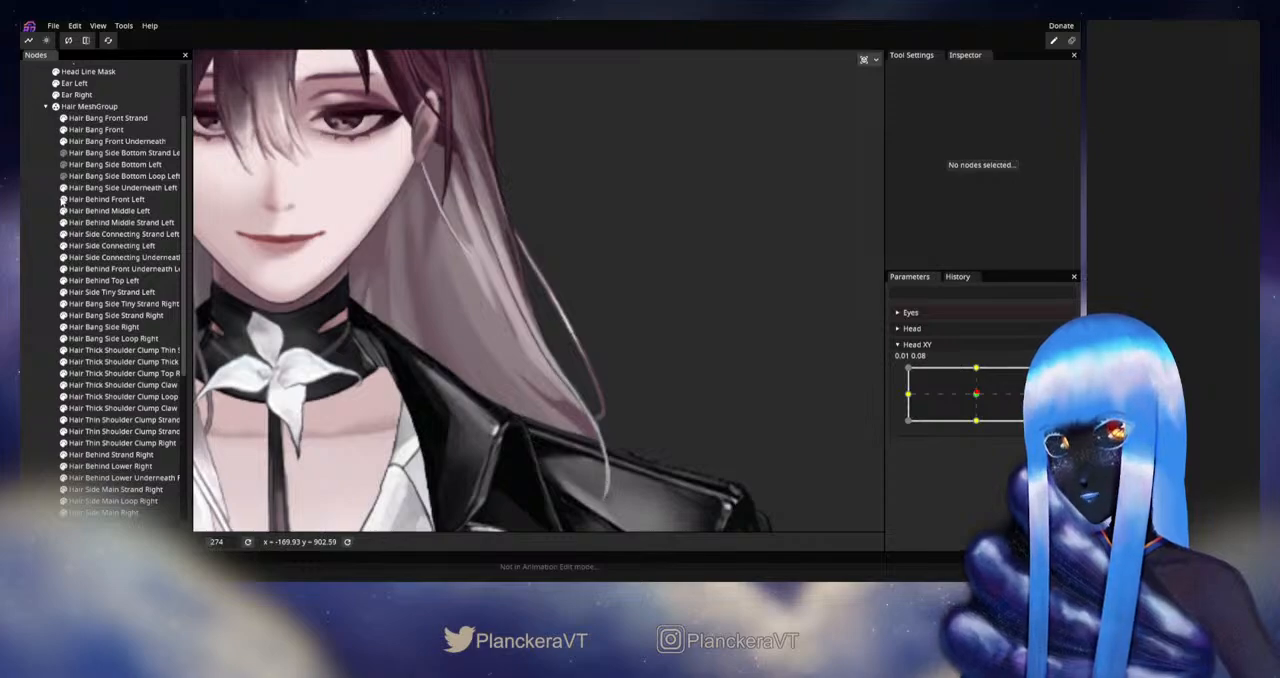
left_click(64, 188)
left_click(64, 188)
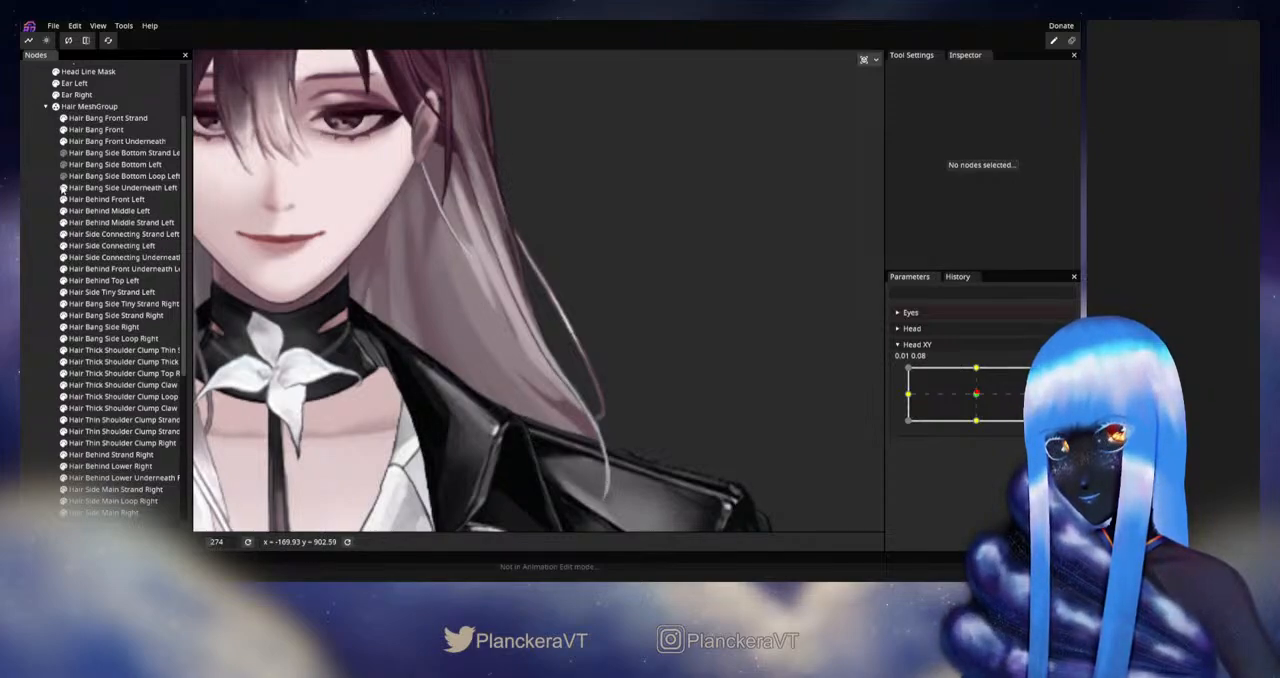
left_click(64, 223)
left_click(64, 223)
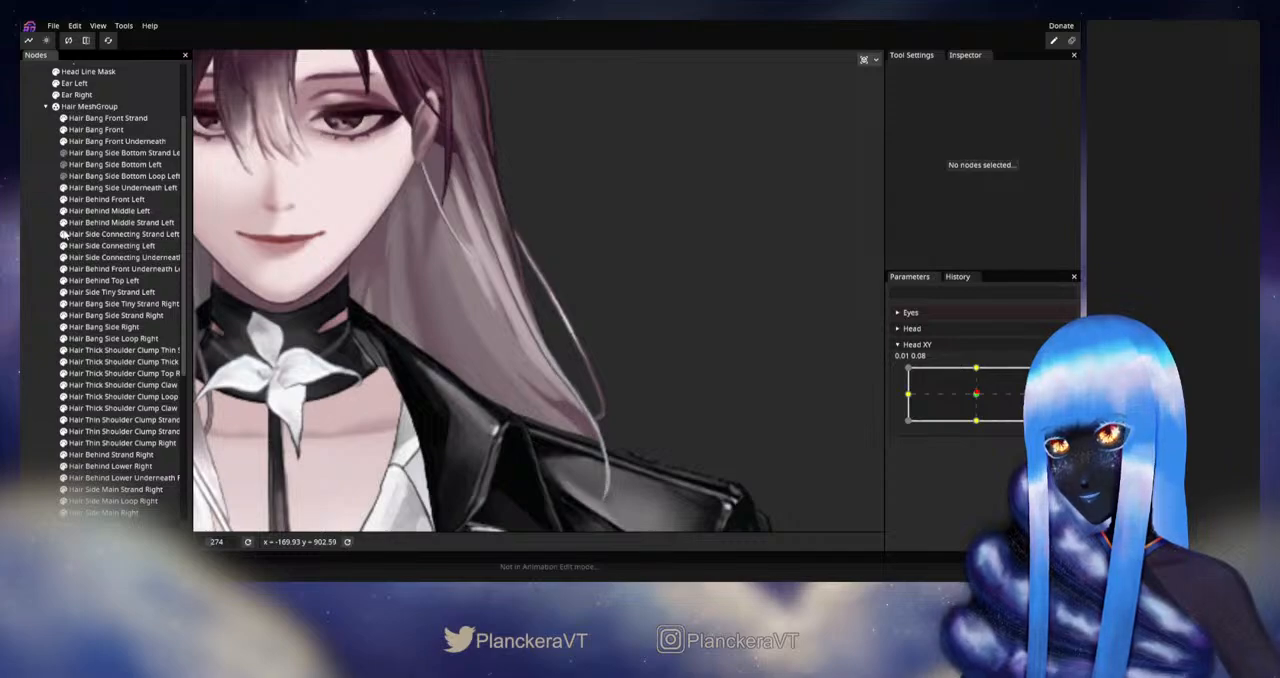
left_click(63, 234)
left_click(63, 234)
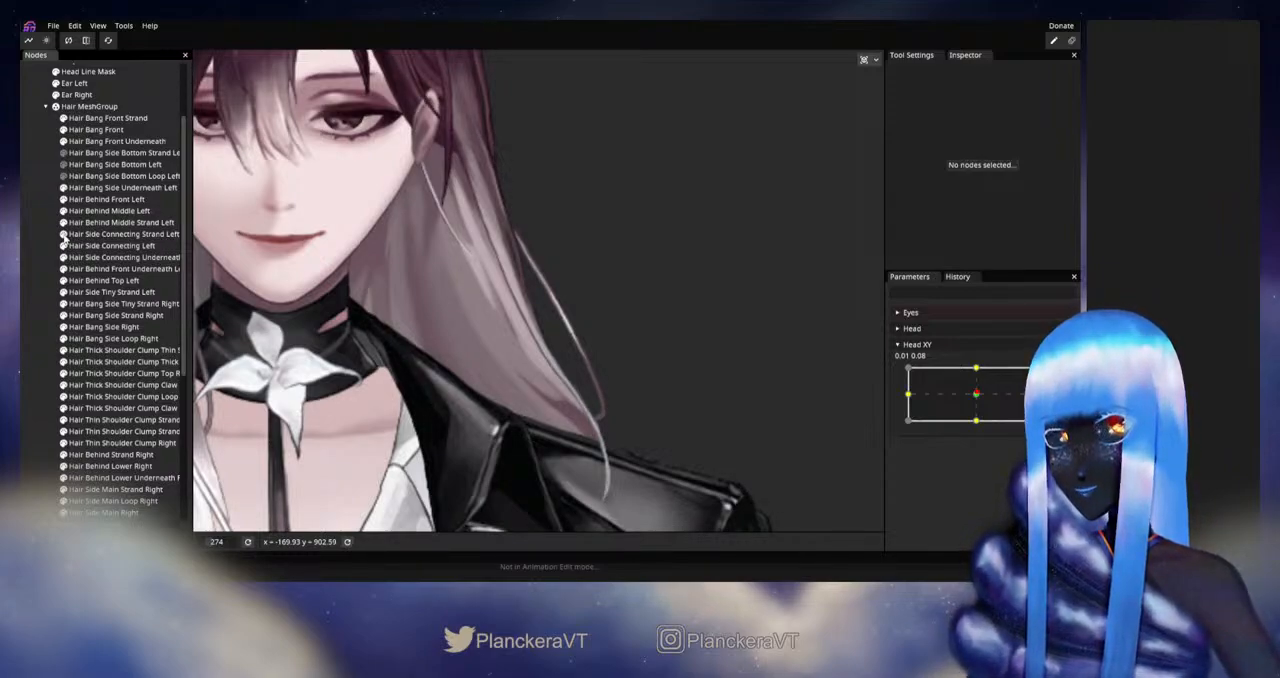
Step: Check which areas Hair Bang Front, Hair Bang Side Underneath Left, Hair Behind Front Left and Hair Behind Middle Left cover by toggling their visibility
left_click(61, 132)
left_click(61, 133)
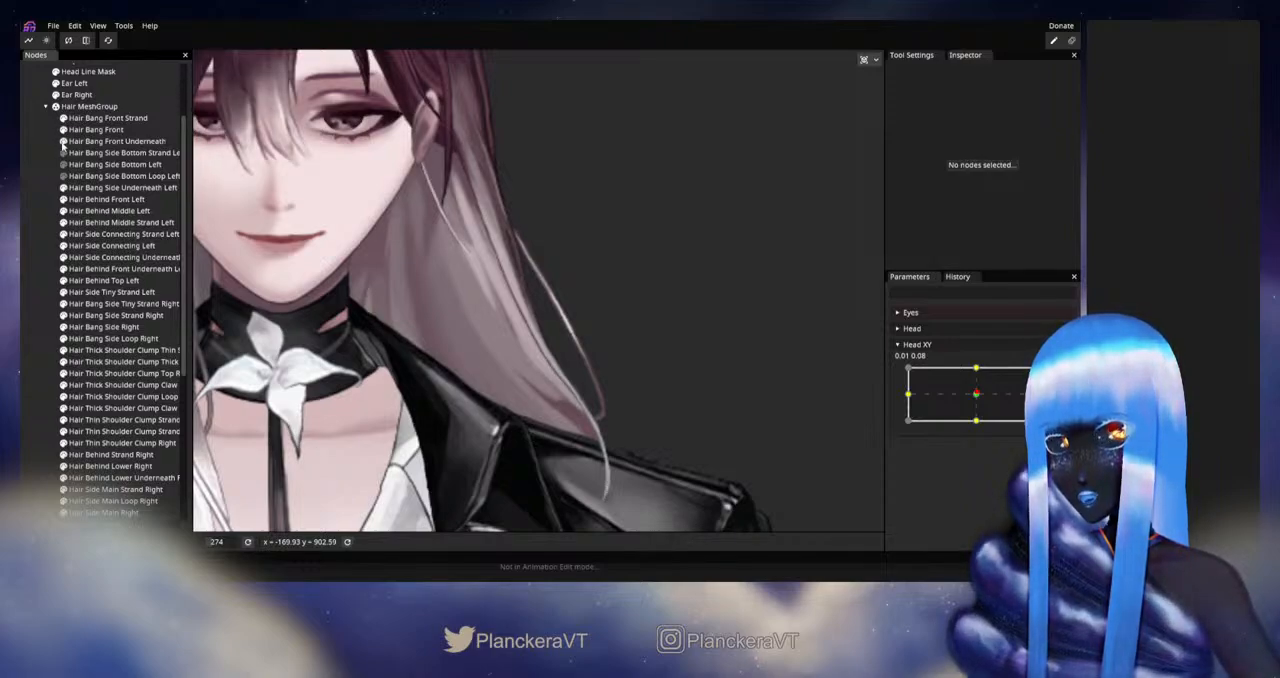
left_click(62, 189)
left_click(62, 190)
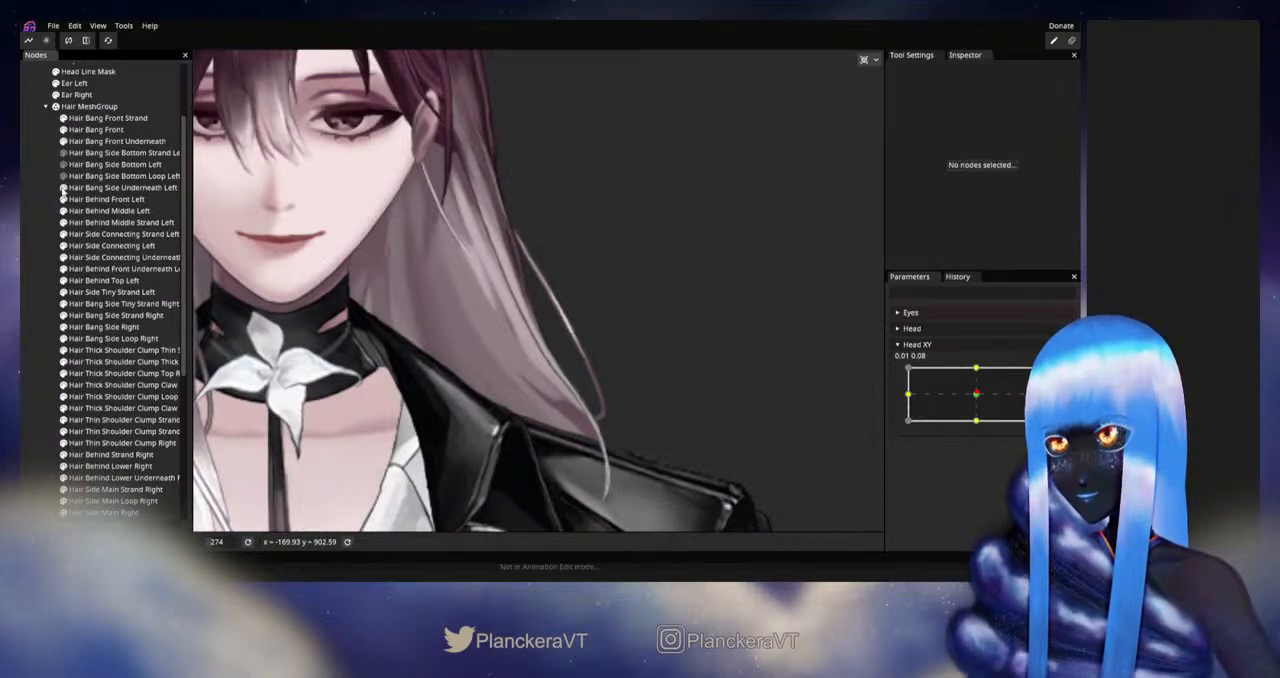
left_click(62, 200)
left_click(62, 200)
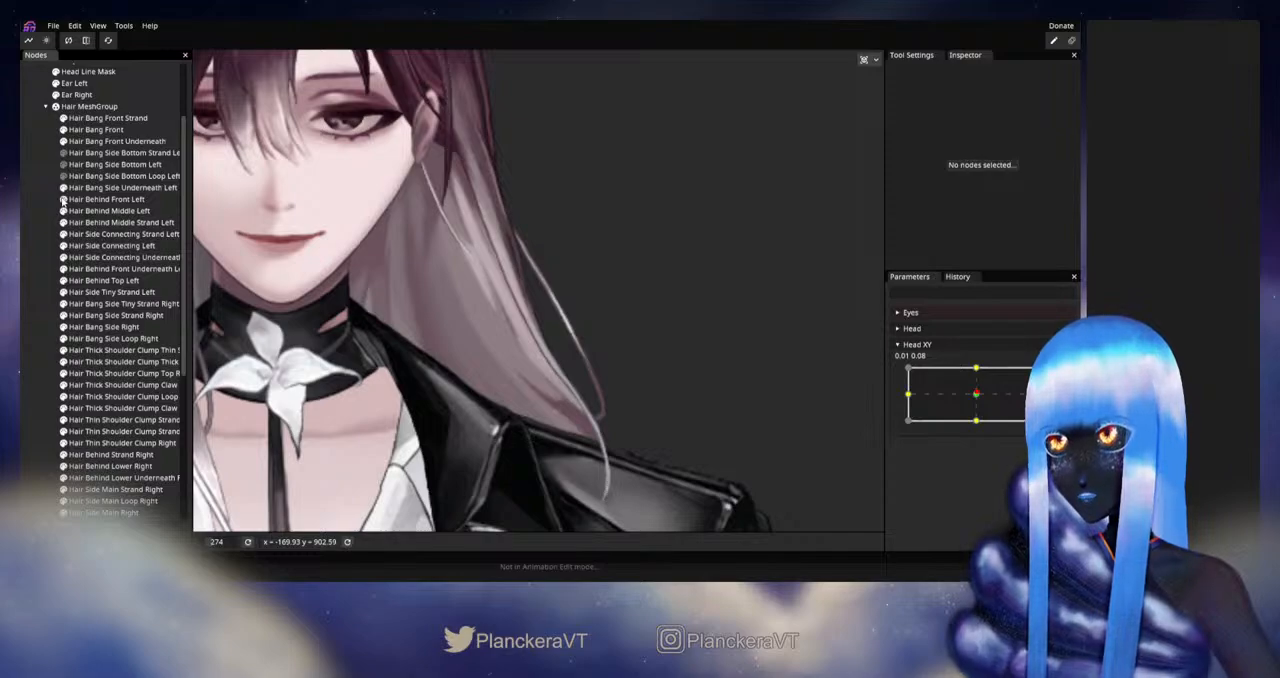
left_click(62, 211)
left_click(62, 212)
Step: Toggle the visibility of Hair Behind Middle Strand Left, Hair Side Connecting Strand Left and Hair Side Connecting Left to identify the pieces
left_click(64, 222)
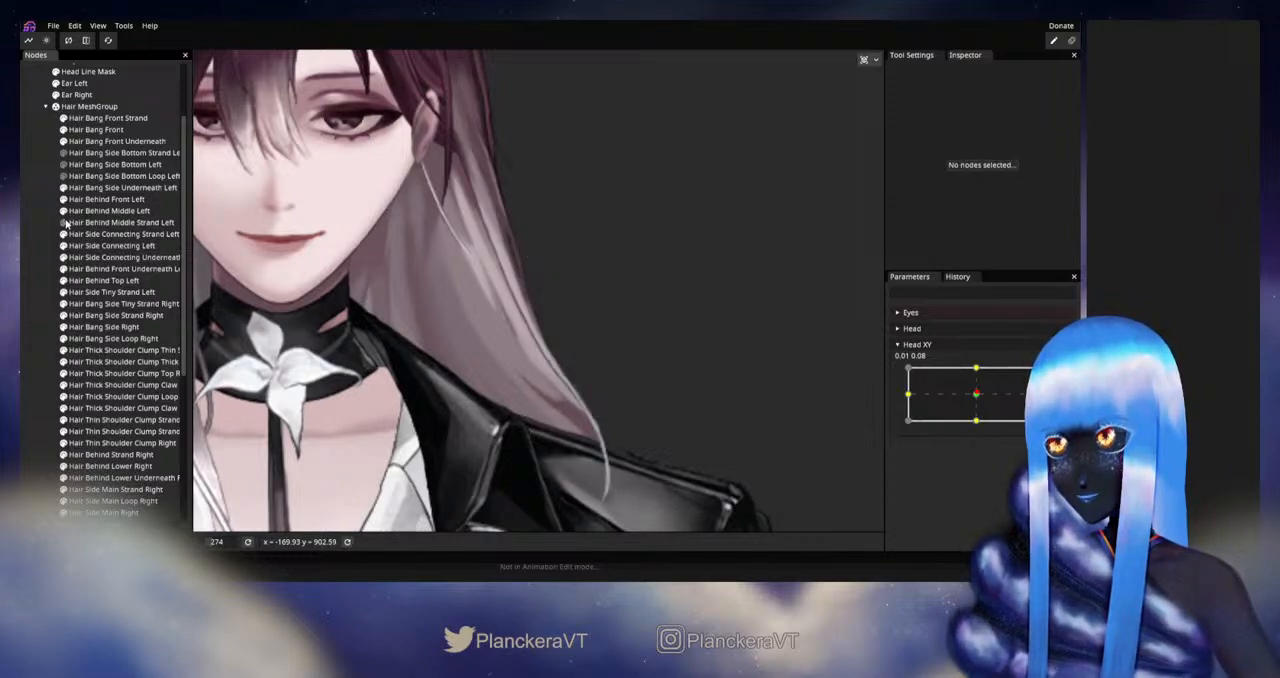
left_click(64, 223)
left_click(63, 234)
left_click(63, 235)
left_click(62, 245)
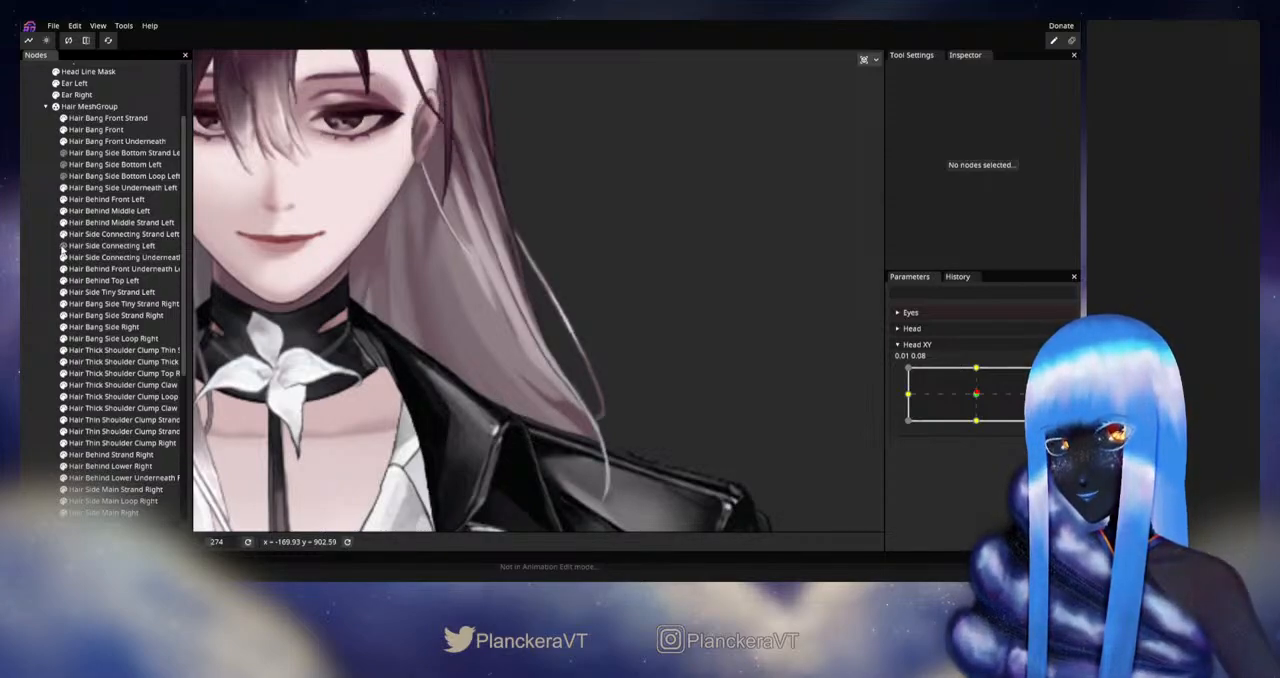
left_click(62, 246)
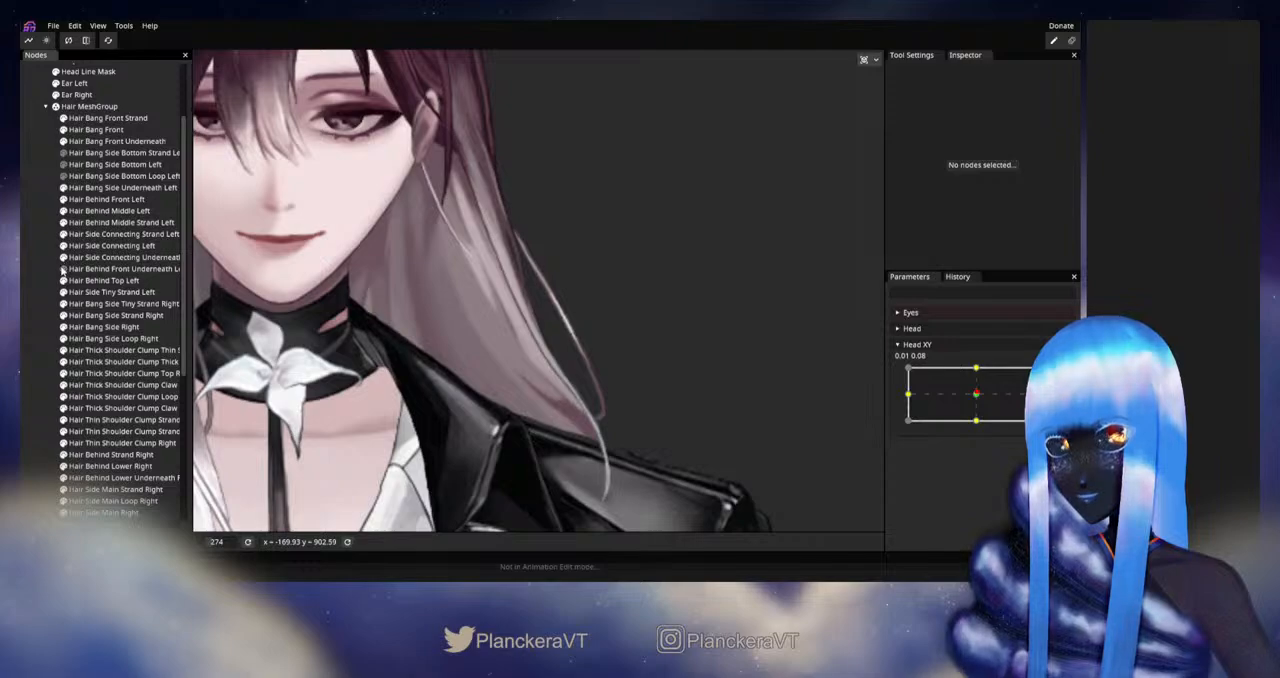
Step: Check Hair Behind Top Left, then hide Hair Side Tiny Strand Left and Hair Behind Front Left
left_click(63, 280)
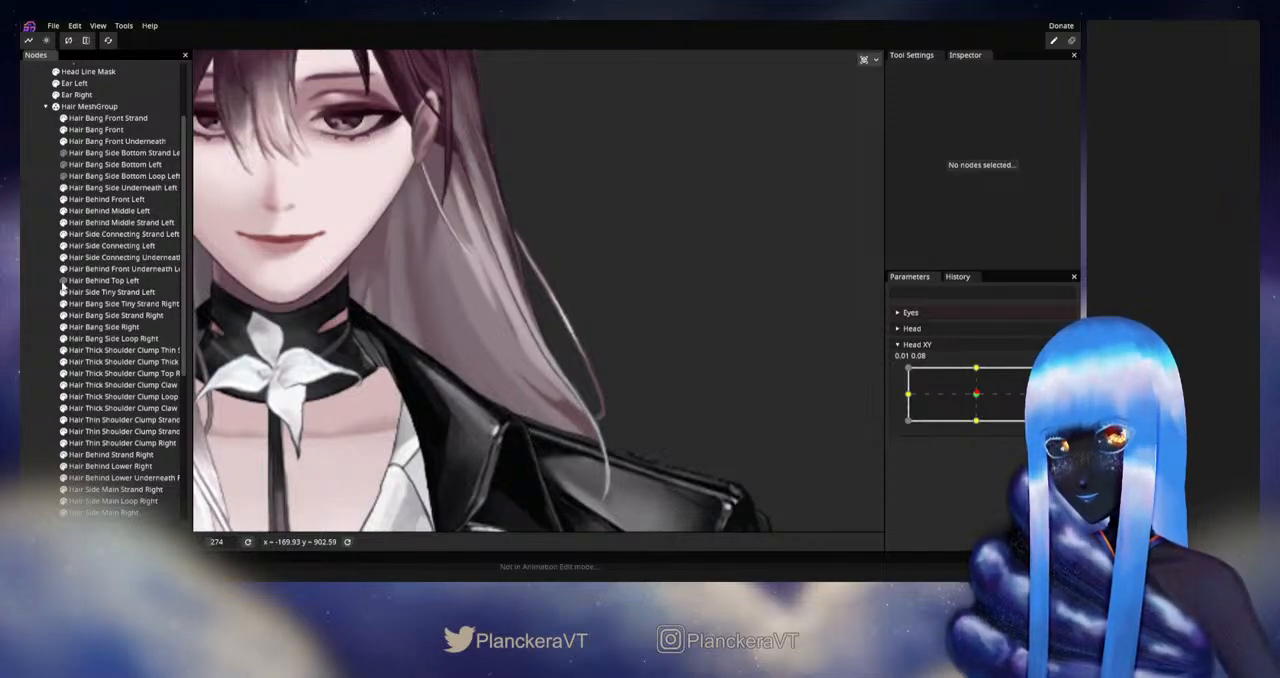
left_click(63, 281)
left_click(63, 292)
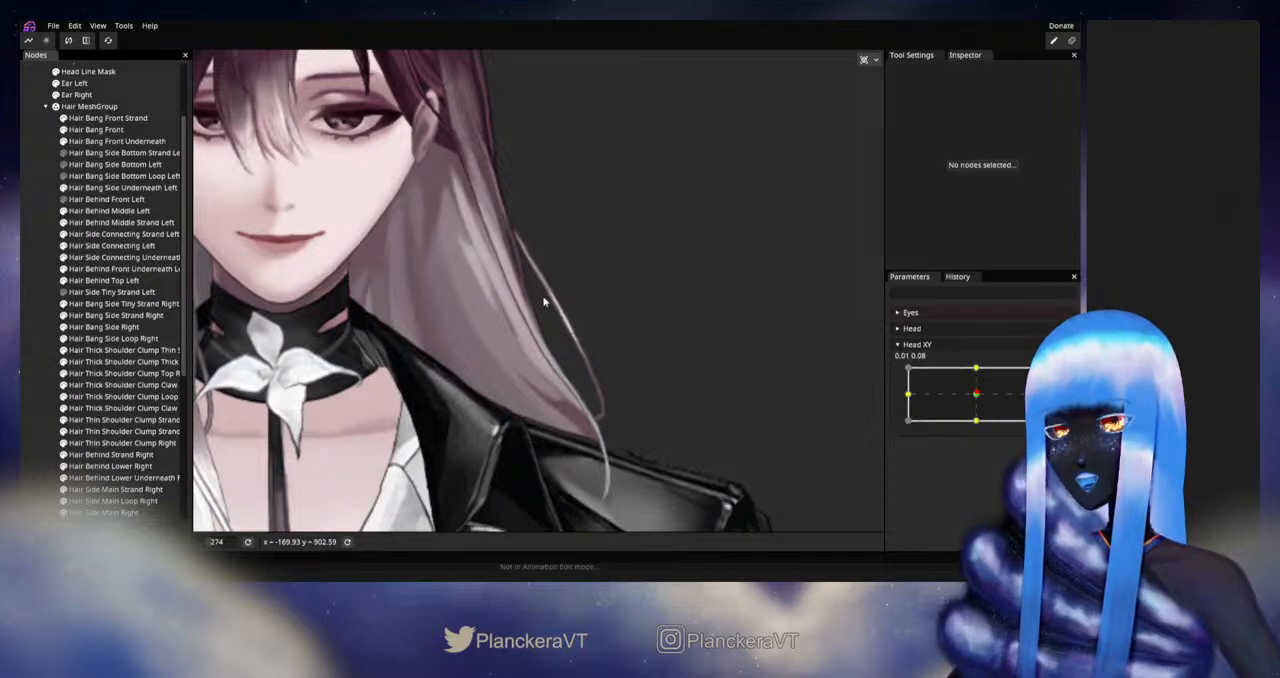
Step: Set Head XY to about 0.00, -0.06 and examine the exposed hair on the character's left side
scroll(543, 301, "up", 5)
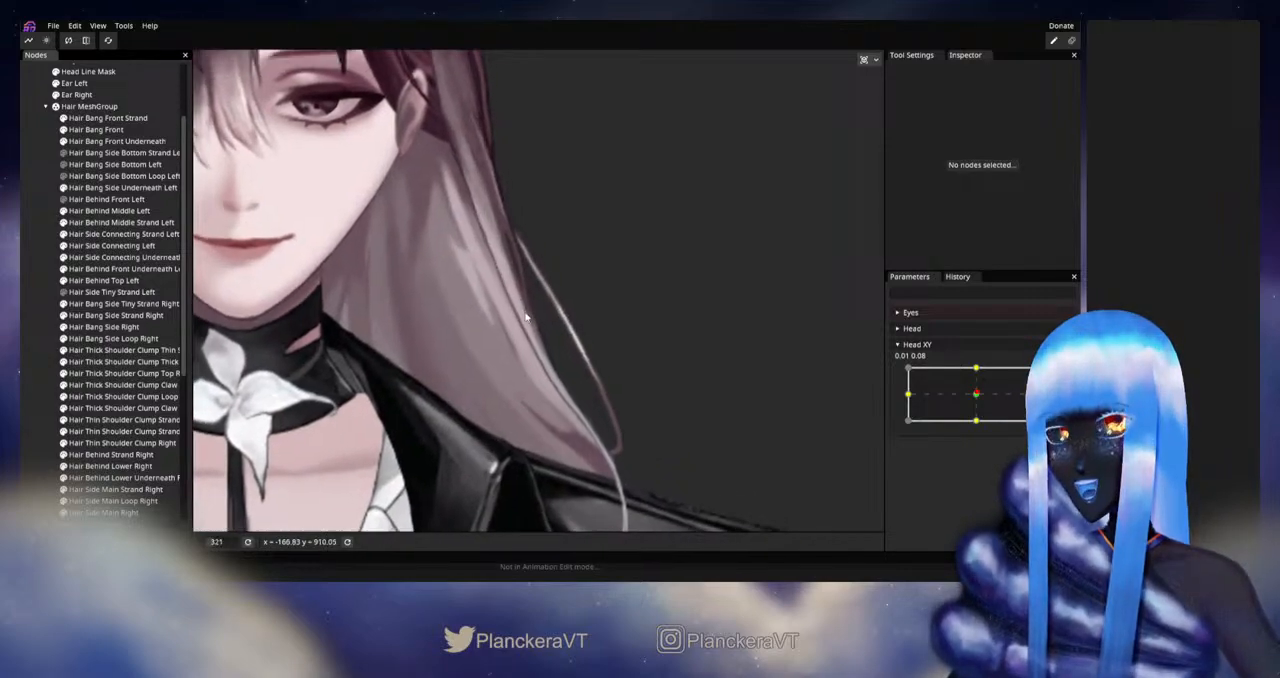
scroll(525, 317, "up", 2)
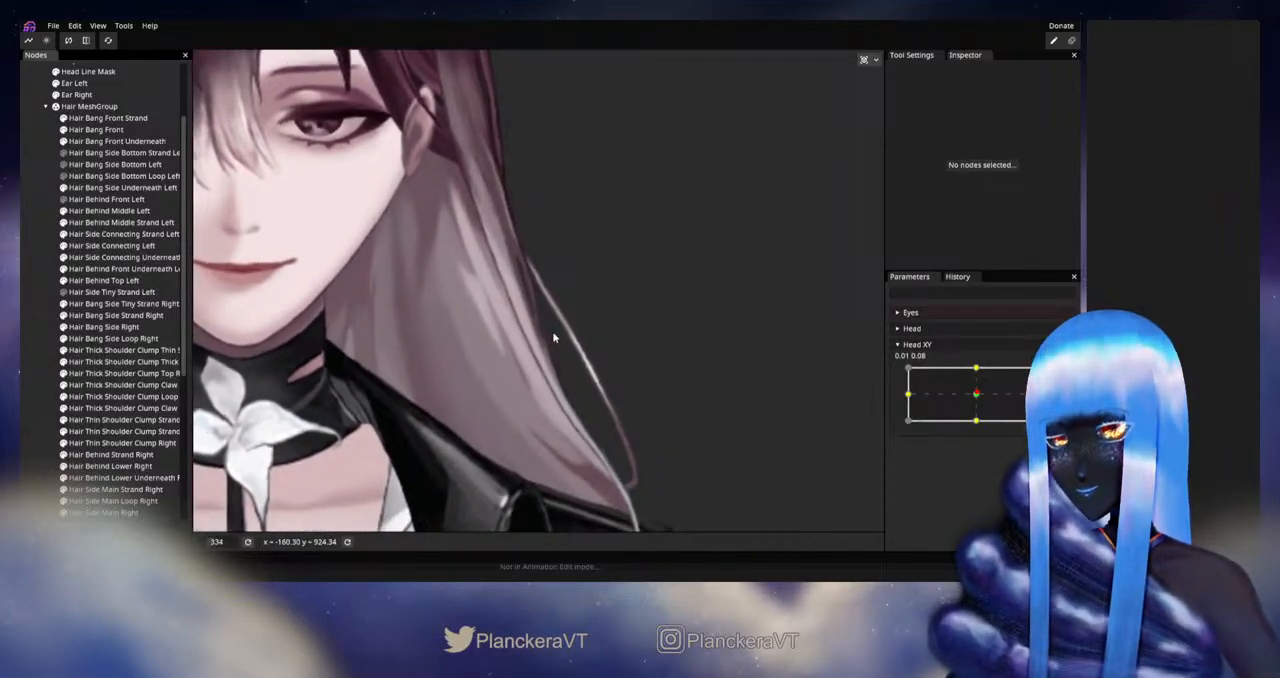
scroll(553, 337, "up", 2)
mouse_move(976, 394)
left_mouse_down()
mouse_move(976, 370)
mouse_move(977, 399)
left_mouse_up()
left_click_drag(413, 209, 503, 392)
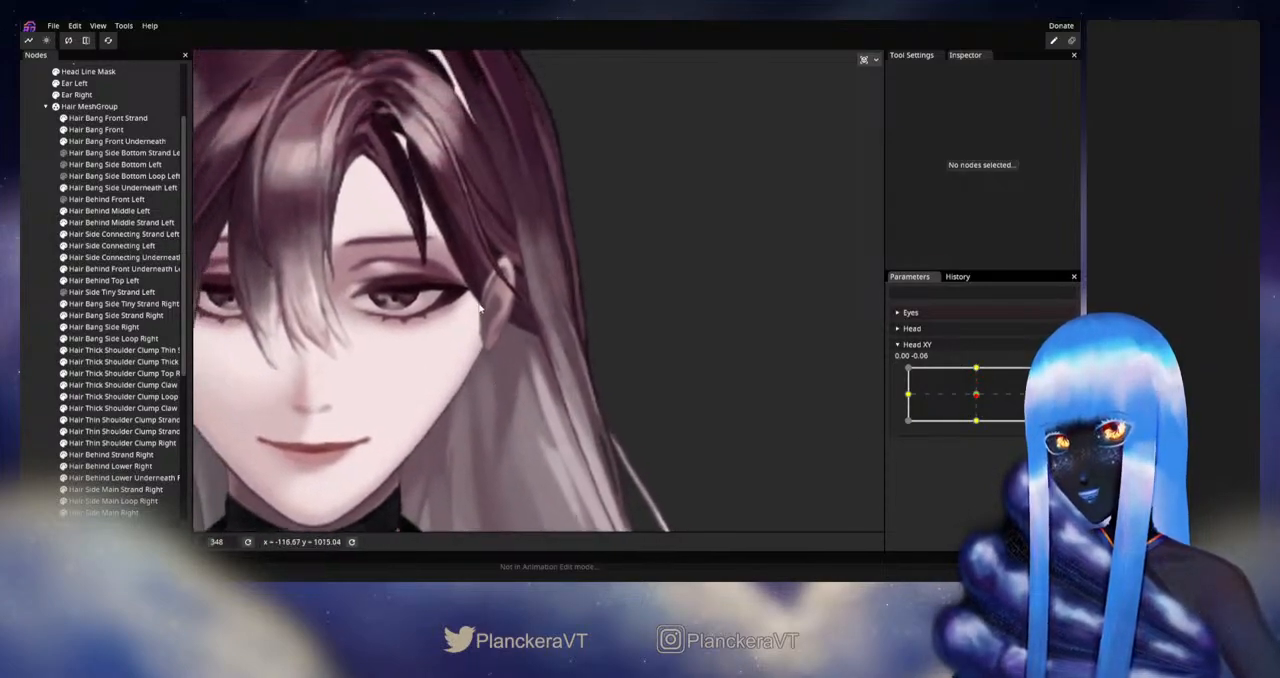
scroll(529, 340, "down", 3)
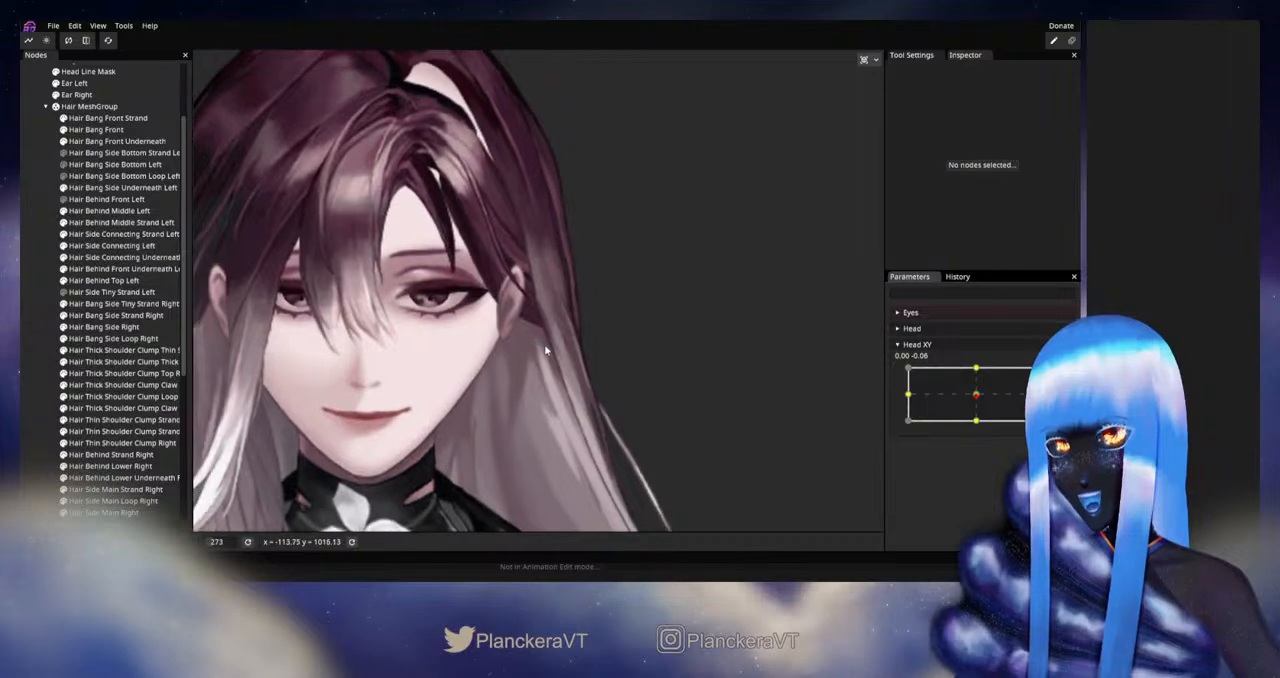
left_click_drag(546, 343, 621, 355)
scroll(621, 356, "down", 1)
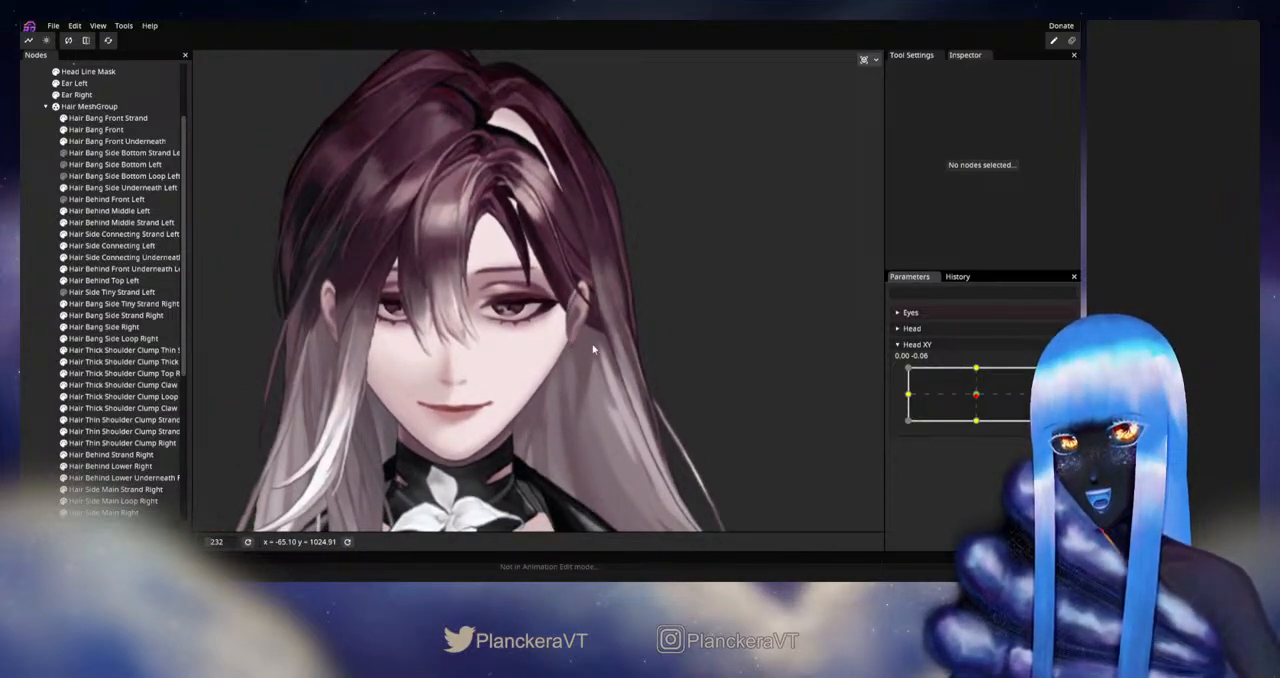
scroll(577, 363, "up", 3)
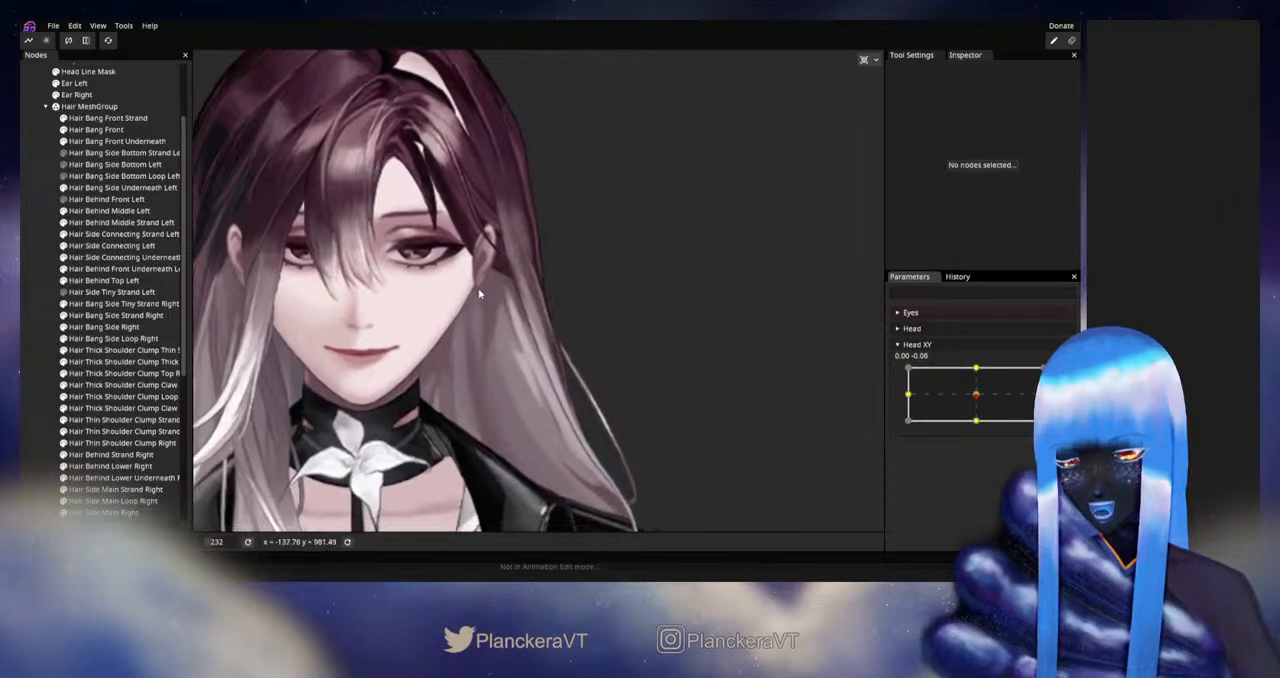
left_click_drag(545, 398, 600, 389)
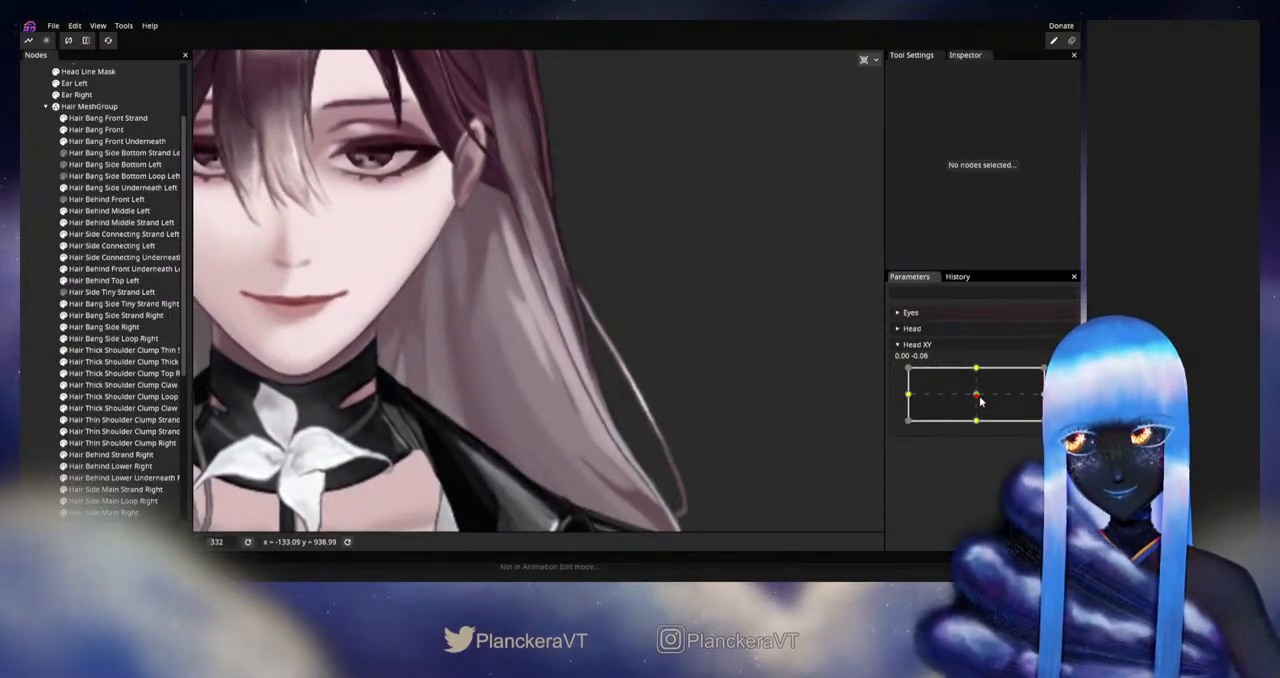
Step: Set Head XY to the upward pose at 0.00, 1.00 and arm the parameter for editing
left_click_drag(977, 400, 982, 370)
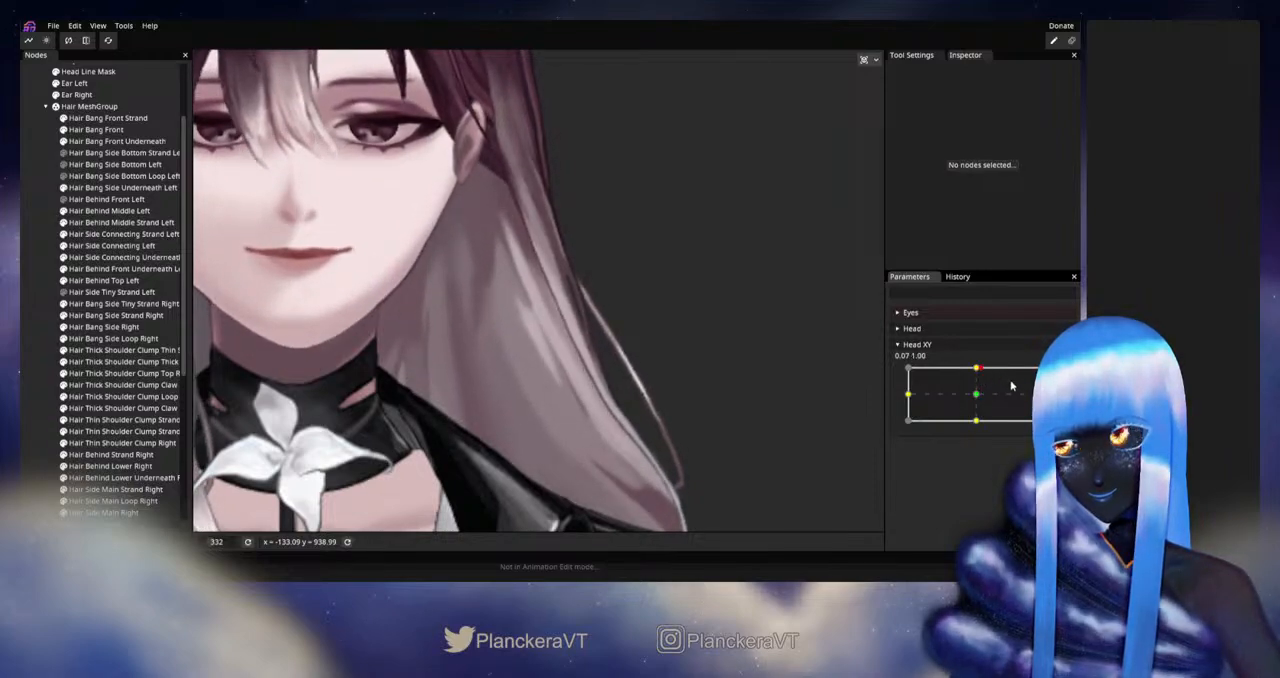
left_click(976, 370)
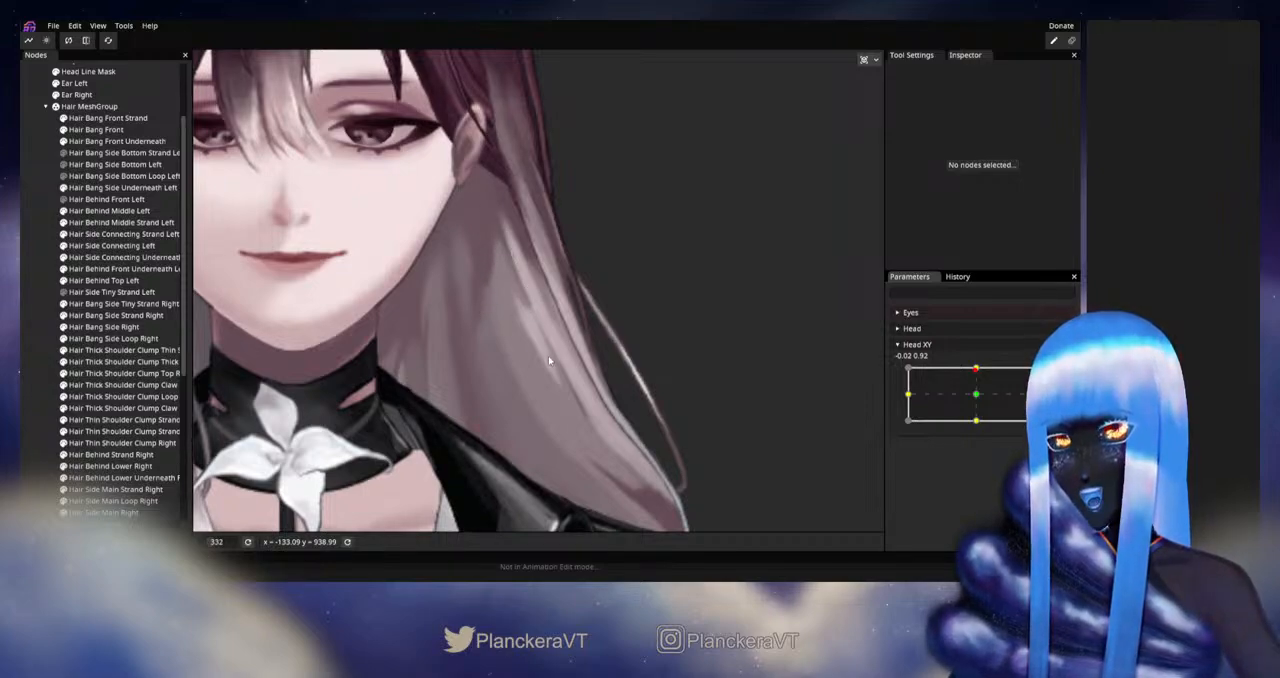
left_click(976, 372)
mouse_move(977, 372)
left_mouse_down()
mouse_move(978, 398)
mouse_move(976, 369)
left_mouse_up()
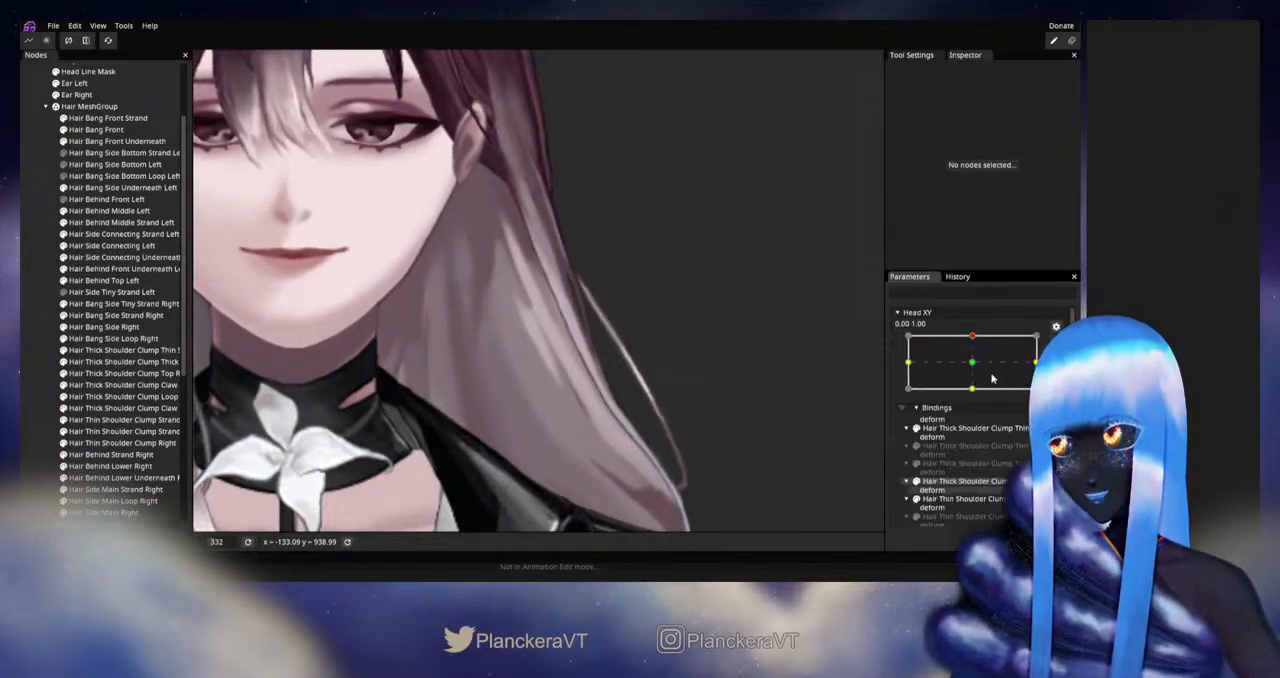
Step: Select Hair Back and adjust its inner mesh vertices below the character's left ear for the upward pose
scroll(123, 441, "down", 3)
left_click(123, 441)
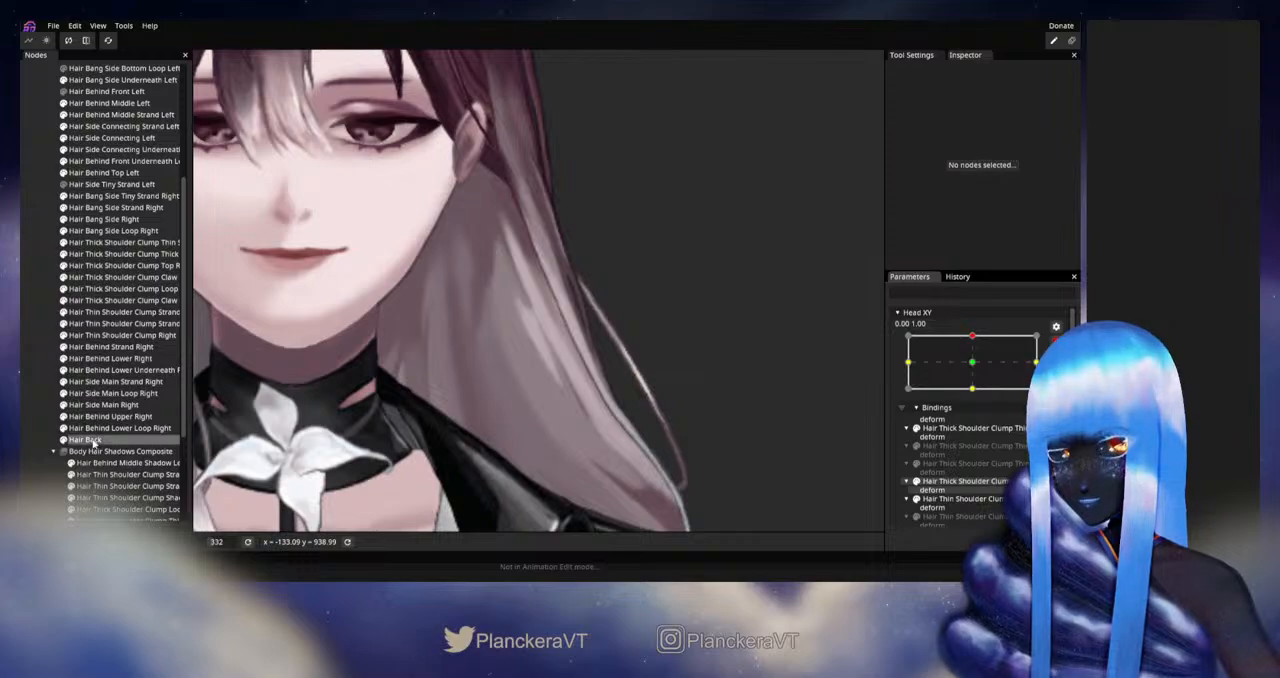
scroll(447, 345, "up", 2)
left_click_drag(447, 344, 449, 345)
left_click_drag(498, 306, 502, 310)
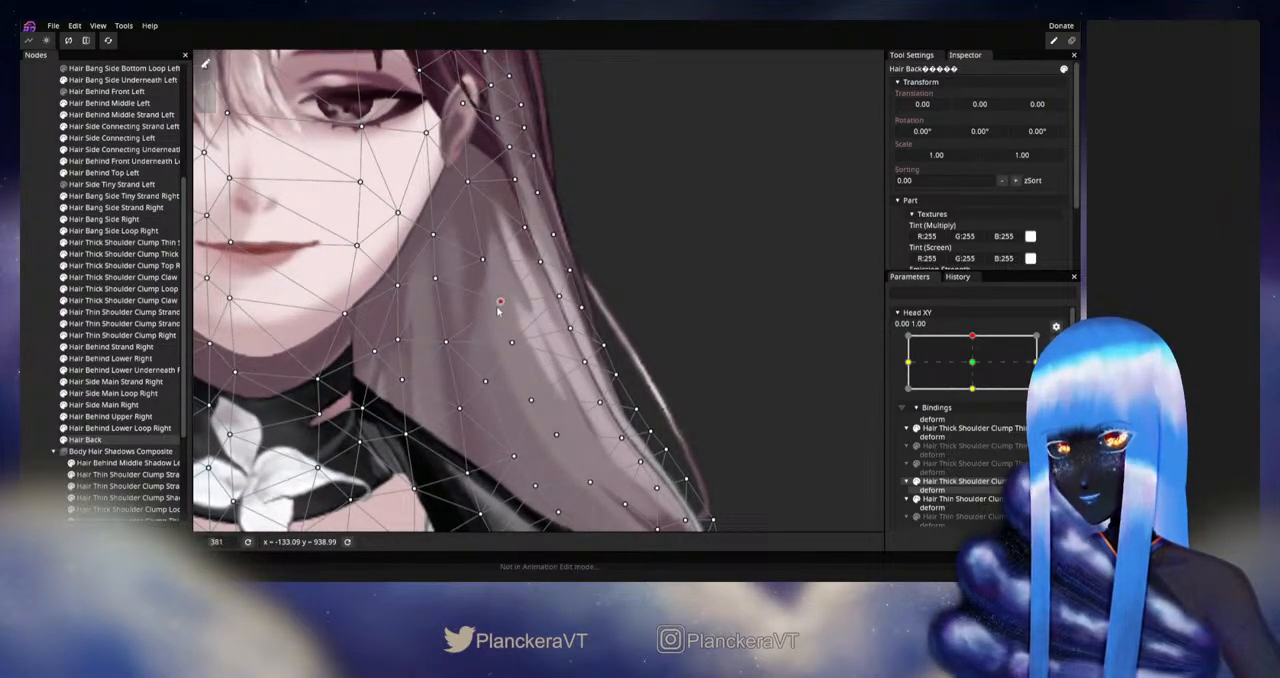
left_click(436, 279)
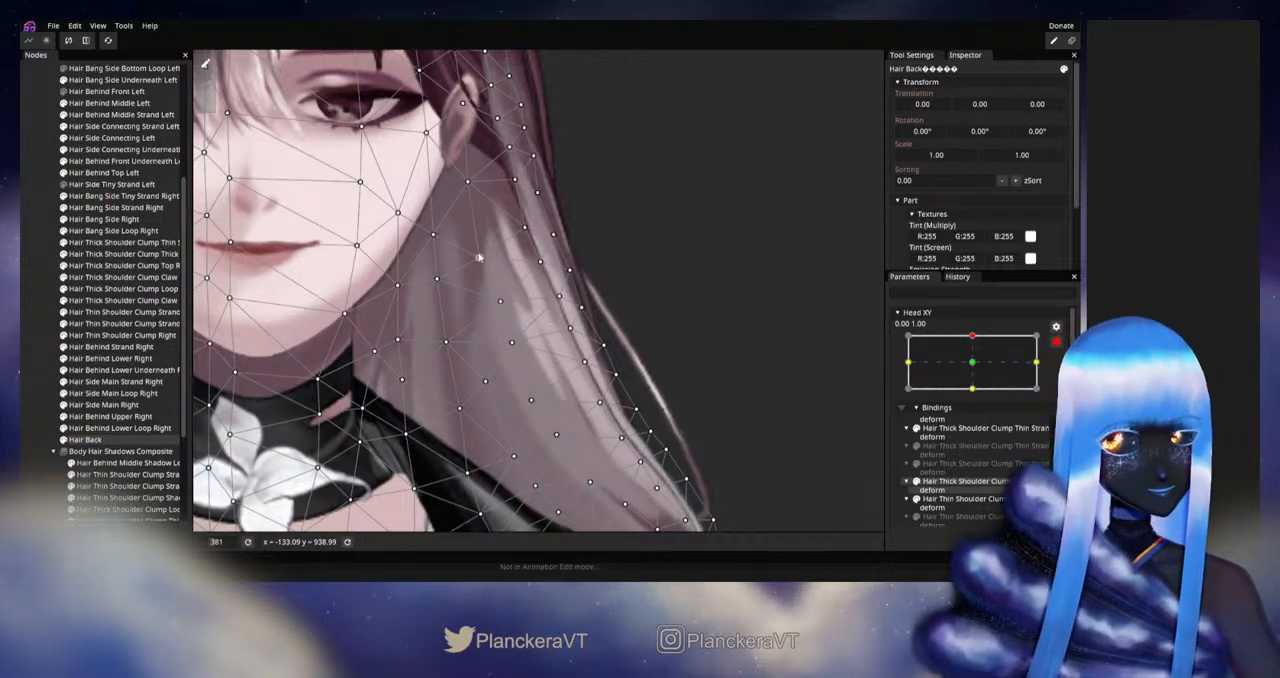
left_click(479, 257)
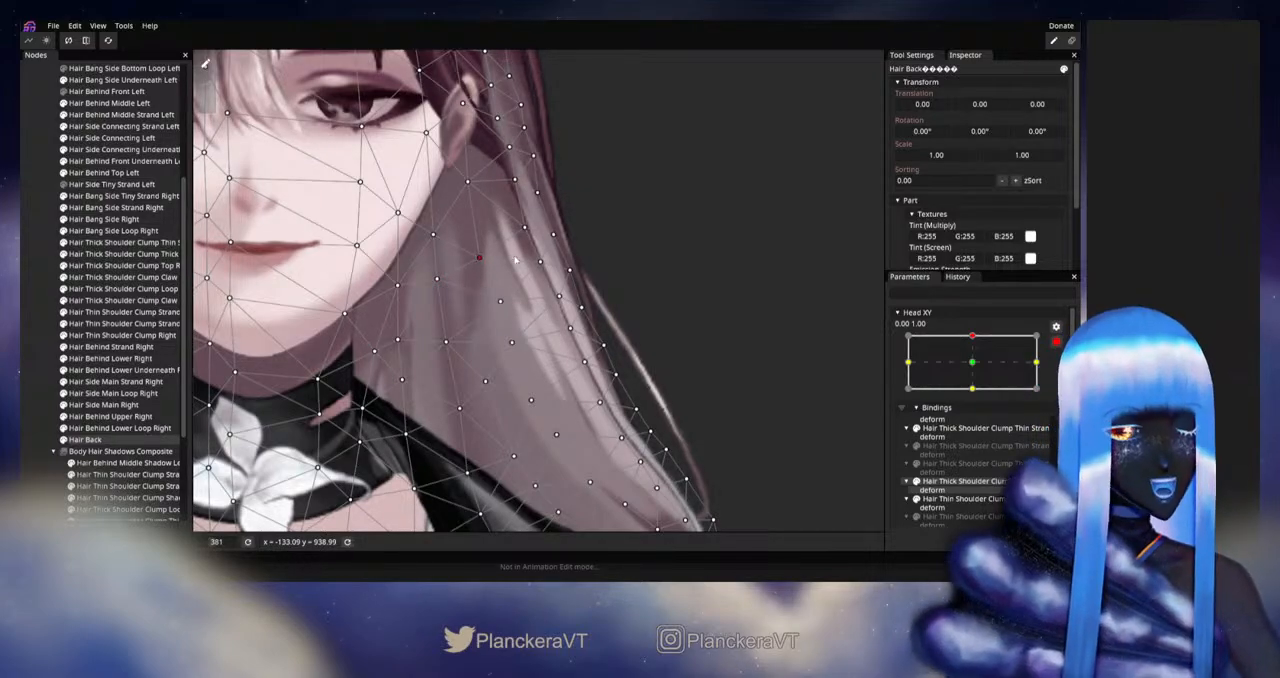
left_click_drag(490, 301, 501, 312)
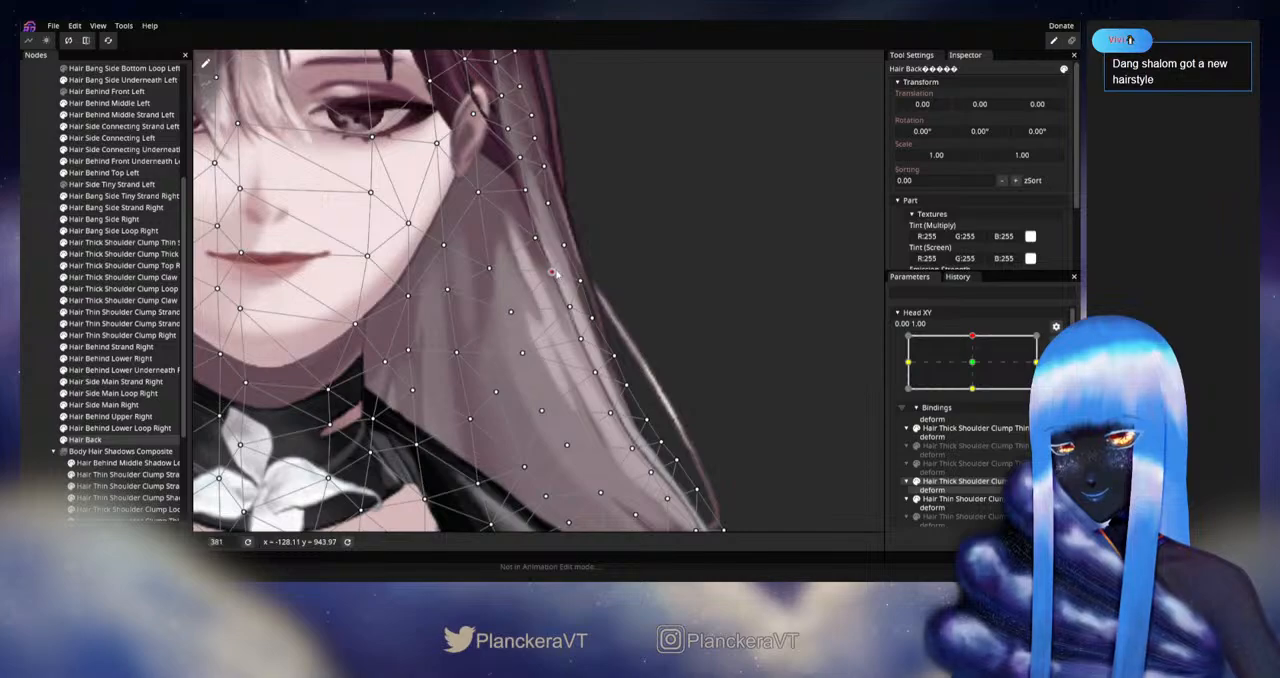
Step: Deselect Hair Back and examine the left side hair in the upward pose for remaining distortion
scroll(656, 340, "down", 5)
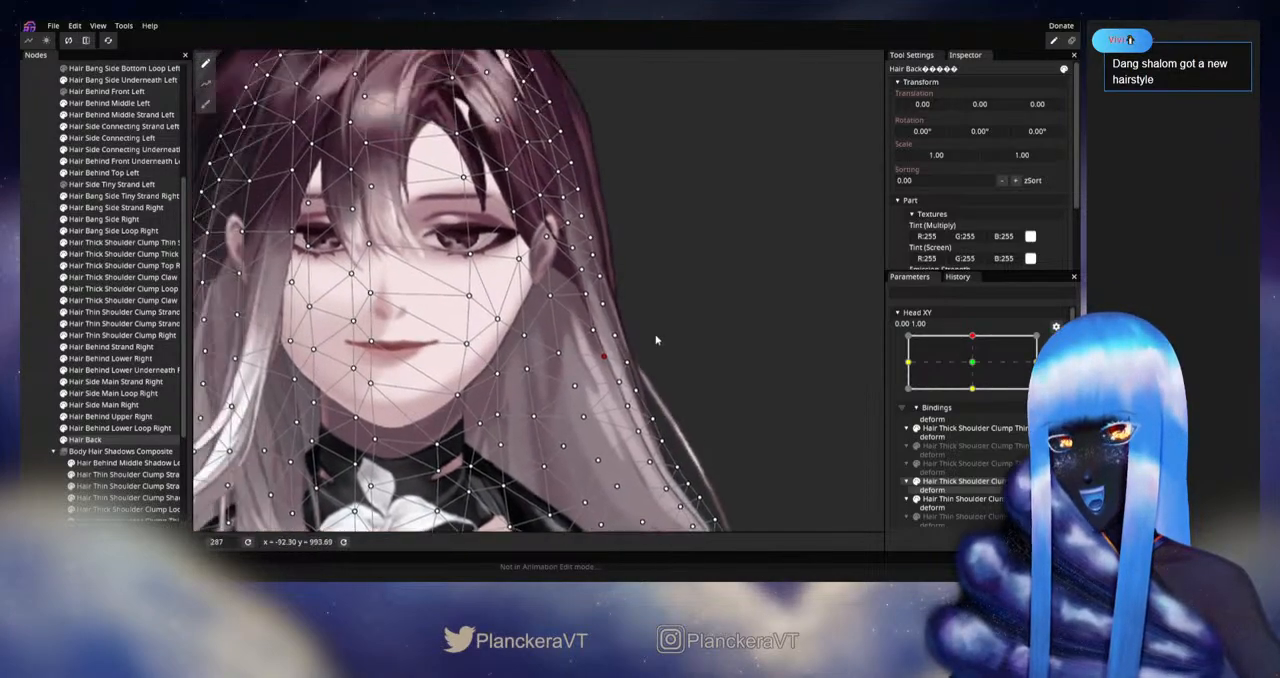
scroll(656, 340, "down", 4)
left_click_drag(671, 333, 688, 360)
left_click(24, 350)
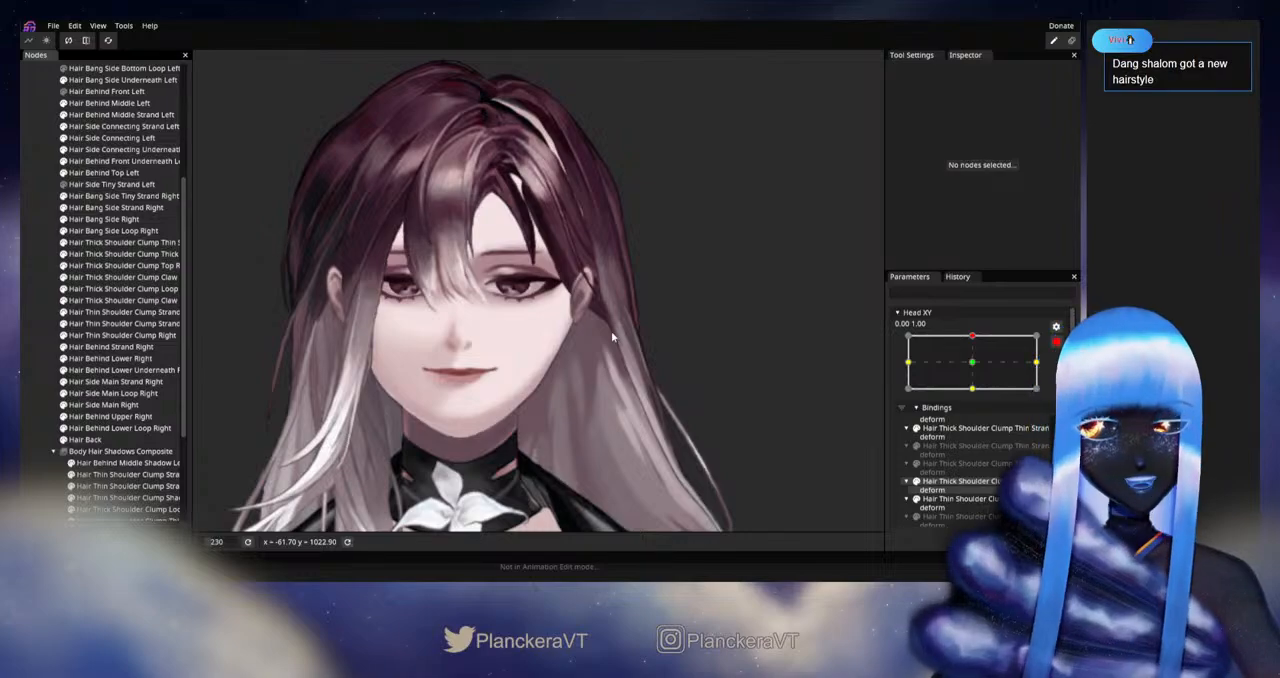
scroll(590, 288, "up", 5)
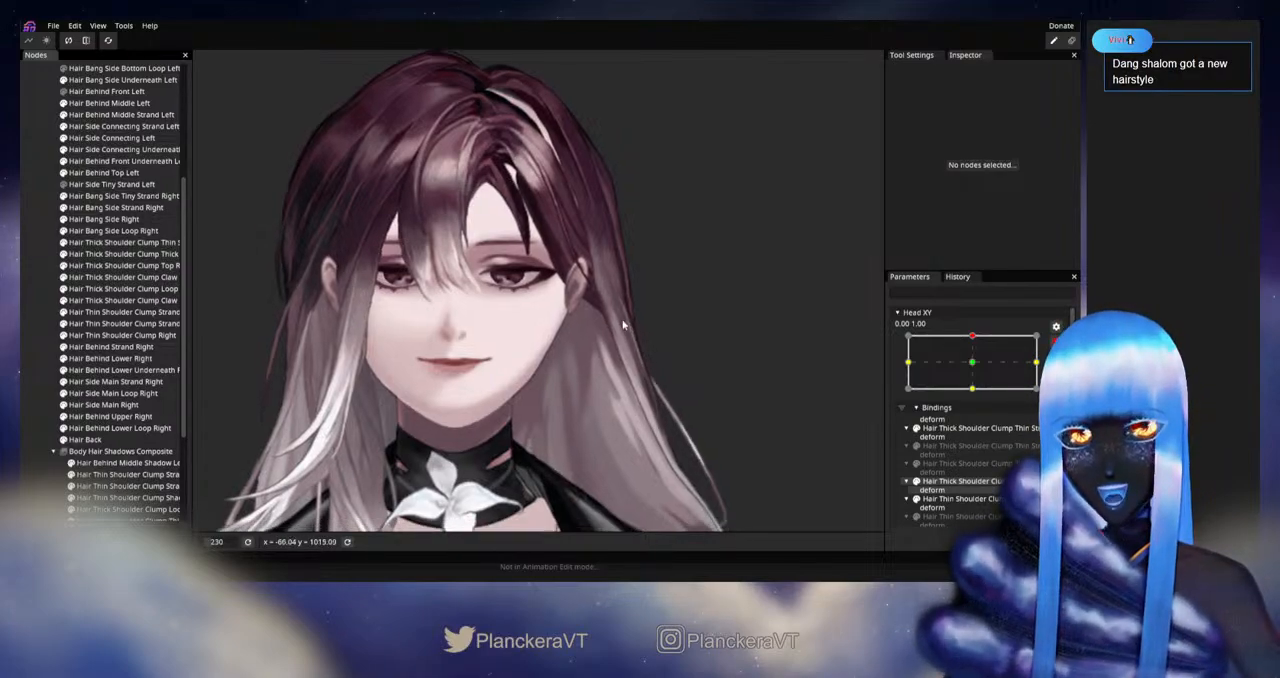
scroll(586, 313, "up", 2)
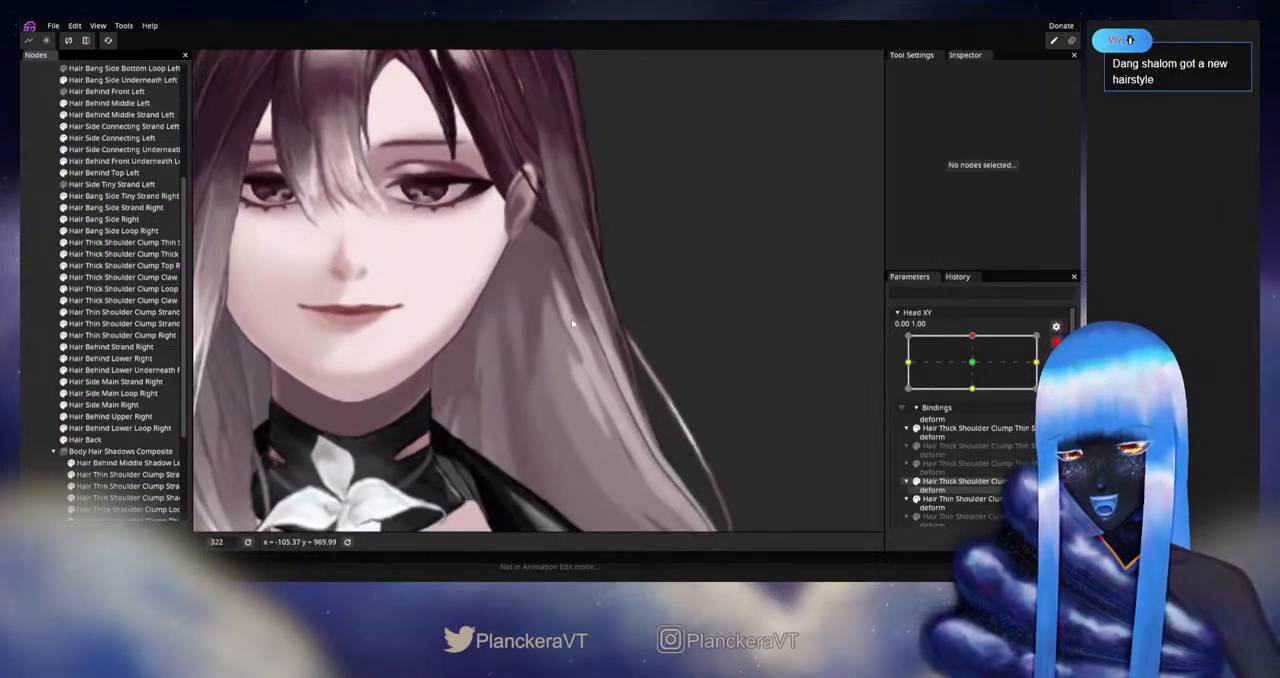
scroll(558, 224, "up", 2)
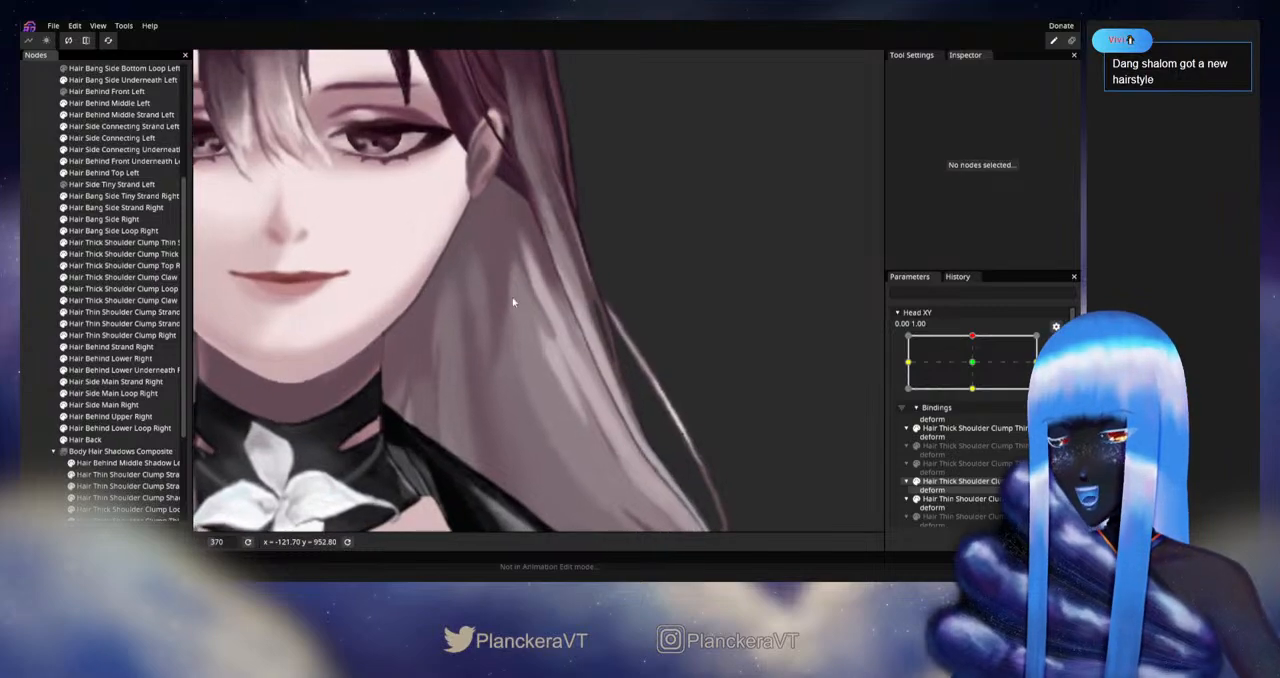
Step: Revert the accidental nesting of Hair Back under Hair Behind Lower Loop Right and select Hair Back for deformation
left_click_drag(96, 436, 100, 428)
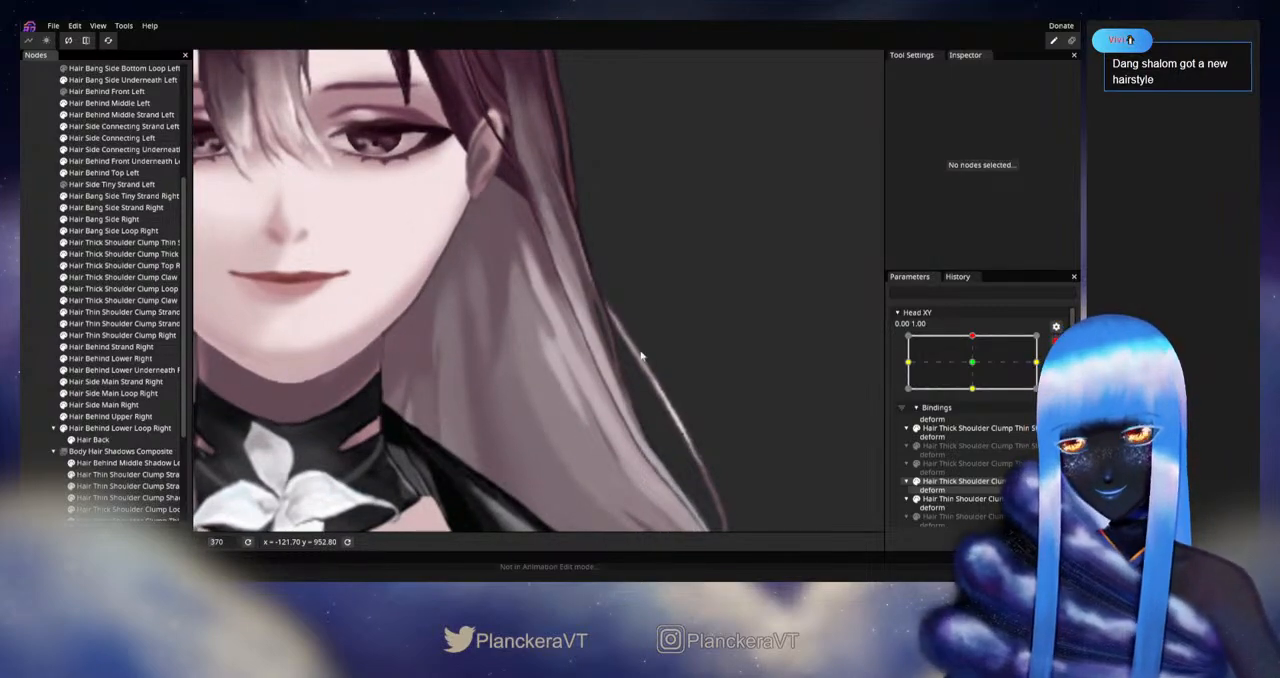
left_click(86, 441)
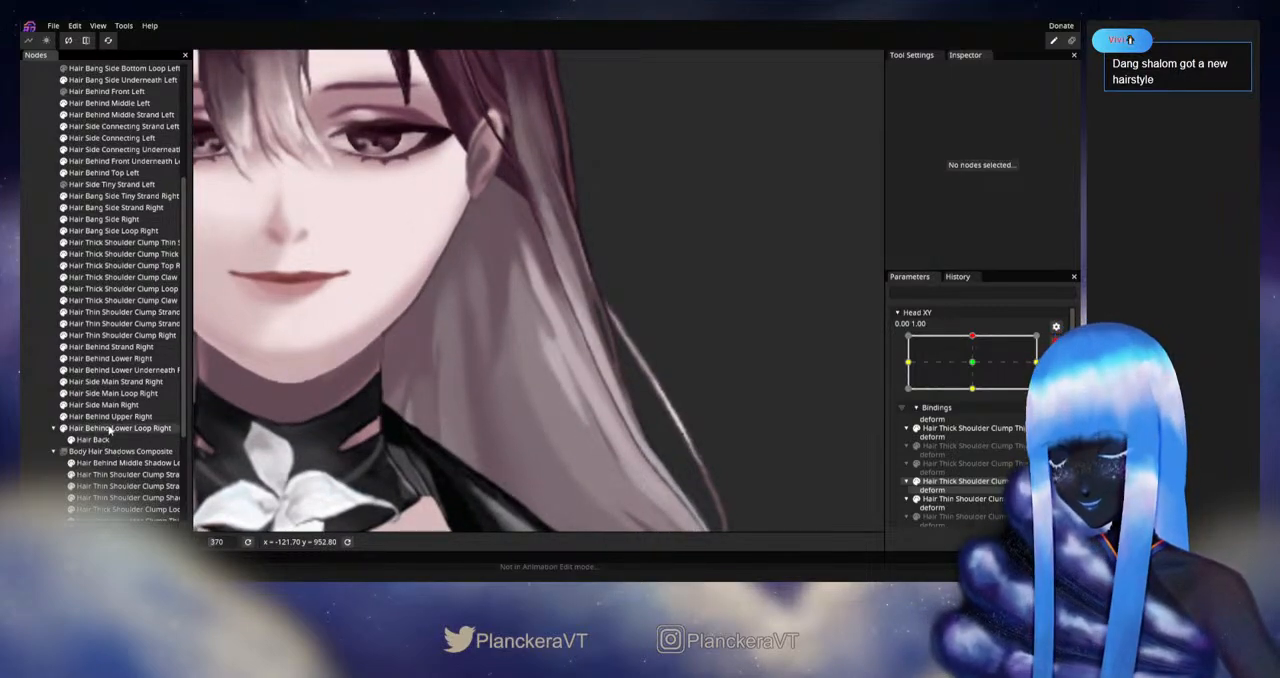
left_click(88, 442)
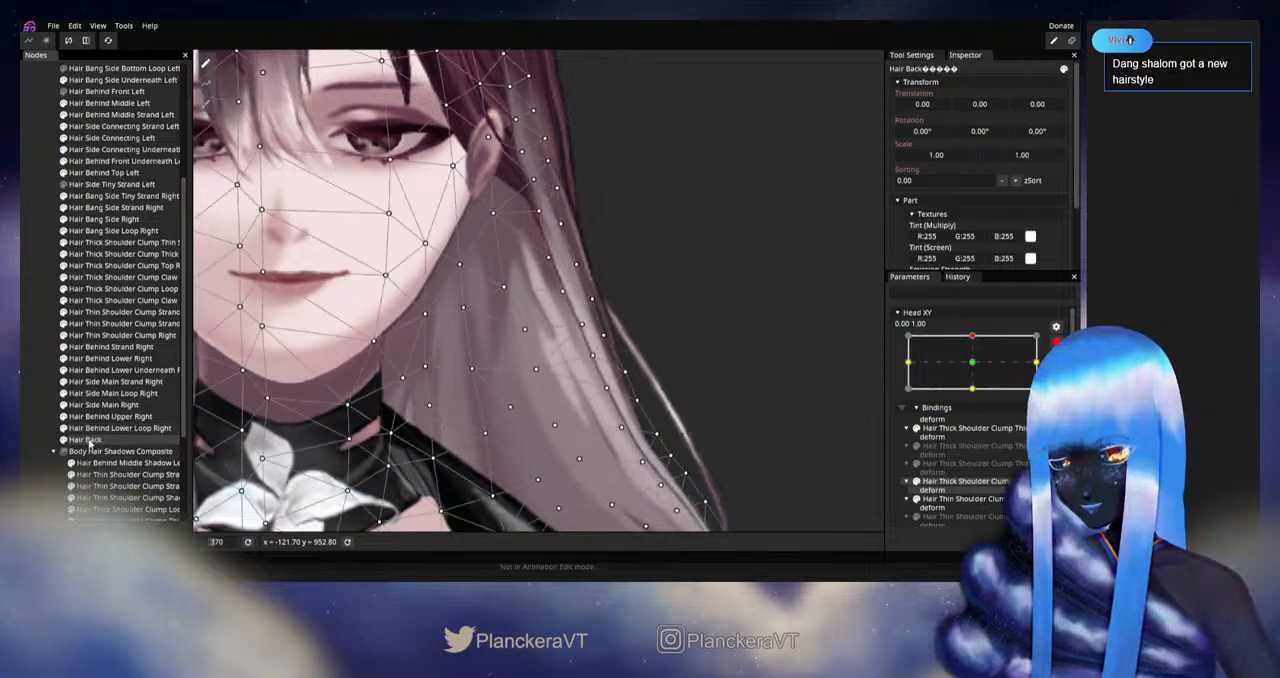
Step: Reposition the inner Hair Back mesh vertices between the character's left jaw and shoulder for the upward pose
left_click(522, 333)
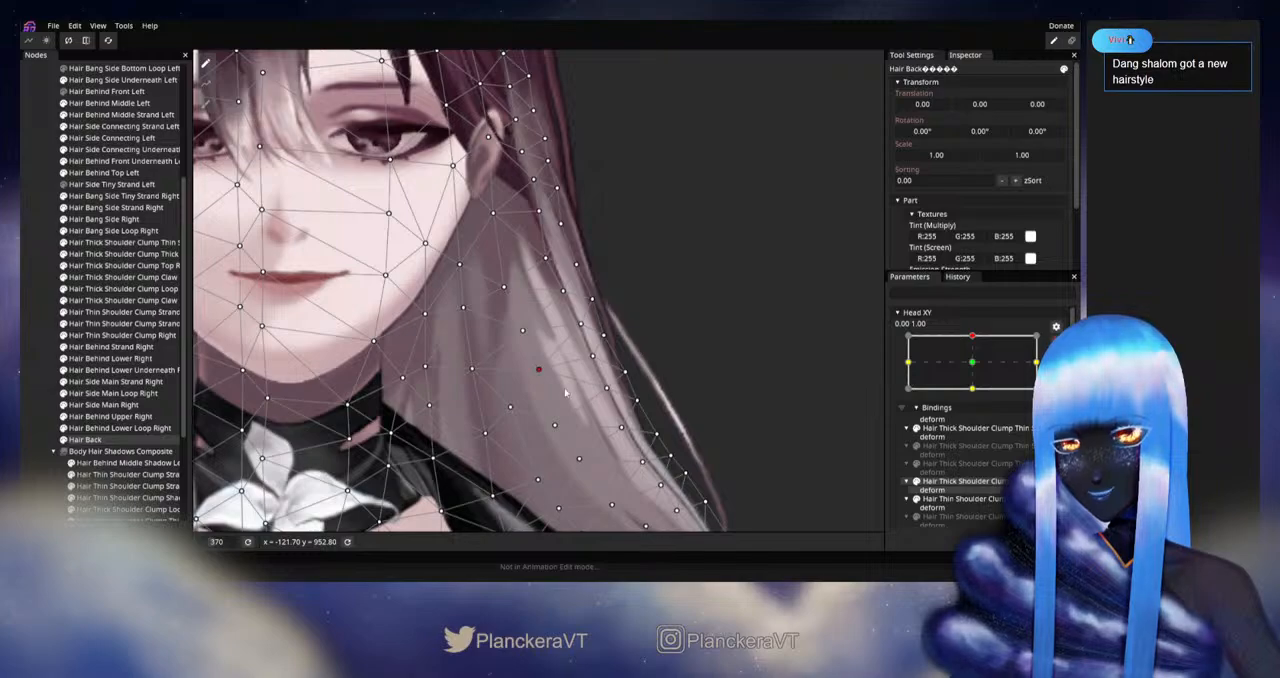
left_click_drag(638, 435, 588, 350)
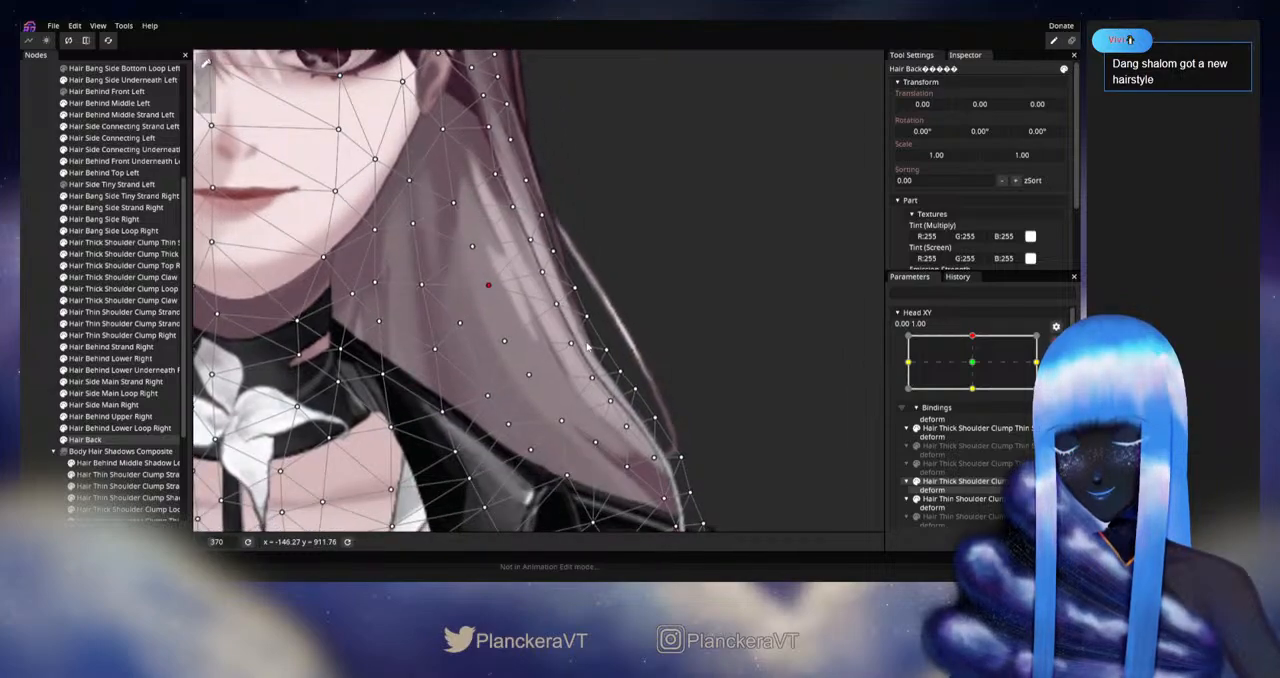
left_click(562, 422)
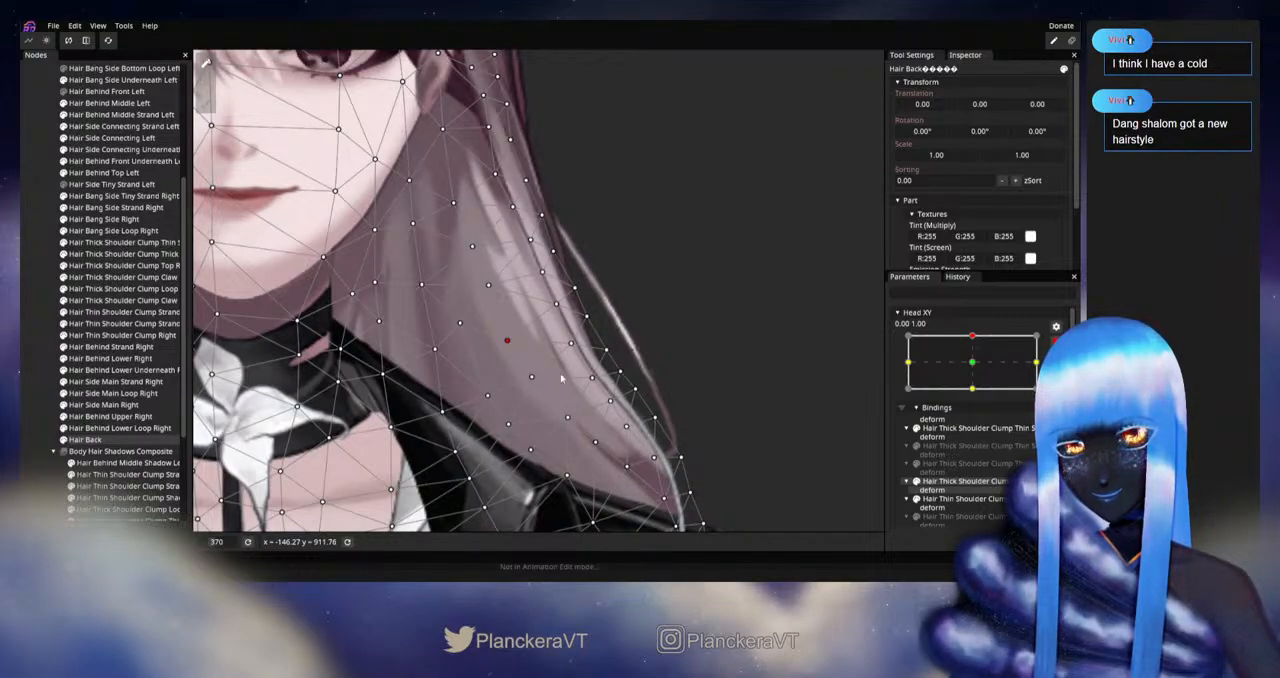
left_click_drag(574, 431, 540, 385)
left_click(473, 379)
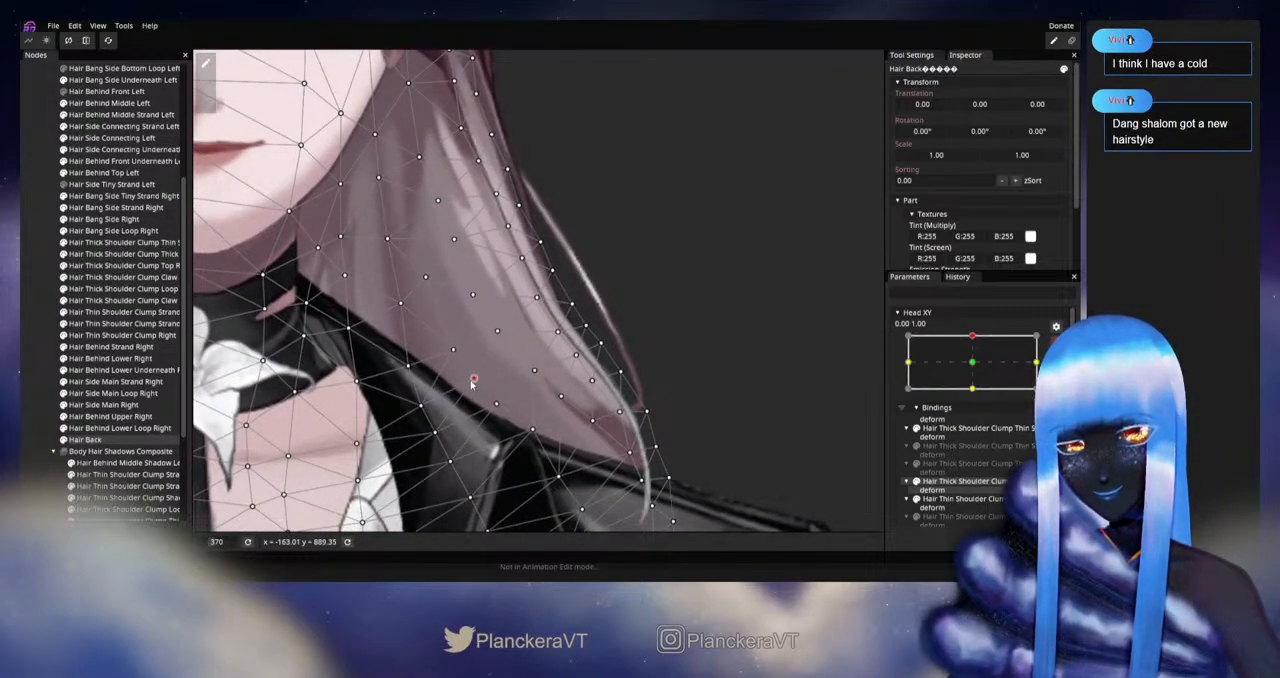
Step: Adjust the Hair Back vertices along the collar's shoulder edge and toward the lower tip of the left hair
left_click(533, 430)
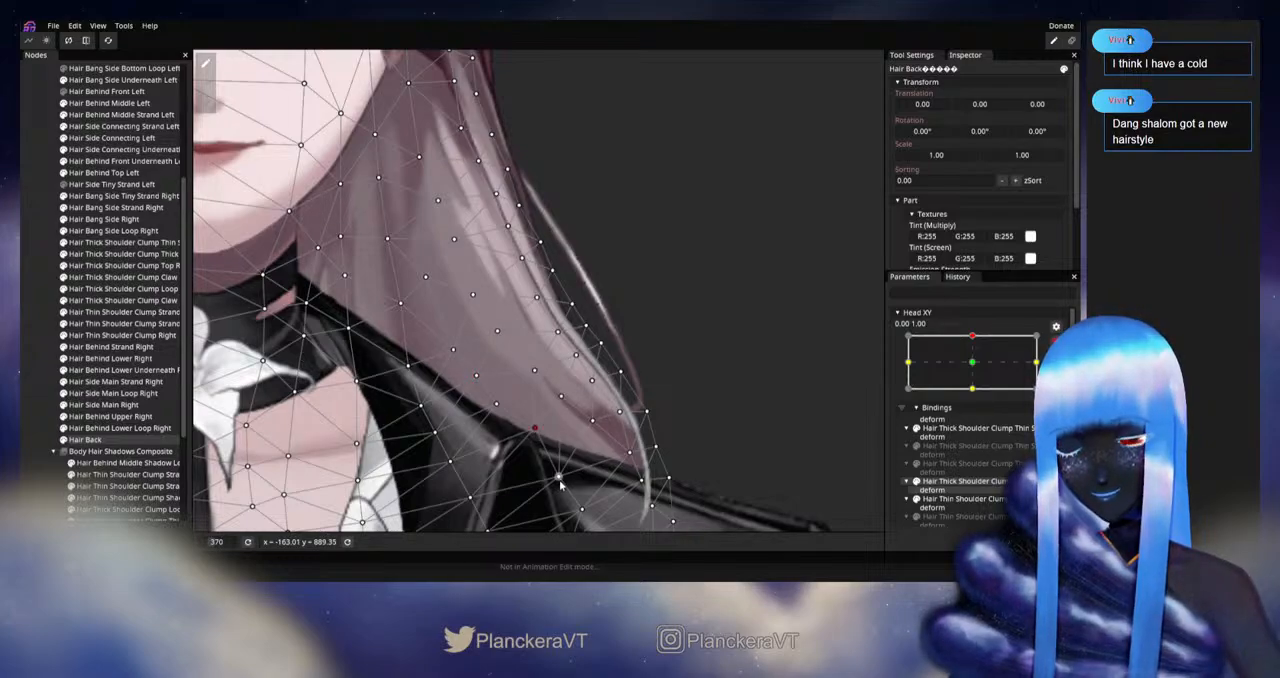
left_click_drag(559, 482, 566, 472)
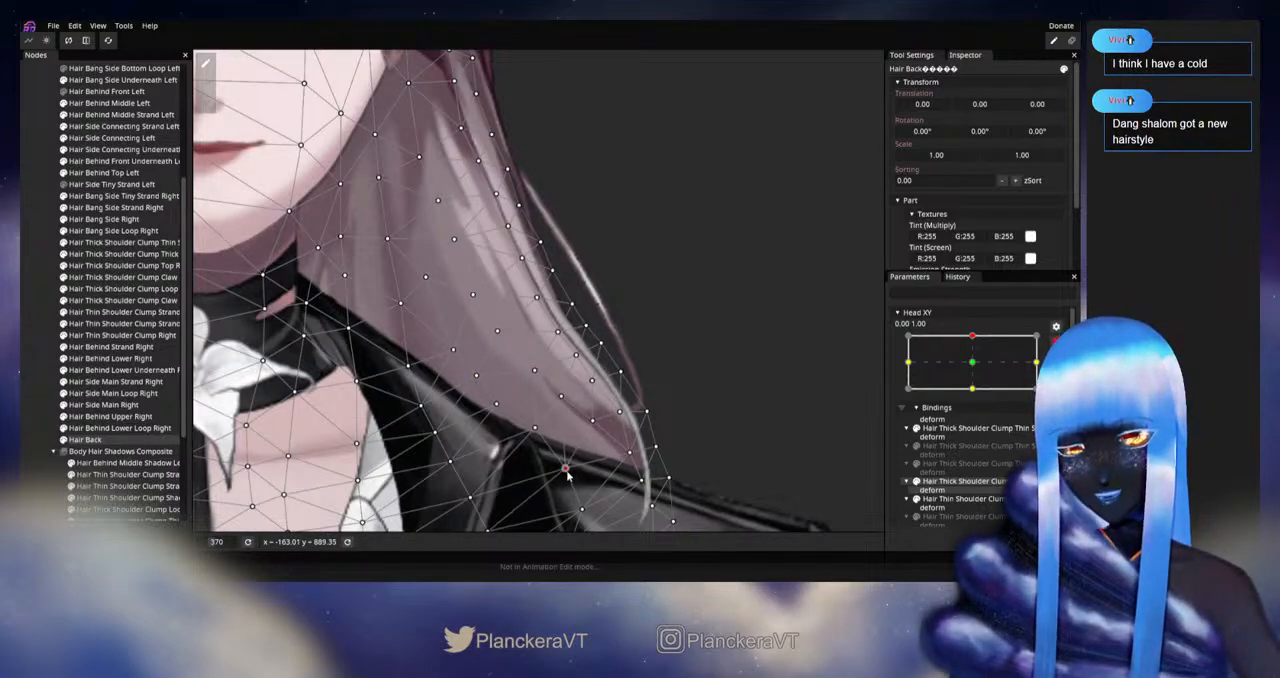
left_click(564, 395)
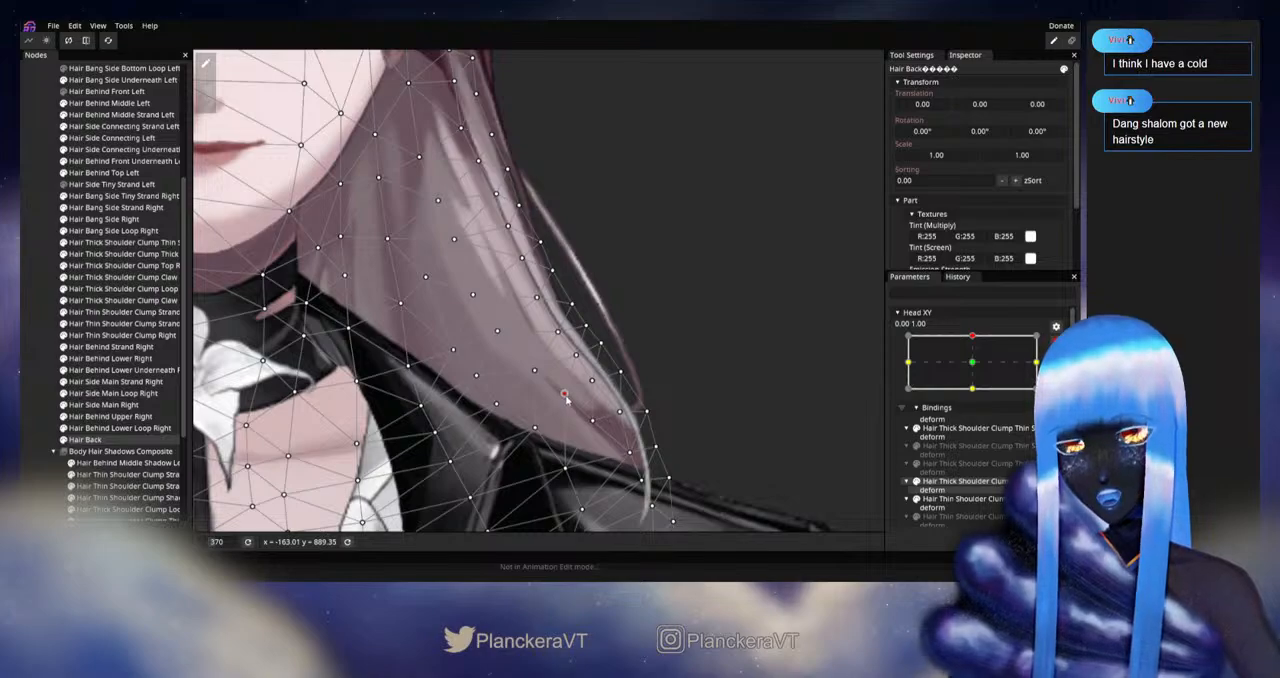
left_click_drag(565, 396, 570, 352)
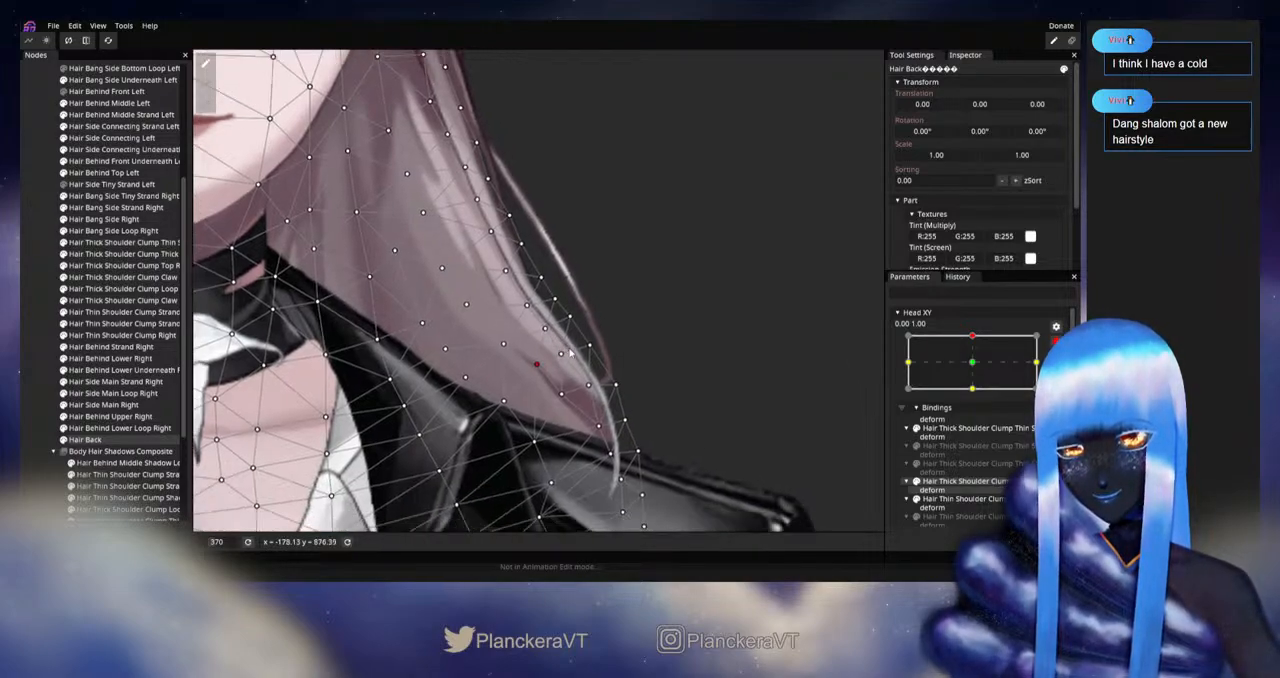
left_click(565, 389)
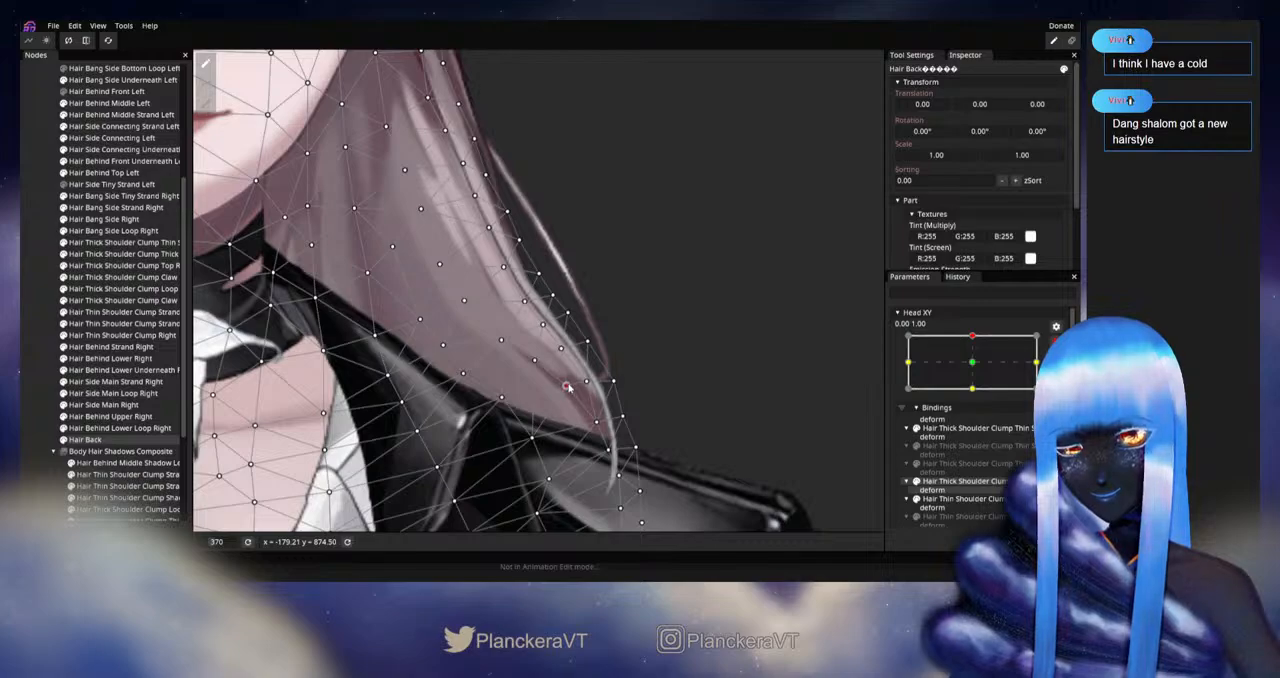
left_click(589, 383)
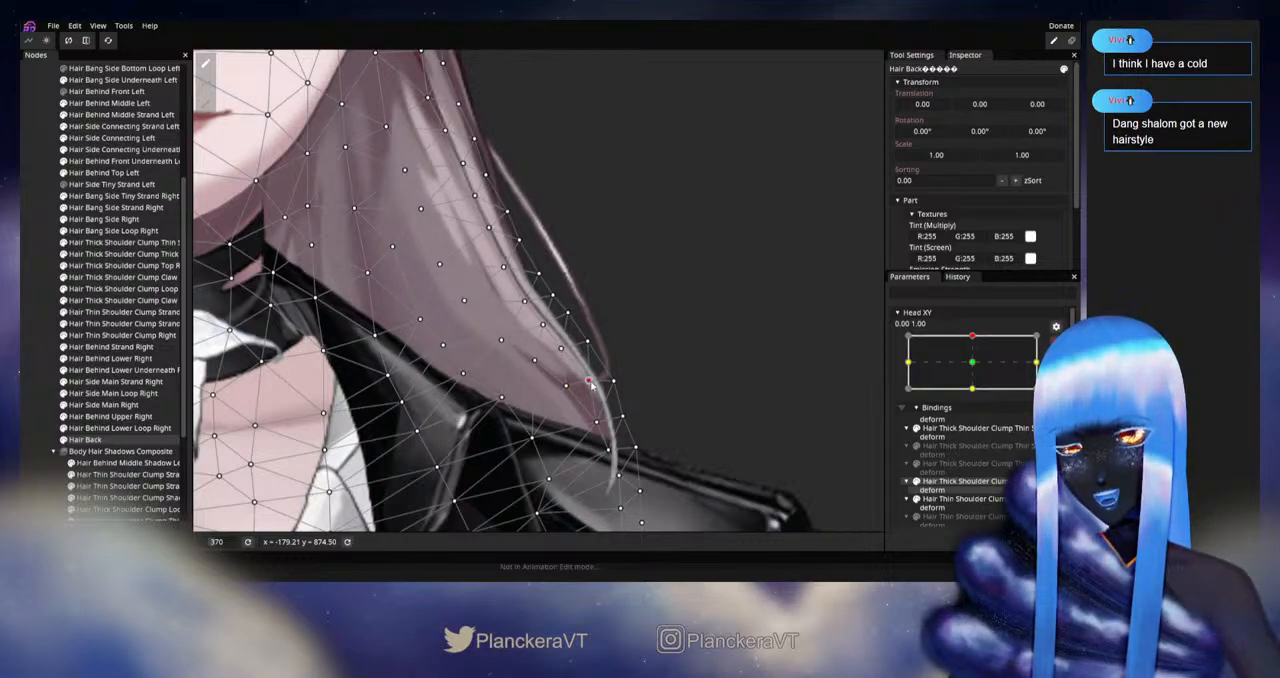
Step: Refine the Hair Back vertices just above and below the left shoulder line to even out the lower hair shading
left_click(565, 387)
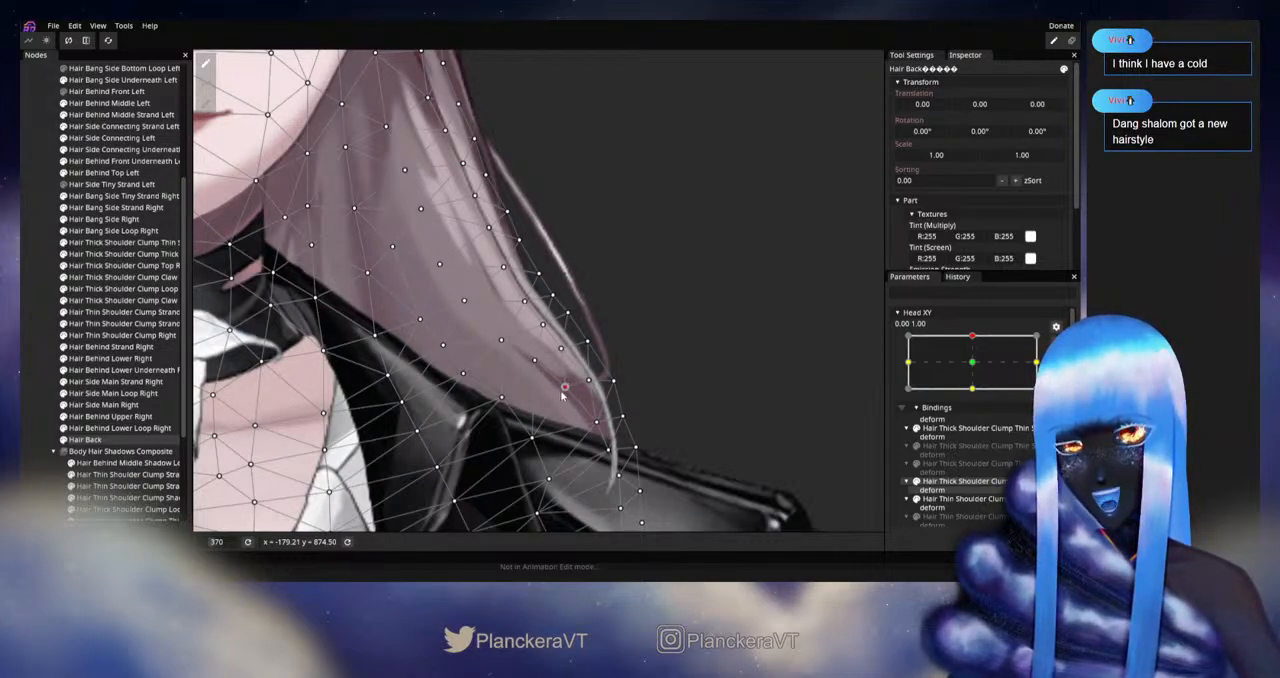
left_click(533, 438)
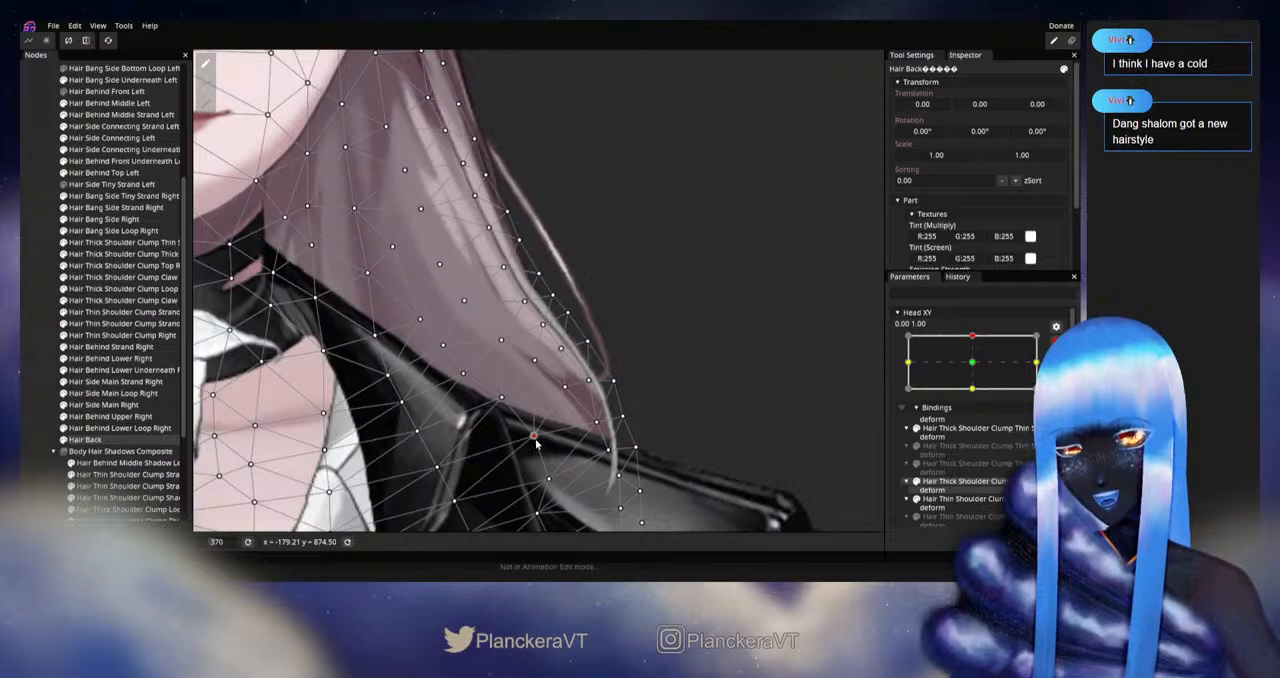
left_click_drag(549, 480, 553, 476)
left_click_drag(532, 435, 585, 459)
left_click(554, 422)
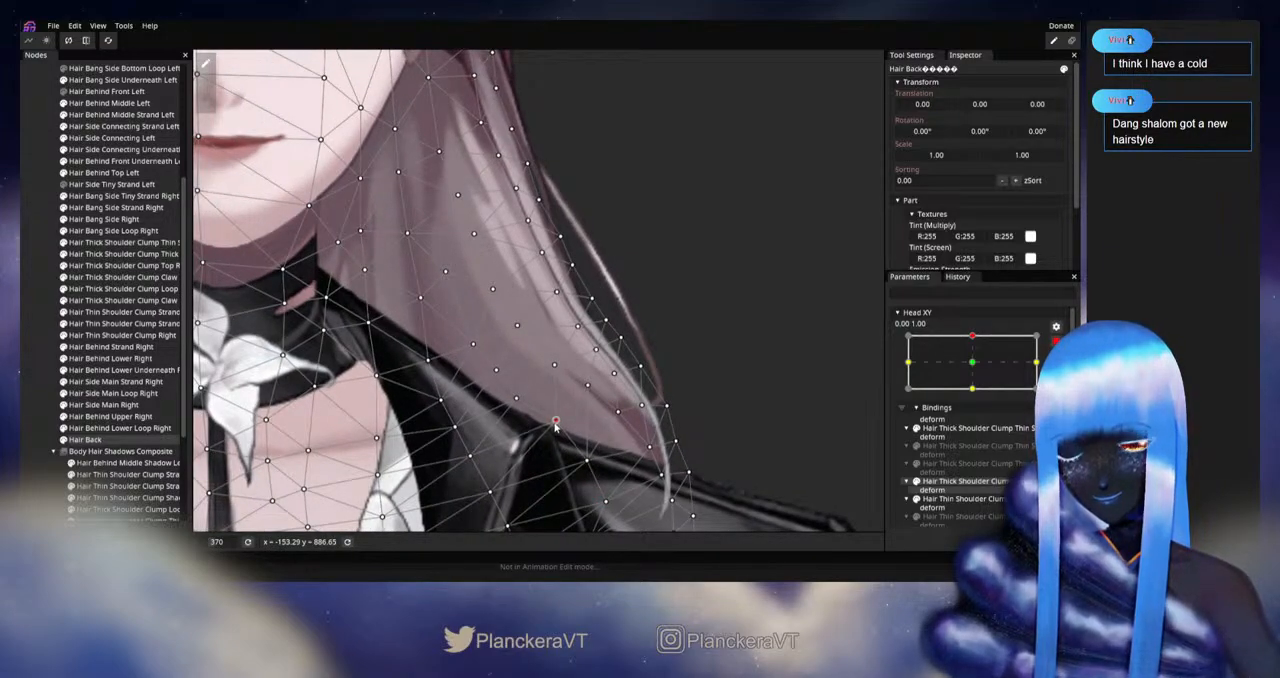
left_click(516, 398)
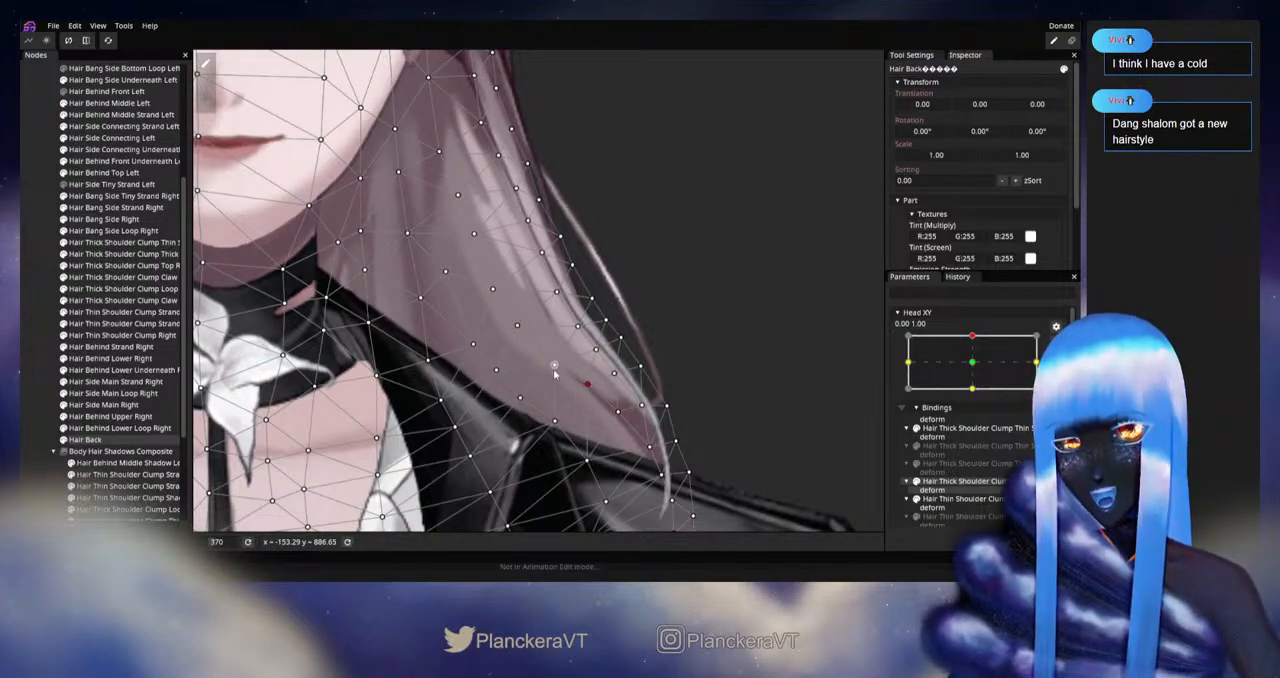
Step: Shift the Hair Back vertices in the middle of the left hair and along its lower outer edge
left_click_drag(517, 333, 529, 373)
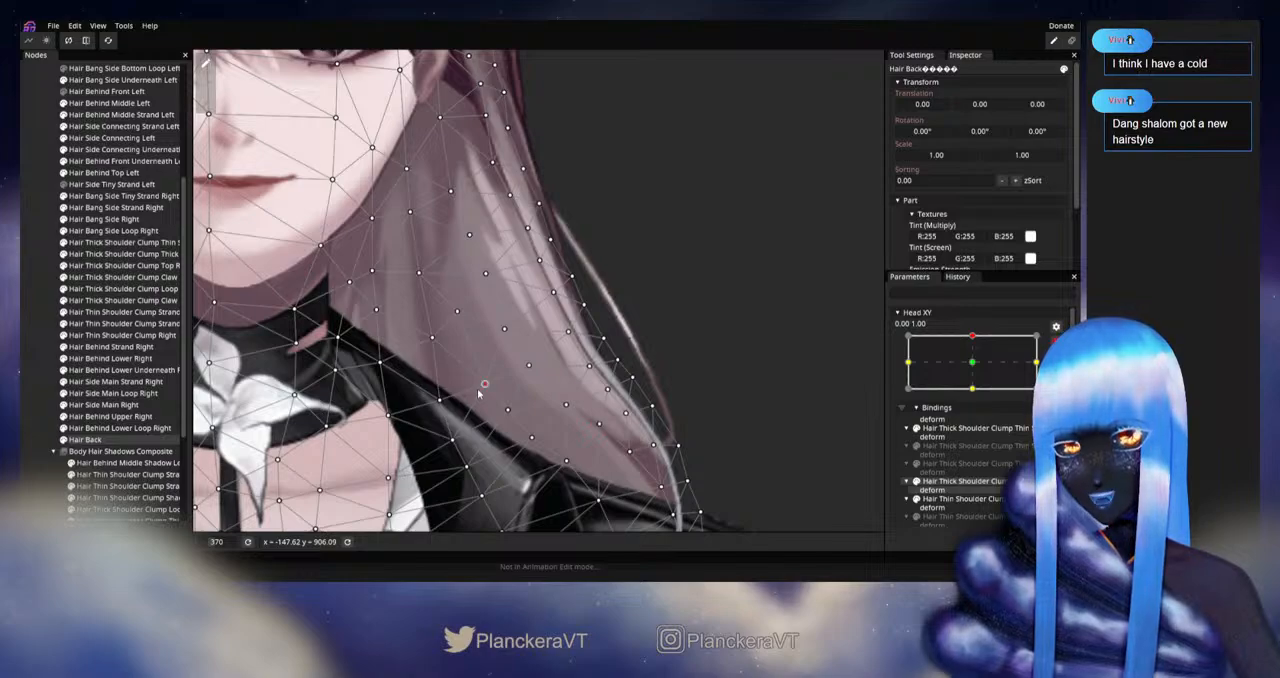
left_click(527, 367)
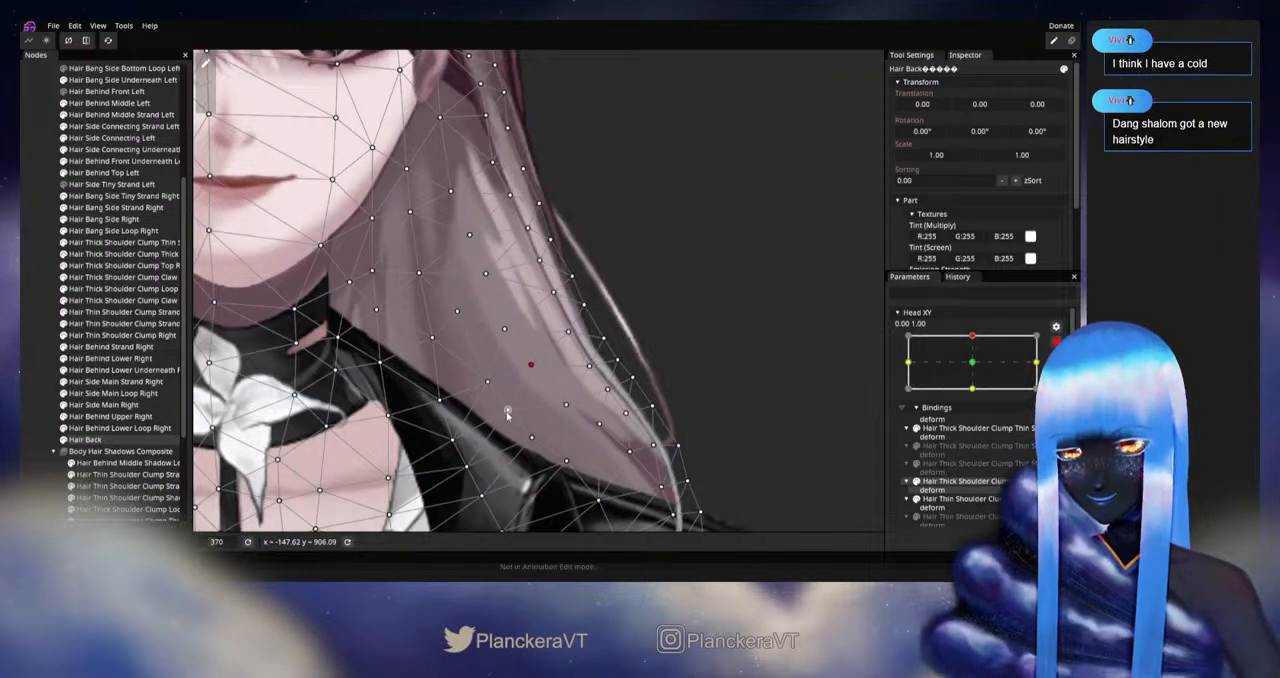
left_click(590, 366)
left_click(567, 403)
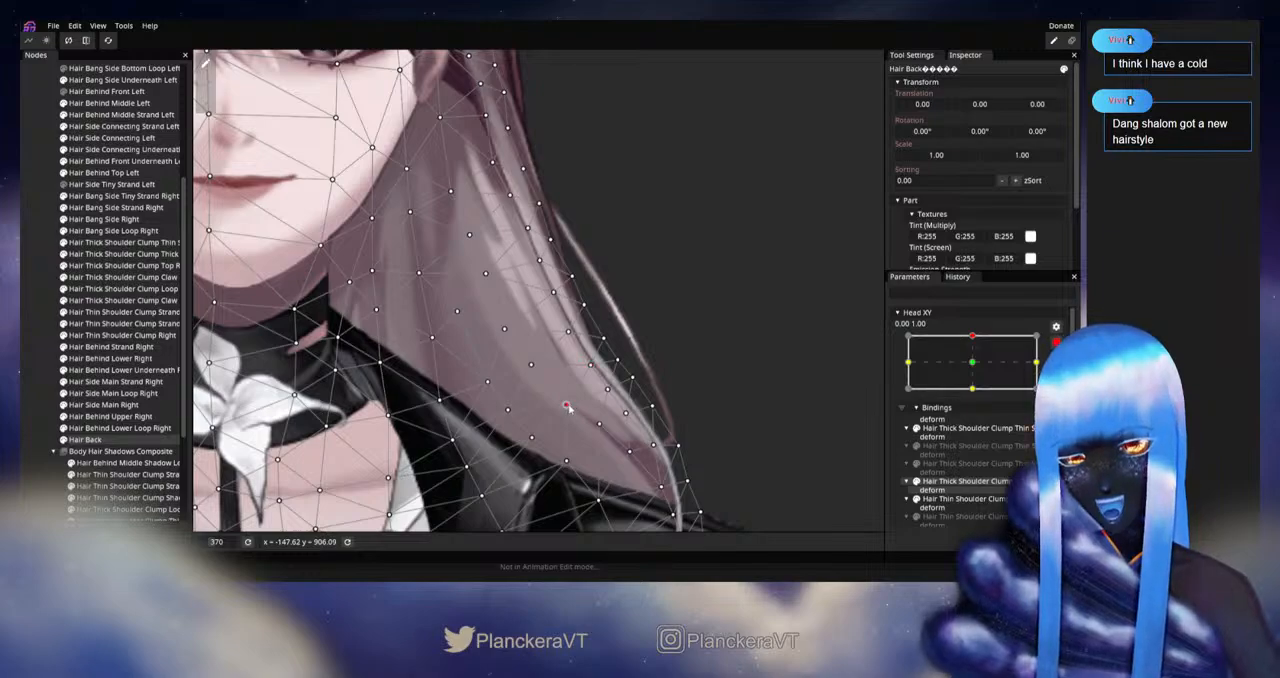
left_click(608, 389)
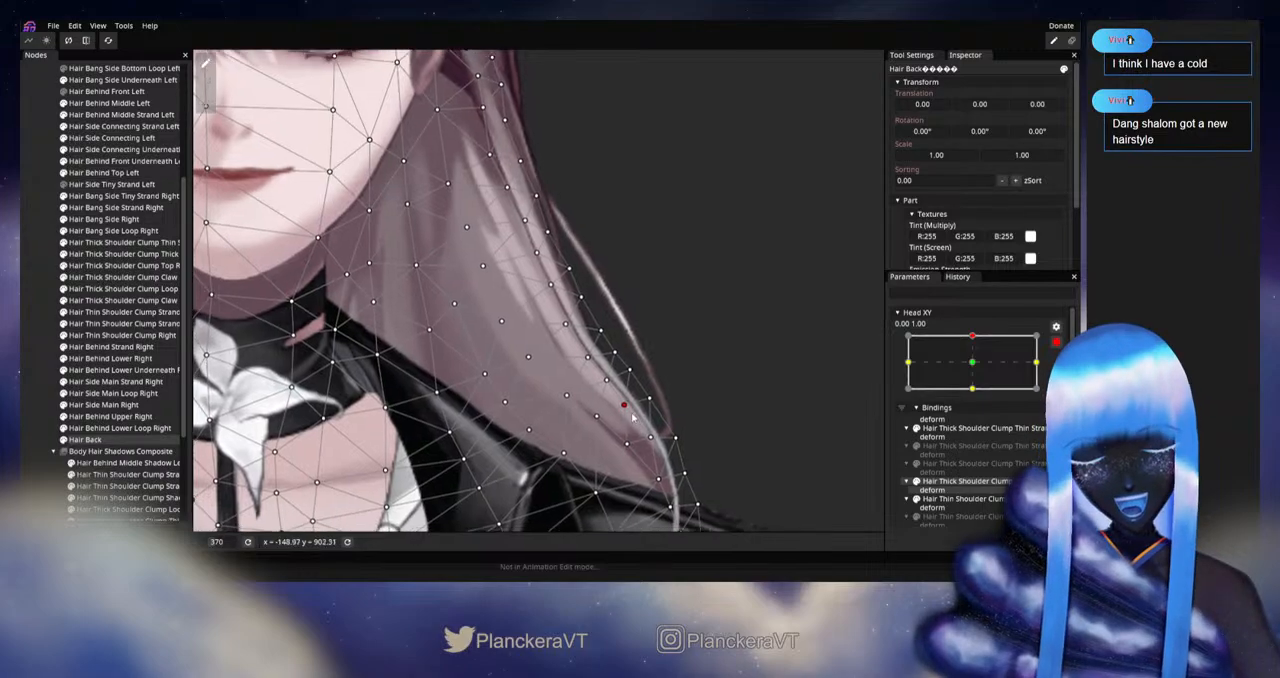
left_click(626, 439)
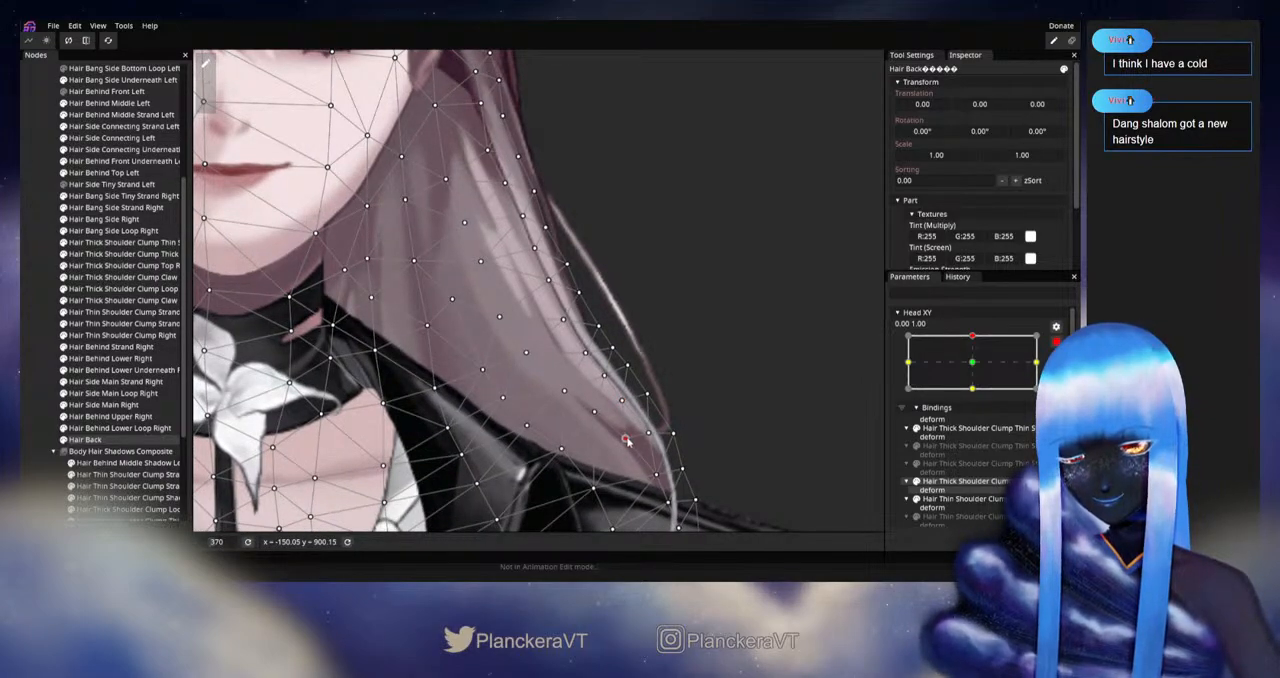
Step: Nudge the inner Hair Back vertices between the left ear and the shoulder to smooth the light strands
left_click_drag(531, 371, 566, 457)
left_click(534, 403)
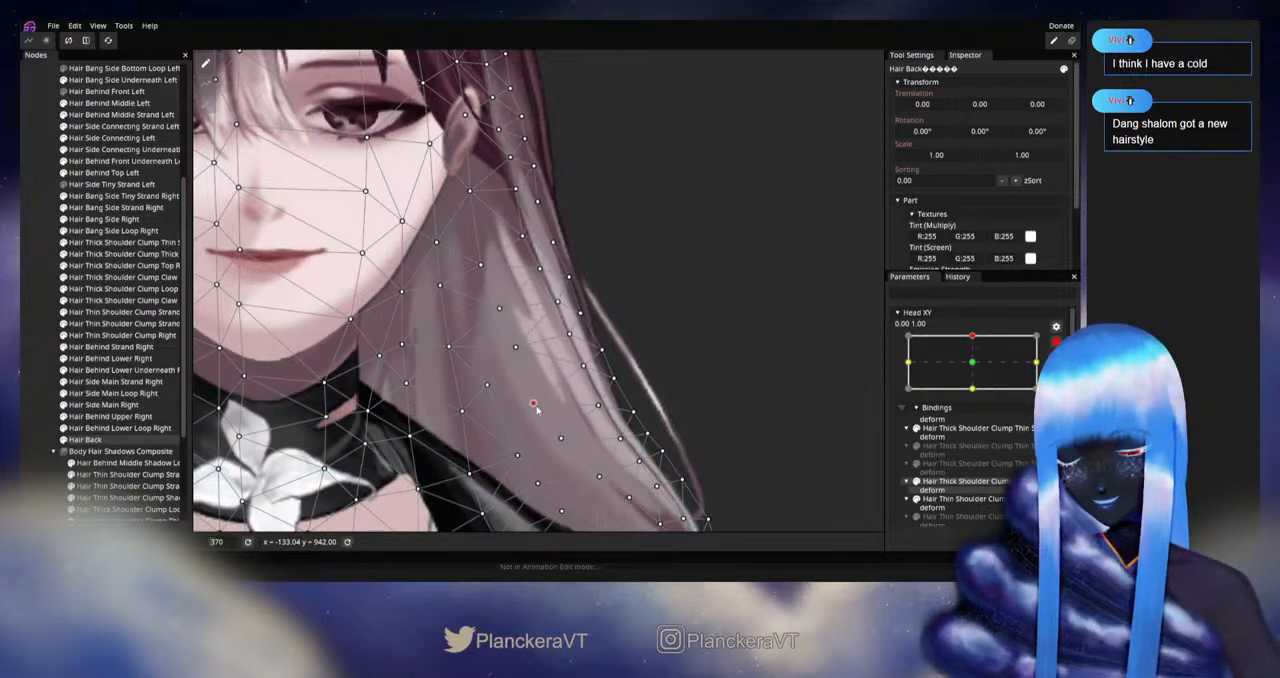
left_click(514, 348)
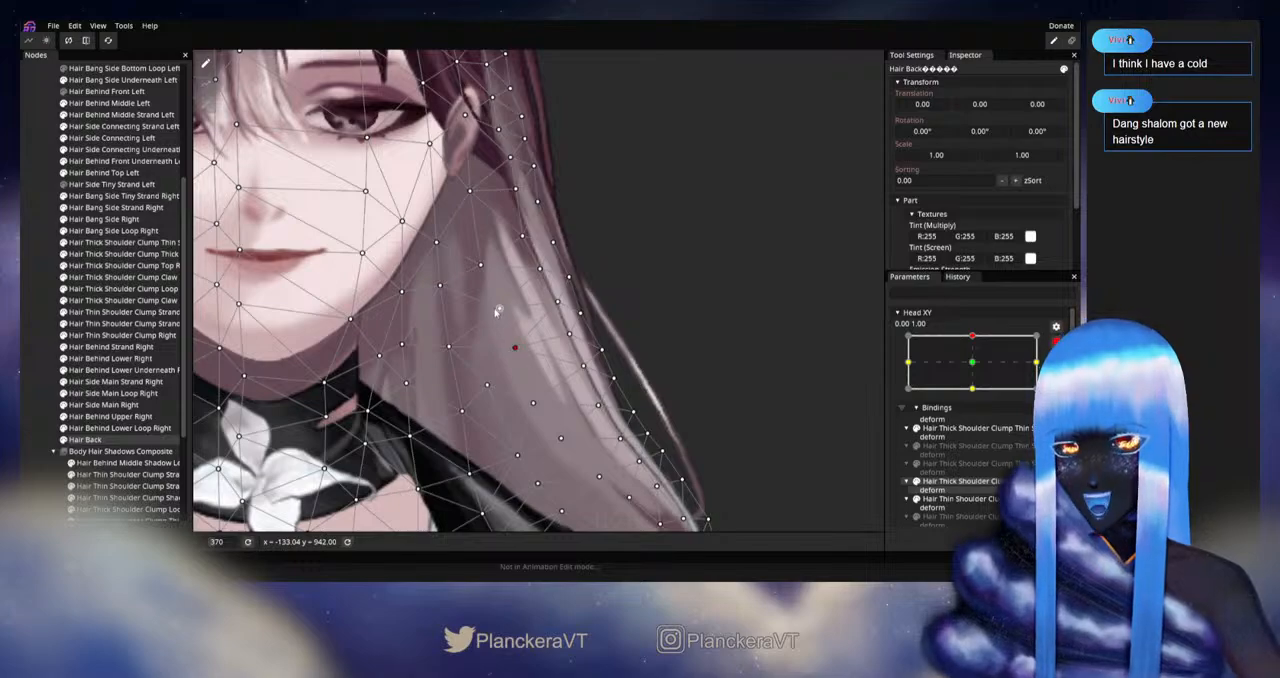
Step: Deselect Hair Back, disarm Head XY and move the parameter around the upward pose to examine the left hair
left_click(26, 310)
scroll(650, 366, "down", 4)
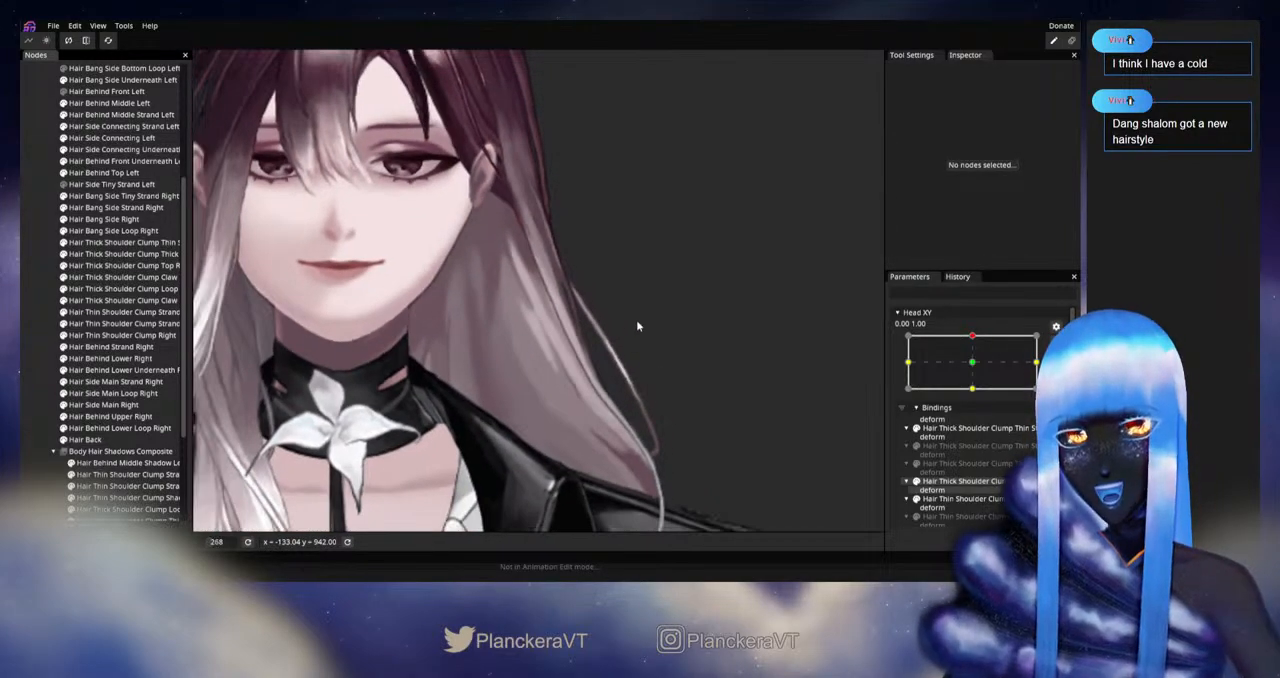
scroll(735, 362, "down", 2)
left_click(1056, 342)
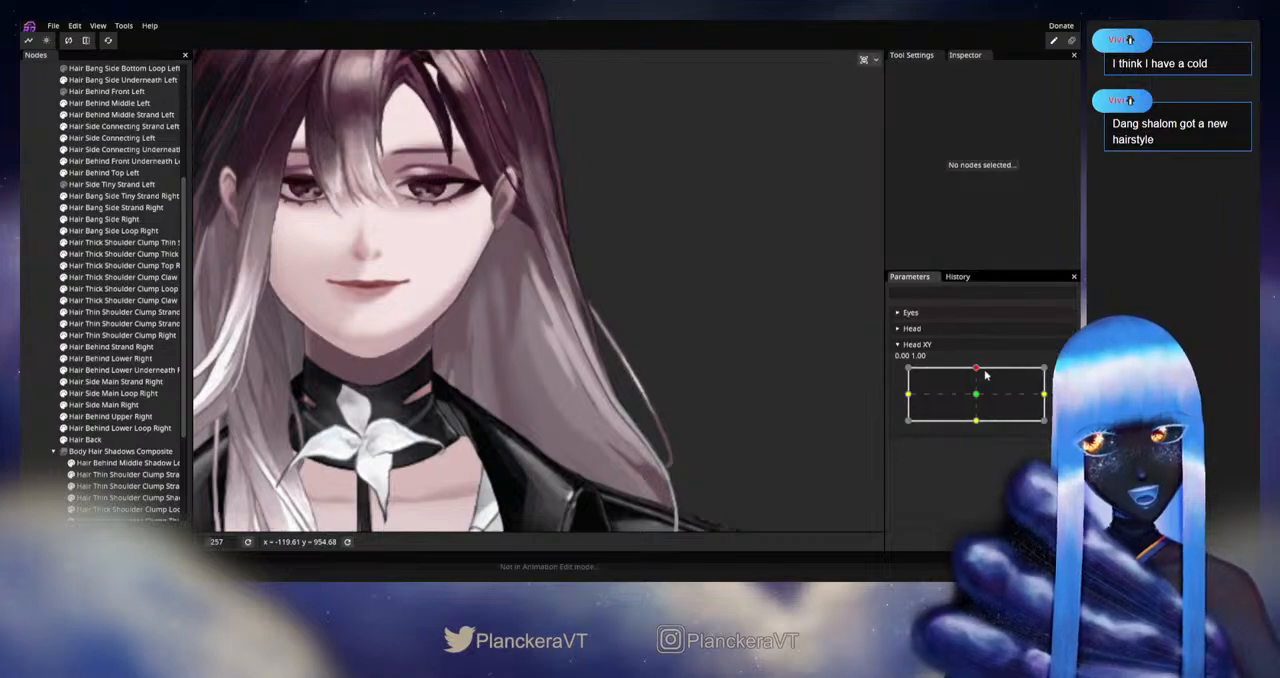
mouse_move(975, 370)
left_mouse_down()
mouse_move(978, 408)
mouse_move(980, 367)
left_mouse_up()
Step: Arm Head XY for editing again at the upward pose, 0.00, 1.00, with the left side hair in close view
left_click(1063, 373)
scroll(511, 343, "up", 4)
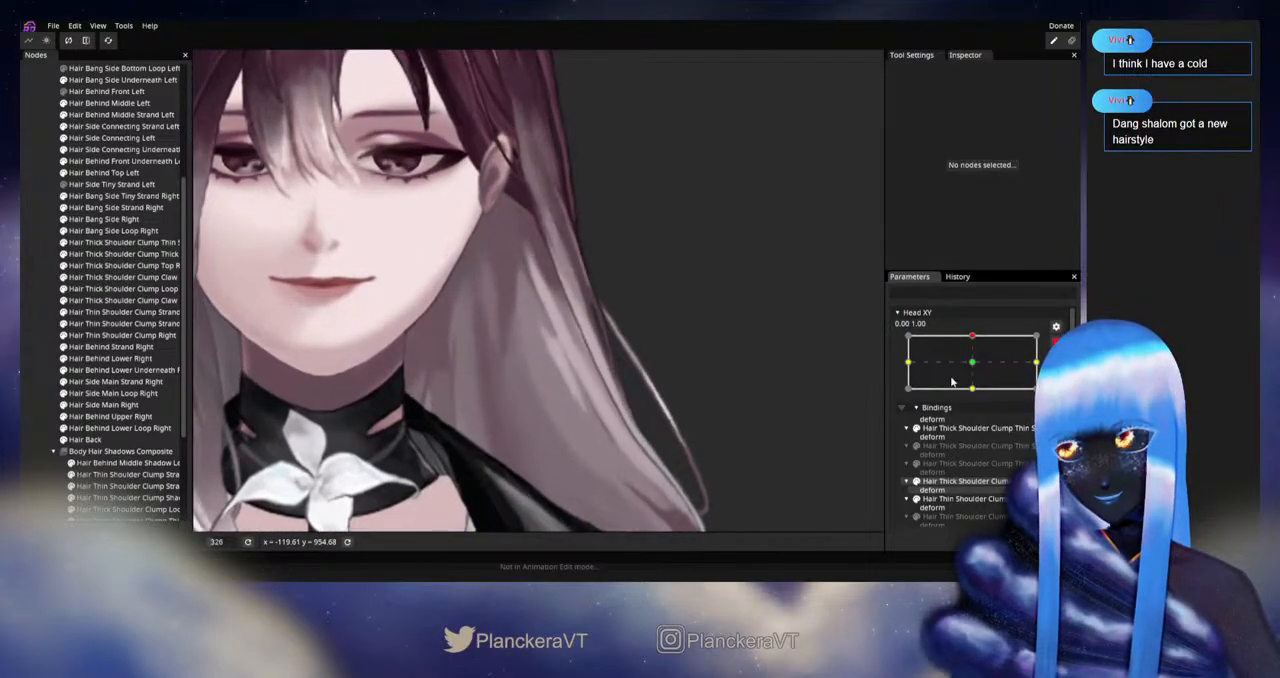
left_click(980, 364)
scroll(718, 363, "up", 3)
left_click_drag(630, 310, 690, 333)
left_click(974, 340)
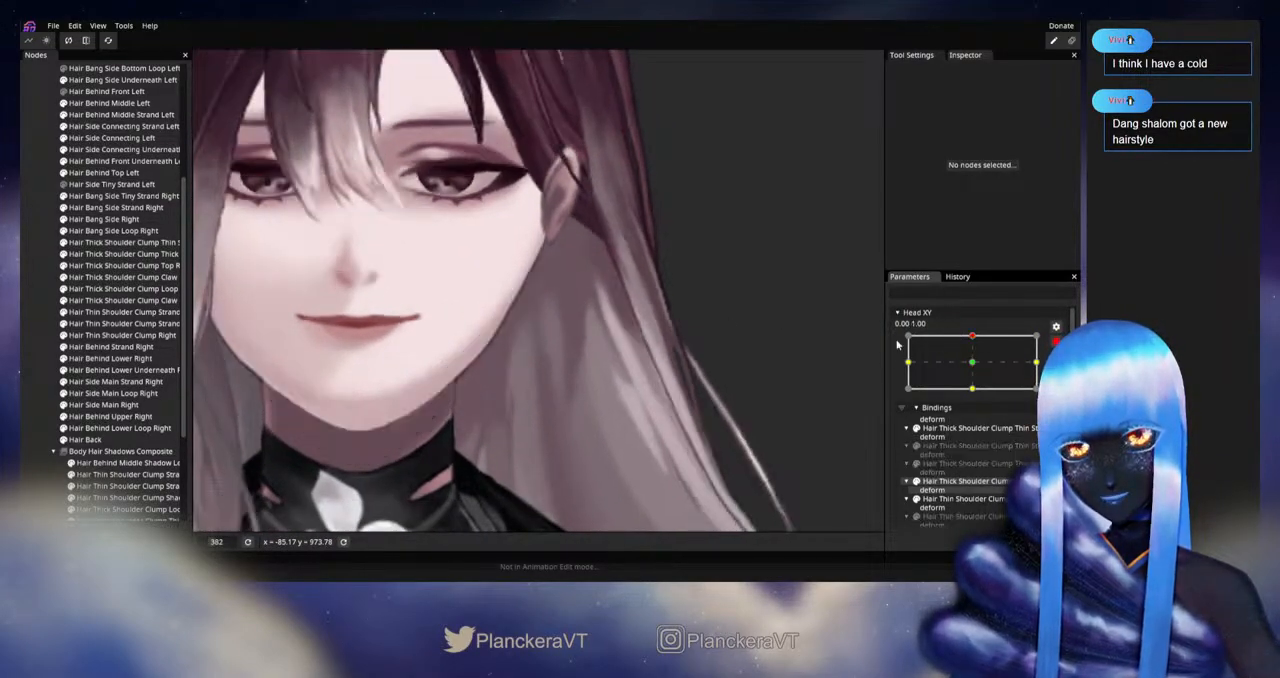
Step: Select Hair Back and adjust its vertices beneath the left ear and down the hair's outer edge
left_click(85, 439)
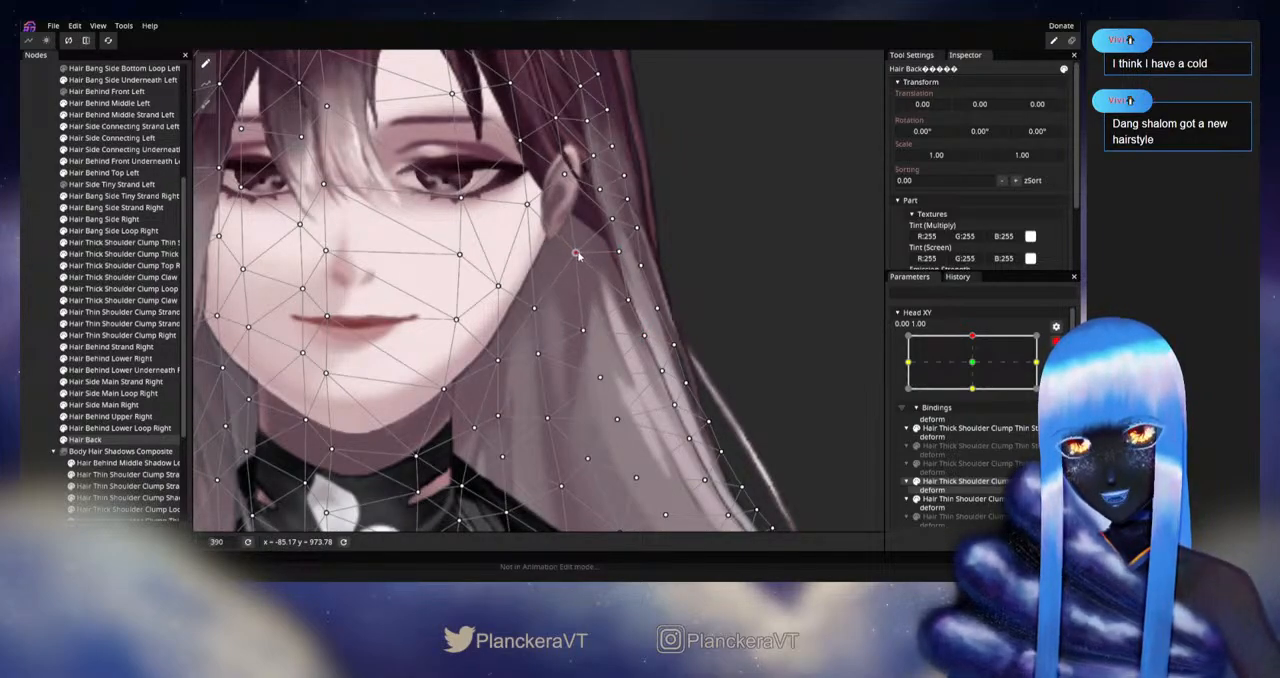
left_click(584, 331)
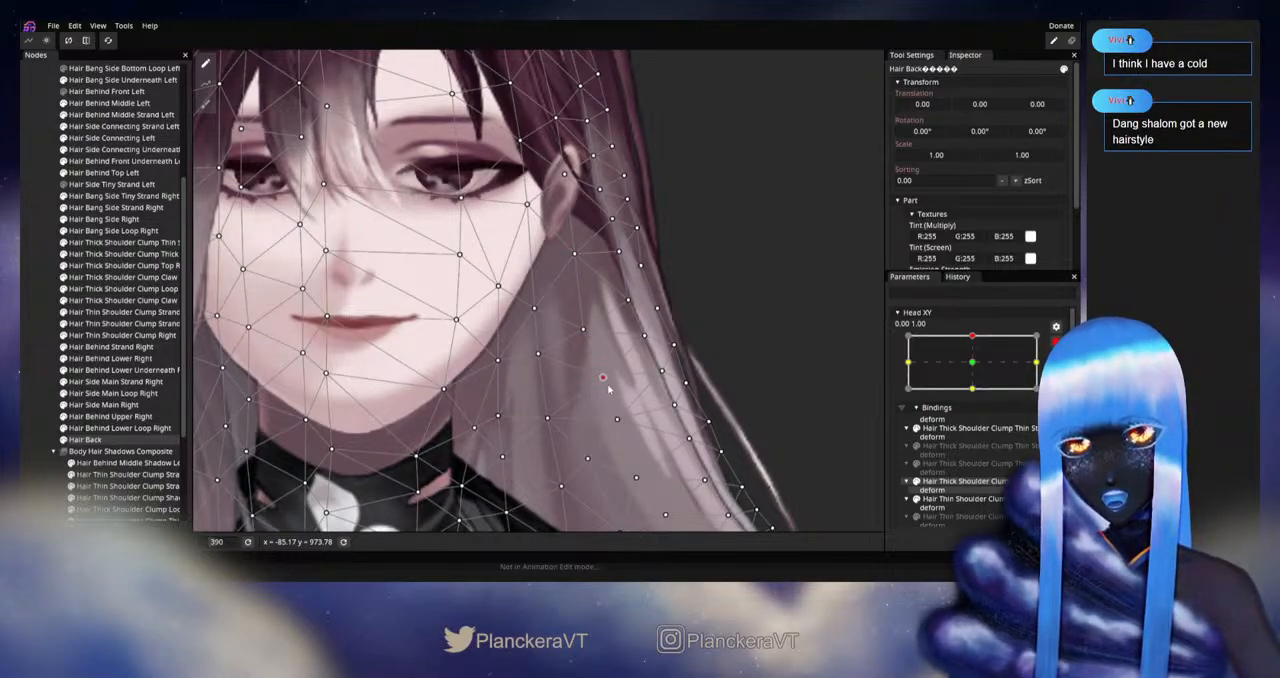
left_click_drag(606, 390, 540, 349)
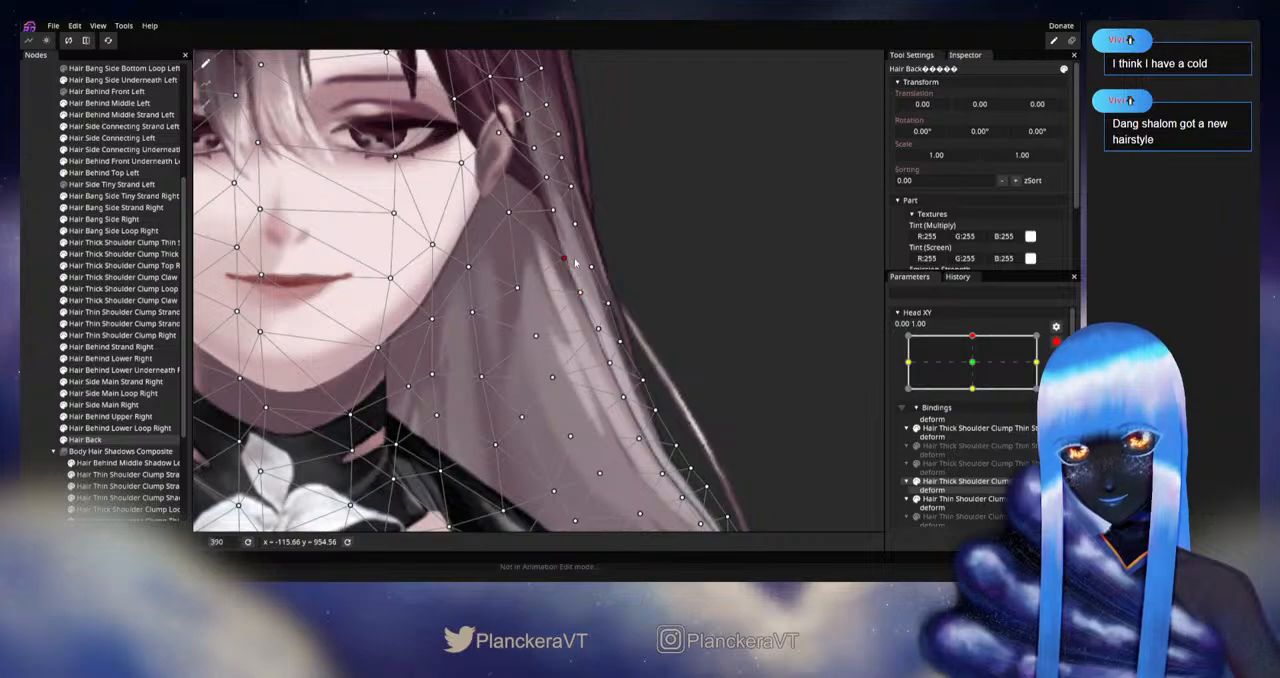
left_click_drag(637, 343, 583, 308)
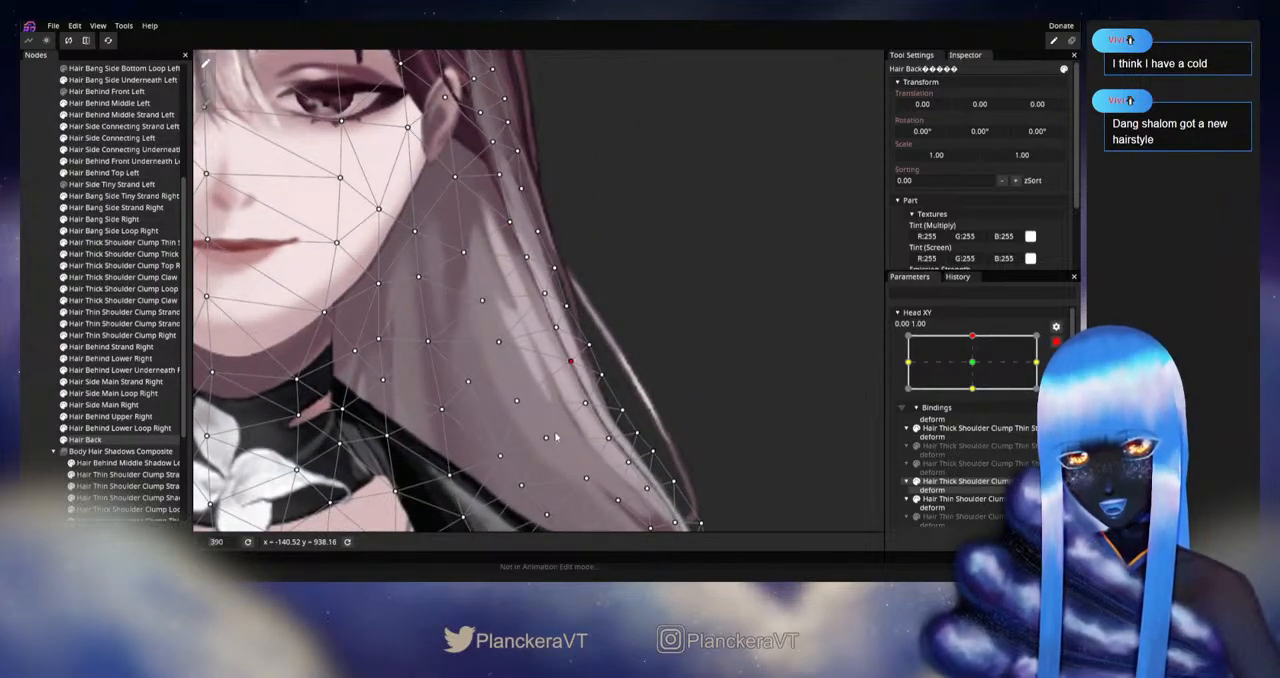
Step: Fine-tune the Hair Back vertices in the lower left hair above the shoulder and save the model
left_click(518, 403)
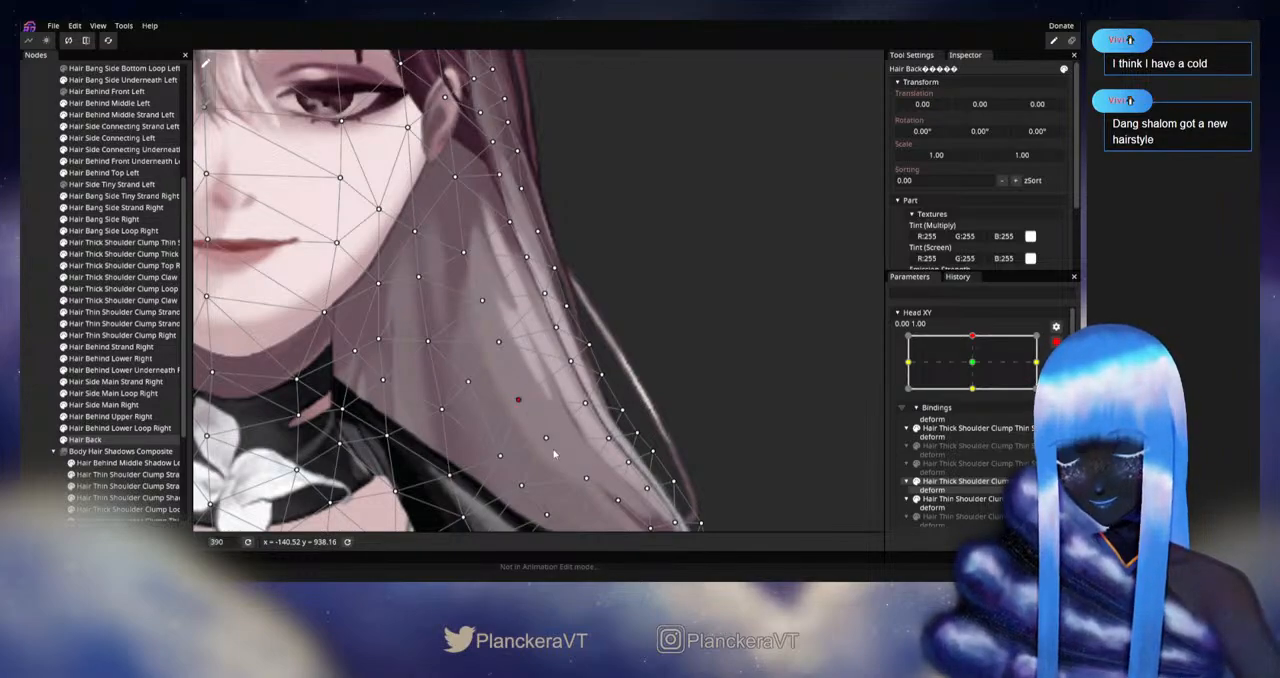
left_click_drag(553, 449, 536, 385)
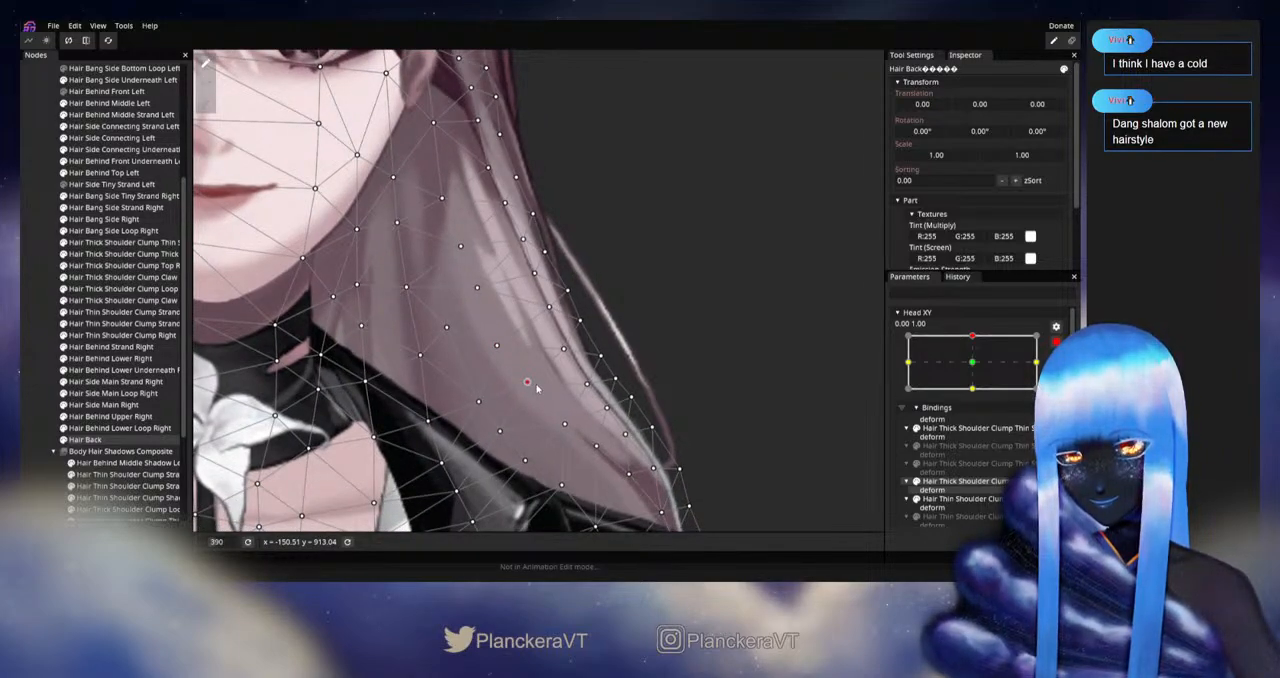
key("ctrl+s")
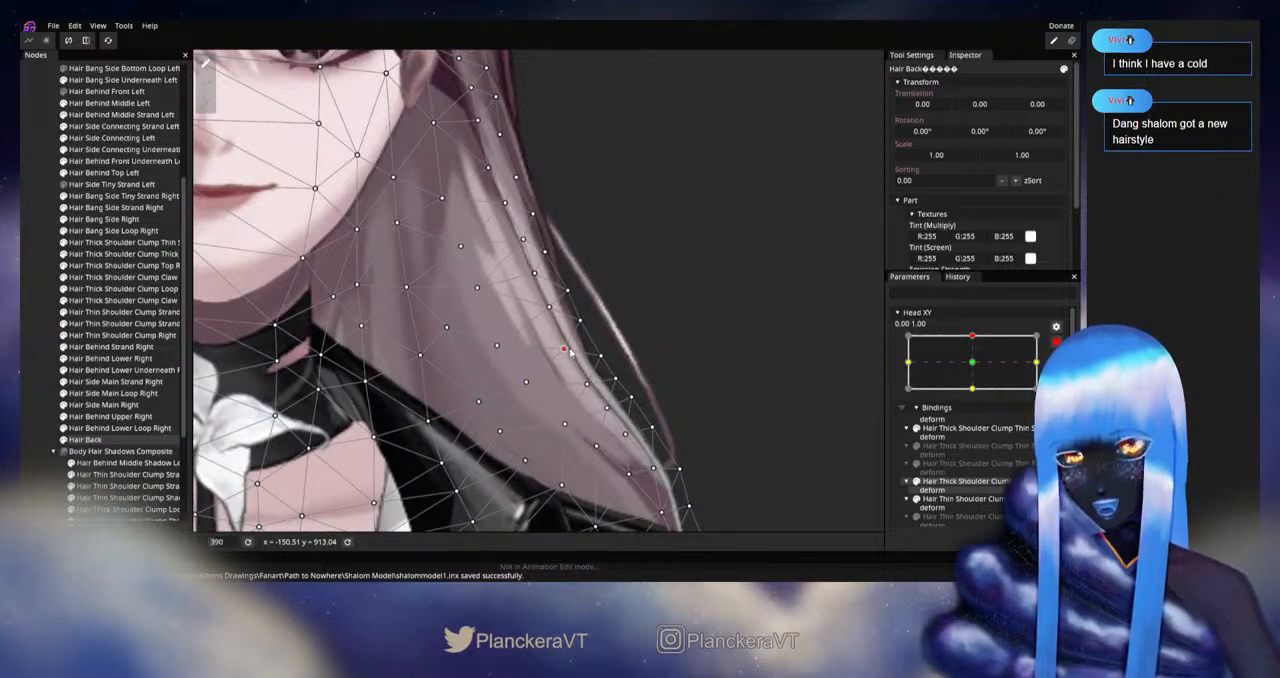
scroll(568, 350, "up", 2)
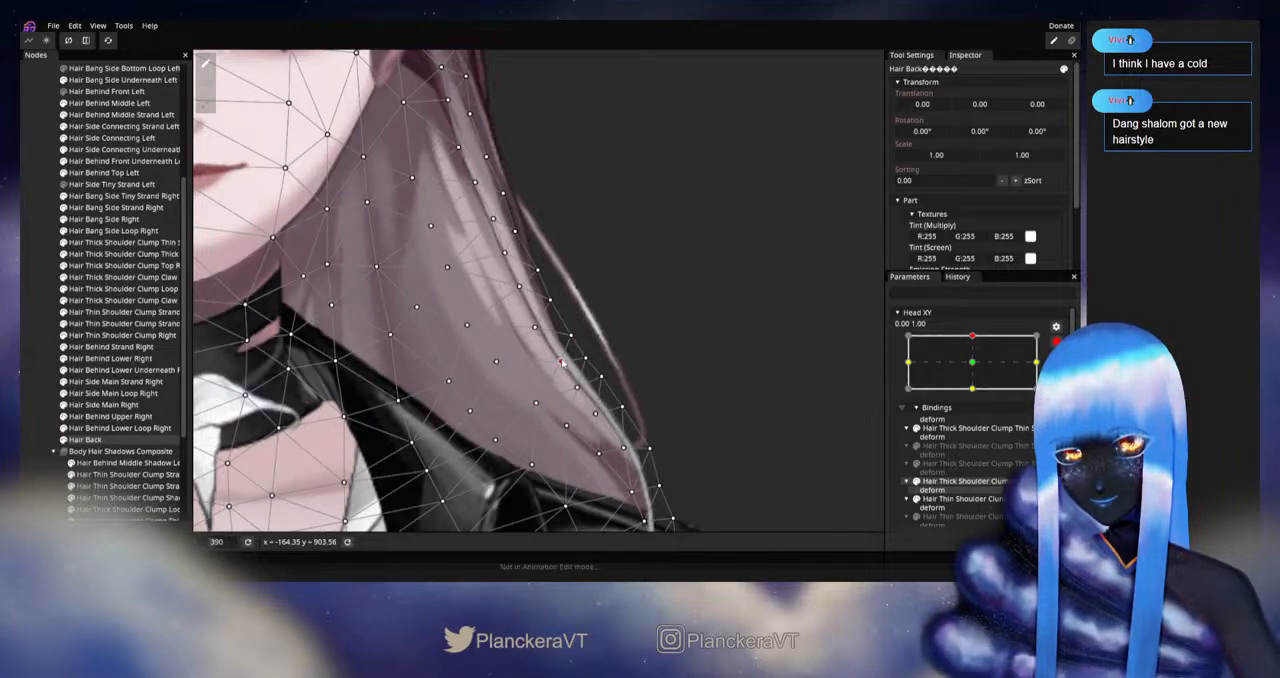
scroll(562, 364, "down", 2)
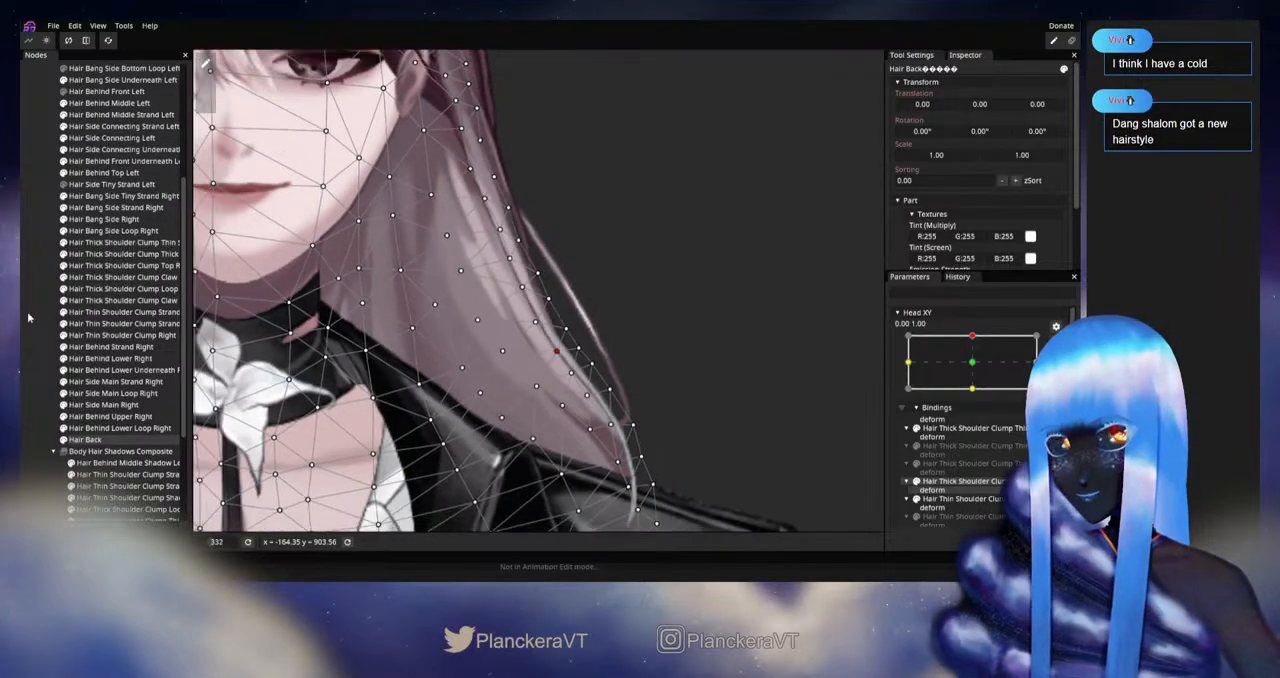
Step: Deselect Hair Back and preview the left hair by moving Head XY around the upward pose with editing disarmed
left_click(29, 316)
scroll(530, 330, "down", 1)
left_click_drag(528, 328, 623, 440)
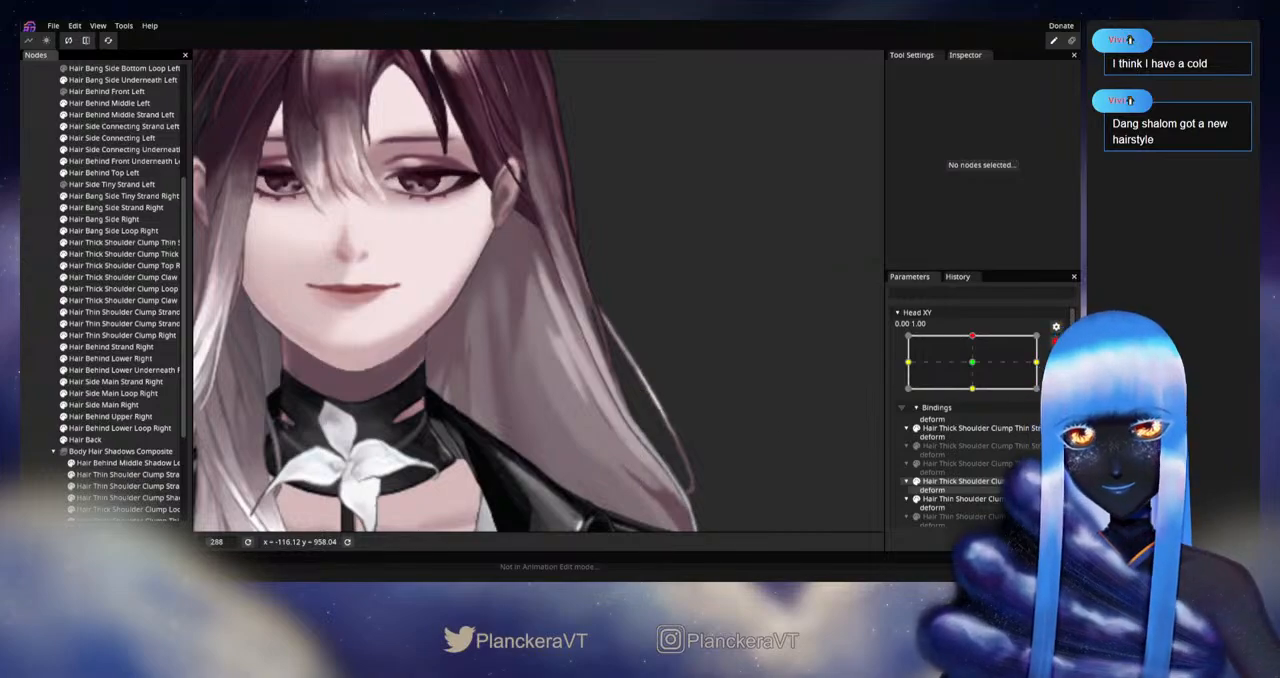
left_click(1053, 346)
mouse_move(980, 369)
left_mouse_down()
mouse_move(976, 398)
mouse_move(976, 368)
left_mouse_up()
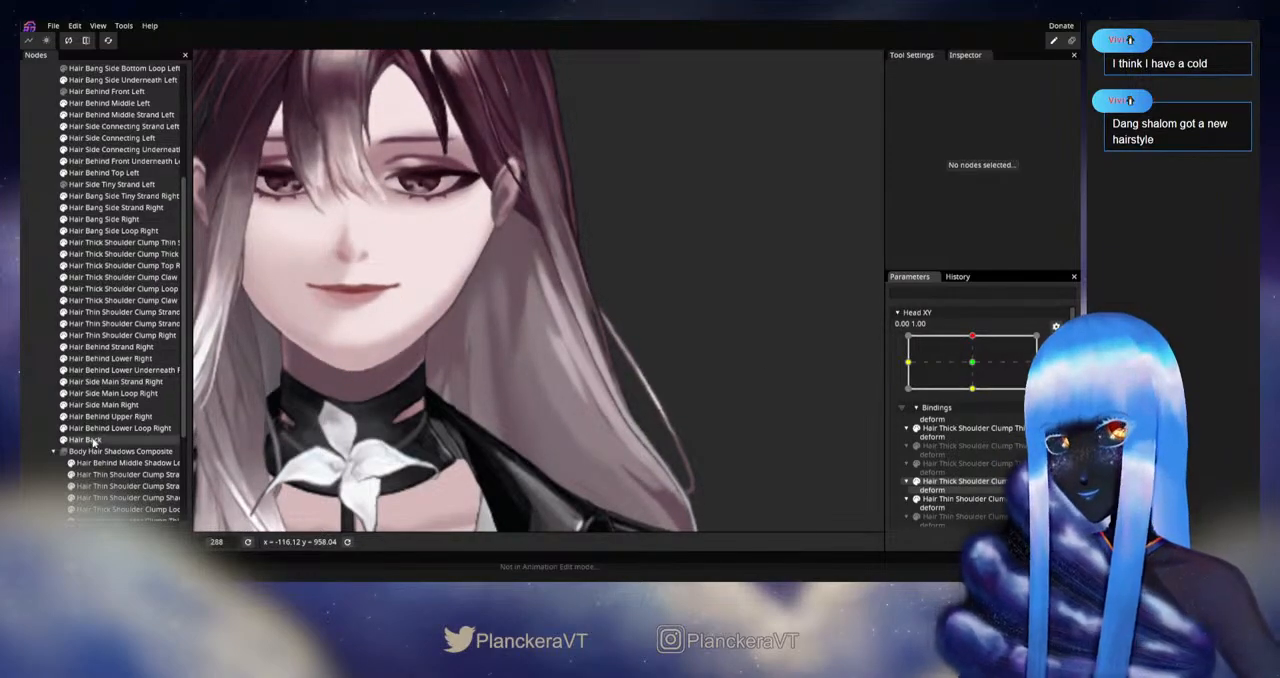
Step: Select Hair Back and continue adjusting its inner vertices beside the neck for the upward pose
left_click(150, 439)
scroll(493, 368, "up", 2)
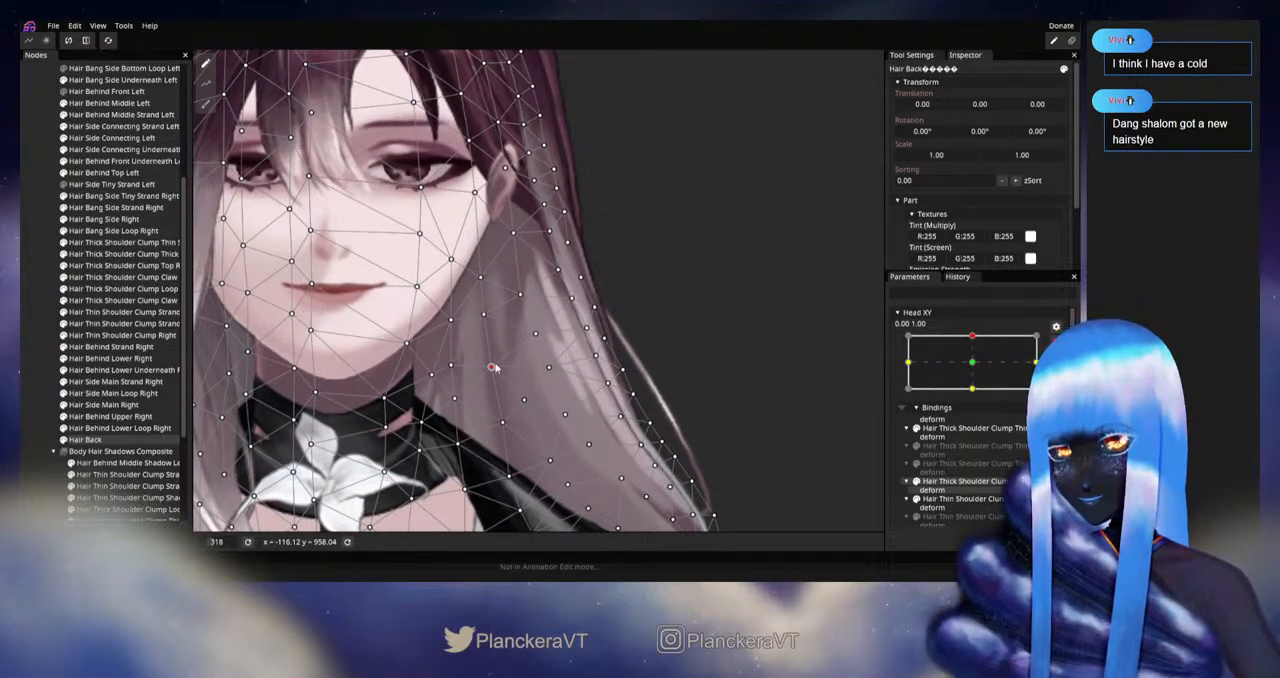
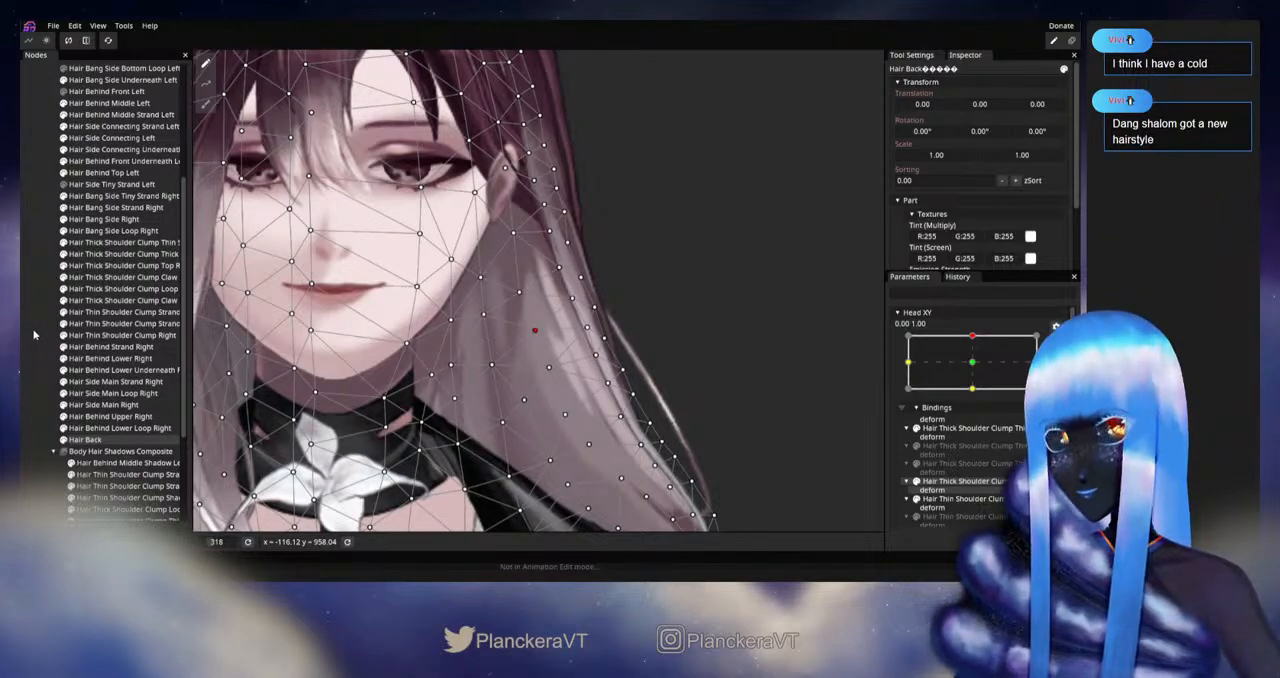
Step: Deselect Hair Back and preview the left hair by moving Head XY between the neutral and upward poses with editing disarmed
left_click(740, 432)
scroll(740, 432, "down", 3)
scroll(1035, 365, "up", 1)
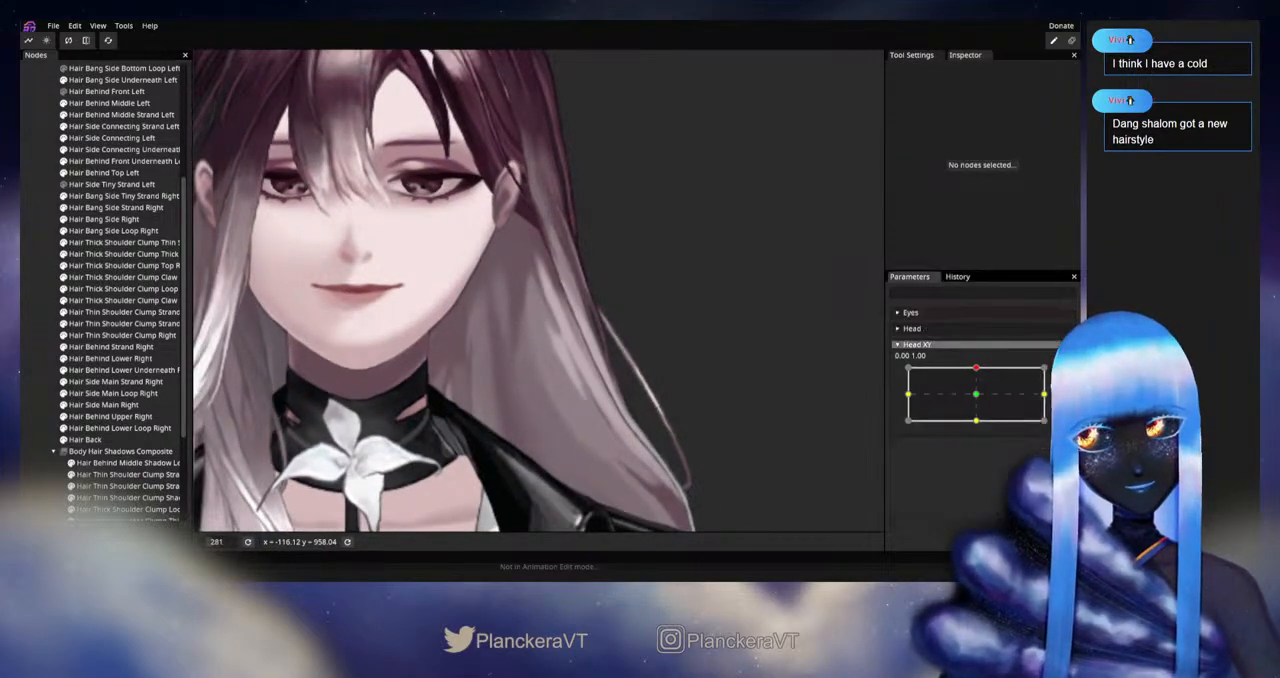
left_click(979, 398)
left_click_drag(979, 398, 982, 368)
scroll(647, 410, "up", 3)
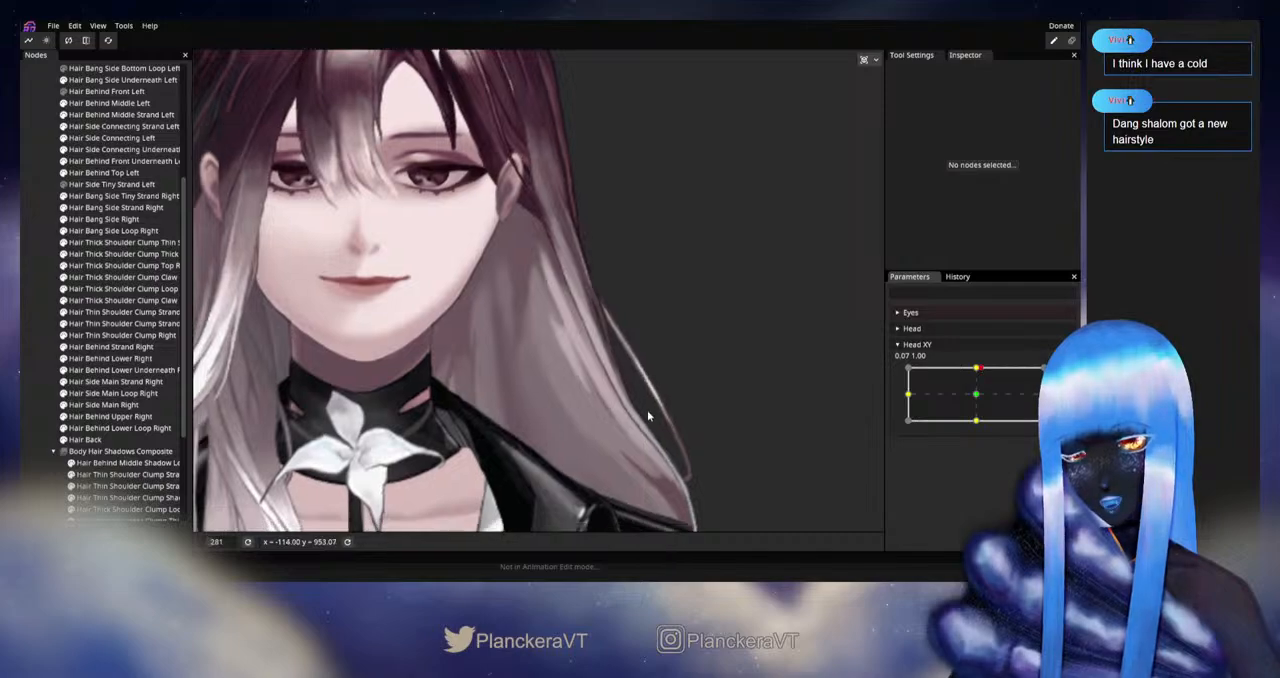
scroll(558, 413, "up", 2)
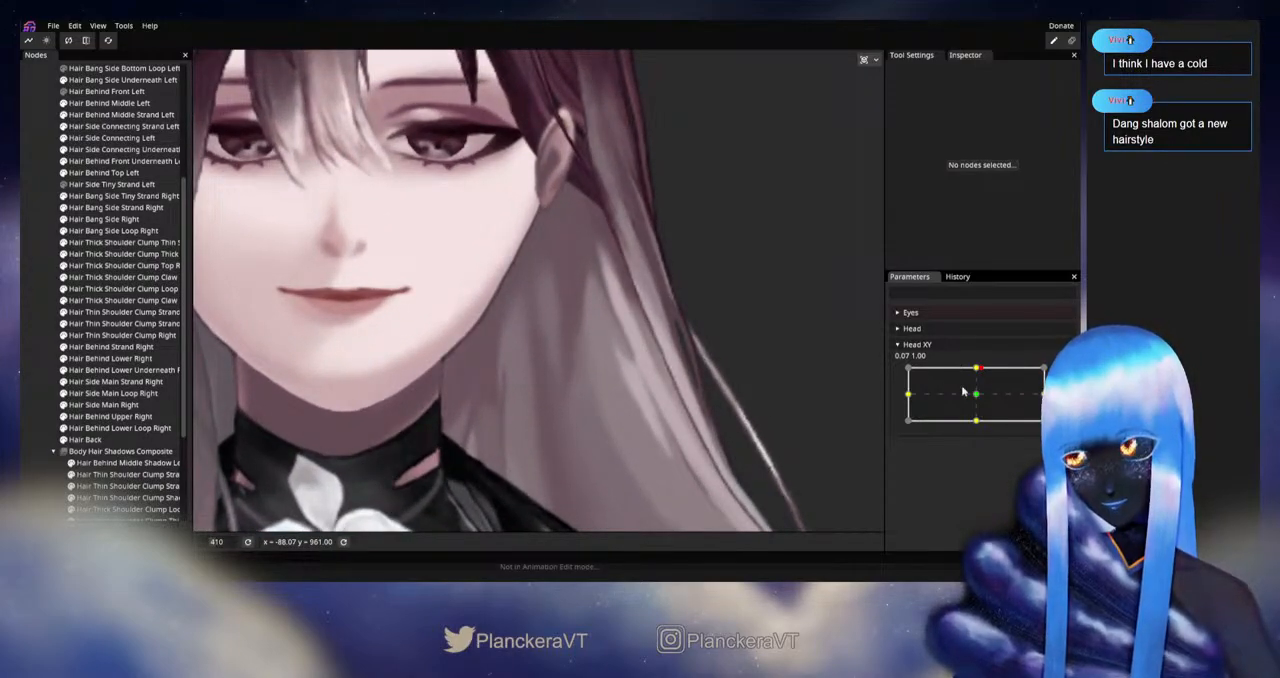
left_click_drag(963, 392, 985, 372)
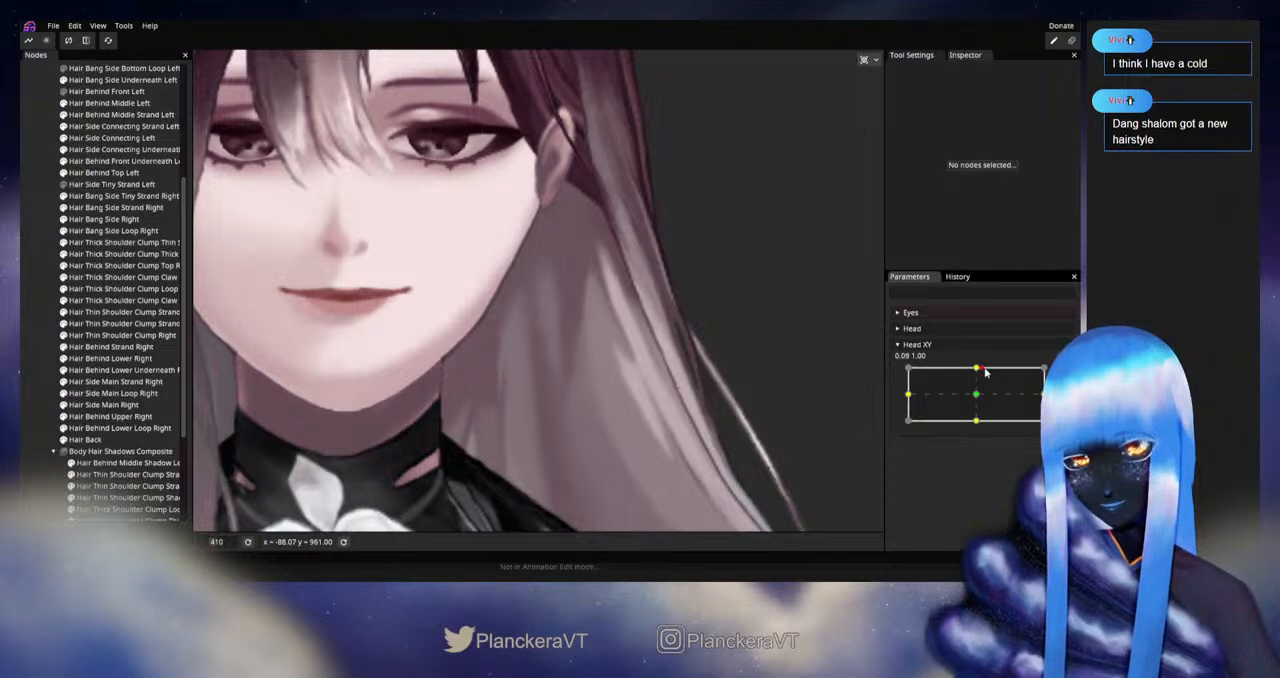
Step: Arm Head XY at 0.00, 1.00 and reposition the Hair Back vertices next to the left jawline
left_click(1062, 374)
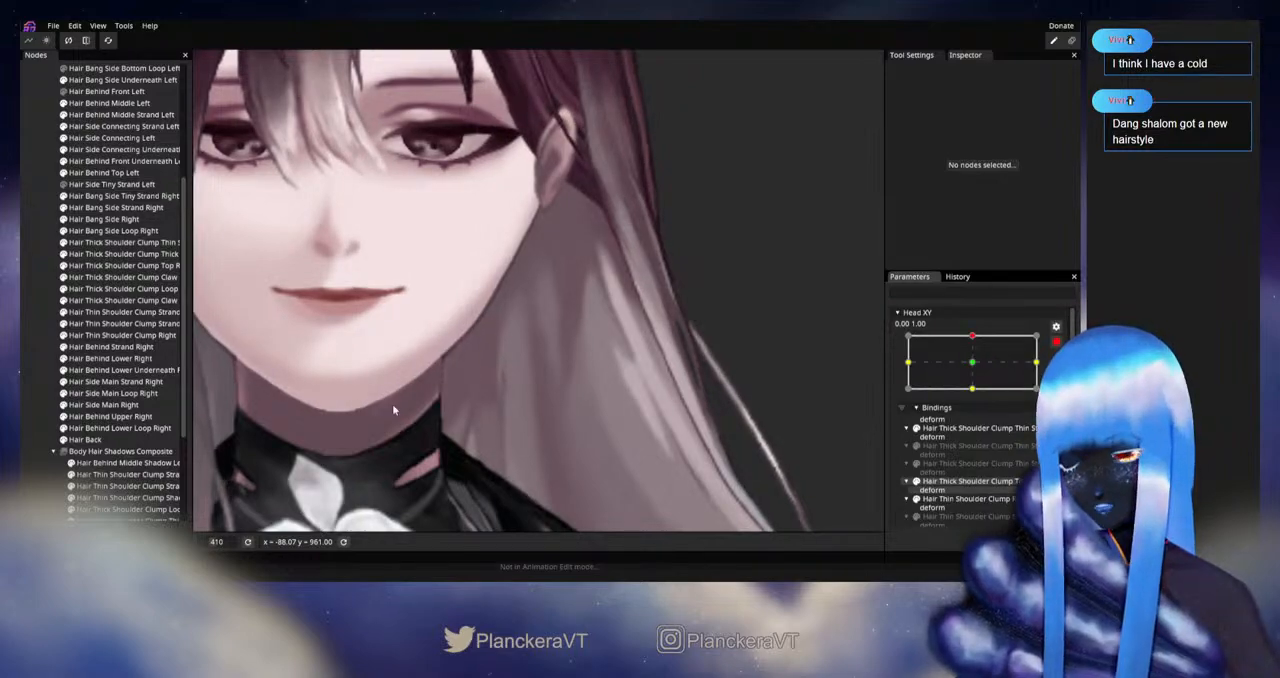
left_click(522, 348)
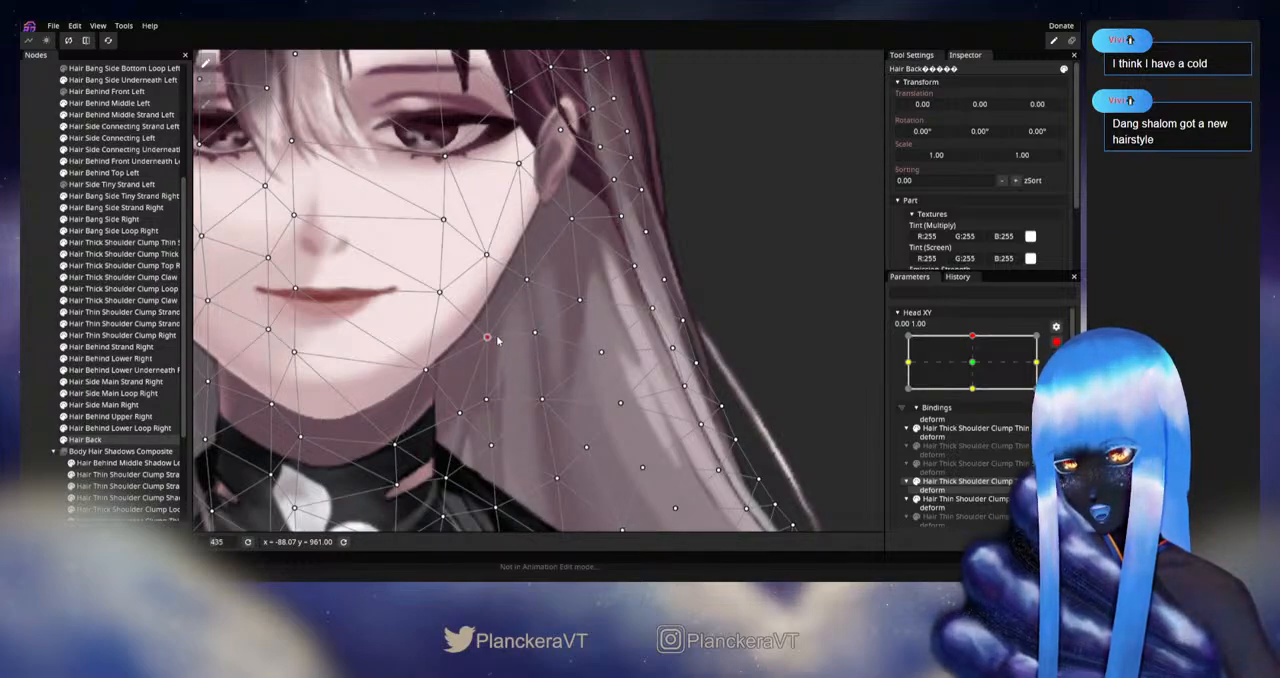
left_click(536, 333)
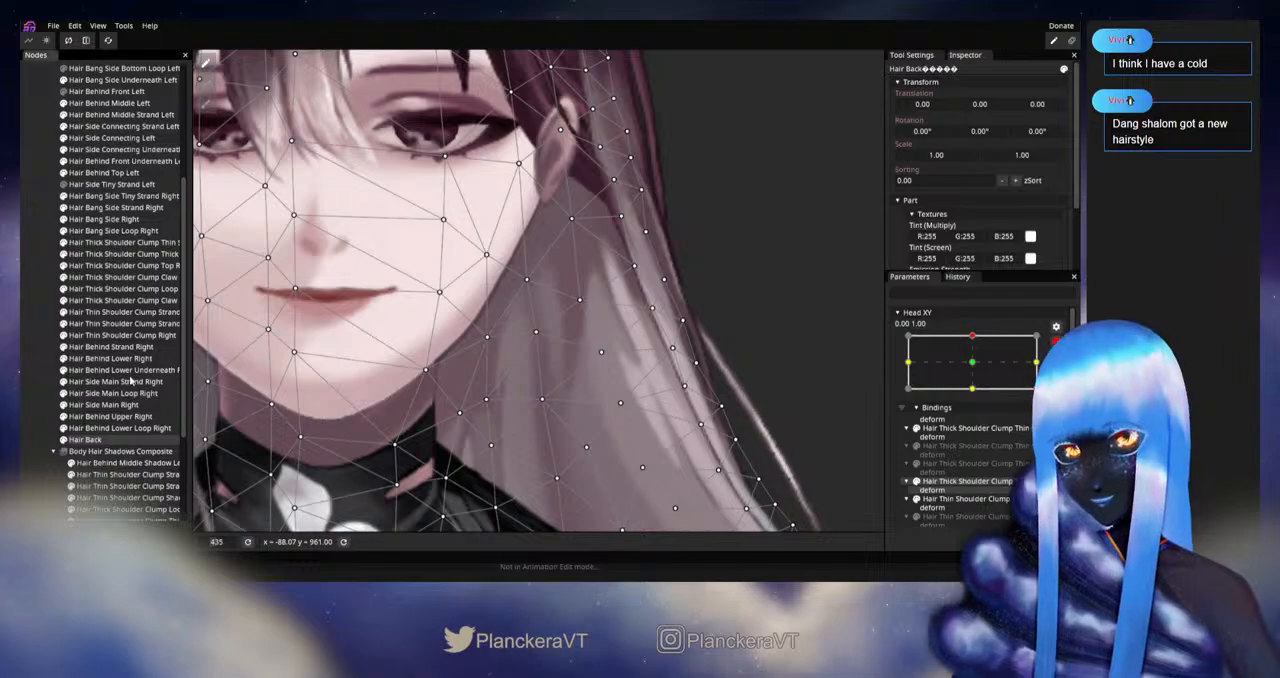
Step: Deselect Hair Back and check the hair beside the jaw by moving Head XY toward the upward pose with editing disarmed
left_click(50, 374)
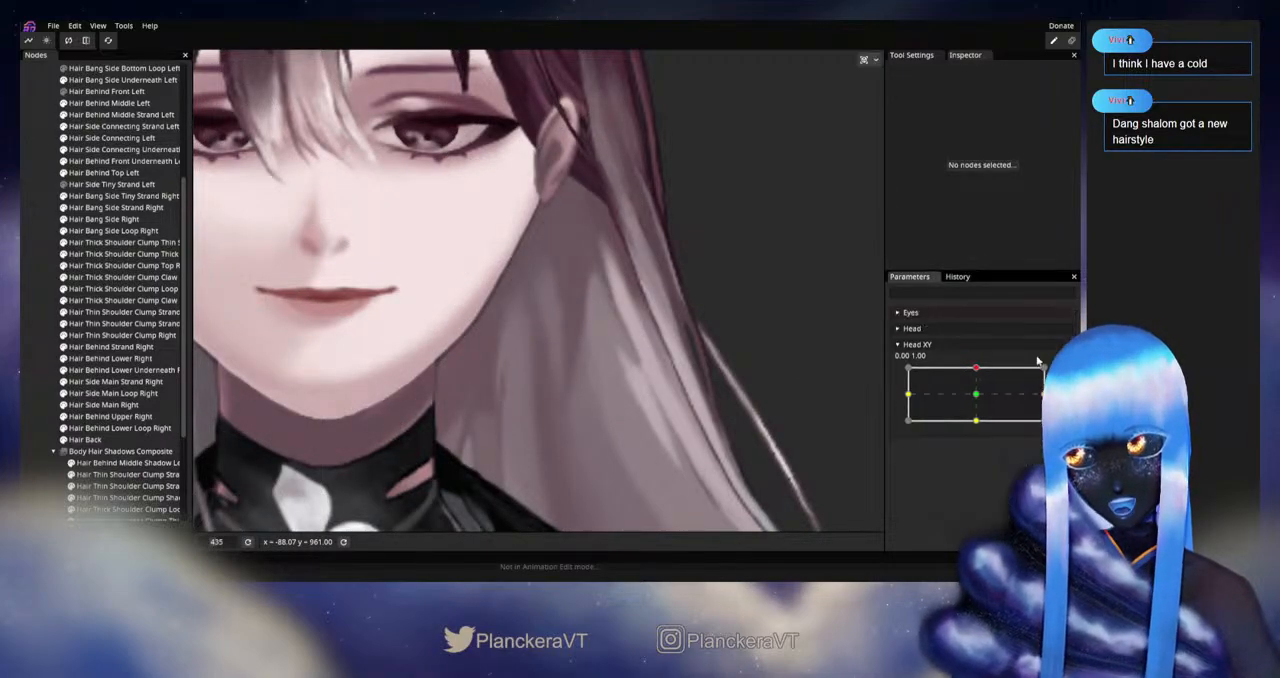
left_click(976, 390)
left_click_drag(976, 388, 976, 370)
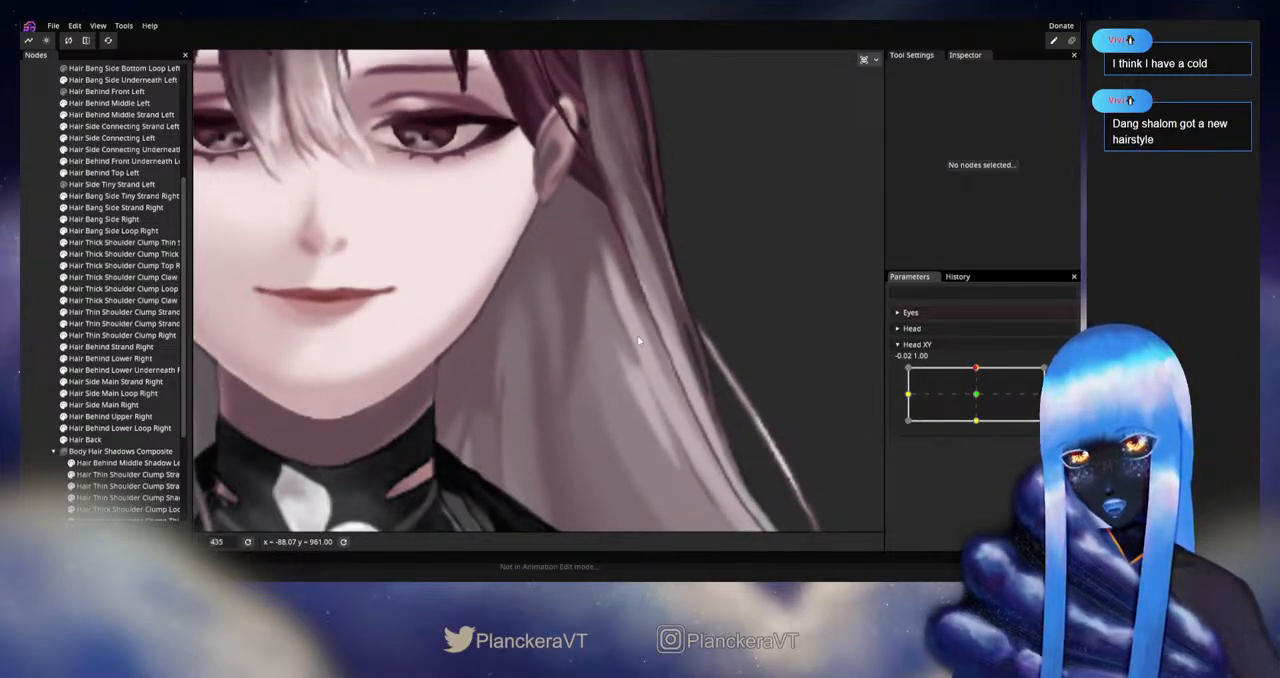
Step: Rearm the upward pose, nudge the Hair Back vertices below the left ear, and recheck the deformation with Head XY
left_click(1018, 373)
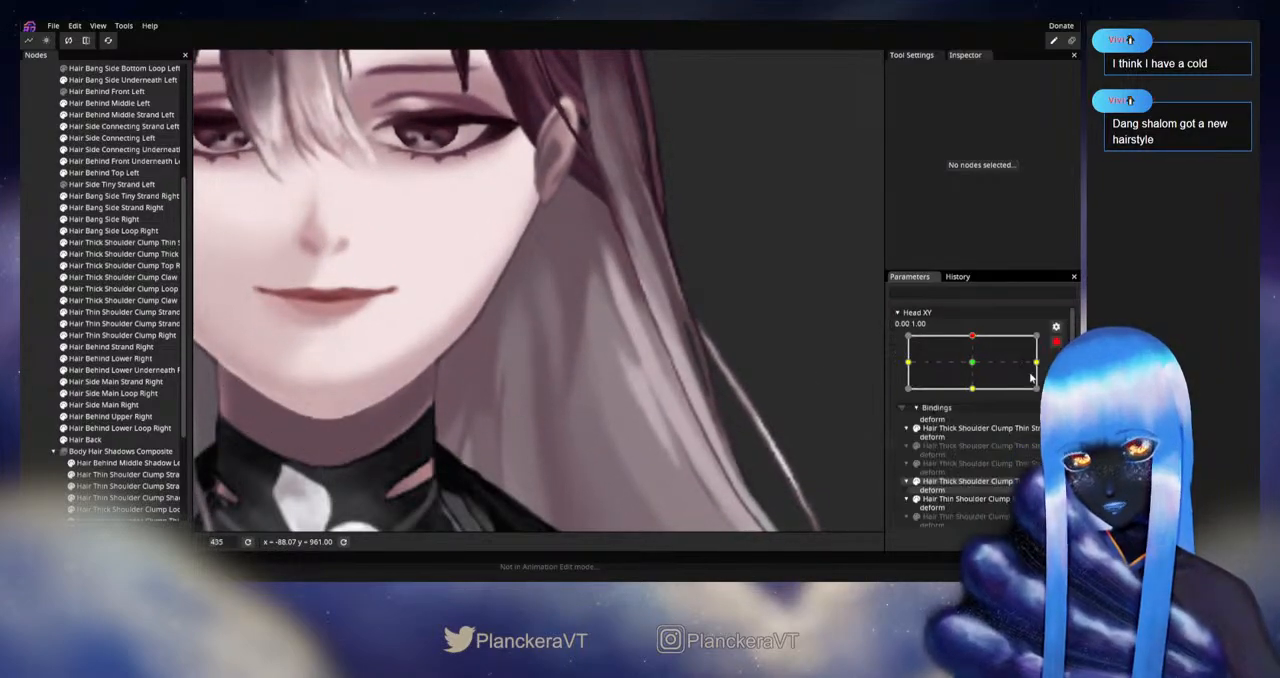
left_click(88, 439)
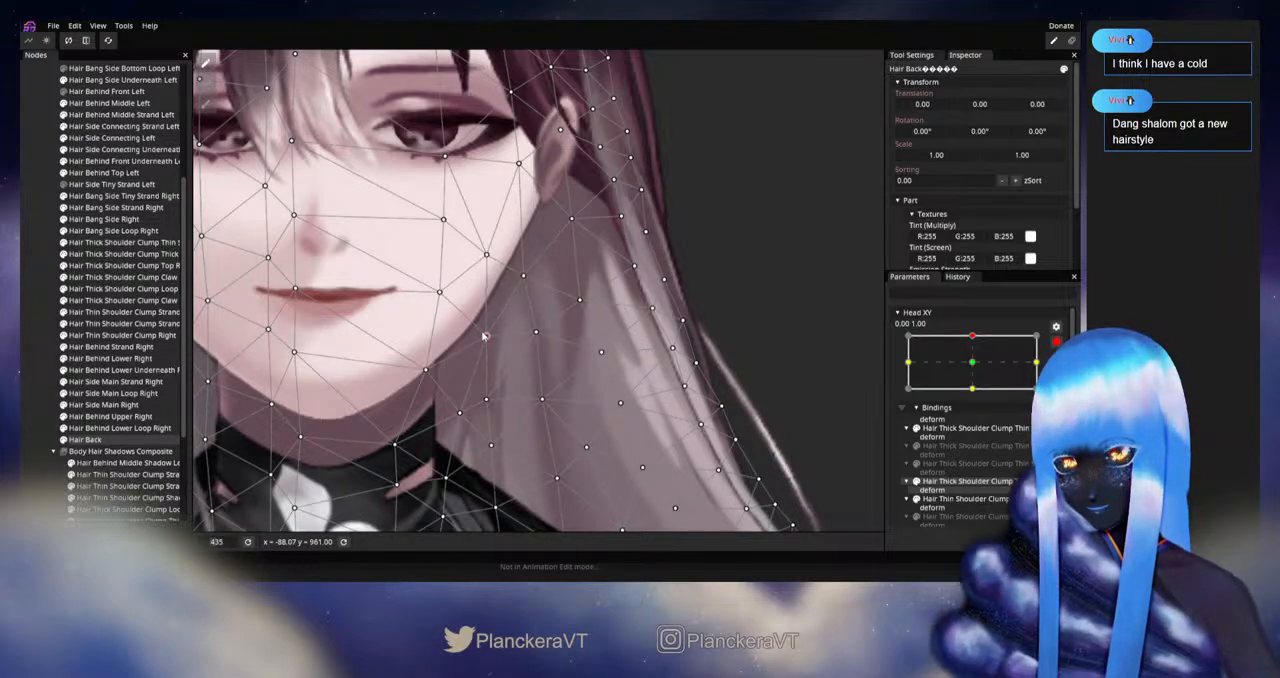
left_click(42, 404)
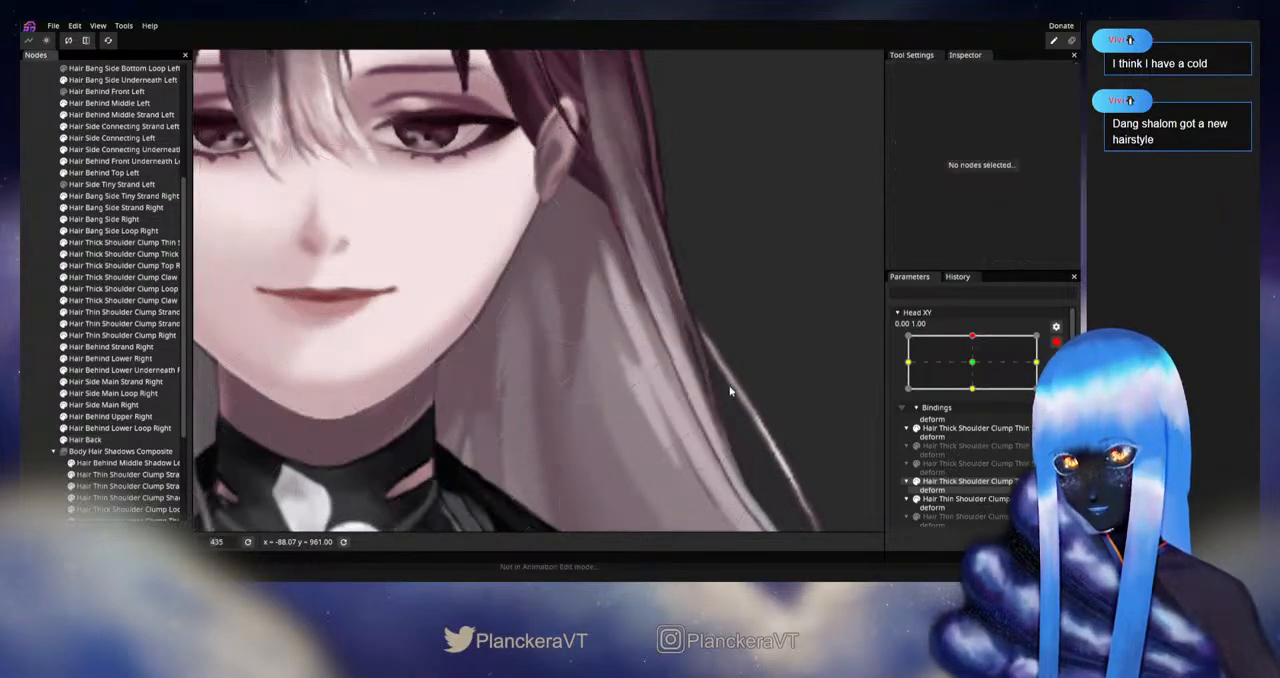
mouse_move(975, 369)
left_mouse_down()
mouse_move(973, 393)
mouse_move(977, 364)
left_mouse_up()
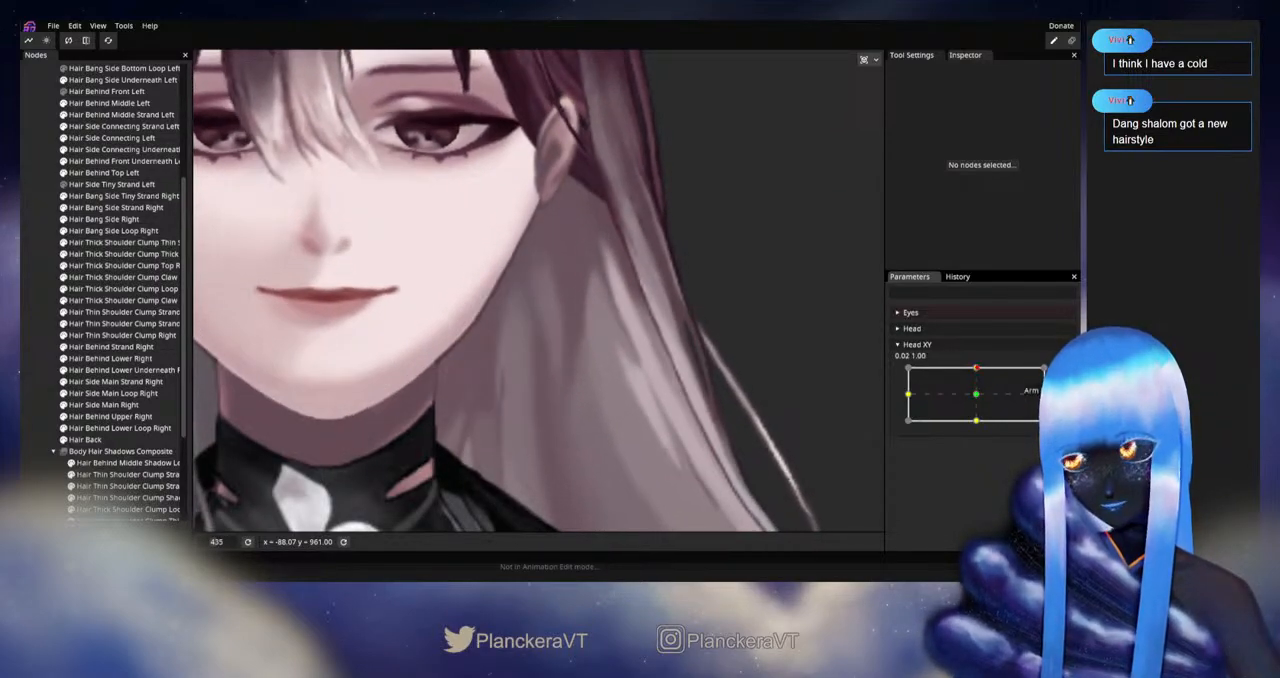
Step: Arm the upward pose and shift the column of inner Hair Back vertices running from the left jaw down to the shoulder
left_click(1063, 374)
left_click(188, 439)
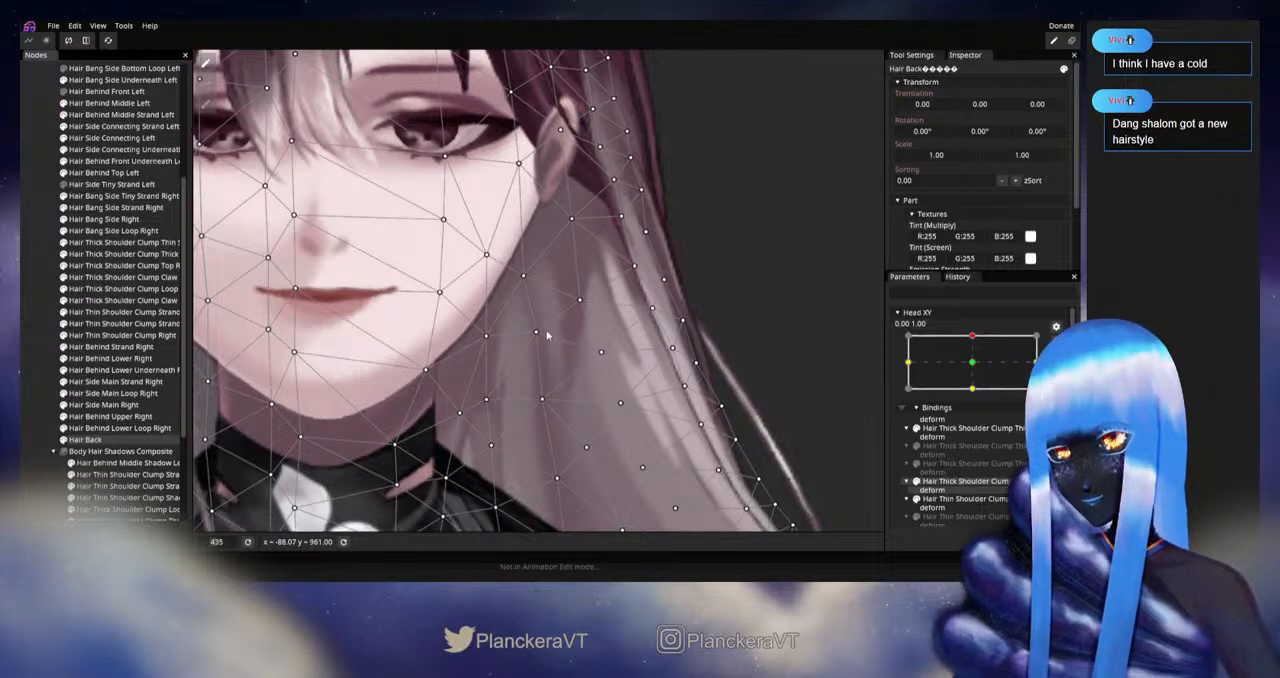
left_click_drag(535, 335, 526, 339)
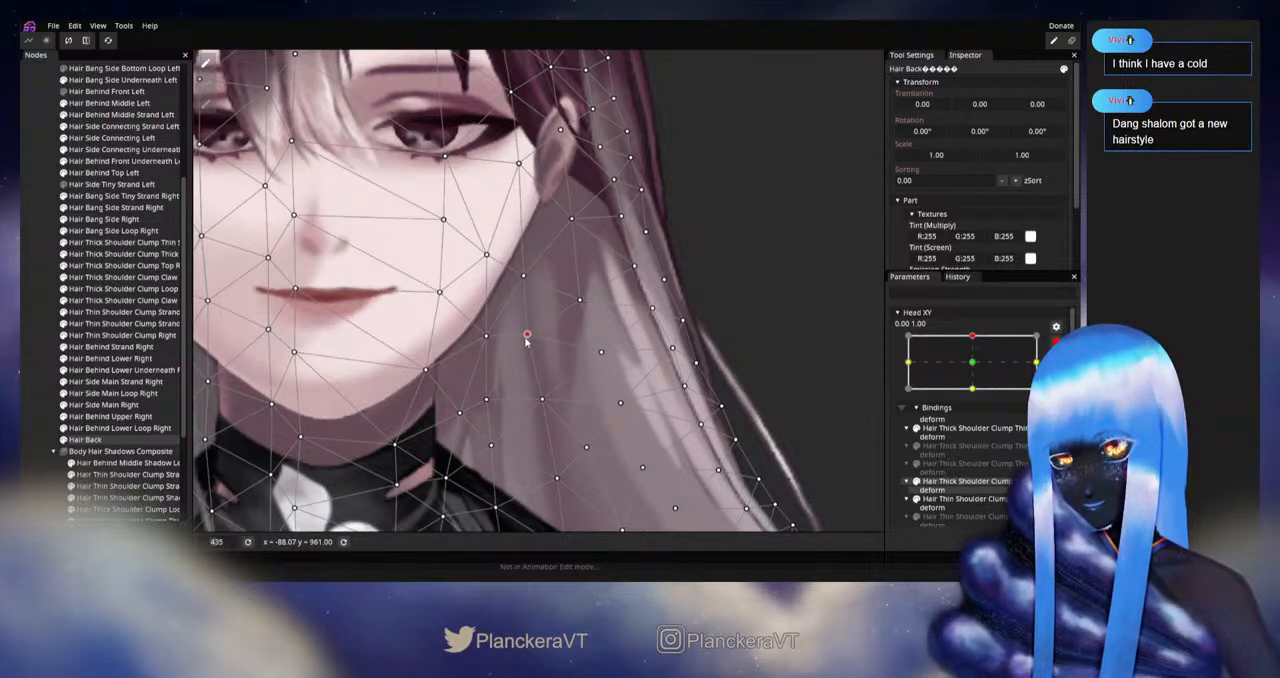
left_click(540, 400)
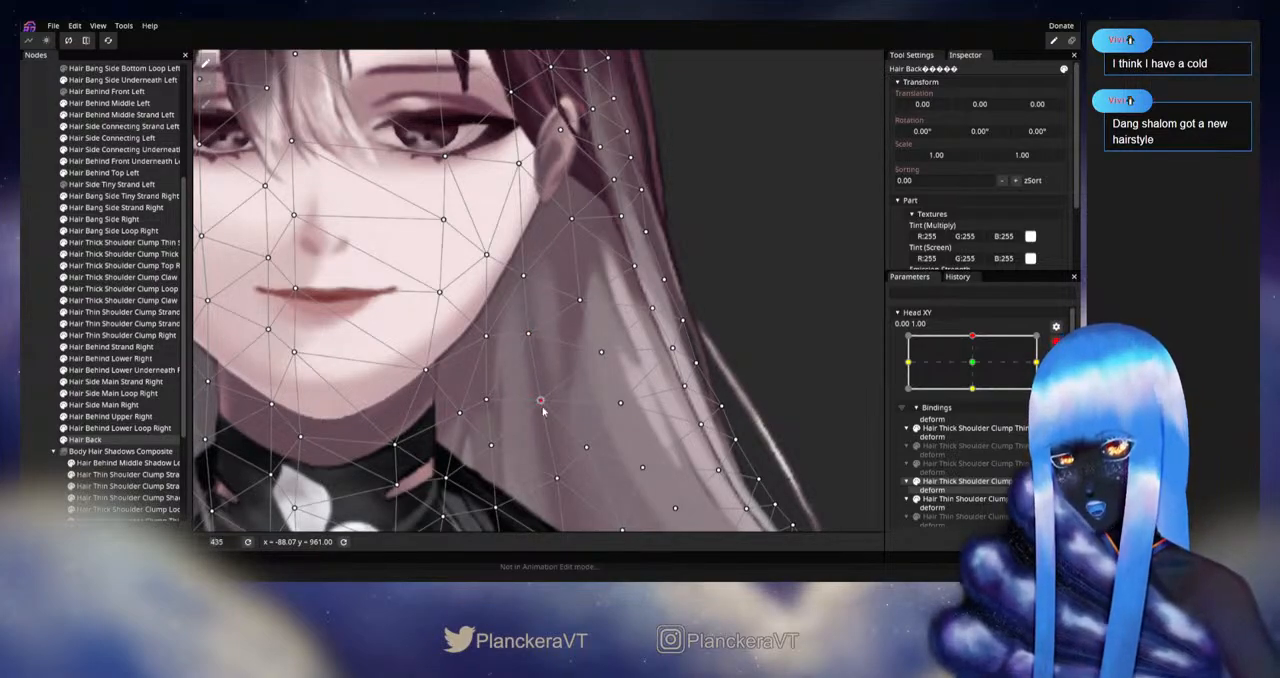
scroll(541, 405, "down", 1)
left_click(549, 442)
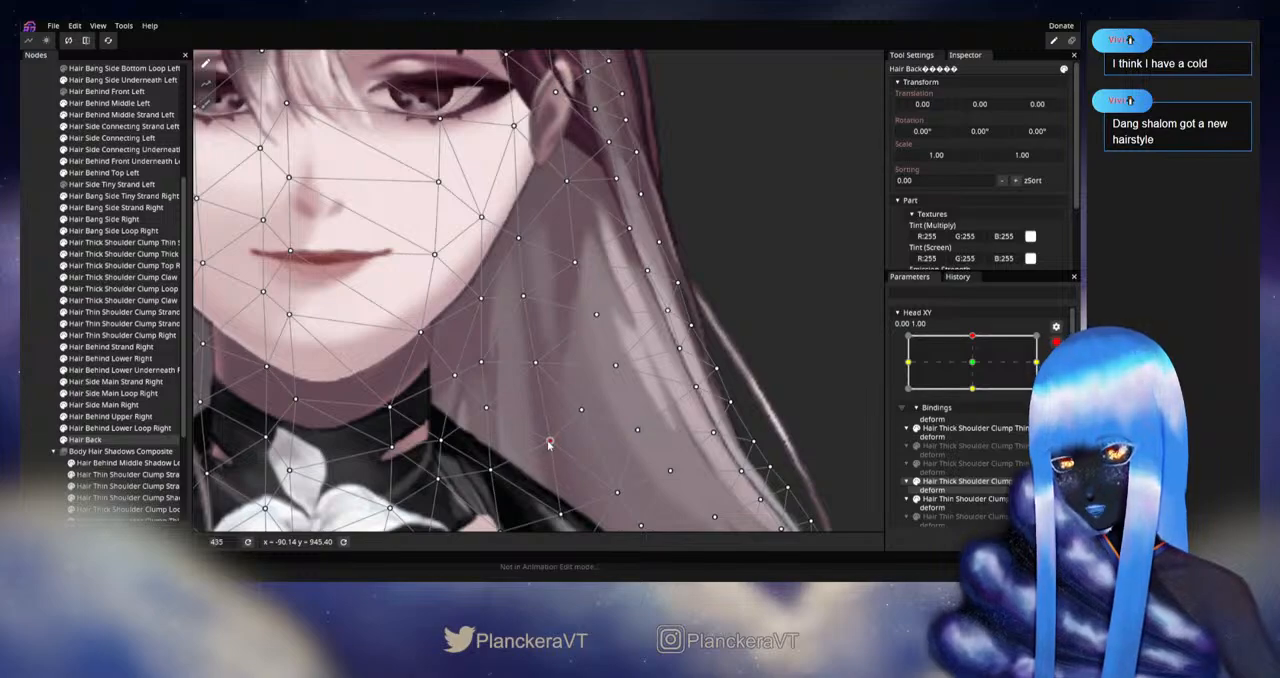
Step: Deselect Hair Back, disarm editing, and preview the left hair by moving Head XY between center and the upward pose
left_click(44, 370)
scroll(613, 358, "down", 1)
left_click_drag(612, 357, 649, 387)
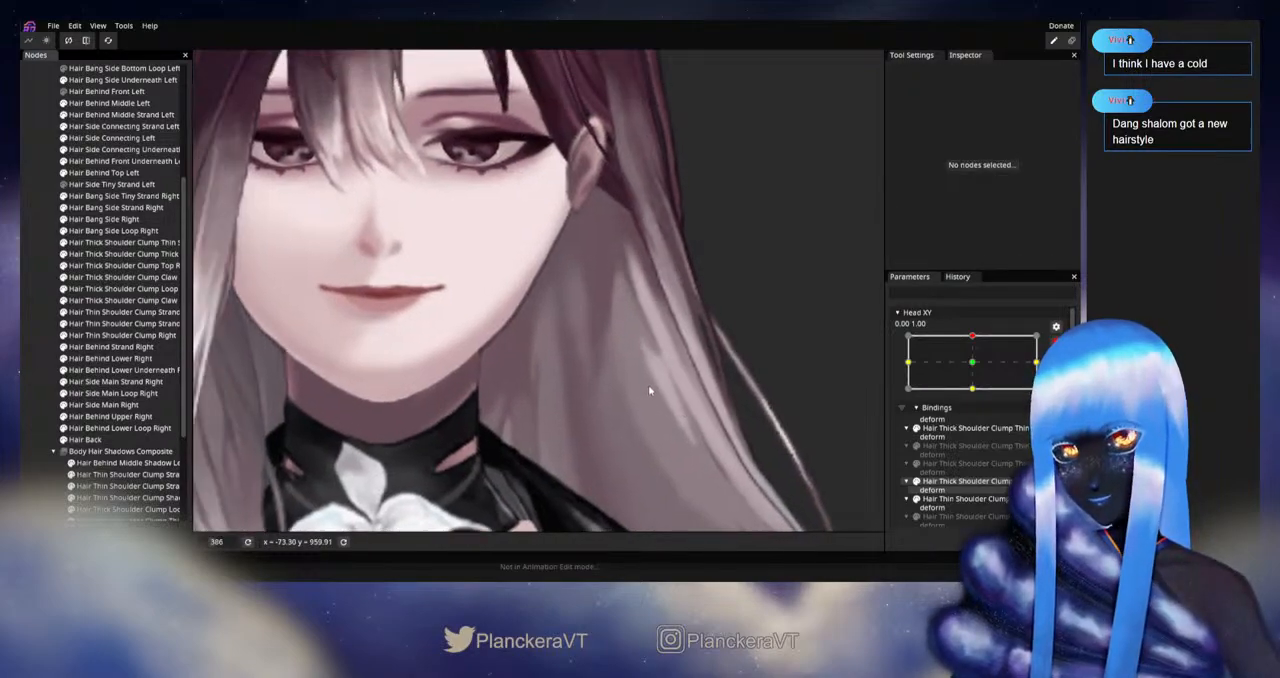
left_click(1055, 343)
left_click_drag(978, 372, 986, 370)
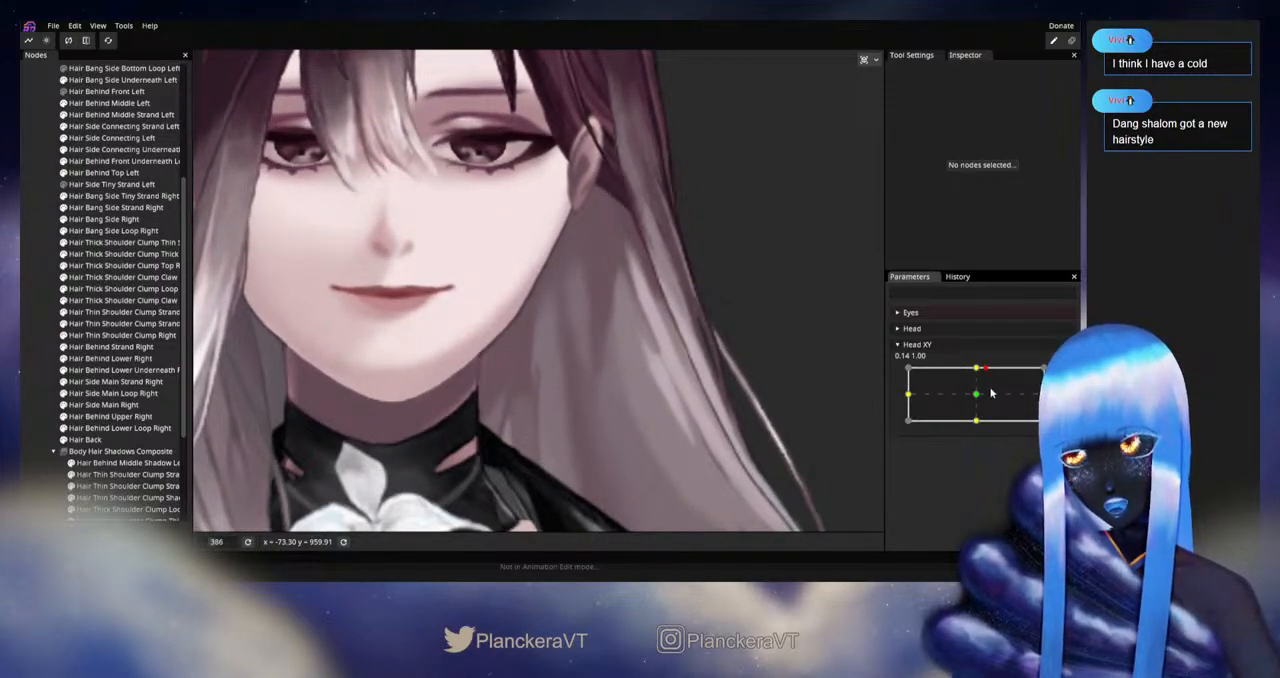
left_click(978, 395)
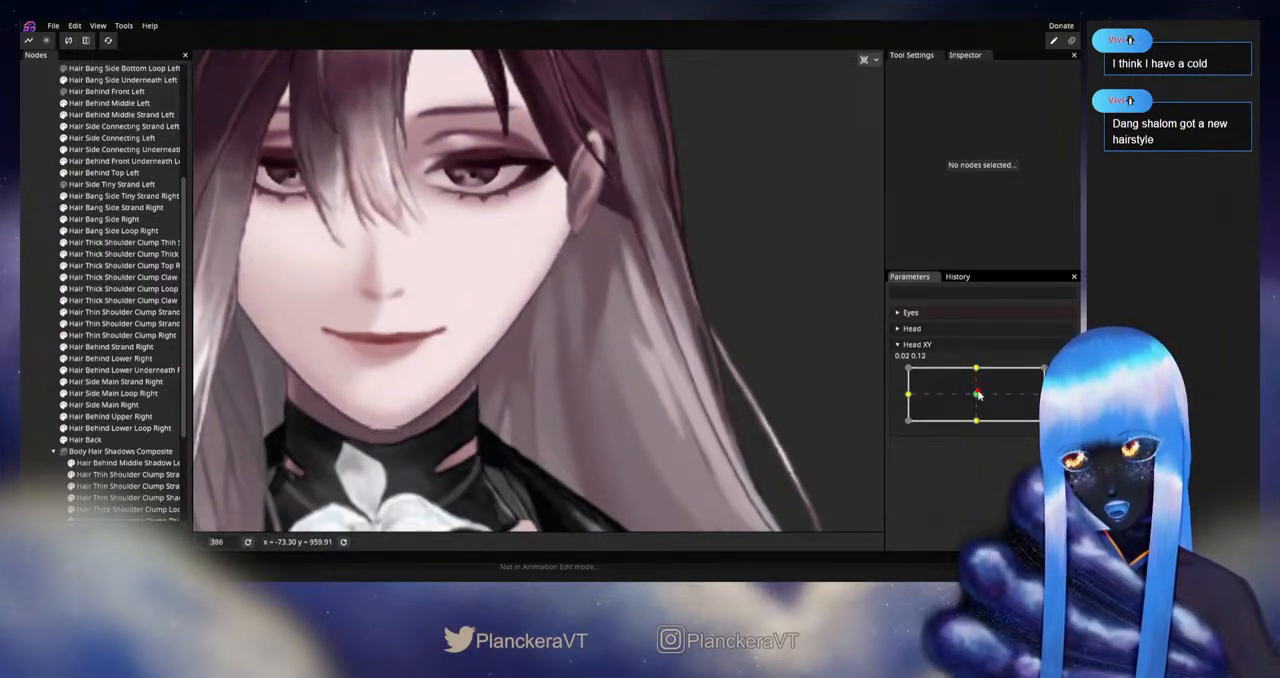
left_click_drag(978, 395, 980, 371)
left_click_drag(981, 388, 984, 364)
Step: Rearm Head XY at 0.00, 1.00 and reposition the inner Hair Back vertex beside the lower left jaw
left_click(1064, 373)
left_click(85, 439)
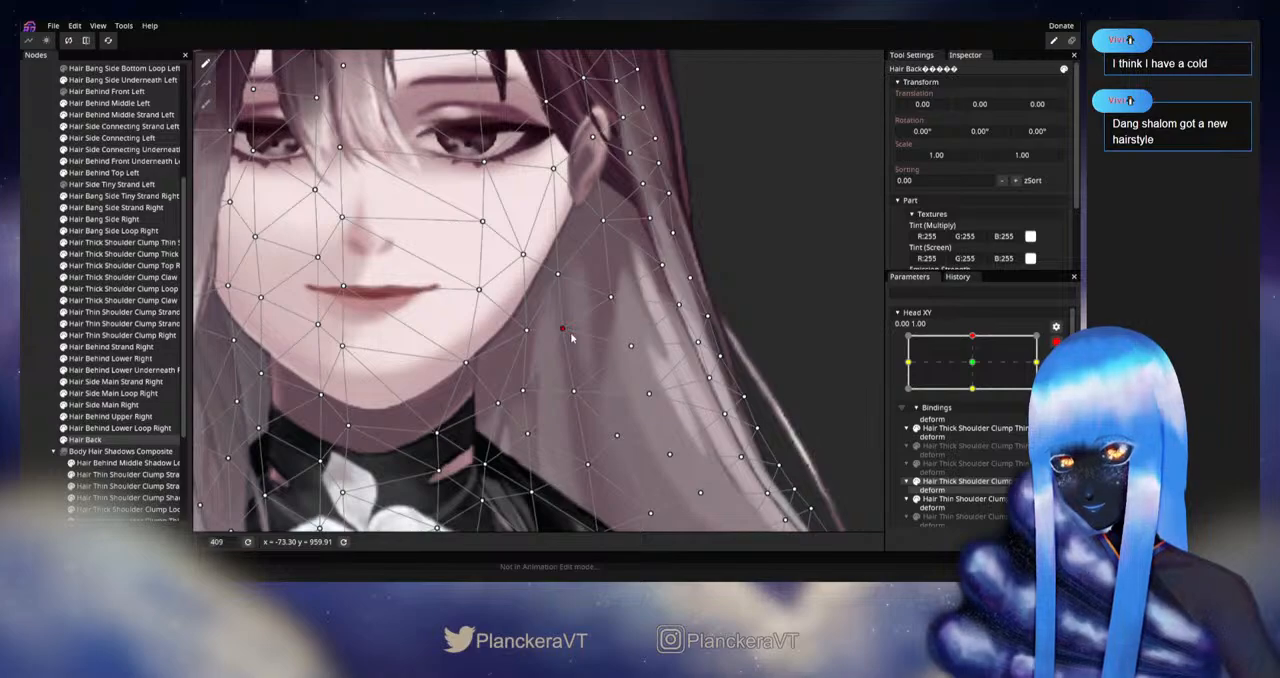
left_click(25, 400)
Step: Examine the left hair with editing disarmed by moving Head XY slightly around the upward pose
scroll(697, 406, "down", 3)
left_click(1057, 342)
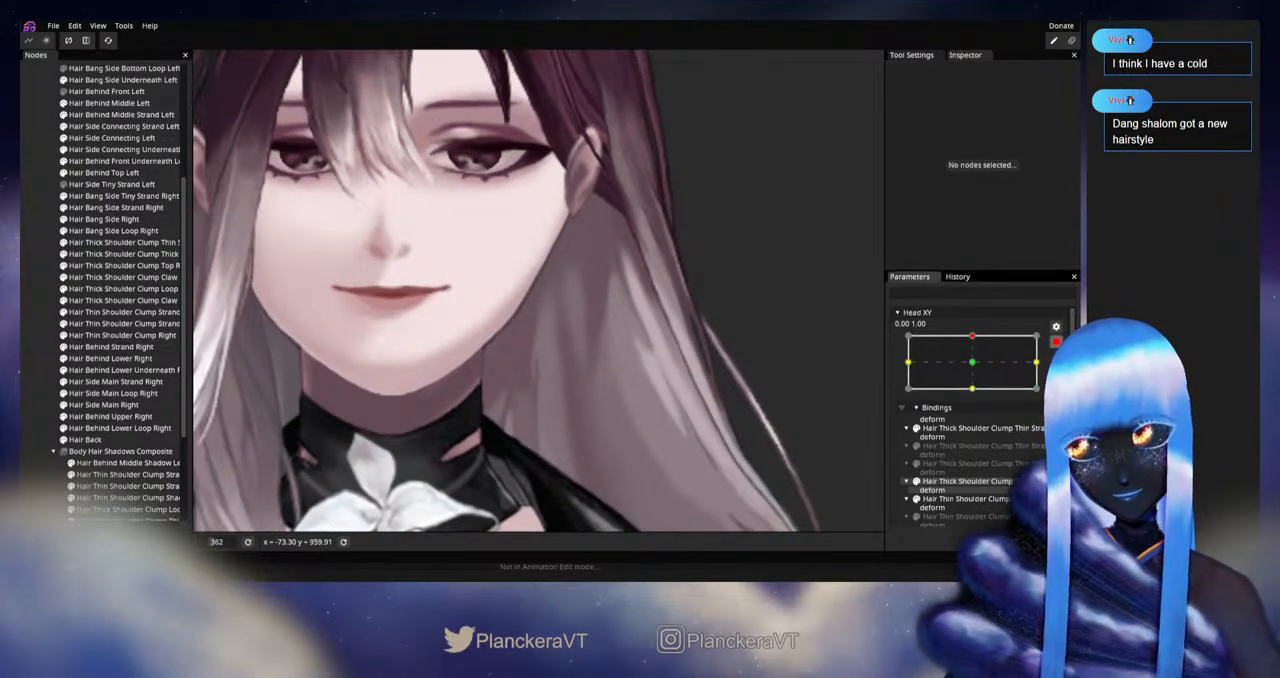
left_click(1054, 345)
mouse_move(977, 369)
left_mouse_down()
mouse_move(974, 393)
mouse_move(977, 369)
left_mouse_up()
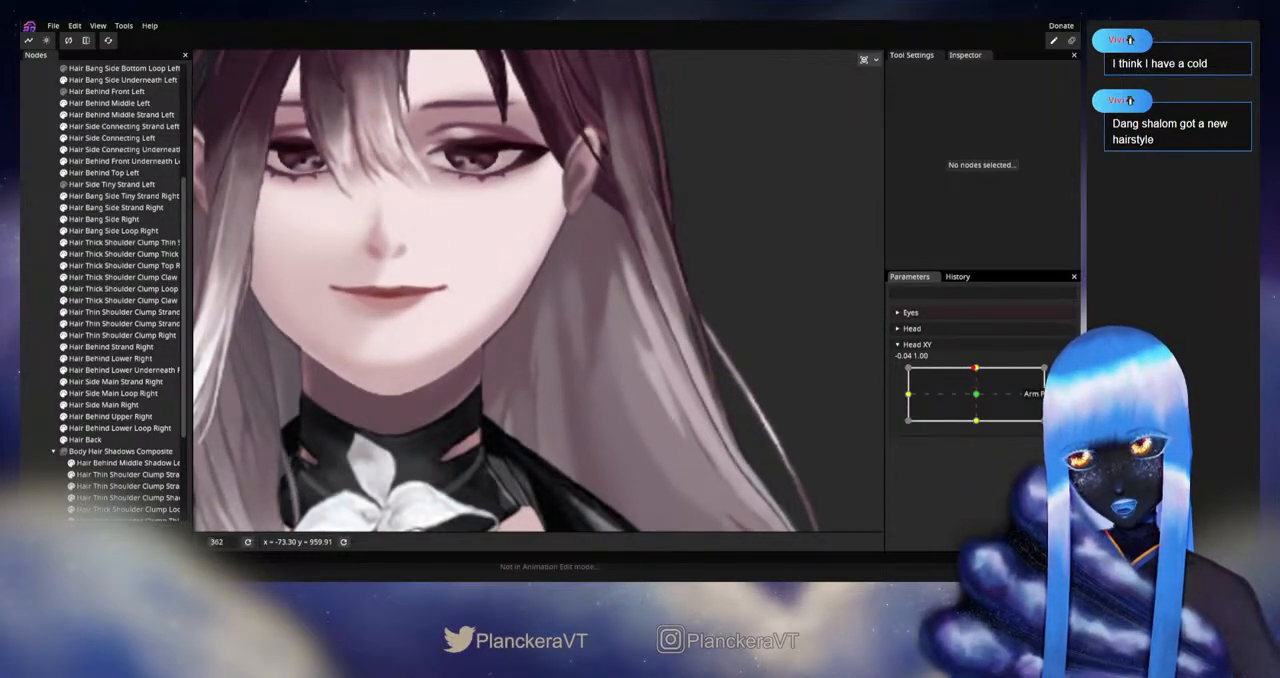
Step: Arm the upward pose and adjust the Hair Back vertices along the left cheek and jaw
left_click(1055, 375)
left_click(121, 441)
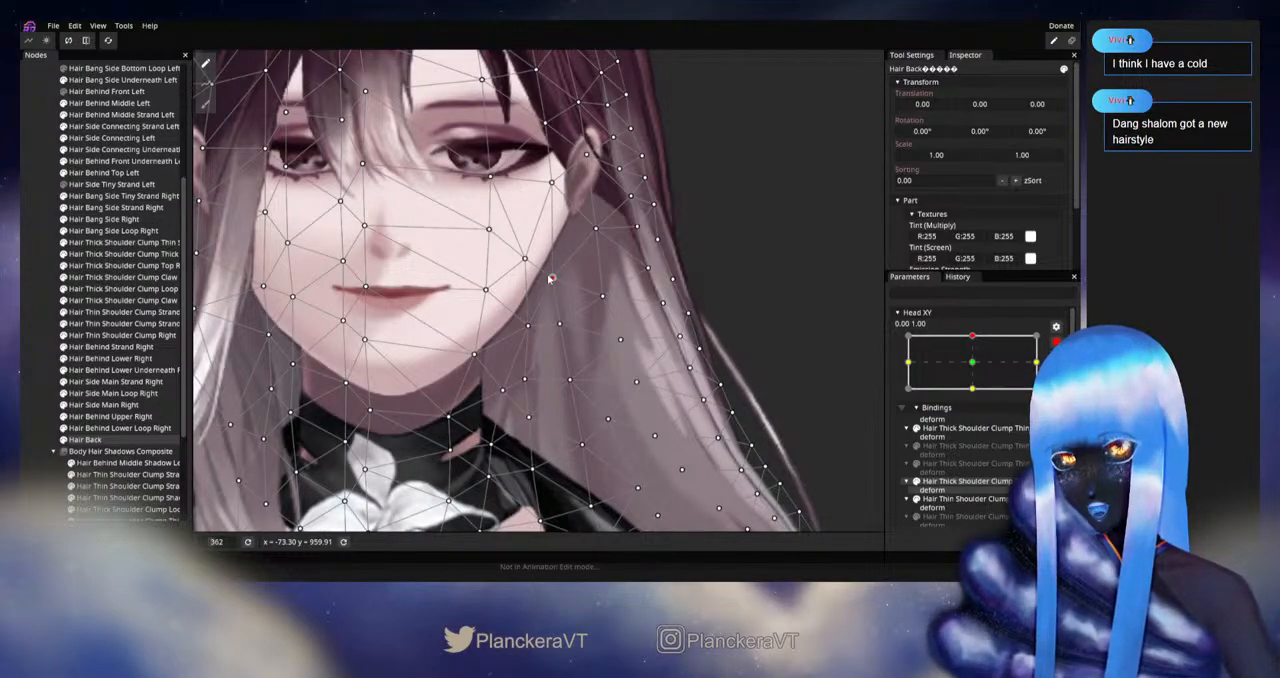
left_click(550, 278)
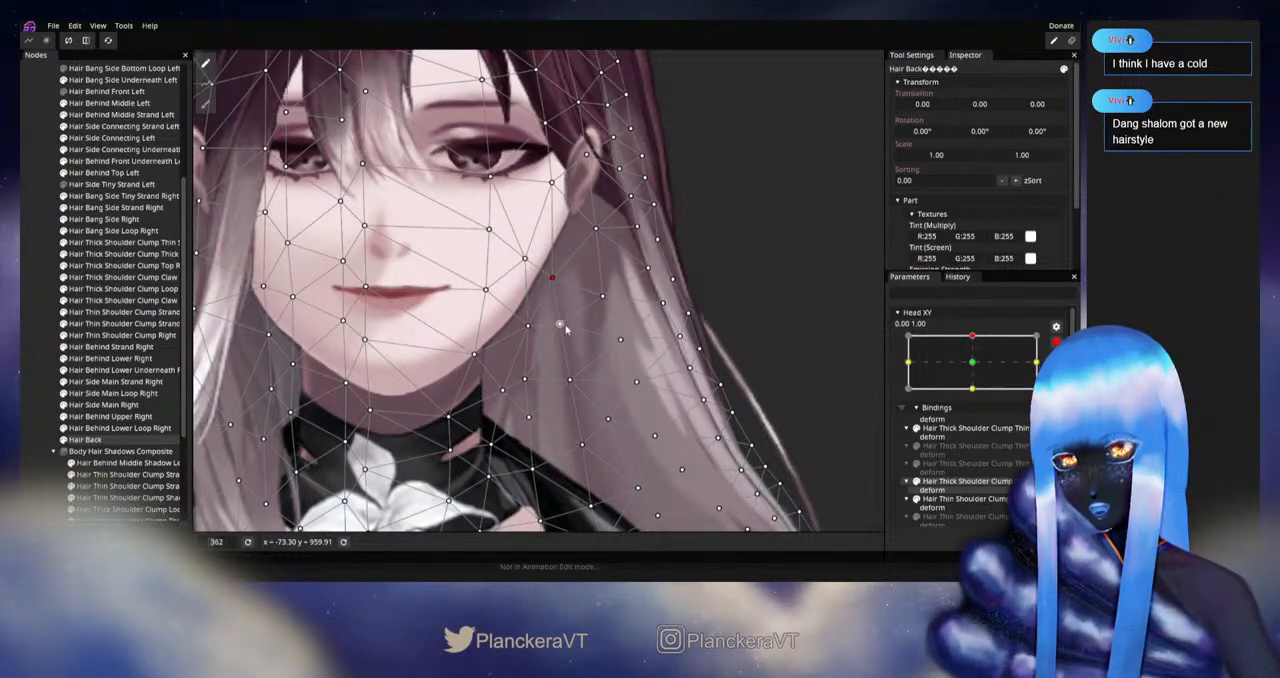
Step: Deselect Hair Back and preview the cheek-side hair around the upward Head XY pose with editing disarmed
left_click(22, 376)
left_click(1055, 341)
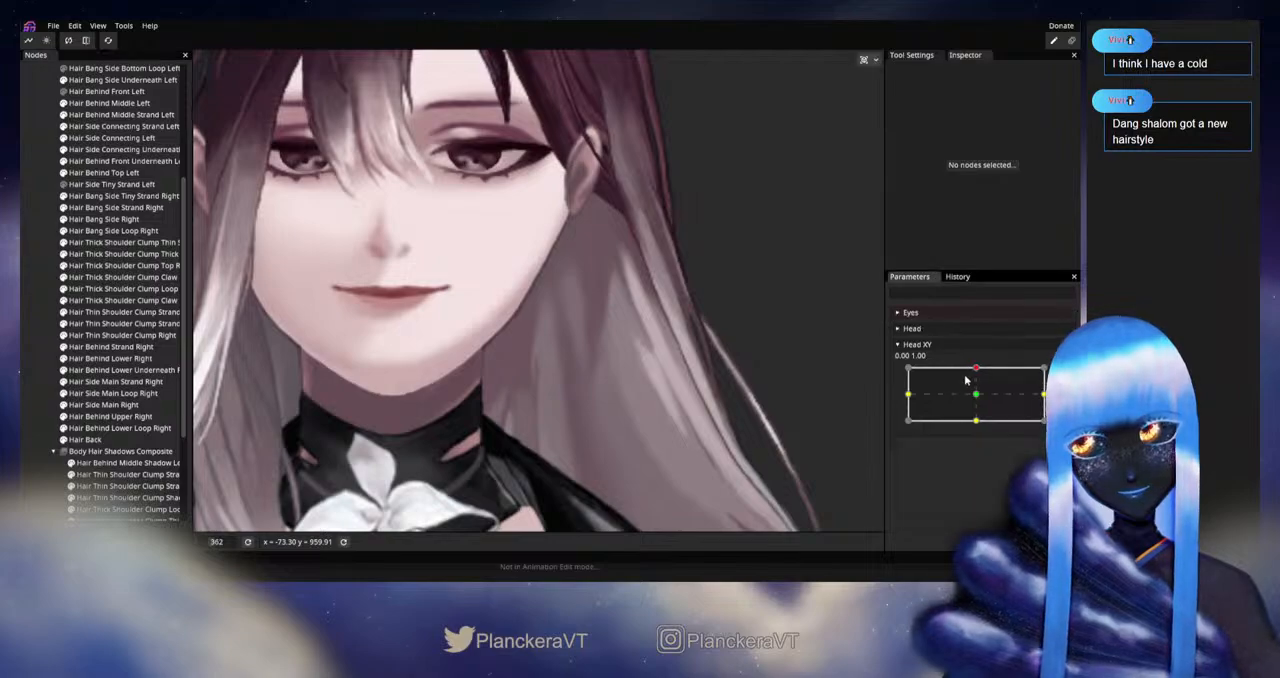
mouse_move(976, 371)
left_mouse_down()
mouse_move(976, 400)
mouse_move(976, 368)
left_mouse_up()
Step: Select Hair Back in the upward pose, adjust its middle vertex below the left ear, and deselect the mesh
left_click(85, 439)
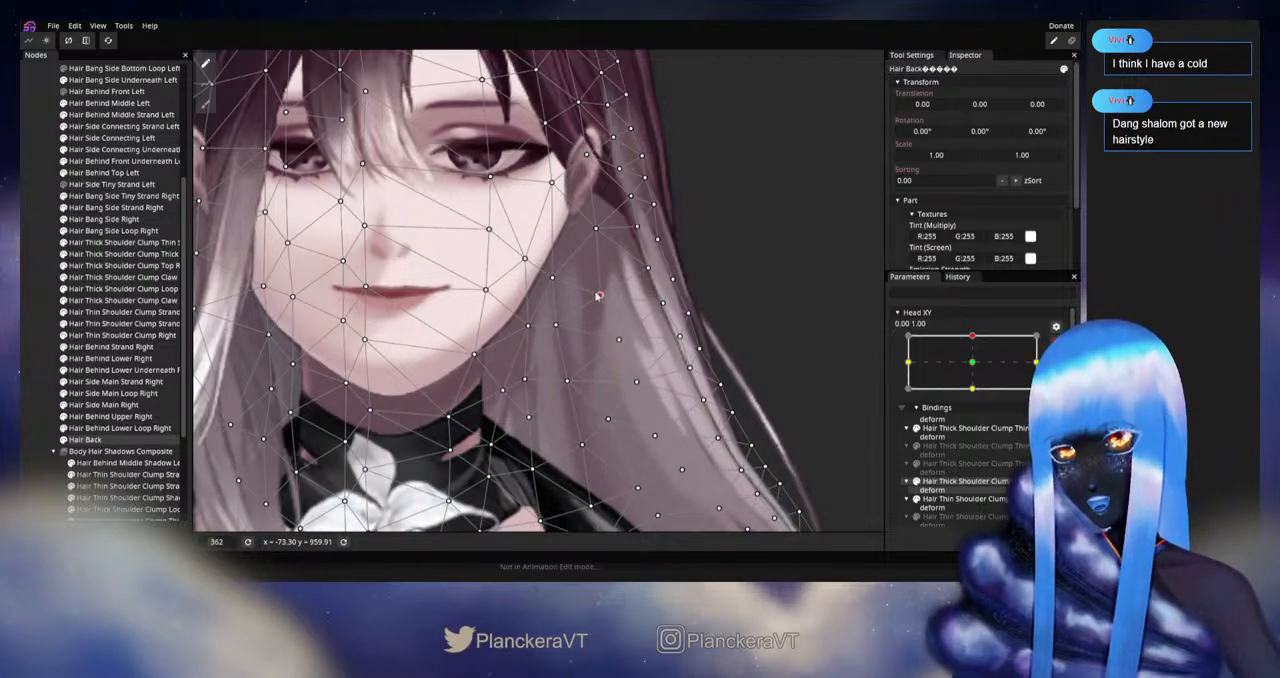
left_click(28, 379)
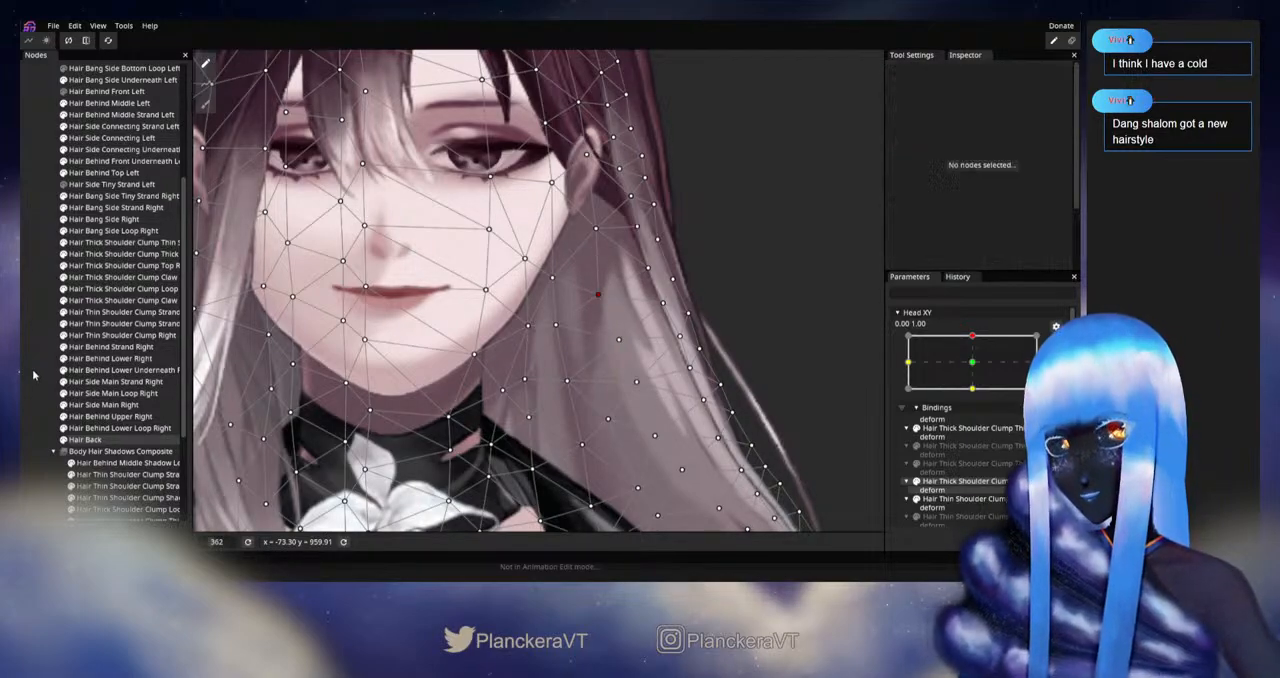
Step: Disarm Head XY and examine the left hair's motion between the neutral and upward poses
scroll(703, 395, "down", 1)
left_click_drag(800, 404, 736, 406)
left_click(1056, 342)
mouse_move(976, 372)
left_mouse_down()
mouse_move(981, 399)
mouse_move(982, 362)
left_mouse_up()
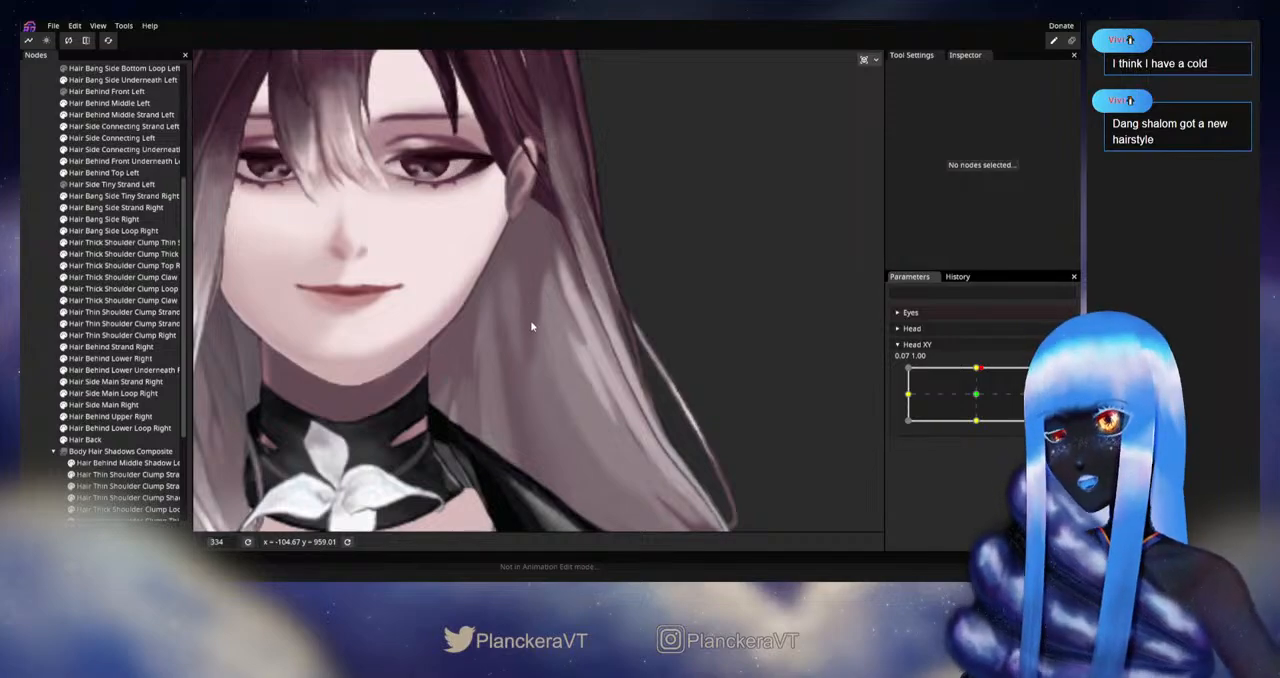
left_click_drag(977, 387, 977, 398)
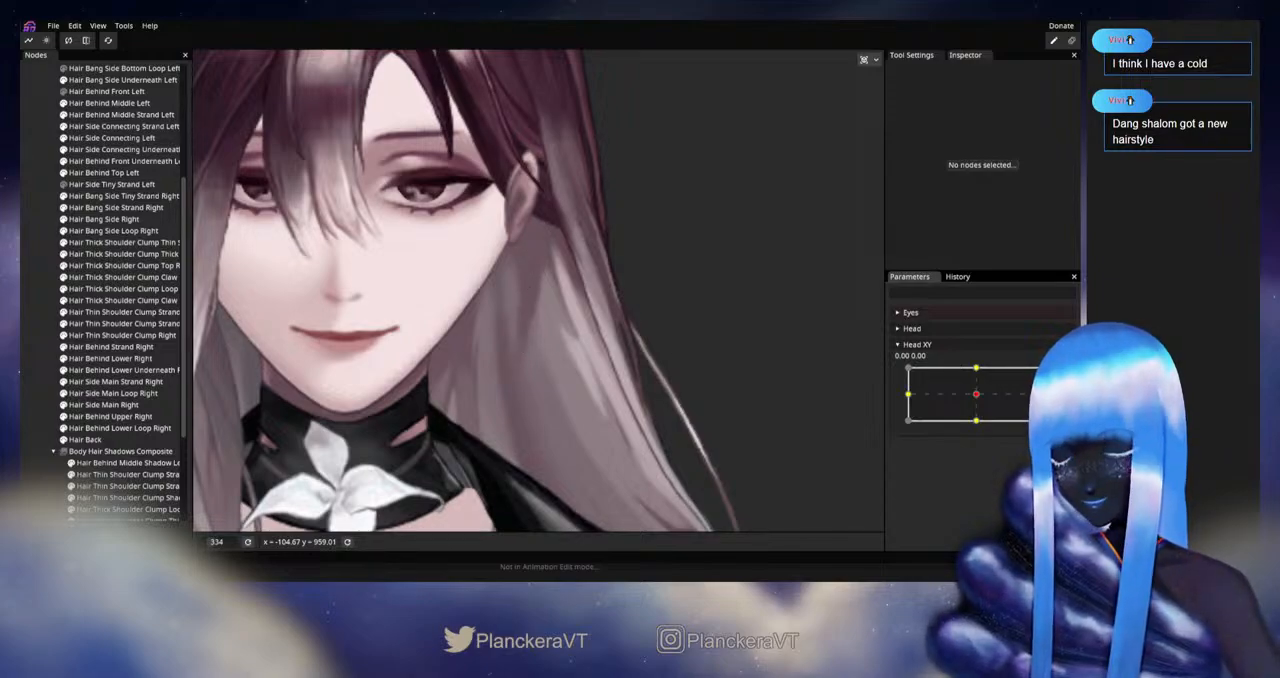
left_click_drag(977, 394, 976, 369)
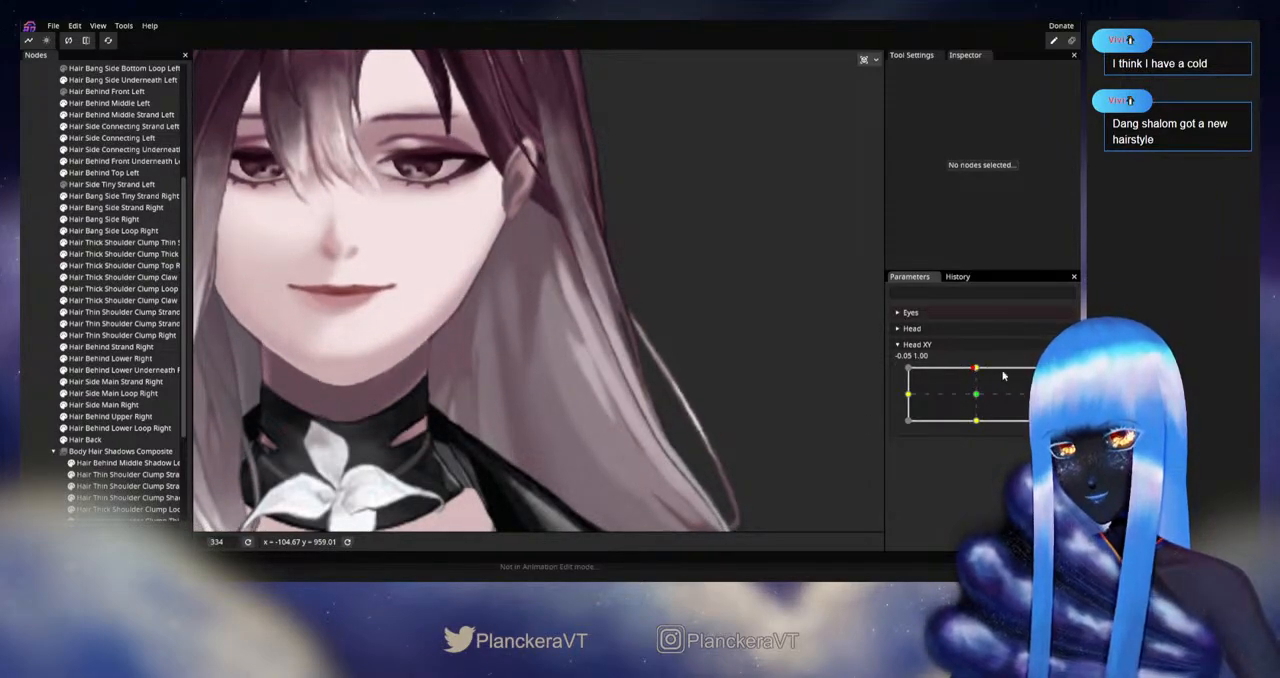
Step: Arm Head XY at 0.00, 1.00, nudge the inner Hair Back vertex beside the left jaw, and disarm editing
left_click(1056, 373)
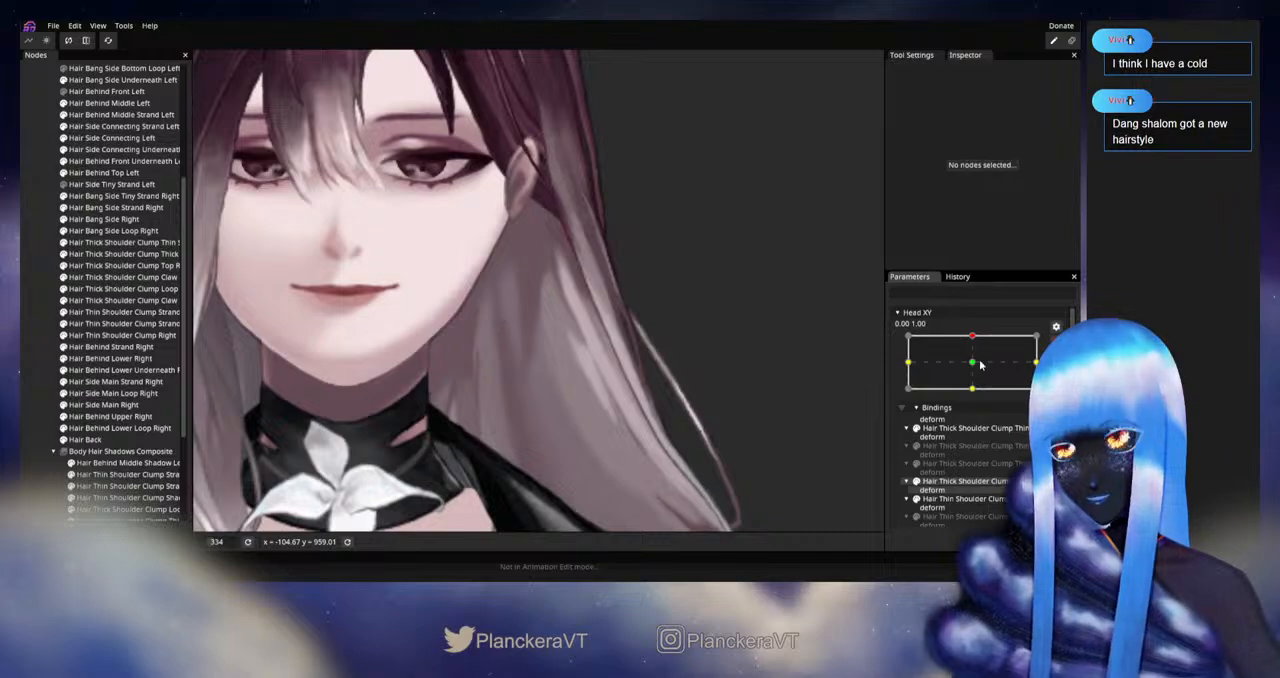
left_click(85, 439)
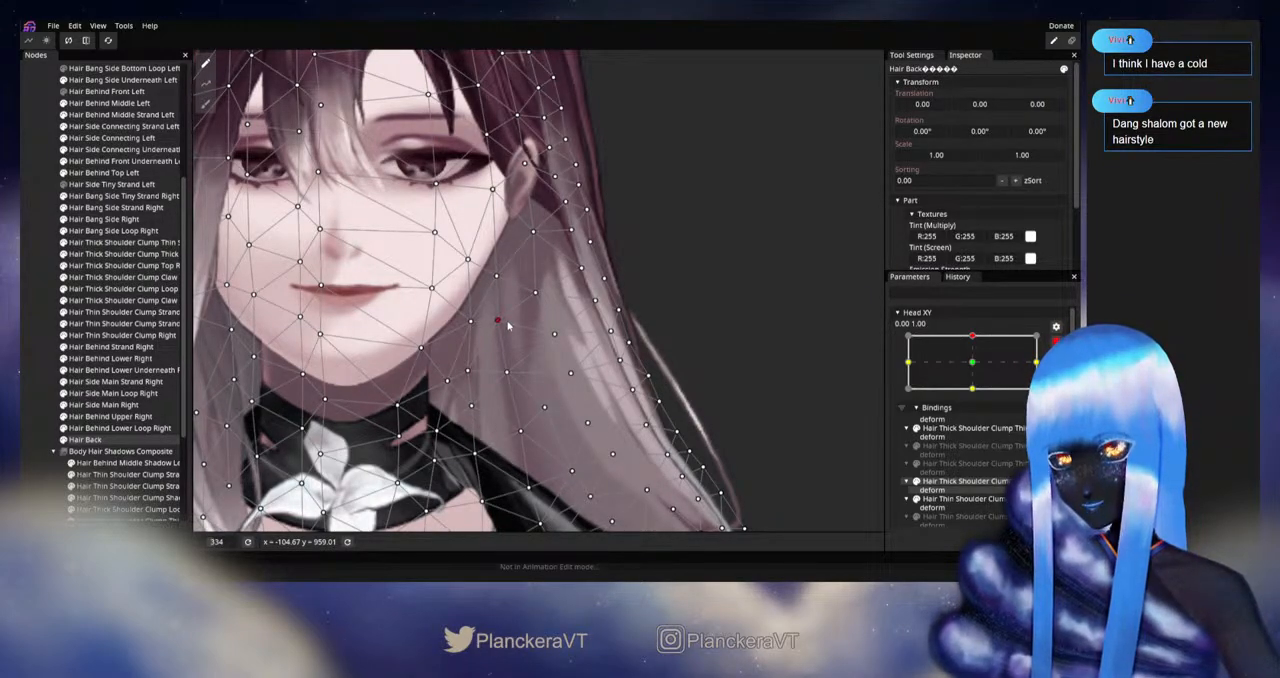
left_click(1056, 343)
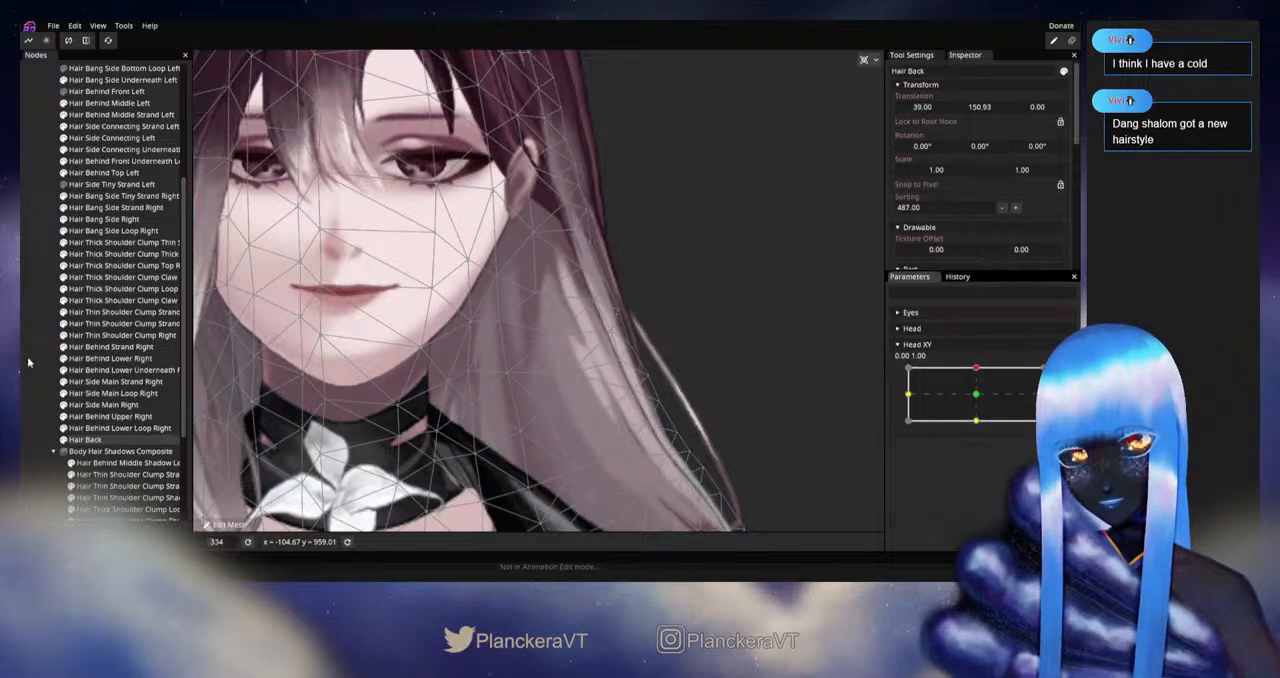
Step: Deselect Hair Back, preview the hair around the upward Head XY pose, and rearm editing at 0.00, 1.00
left_click(31, 363)
mouse_move(979, 371)
left_mouse_down()
mouse_move(982, 396)
mouse_move(981, 370)
left_mouse_up()
left_click(1064, 373)
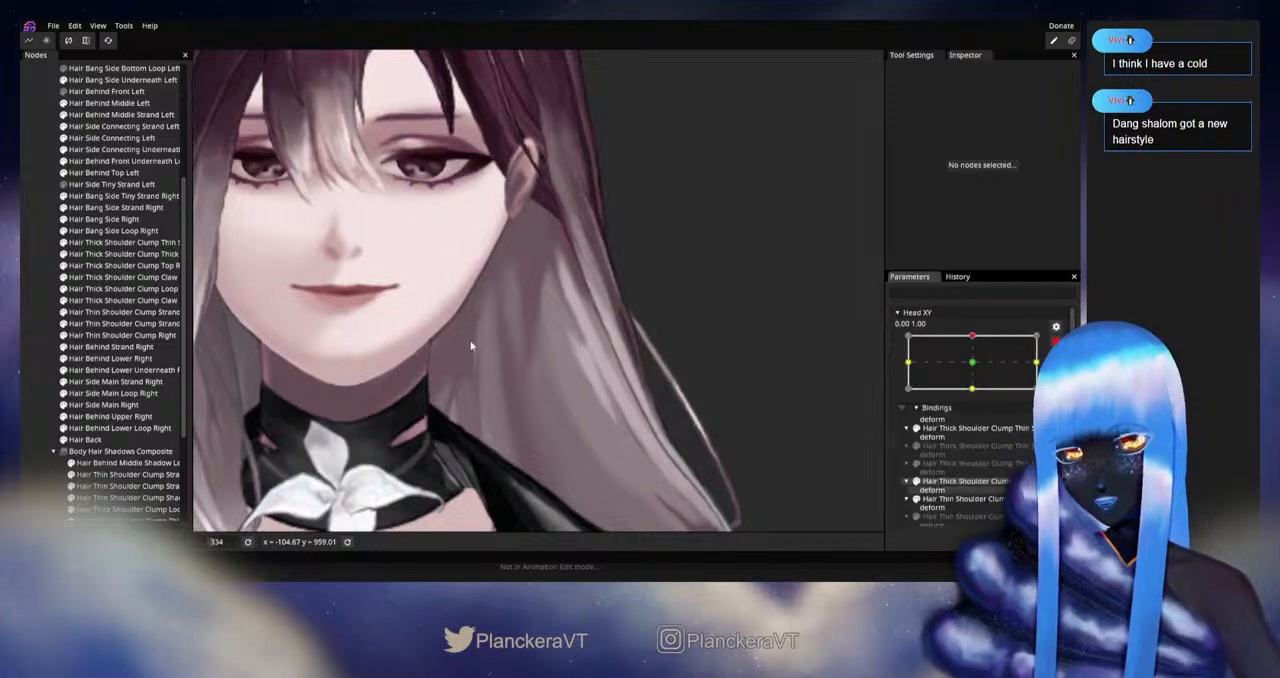
Step: Adjust the inner column of Hair Back vertices from the left jaw down to the shoulder, and deselect the mesh
left_click(84, 440)
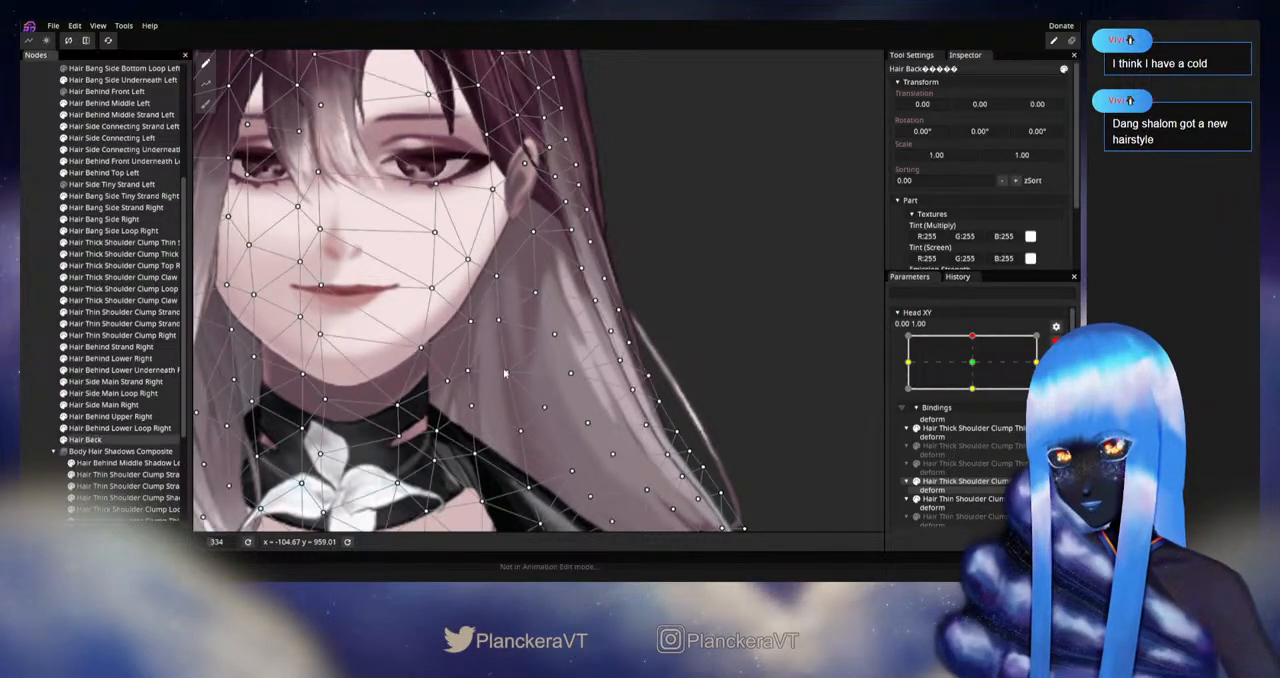
left_click(497, 322)
left_click(506, 374)
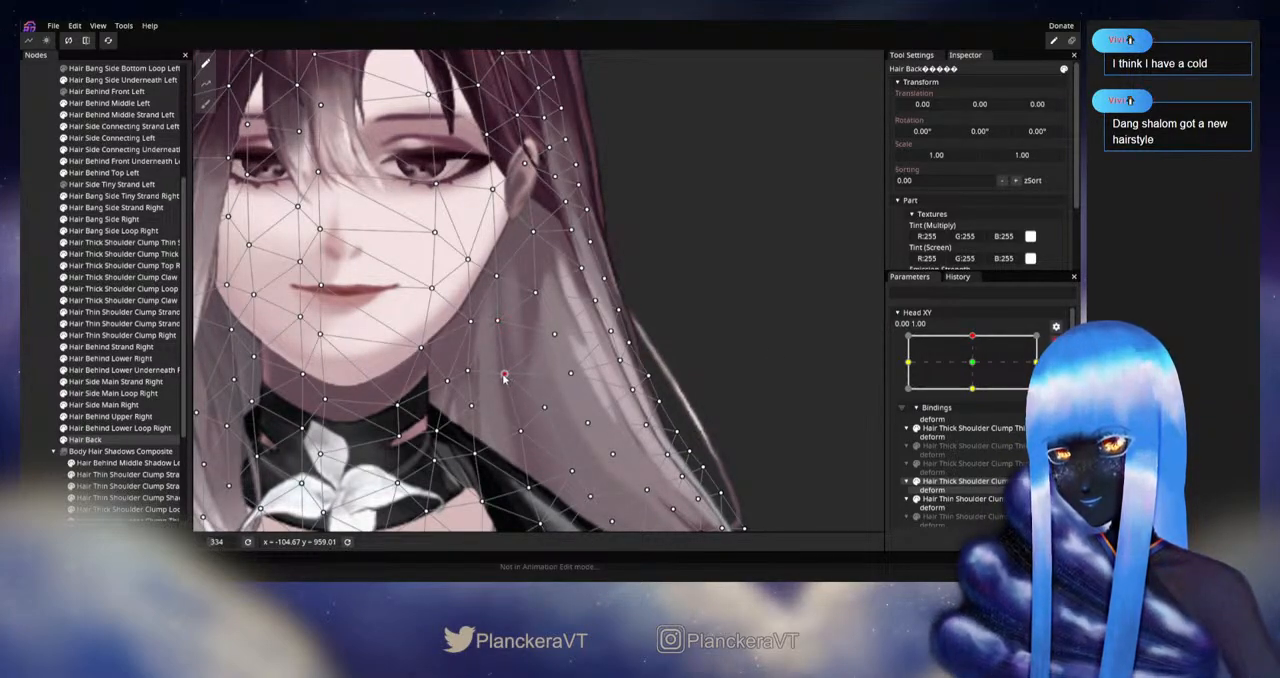
left_click(520, 432)
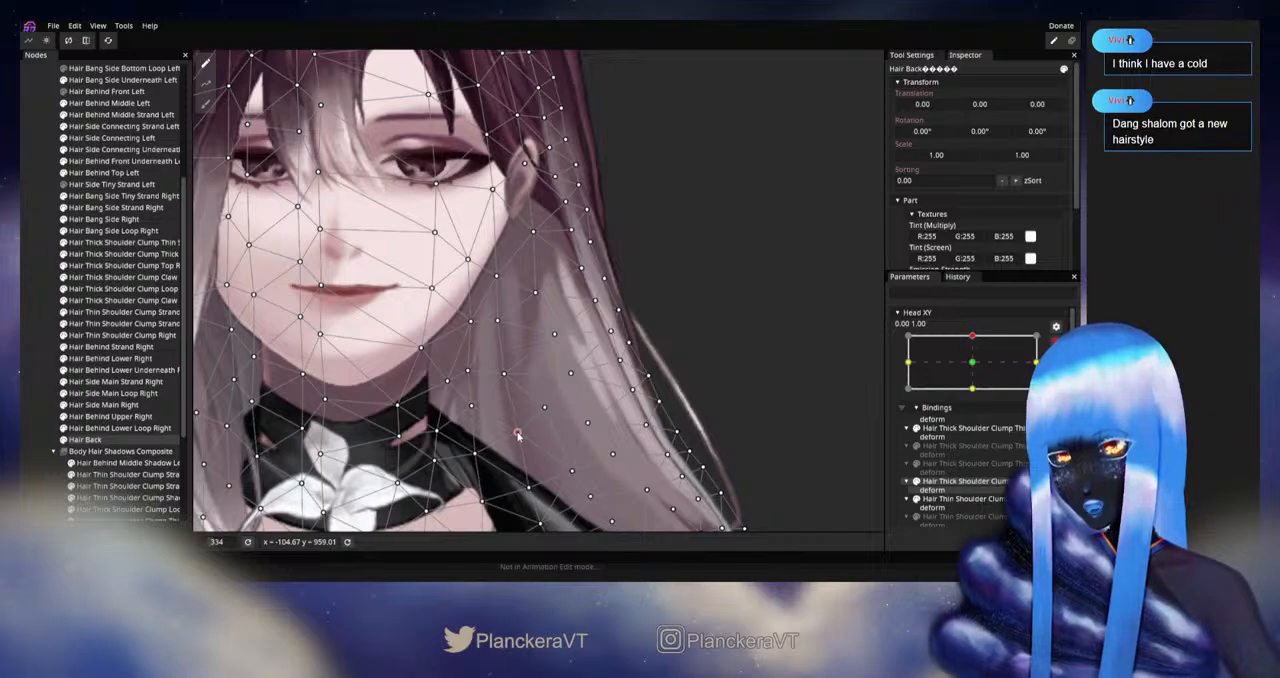
left_click(526, 489)
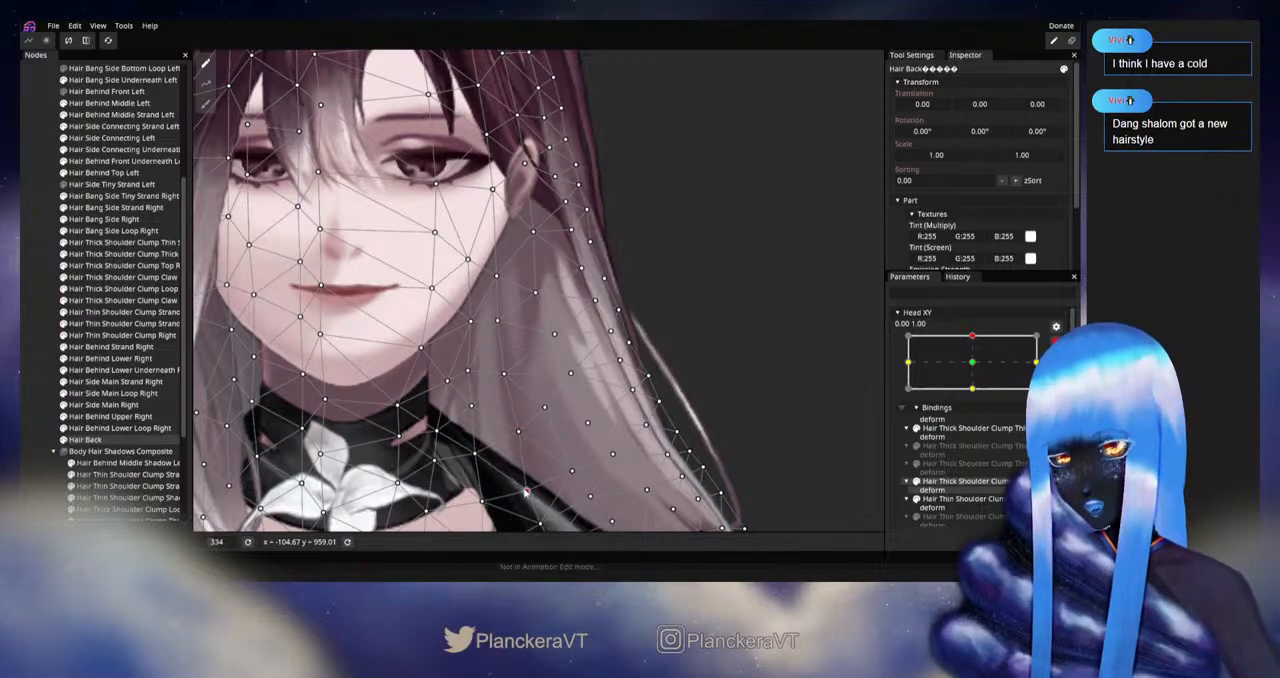
left_click(38, 413)
Step: Disarm Head XY, preview the left hair's motion around the upward pose, and rearm editing at 0.00, 1.00
left_click(1056, 342)
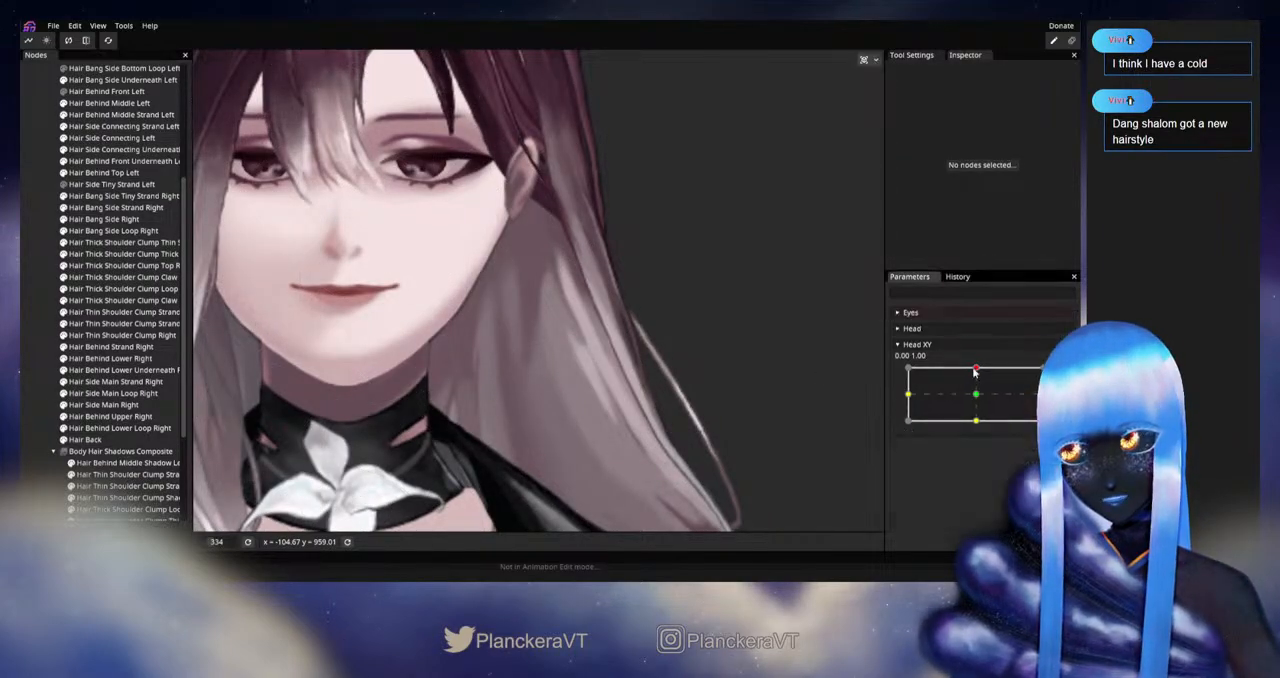
mouse_move(976, 369)
left_mouse_down()
mouse_move(977, 398)
mouse_move(977, 368)
left_mouse_up()
left_click(1030, 391)
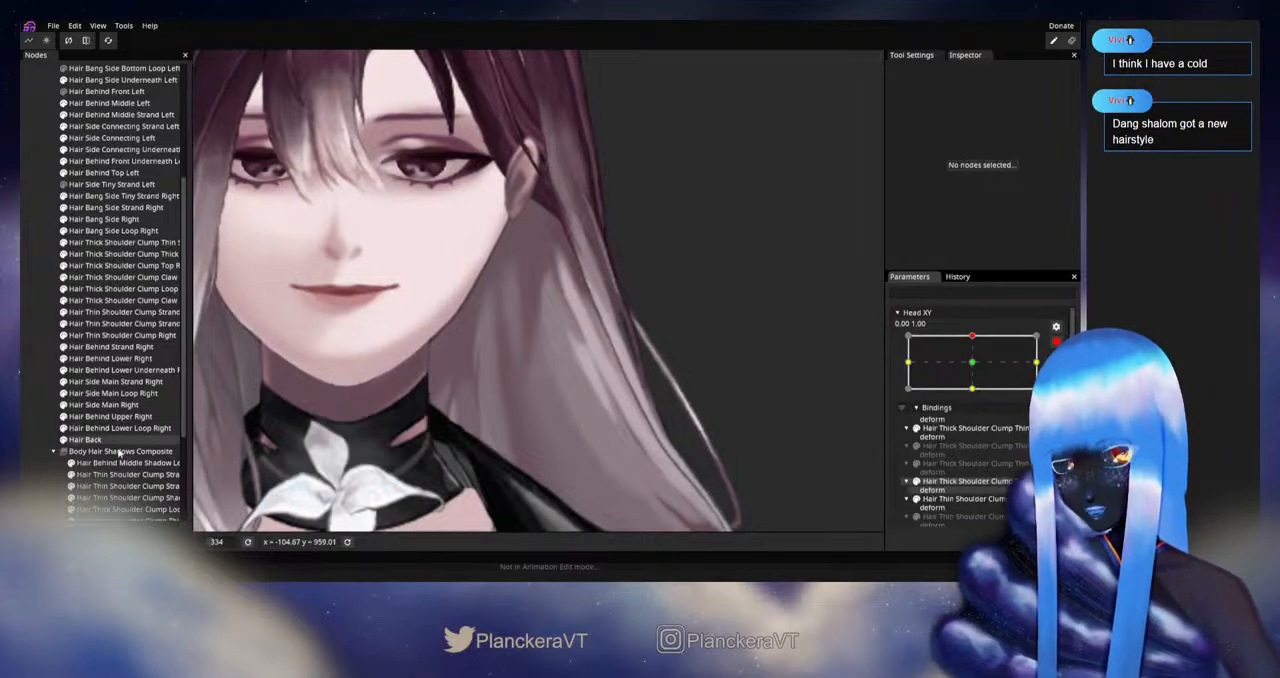
Step: Select Hair Back, reposition the vertices beside the jaw and through the middle of the hair below the left ear, and deselect it
left_click(85, 439)
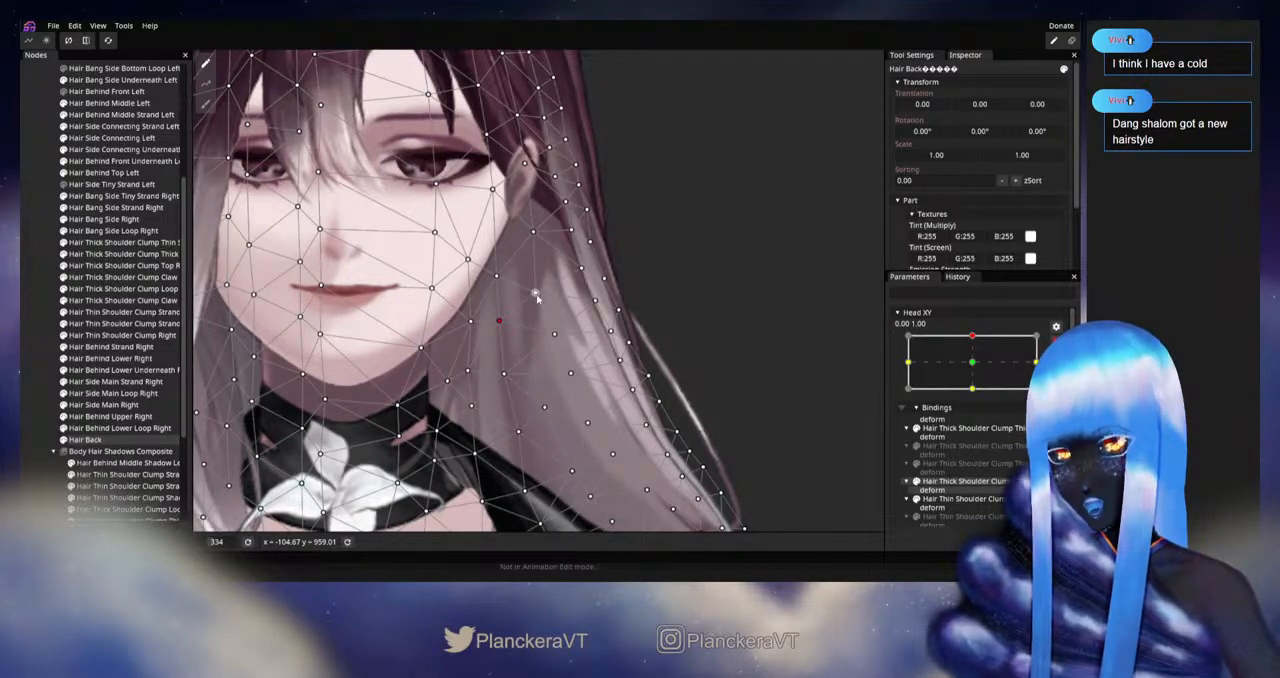
left_click(535, 295)
left_click(551, 338)
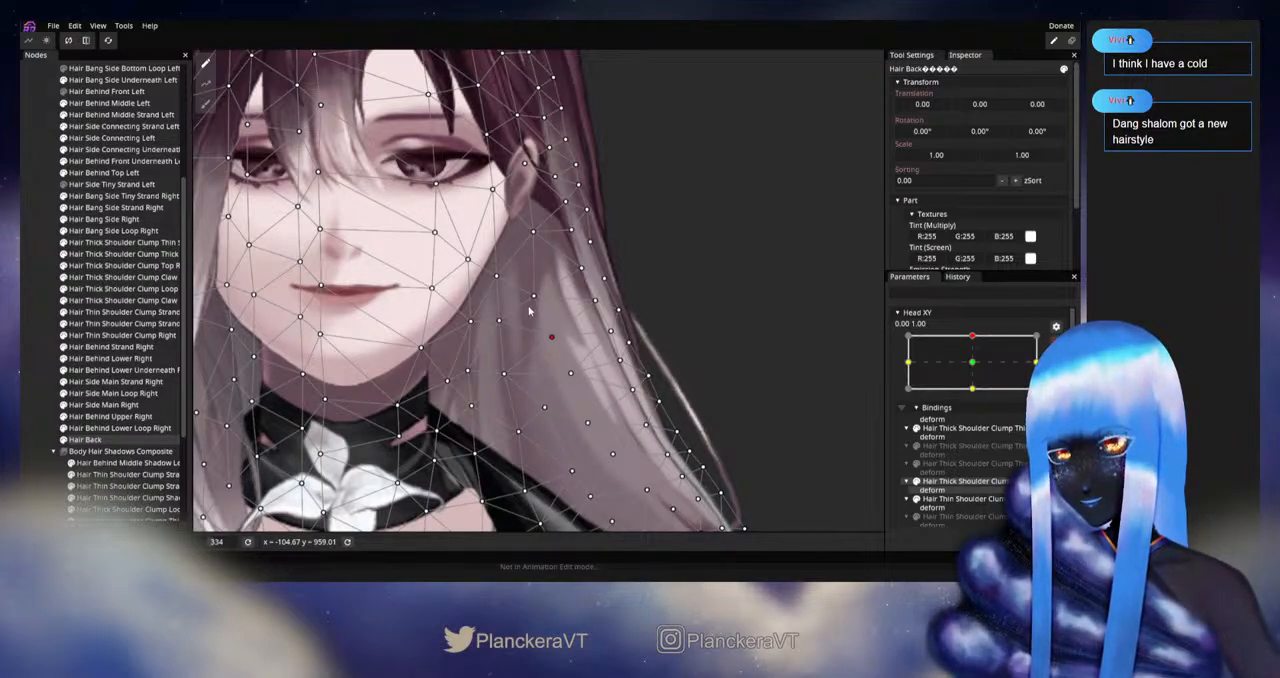
left_click_drag(535, 300, 537, 301)
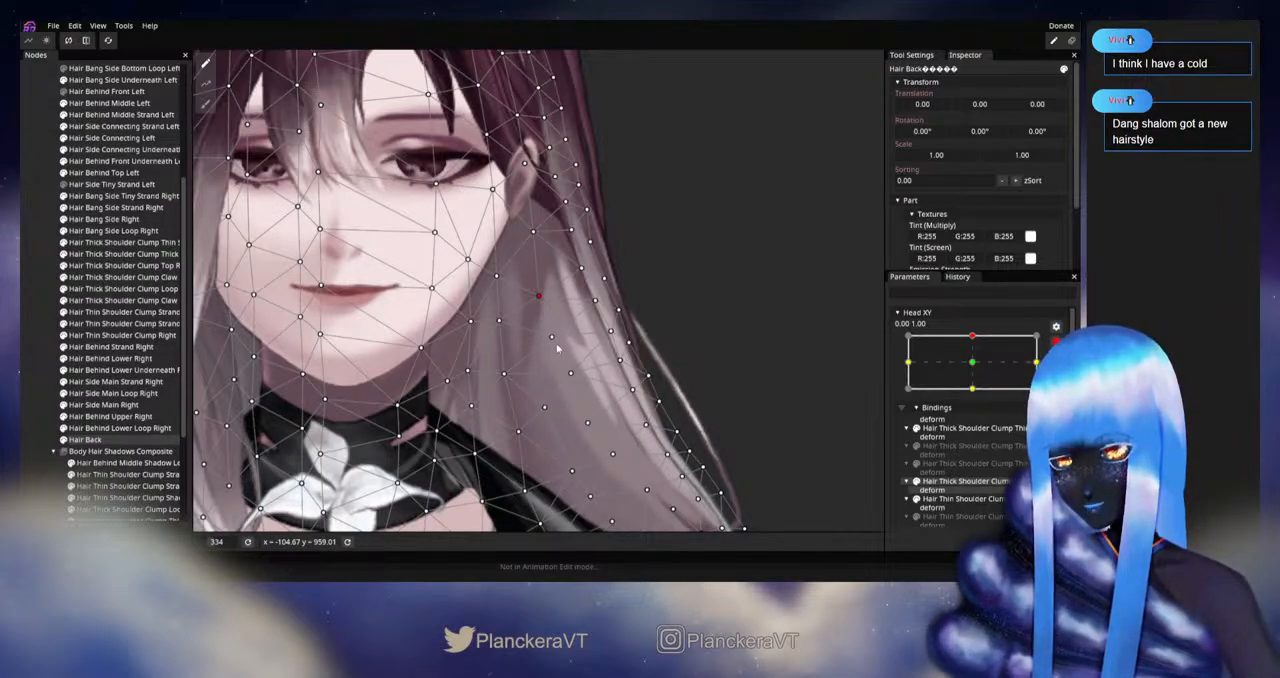
left_click(549, 339)
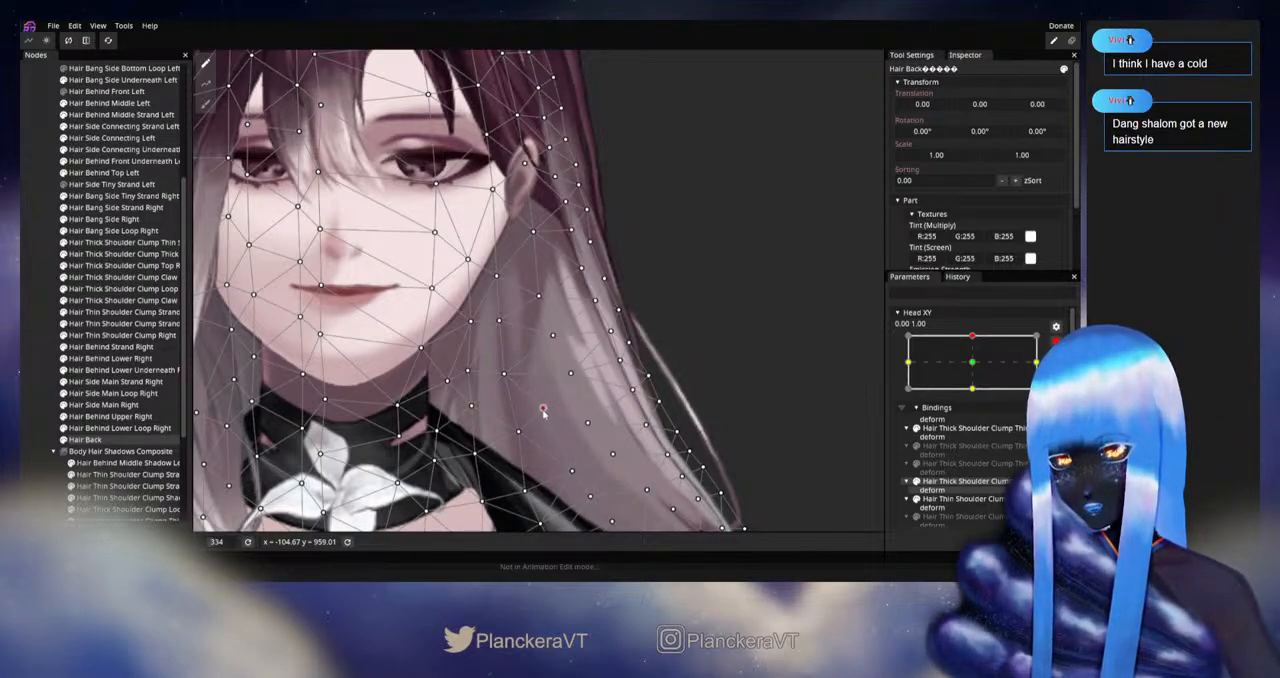
left_click(31, 386)
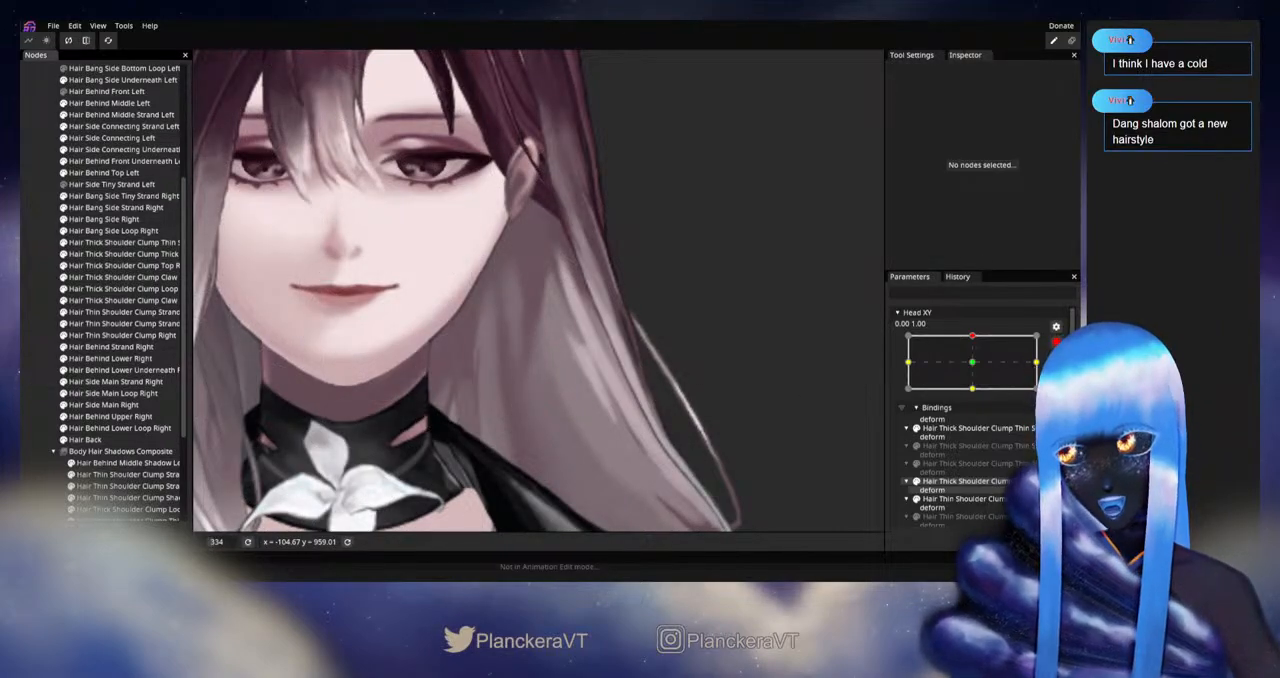
Step: Preview the hair beside the neck and shoulder across vertical Head XY motion, and rearm editing at 0.00, 1.00
mouse_move(975, 370)
left_mouse_down()
mouse_move(980, 401)
mouse_move(977, 367)
left_mouse_up()
left_click_drag(613, 483, 633, 401)
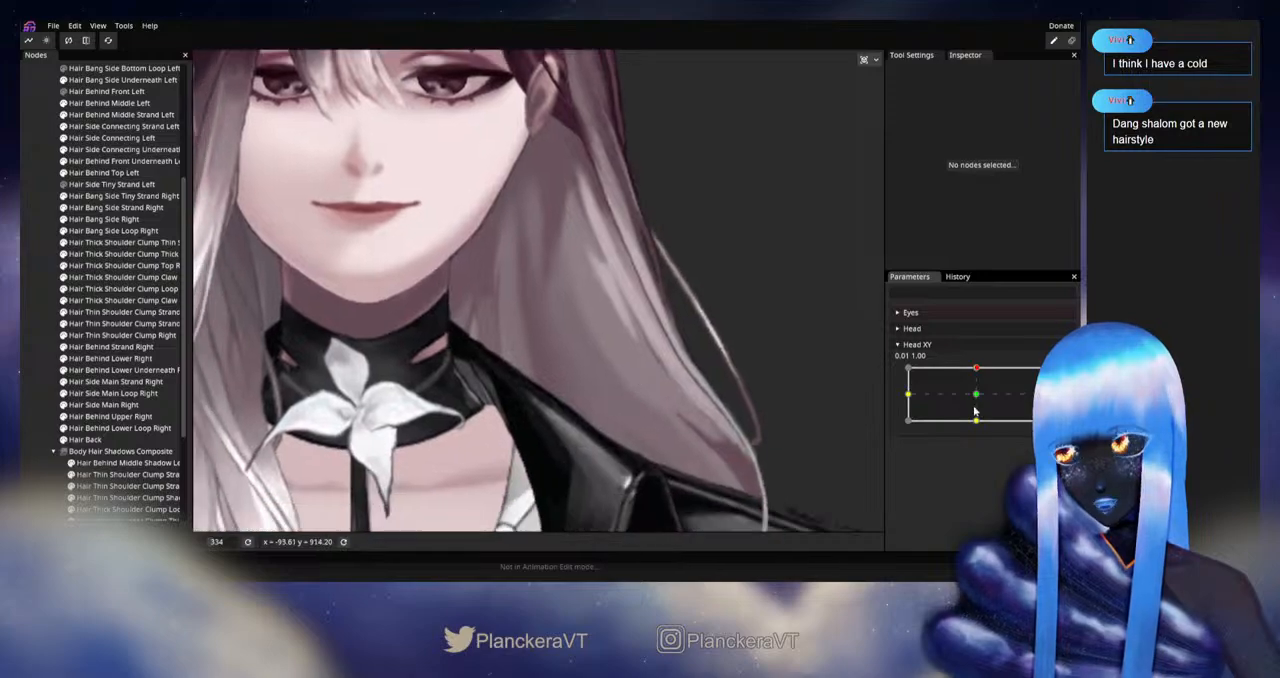
left_click_drag(977, 403, 987, 367)
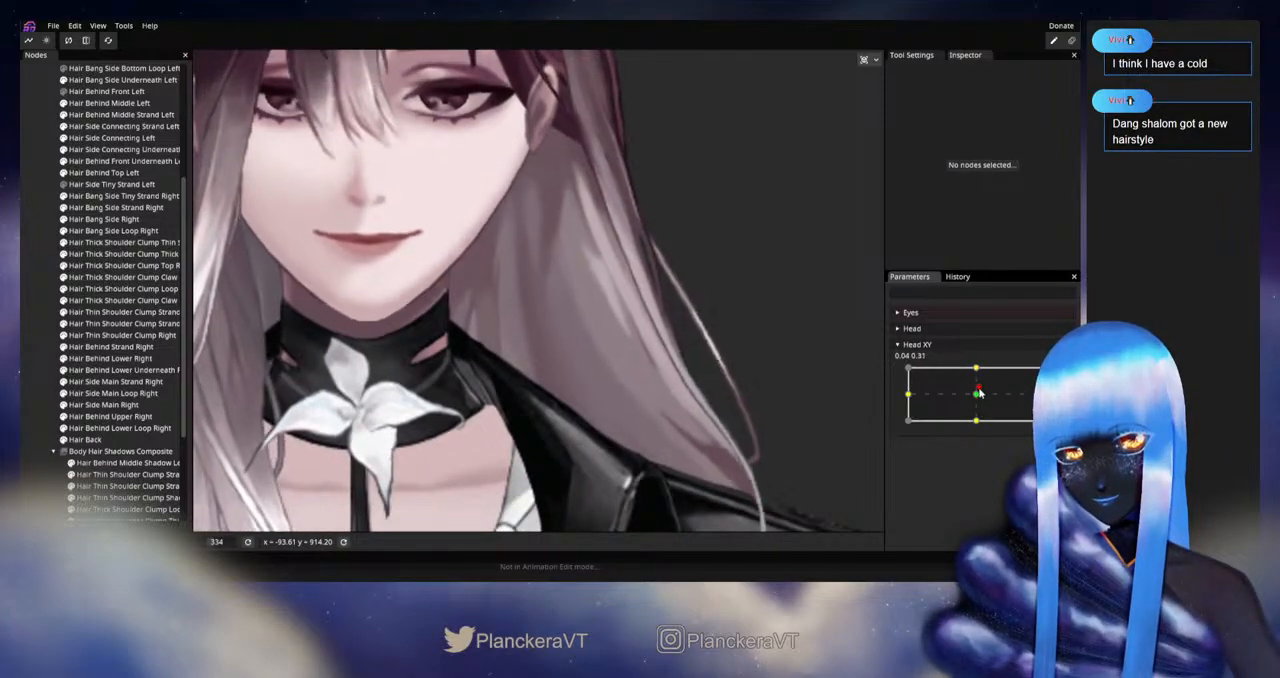
left_click(1056, 374)
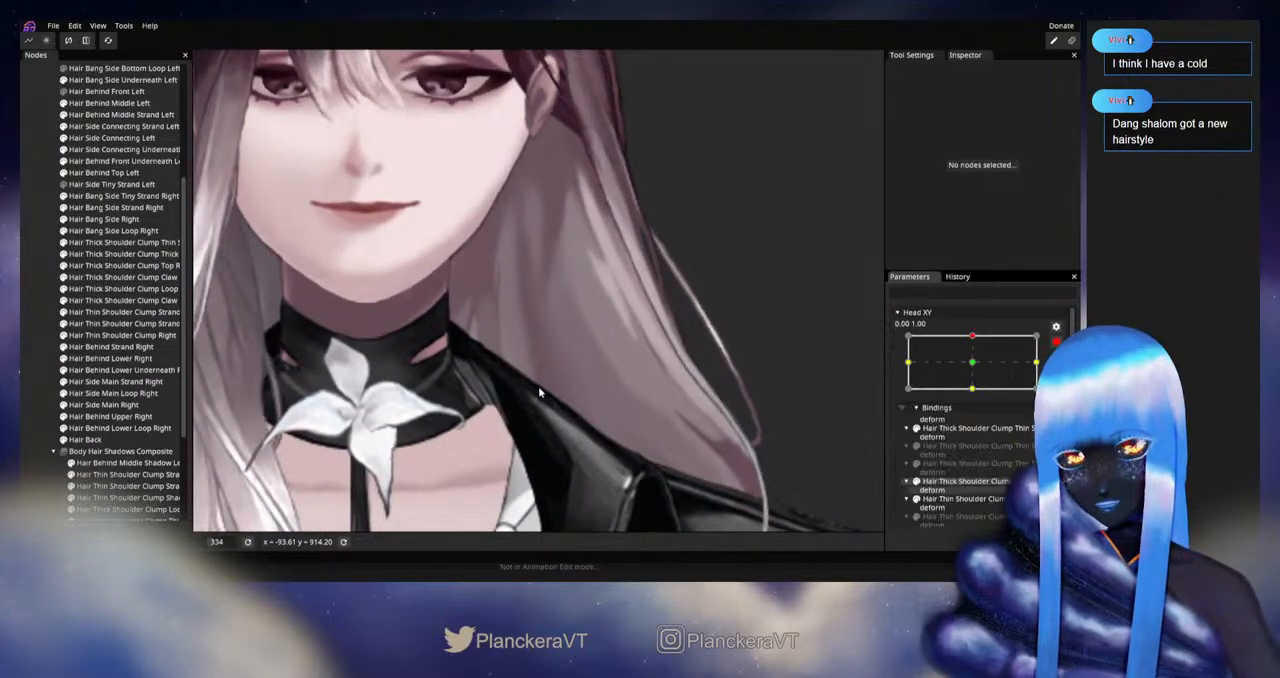
Step: Nudge the Hair Back vertex beside the neck just above the left shoulder, preview the motion disarmed, and rearm the upward pose
left_click(84, 441)
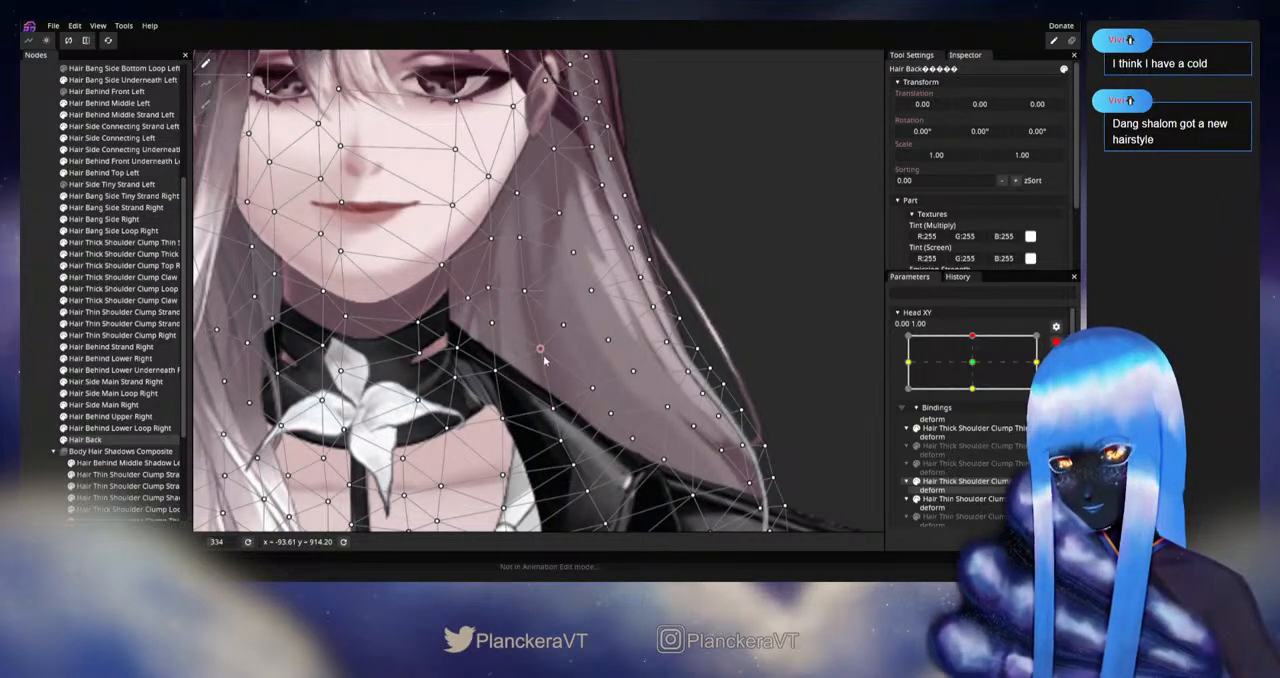
left_click(37, 357)
scroll(751, 363, "down", 1)
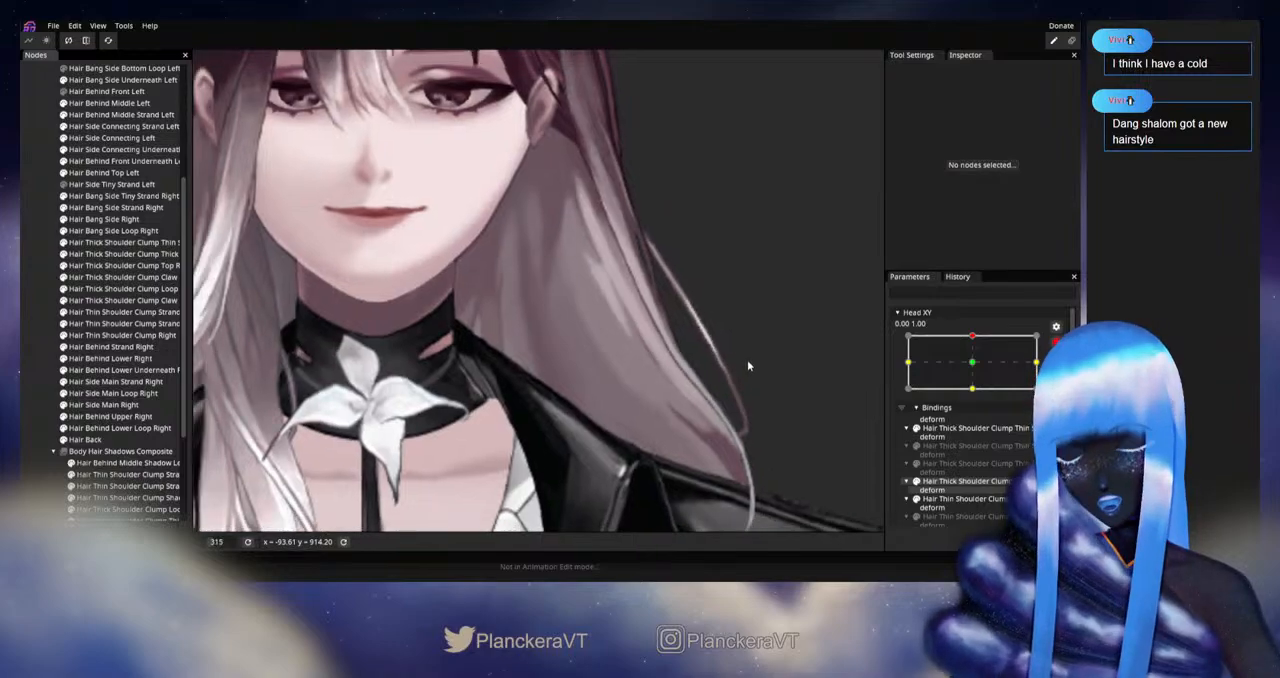
left_click_drag(728, 375, 731, 404)
left_click(1056, 342)
mouse_move(976, 369)
left_mouse_down()
mouse_move(976, 396)
mouse_move(980, 370)
left_mouse_up()
left_click(1063, 374)
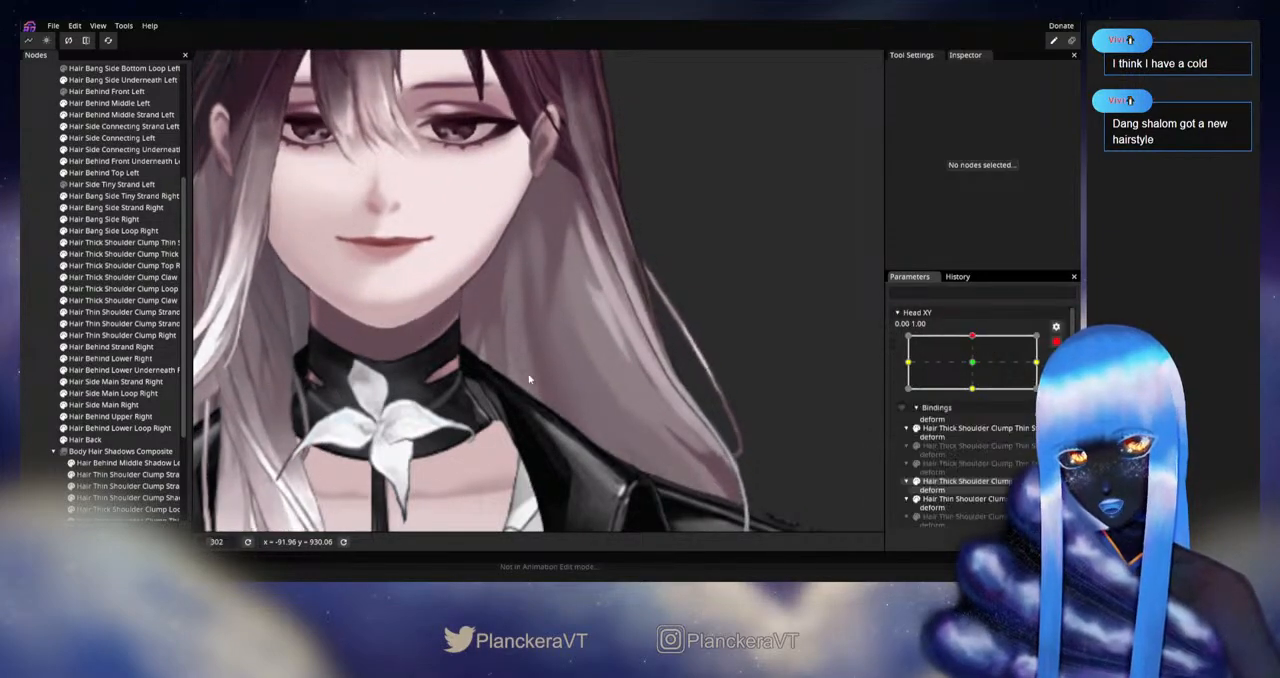
Step: Select Hair Back, nudge its inner vertex level with the chin on the left side, and deselect the mesh
scroll(529, 377, "up", 5)
left_click(137, 437)
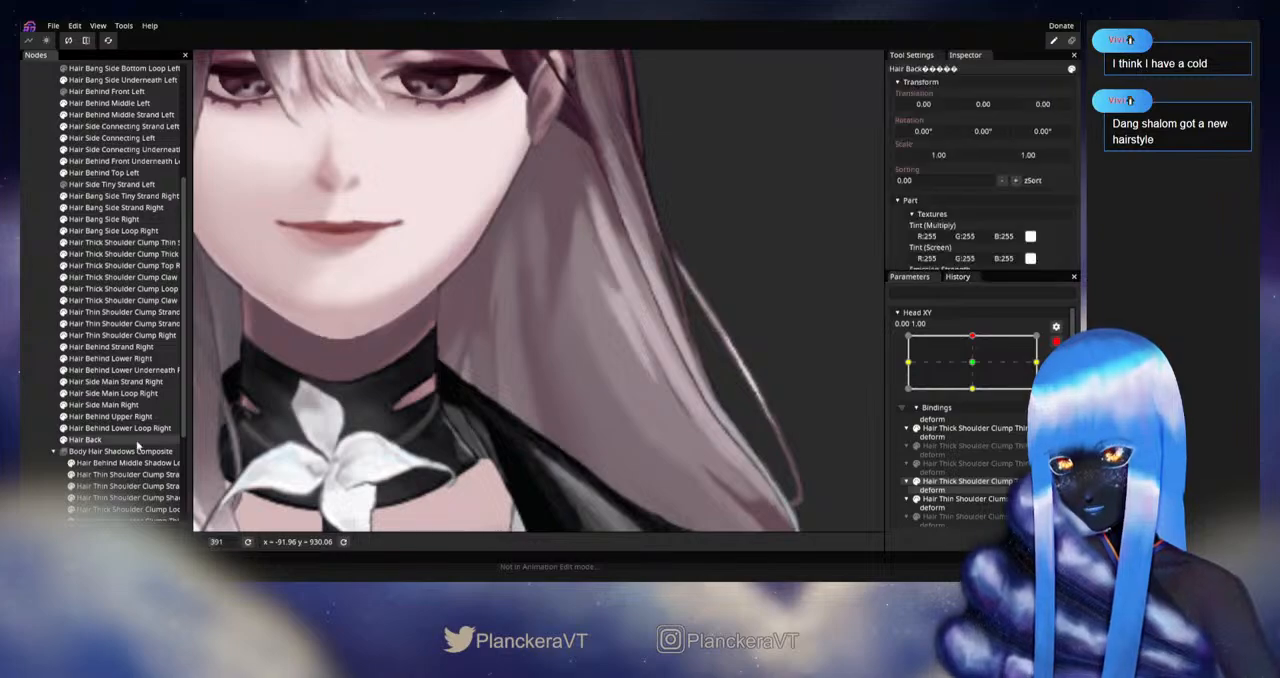
scroll(540, 366, "up", 1)
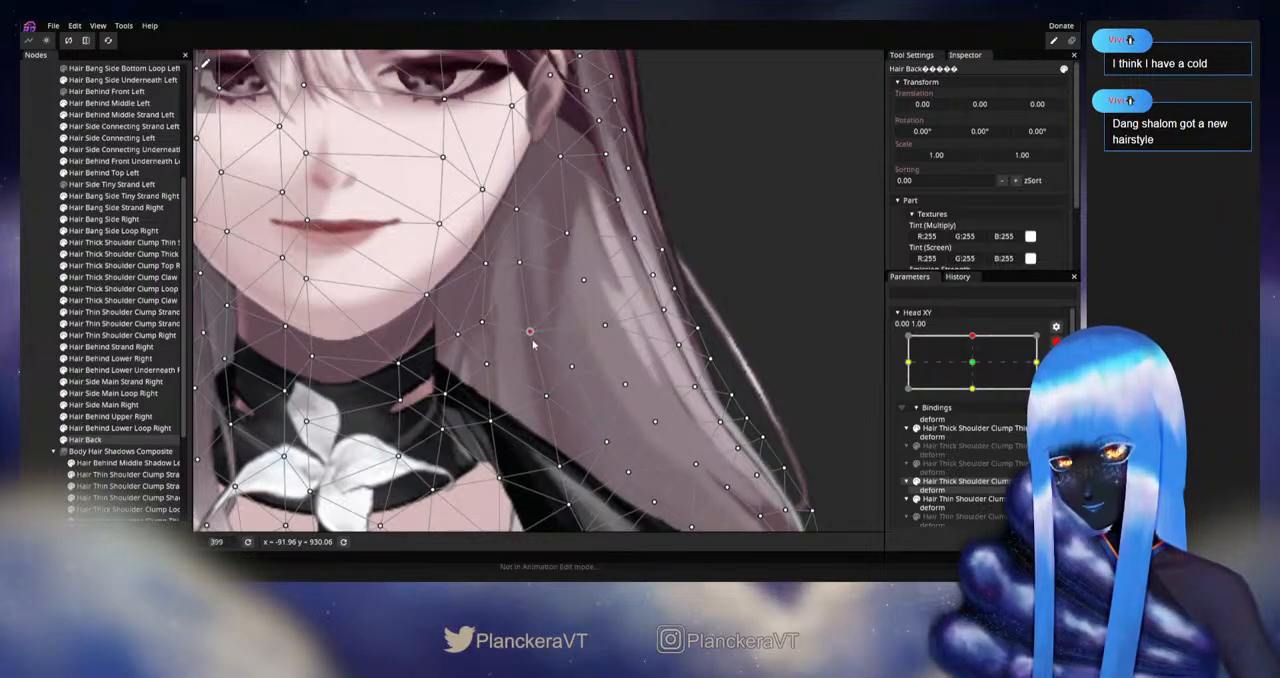
left_click(41, 354)
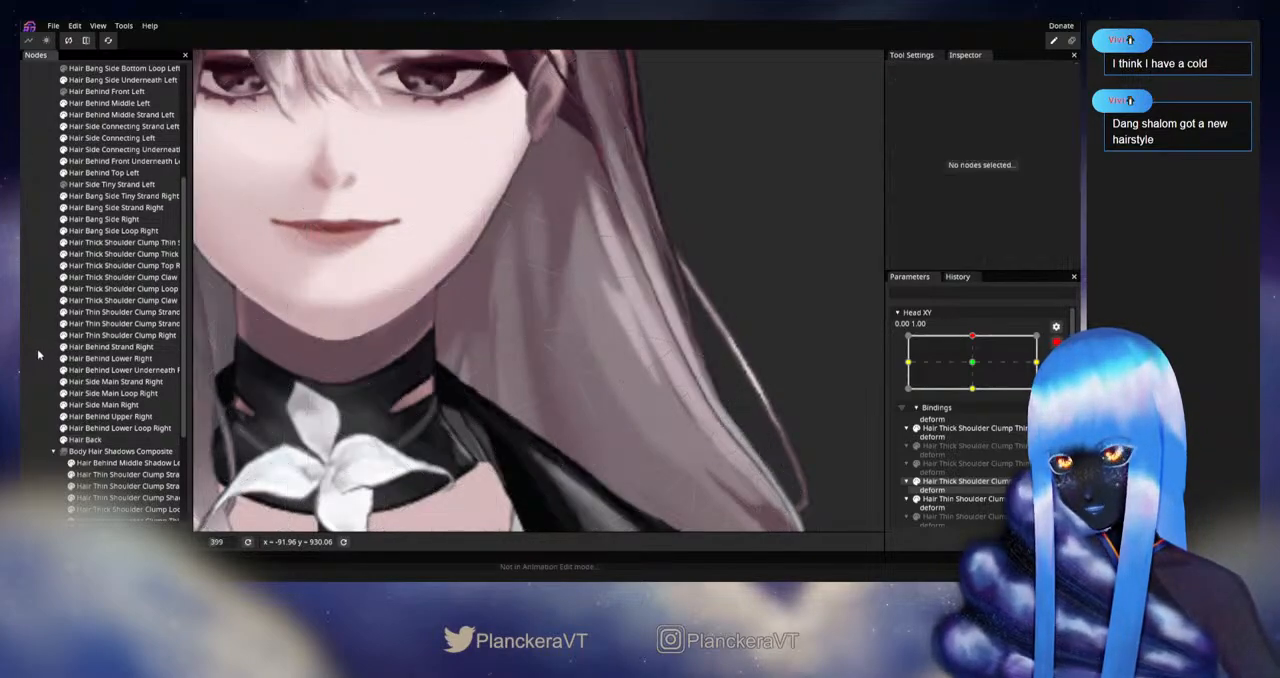
Step: Disarm Head XY, examine the hair beside the left jaw in motion, and rearm editing at 0.00, 1.00
scroll(726, 371, "down", 3)
left_click(1056, 342)
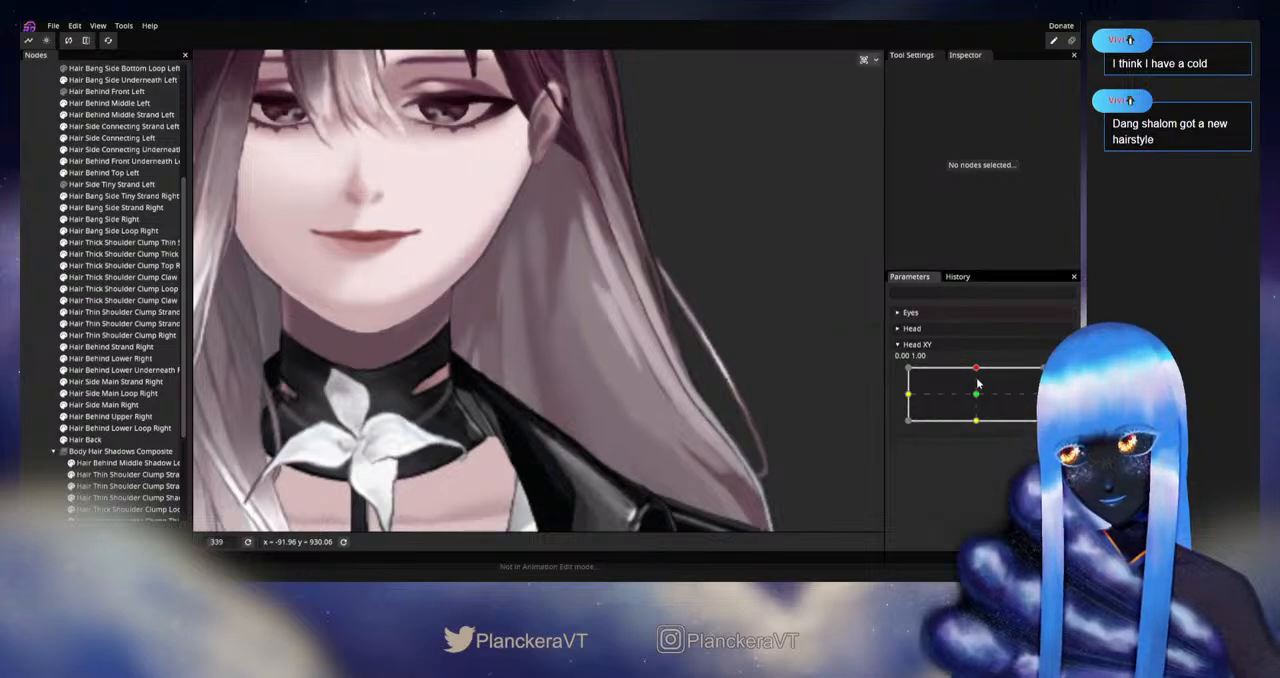
mouse_move(976, 367)
left_mouse_down()
mouse_move(979, 402)
mouse_move(977, 367)
left_mouse_up()
left_click(1063, 374)
Step: Adjust the Hair Back vertex beside the left jaw just above chin level, preview the head motion, and rearm the upward pose
left_click(518, 267)
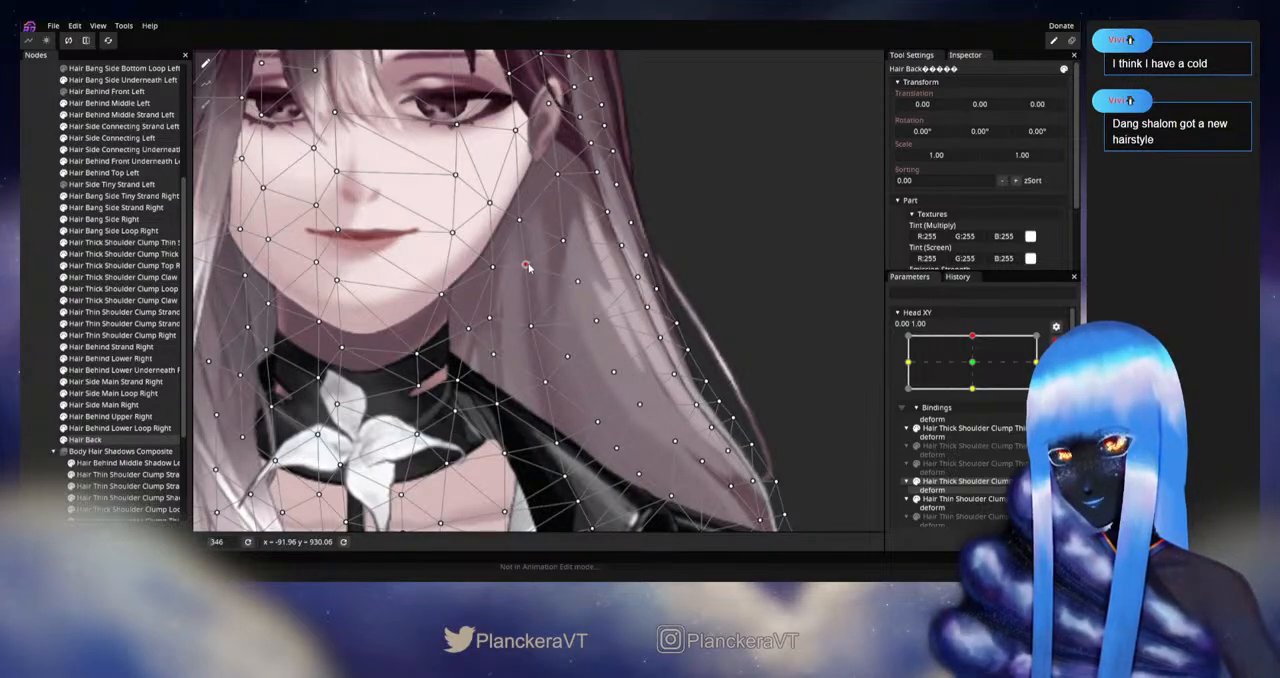
left_click(743, 355)
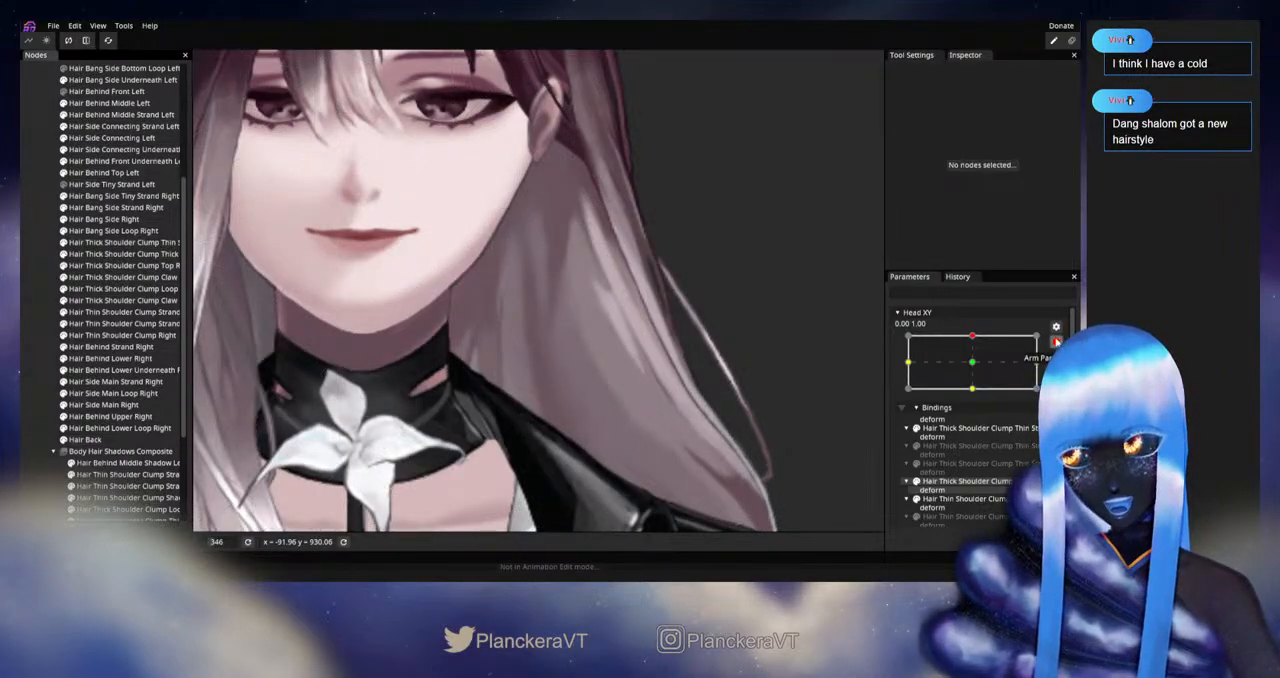
left_click(1056, 342)
mouse_move(976, 369)
left_mouse_down()
mouse_move(977, 393)
mouse_move(977, 366)
left_mouse_up()
left_click(1056, 374)
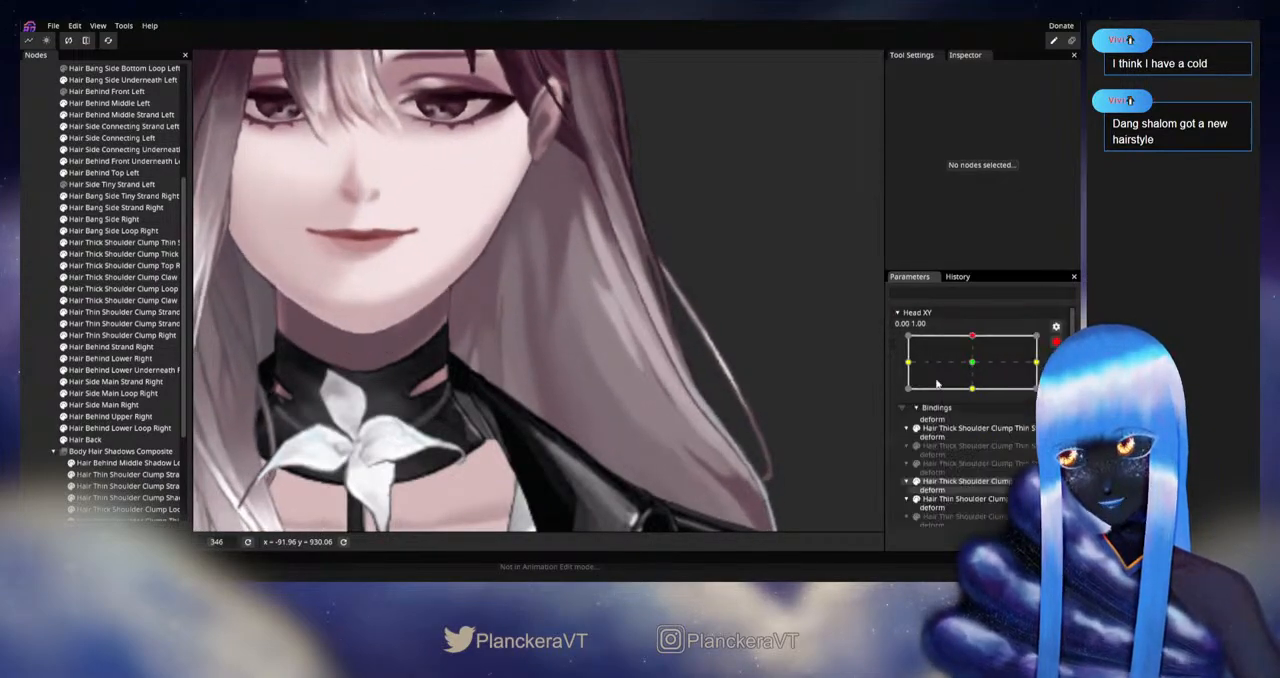
Step: Refine the two inner Hair Back vertices at and just above chin level on the left side, and deselect the mesh
left_click(118, 440)
left_click(530, 327)
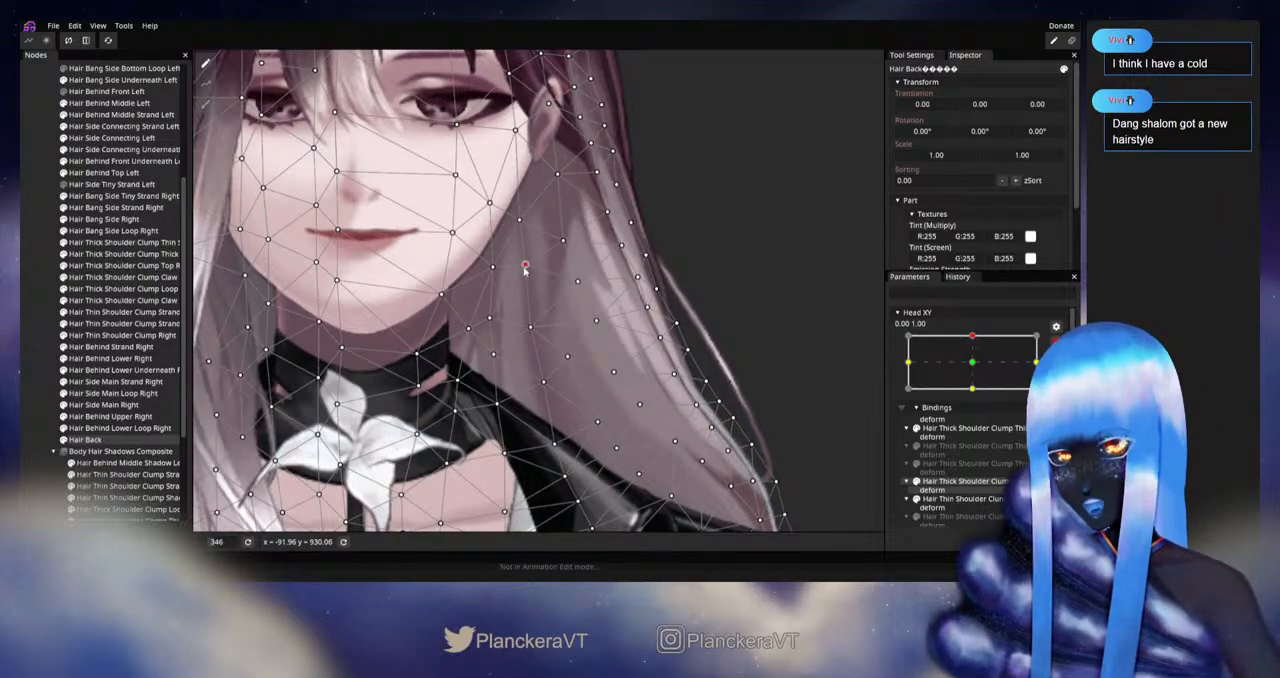
left_click(38, 376)
Step: Disarm Head XY, examine the whole left hair through repeated vertical head motion, and rearm editing at 0.00, 1.00
scroll(492, 359, "down", 2)
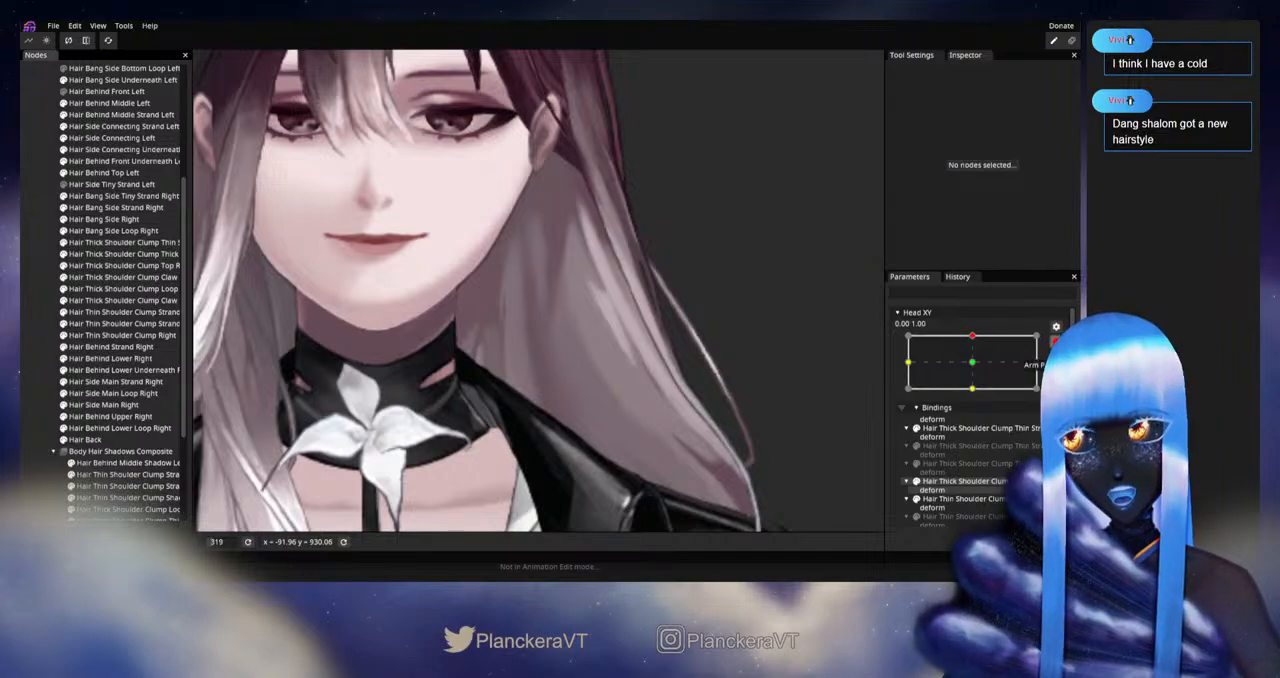
left_click(1056, 342)
mouse_move(977, 369)
left_mouse_down()
mouse_move(977, 400)
mouse_move(978, 368)
left_mouse_up()
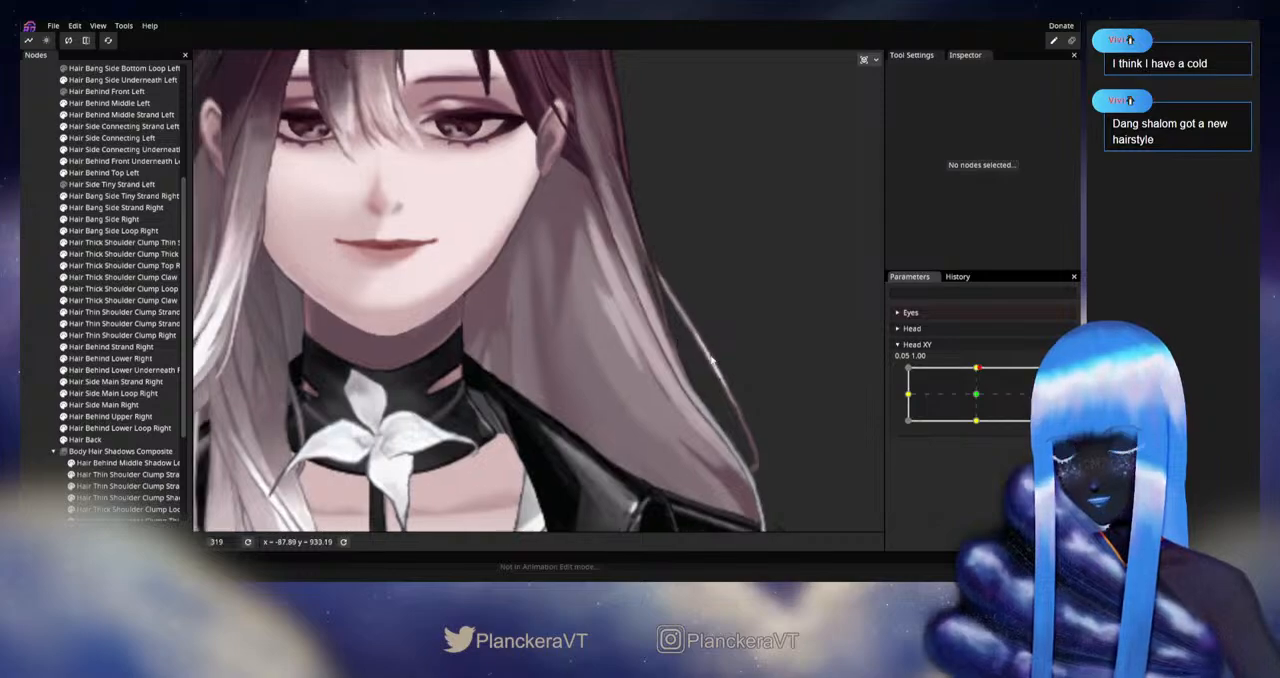
left_click_drag(727, 342, 743, 418)
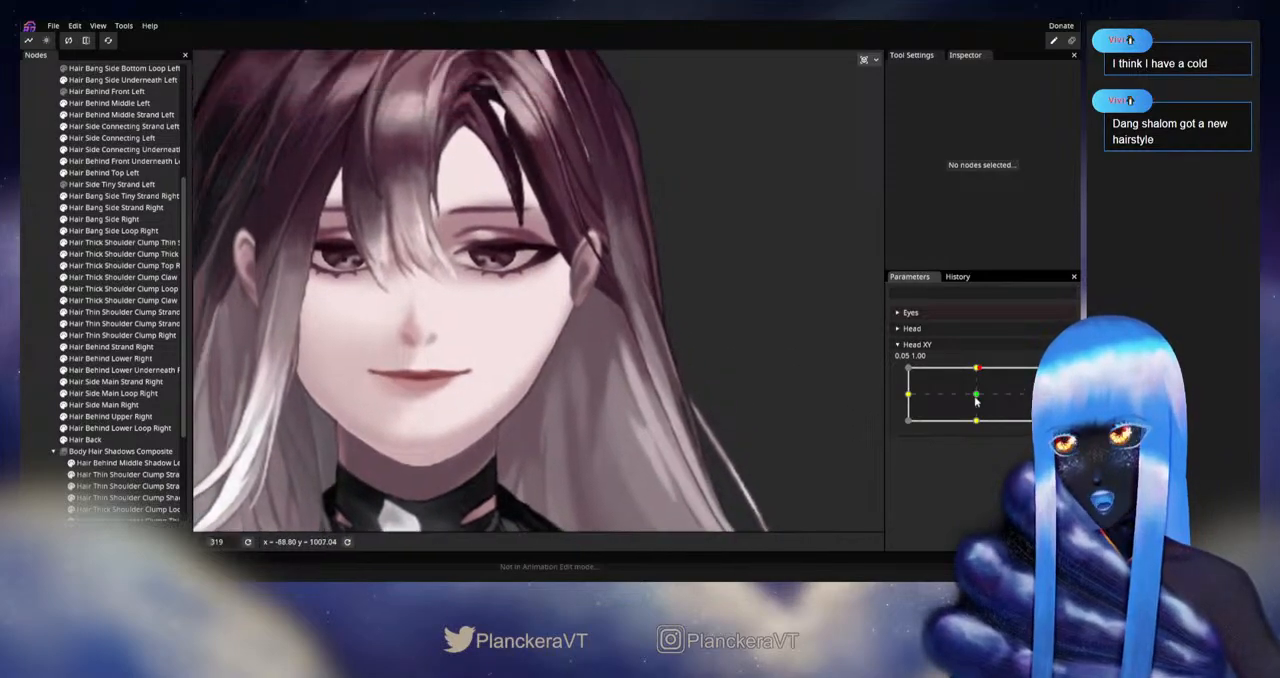
mouse_move(976, 367)
left_mouse_down()
mouse_move(975, 388)
mouse_move(976, 368)
left_mouse_up()
left_click_drag(700, 438, 713, 395)
mouse_move(976, 368)
left_mouse_down()
mouse_move(981, 399)
mouse_move(977, 367)
left_mouse_up()
left_click(1056, 374)
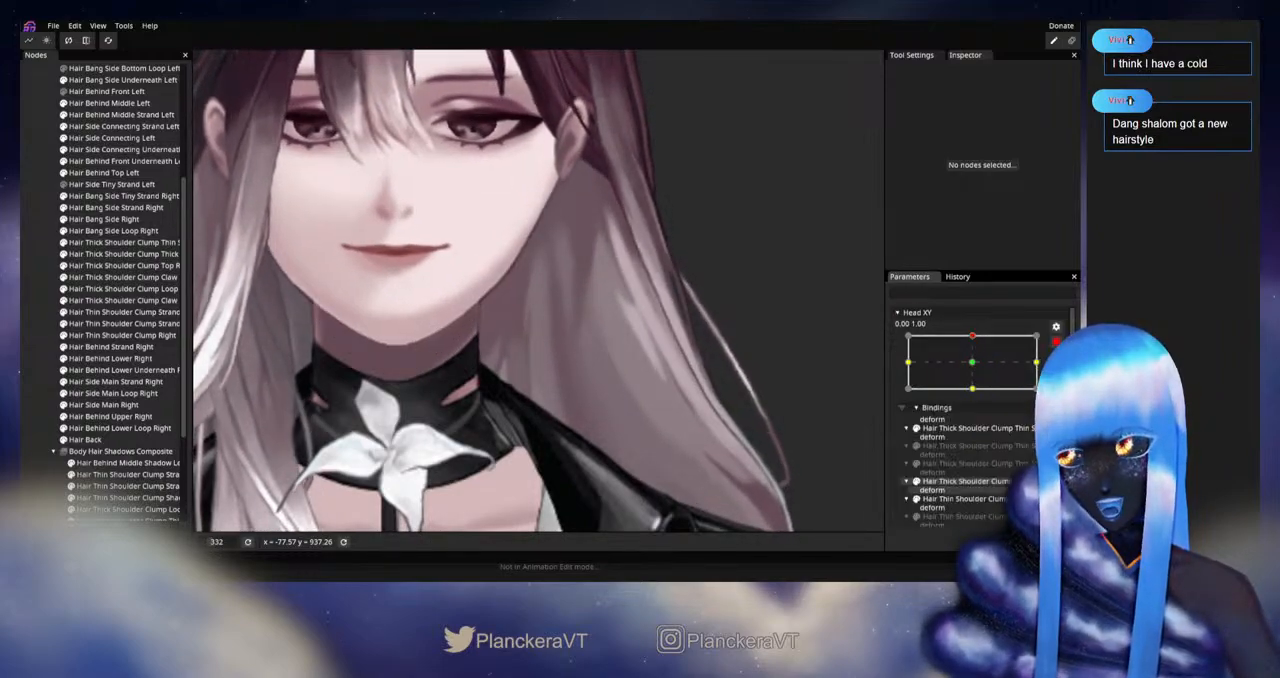
Step: Nudge the chin-level Hair Back vertex beside the left side of the neck, preview the motion disarmed, and rearm the upward pose
left_click(98, 440)
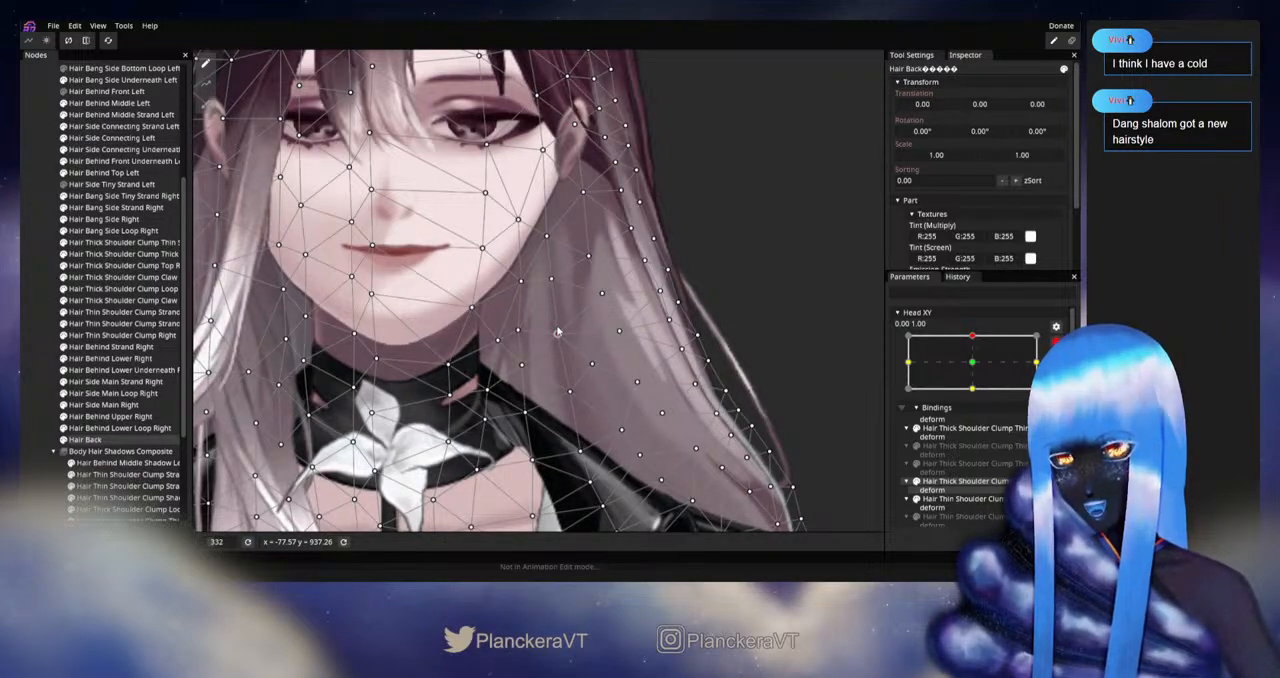
left_click(43, 342)
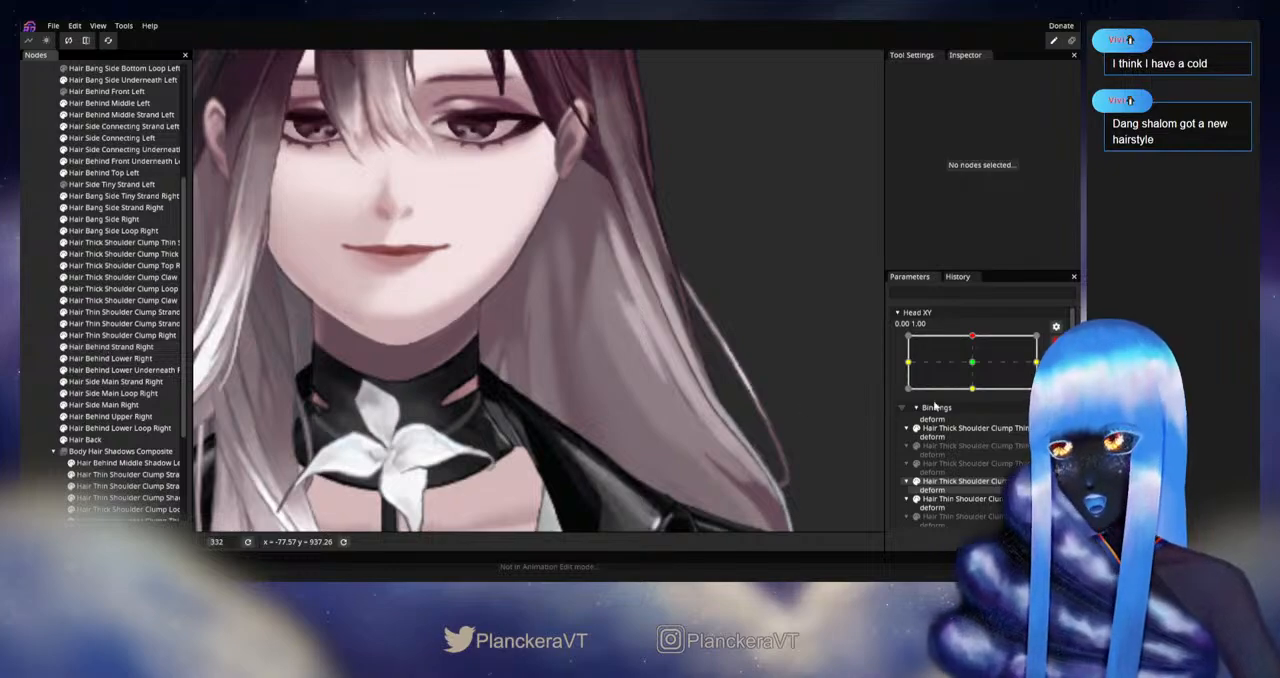
left_click(1056, 342)
mouse_move(977, 368)
left_mouse_down()
mouse_move(977, 398)
mouse_move(979, 366)
left_mouse_up()
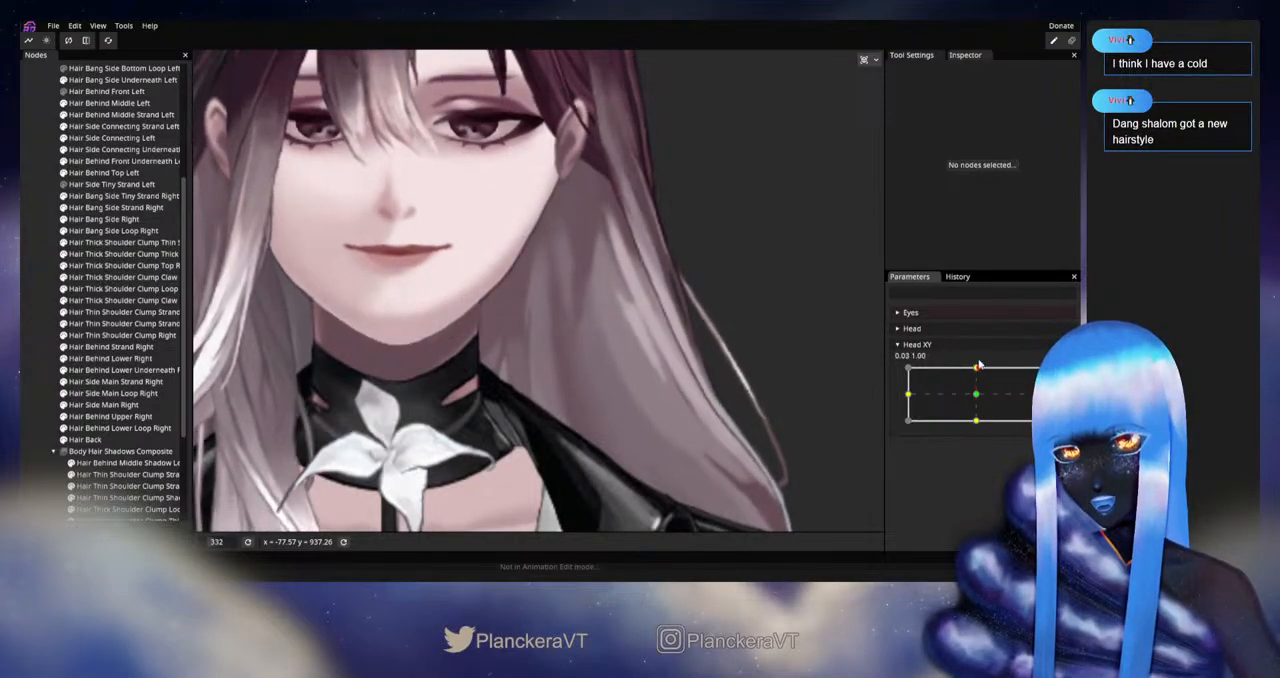
left_click(1064, 373)
Step: Select Hair Back, adjust the vertex beside the left jaw near mouth height, deselect the mesh, and disarm Head XY
left_click(89, 439)
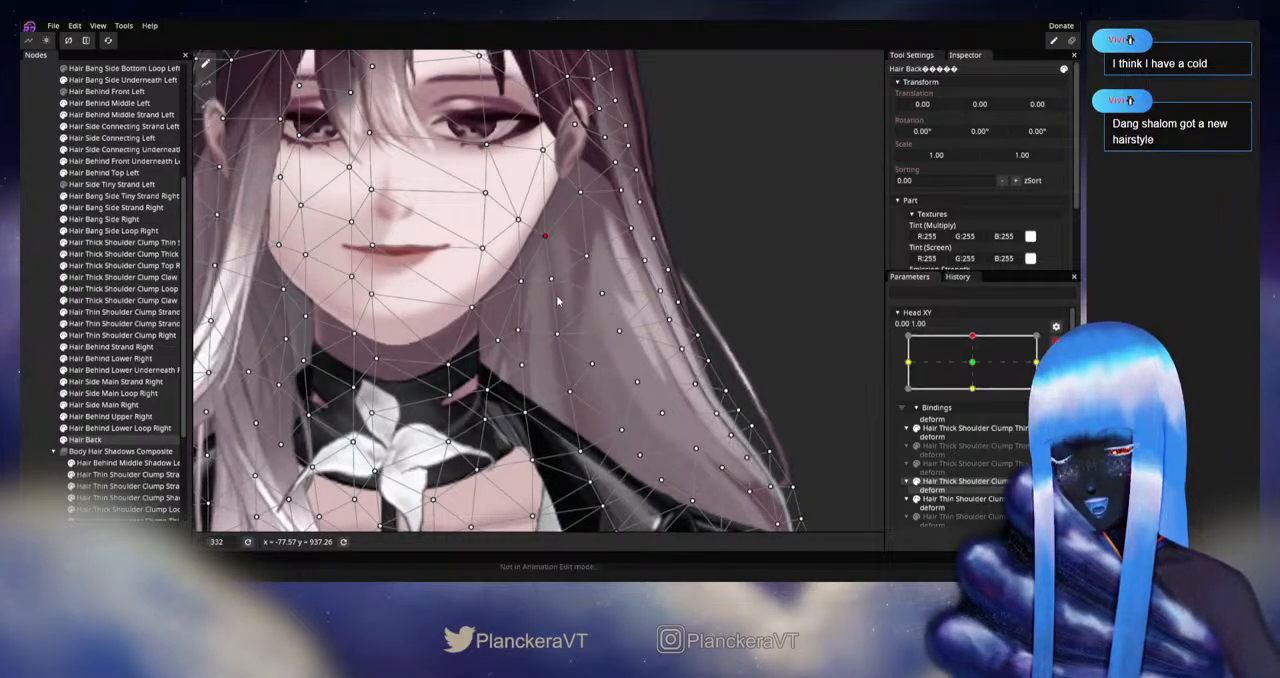
left_click(27, 391)
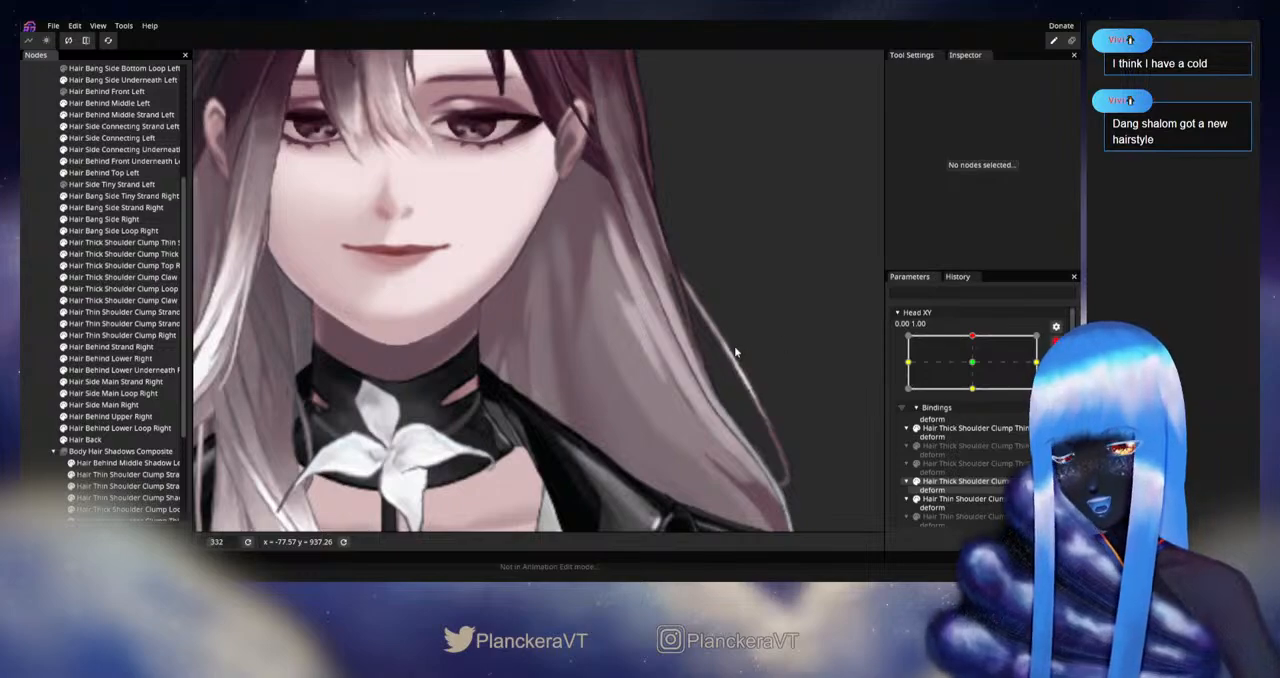
left_click(1056, 342)
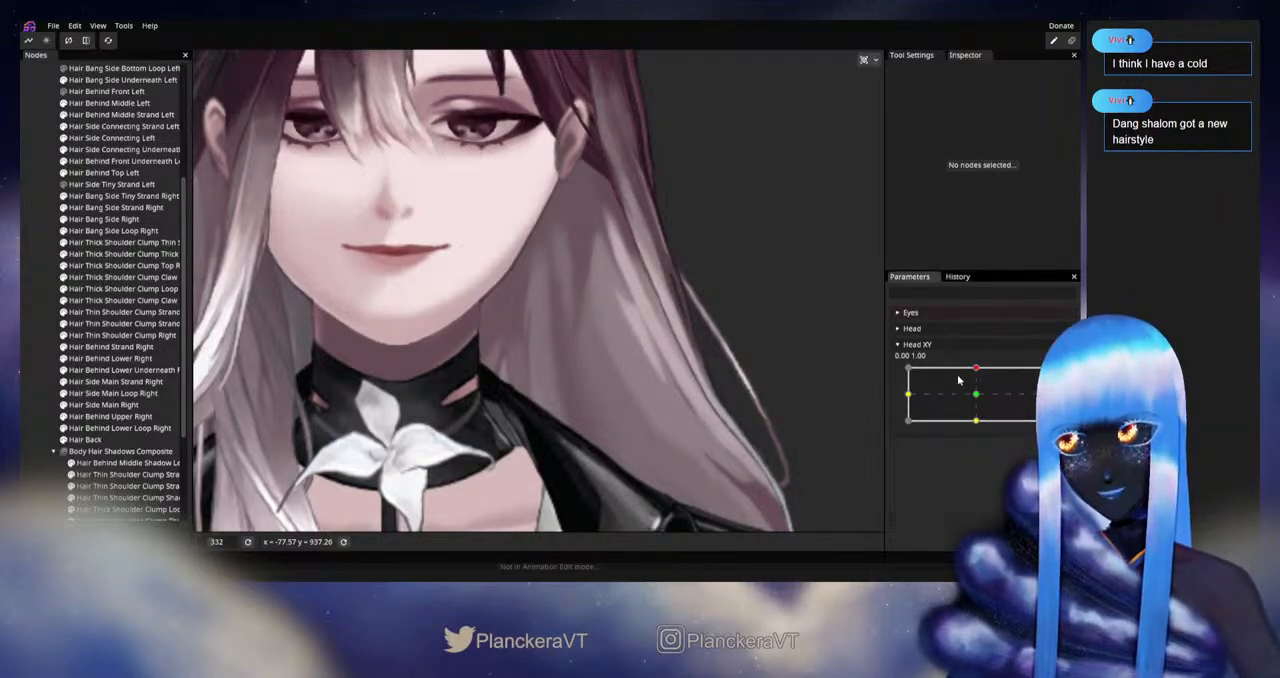
Step: Preview the head motion, rearm Head XY at 0.00, 1.00, adjust the Hair Back vertex beside the left jaw below mouth height, and disarm
mouse_move(978, 369)
left_mouse_down()
mouse_move(977, 410)
mouse_move(978, 368)
left_mouse_up()
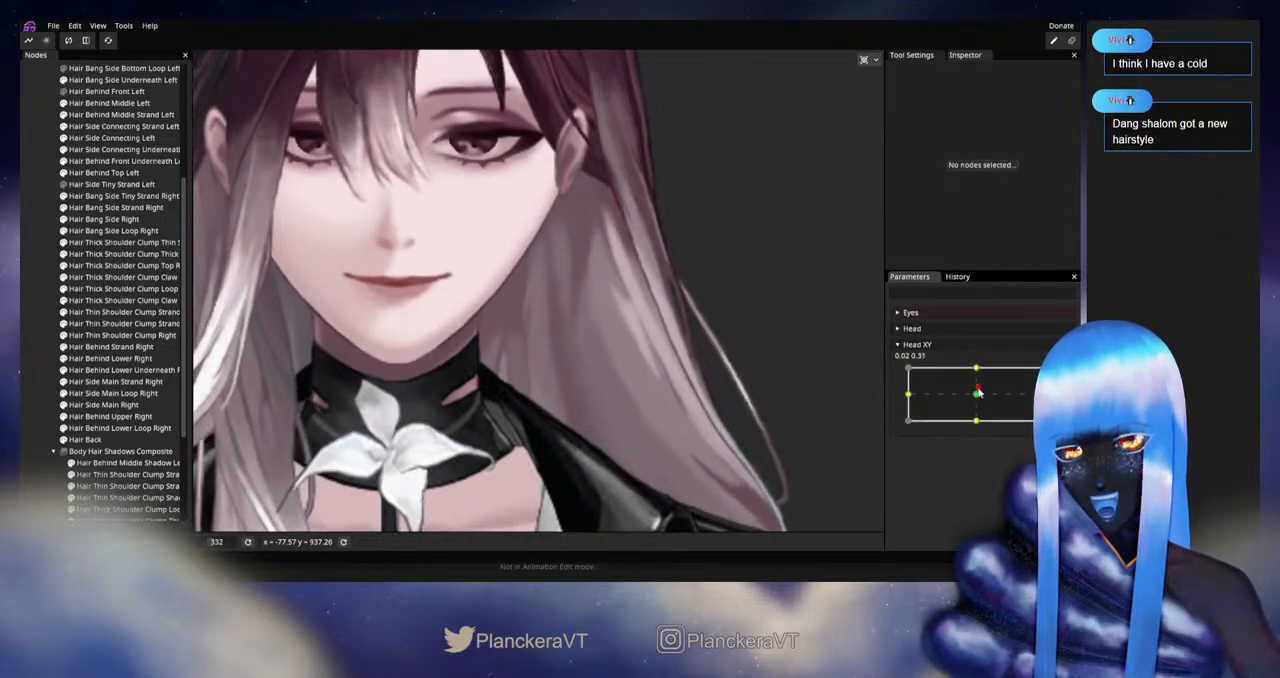
left_click(1056, 373)
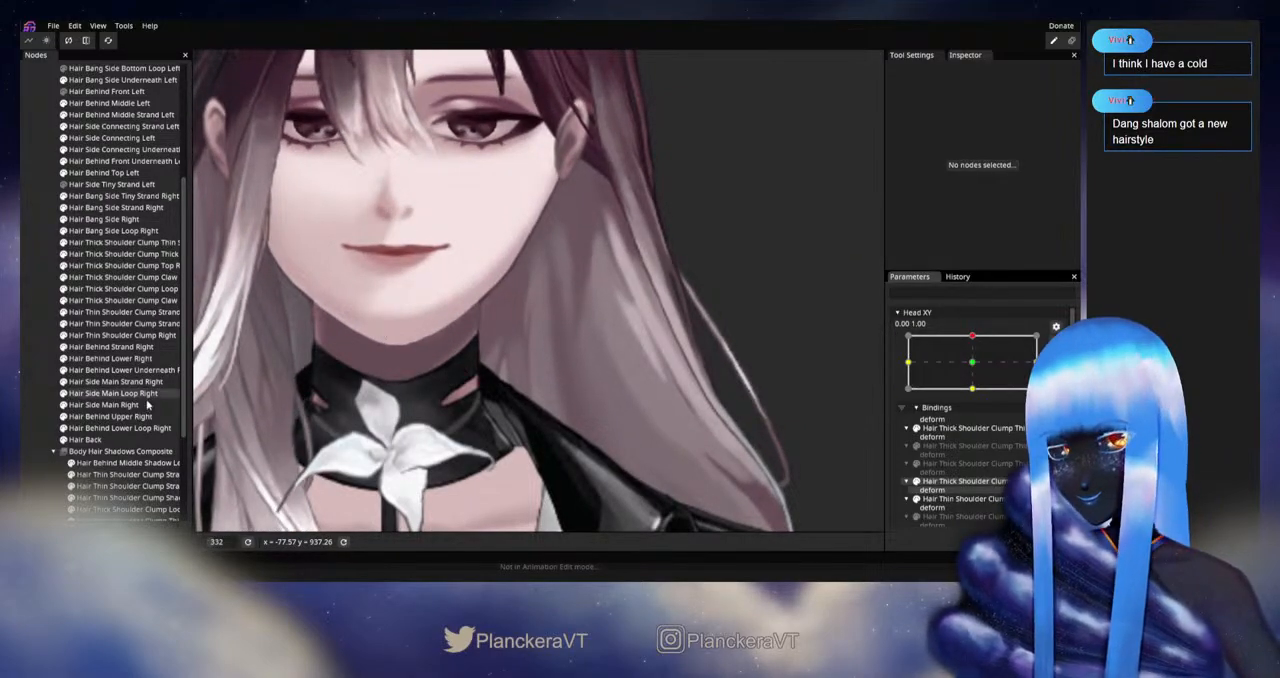
left_click(103, 440)
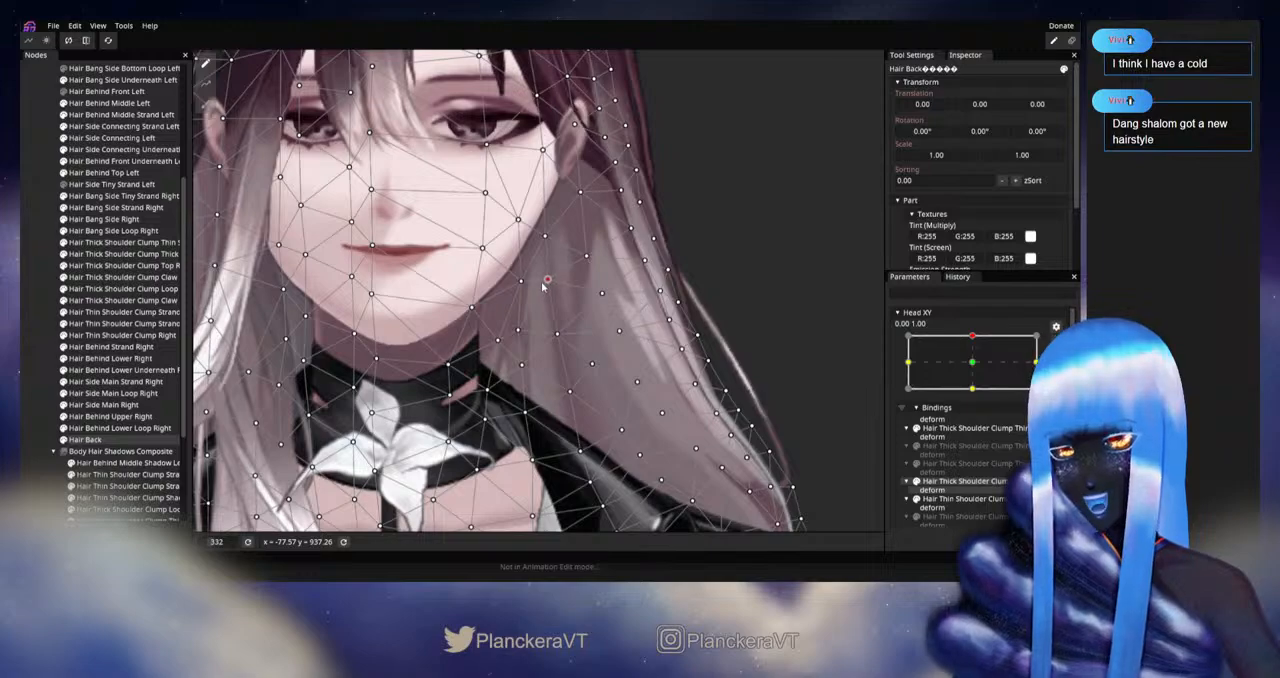
left_click(29, 364)
left_click(1056, 342)
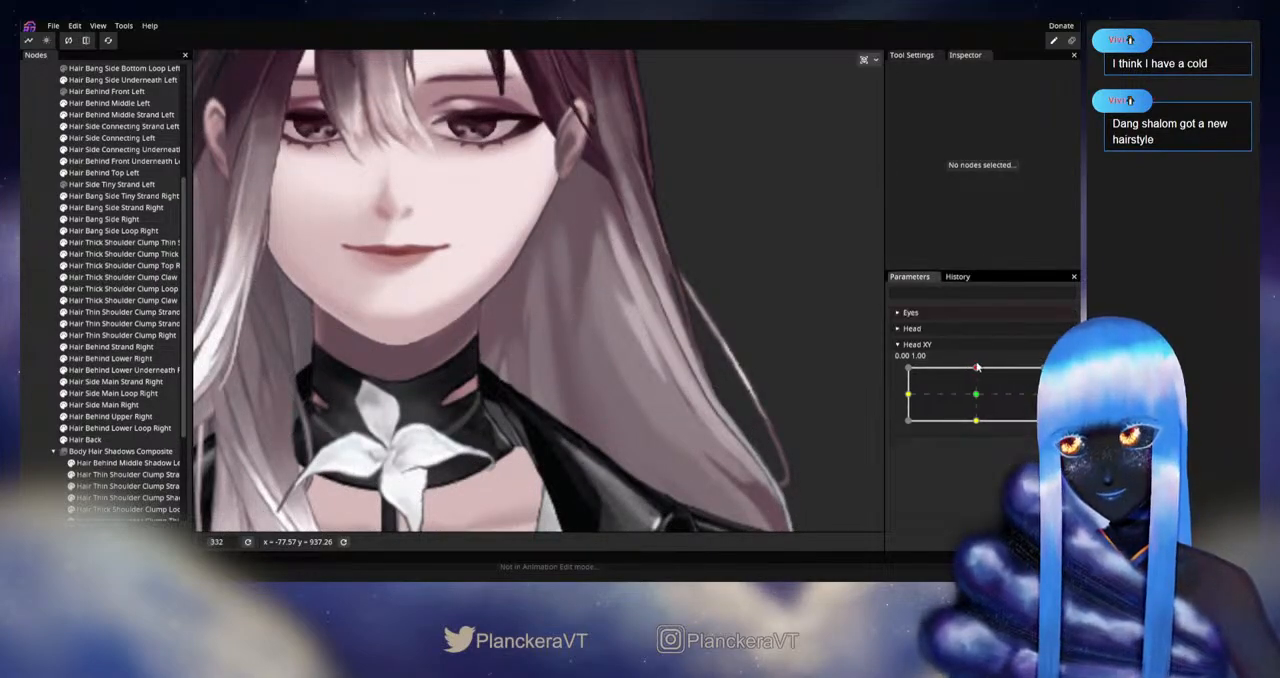
Step: Preview and rearm the upward pose, refine the two Hair Back vertices at and just below mouth height beside the left jaw, and disarm Head XY
mouse_move(976, 367)
left_mouse_down()
mouse_move(976, 392)
mouse_move(979, 369)
left_mouse_up()
left_click(1056, 374)
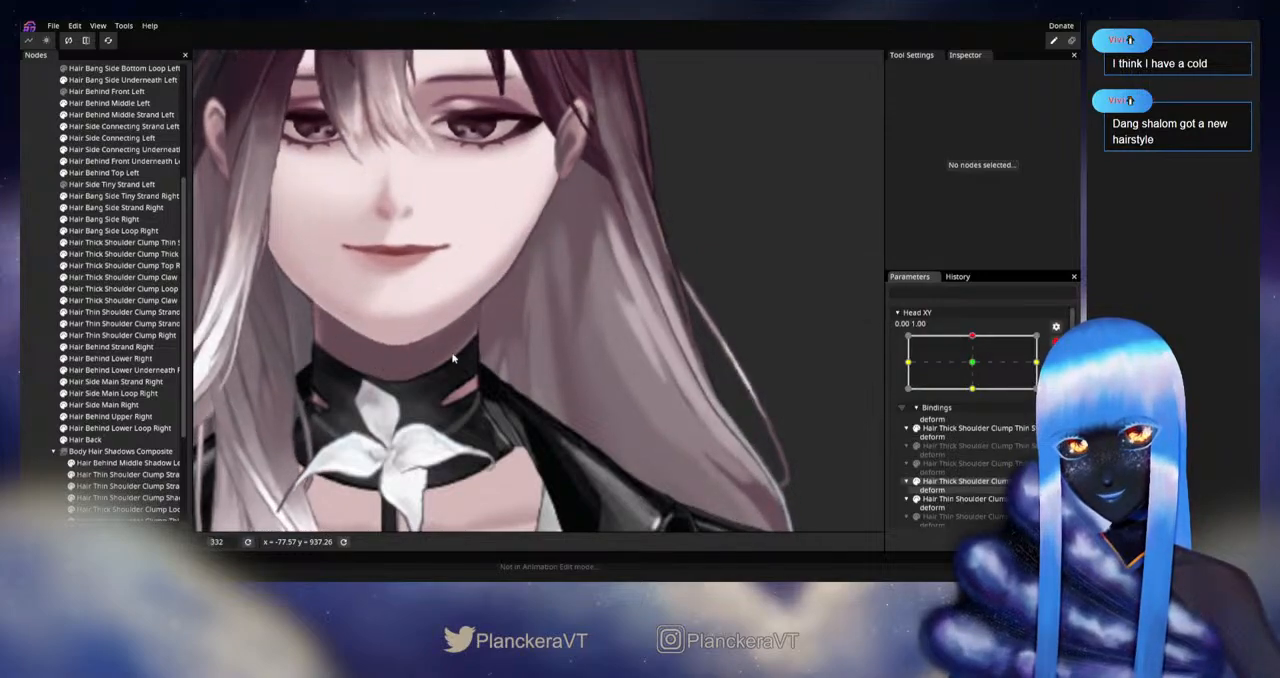
left_click(140, 439)
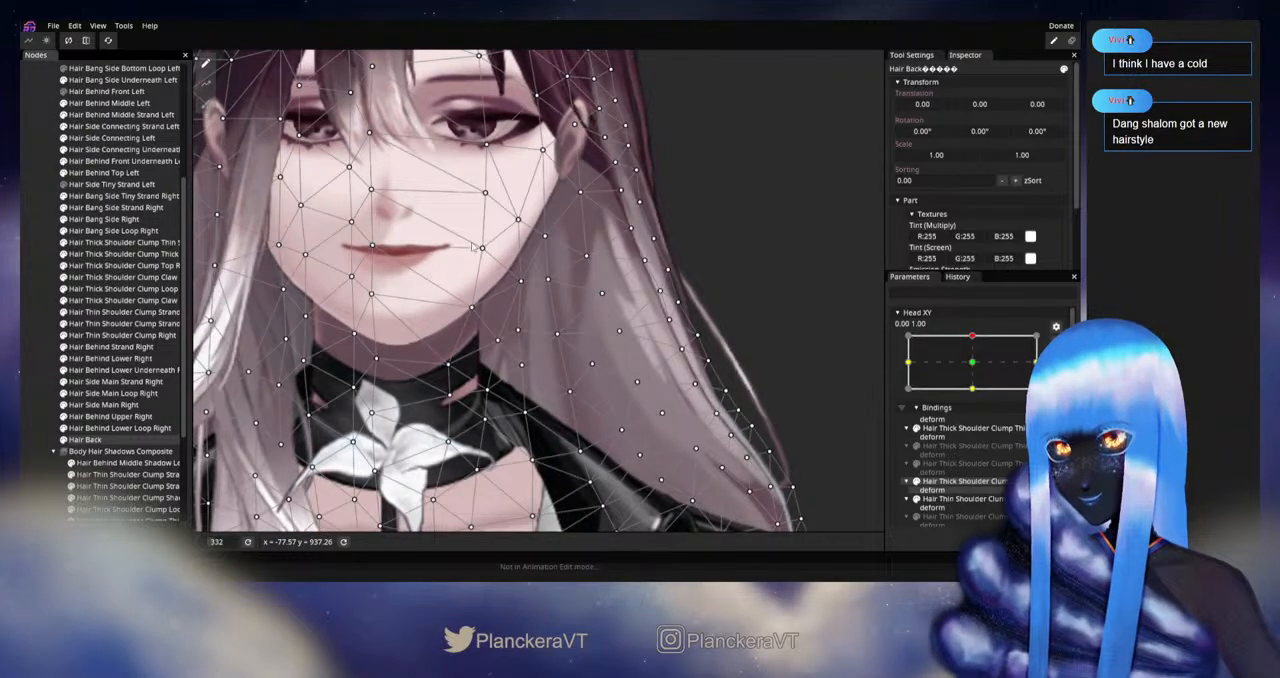
left_click(546, 236)
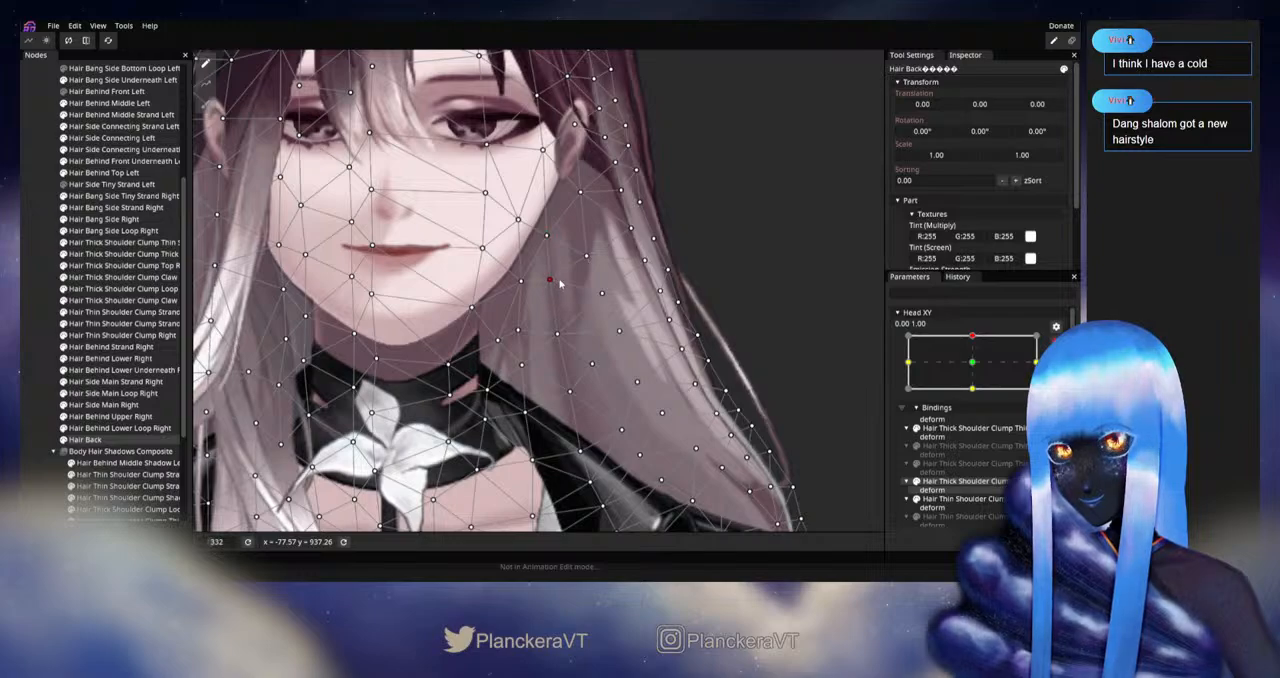
left_click(35, 403)
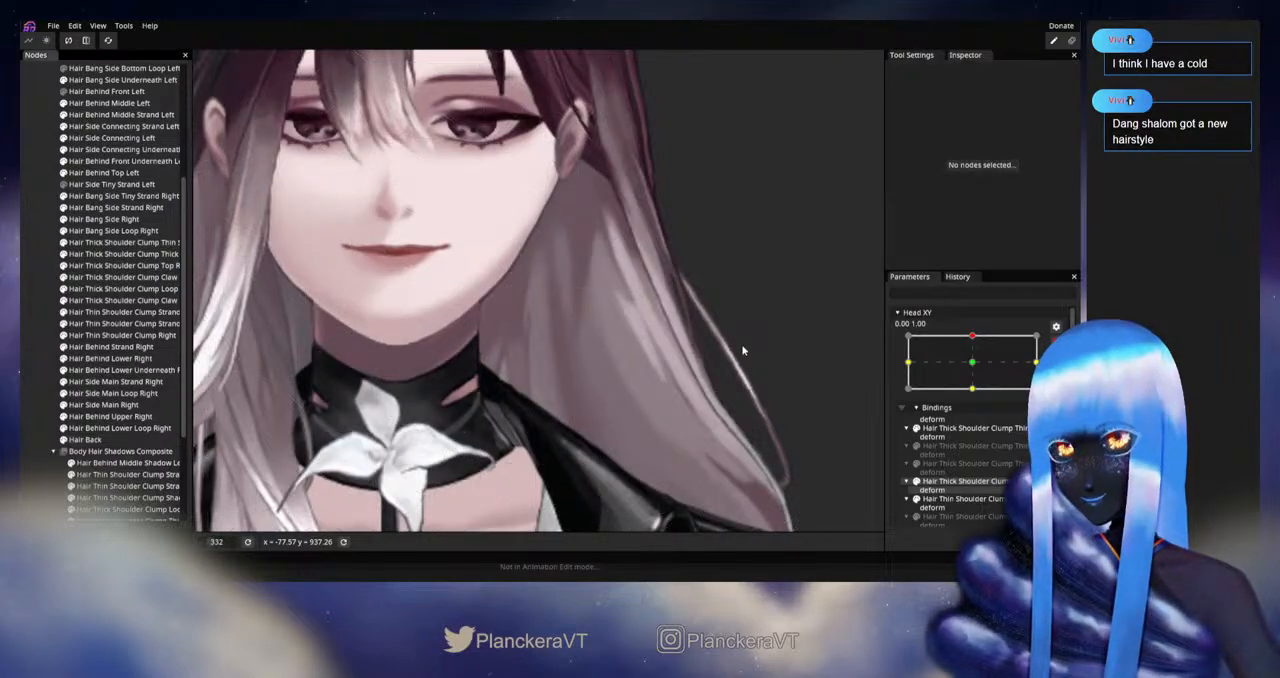
left_click(1046, 354)
Step: Check the upward motion, rearm the pose, adjust the chin-level Hair Back vertex in the left hair, deselect the mesh, and disarm Head XY
mouse_move(977, 370)
left_mouse_down()
mouse_move(978, 398)
mouse_move(979, 370)
left_mouse_up()
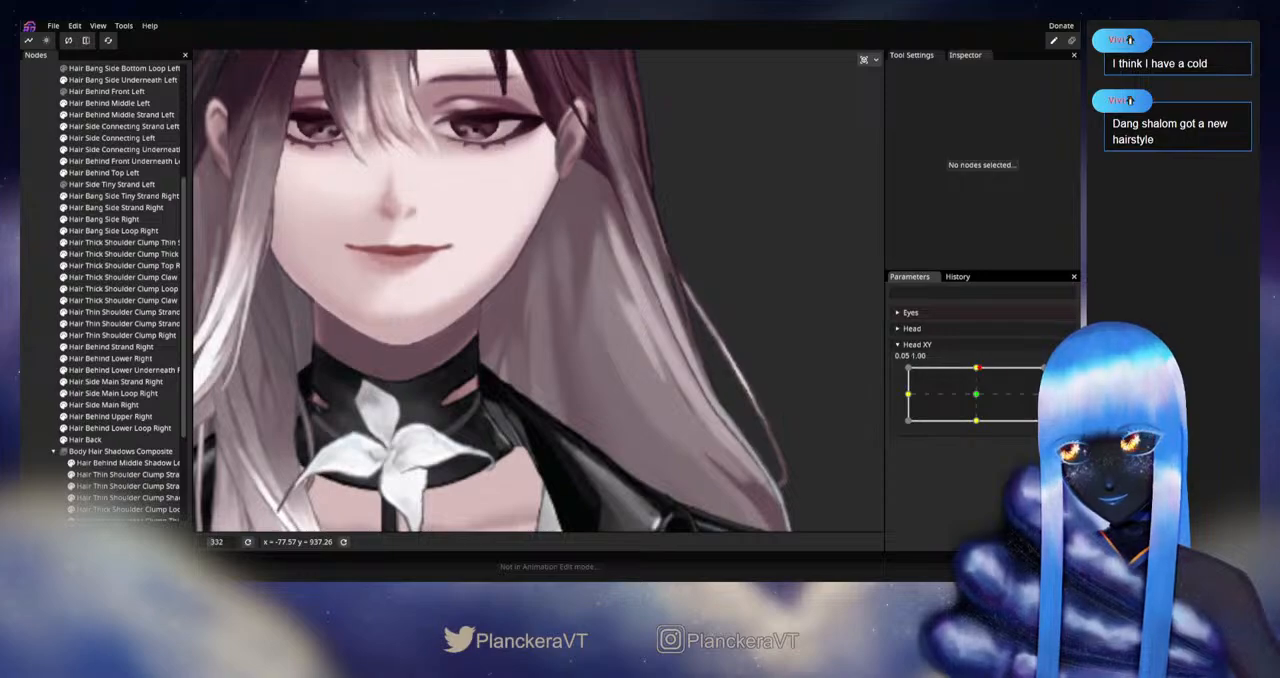
left_click(1063, 374)
left_click(120, 439)
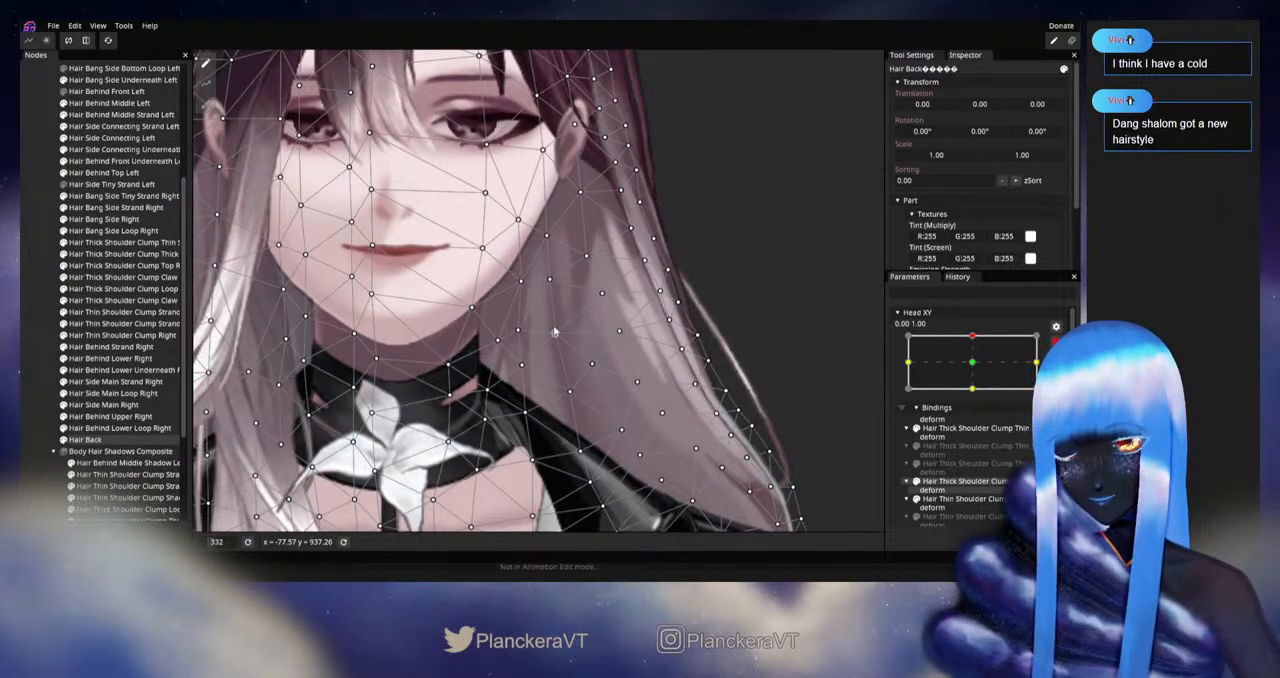
left_click(37, 375)
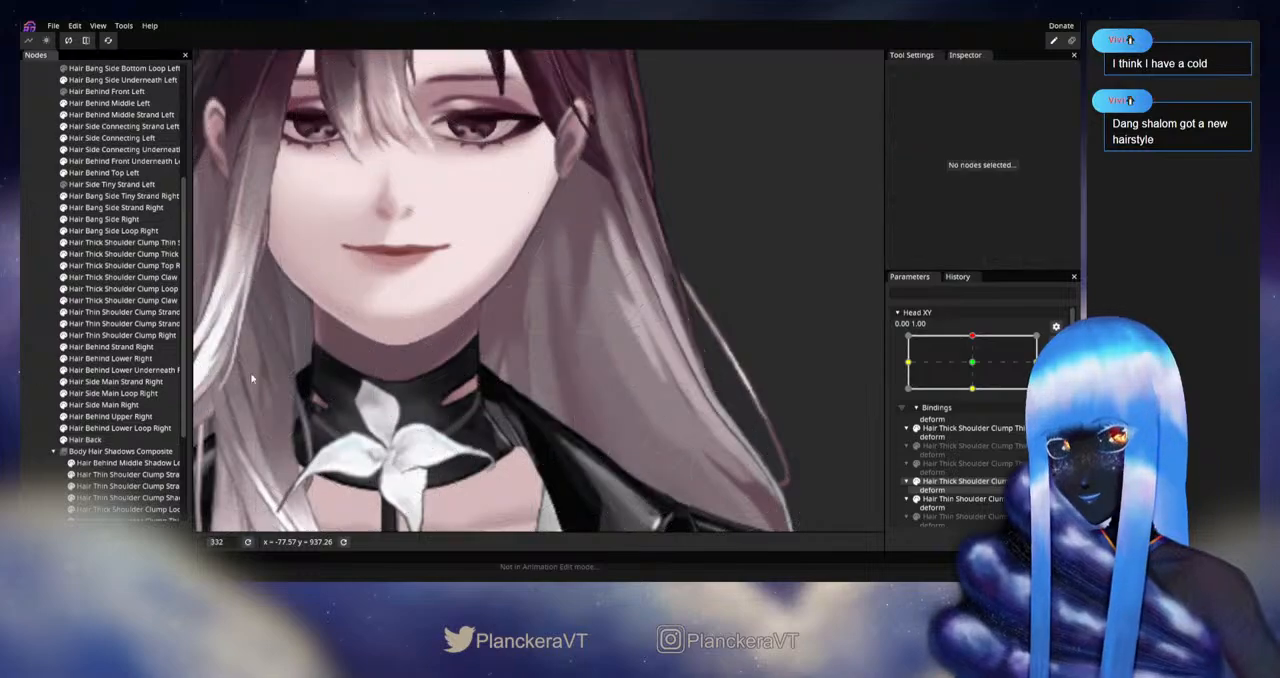
scroll(650, 371, "down", 1)
left_click(1055, 341)
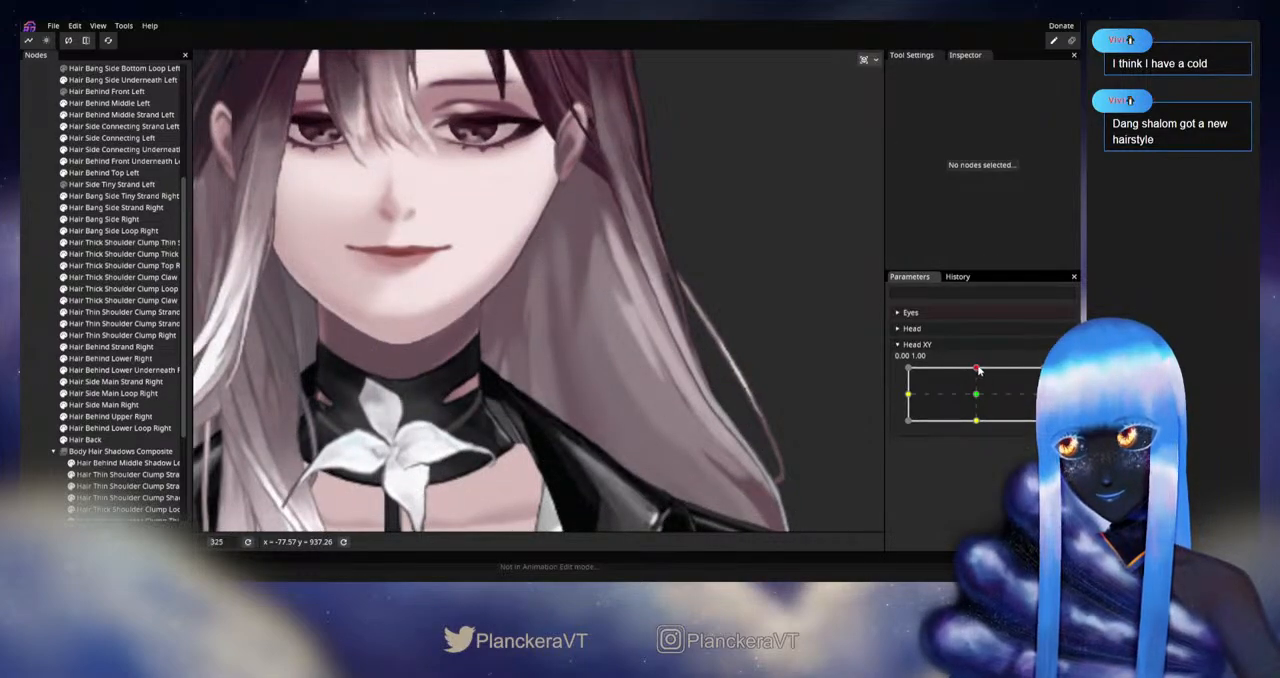
Step: Compare the neutral and upward poses, rearm at 0.00, 1.00, nudge the same chin-level Hair Back vertex again, and disarm Head XY
mouse_move(978, 368)
left_mouse_down()
mouse_move(978, 400)
mouse_move(978, 369)
left_mouse_up()
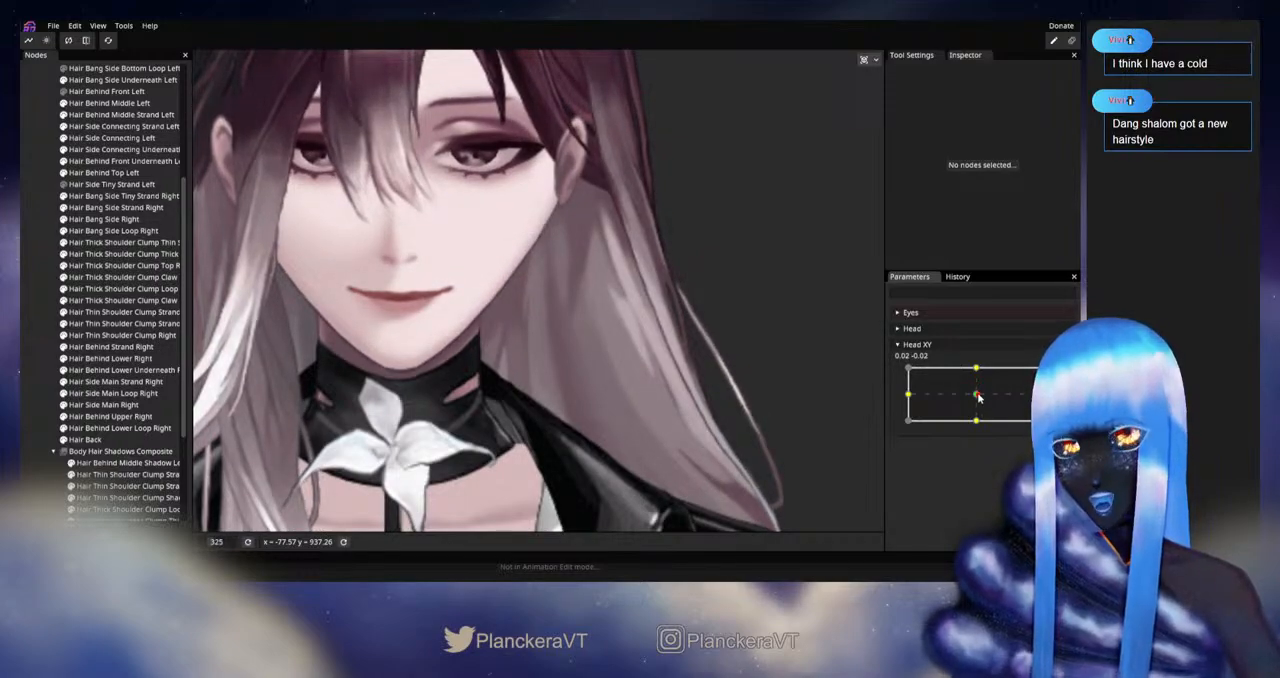
left_click_drag(978, 397, 977, 368)
left_click(1056, 377)
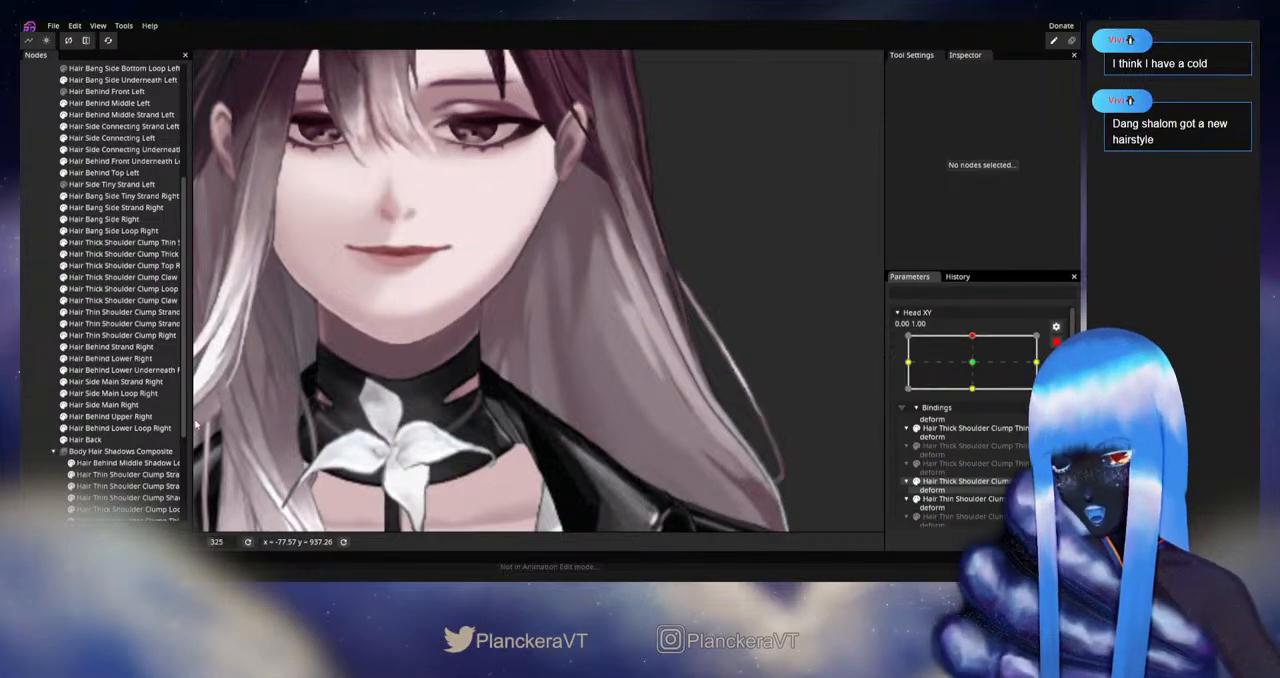
left_click(112, 439)
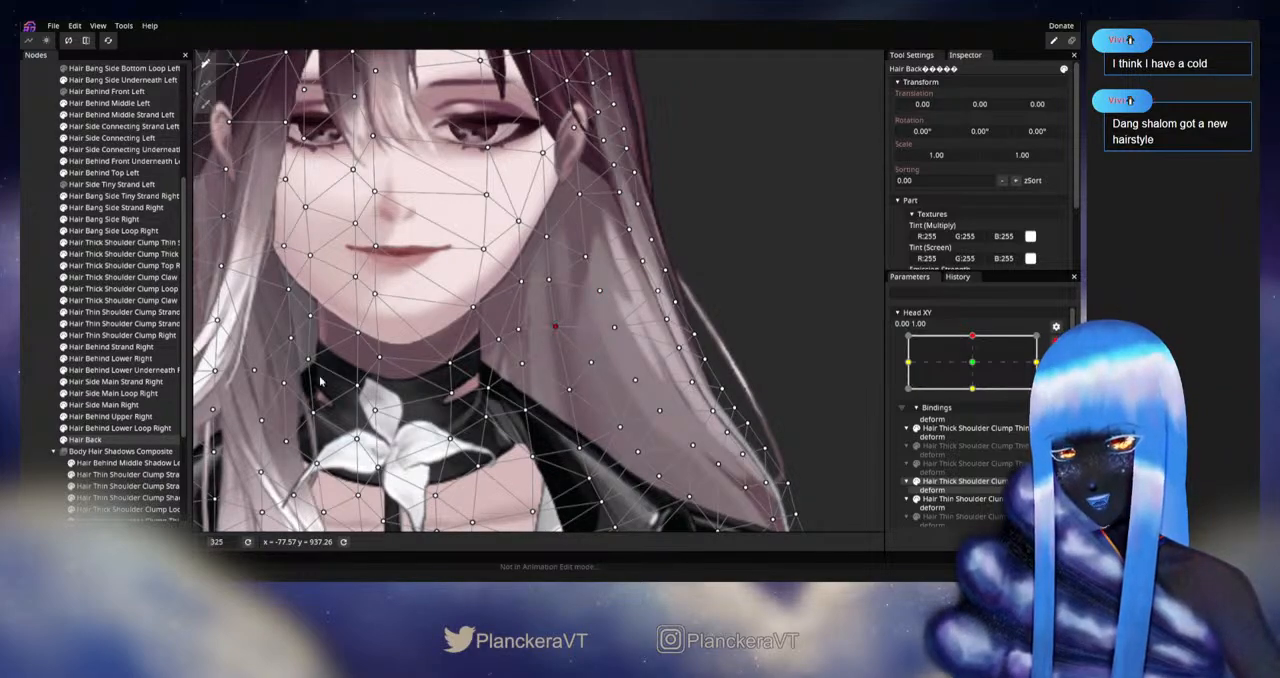
left_click(33, 390)
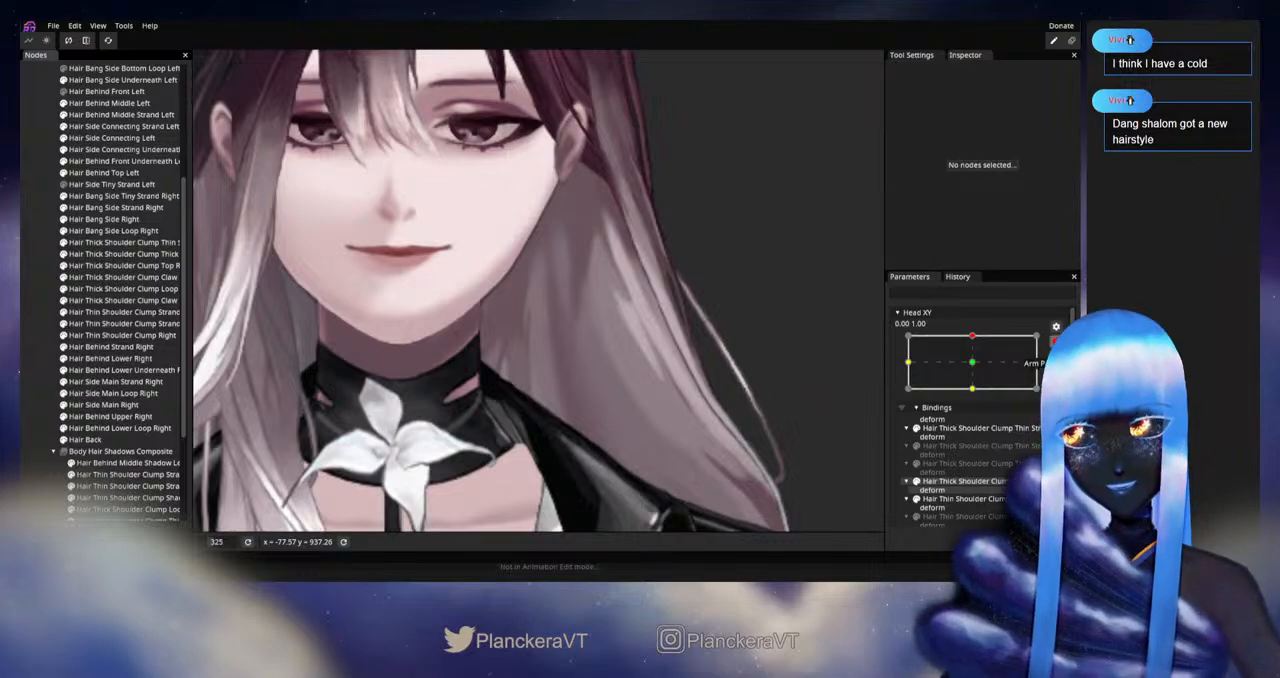
left_click(1056, 342)
Step: Preview the vertical head motion, rearm the upward pose, further refine the chin-level vertex beside the left neck on Hair Back, and deselect the mesh
mouse_move(978, 374)
left_mouse_down()
mouse_move(978, 398)
mouse_move(977, 366)
left_mouse_up()
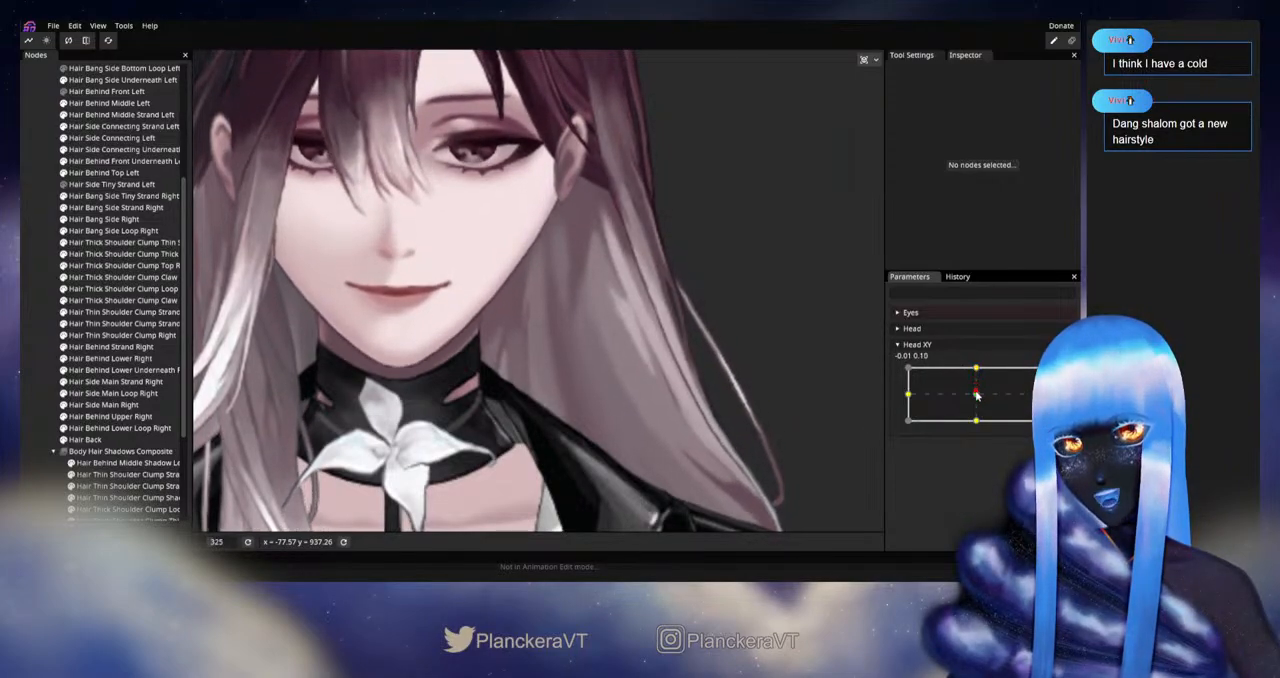
mouse_move(977, 370)
left_mouse_down()
mouse_move(975, 393)
mouse_move(977, 366)
left_mouse_up()
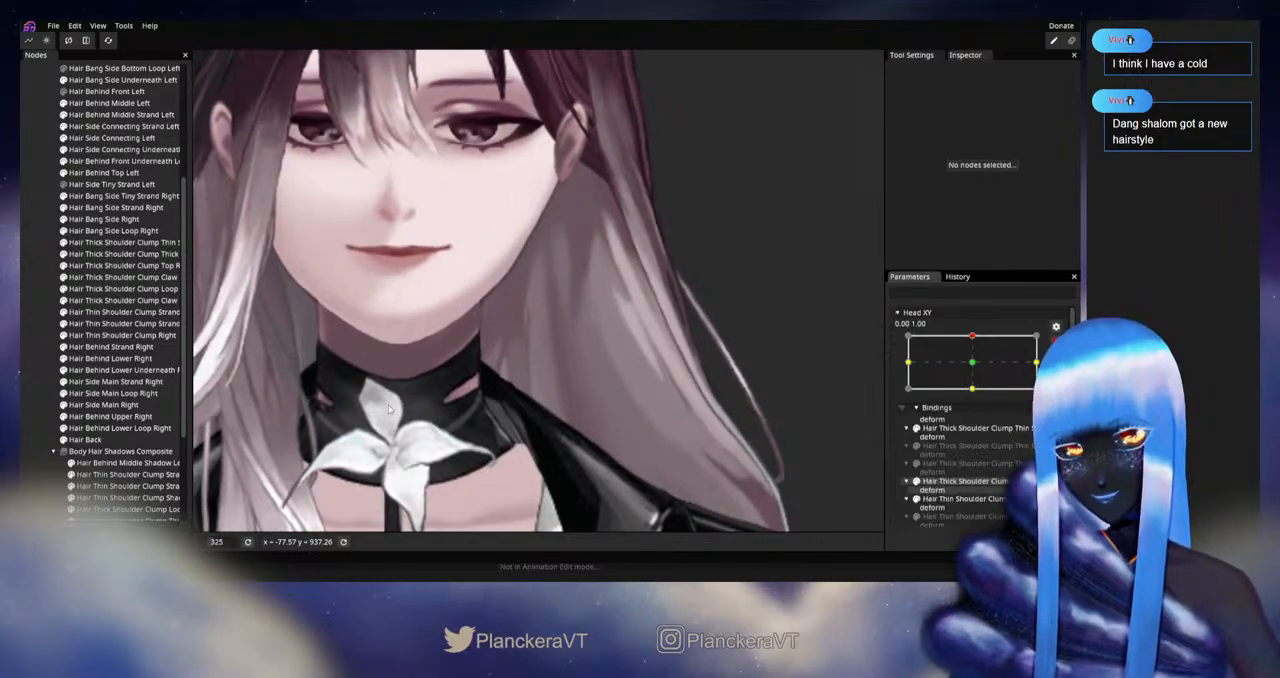
left_click(85, 439)
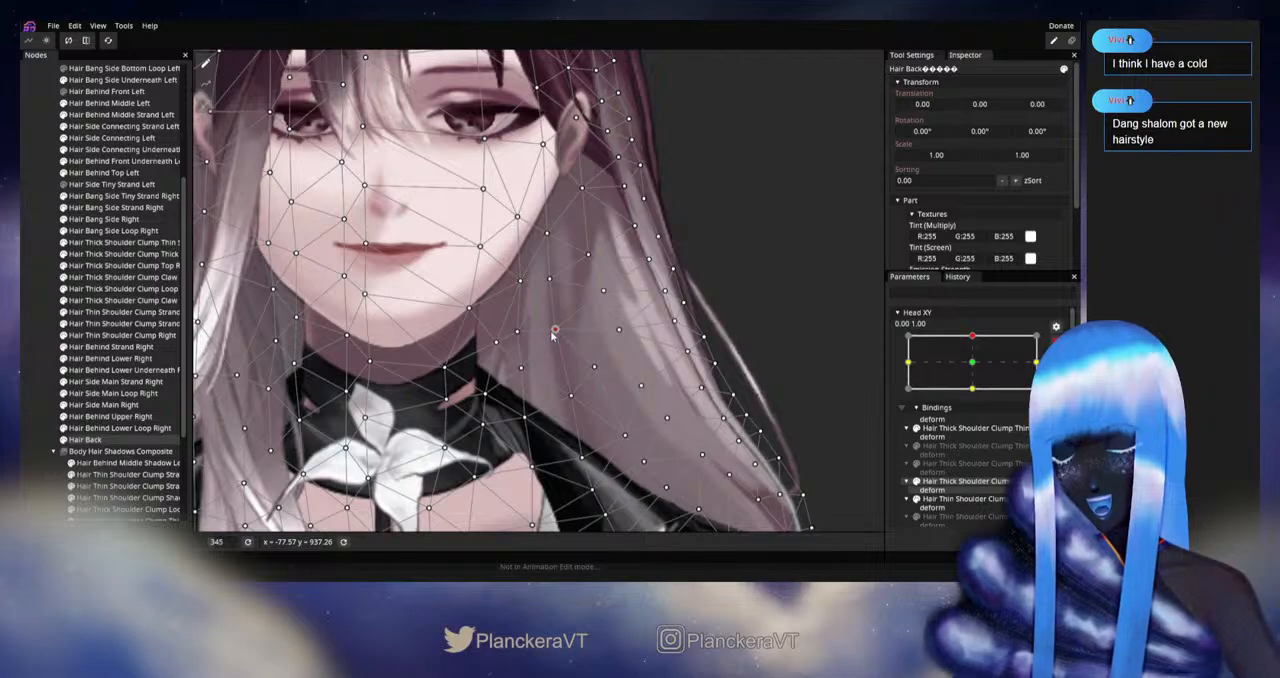
left_click(808, 378)
scroll(809, 378, "down", 5)
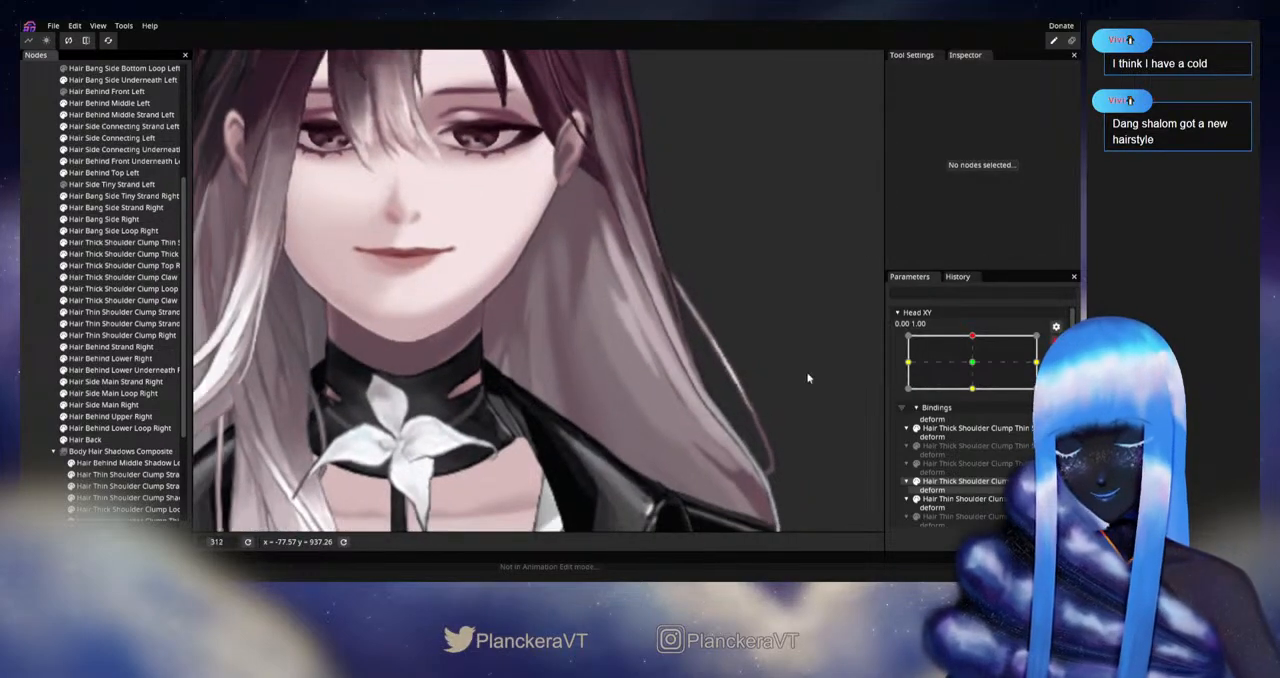
Step: Examine the left hair through vertical head motion, rearm at 0.00, 1.00, and adjust the mid-hair Hair Back vertices just above and below chin level
left_click(976, 371)
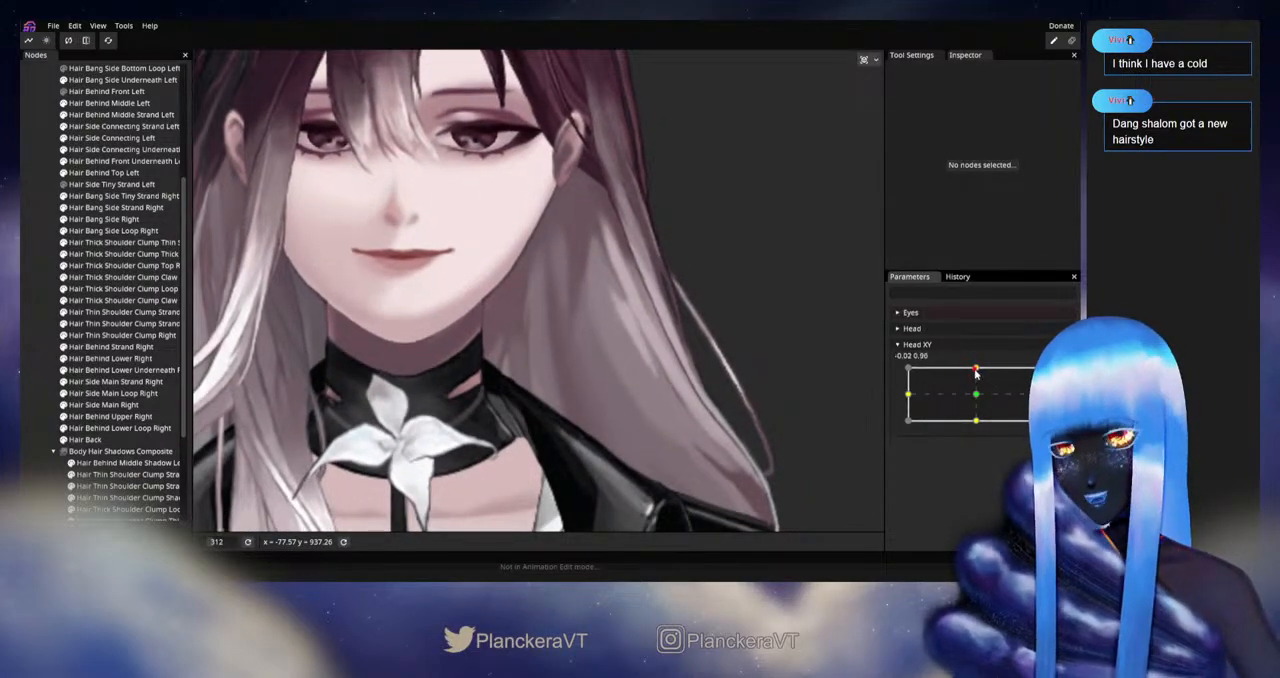
left_click_drag(976, 371, 977, 397)
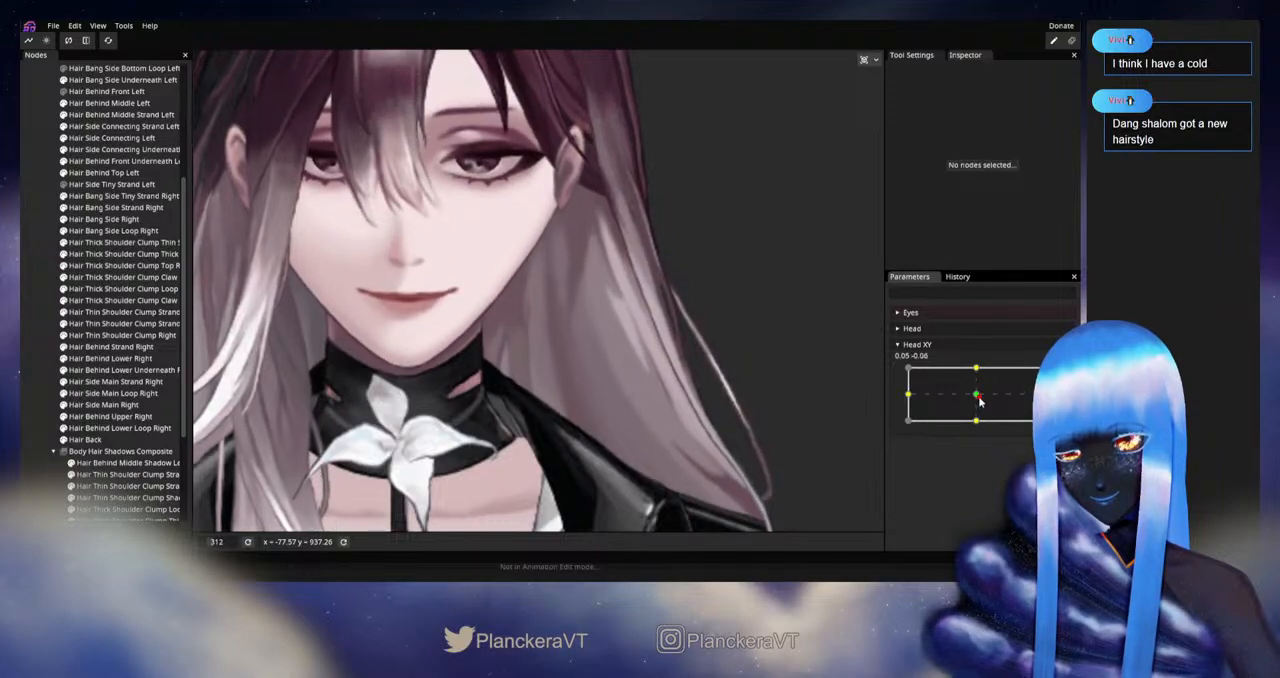
mouse_move(979, 401)
left_mouse_down()
mouse_move(979, 369)
mouse_move(978, 398)
left_mouse_up()
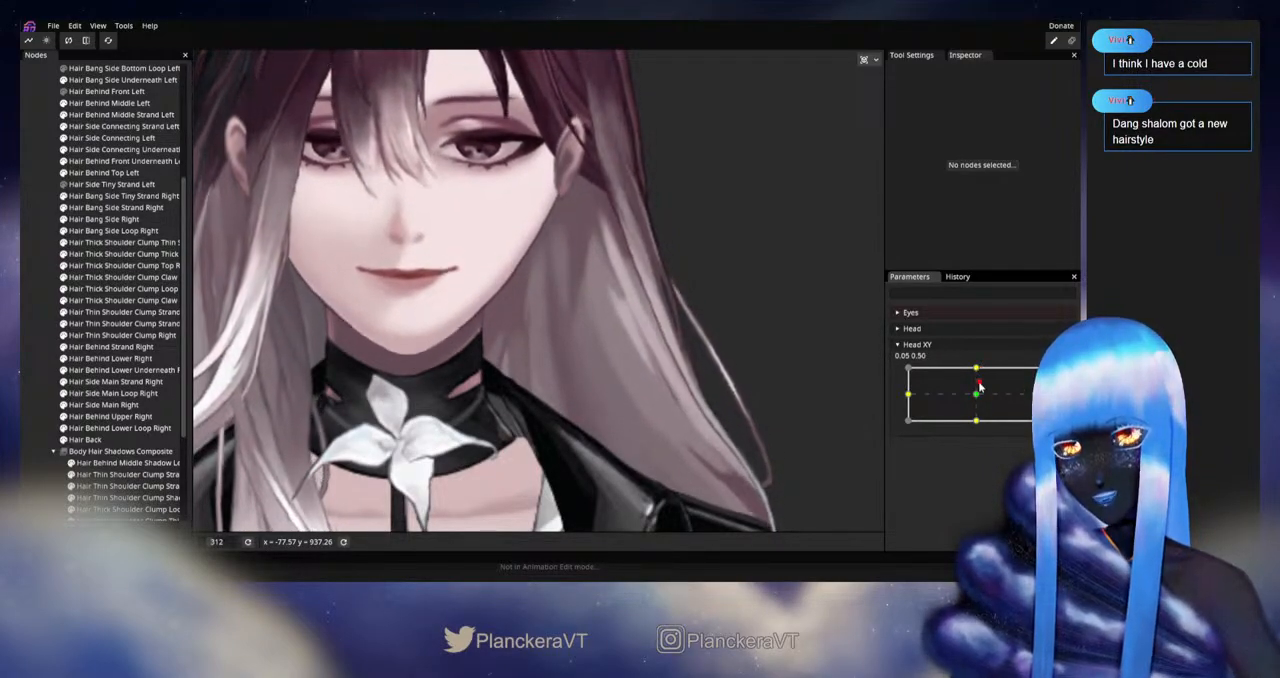
left_click_drag(977, 397, 975, 368)
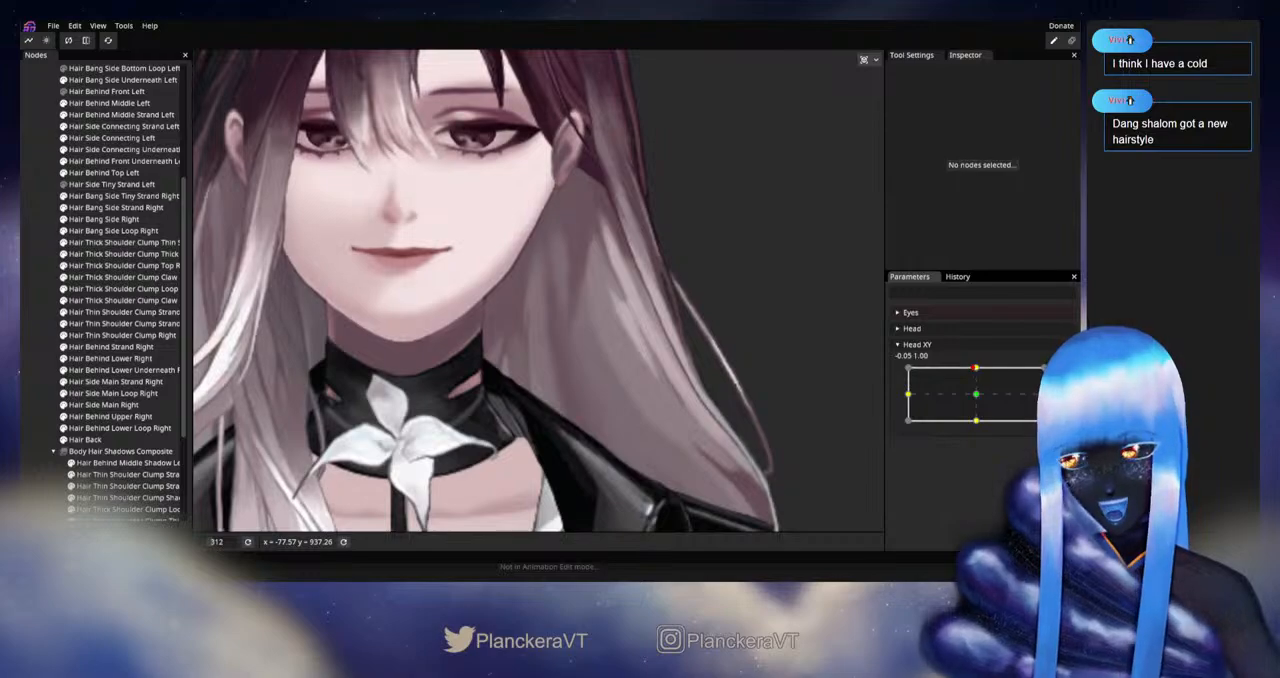
left_click(1056, 374)
left_click(92, 443)
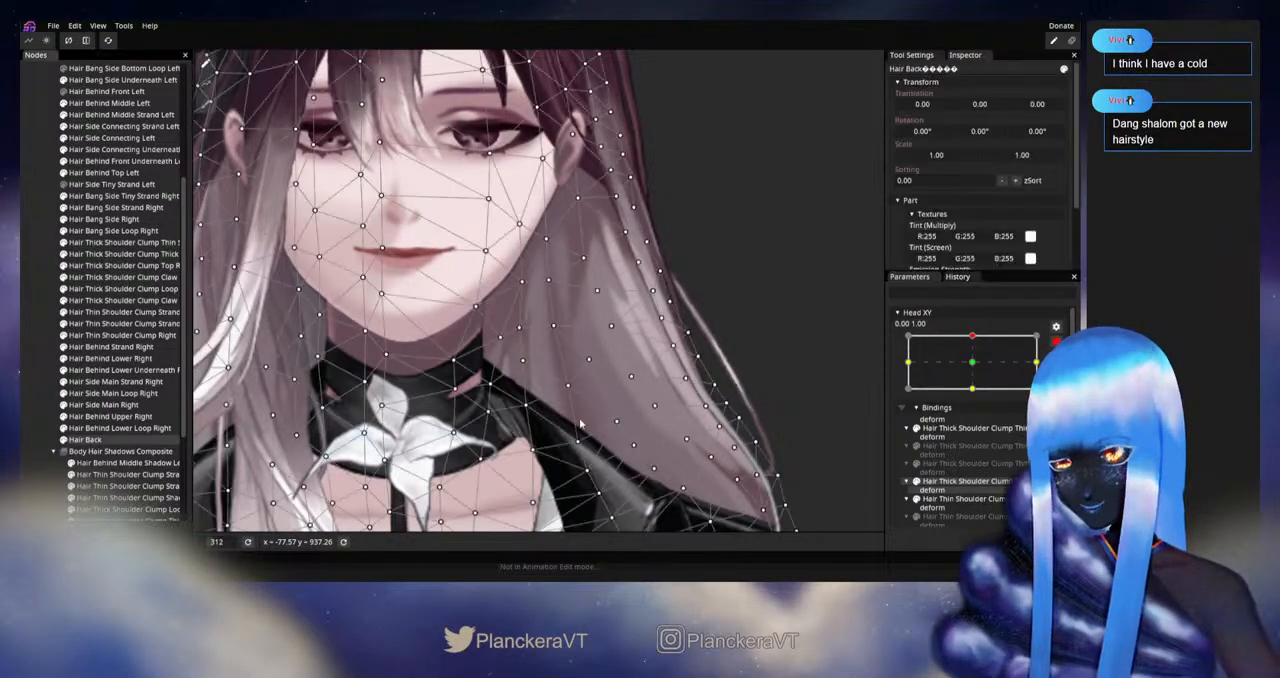
scroll(581, 425, "up", 1)
left_click_drag(581, 425, 531, 382)
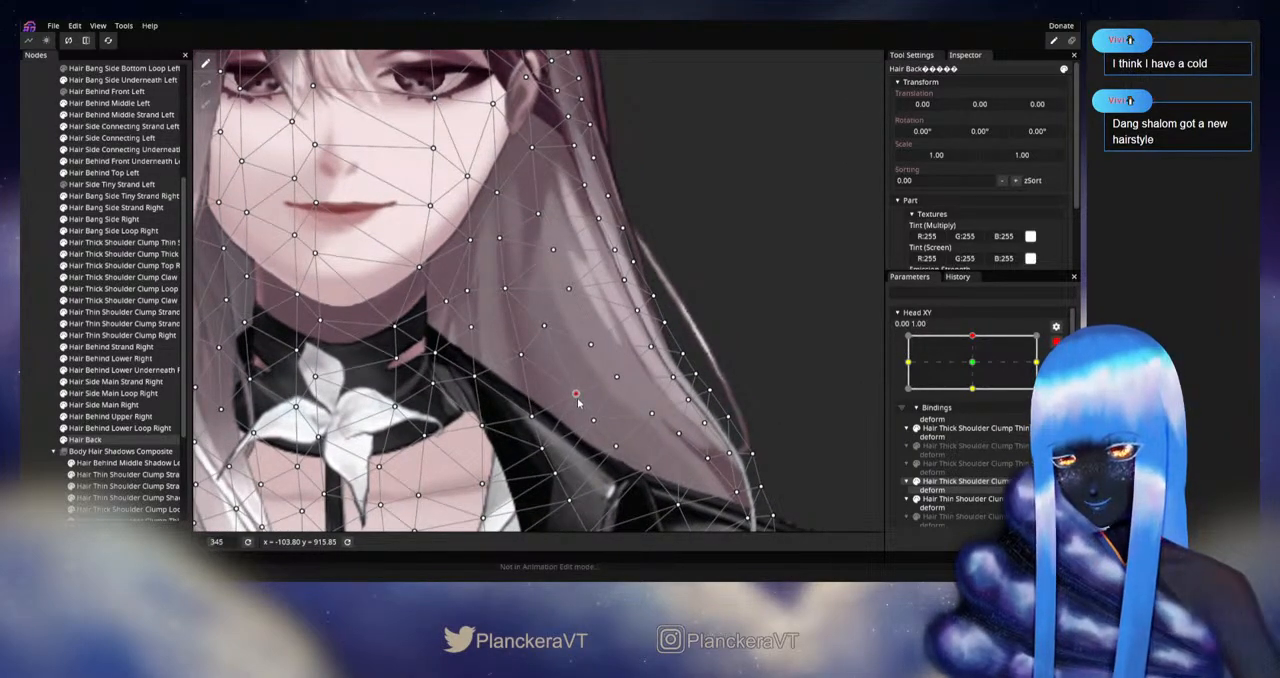
left_click(548, 325)
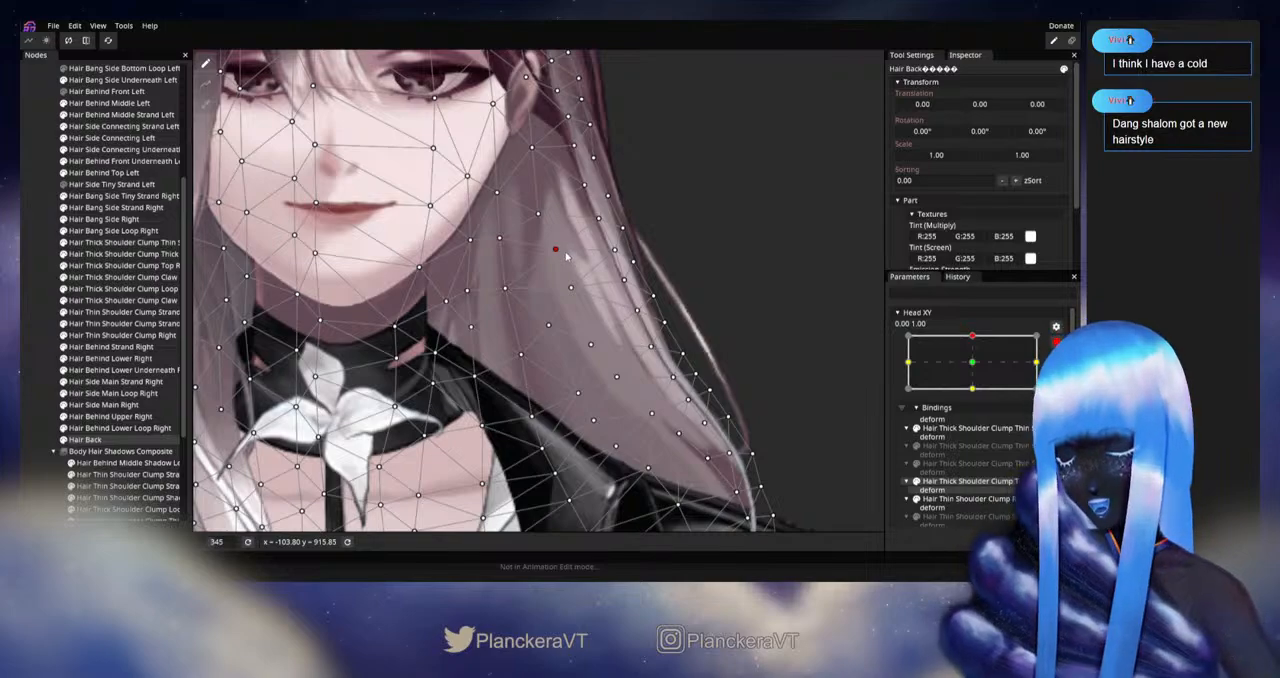
left_click(30, 374)
scroll(606, 385, "down", 1)
scroll(606, 385, "down", 3)
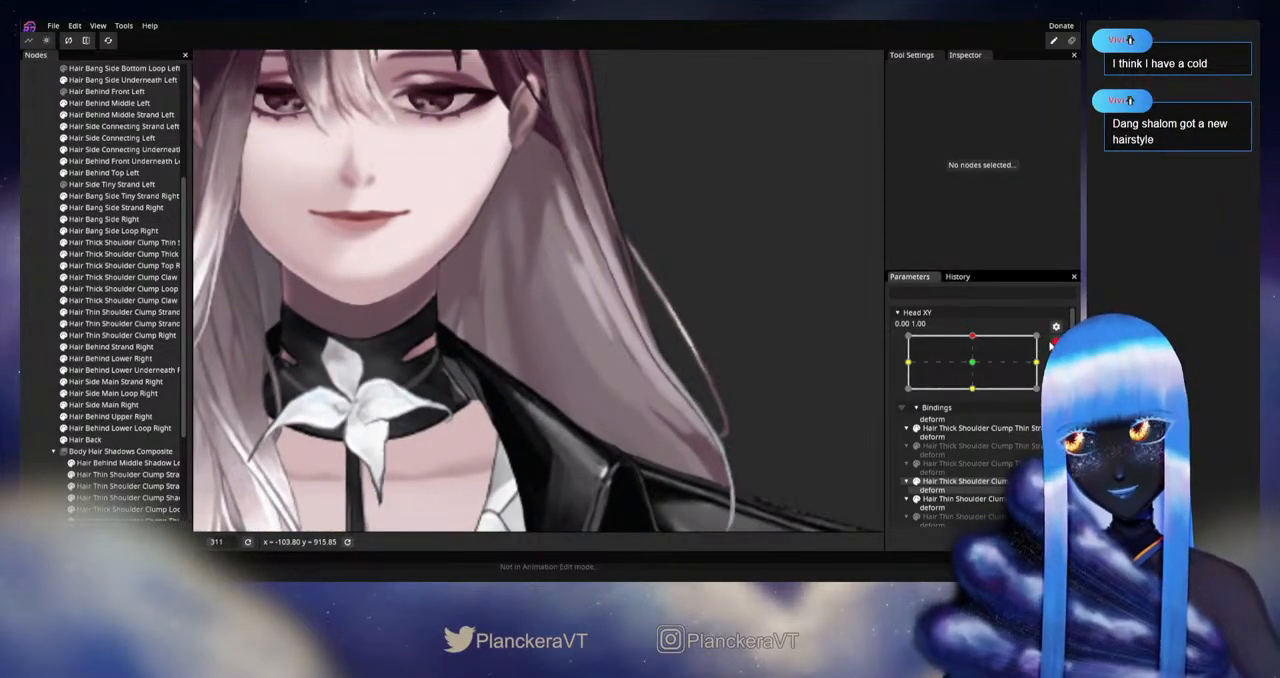
Step: Preview the motion, rearm the upward pose, adjust the Hair Back vertex in the middle of the left hair just above chin level, and disarm
scroll(970, 372, "up", 1)
mouse_move(977, 371)
left_mouse_down()
mouse_move(976, 397)
mouse_move(978, 371)
mouse_move(990, 374)
left_mouse_up()
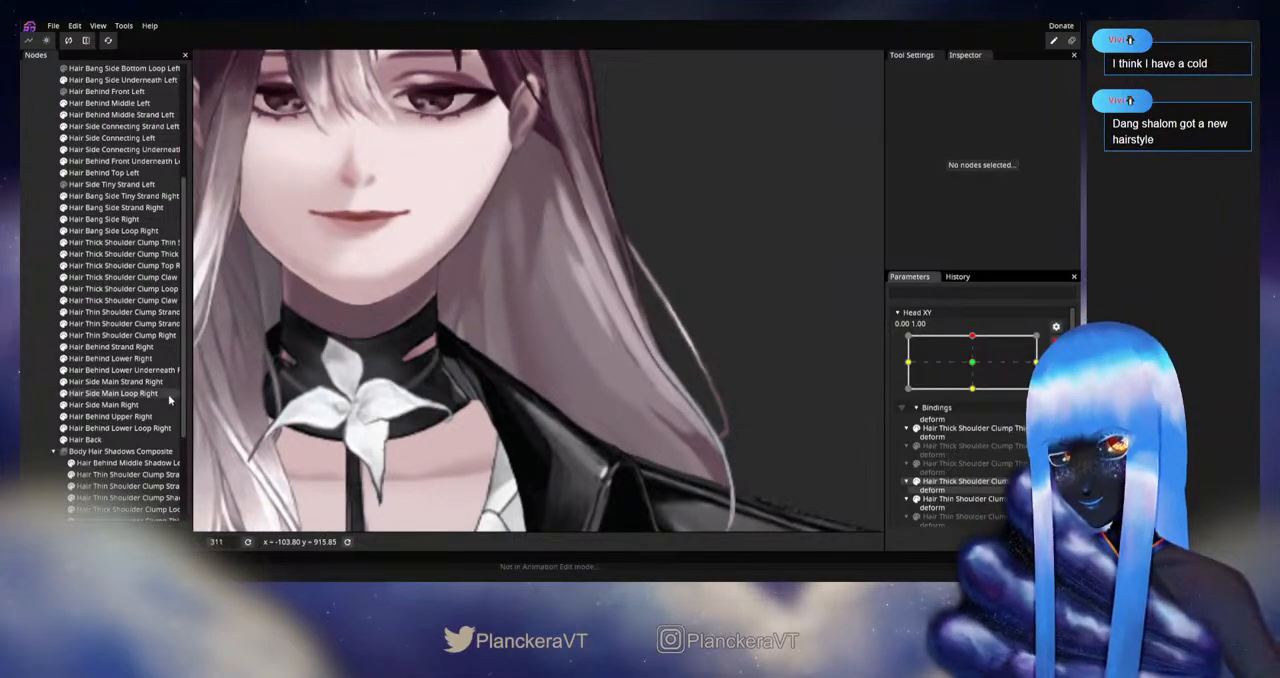
left_click(88, 439)
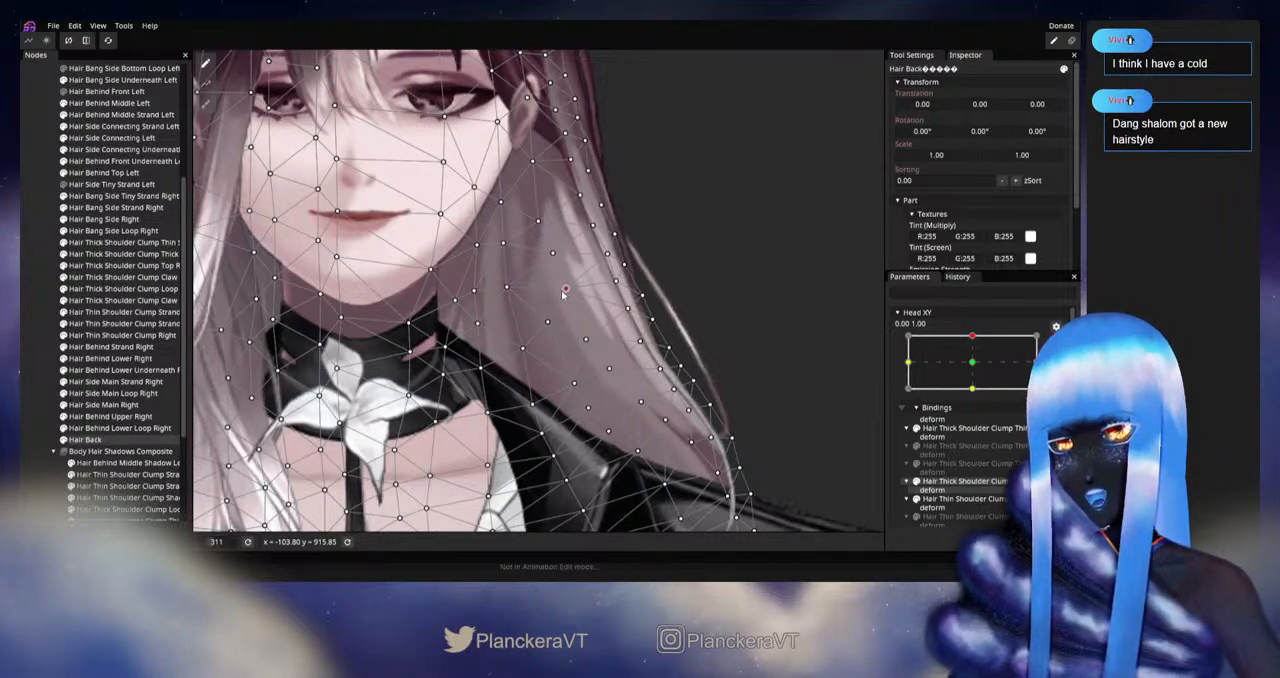
left_click(31, 416)
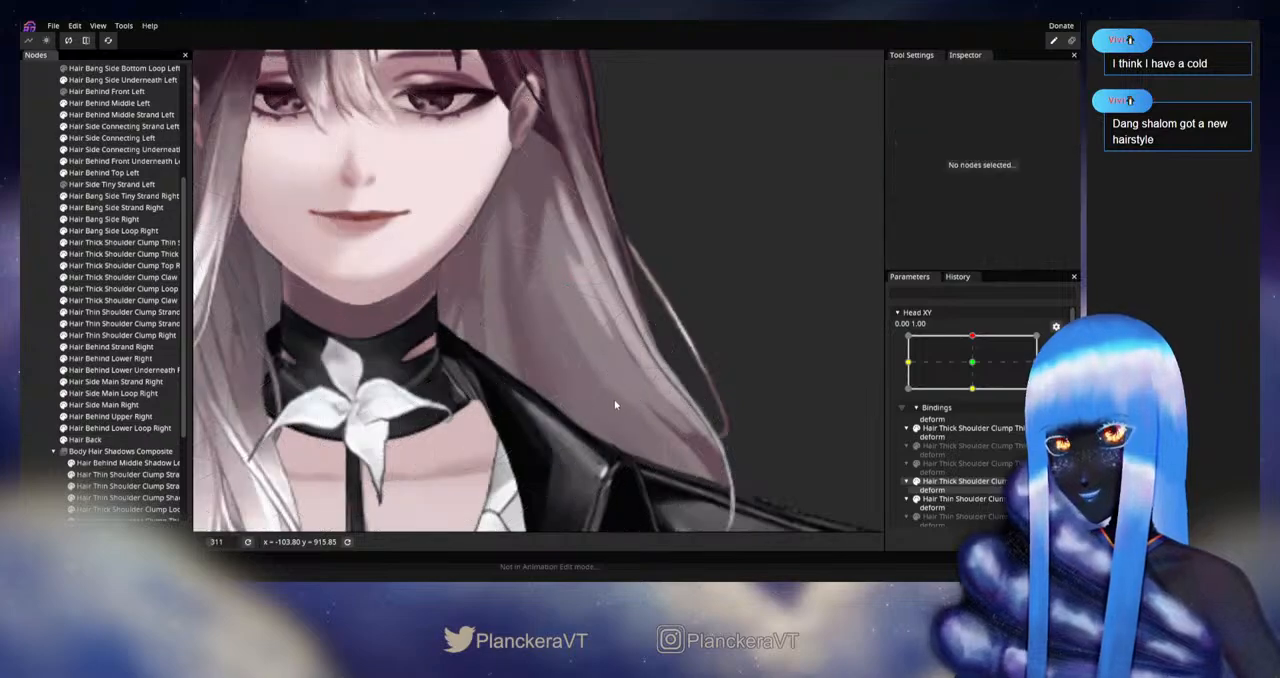
left_click(1056, 343)
Step: Preview and rearm Head XY at 0.00, 1.00, refine the two inner Hair Back vertices closest to the left jaw around mouth height, and deselect
mouse_move(977, 369)
left_mouse_down()
mouse_move(978, 400)
mouse_move(985, 369)
left_mouse_up()
left_click(1056, 377)
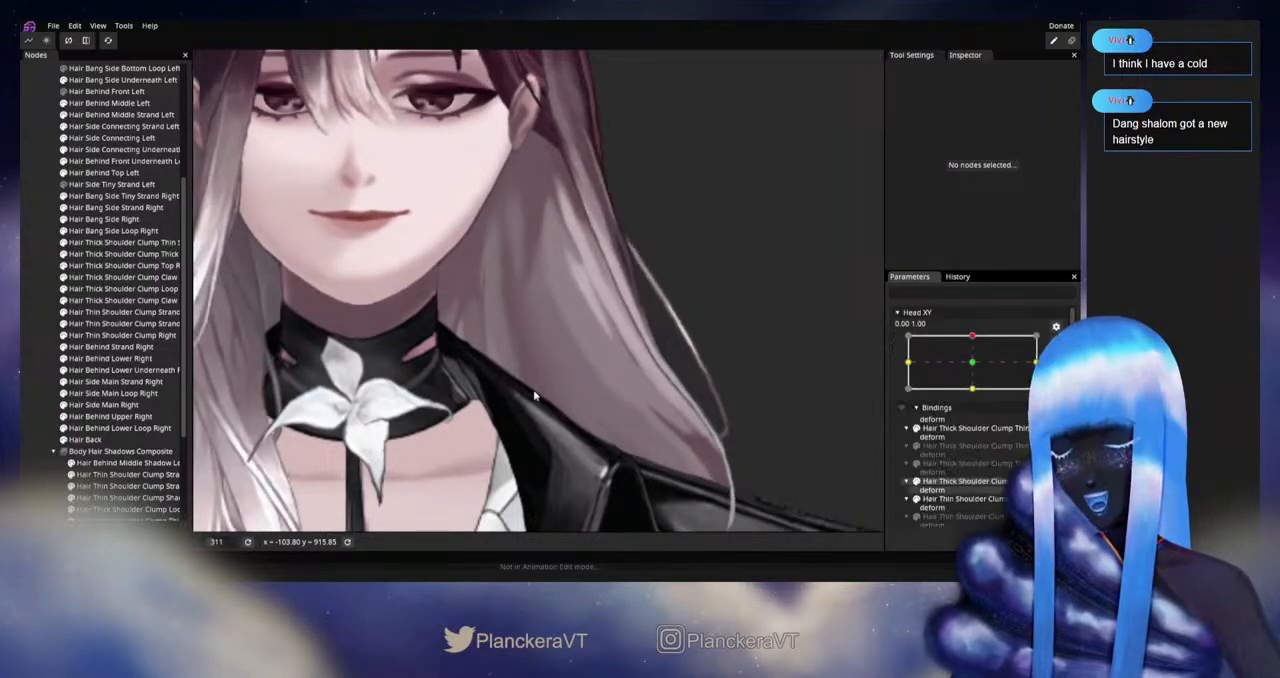
left_click(87, 440)
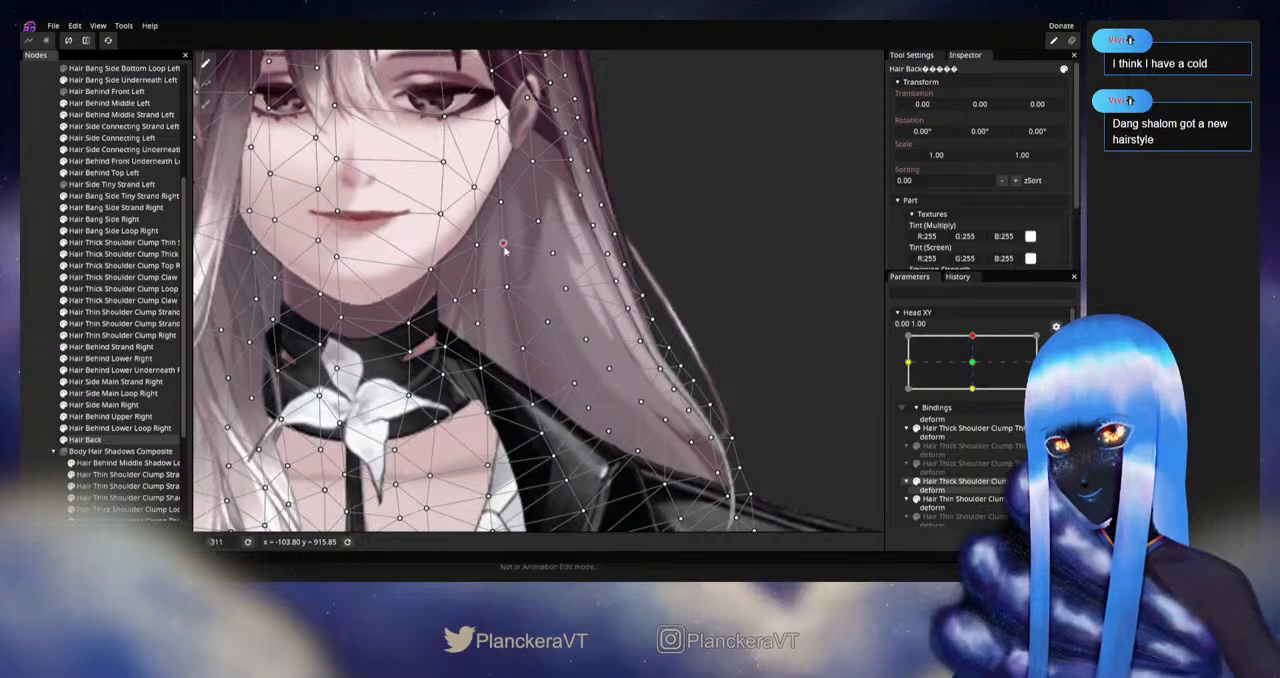
left_click(504, 243)
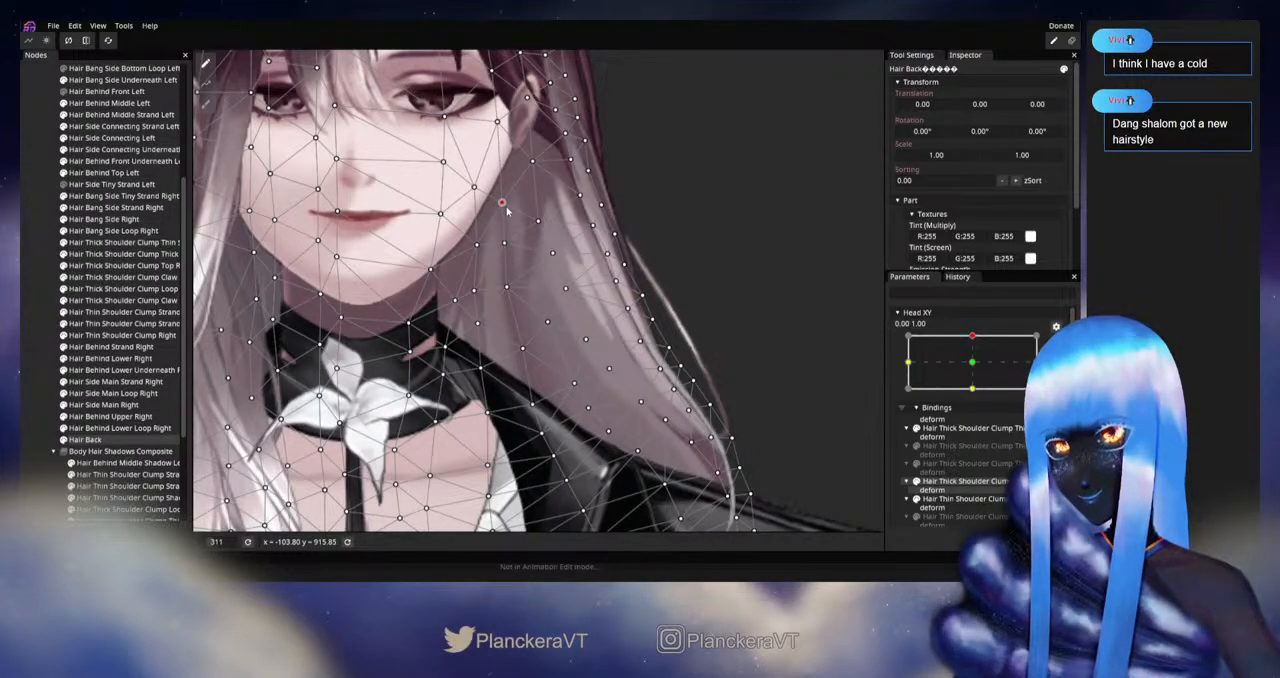
left_click(624, 382)
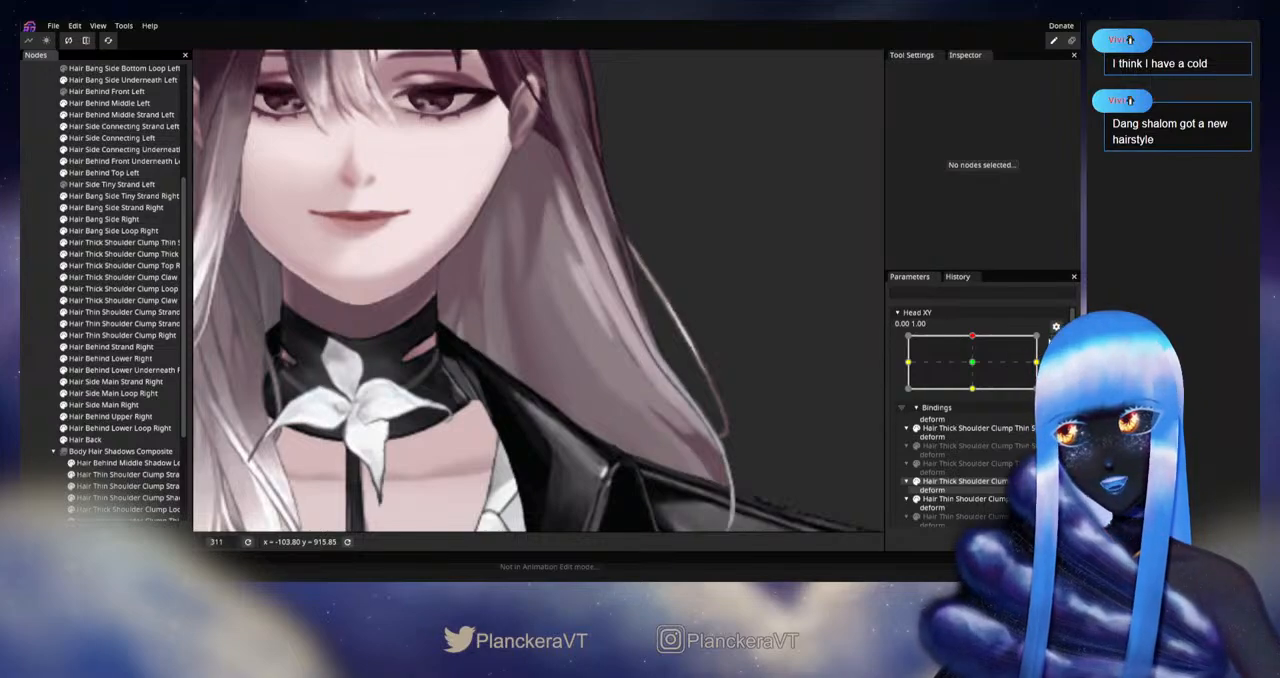
Step: Preview the vertical head motion, rearm the upward pose, adjust the chin-level Hair Back vertex in the middle of the left hair, and deselect
left_click(1051, 341)
mouse_move(976, 373)
left_mouse_down()
mouse_move(977, 398)
mouse_move(977, 367)
left_mouse_up()
left_click(112, 433)
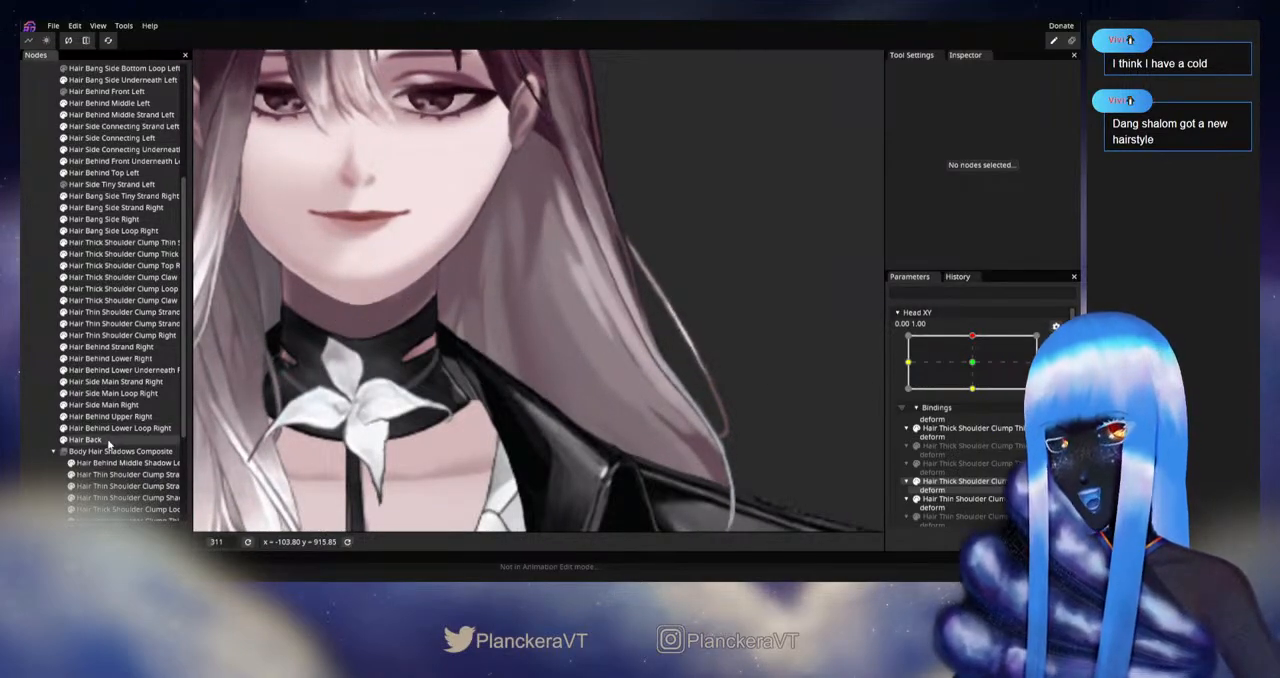
left_click(109, 442)
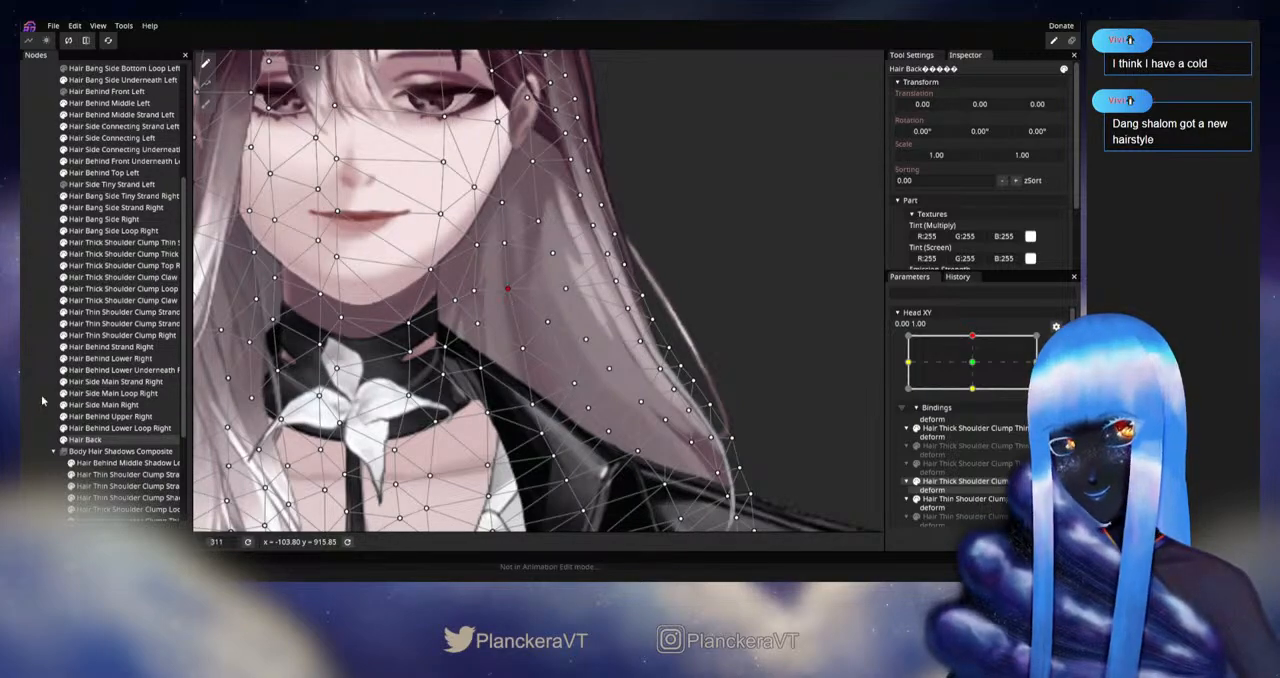
left_click(841, 374)
Step: Preview and rearm Head XY at 0.00, 1.00, adjust the mid-hair Hair Back vertex at collar height beside the left neck, and deselect
left_click(1056, 343)
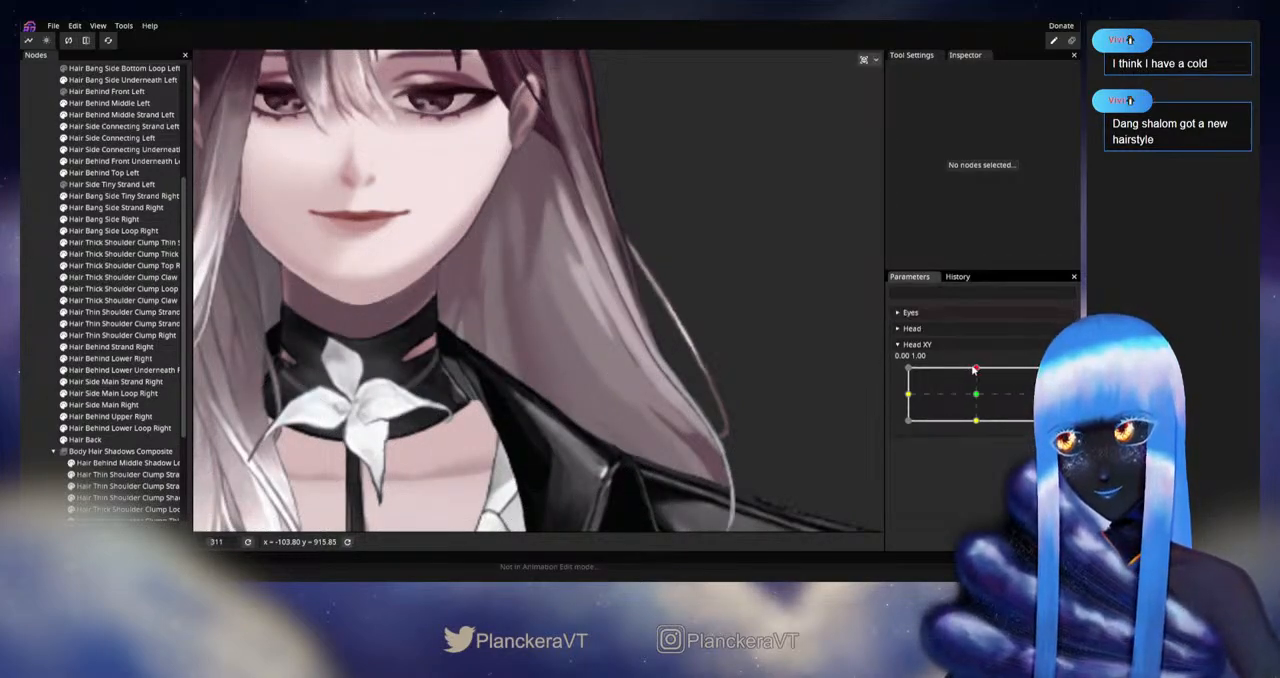
mouse_move(978, 370)
left_mouse_down()
mouse_move(977, 398)
mouse_move(979, 369)
left_mouse_up()
left_click(1056, 378)
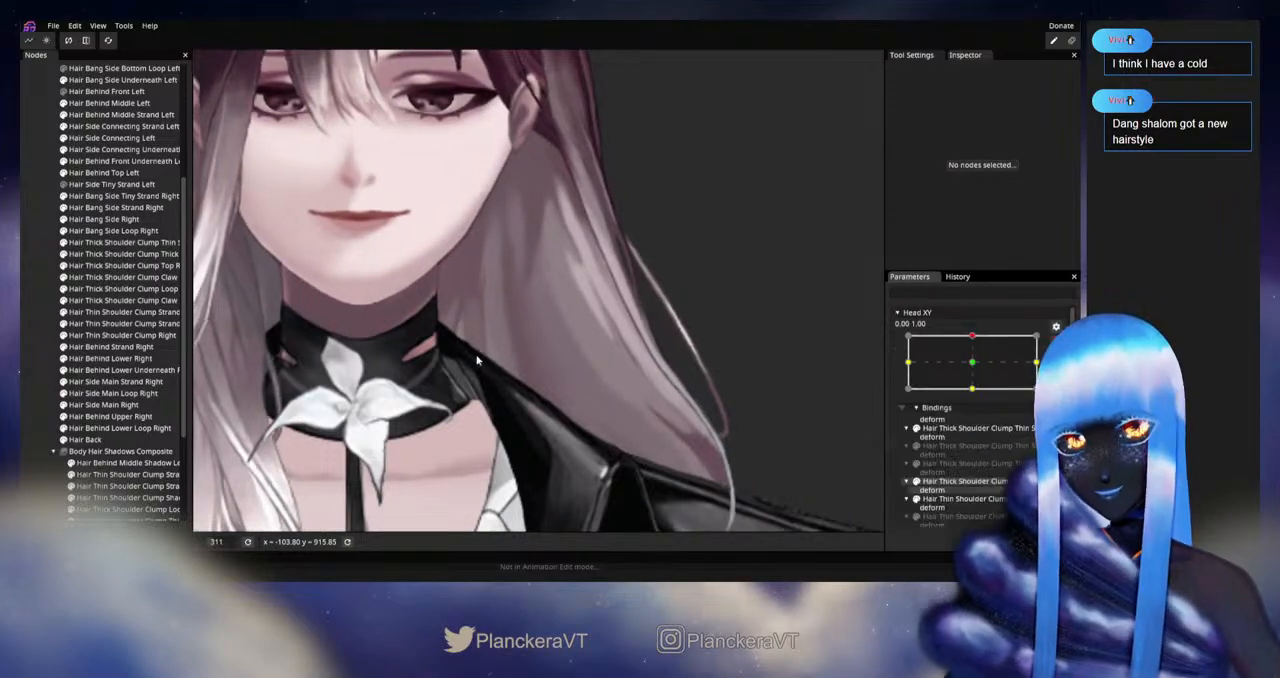
left_click(93, 440)
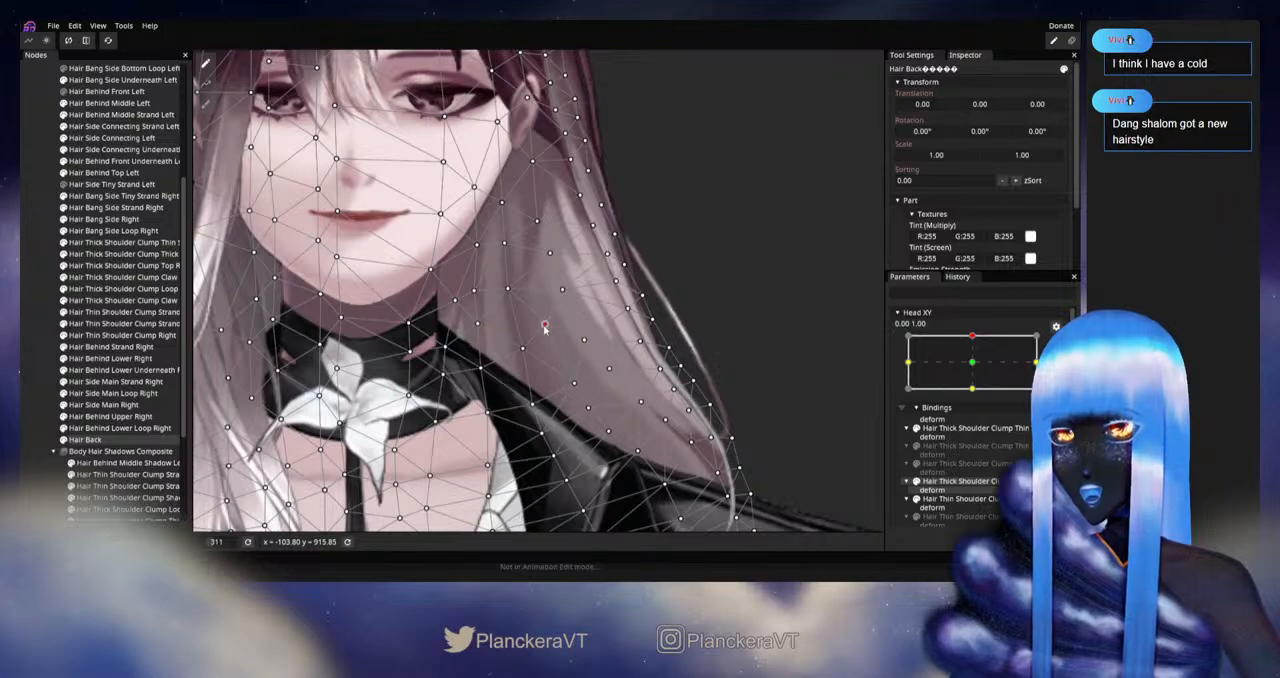
left_click(32, 371)
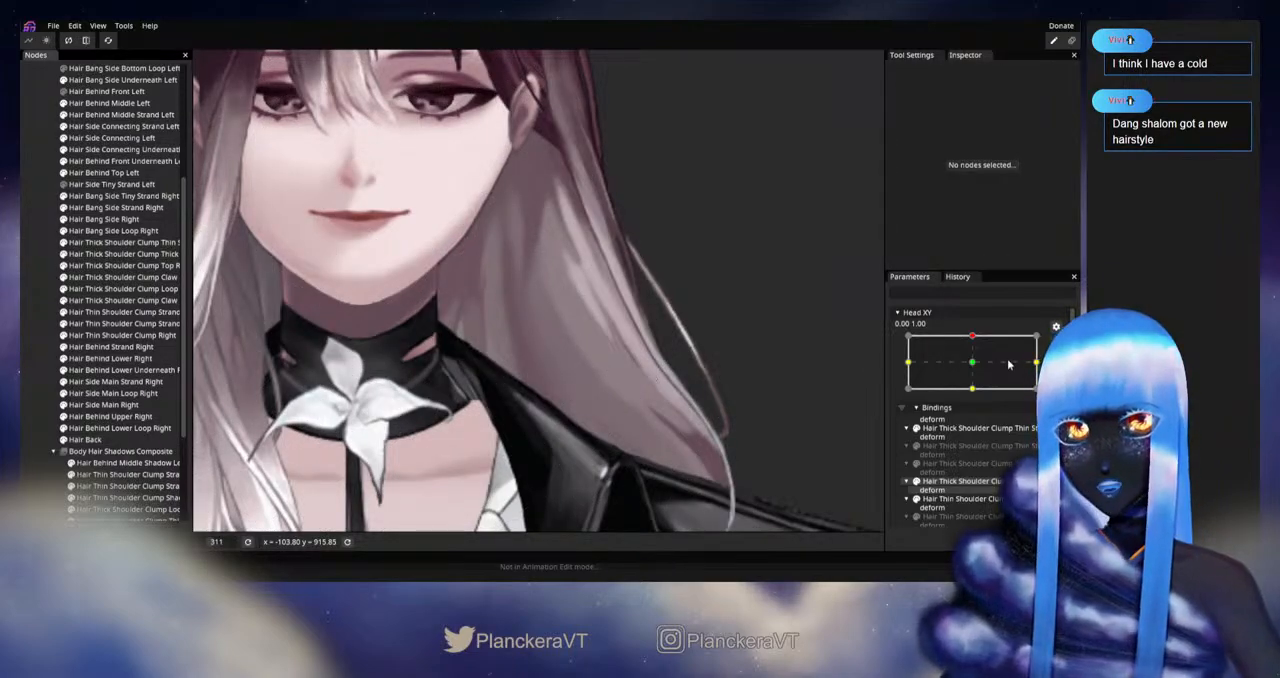
Step: Preview the head motion, rearm the upward pose, reposition the lower Hair Back vertices just above the left shoulder, and deselect the mesh
left_click(1054, 343)
mouse_move(976, 368)
left_mouse_down()
mouse_move(976, 397)
mouse_move(983, 367)
left_mouse_up()
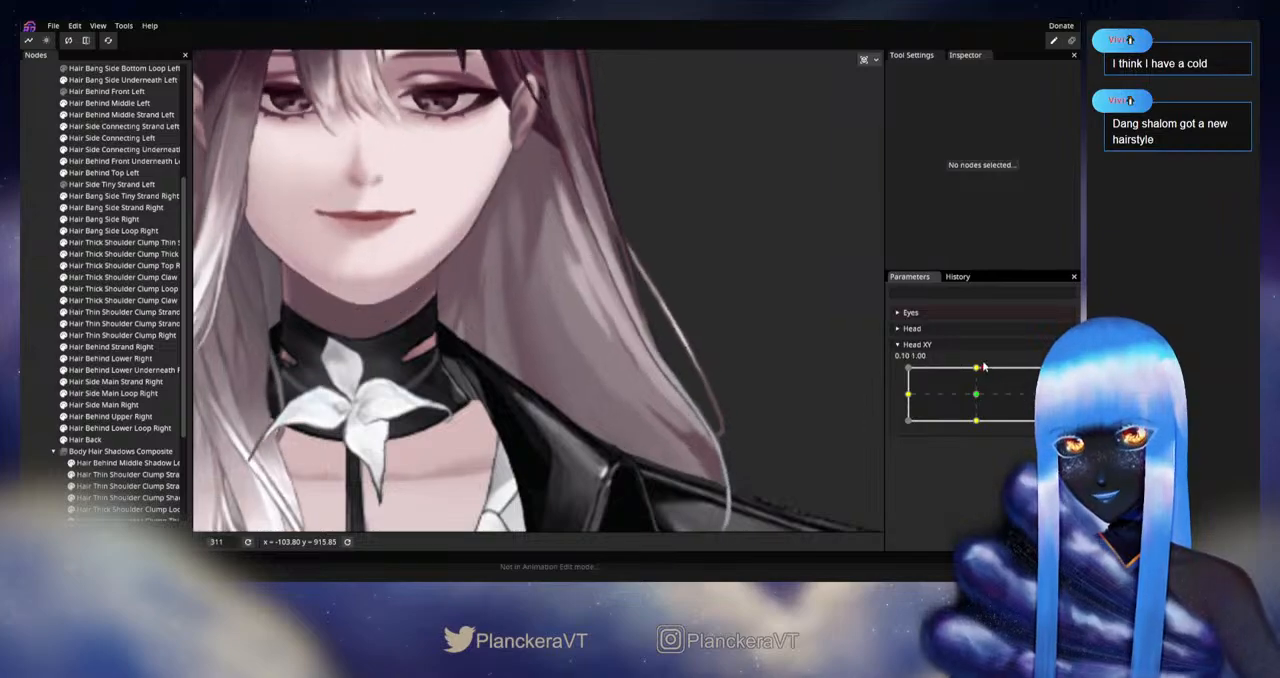
left_click(85, 439)
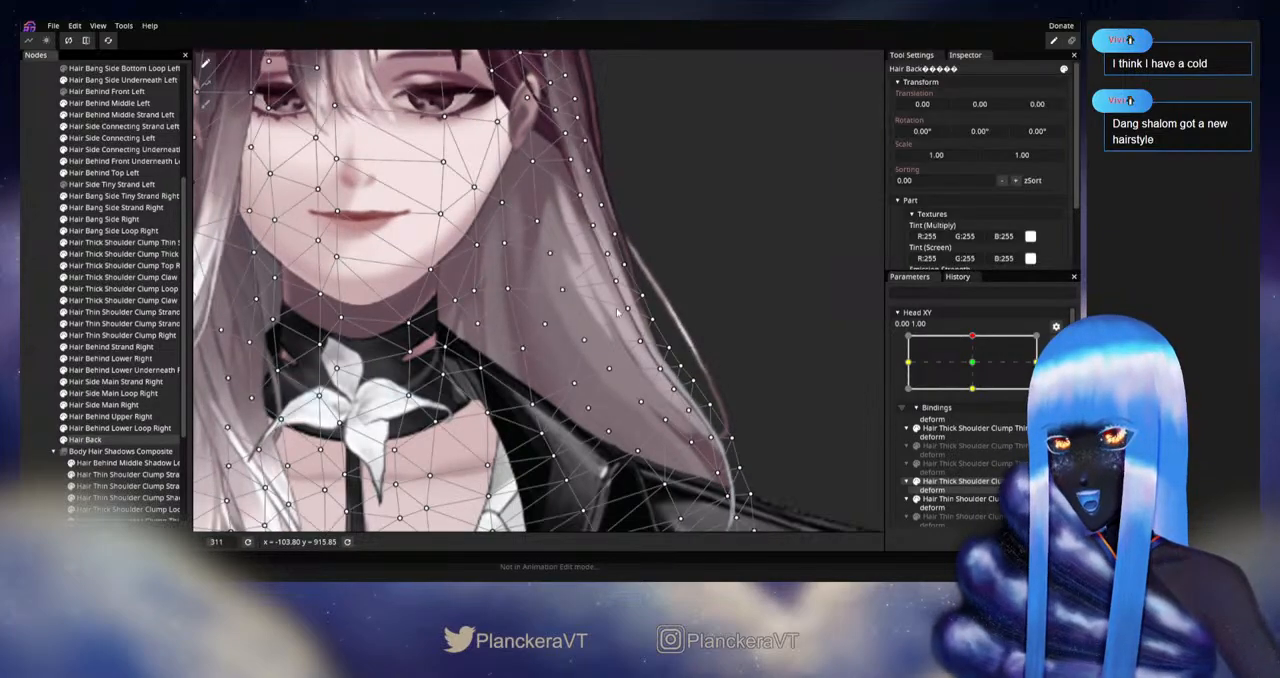
scroll(588, 320, "up", 2)
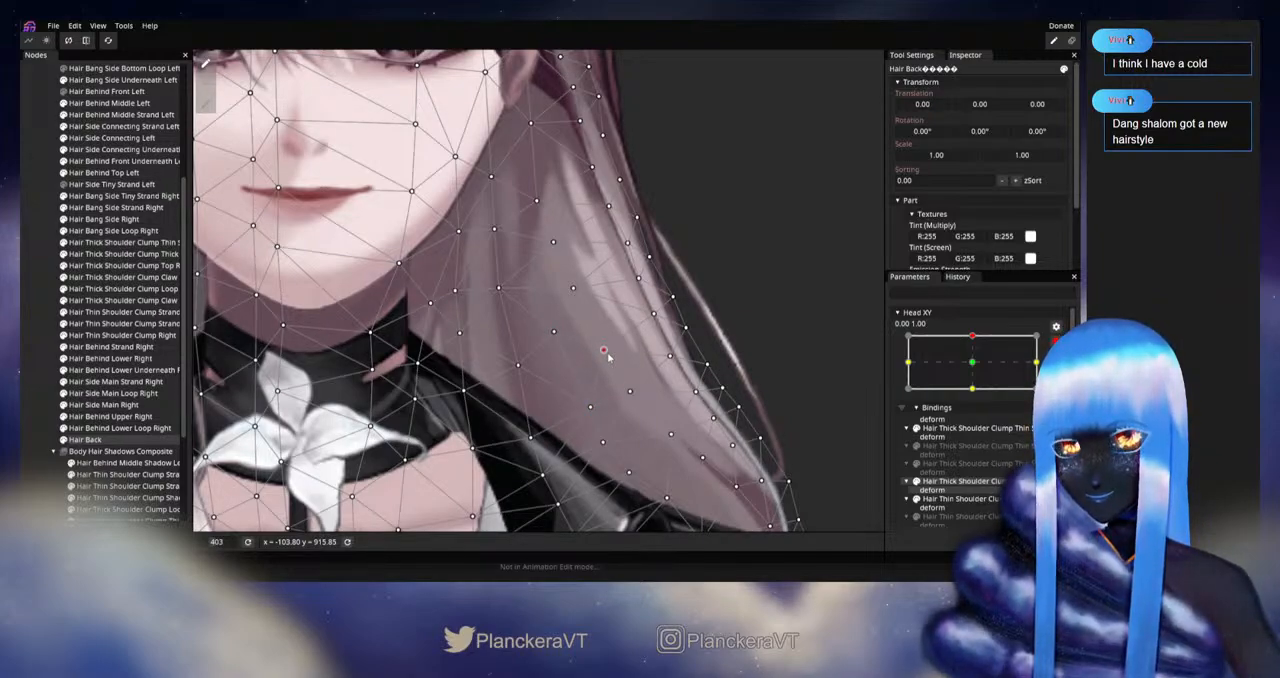
left_click_drag(607, 405, 551, 370)
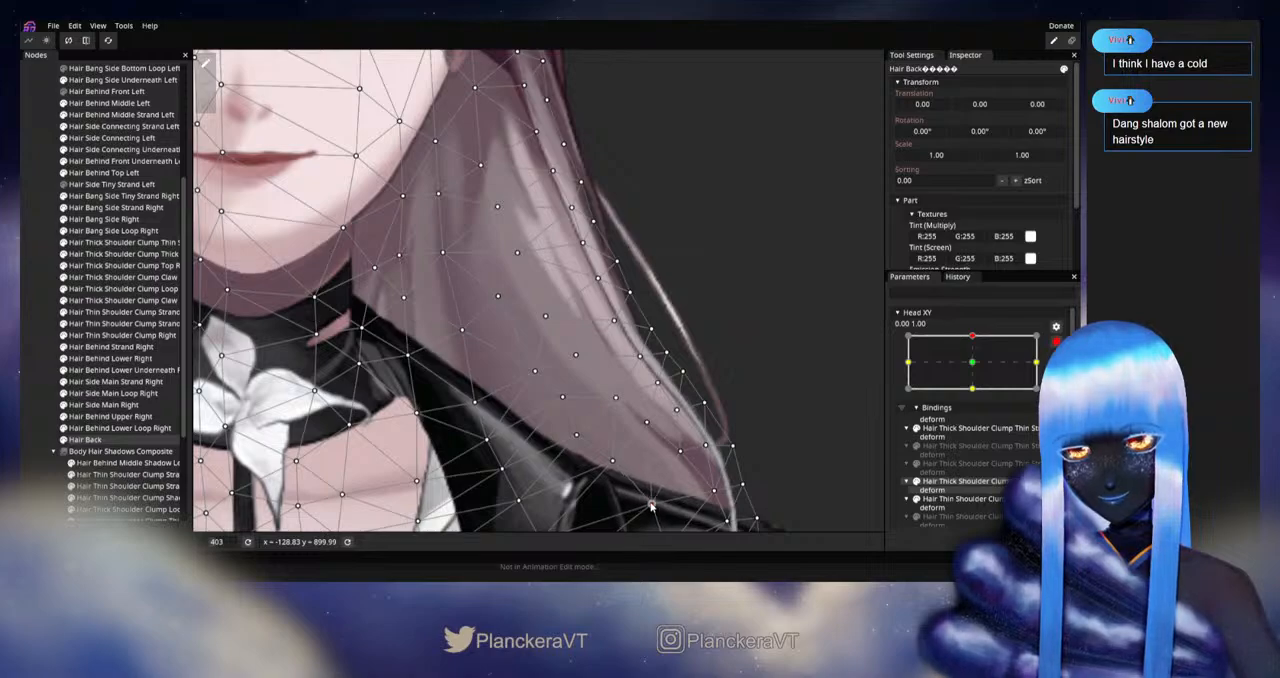
left_click(44, 383)
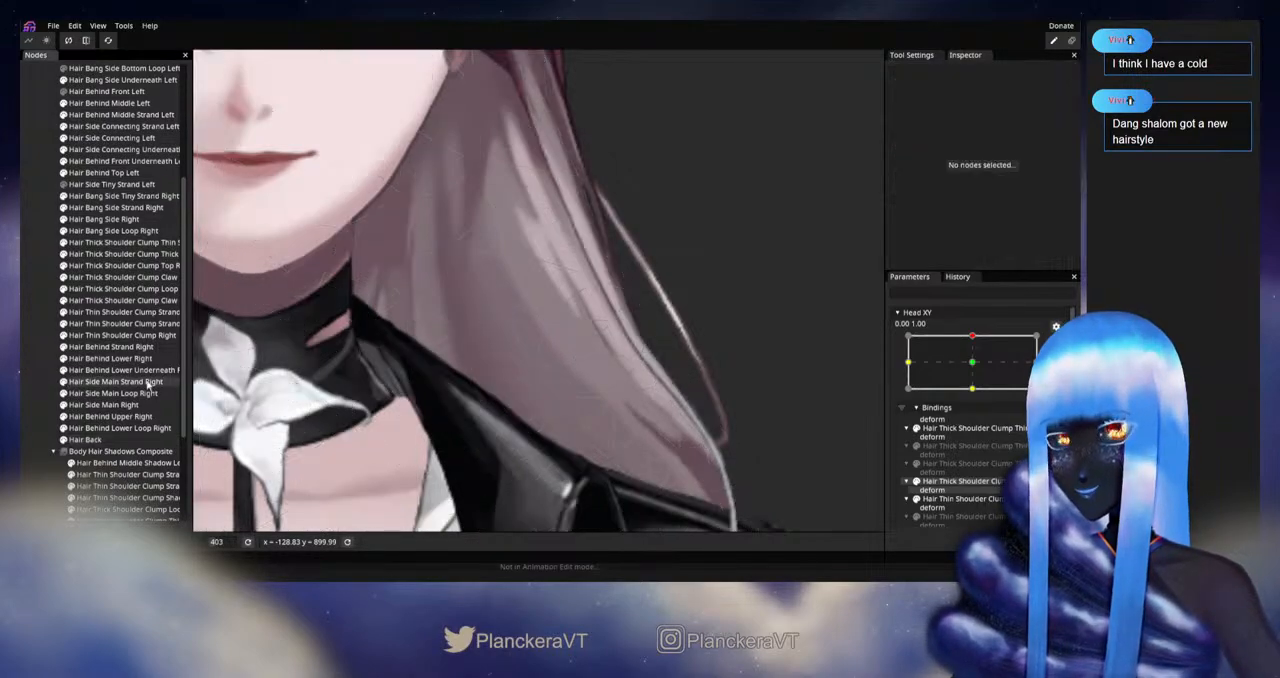
Step: Examine how the left hair deforms as the head moves between the neutral and upward poses
scroll(563, 366, "down", 11)
left_click_drag(572, 343, 595, 411)
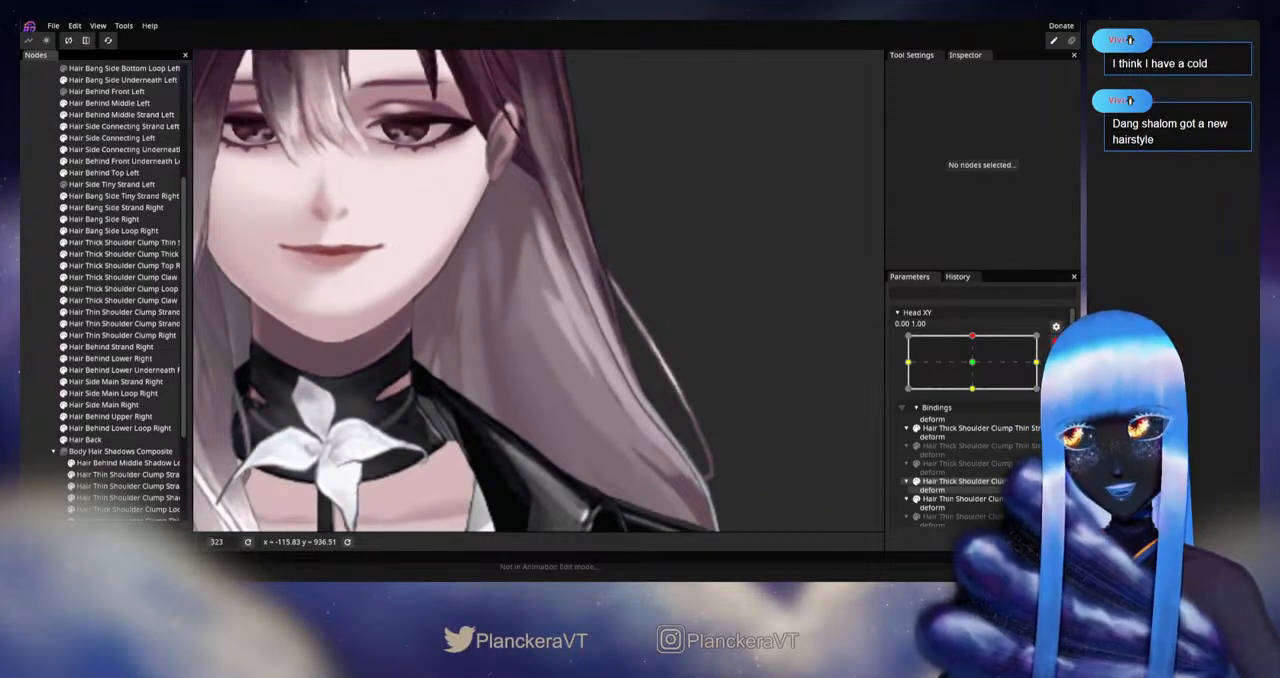
left_click(1056, 342)
mouse_move(977, 371)
left_mouse_down()
mouse_move(977, 405)
mouse_move(975, 370)
left_mouse_up()
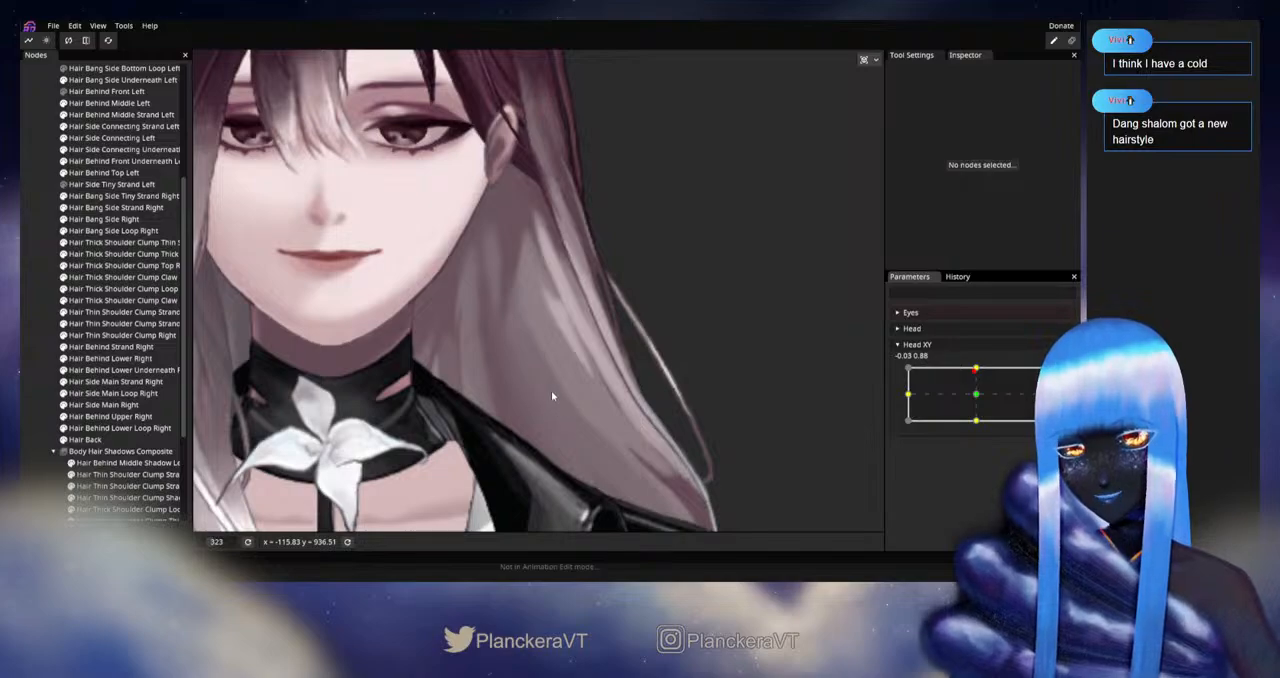
left_click_drag(977, 375, 976, 394)
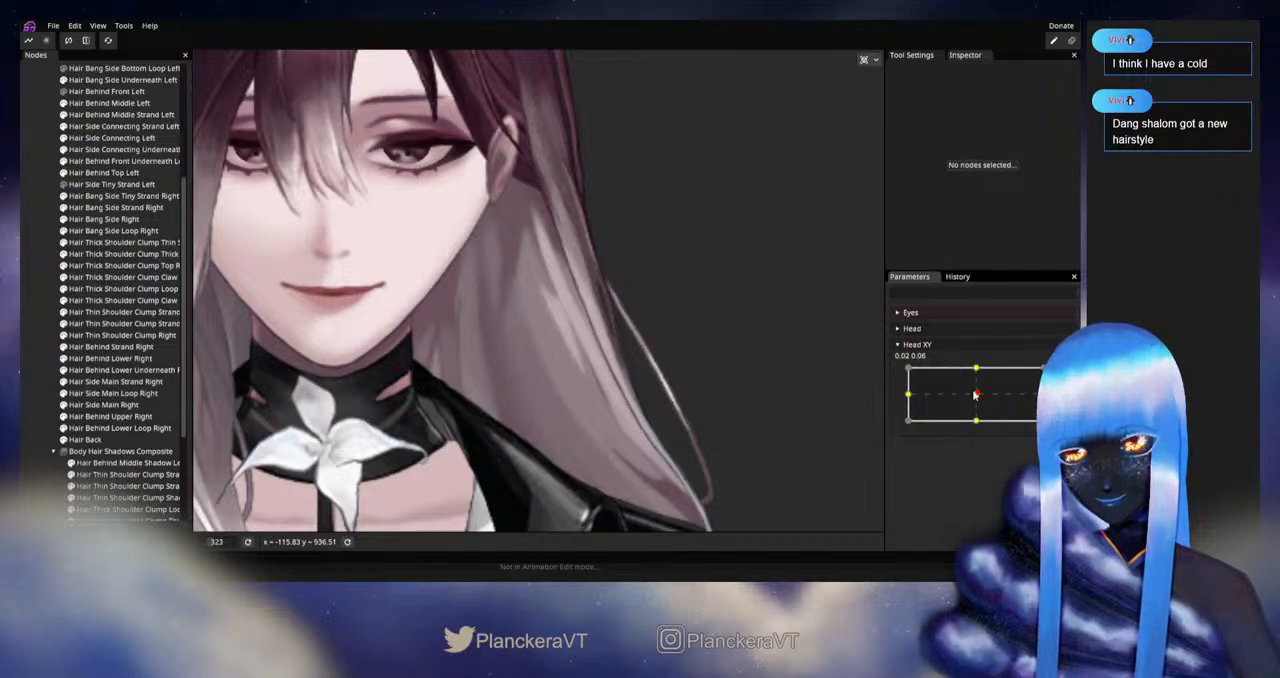
left_click_drag(976, 394, 981, 370)
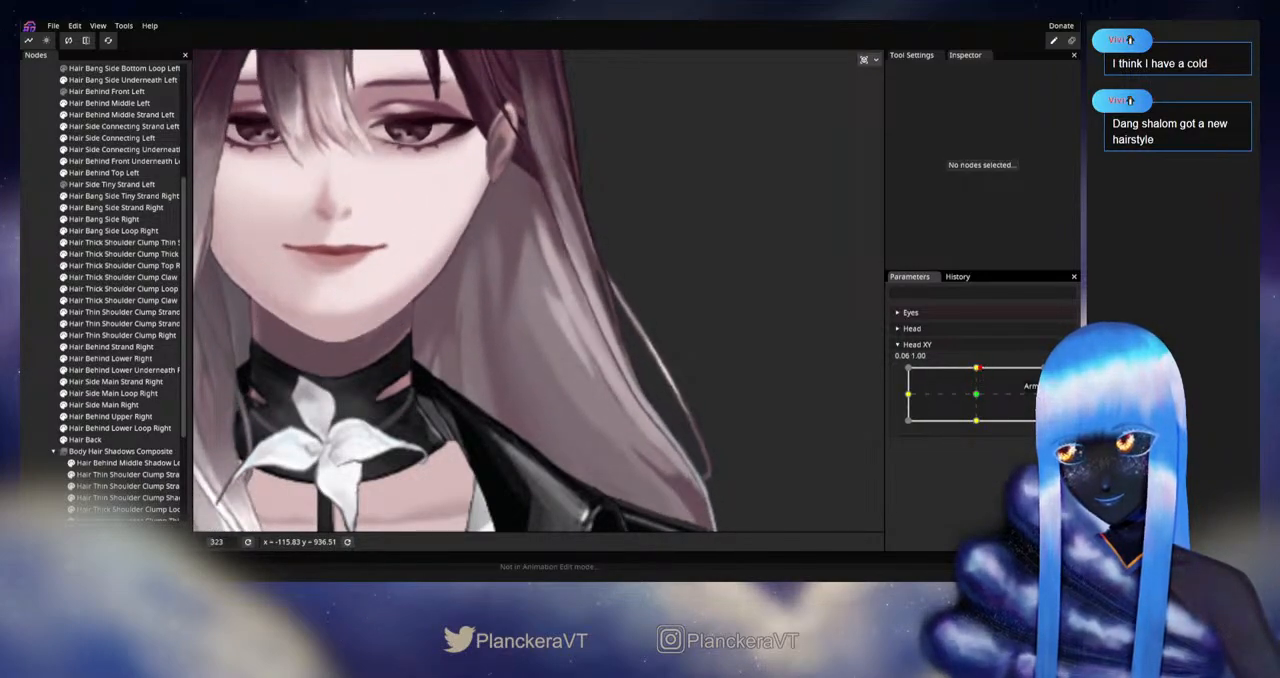
Step: Rearm Head XY at 0.00, 1.00 and refine the mid-hair Hair Back vertices between chin level and the left shoulder
left_click(1056, 376)
scroll(508, 428, "up", 2)
left_click(76, 441)
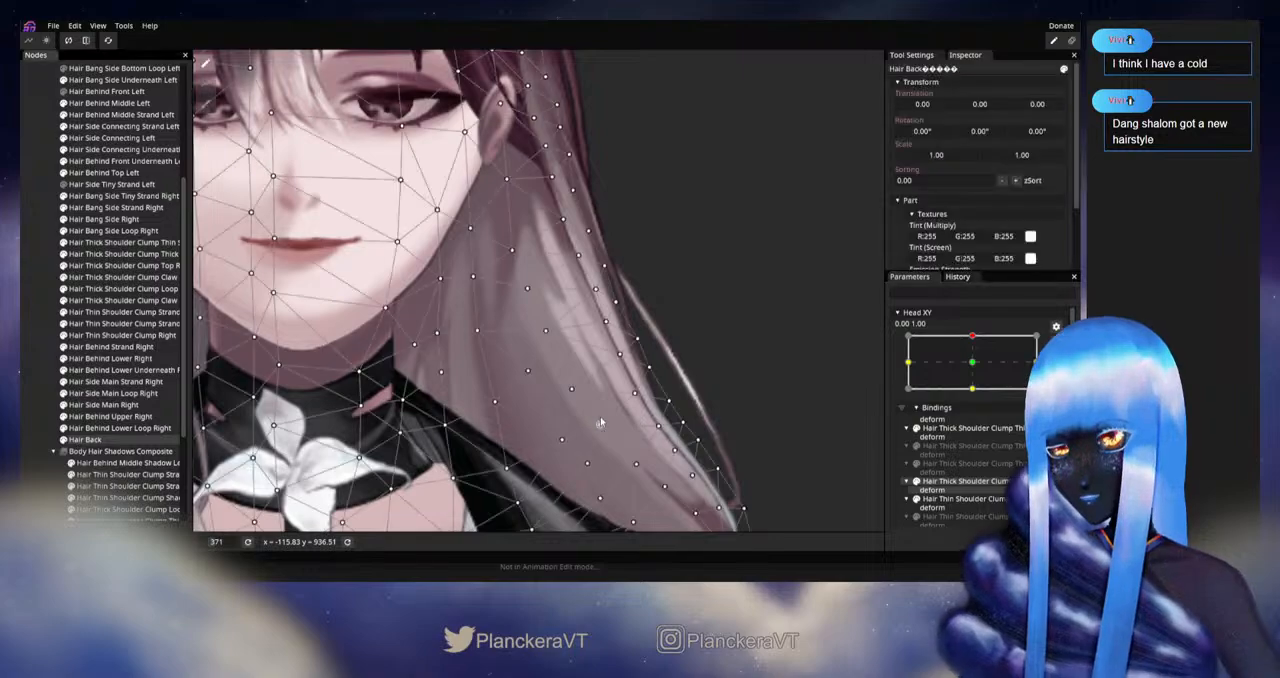
scroll(580, 410, "up", 2)
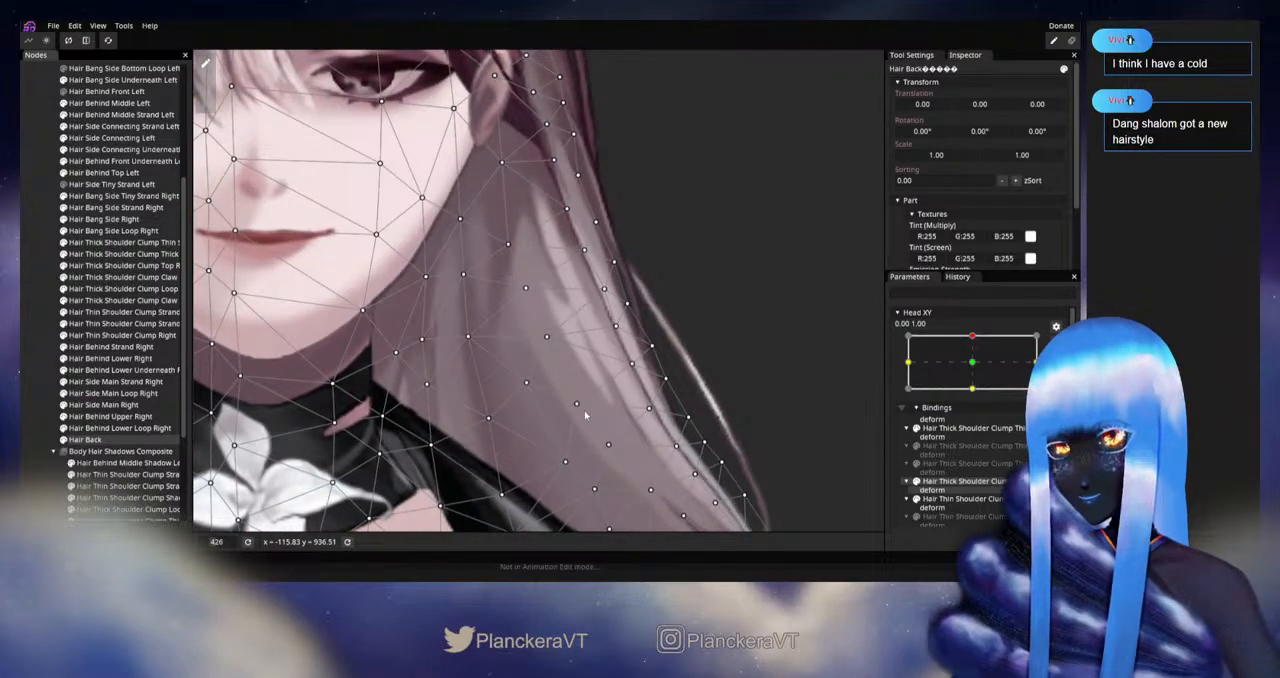
left_click(523, 386)
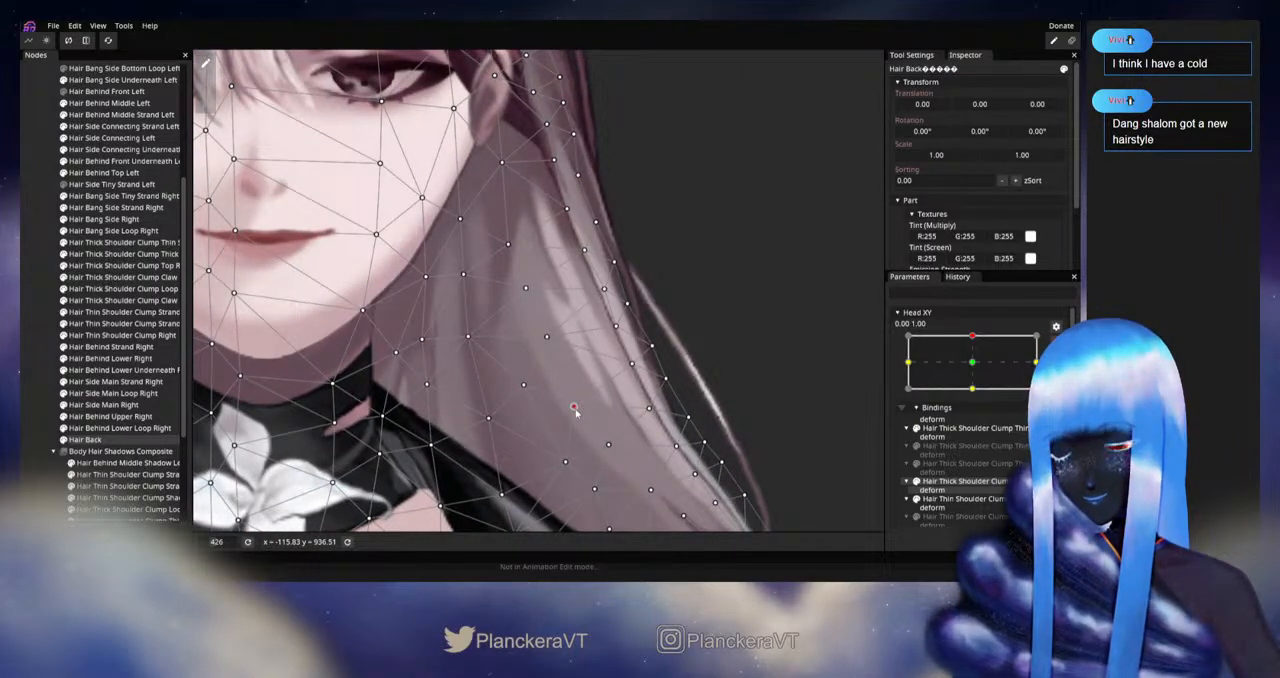
left_click_drag(620, 449, 599, 394)
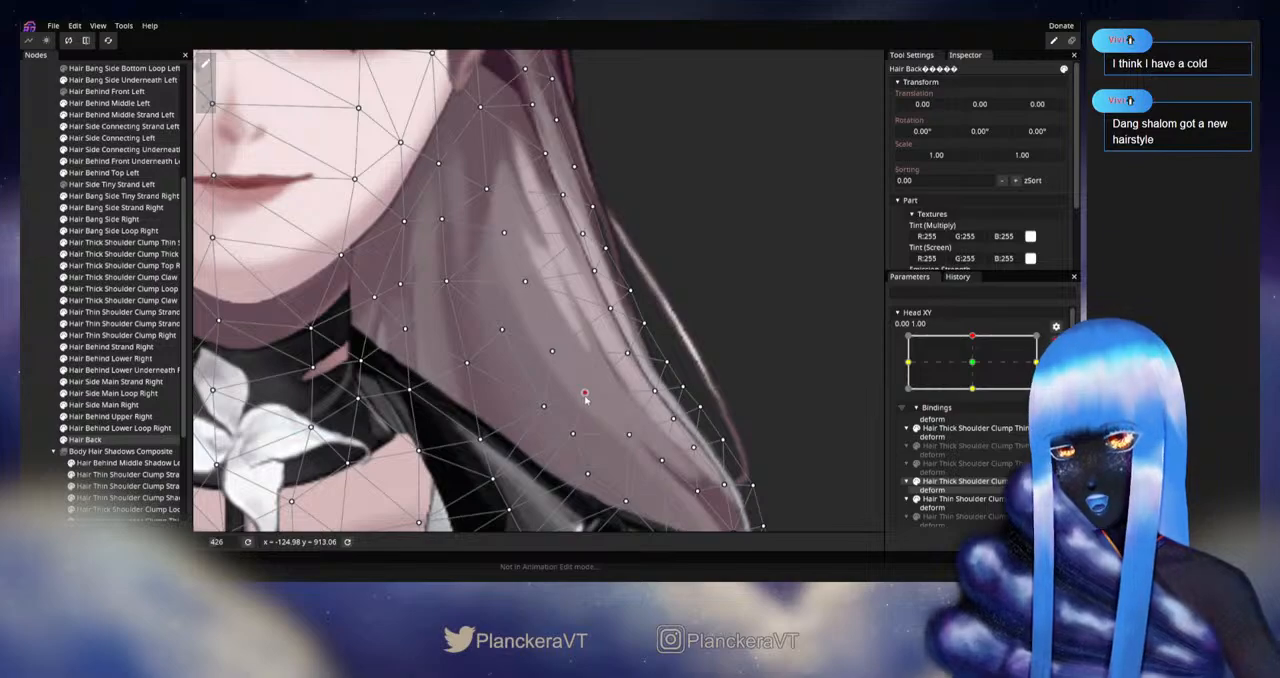
Step: Compare the neutral and upward head poses and fine-tune the two Hair Back vertices around chin level in the middle of the left hair
left_click(977, 362)
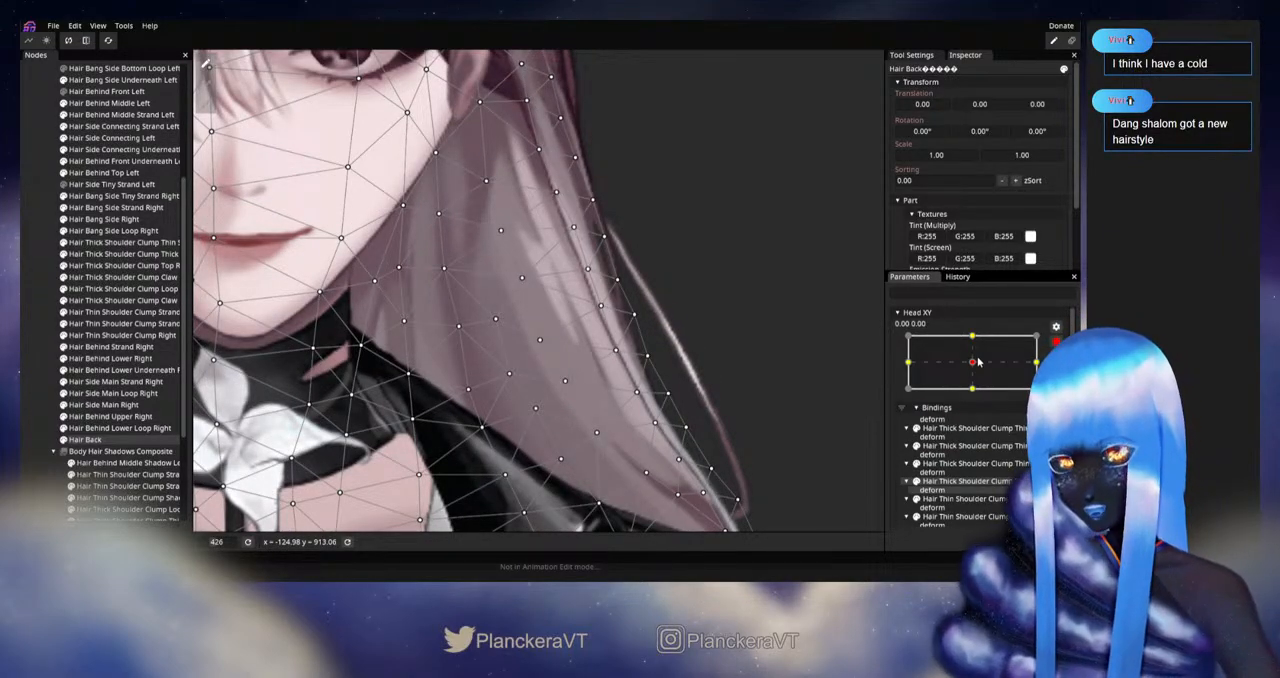
left_click(974, 337)
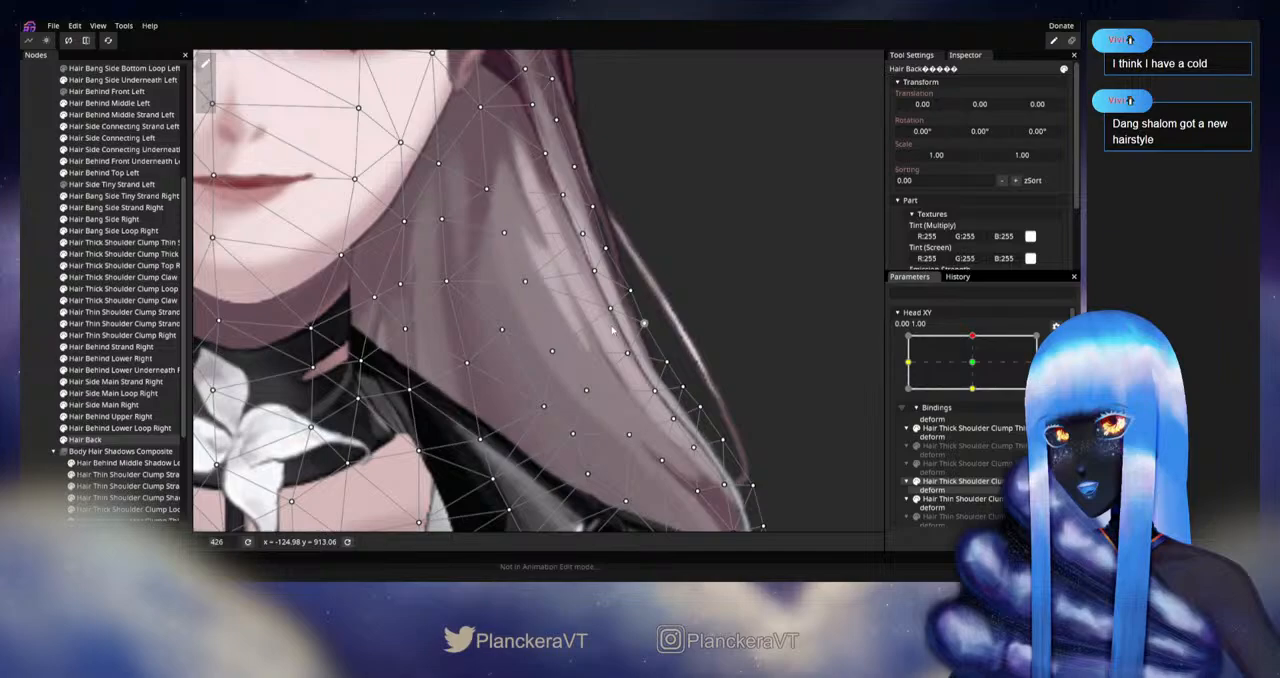
left_click(524, 283)
left_click_drag(524, 284, 520, 283)
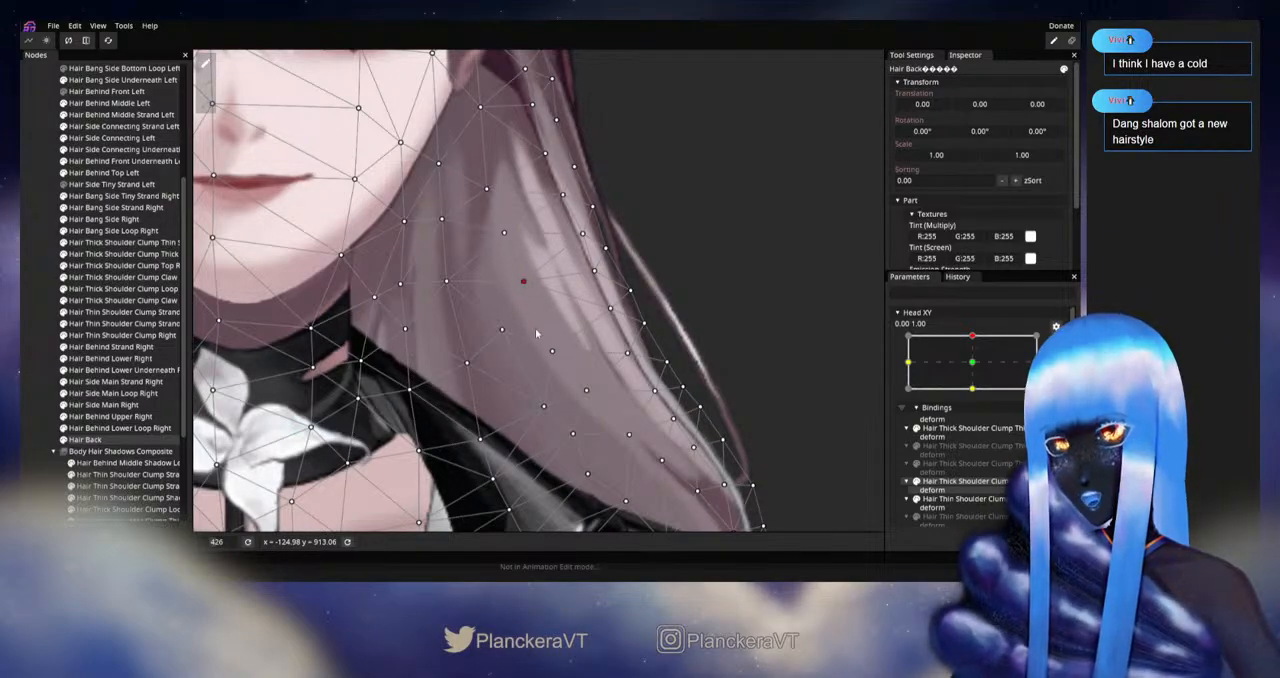
left_click_drag(502, 330, 494, 336)
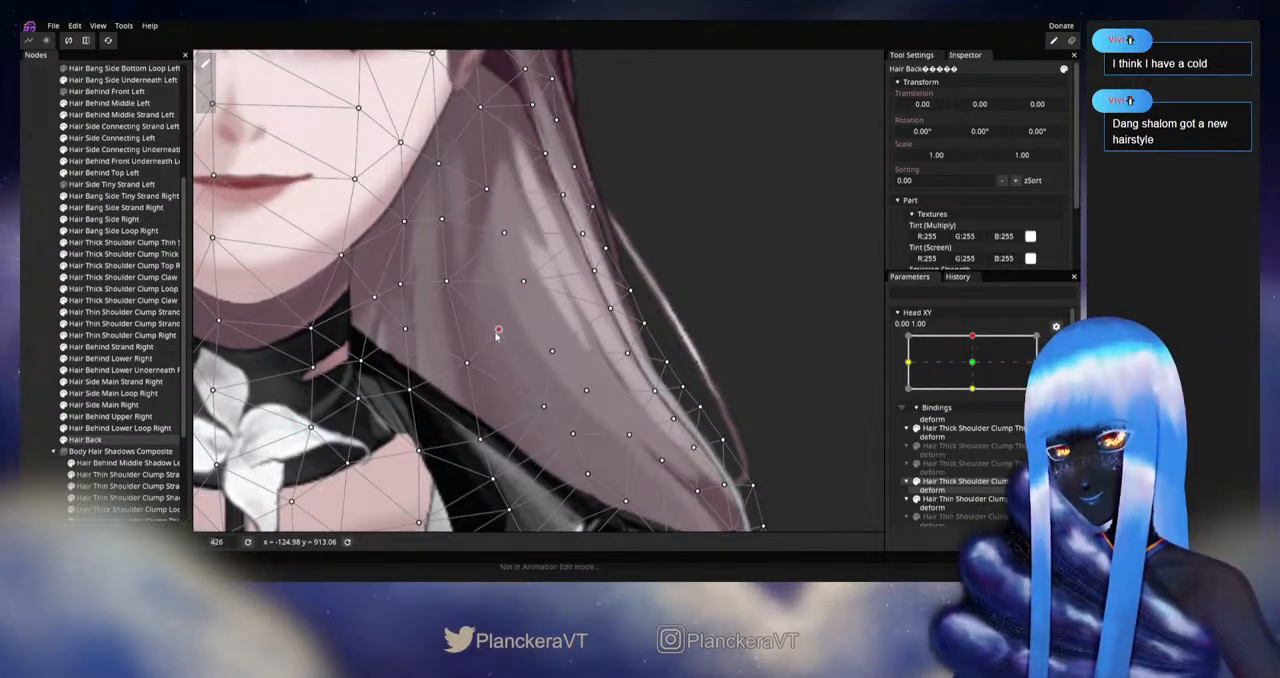
left_click(974, 363)
left_click_drag(976, 367, 977, 340)
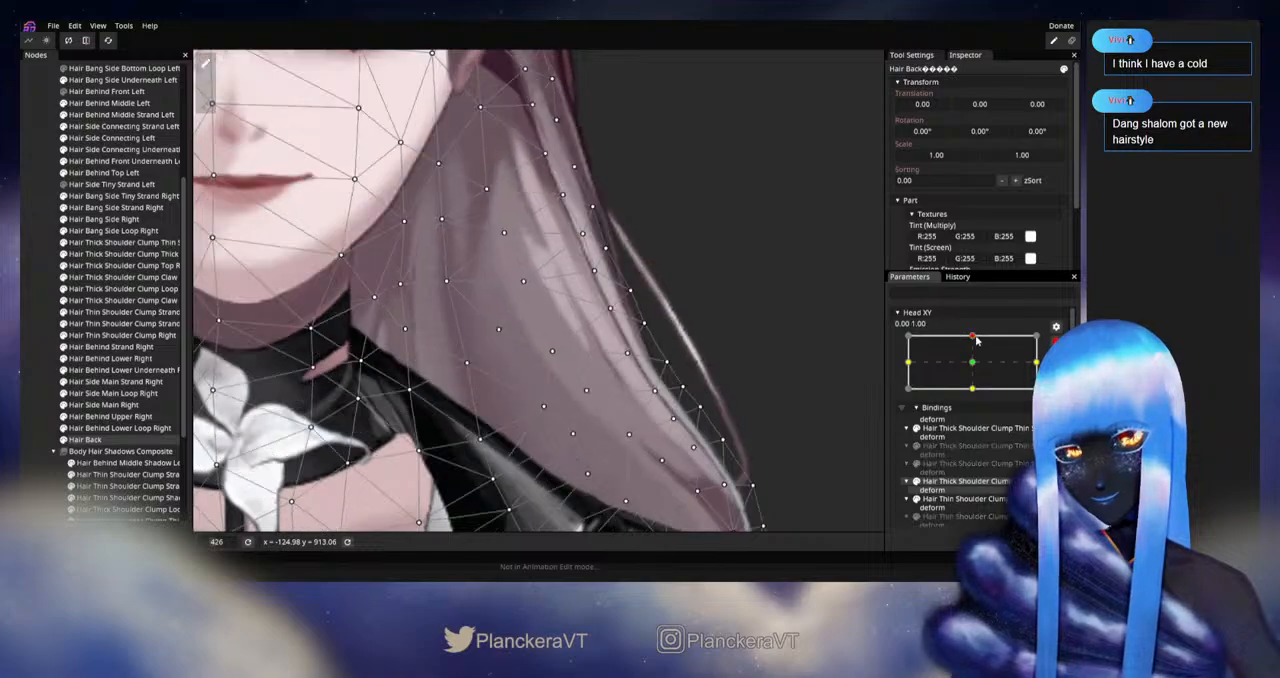
left_click(500, 329)
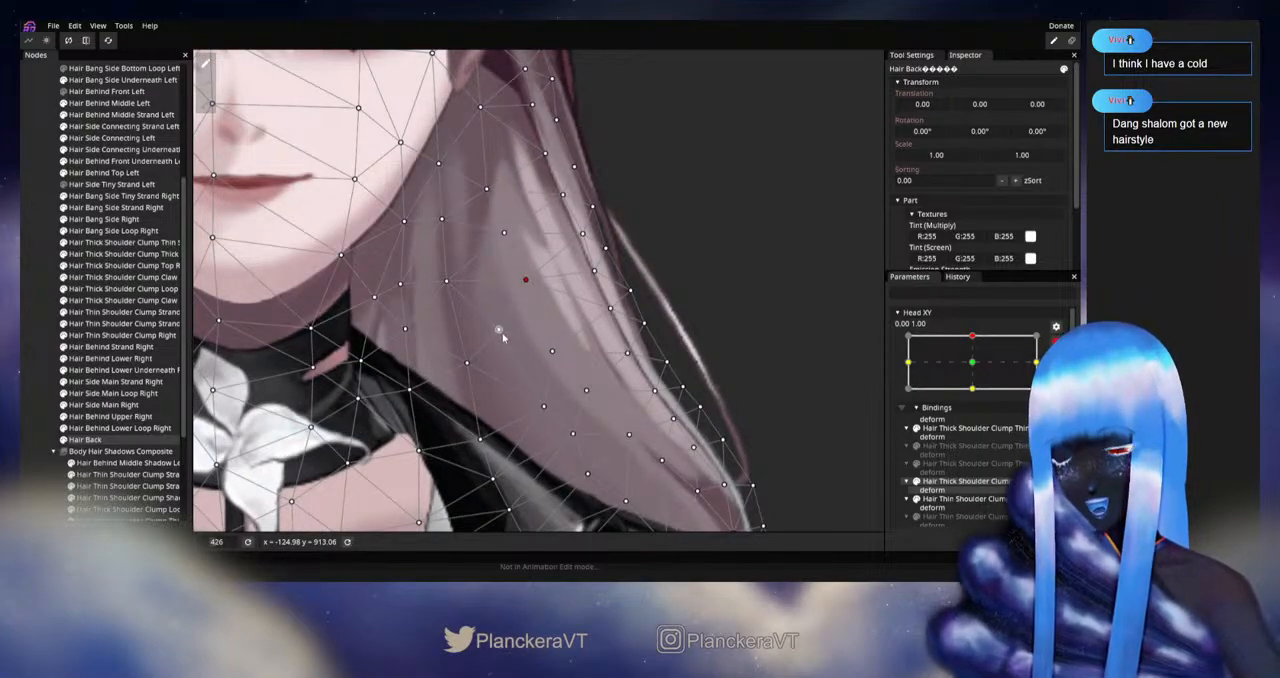
Step: Recheck the upward pose against neutral and shift the cluster of lower Hair Back vertices above the left shoulder at 0.00, 1.00
left_click(978, 370)
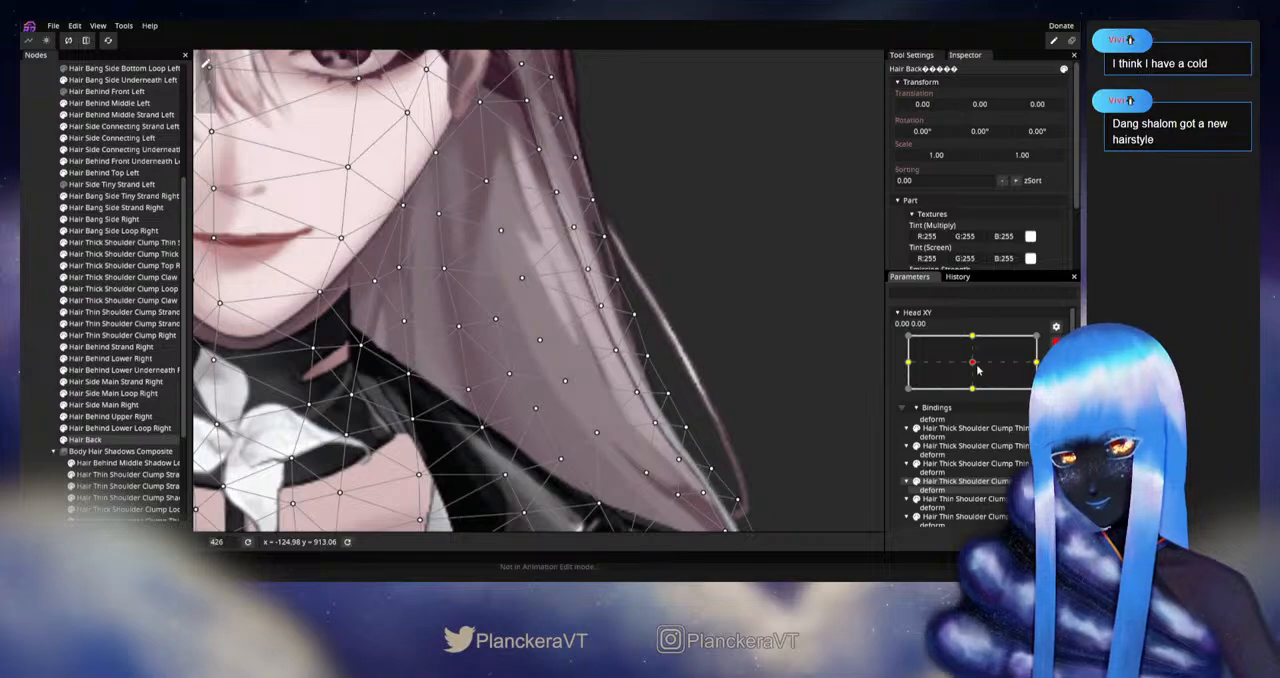
left_click(978, 347)
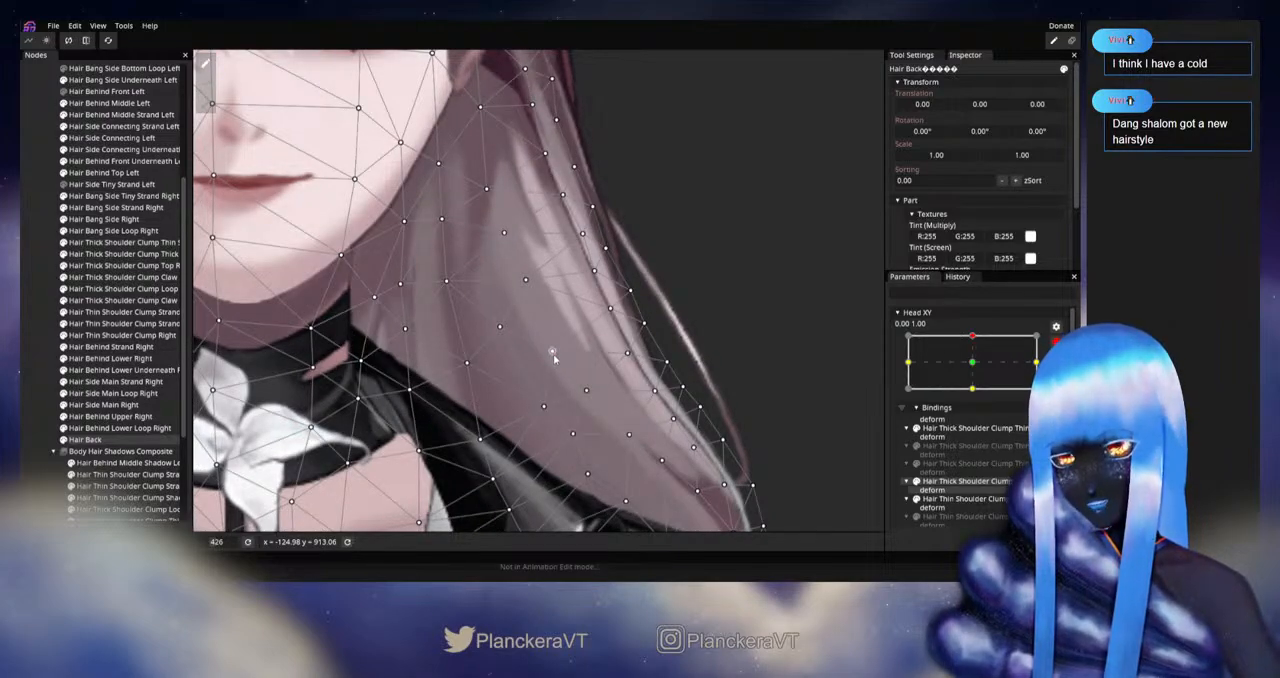
left_click(552, 352)
left_click_drag(581, 400, 611, 350)
left_click(969, 364)
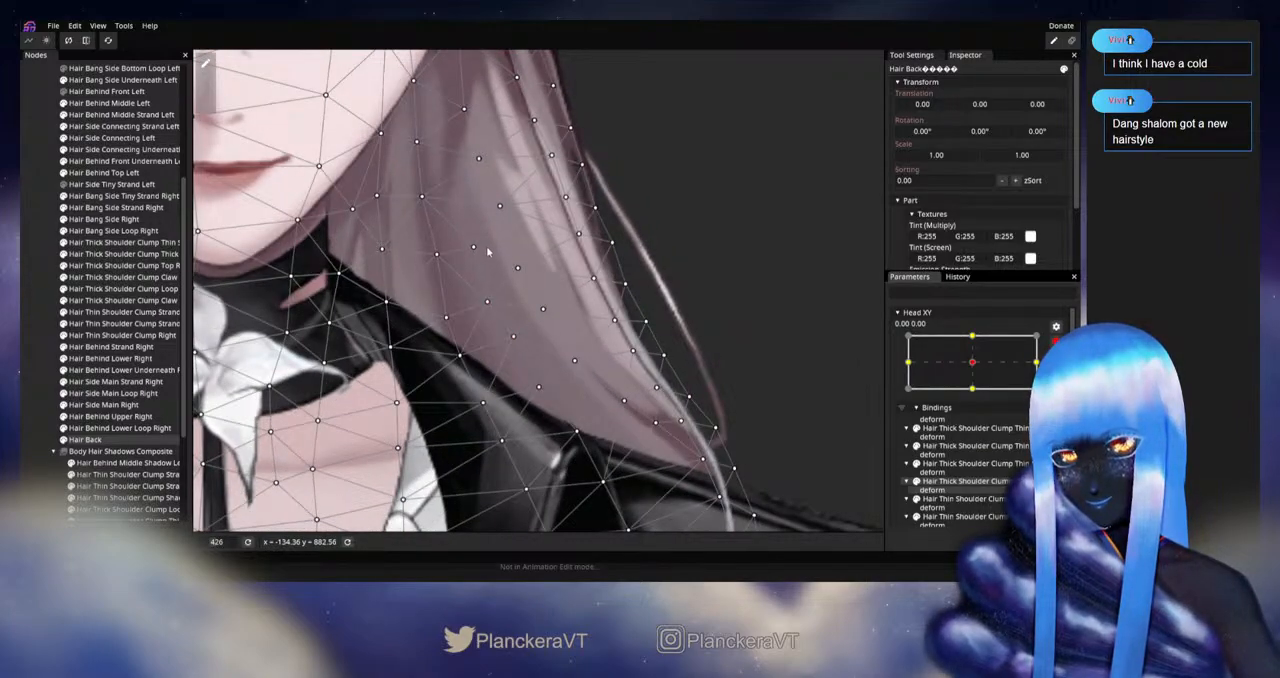
left_click(972, 337)
left_click(605, 364)
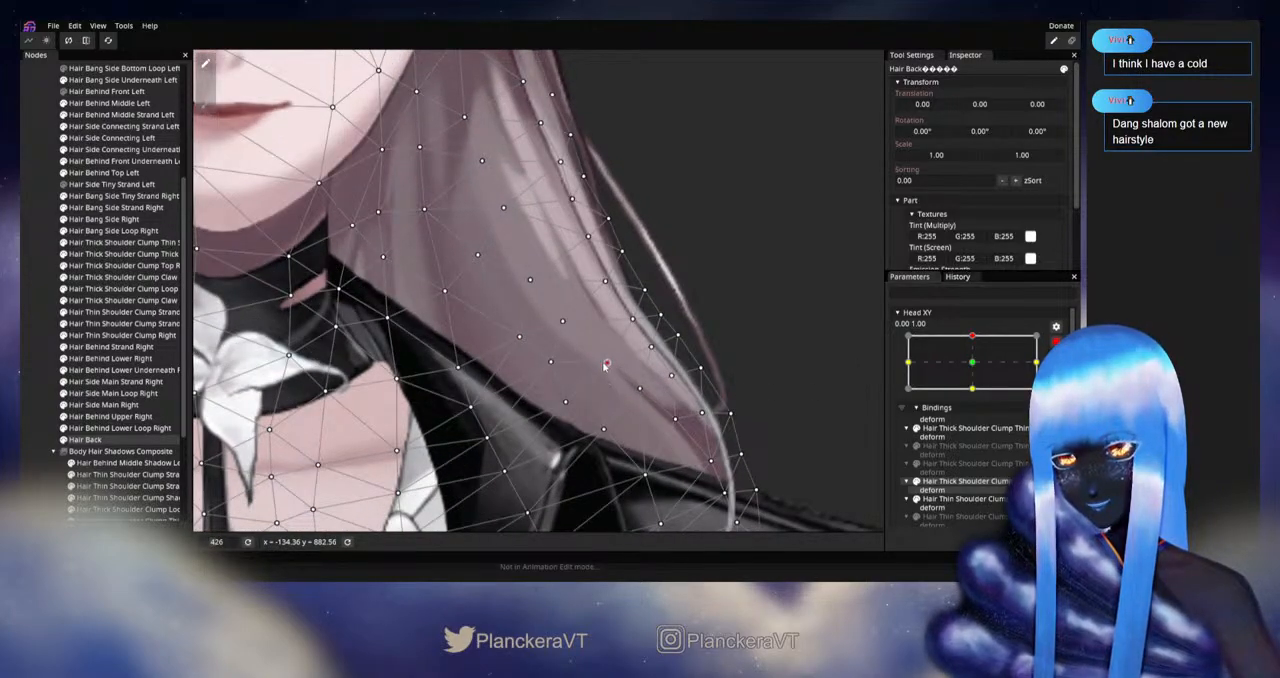
left_click_drag(605, 366, 601, 372)
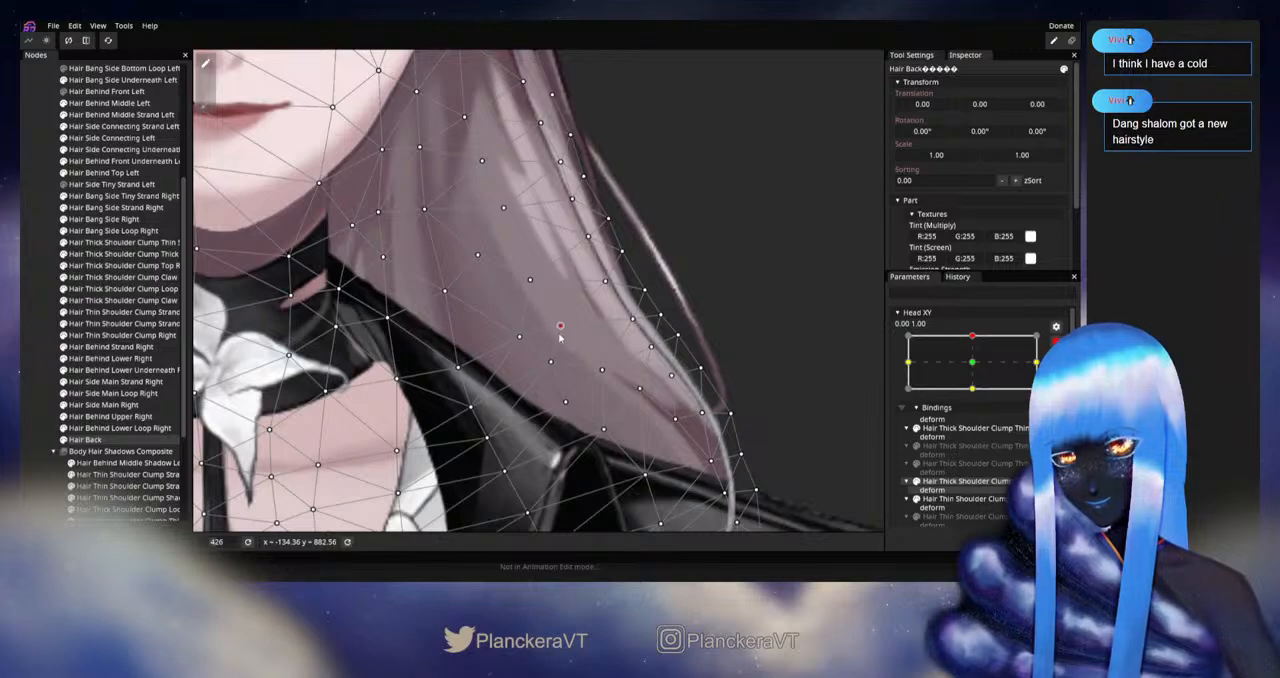
left_click(549, 363)
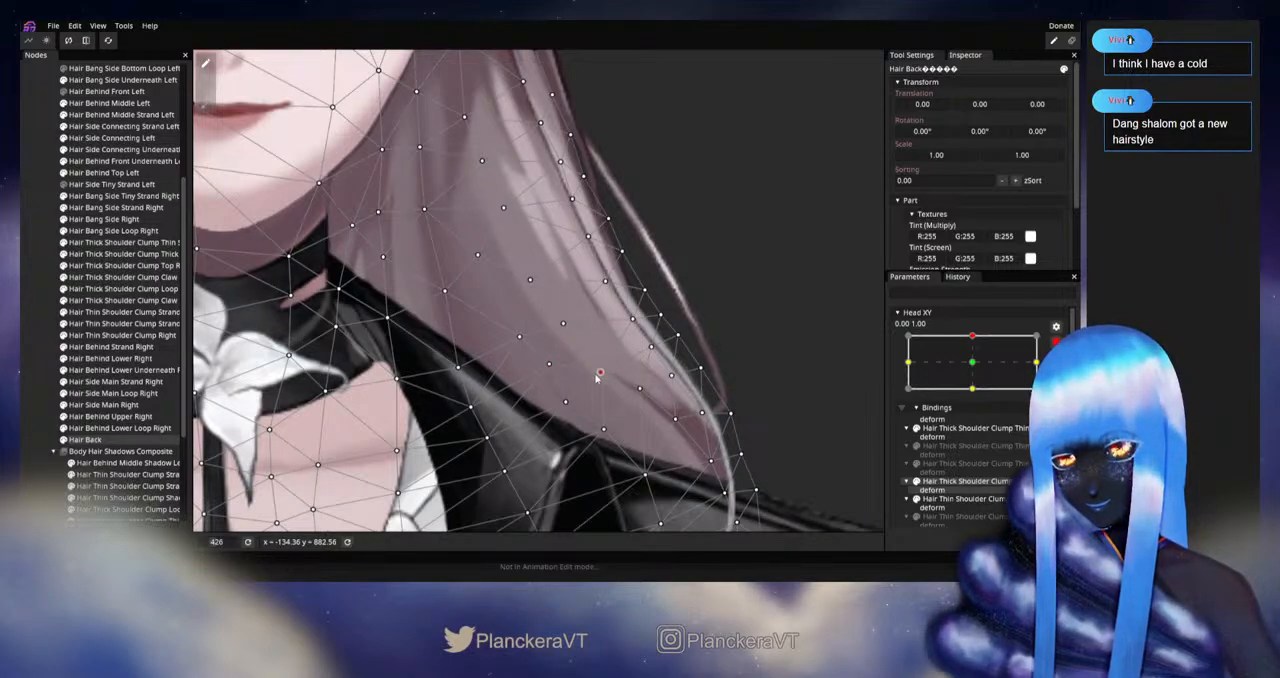
left_click_drag(639, 389, 633, 400)
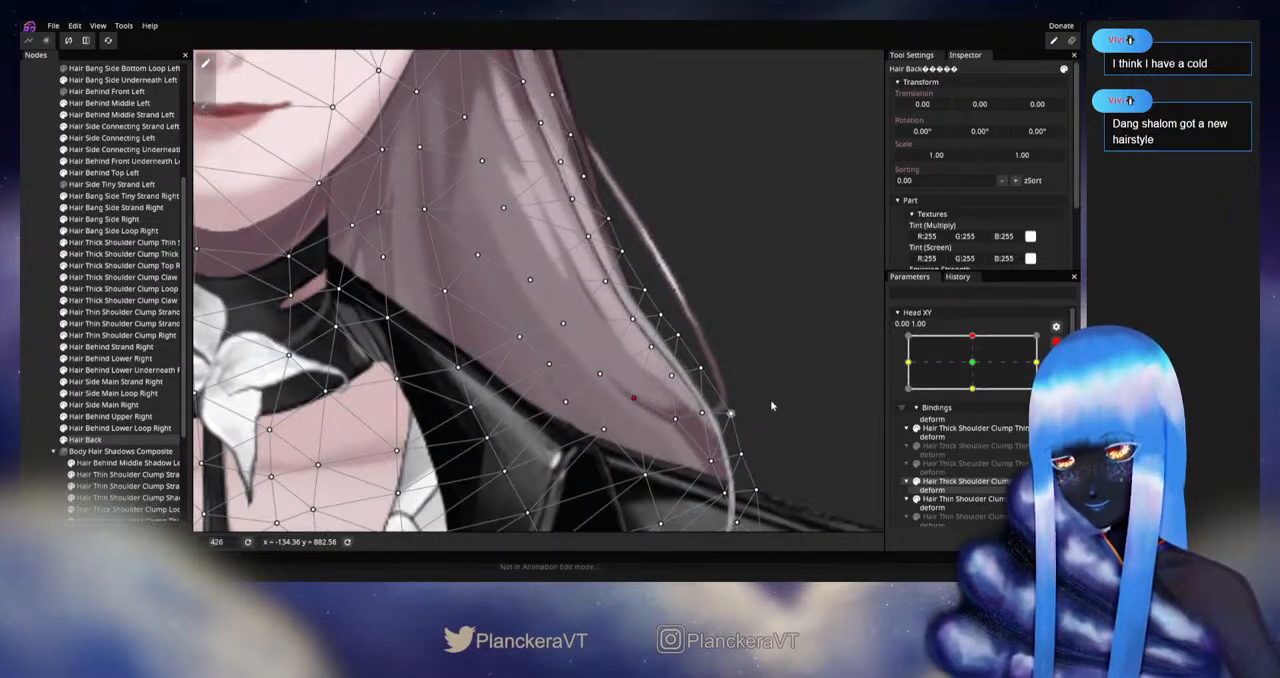
Step: Compare with the neutral pose again and move the Hair Back vertices at the hair's lower tip and just below it on the left shoulder
left_click(972, 362)
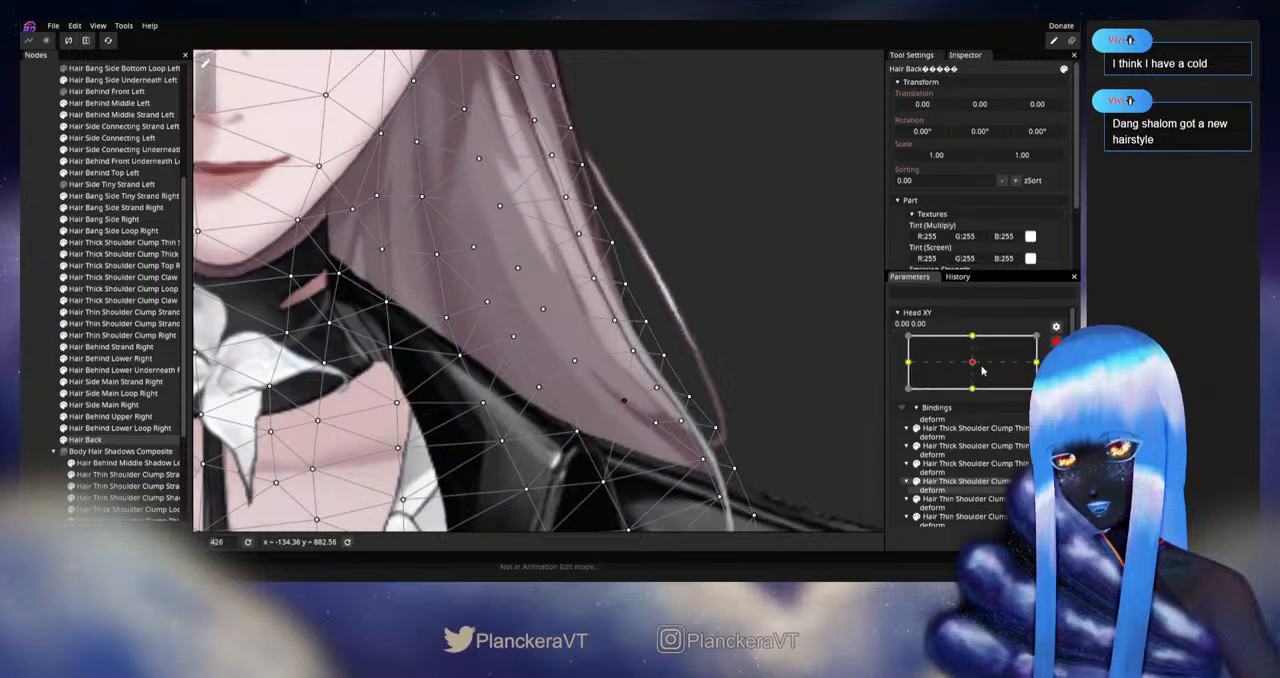
left_click(982, 343)
left_click_drag(675, 419, 669, 428)
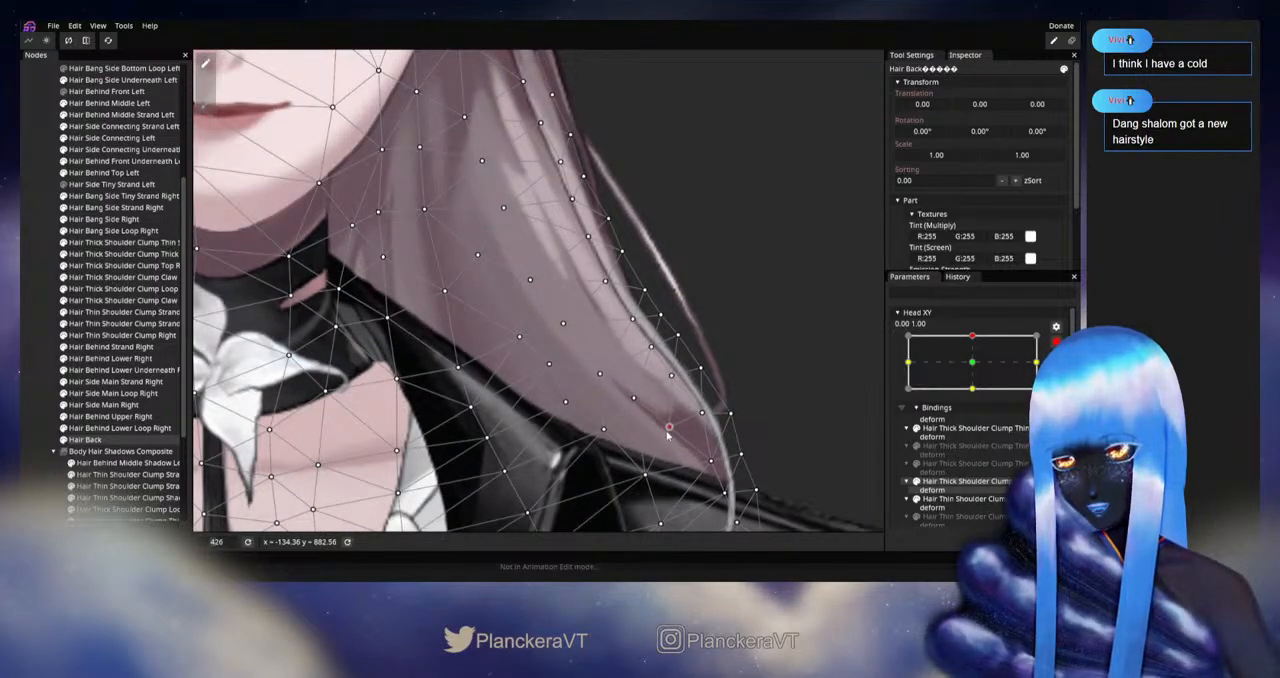
left_click_drag(645, 475, 636, 485)
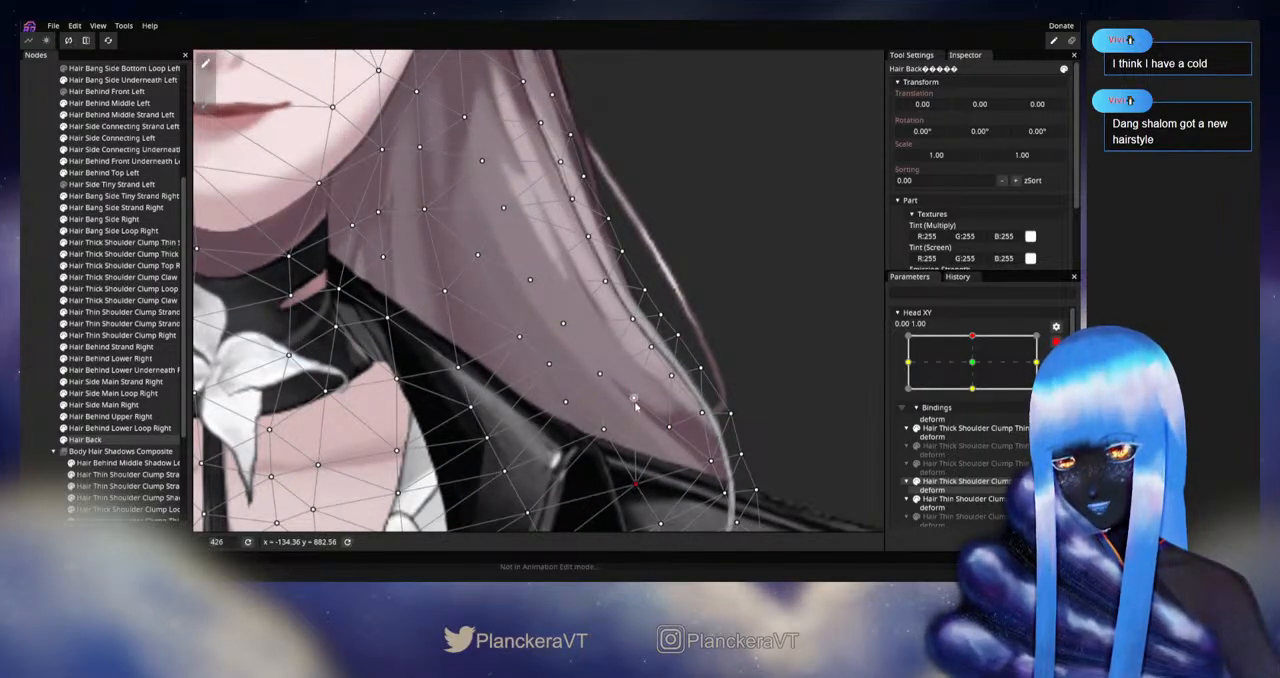
Step: Even out the lower Hair Back vertices just above the left shoulder at Head XY 0.00, 1.00
left_click_drag(635, 400, 638, 410)
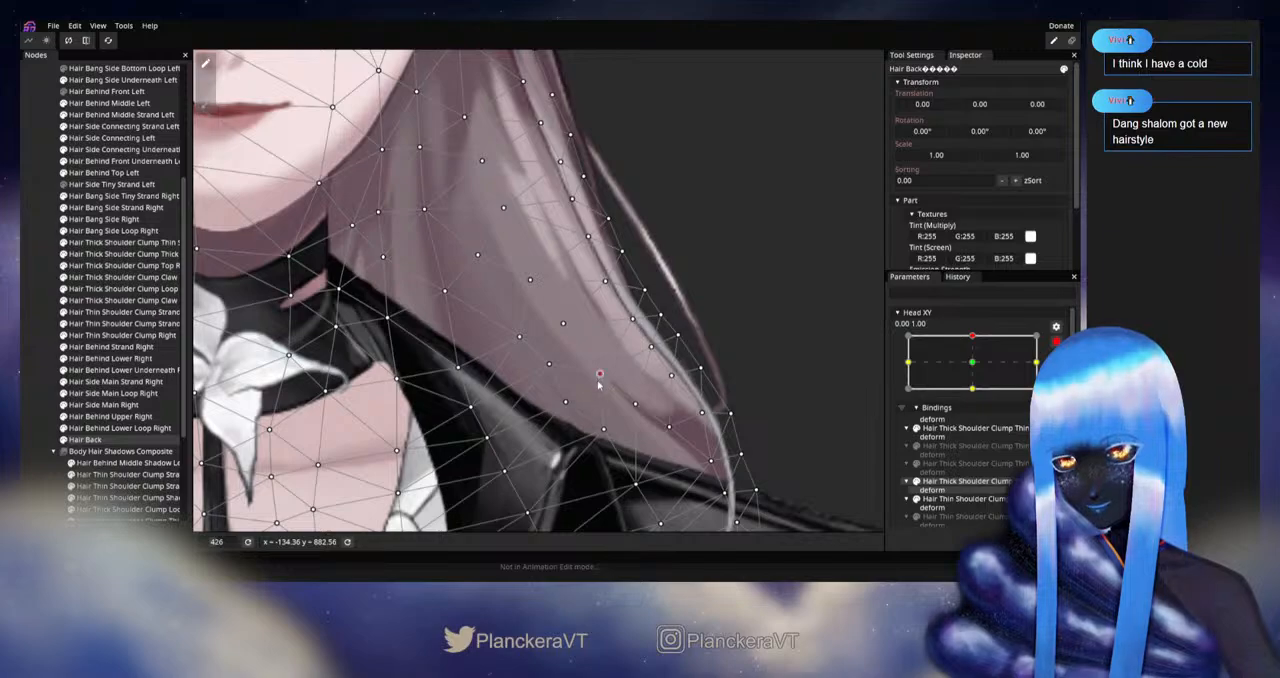
left_click_drag(549, 365, 544, 375)
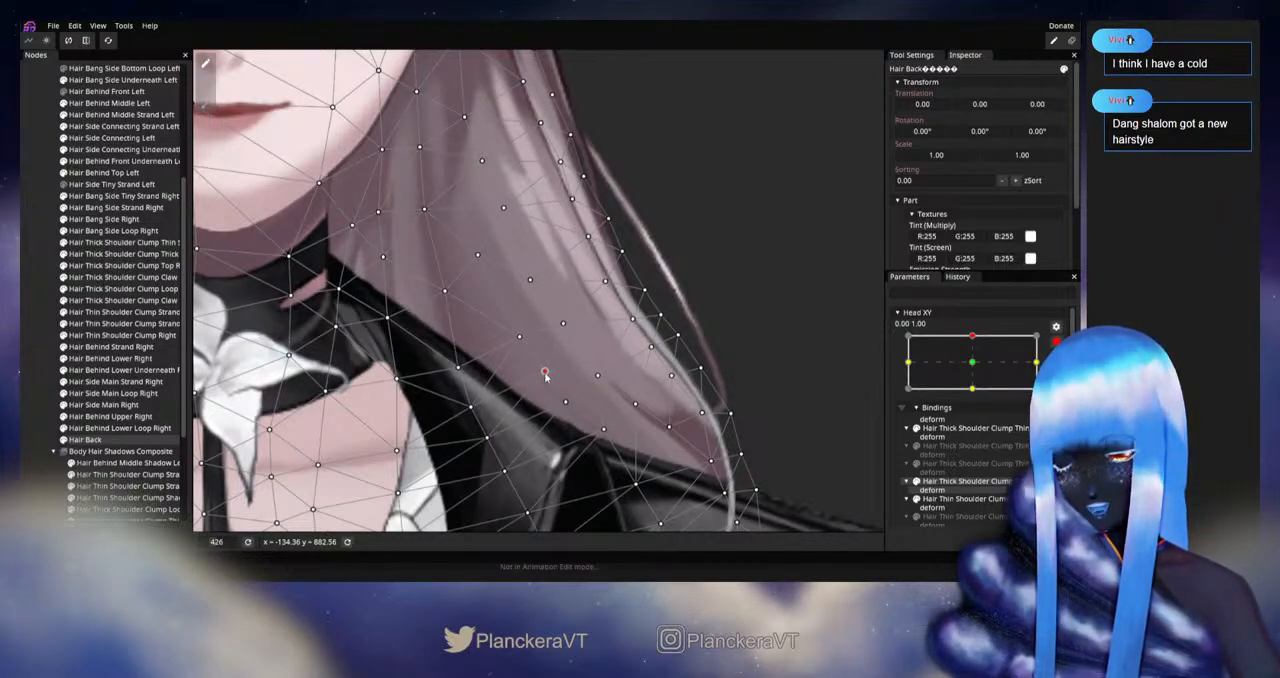
left_click_drag(603, 429, 569, 402)
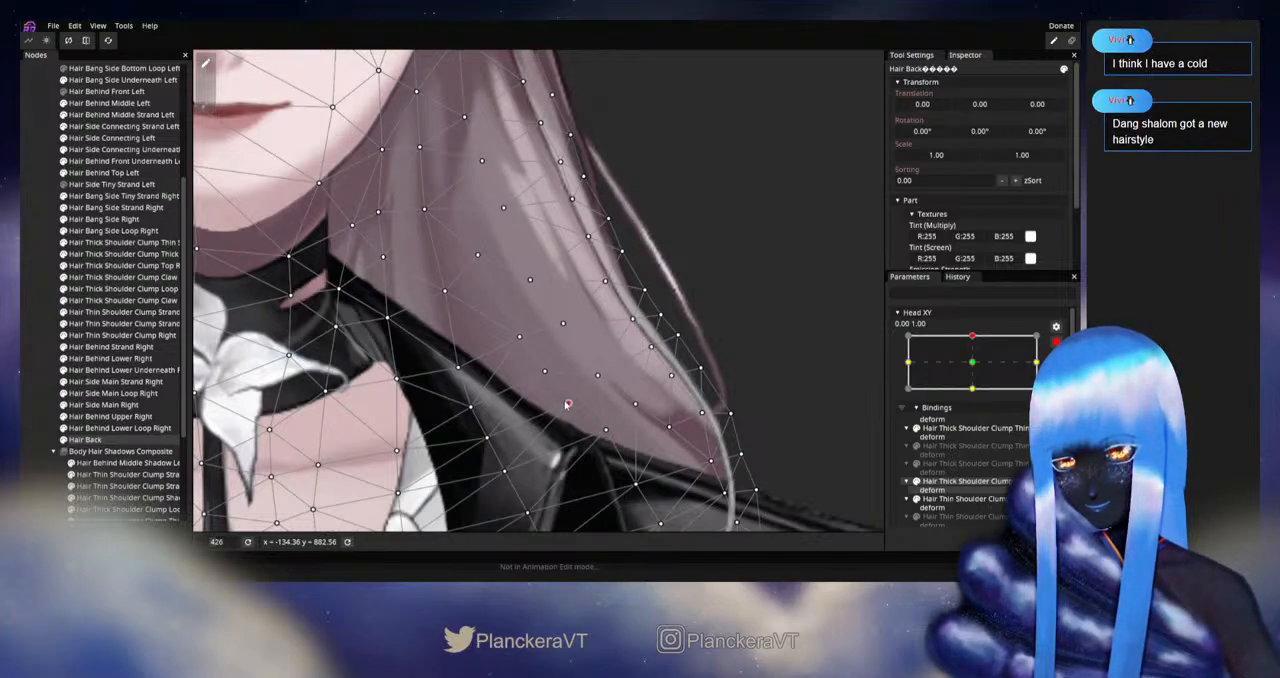
left_click(598, 377)
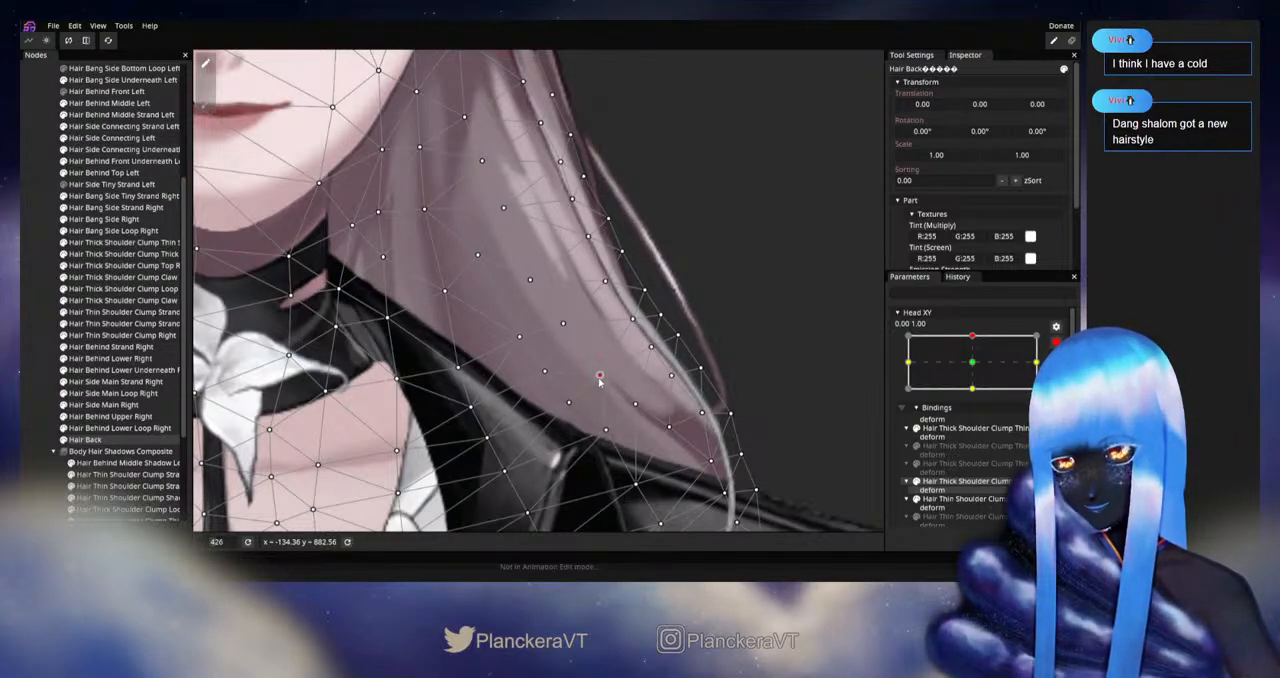
left_click_drag(600, 378, 598, 379)
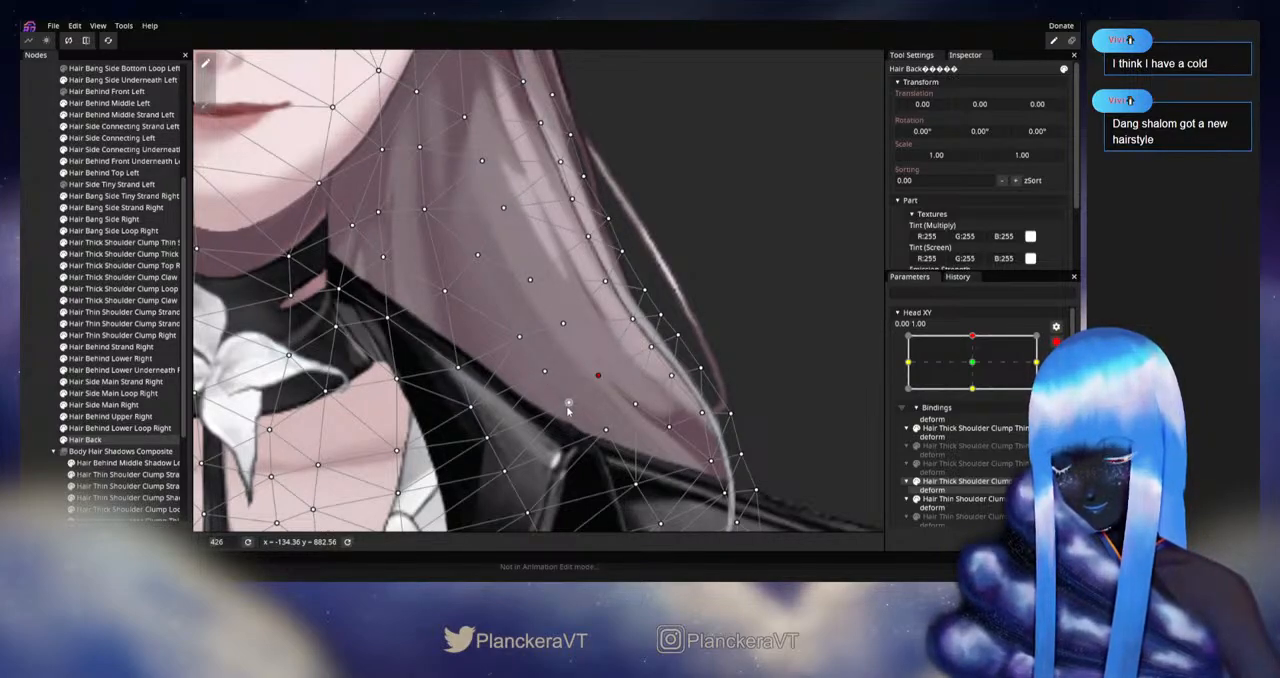
left_click_drag(606, 431, 603, 432)
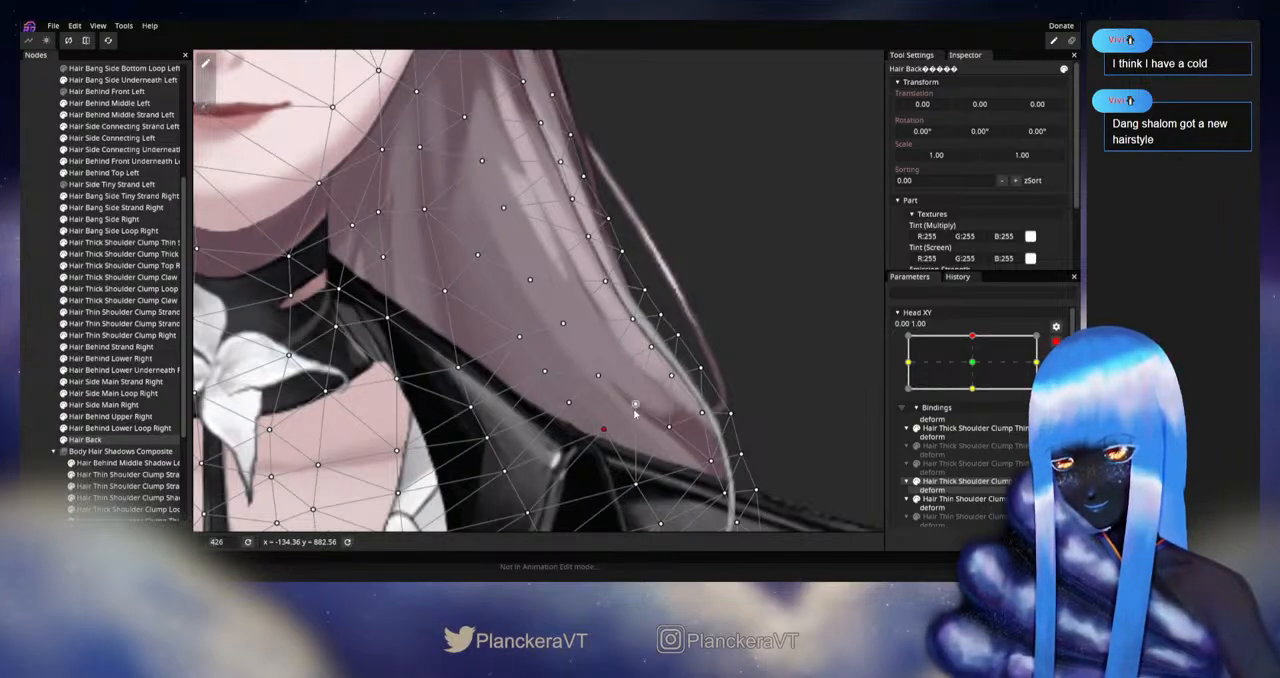
Step: Deselect Hair Back, disarm Head XY and sweep it around 0.00, 1.00 to check the left hair's motion
left_click(26, 326)
scroll(470, 350, "down", 5)
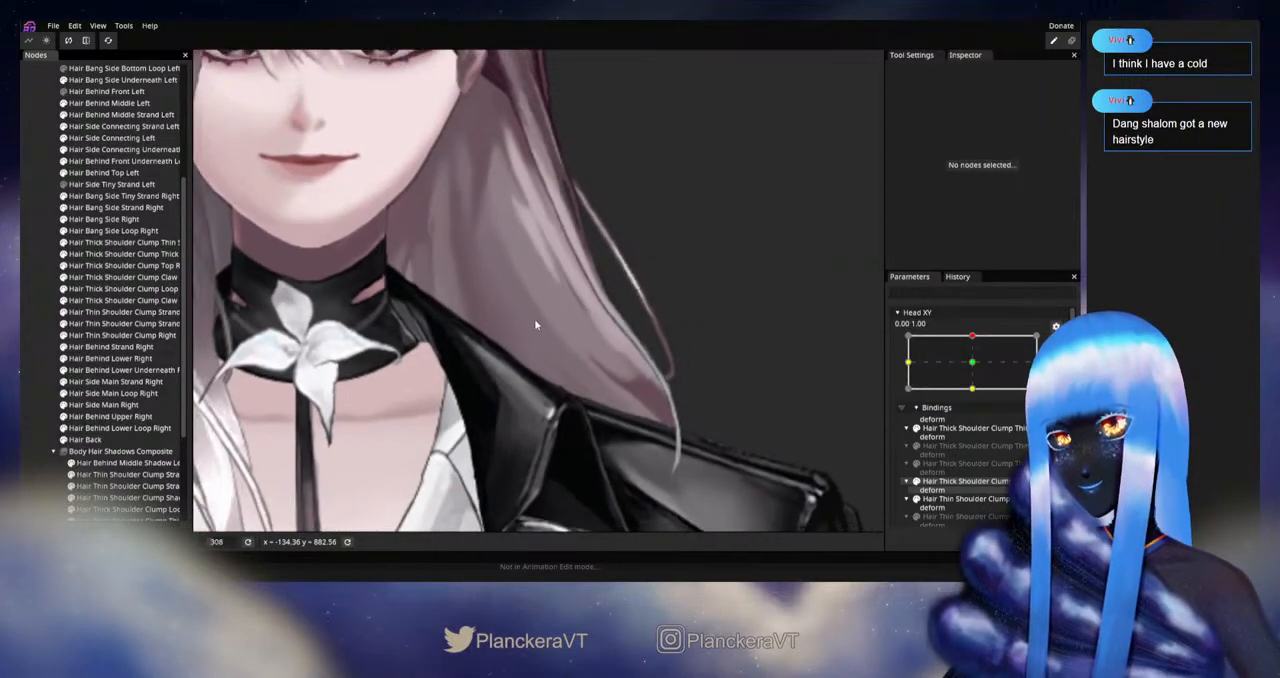
left_click_drag(576, 353, 605, 411)
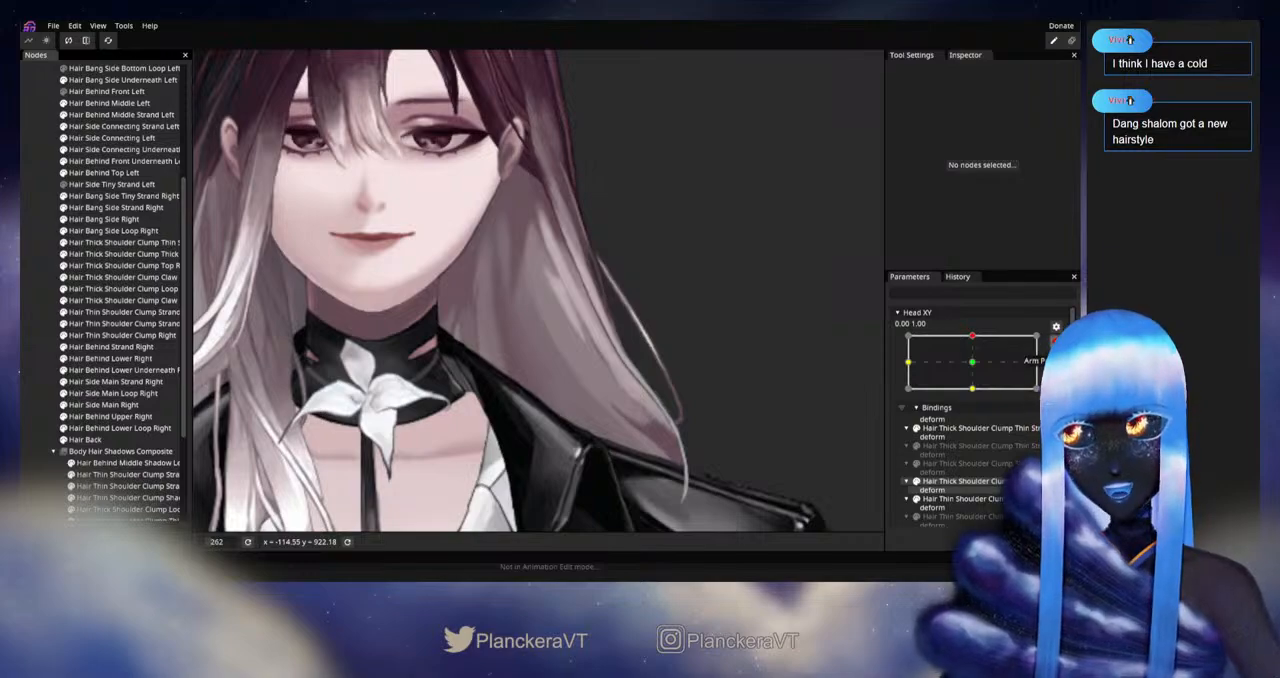
scroll(975, 370, "up", 1)
mouse_move(975, 369)
left_mouse_down()
mouse_move(976, 398)
mouse_move(978, 369)
left_mouse_up()
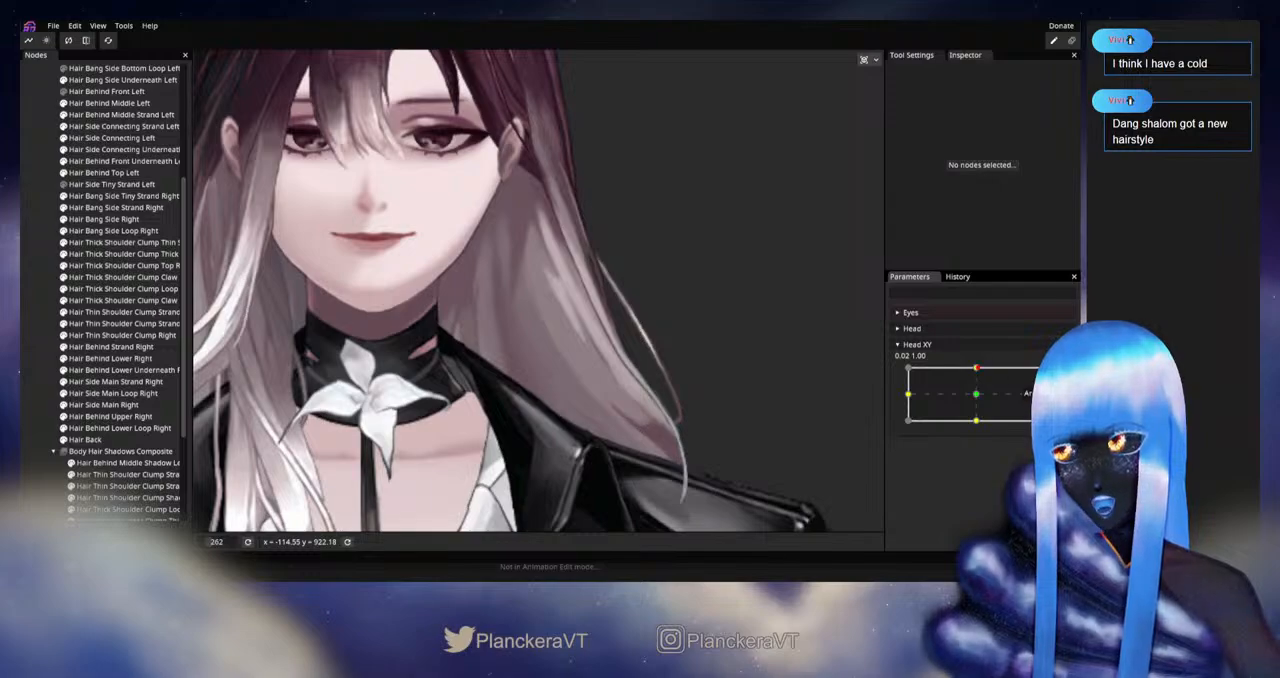
Step: Rearm Head XY at 0.00, 1.00 and adjust the Hair Back vertices down to the hair's tip over the left shoulder
left_click(1056, 374)
left_click(130, 440)
scroll(570, 417, "up", 3)
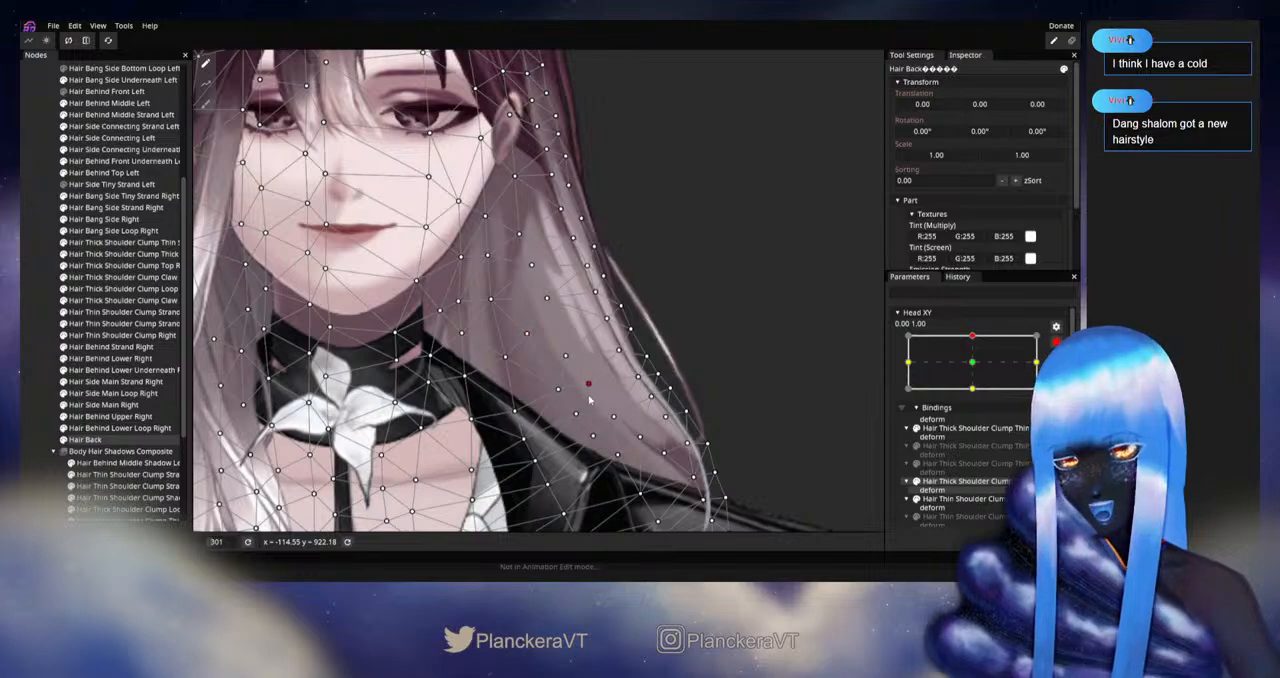
left_click_drag(561, 402, 582, 375)
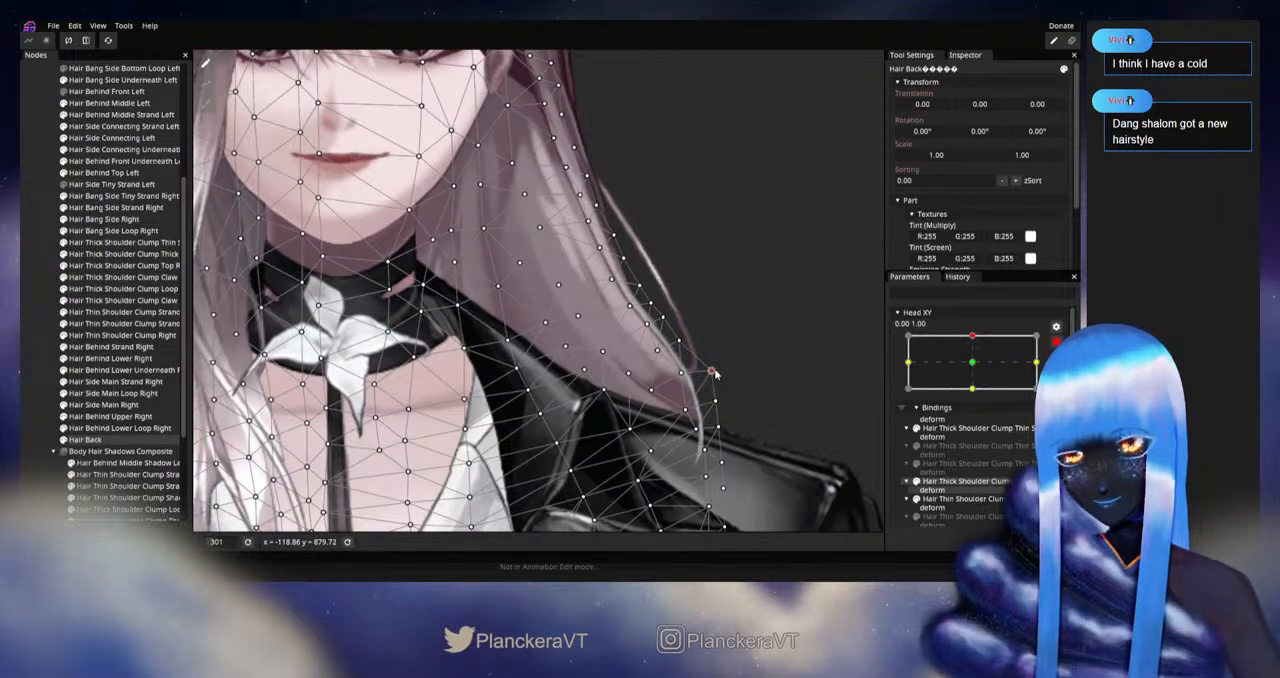
Step: Disarm Head XY and preview the left hair while shifting the upward pose between 0.00 and 0.10 horizontally
left_click(26, 403)
left_click_drag(508, 378, 556, 425)
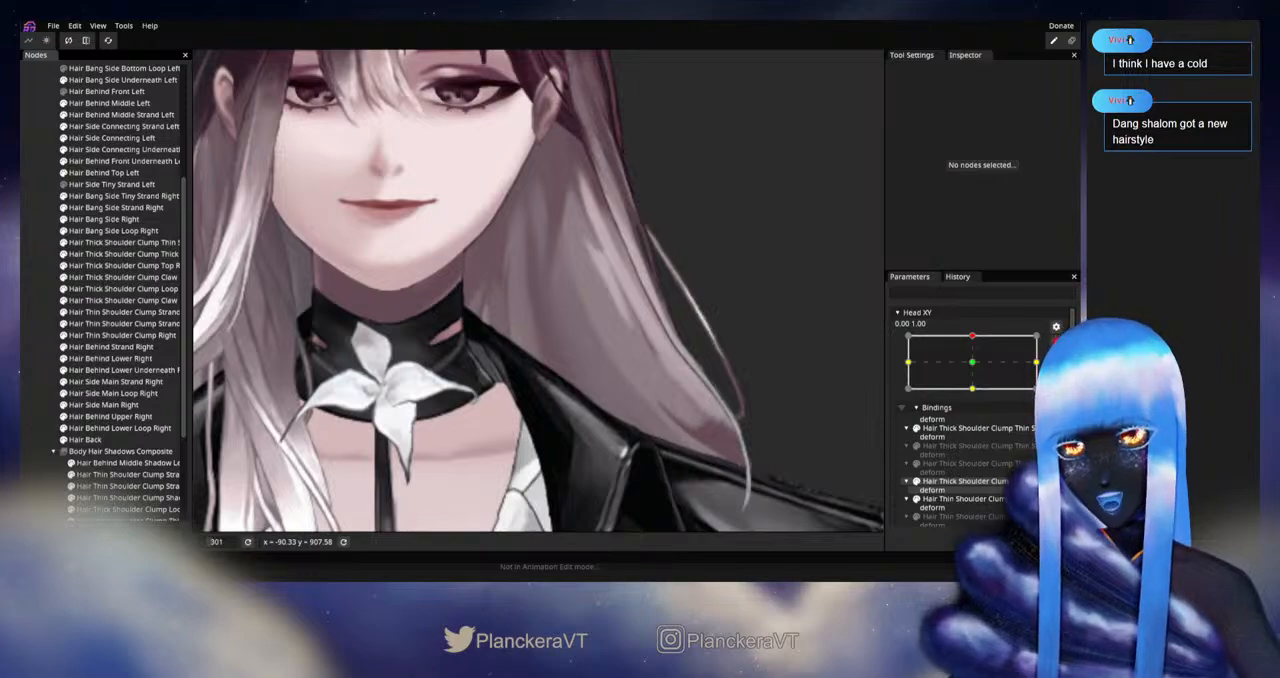
left_click(1056, 344)
mouse_move(977, 369)
left_mouse_down()
mouse_move(977, 381)
mouse_move(984, 369)
left_mouse_up()
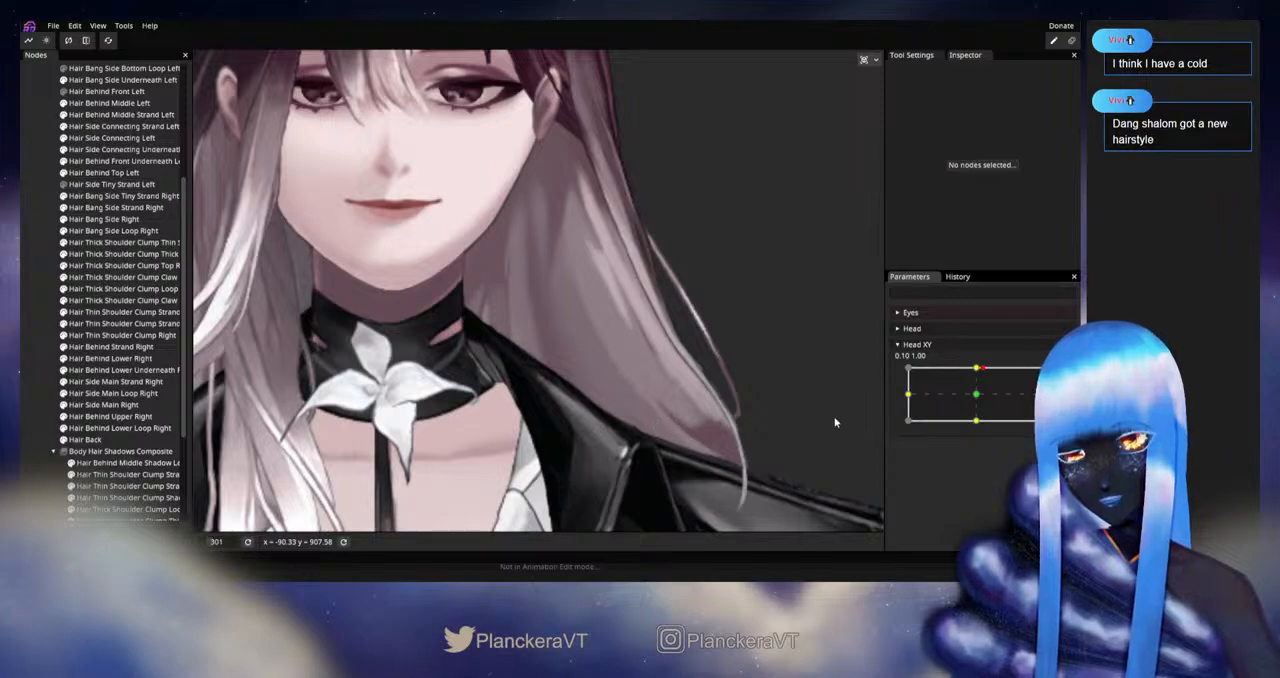
left_click_drag(693, 366, 711, 379)
mouse_move(983, 370)
left_mouse_down()
mouse_move(979, 399)
mouse_move(978, 369)
left_mouse_up()
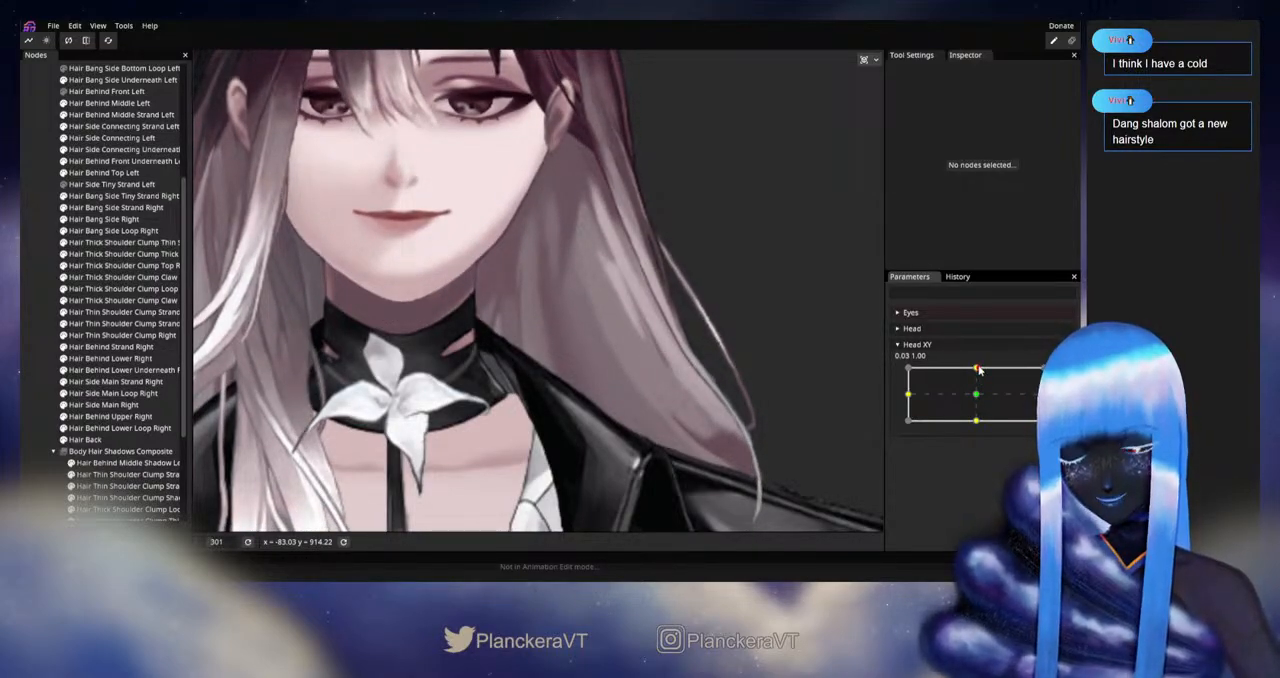
mouse_move(978, 369)
left_mouse_down()
mouse_move(981, 402)
mouse_move(983, 368)
left_mouse_up()
Step: Rearm Head XY at 0.00, 1.00, nudge the Hair Back vertices near the dark lower end of the left hair, and save the project
left_click(1062, 375)
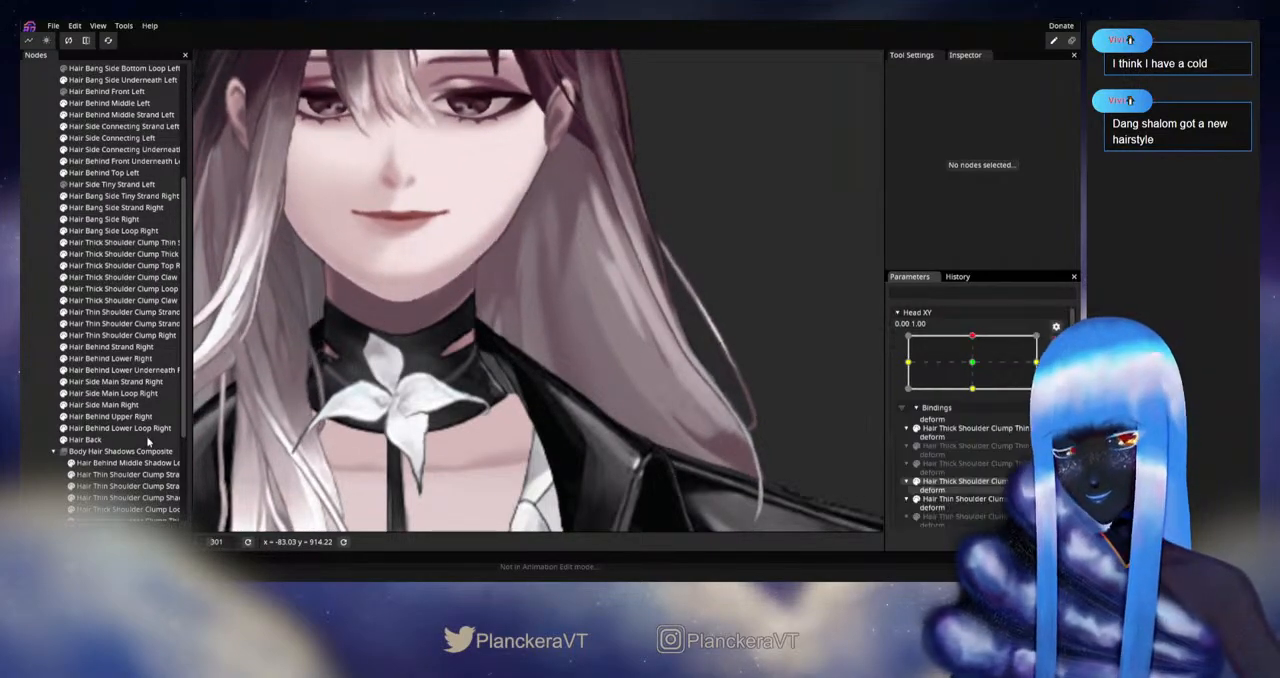
left_click(148, 440)
scroll(480, 292, "up", 3)
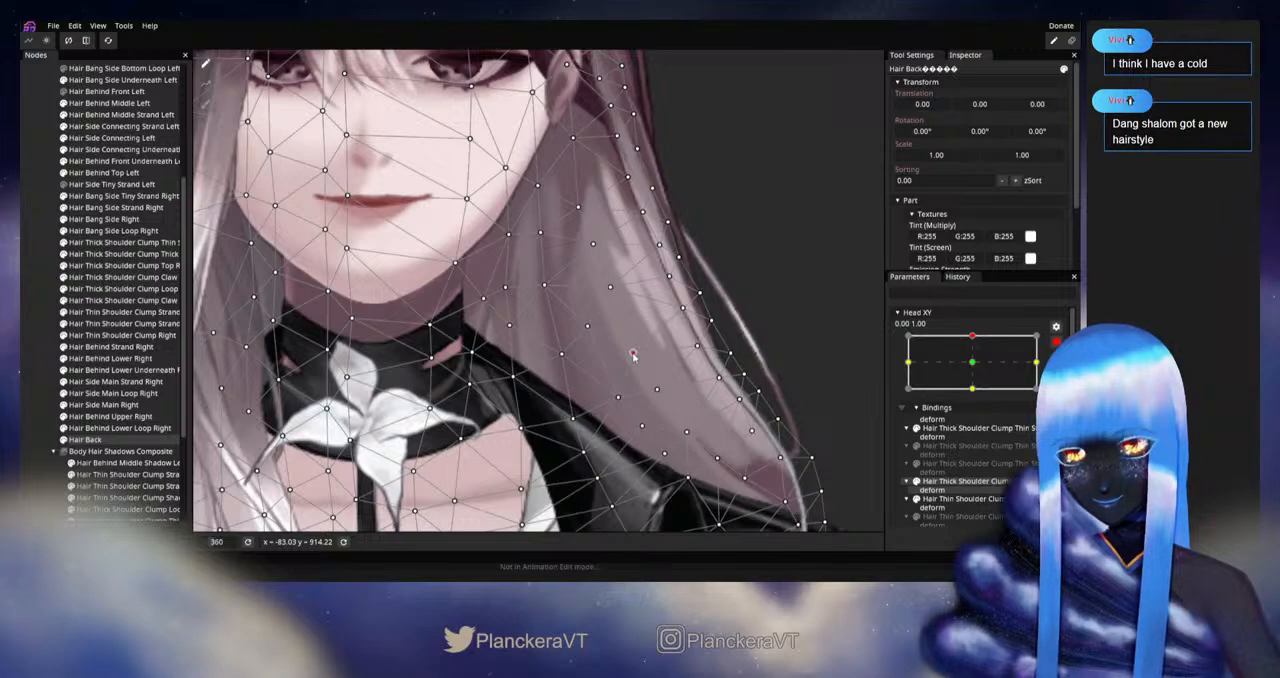
left_click_drag(654, 390, 622, 363)
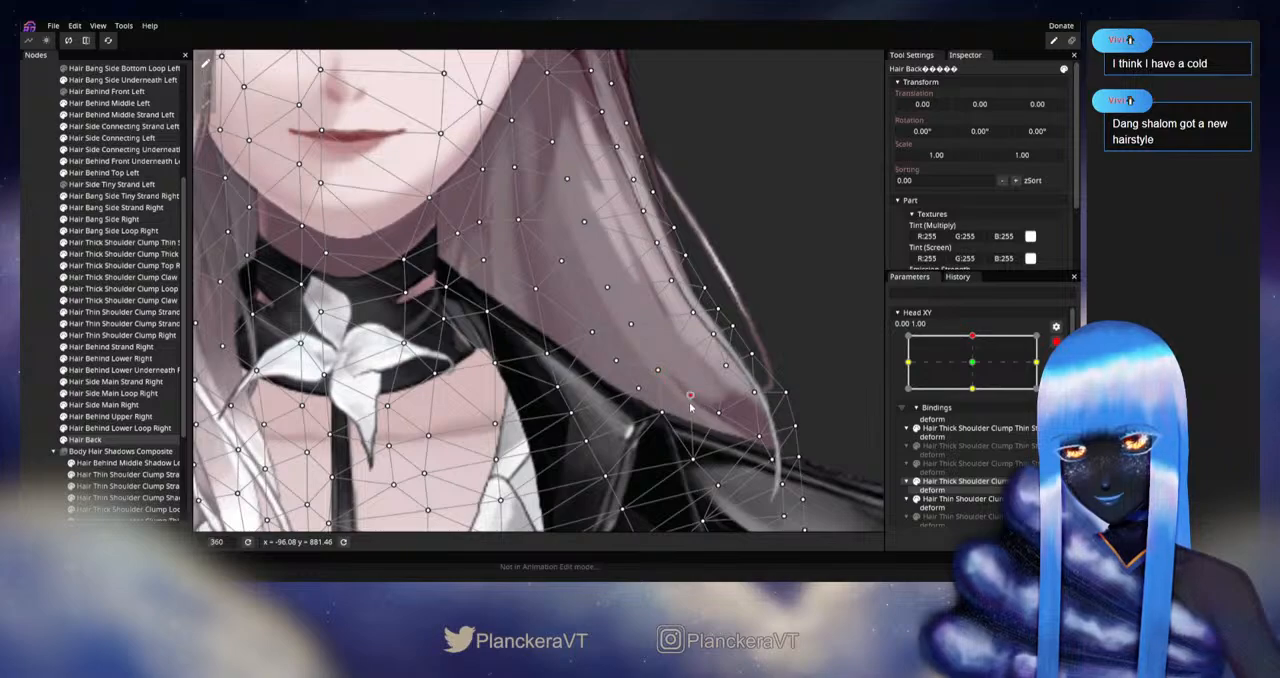
left_click(640, 391)
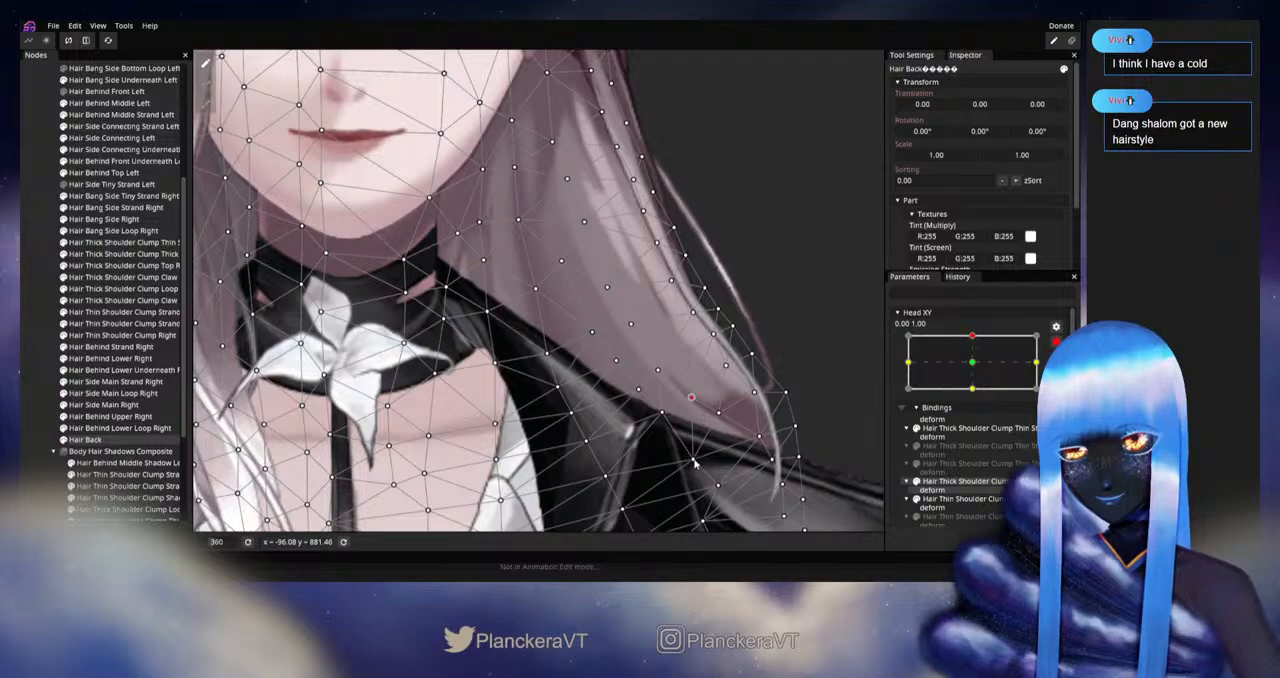
key("ctrl+s")
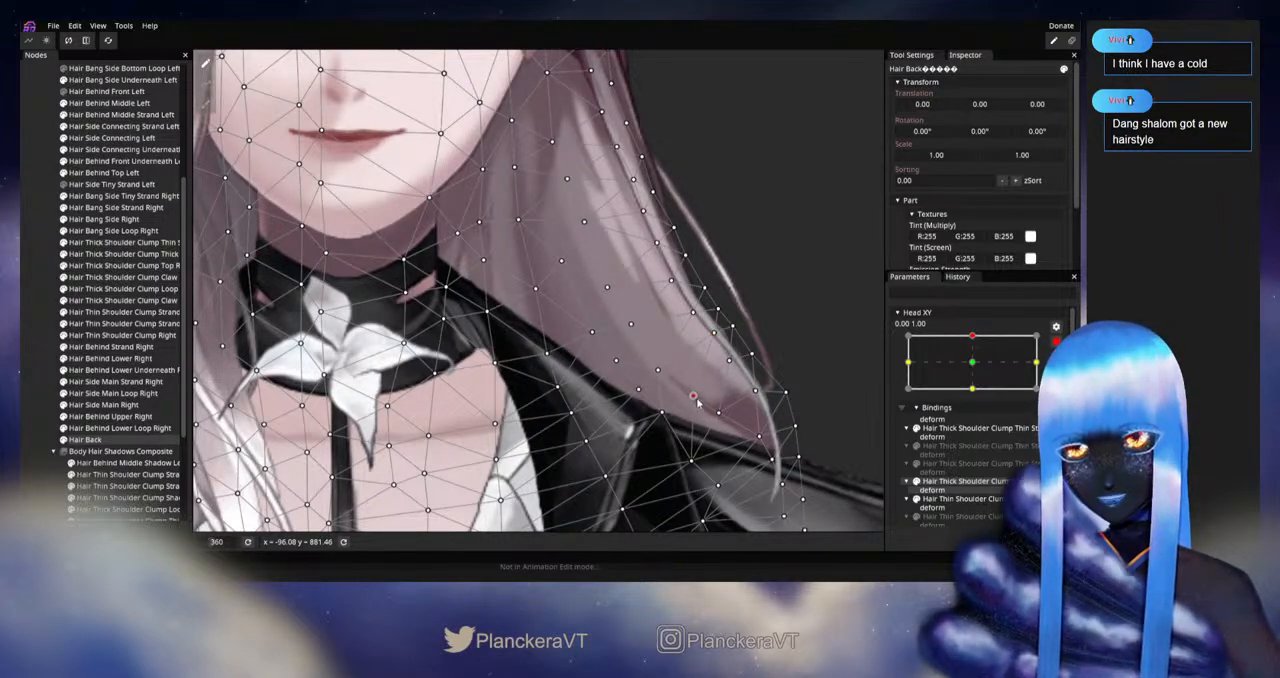
Step: Deselect Hair Back and disarm Head XY to examine the smoothed lower hair around the upward pose
left_click(35, 355)
scroll(678, 358, "down", 2)
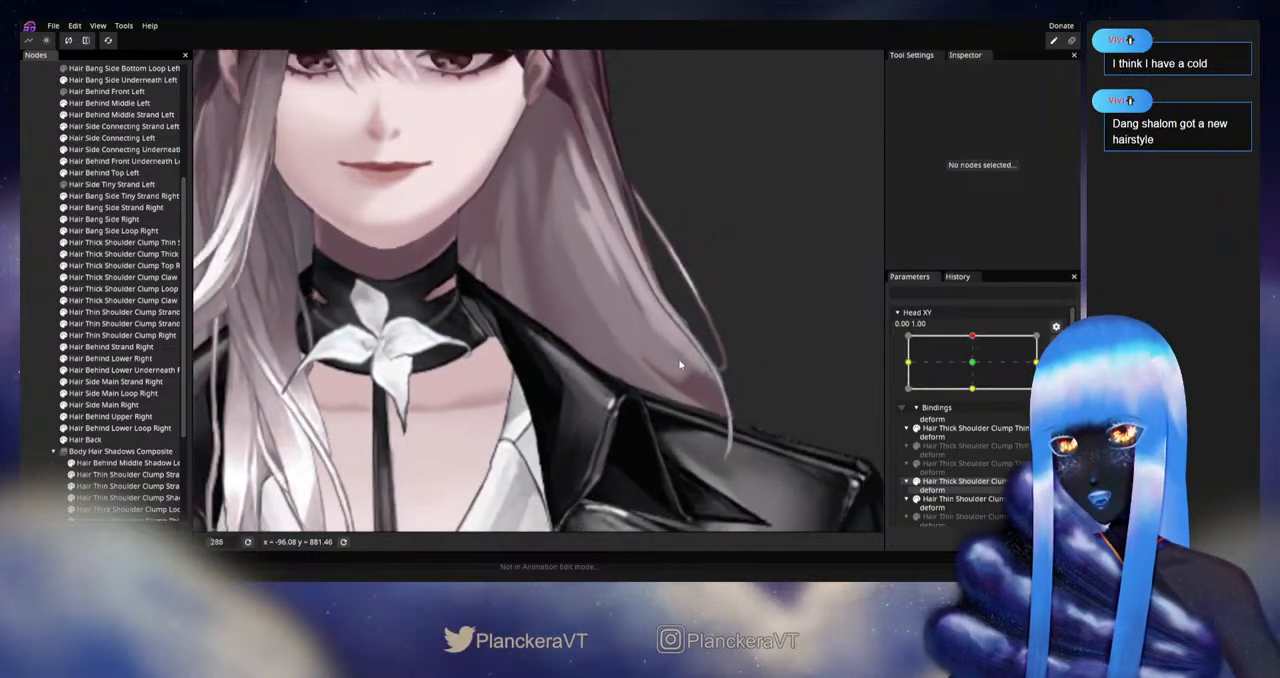
left_click_drag(678, 358, 677, 416)
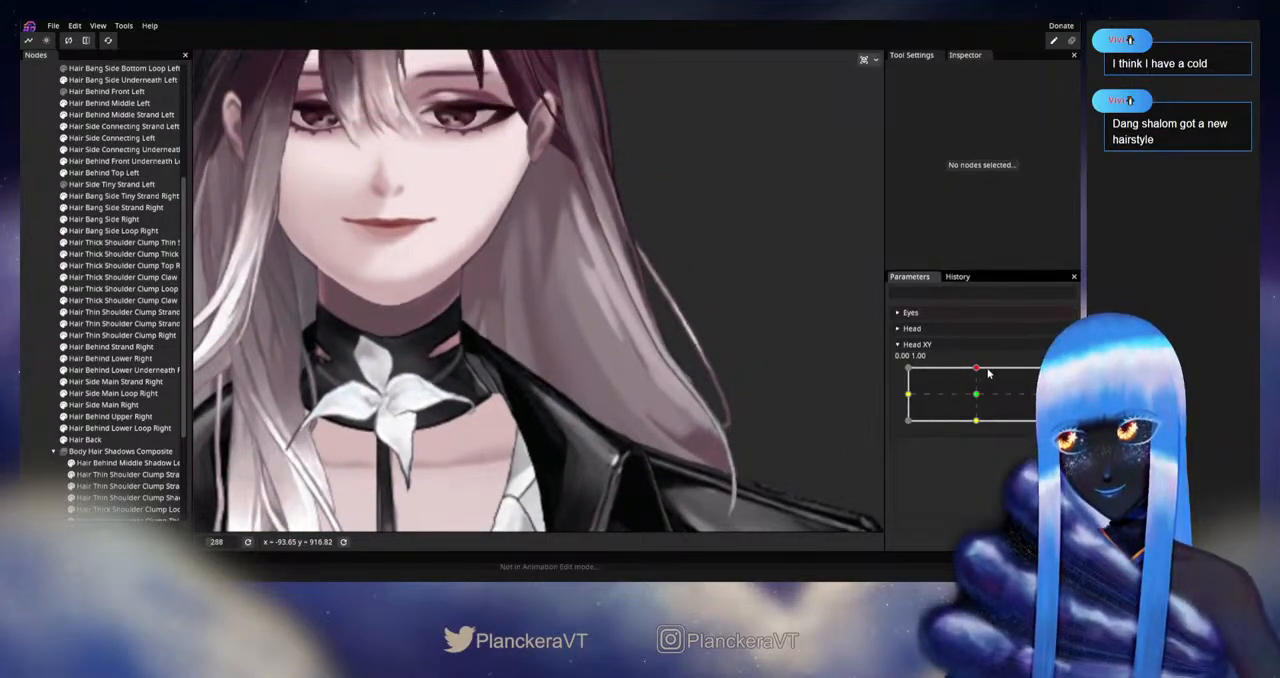
mouse_move(976, 369)
left_mouse_down()
mouse_move(977, 403)
mouse_move(976, 368)
left_mouse_up()
Step: Rearm Head XY at 0.00, 1.00 and refine the Hair Back vertex in the lower hair above the left jacket collar
left_click(1056, 376)
left_click_drag(600, 350, 583, 292)
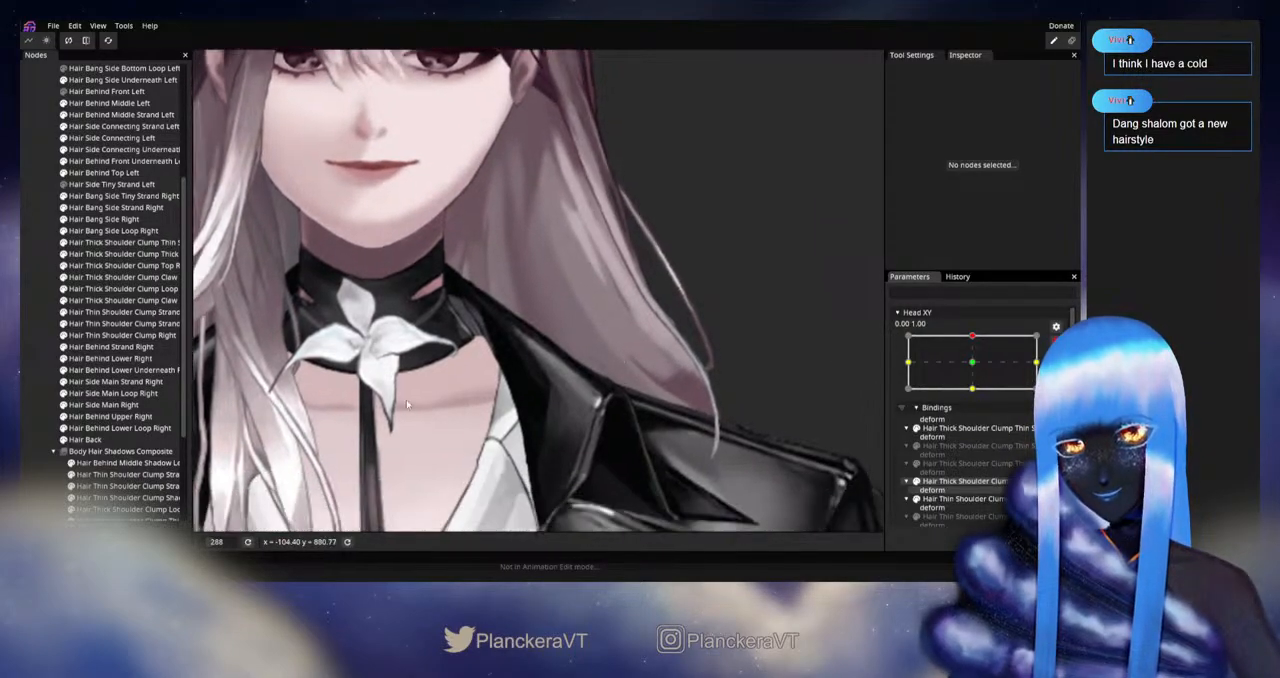
left_click(108, 440)
scroll(537, 403, "up", 2)
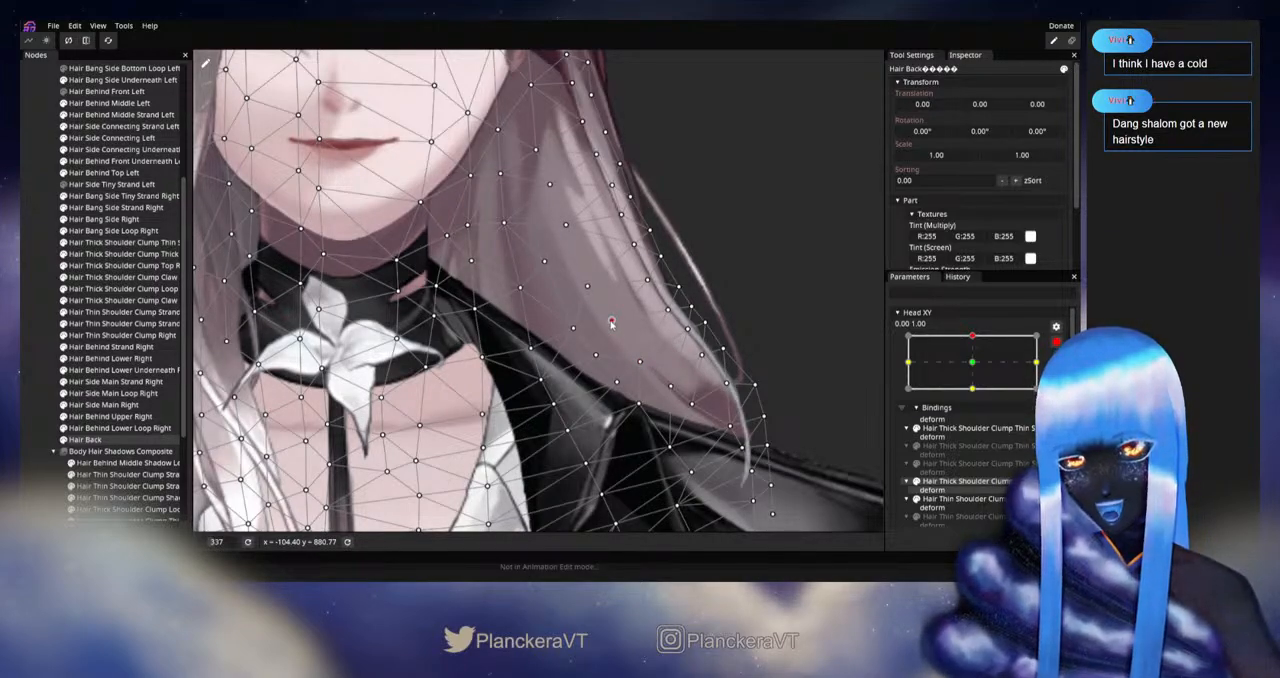
Step: Disarm Head XY and replay the upward head movement to examine the left hair from face to shoulder
left_click(44, 322)
scroll(670, 365, "down", 3)
left_click_drag(720, 347, 746, 449)
left_click(1056, 341)
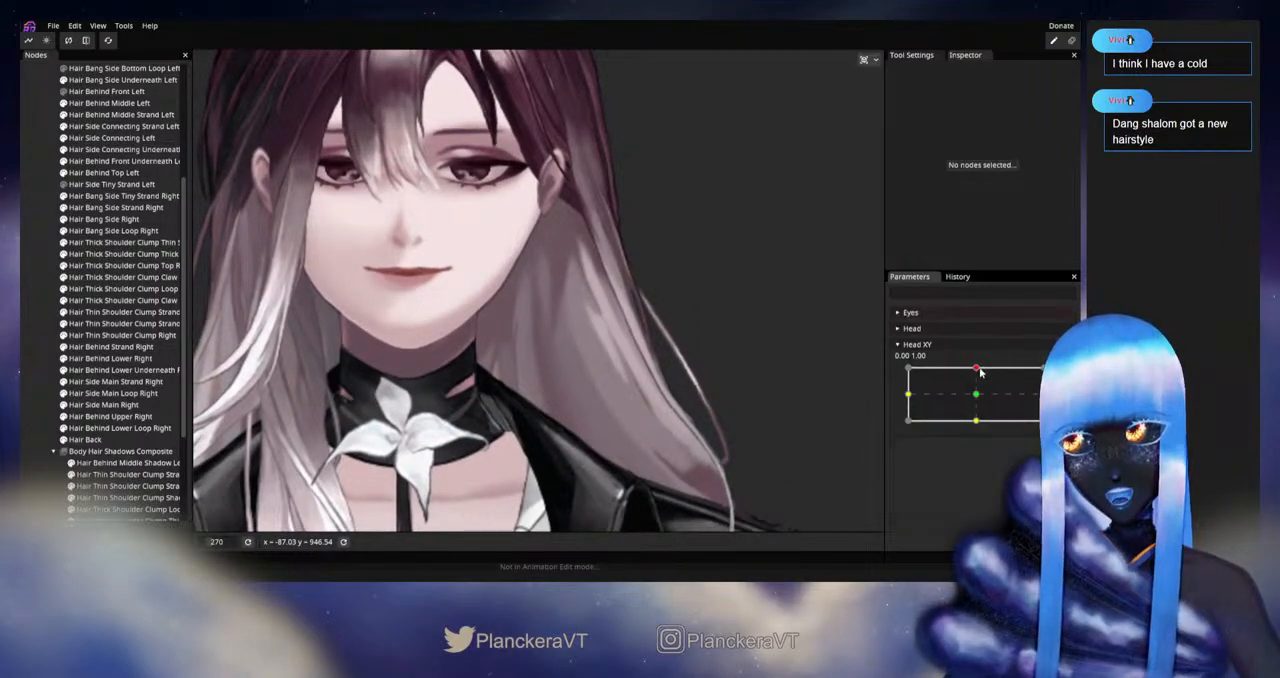
mouse_move(980, 372)
left_mouse_down()
mouse_move(977, 397)
mouse_move(978, 362)
left_mouse_up()
Step: Rearm Head XY at 0.00, 1.00 and reposition the Hair Back vertices over the left collar and the hair just above it
left_click(1056, 373)
left_click_drag(500, 440, 491, 319)
left_click(120, 440)
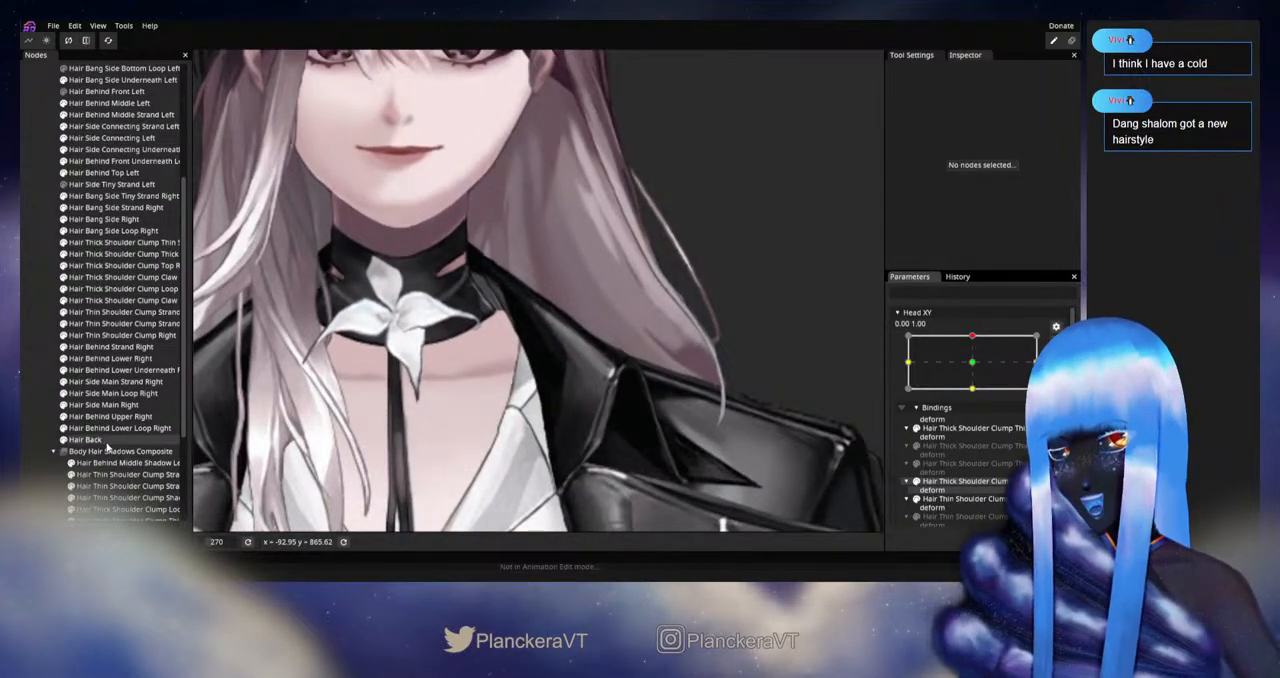
scroll(620, 413, "up", 3)
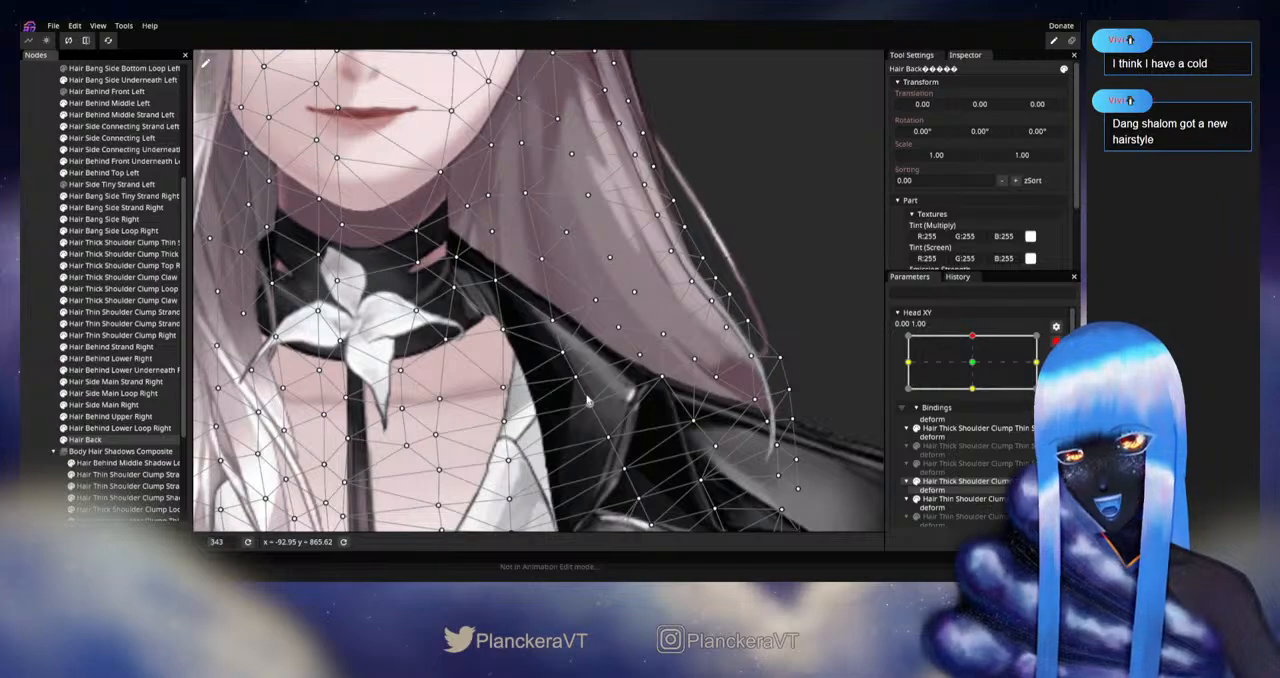
left_click_drag(576, 377, 559, 356)
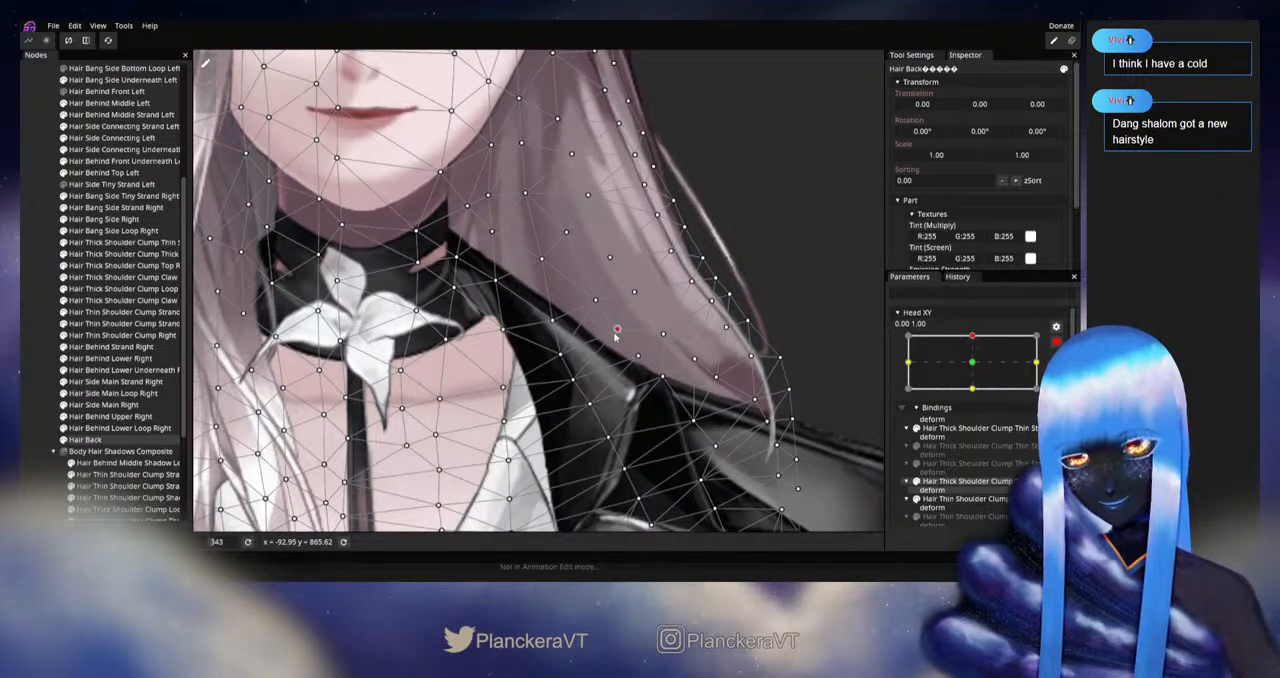
left_click(585, 407)
Step: Check the hair without its mesh, then reselect Hair Back and adjust the vertices along the left collar edge at 0.00, 1.00
left_click(27, 353)
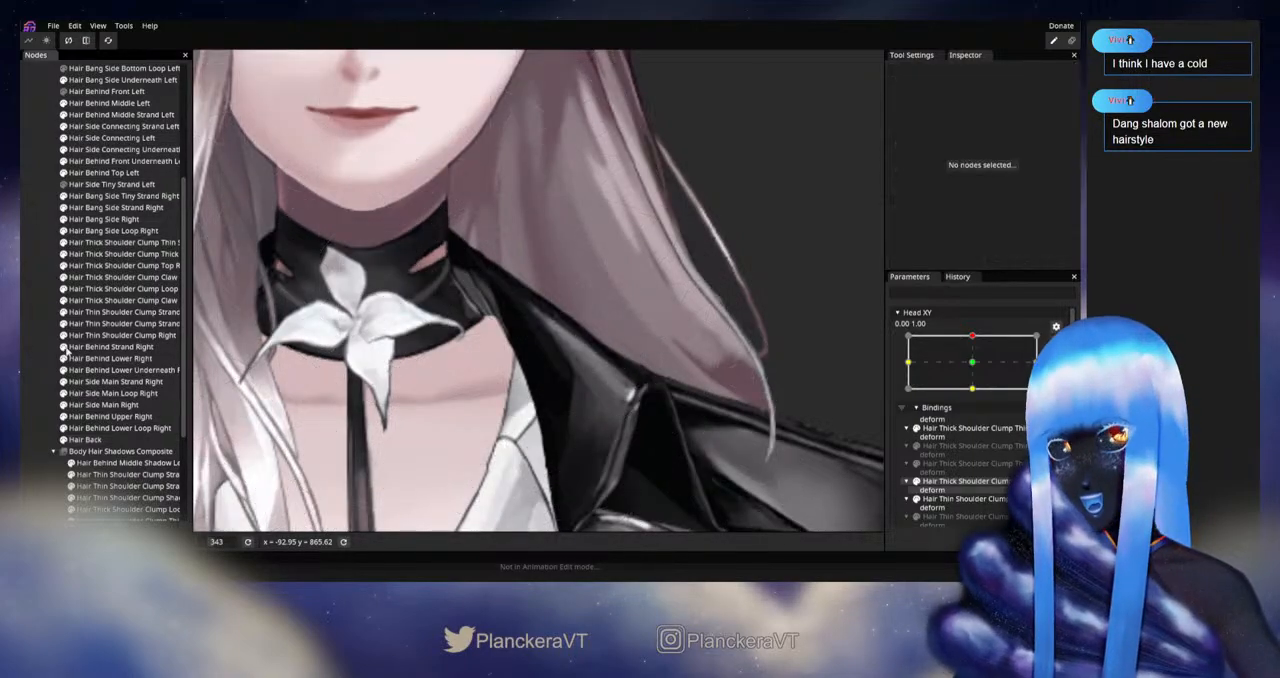
scroll(688, 394, "down", 3)
left_click_drag(686, 398, 668, 447)
scroll(668, 447, "up", 1)
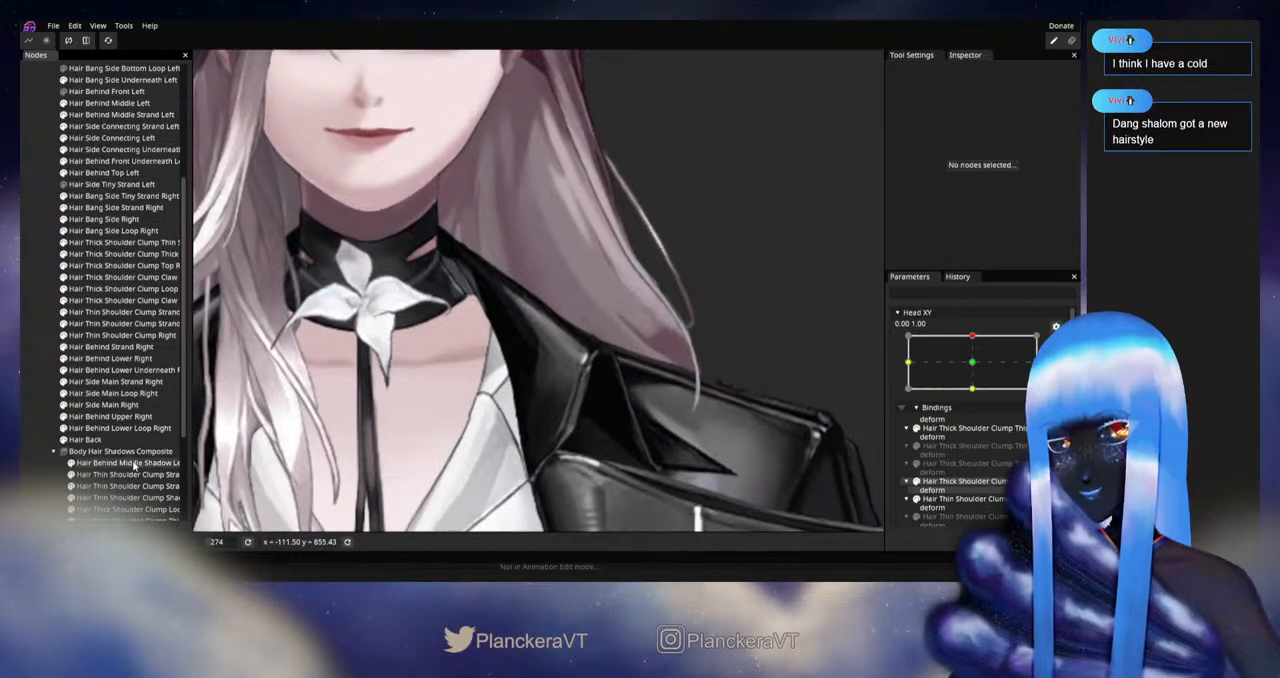
left_click(85, 439)
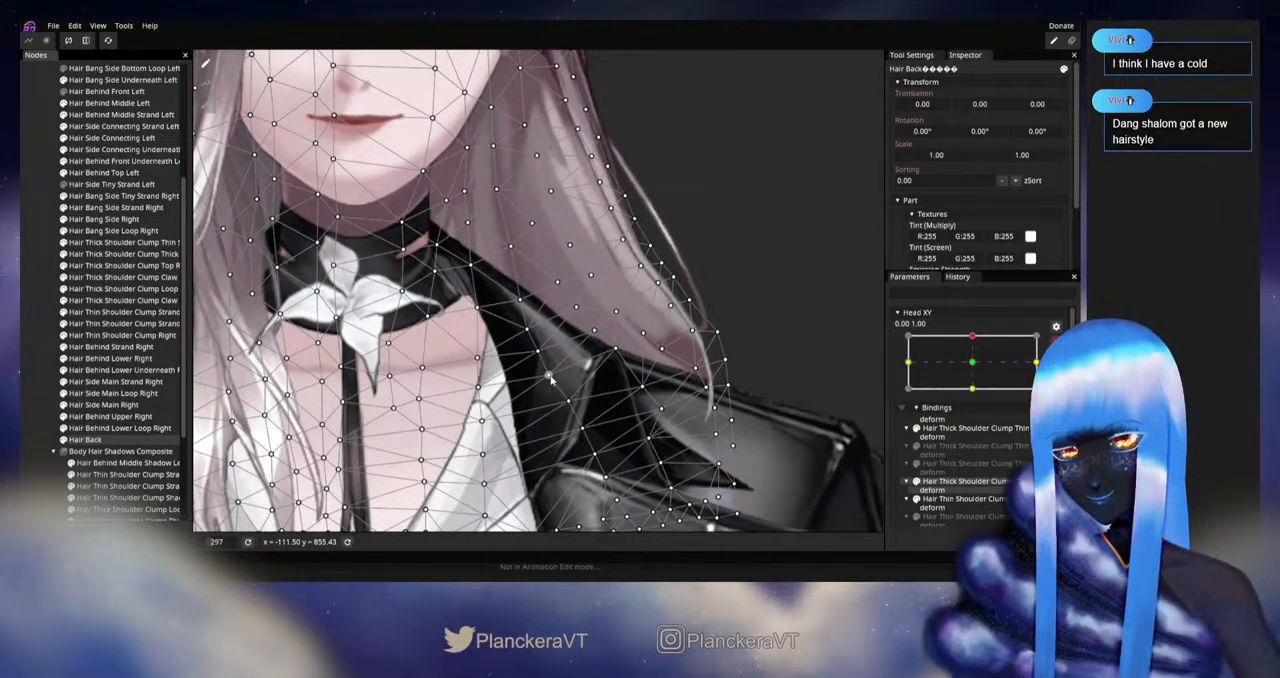
left_click(535, 353)
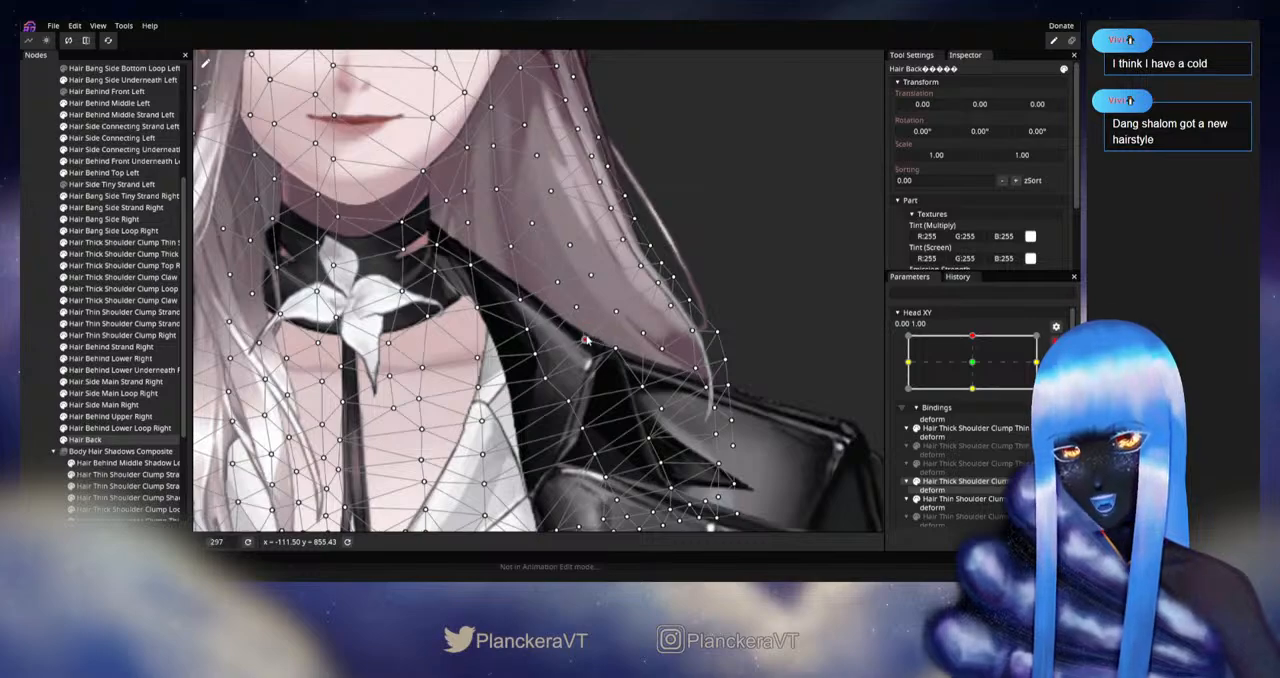
scroll(590, 340, "up", 4)
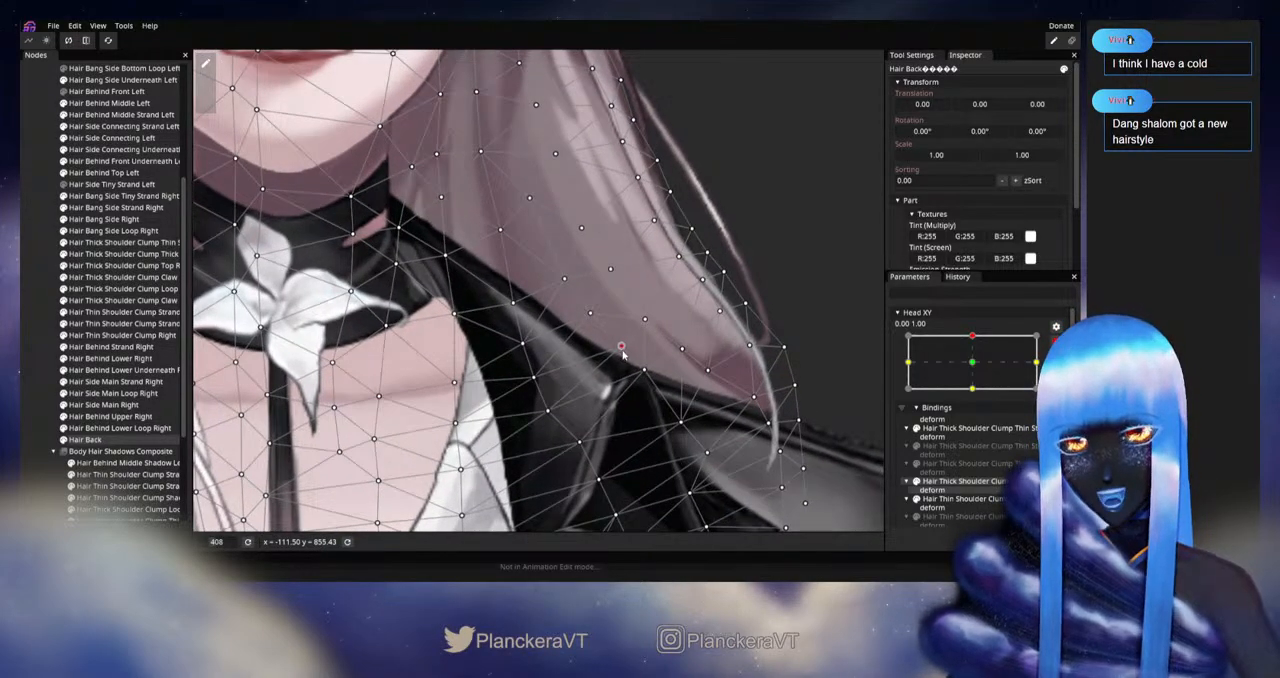
Step: Deselect Hair Back, disarm Head XY and sway the upward pose around 0.00, 1.00 to examine the hair over the left shoulder
left_click(27, 342)
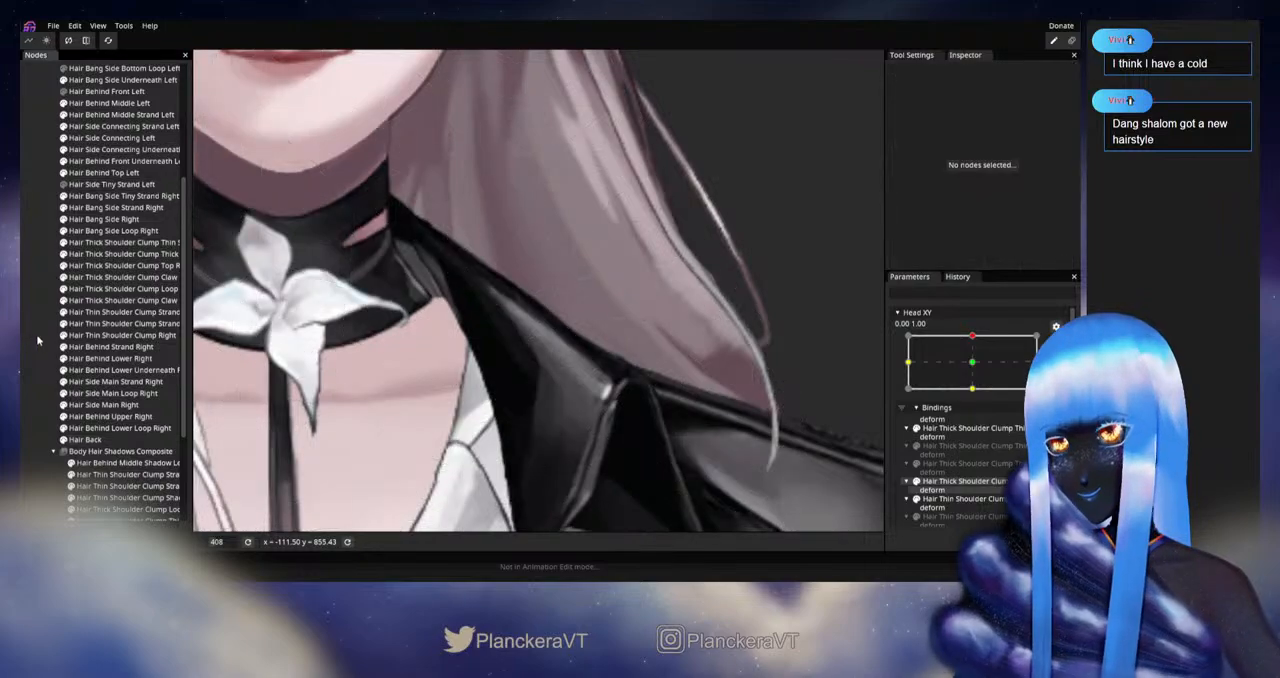
scroll(720, 436, "down", 5)
scroll(715, 452, "down", 3)
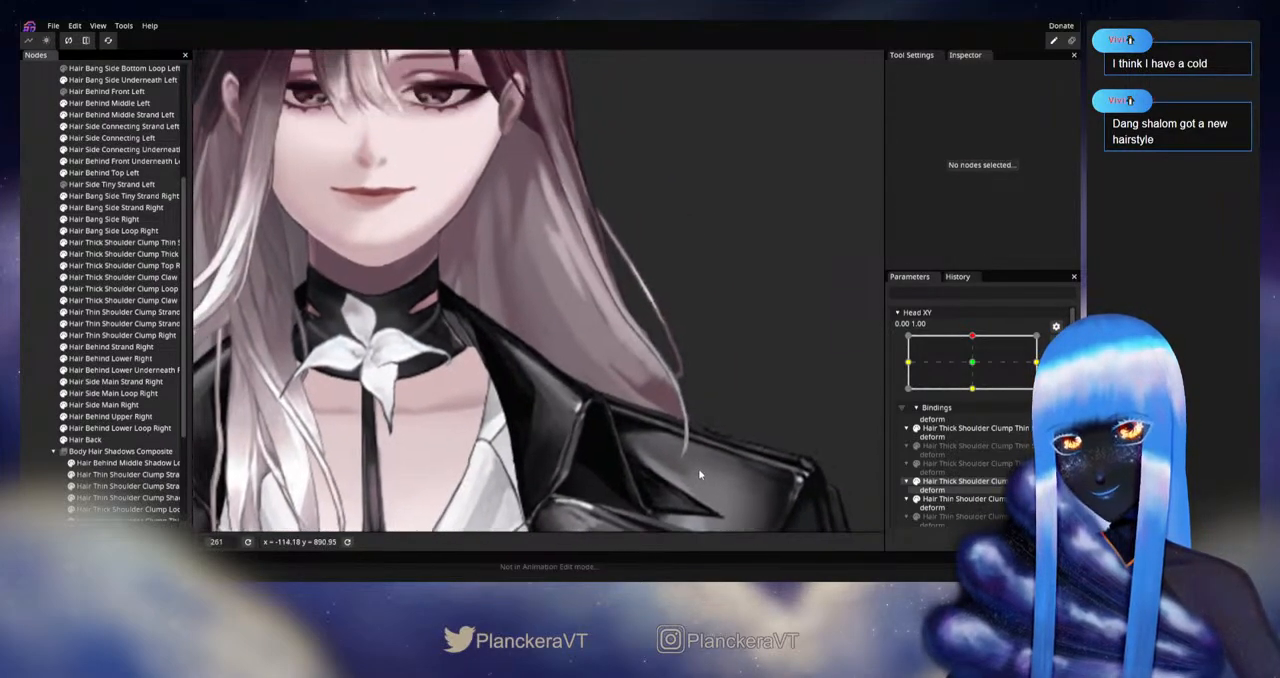
left_click(1056, 342)
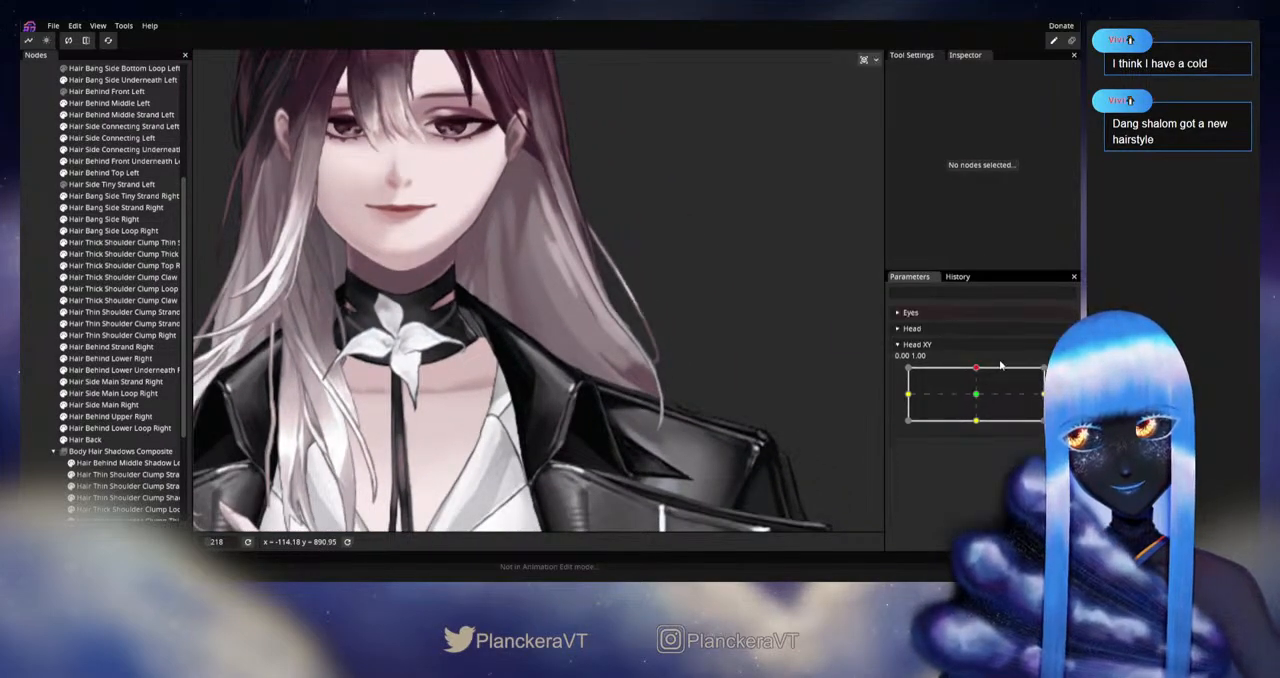
mouse_move(979, 369)
left_mouse_down()
mouse_move(978, 399)
mouse_move(981, 369)
left_mouse_up()
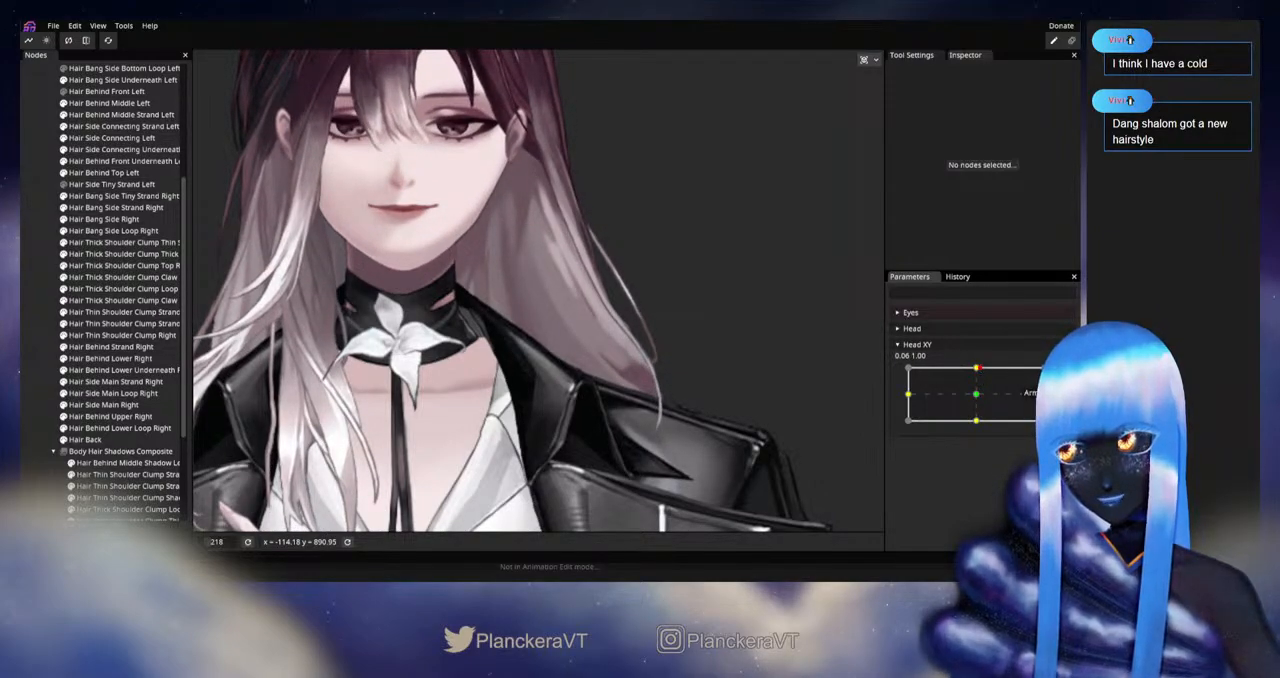
Step: Rearm Head XY at 0.00, 1.00, refine the Hair Back vertices in the lower hair above the left shoulder, and deselect the mesh
left_click(1056, 376)
left_click(97, 442)
scroll(575, 305, "up", 2)
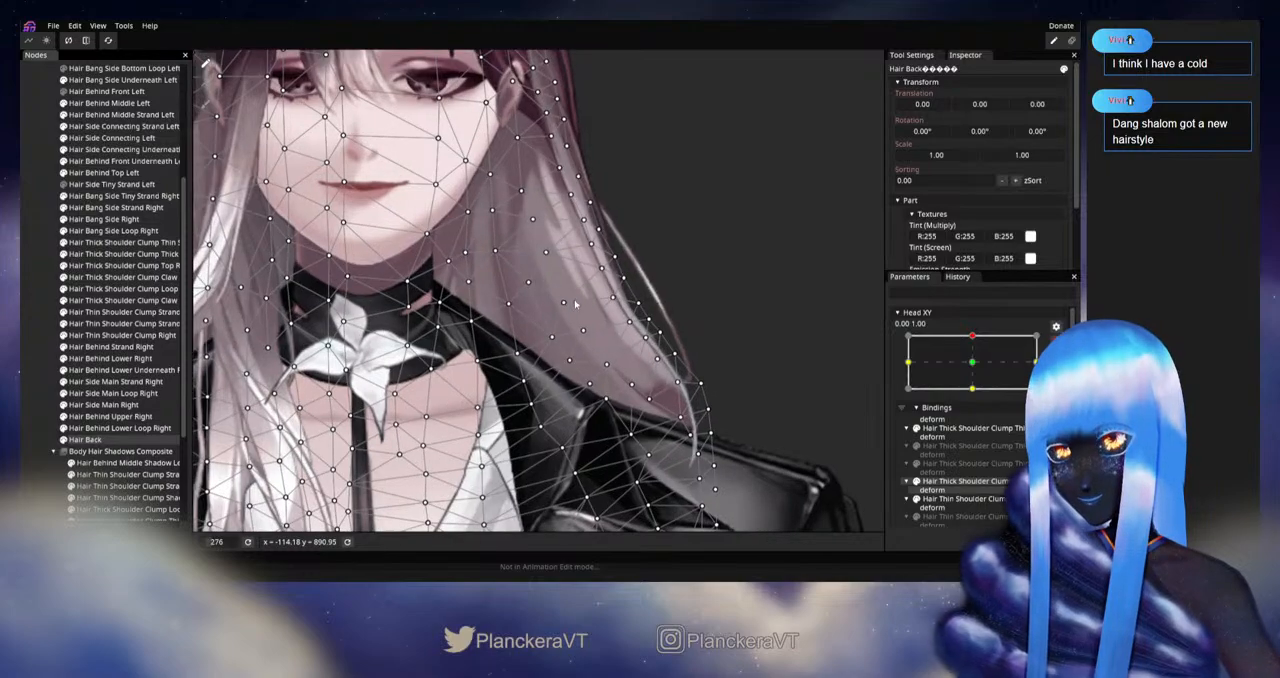
scroll(575, 305, "up", 1)
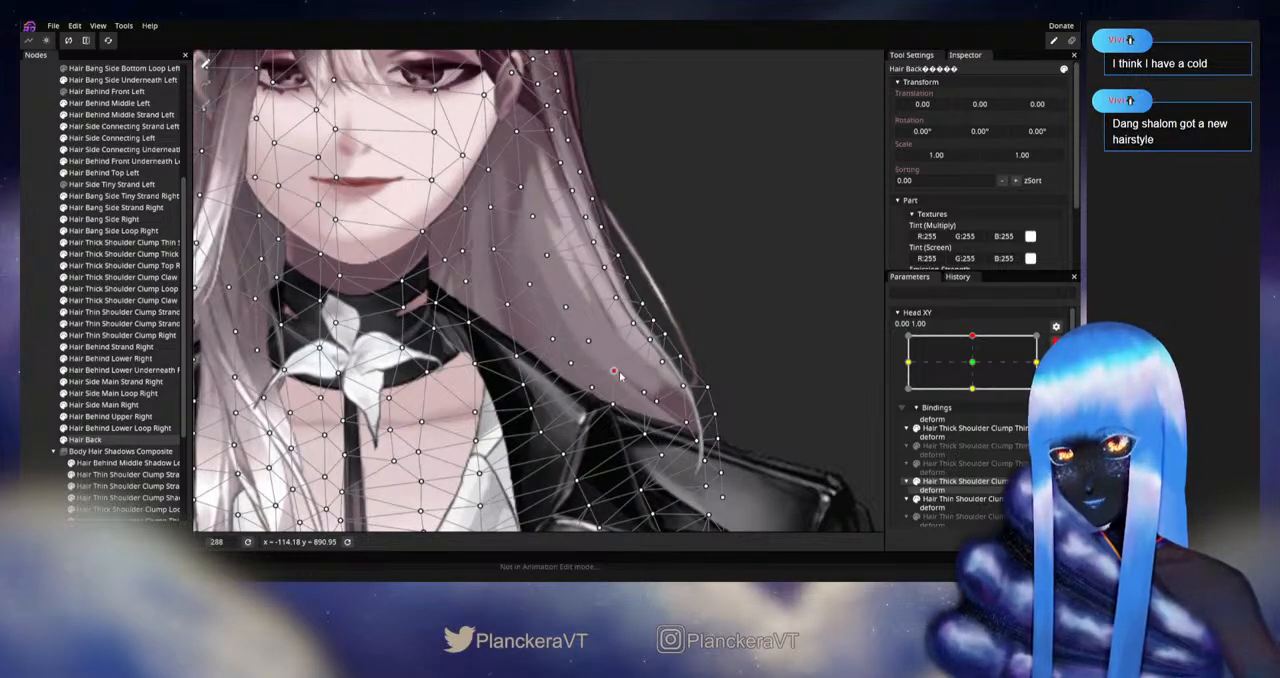
left_click(41, 317)
Step: Disarm Head XY and replay the upward head movement to examine how the lower left hair follows
scroll(651, 387, "down", 3)
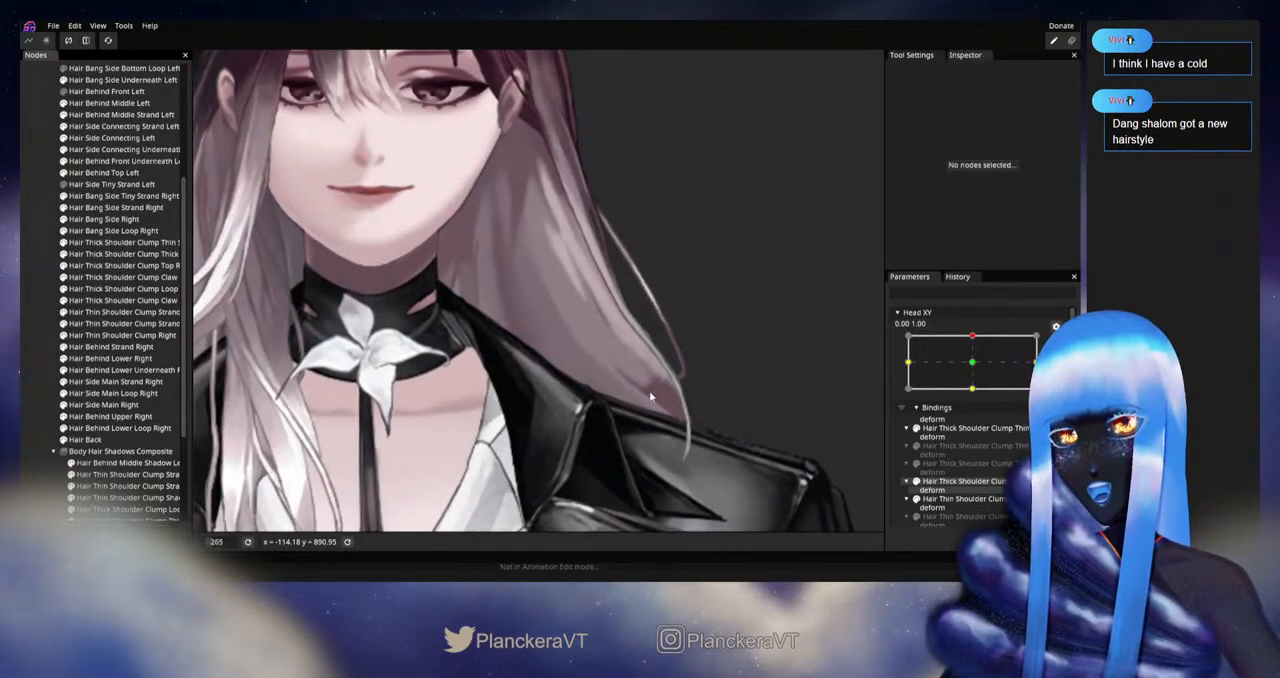
left_click_drag(655, 385, 657, 439)
left_click(1056, 341)
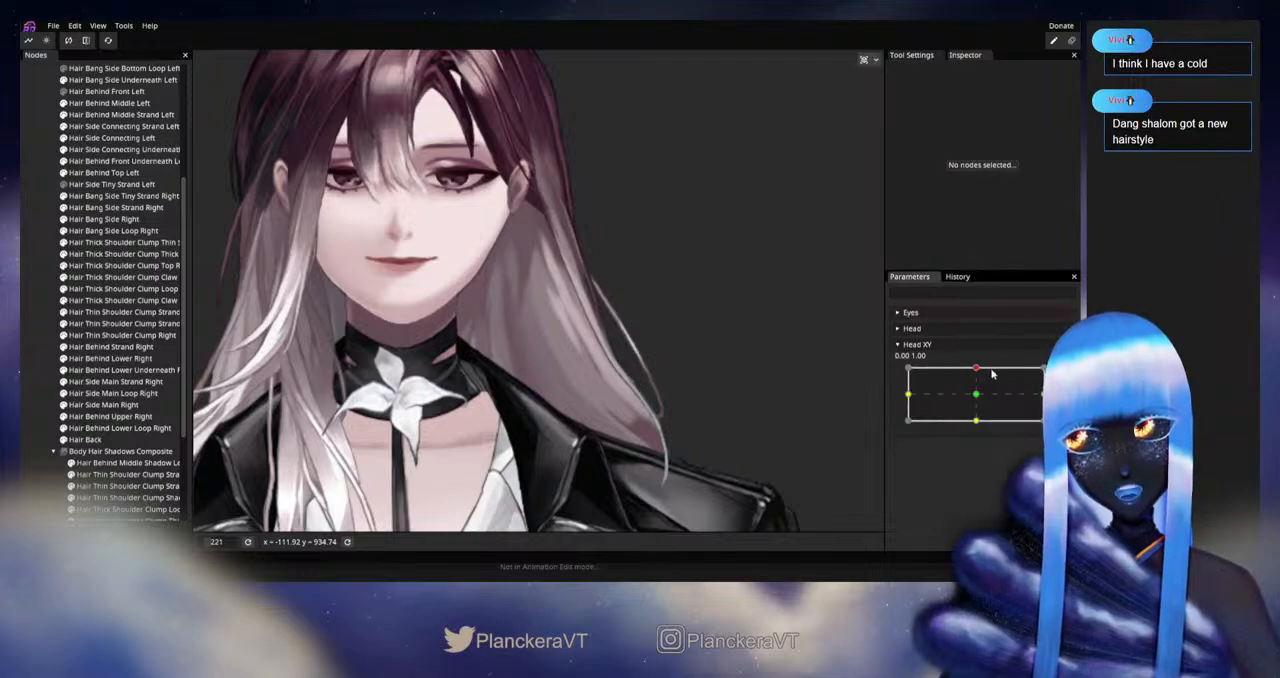
mouse_move(977, 368)
left_mouse_down()
mouse_move(975, 391)
mouse_move(976, 367)
left_mouse_up()
Step: Rearm Head XY at 0.00, 1.00, reposition the inner Hair Back vertices above the left collar, and deselect the mesh
left_click(1058, 377)
left_click_drag(554, 464, 554, 375)
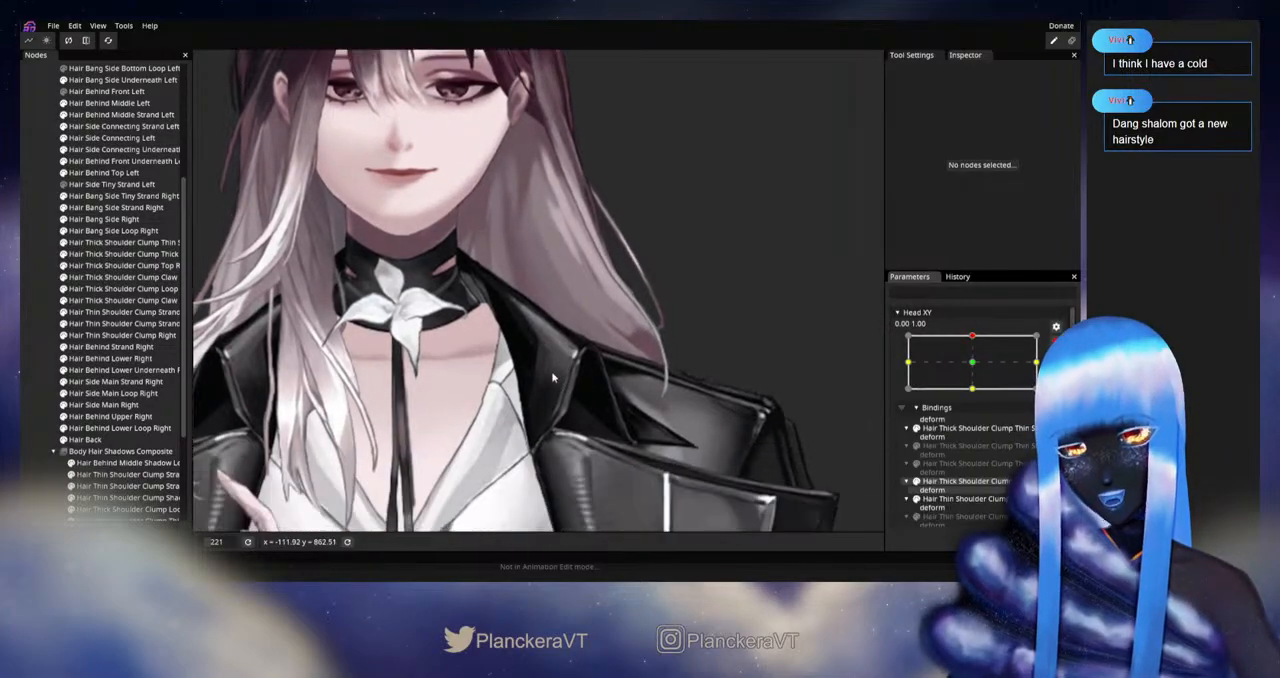
left_click(110, 440)
scroll(590, 311, "up", 2)
scroll(590, 311, "up", 4)
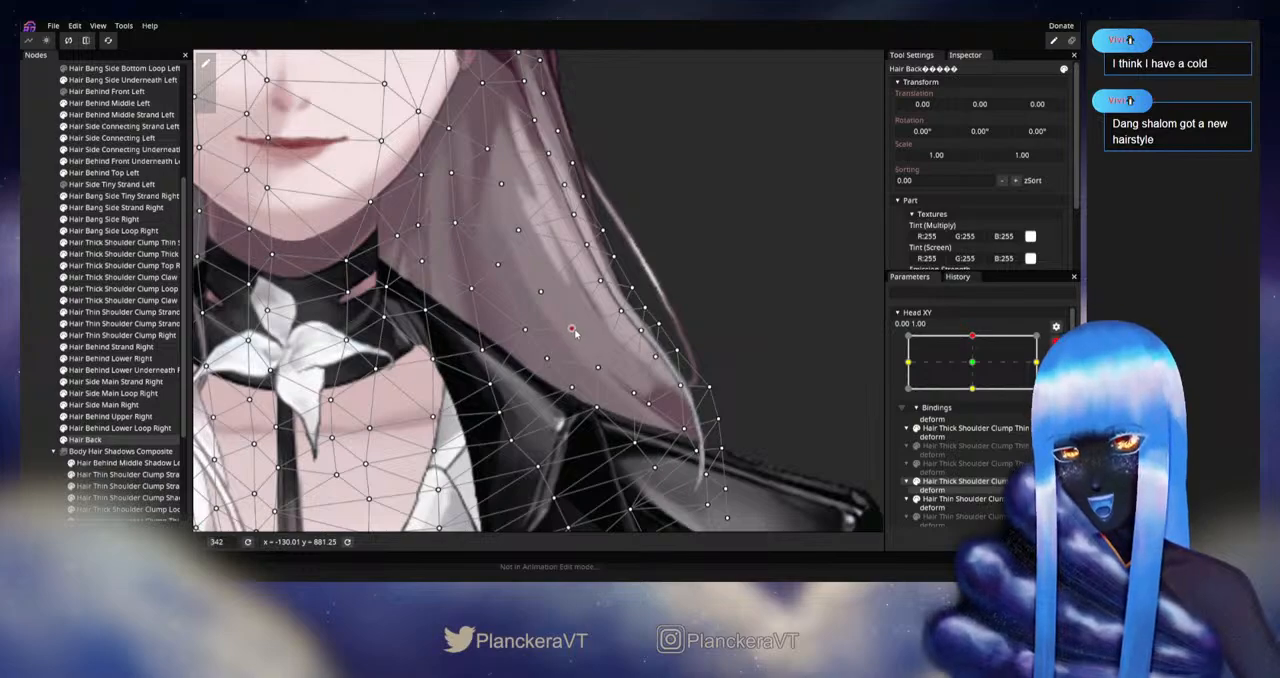
left_click(573, 329)
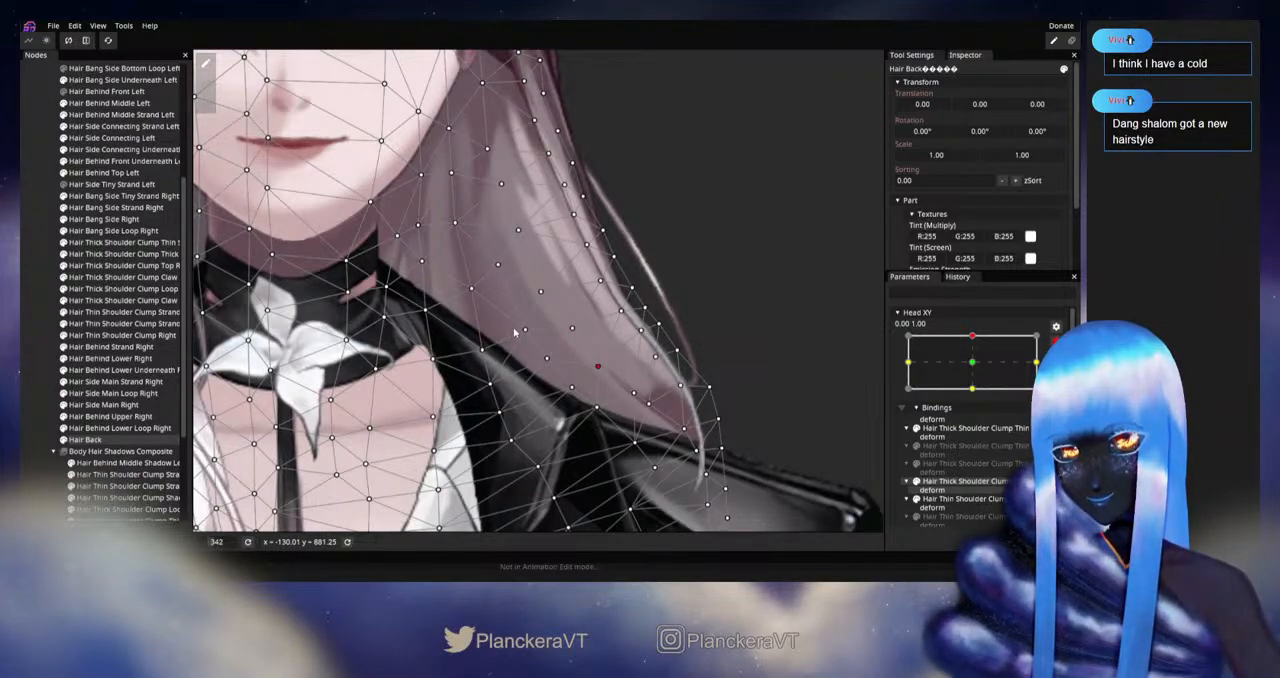
left_click_drag(544, 299, 552, 291)
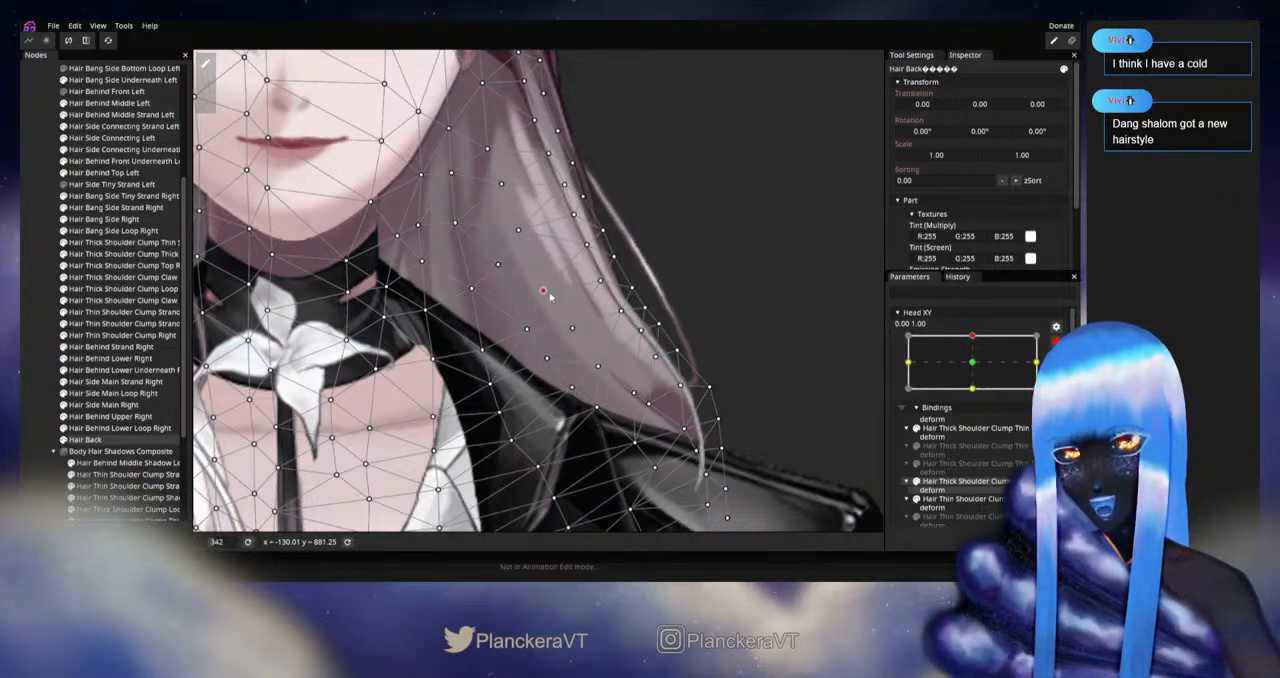
left_click(48, 346)
Step: Move Head XY around the upward pose while disarmed to examine the left hair from ear to shoulder
scroll(590, 364, "down", 2)
scroll(610, 364, "down", 3)
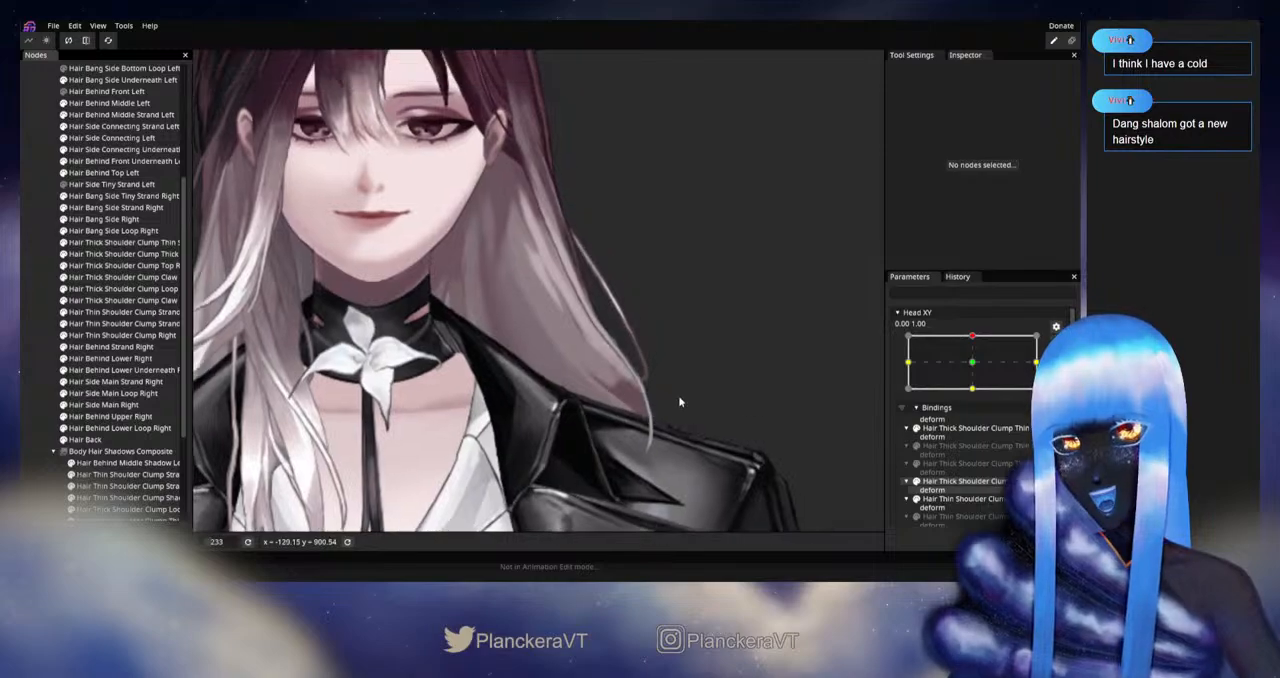
scroll(1040, 355, "up", 1)
mouse_move(976, 368)
left_mouse_down()
mouse_move(977, 395)
mouse_move(978, 368)
left_mouse_up()
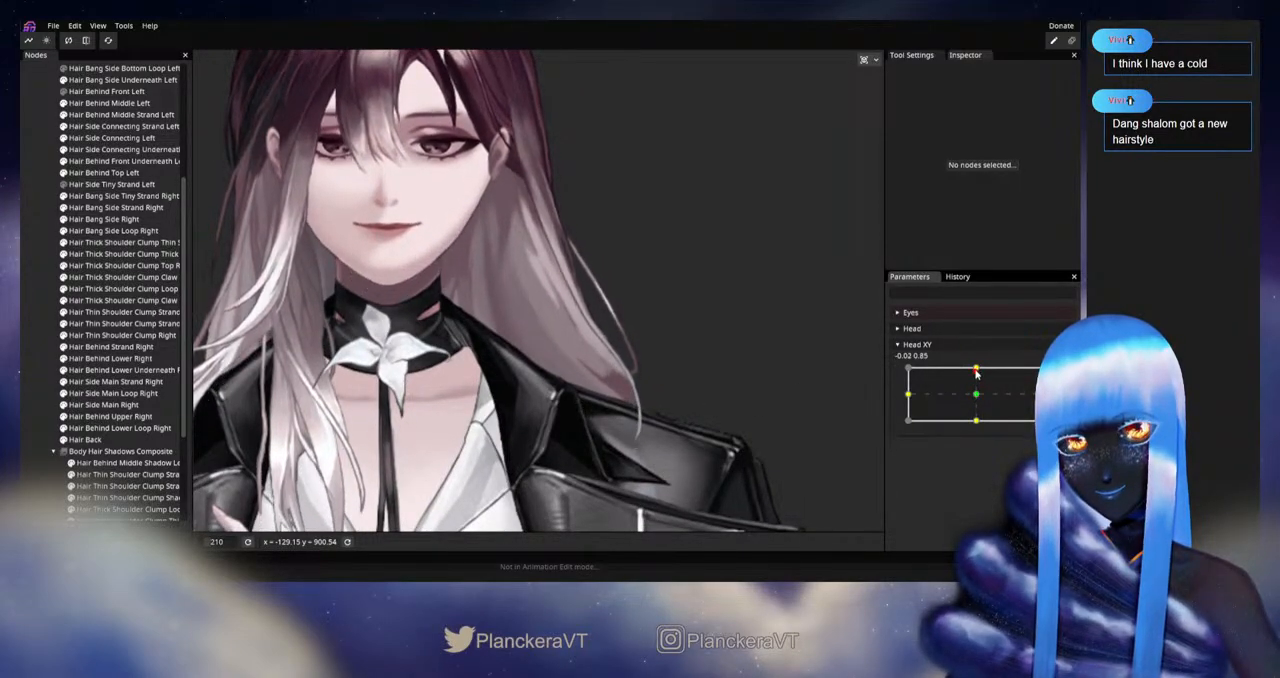
Step: At Head XY 0.00, 1.00, adjust the Hair Back vertices in the middle of the left hair beside the neck, then deselect it
scroll(557, 322, "up", 3)
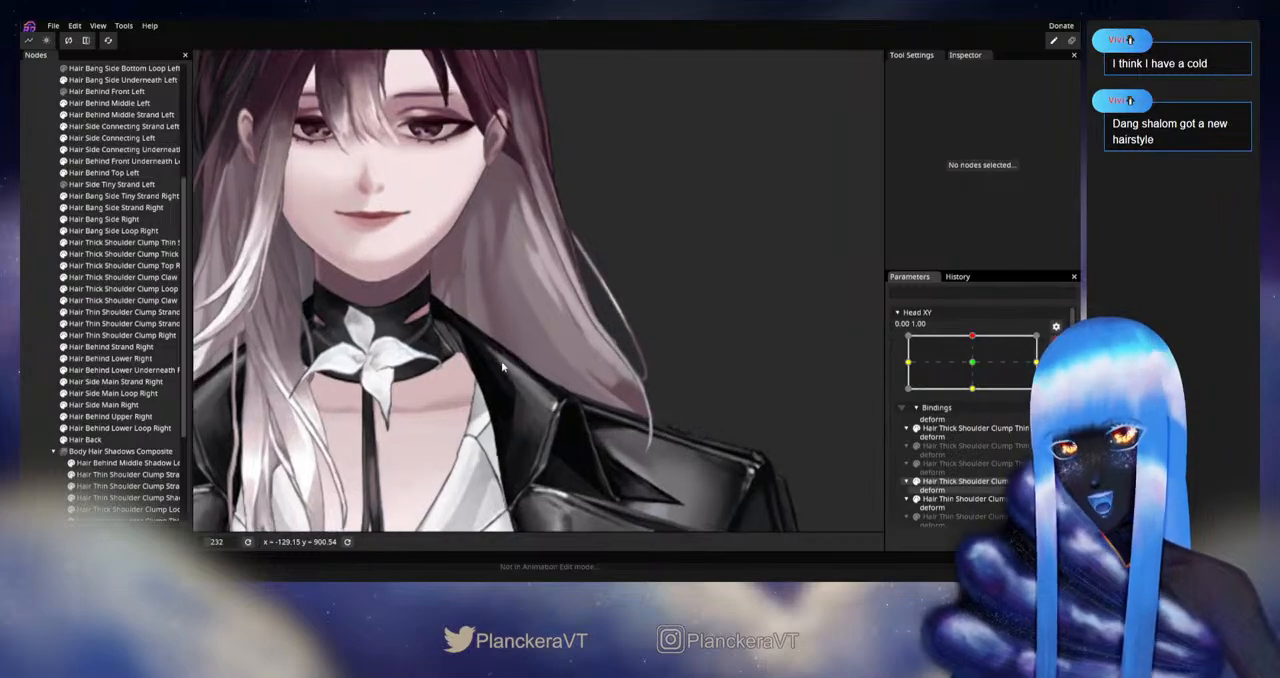
left_click(557, 322)
scroll(557, 322, "up", 1)
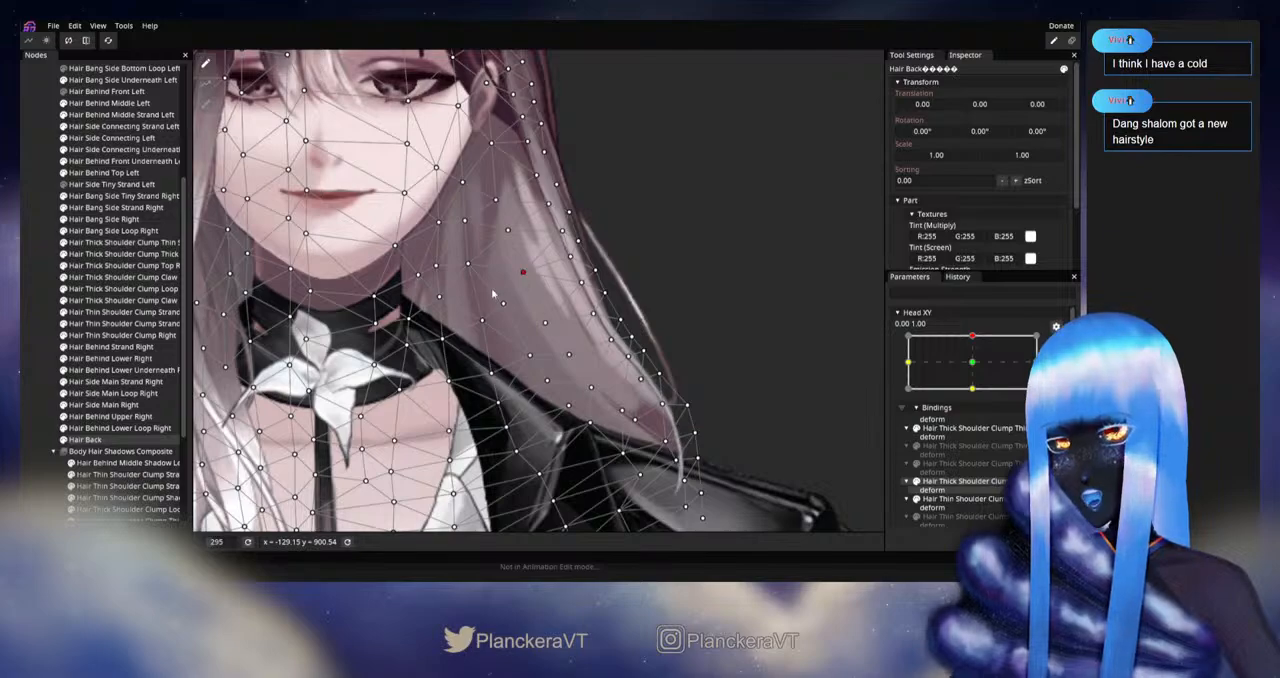
left_click(41, 344)
Step: Disarm Head XY and replay the upward tilt to examine the hair beside the neck
scroll(706, 353, "down", 4)
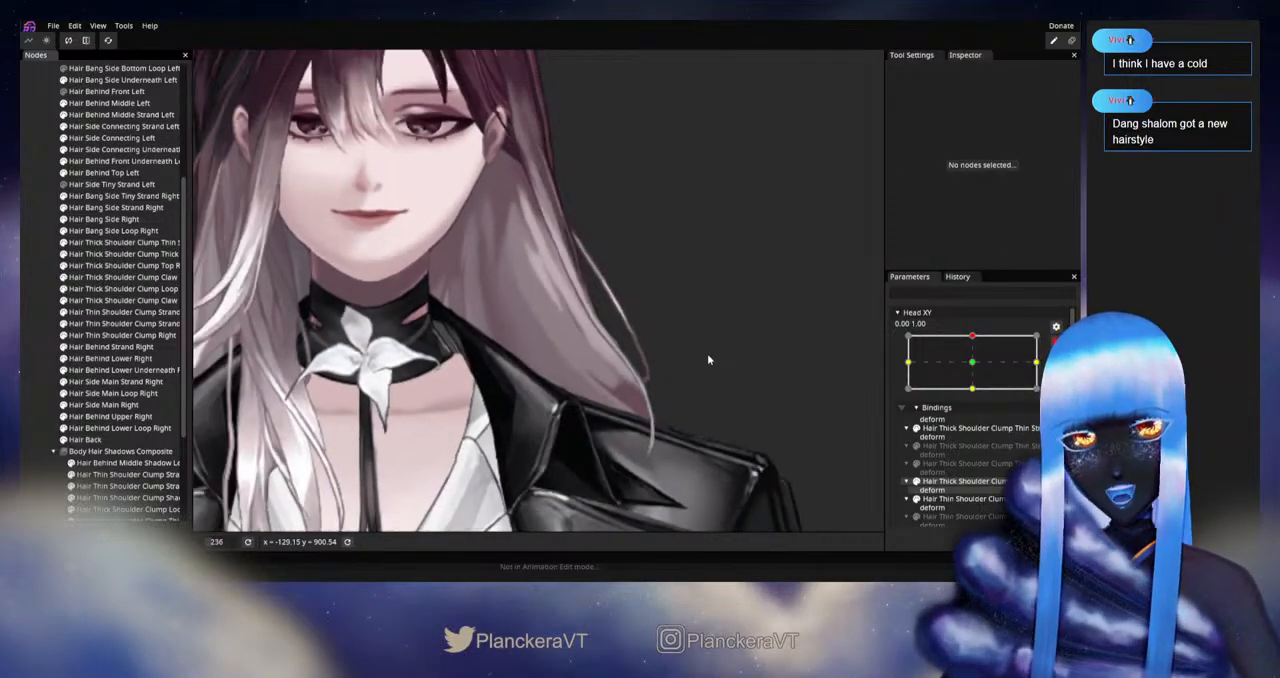
left_click_drag(702, 359, 706, 408)
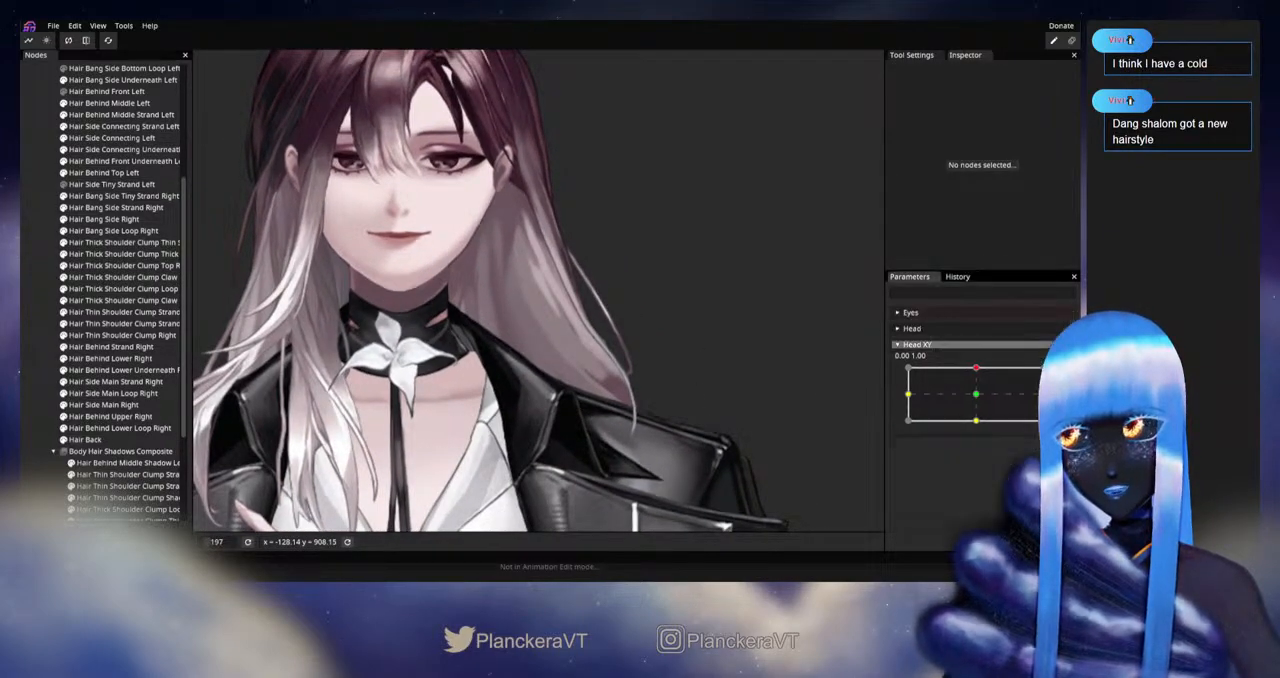
mouse_move(975, 368)
left_mouse_down()
mouse_move(978, 394)
mouse_move(980, 367)
left_mouse_up()
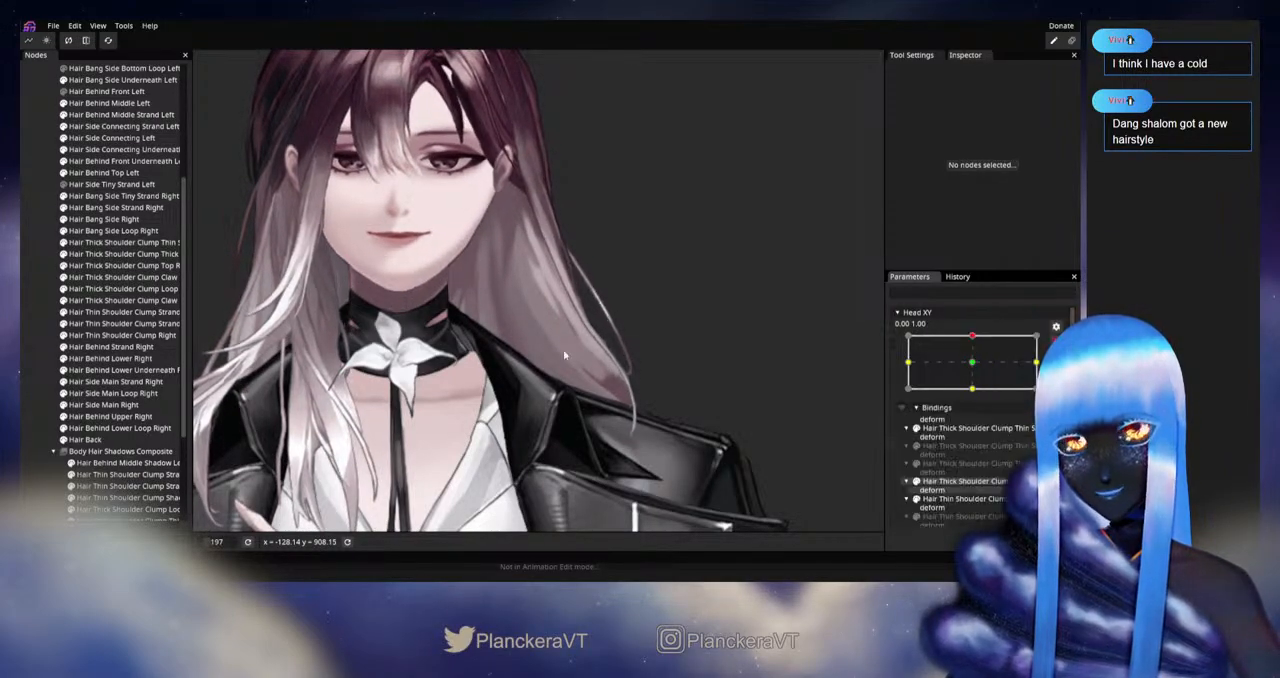
Step: Reselect Hair Back at Head XY 0.00, 1.00, refine its central vertex in the left hair above the collar, and deselect it
left_click(85, 439)
scroll(450, 325, "up", 2)
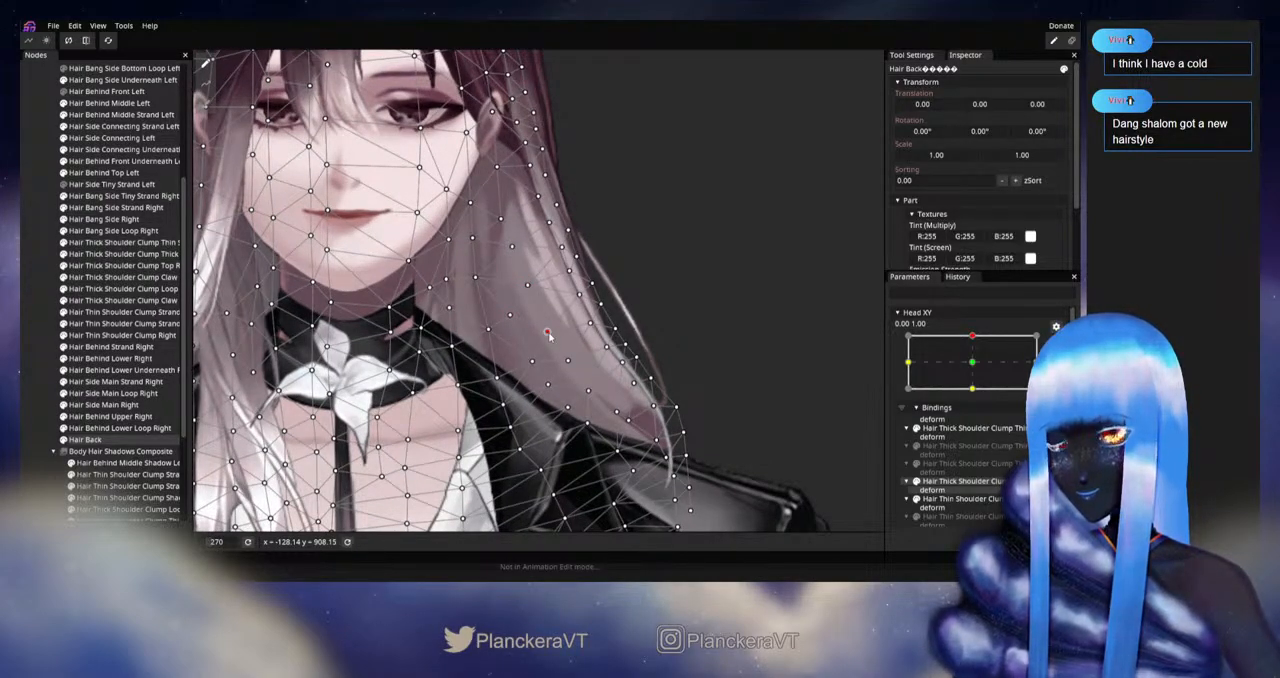
left_click(50, 329)
Step: Disarm Head XY and replay the upward movement to examine the whole hairstyle from crown to shoulders
scroll(701, 387, "down", 3)
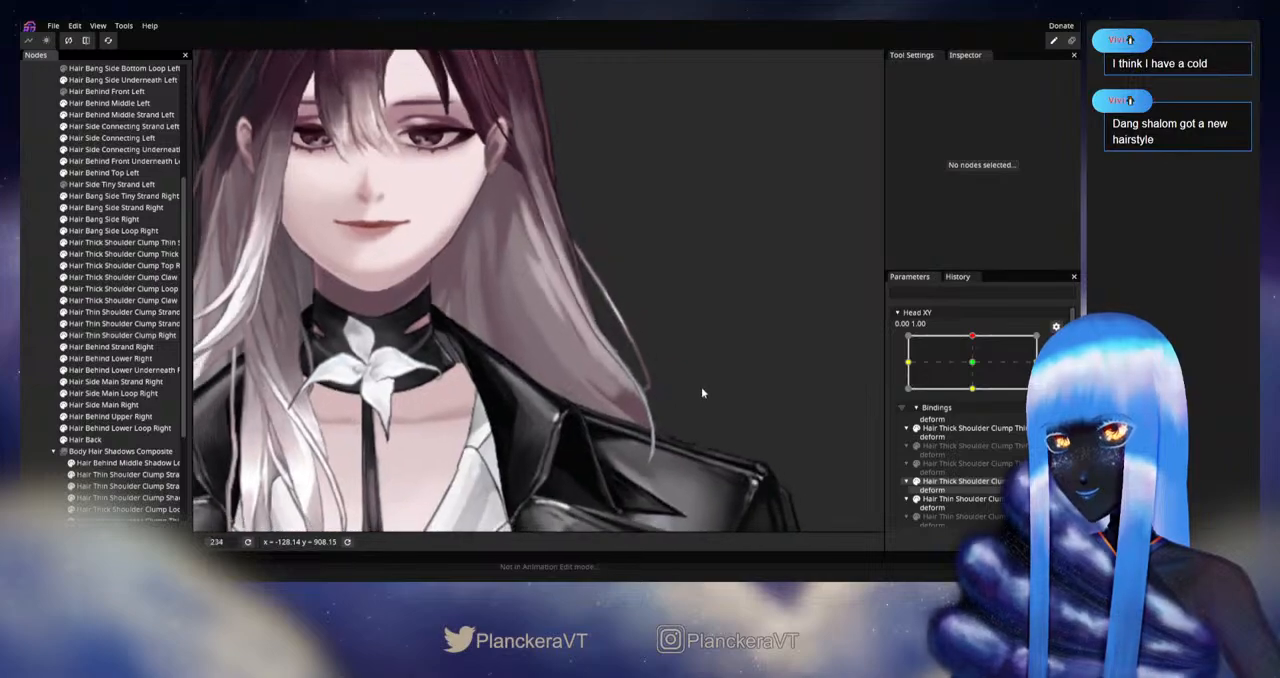
scroll(810, 393, "down", 1)
left_click(1056, 342)
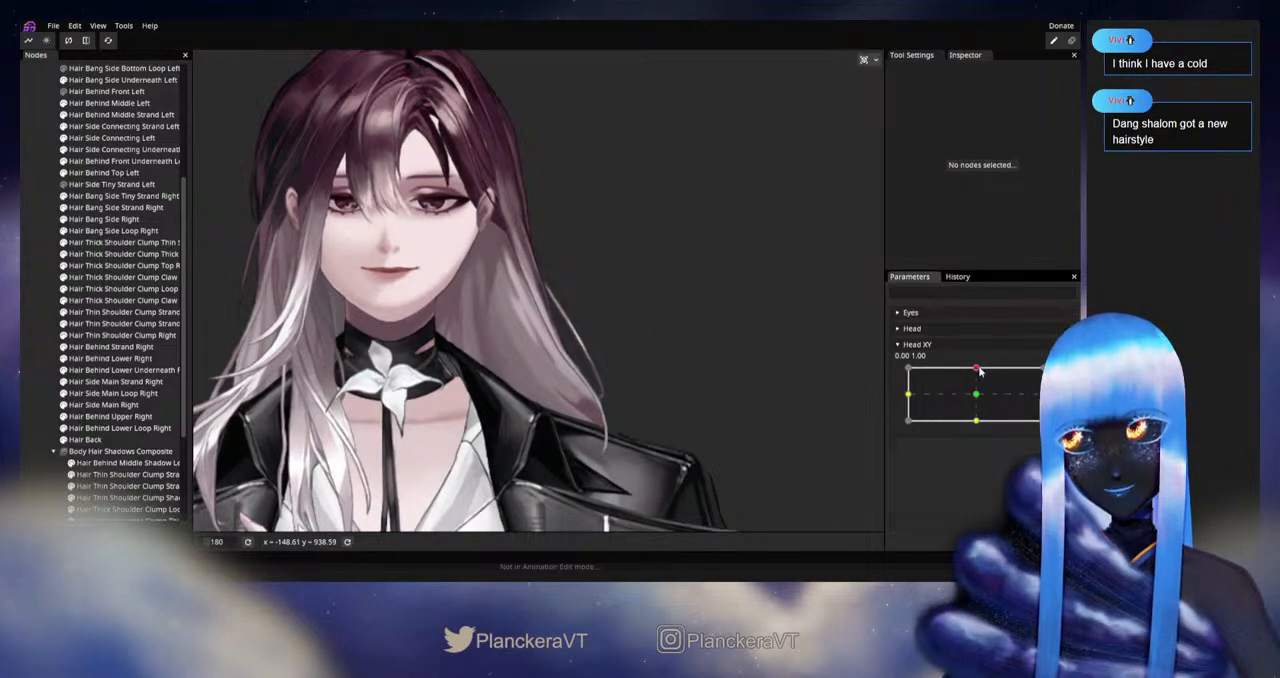
mouse_move(979, 370)
left_mouse_down()
mouse_move(975, 397)
mouse_move(977, 368)
left_mouse_up()
Step: Rearm Head XY at 0.00, 1.00, adjust the inner Hair Back vertex in the lower hair near the left shoulder, and deselect the mesh
left_click(1056, 376)
left_click_drag(620, 385, 646, 315)
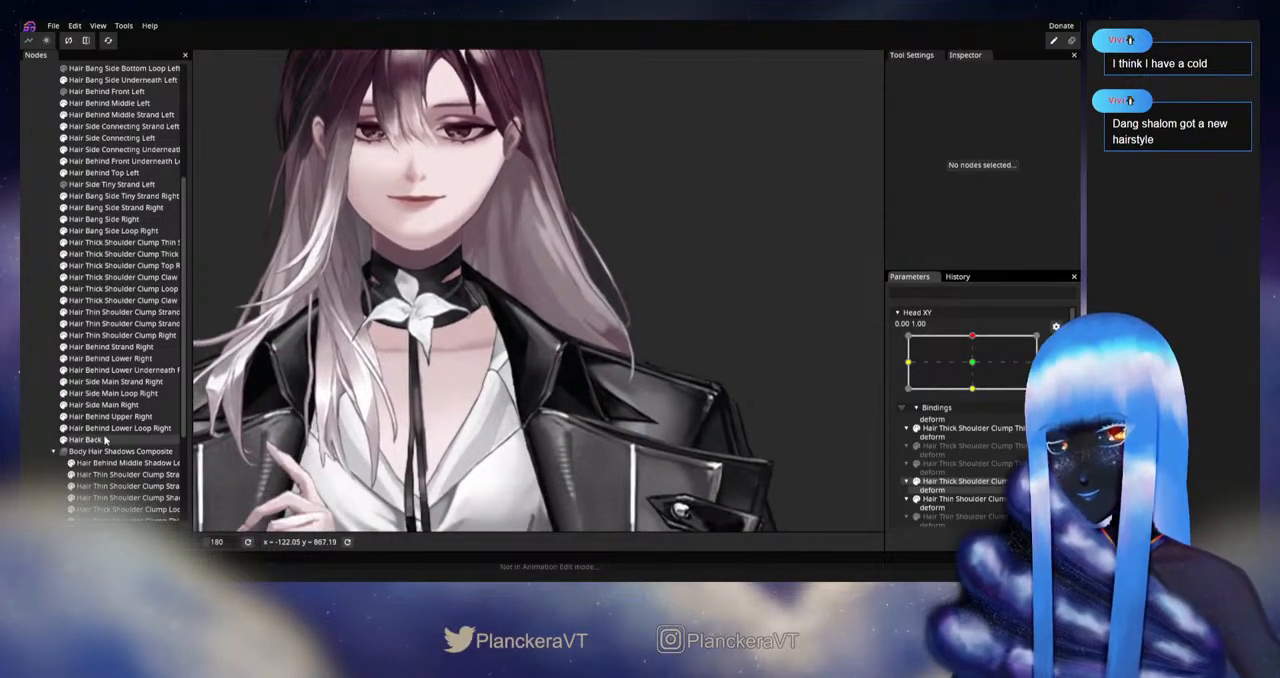
left_click(98, 440)
scroll(563, 353, "up", 3)
scroll(563, 353, "up", 3)
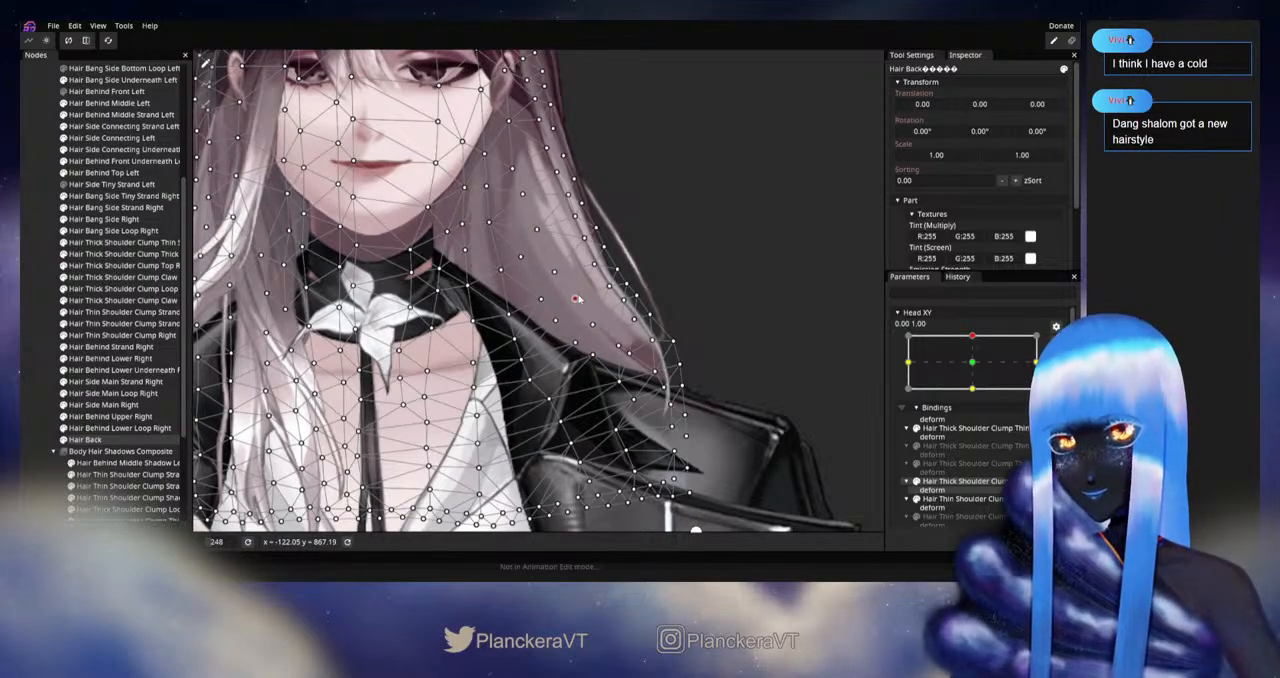
left_click(33, 332)
Step: Disarm Head XY and repeatedly replay the upward movement, examining the left hair closely from ear to collar
scroll(632, 392, "down", 2)
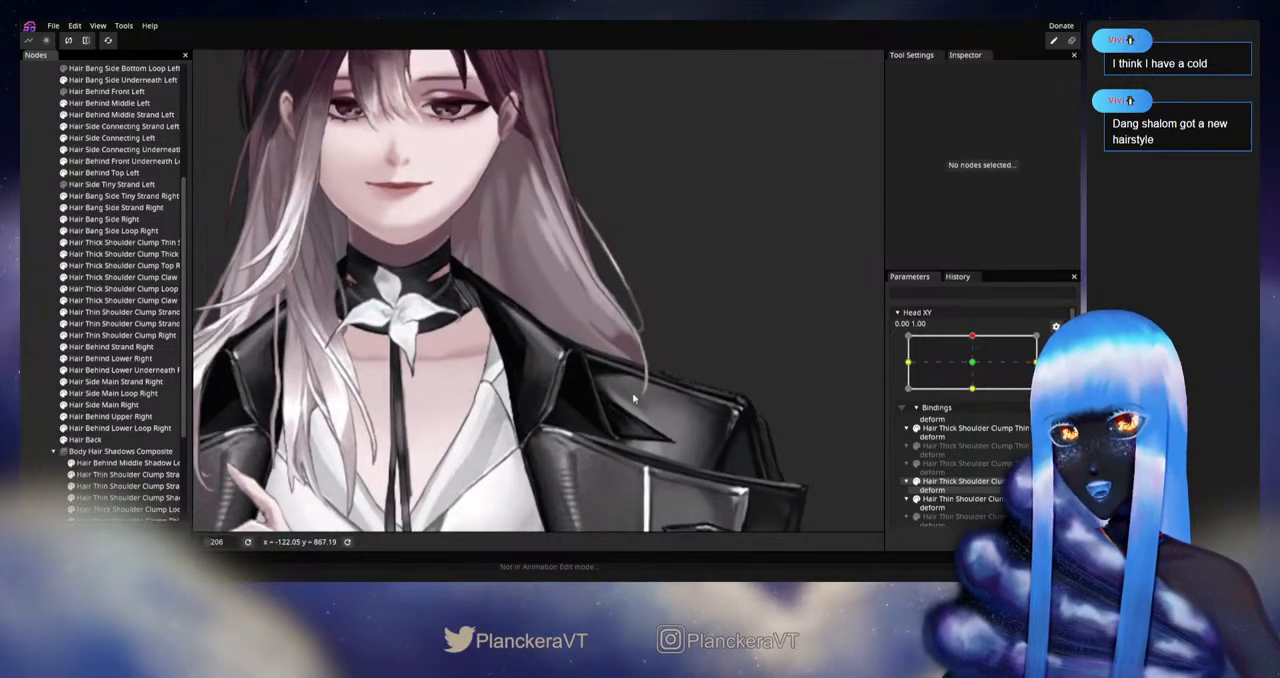
left_click_drag(703, 387, 704, 431)
left_click(1056, 342)
mouse_move(977, 369)
left_mouse_down()
mouse_move(977, 399)
mouse_move(975, 367)
left_mouse_up()
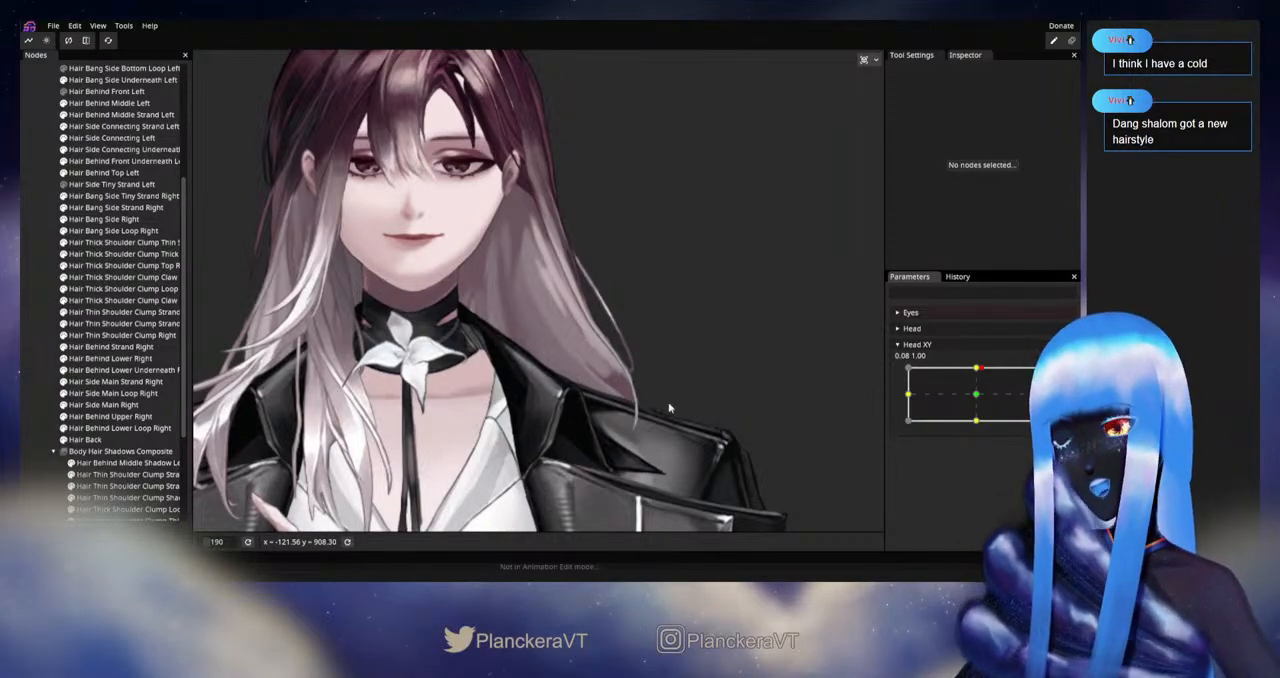
scroll(510, 383, "up", 5)
left_click_drag(543, 370, 527, 431)
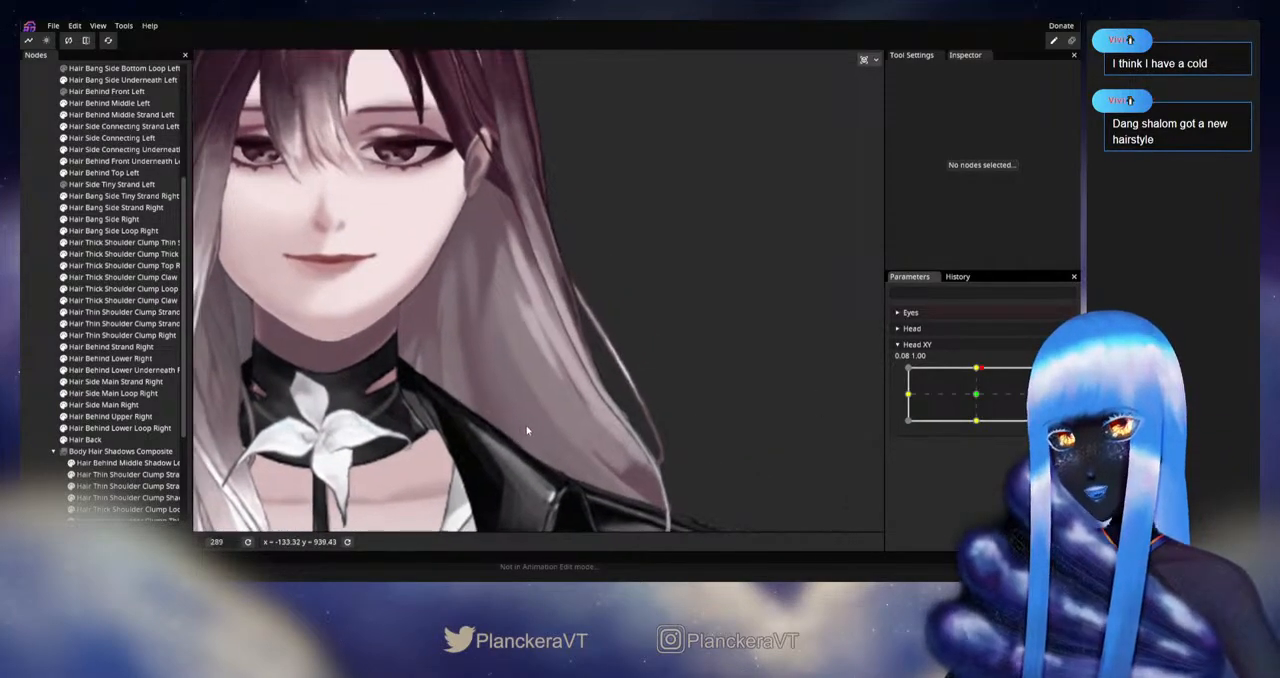
mouse_move(977, 369)
left_mouse_down()
mouse_move(978, 398)
mouse_move(982, 371)
left_mouse_up()
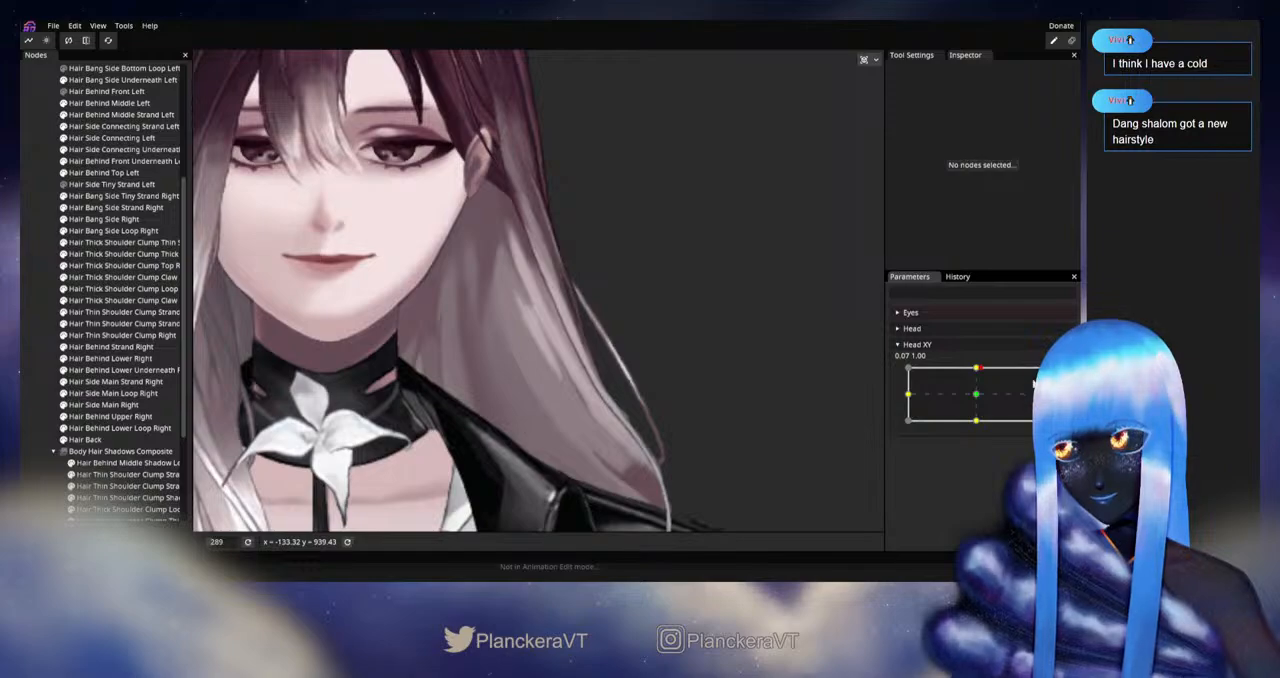
Step: Reselect Hair Back, rearm Head XY at 0.00, 1.00 and refine the inner vertex in the left hair beside the chin
left_click(85, 439)
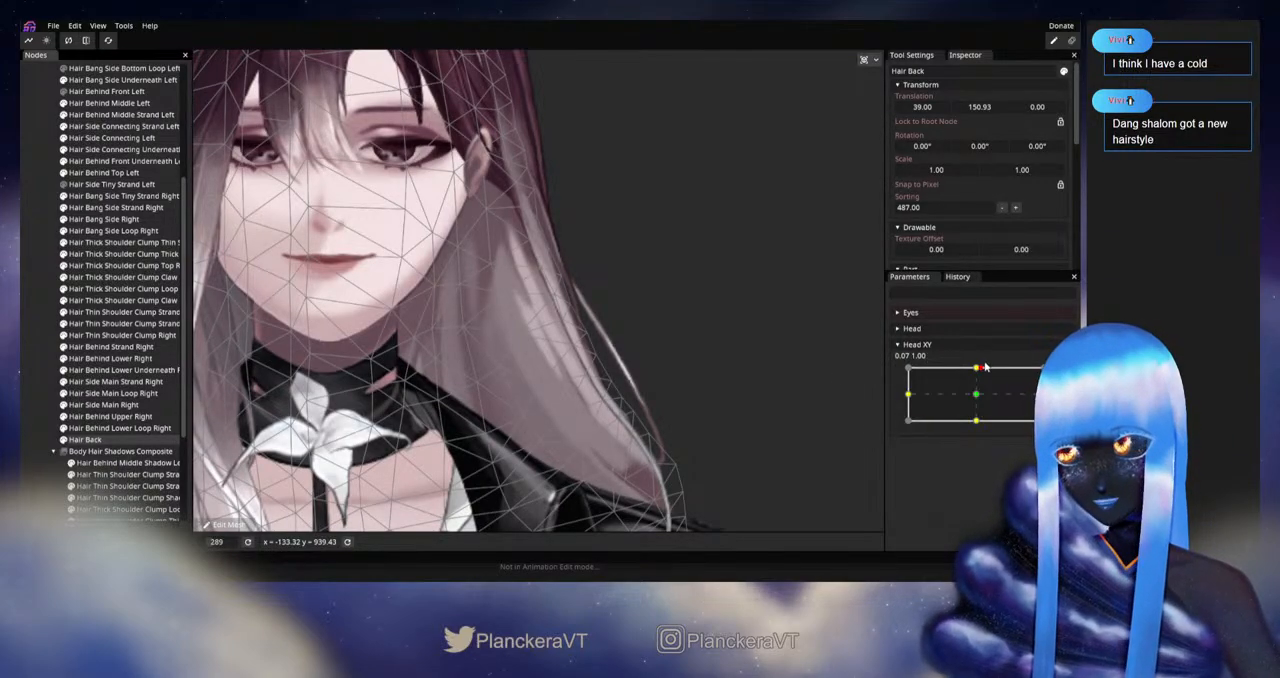
mouse_move(984, 367)
left_mouse_down()
mouse_move(980, 396)
mouse_move(981, 363)
left_mouse_up()
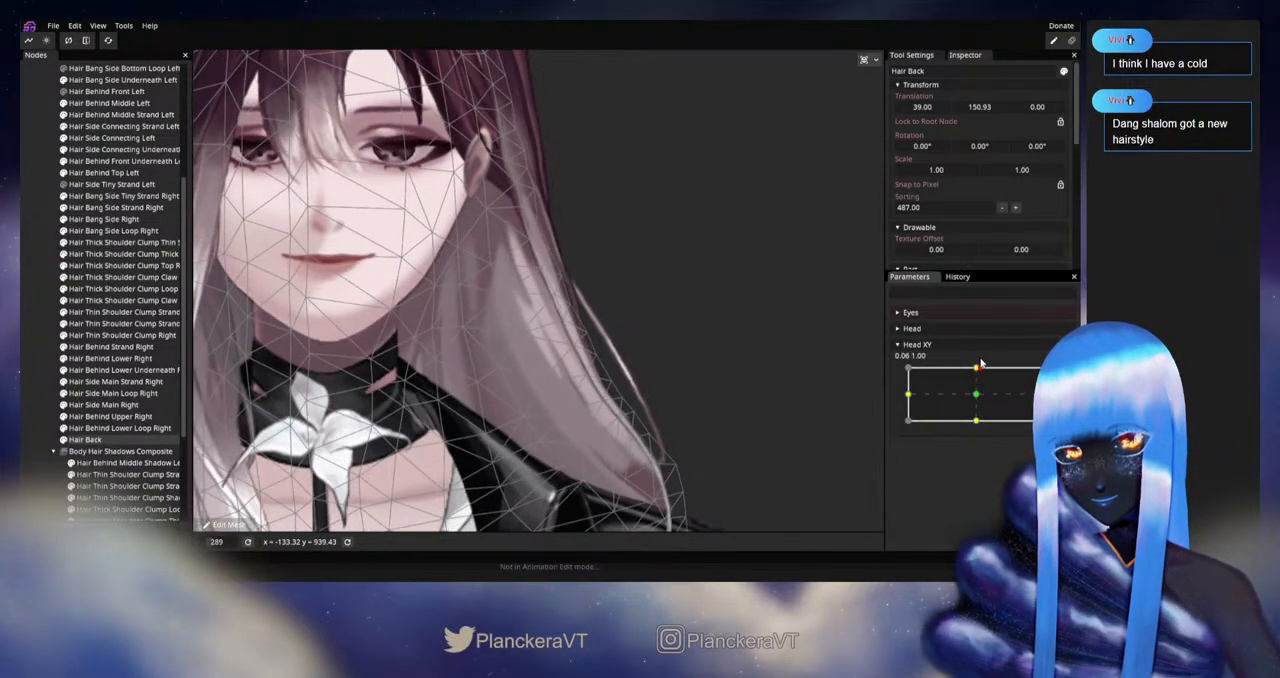
left_click(1056, 373)
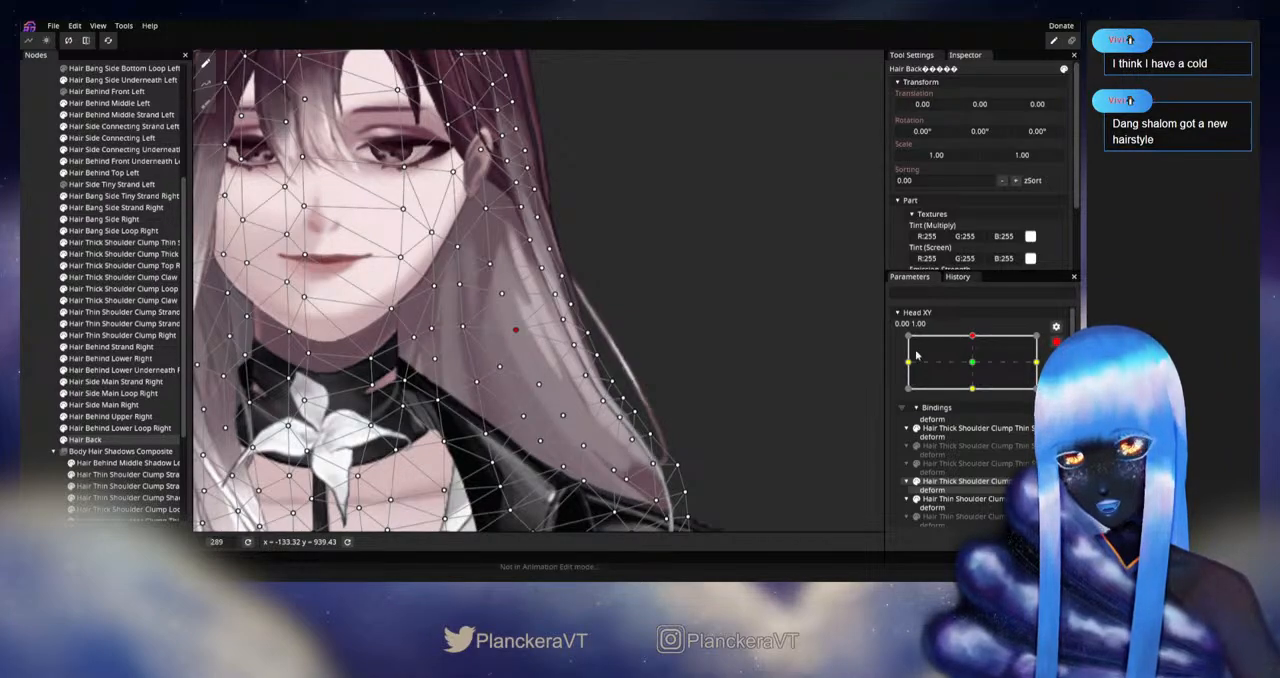
Step: Alternate Head XY between armed and disarmed, replaying the upward movement with the Hair Back mesh shown to examine its left side
left_click(1056, 341)
mouse_move(977, 367)
left_mouse_down()
mouse_move(981, 397)
mouse_move(977, 366)
left_mouse_up()
left_click(1056, 373)
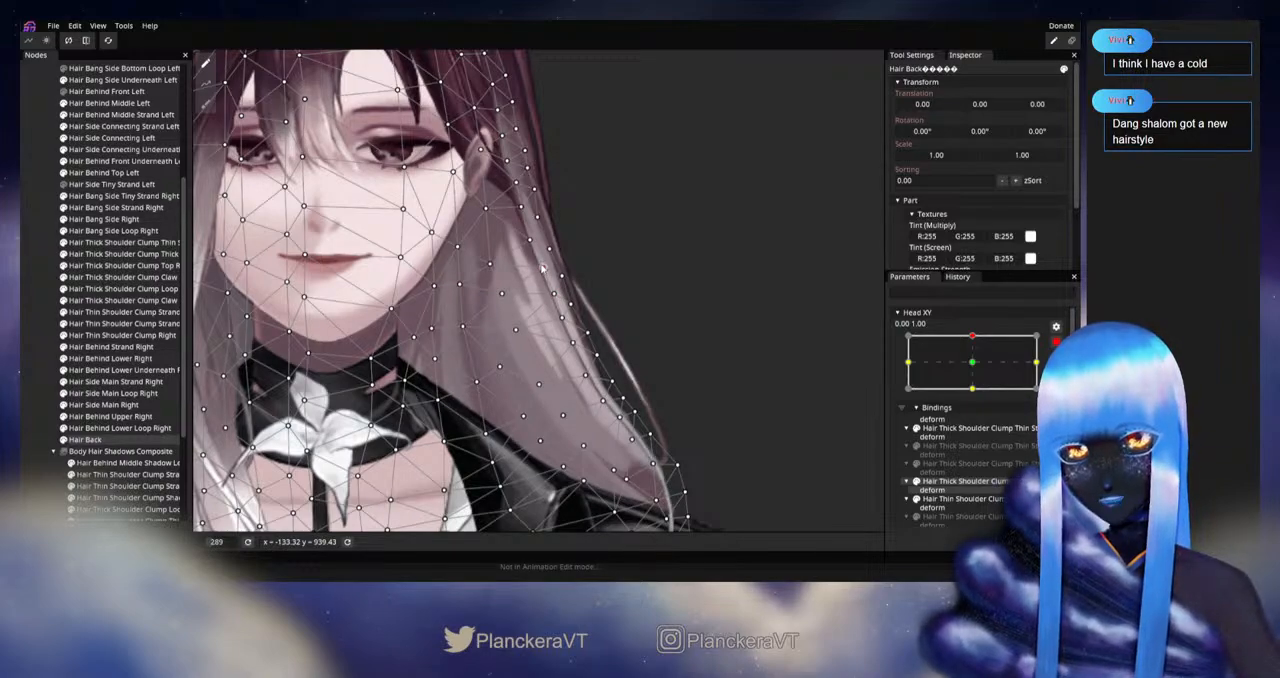
left_click(1056, 341)
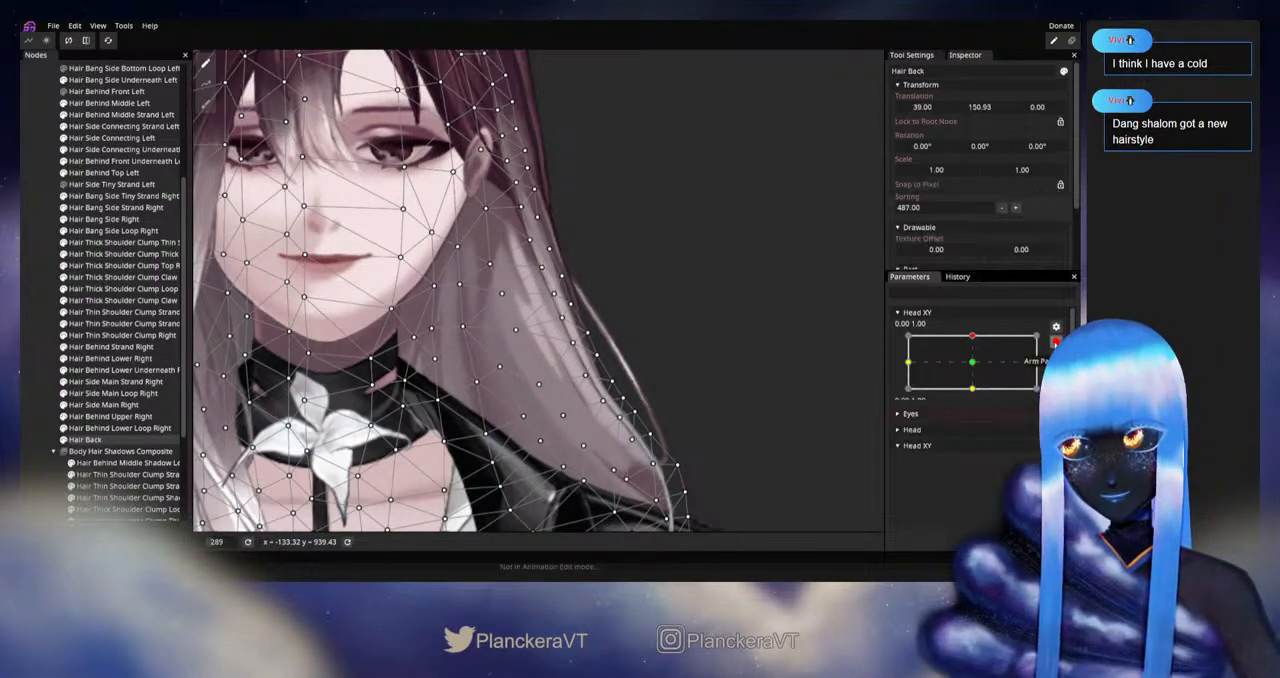
left_click_drag(980, 367, 978, 397)
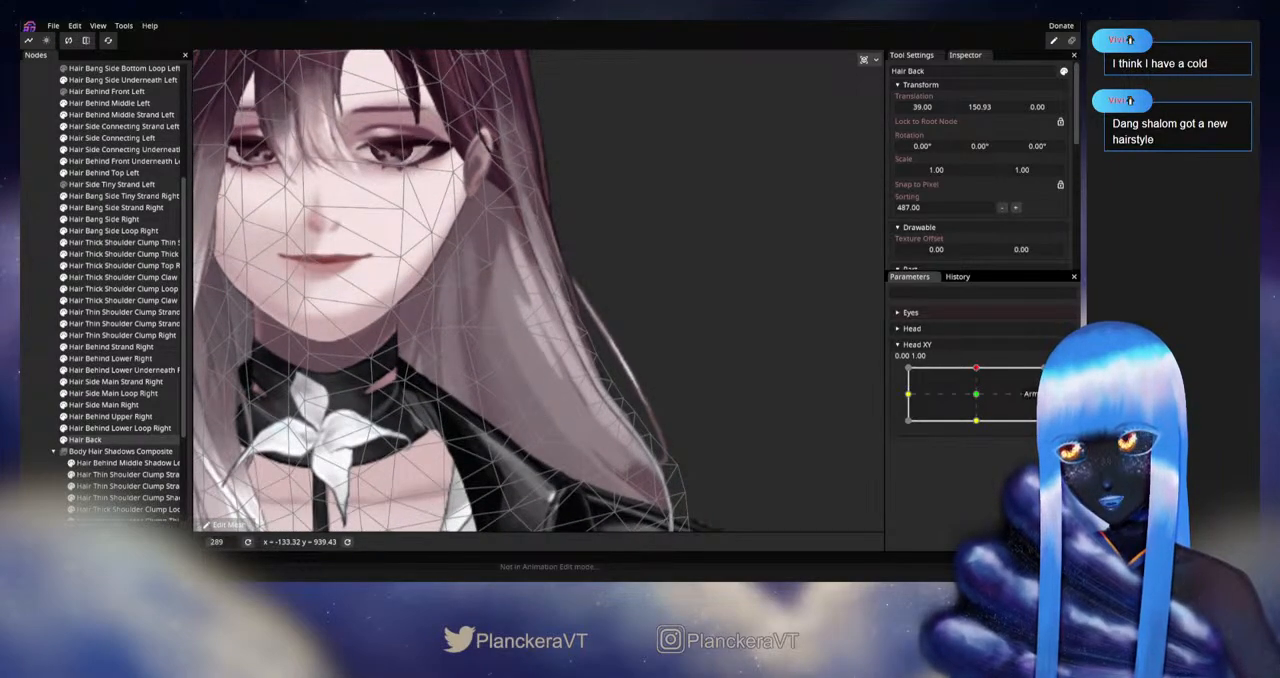
Step: Refine the Hair Back vertex beside the left jaw with Head XY armed at 0.00, 1.00, and replay the head movement unarmed
left_click(1056, 373)
left_click(531, 242)
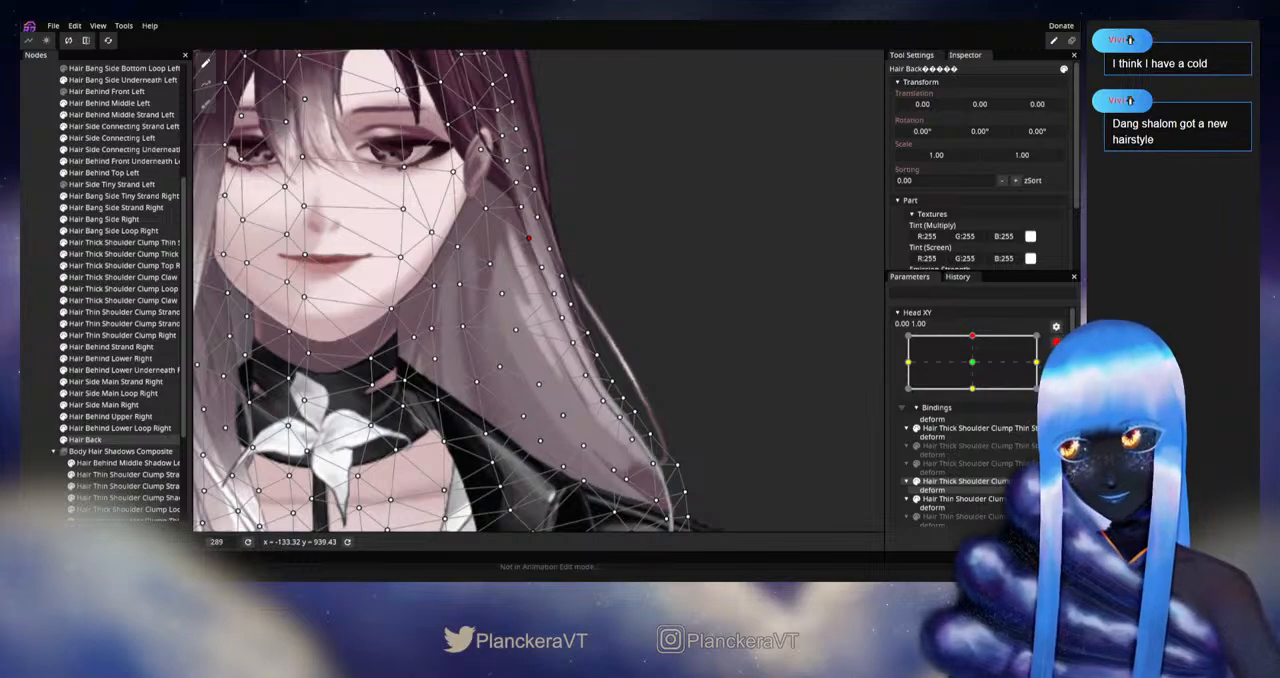
left_click(1056, 341)
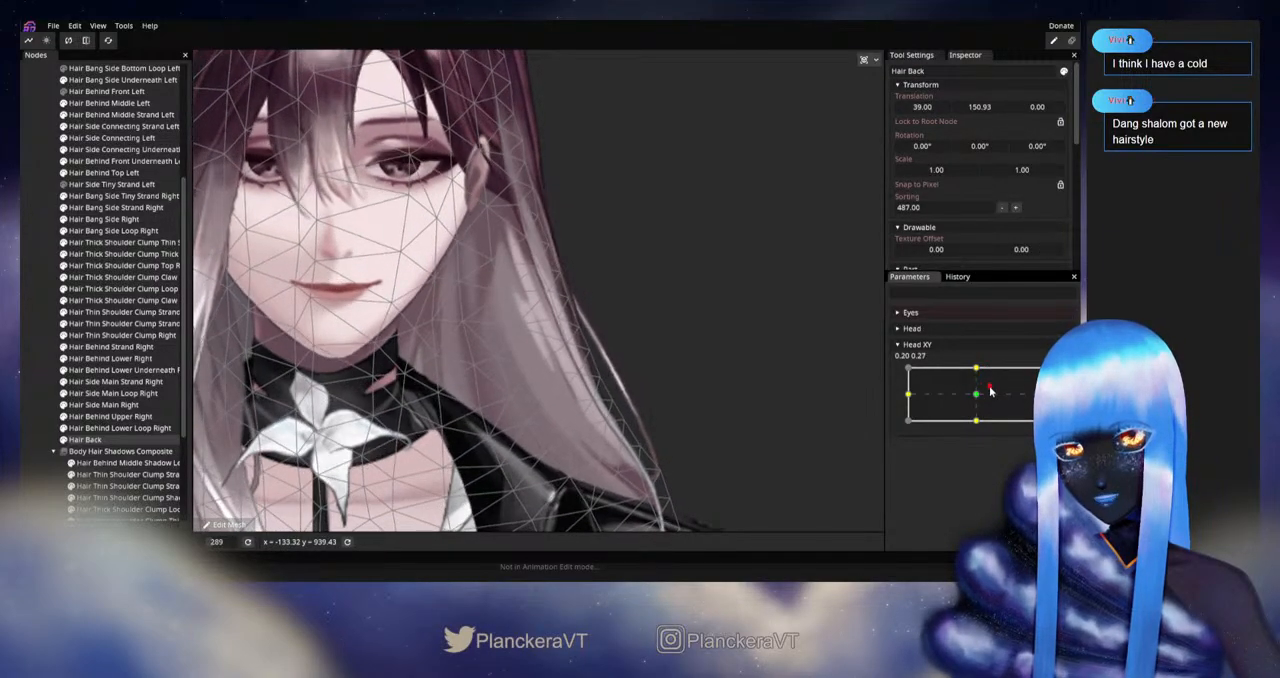
mouse_move(990, 391)
left_mouse_down()
mouse_move(975, 392)
mouse_move(986, 368)
mouse_move(977, 398)
left_mouse_up()
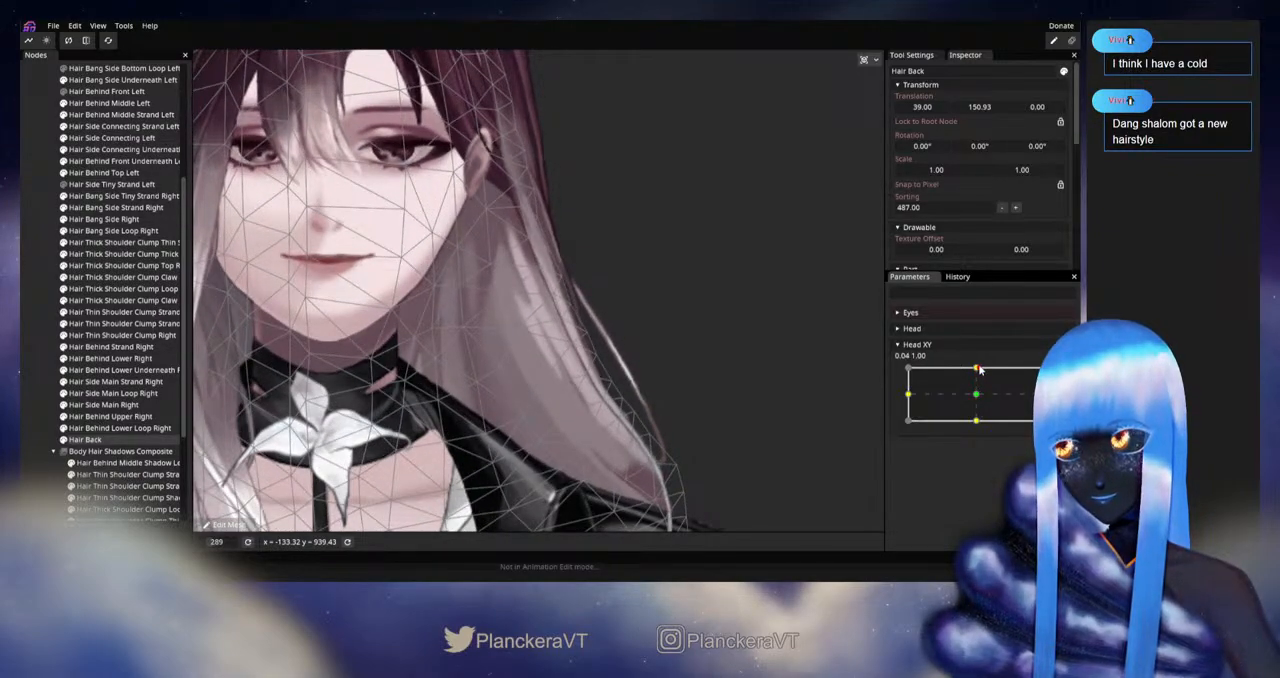
Step: Rearm Head XY at 0.00, 1.00, refine the Hair Back vertex in the left hair at chin height, and replay the movement unarmed
left_click(1030, 387)
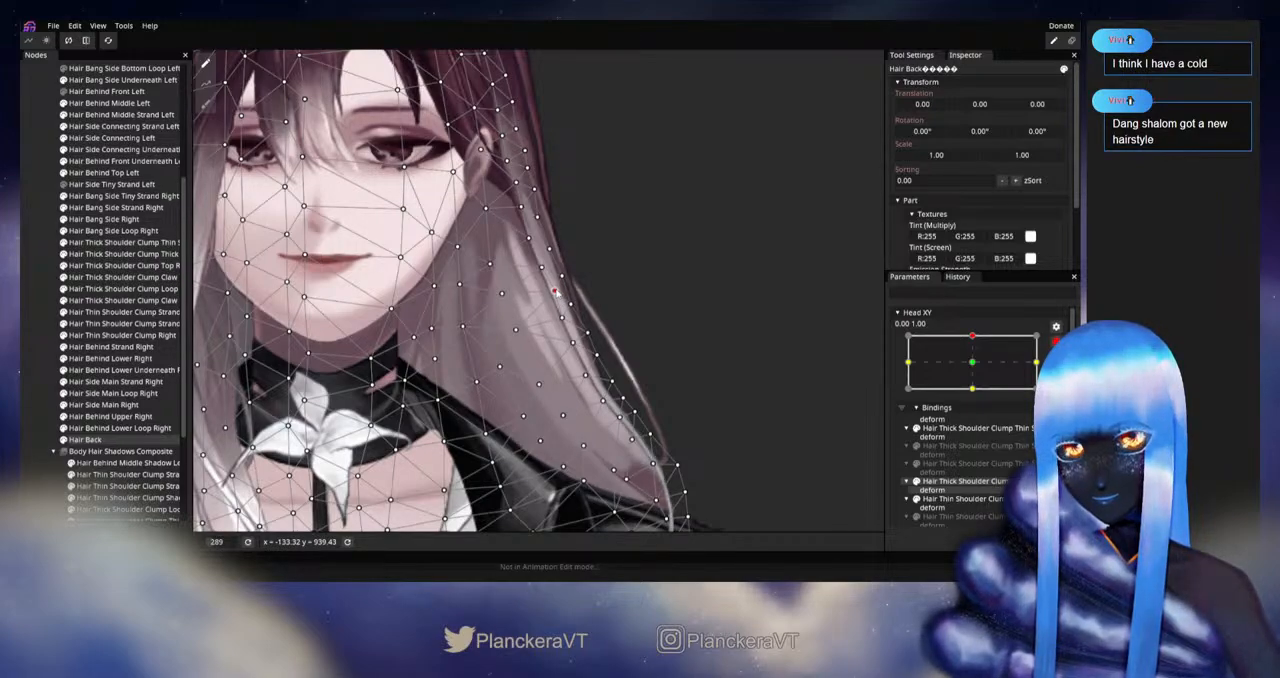
left_click(1055, 342)
mouse_move(977, 369)
left_mouse_down()
mouse_move(976, 396)
mouse_move(977, 368)
left_mouse_up()
Step: Raise the inner Hair Back vertex in the left hair beside the collar at Head XY 0.00, 1.00, and check the movement unarmed
left_click(1056, 373)
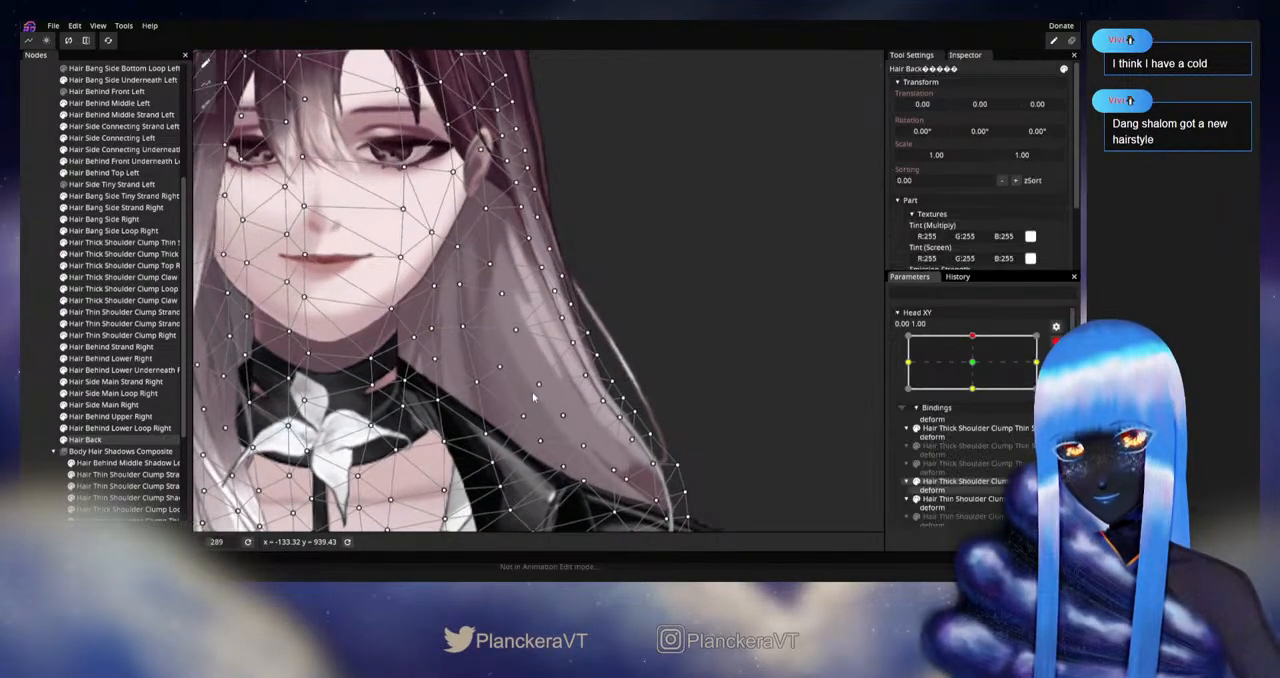
left_click_drag(534, 395, 531, 373)
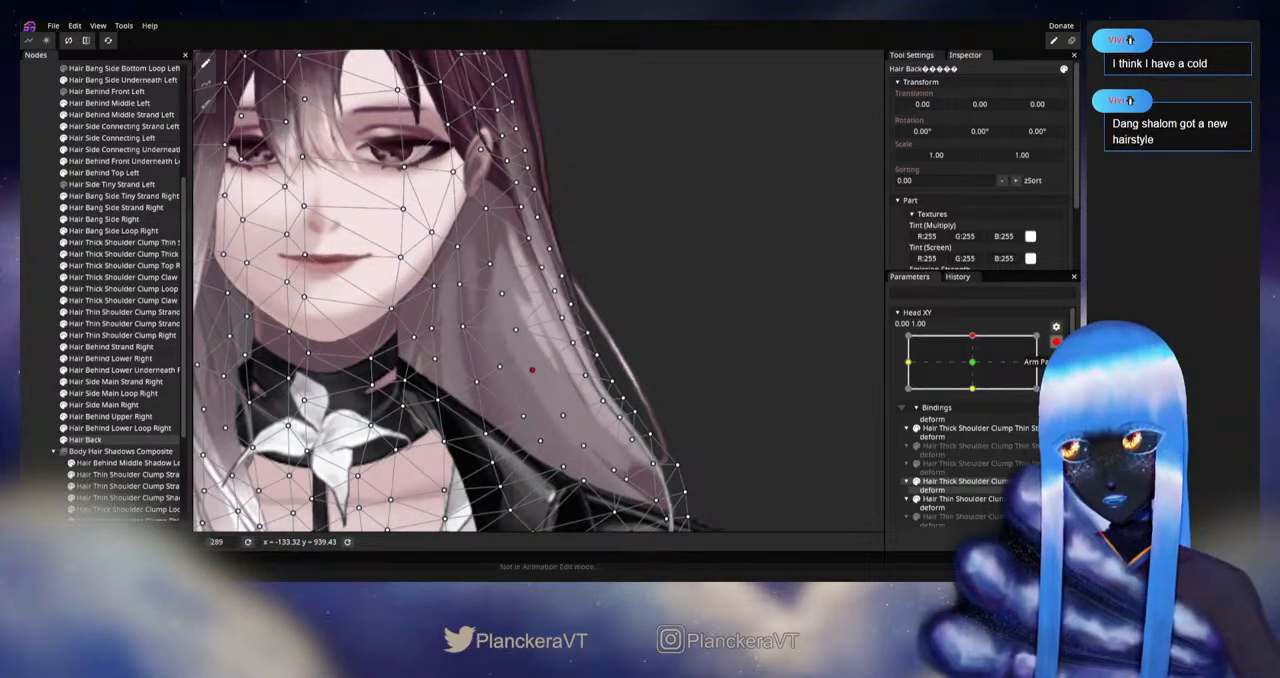
left_click(1056, 342)
mouse_move(977, 367)
left_mouse_down()
mouse_move(977, 394)
mouse_move(984, 368)
left_mouse_up()
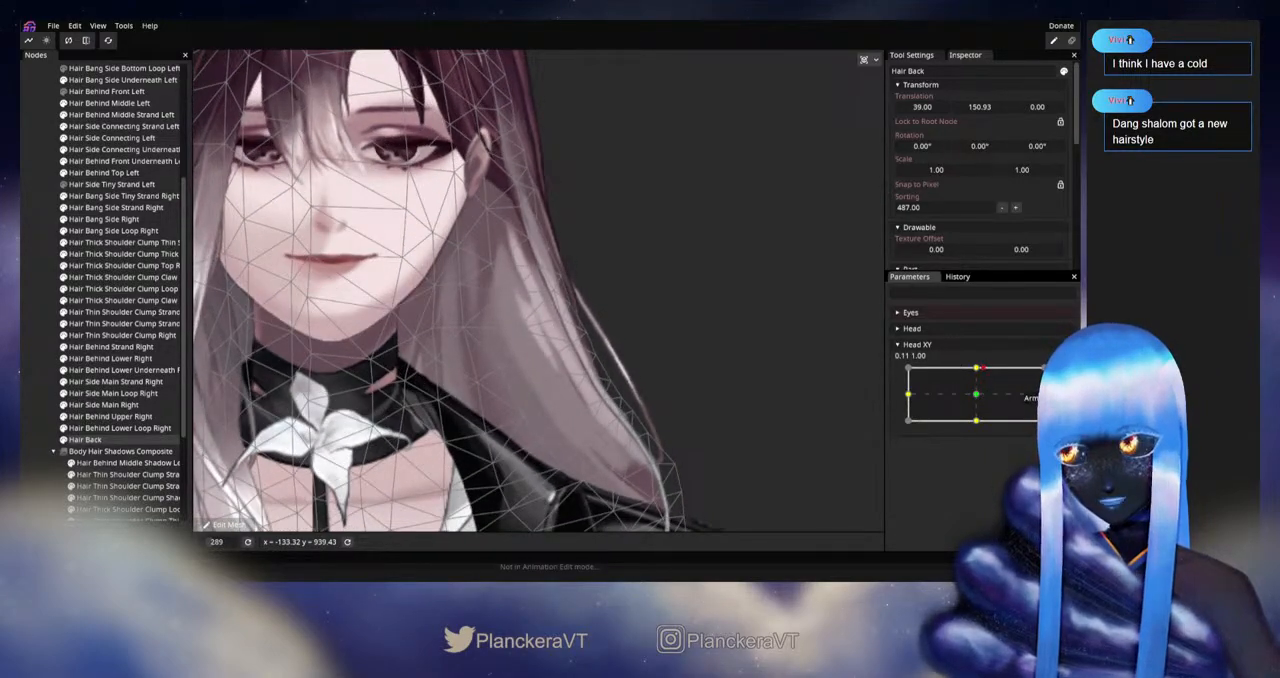
Step: Shift the inner Hair Back vertex above the left shoulder up and toward the neck at Head XY 0.00, 1.00, and replay the movement
left_click(1056, 374)
left_click_drag(559, 418, 551, 403)
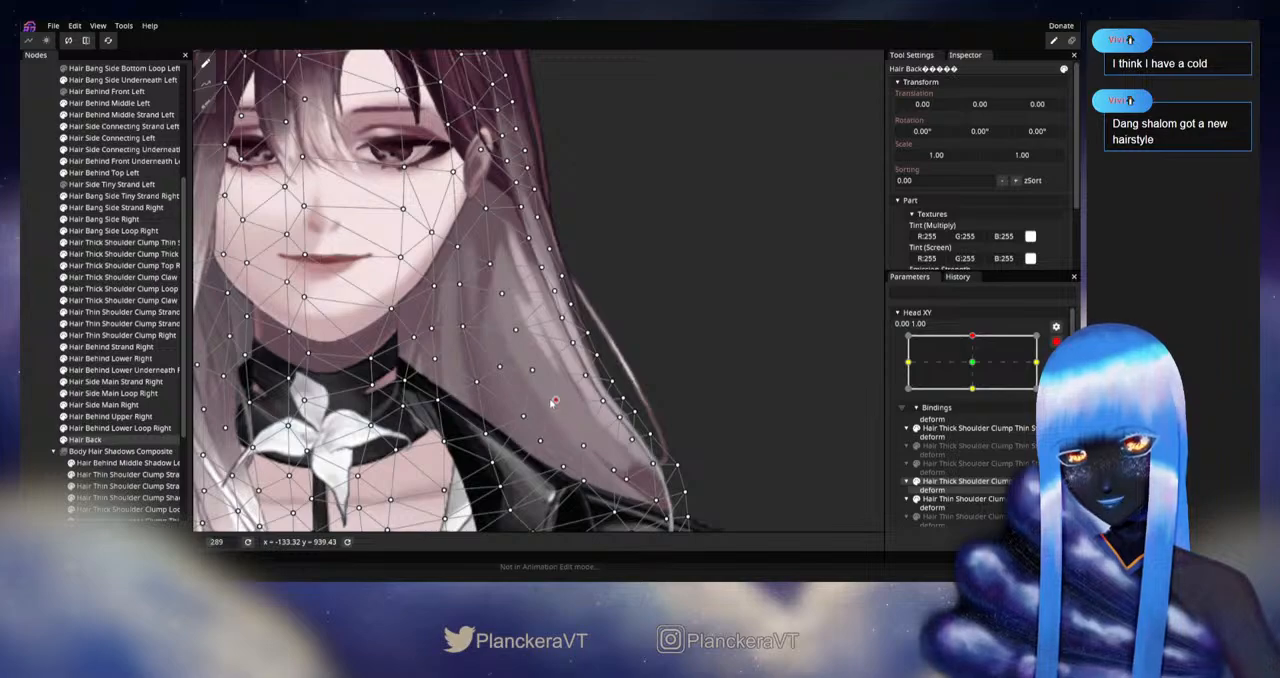
left_click(1056, 344)
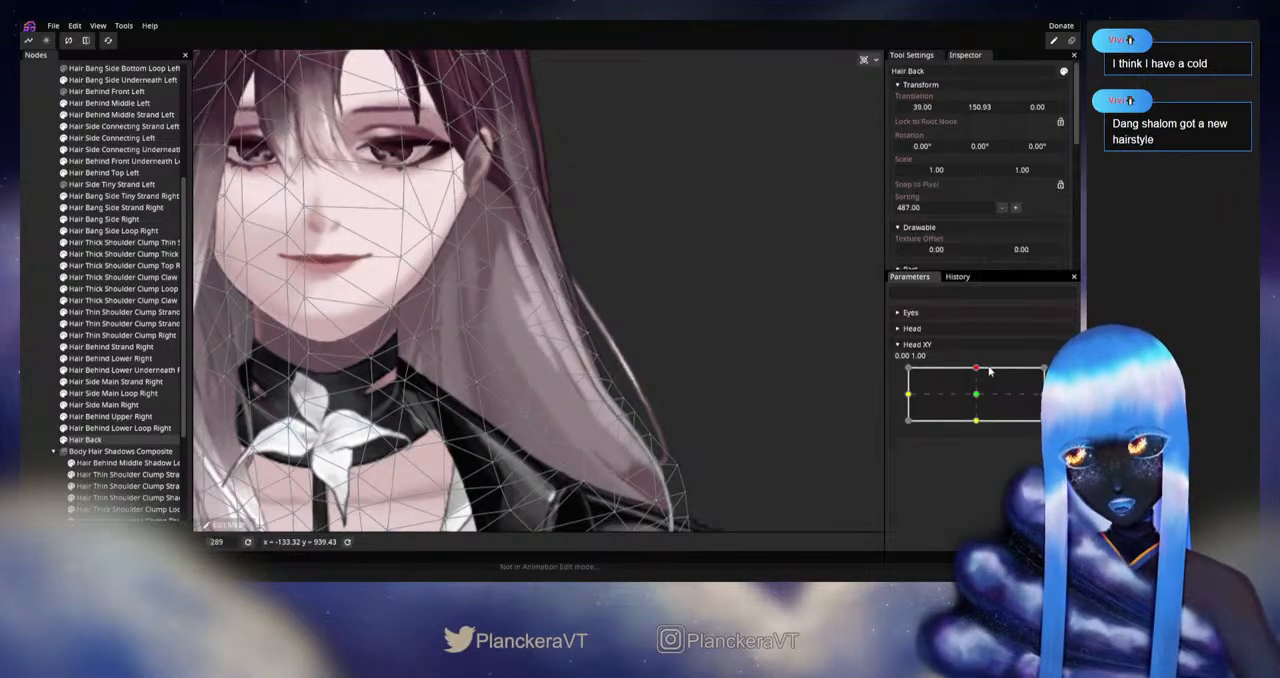
mouse_move(977, 368)
left_mouse_down()
mouse_move(968, 394)
mouse_move(978, 368)
left_mouse_up()
Step: Refine the inner and outer-edge Hair Back vertices just above the left shoulder at Head XY 0.00, 1.00, and replay the movement
left_click(1063, 374)
left_click_drag(587, 446, 582, 438)
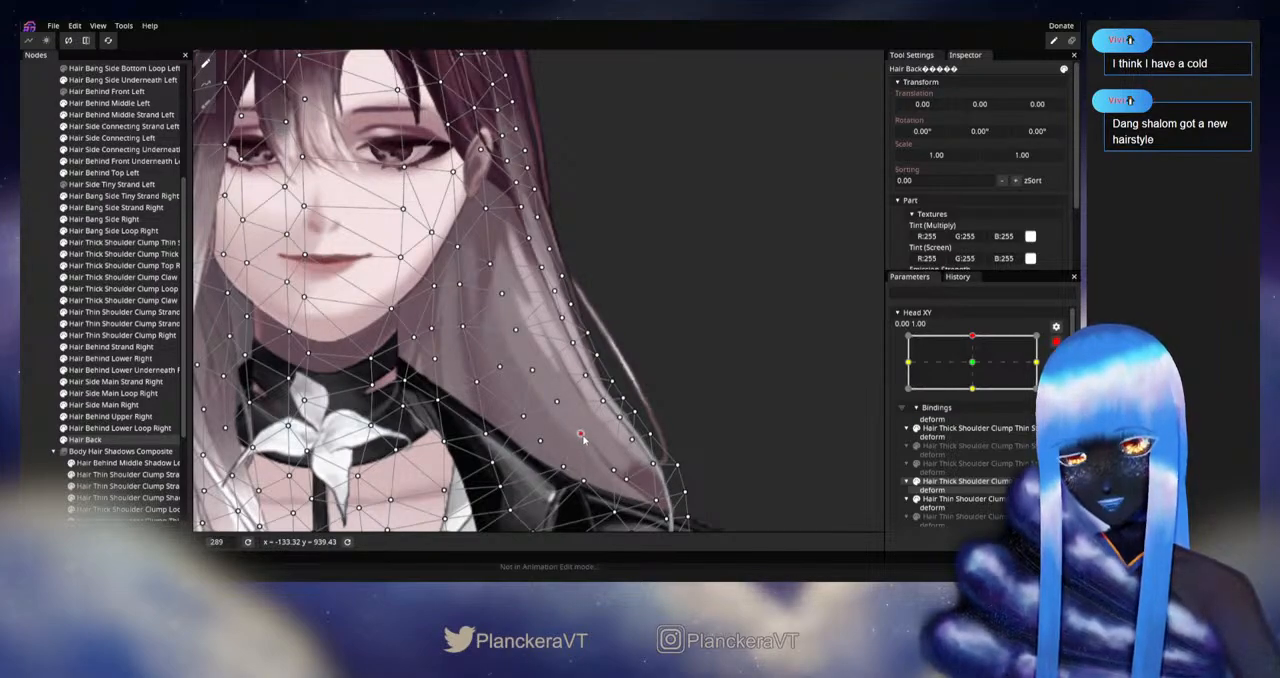
left_click(605, 400)
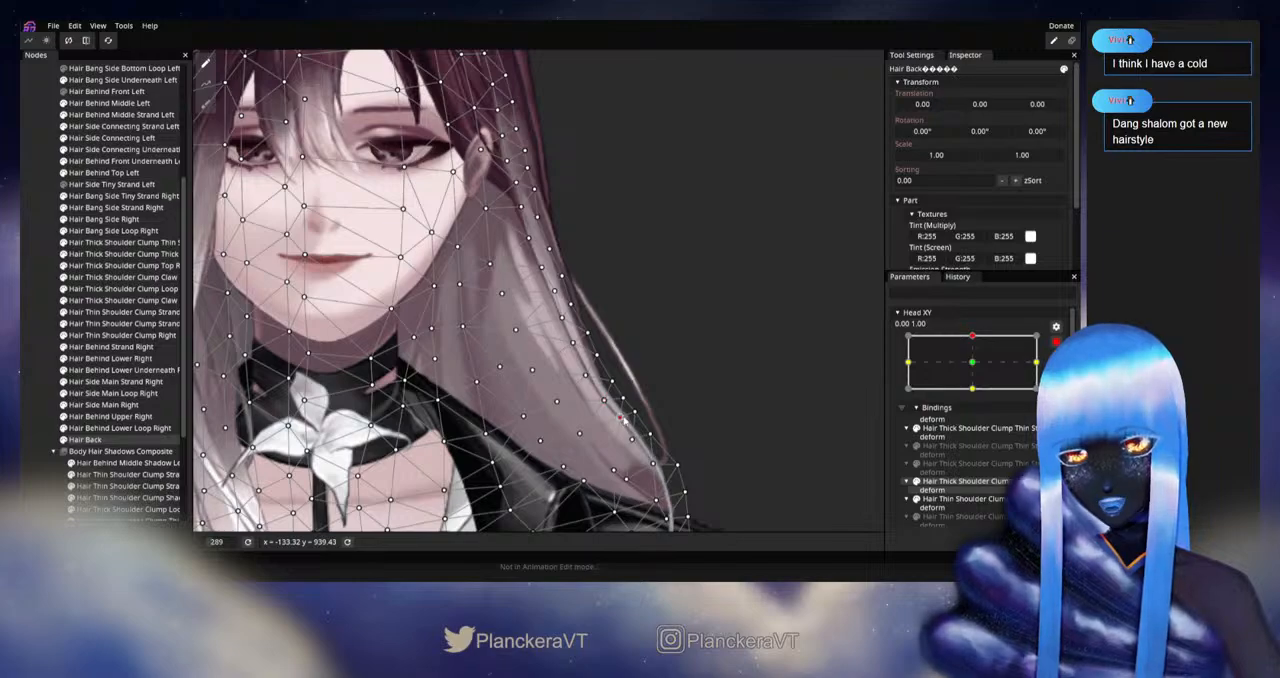
left_click(1056, 342)
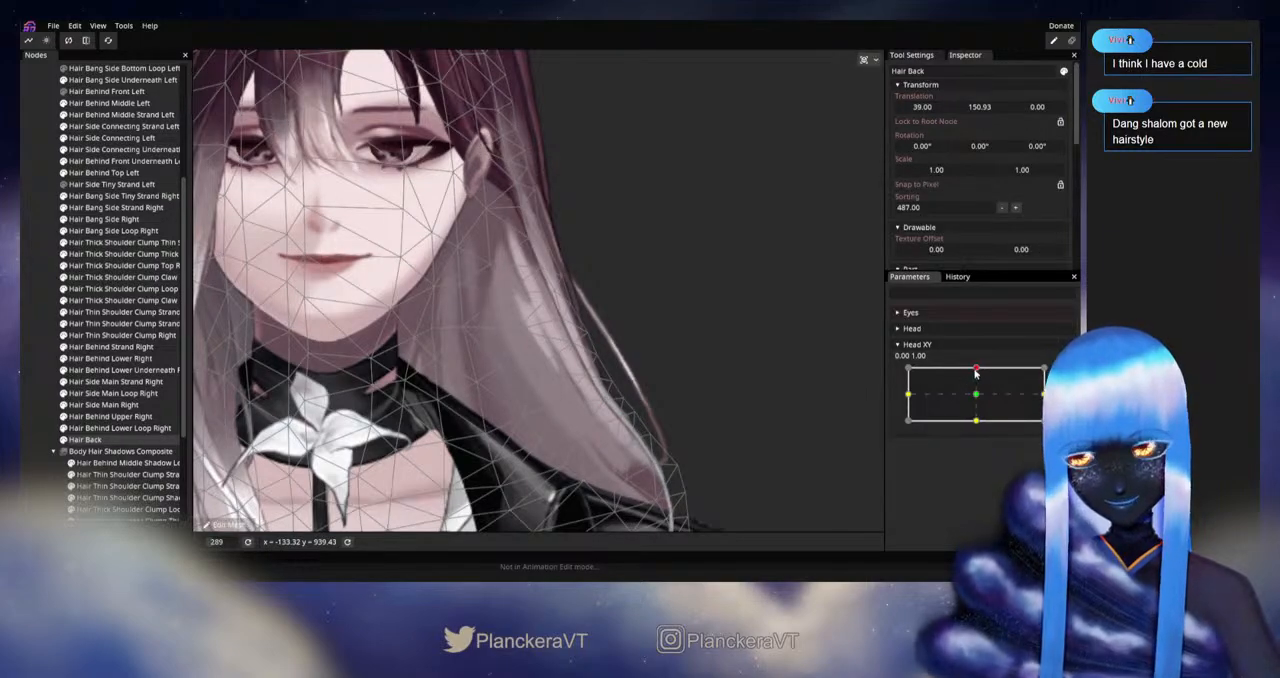
mouse_move(975, 370)
left_mouse_down()
mouse_move(978, 393)
mouse_move(977, 368)
left_mouse_up()
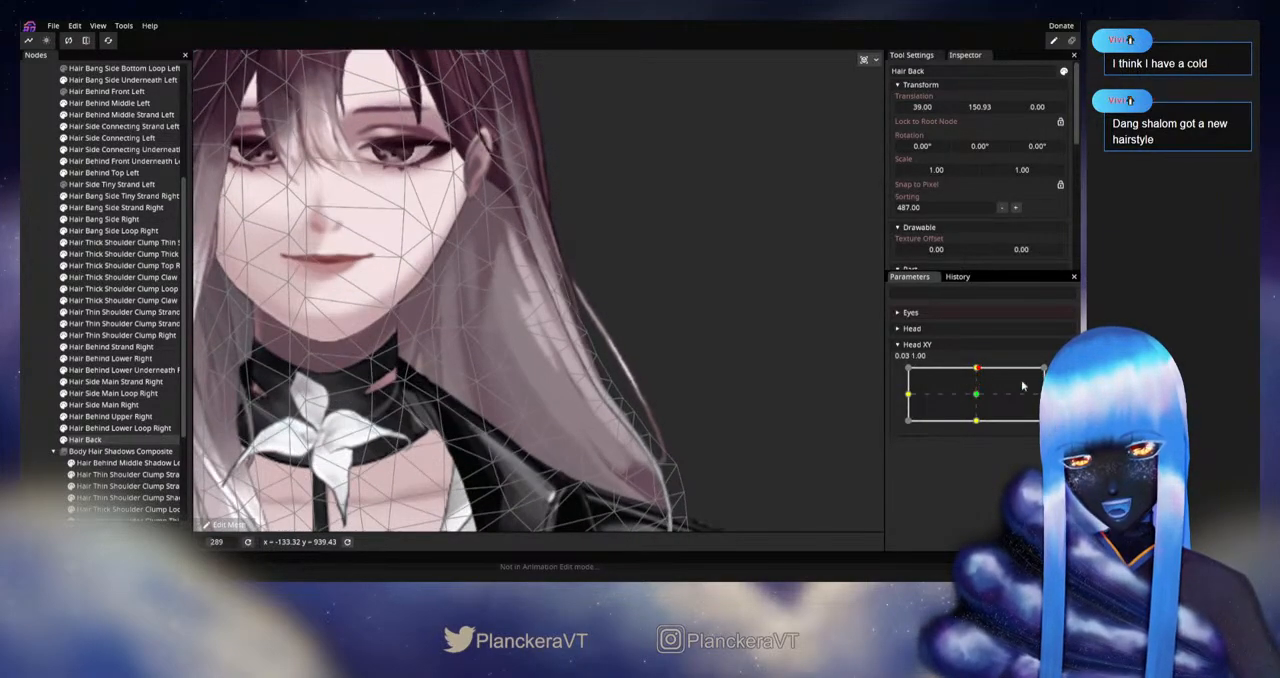
Step: Alternate Head XY between armed and disarmed at 0.00, 1.00, checking the lower-left Hair Back vertices by replaying the movement
left_click(1063, 374)
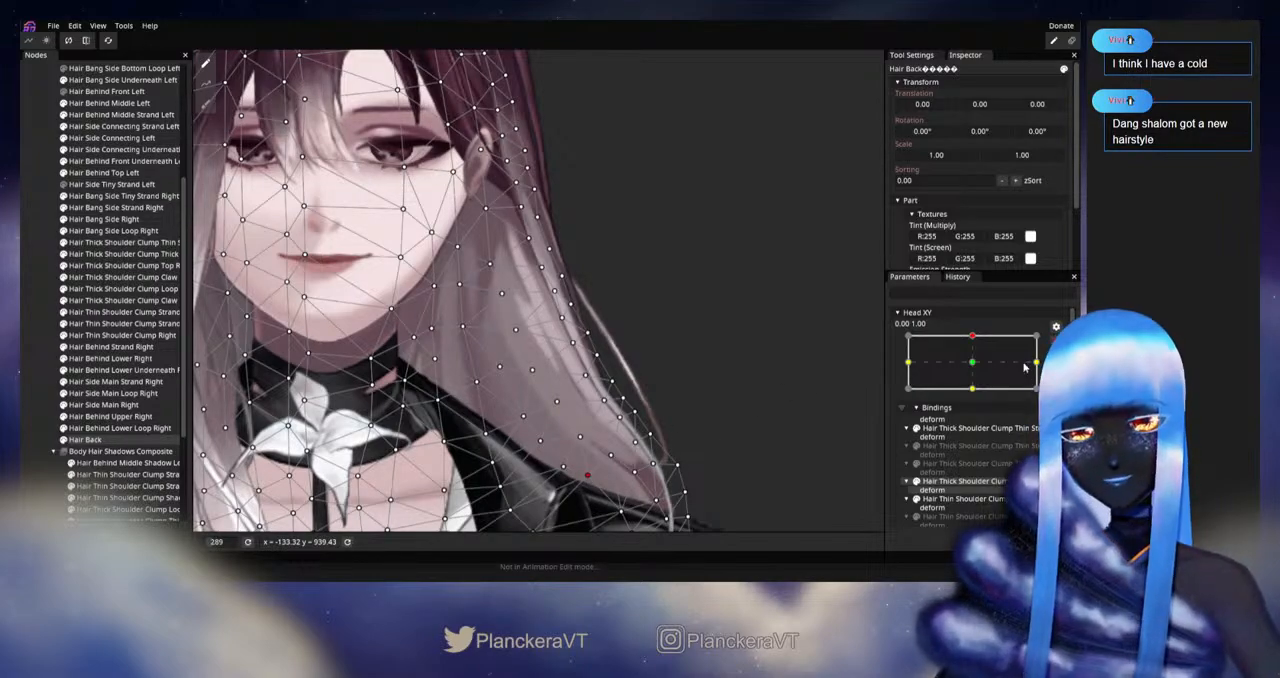
left_click(1056, 342)
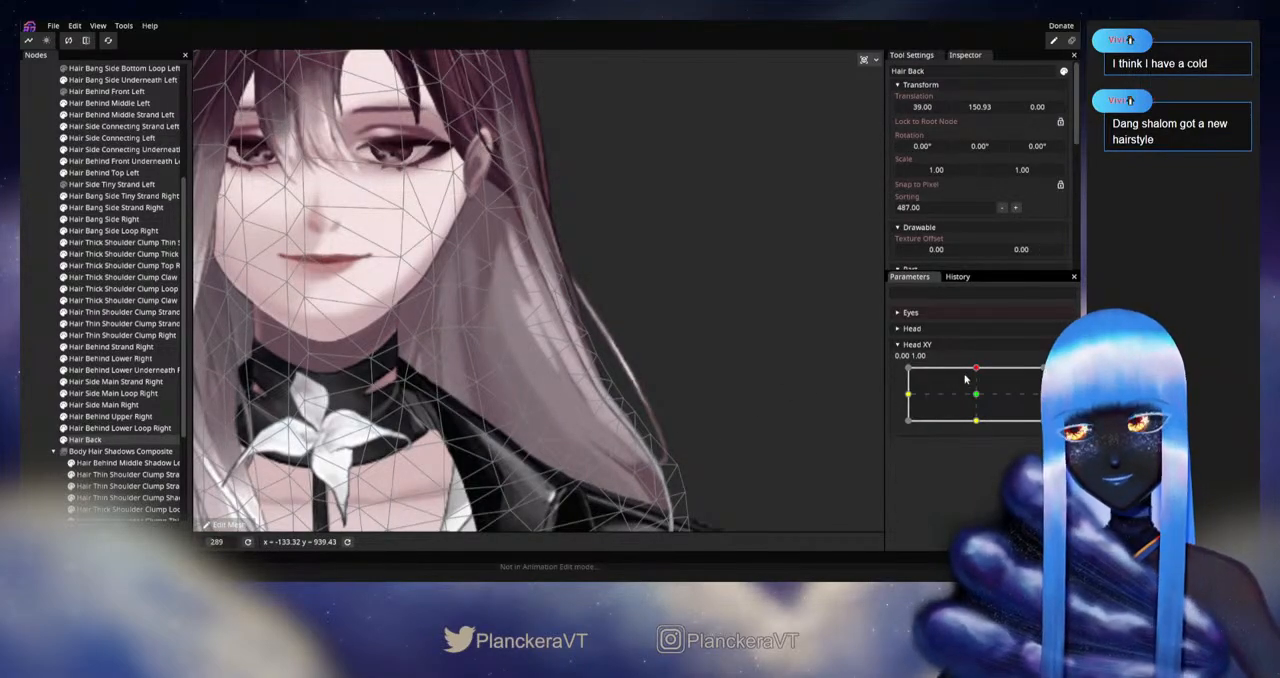
mouse_move(976, 369)
left_mouse_down()
mouse_move(977, 396)
mouse_move(978, 370)
left_mouse_up()
left_click(1056, 373)
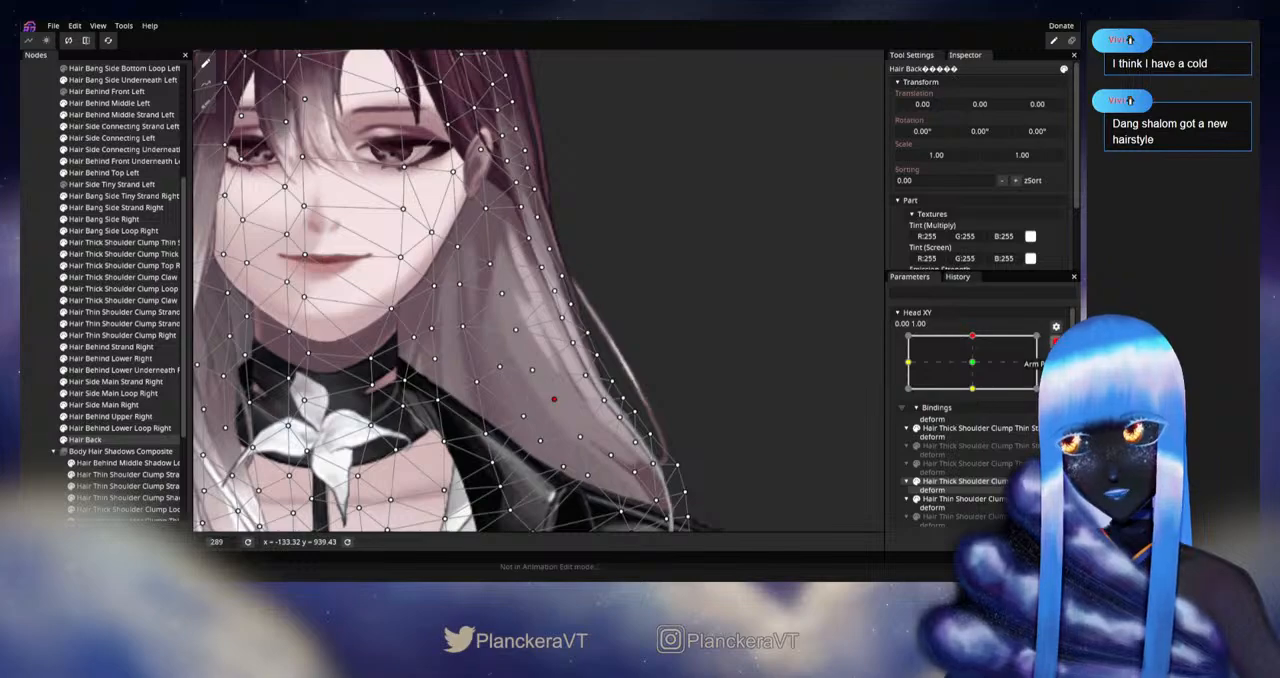
left_click(1056, 342)
mouse_move(978, 369)
left_mouse_down()
mouse_move(975, 392)
mouse_move(980, 371)
mouse_move(988, 393)
mouse_move(996, 370)
left_mouse_up()
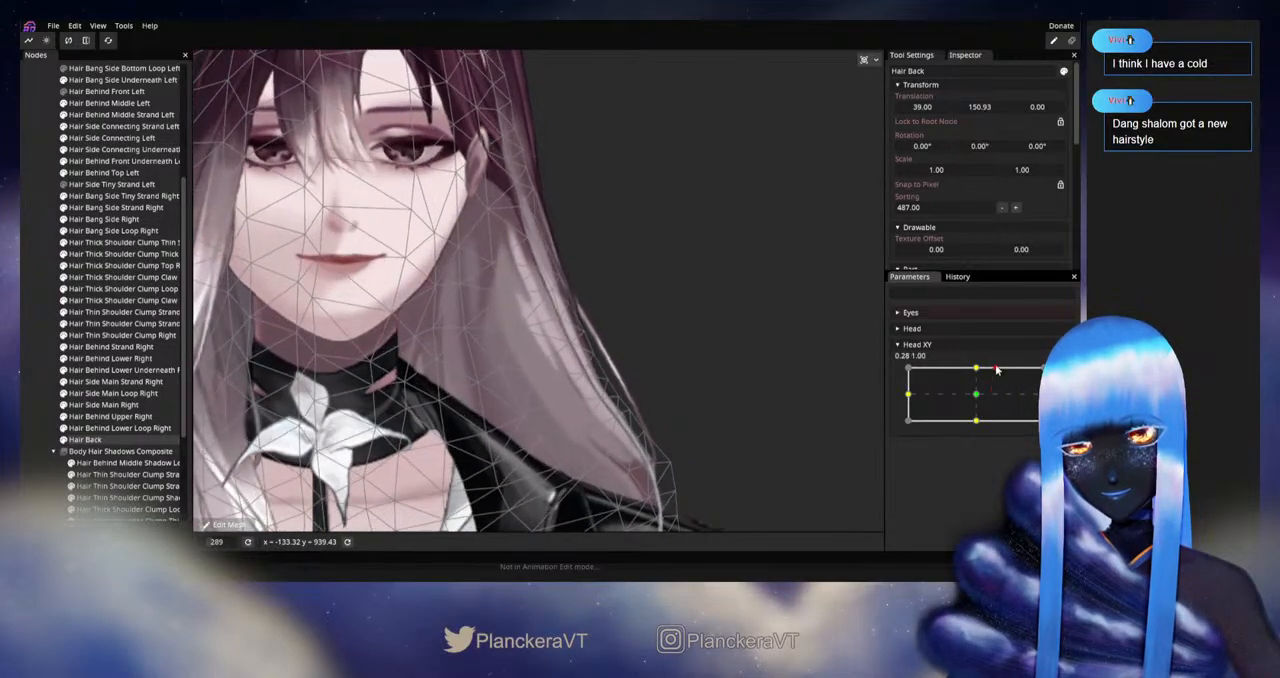
Step: Rearm Head XY at 0.00, 1.00 and refine the Hair Back vertices around the left hair tip, undoing one vertex move along the way
left_click(1063, 374)
left_click_drag(660, 504, 692, 470)
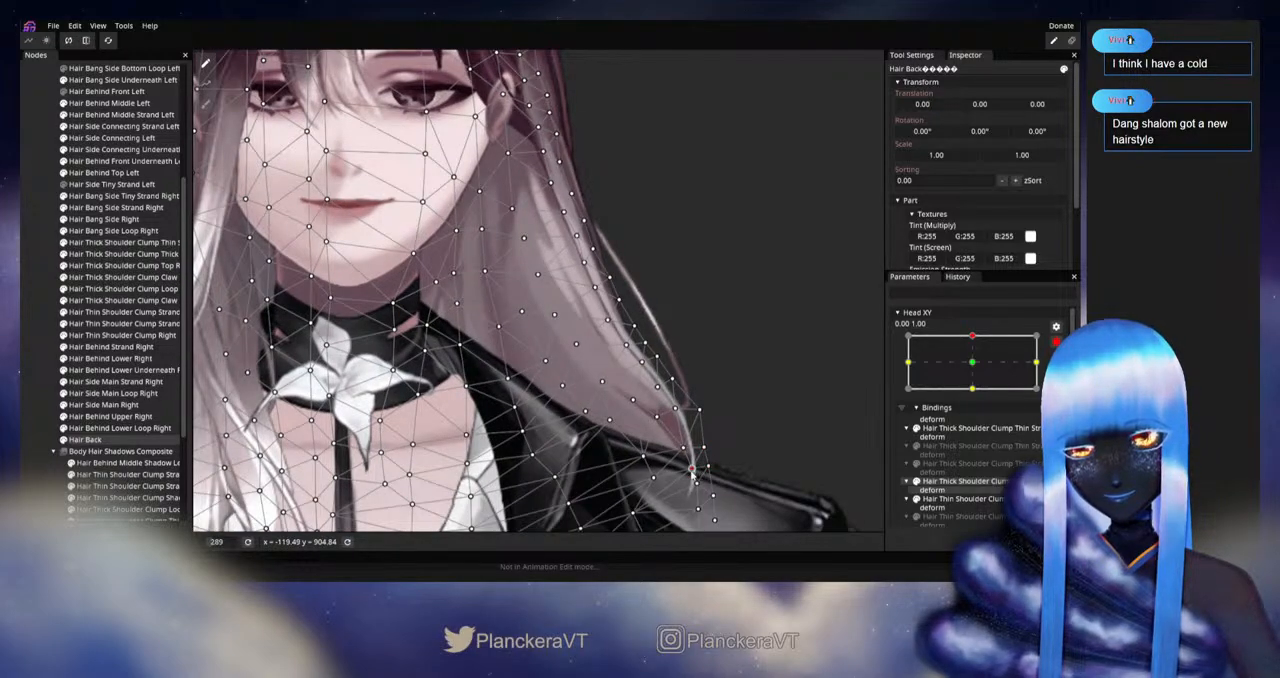
mouse_move(665, 470)
left_mouse_down()
mouse_move(656, 477)
mouse_move(645, 456)
mouse_move(662, 475)
left_mouse_up()
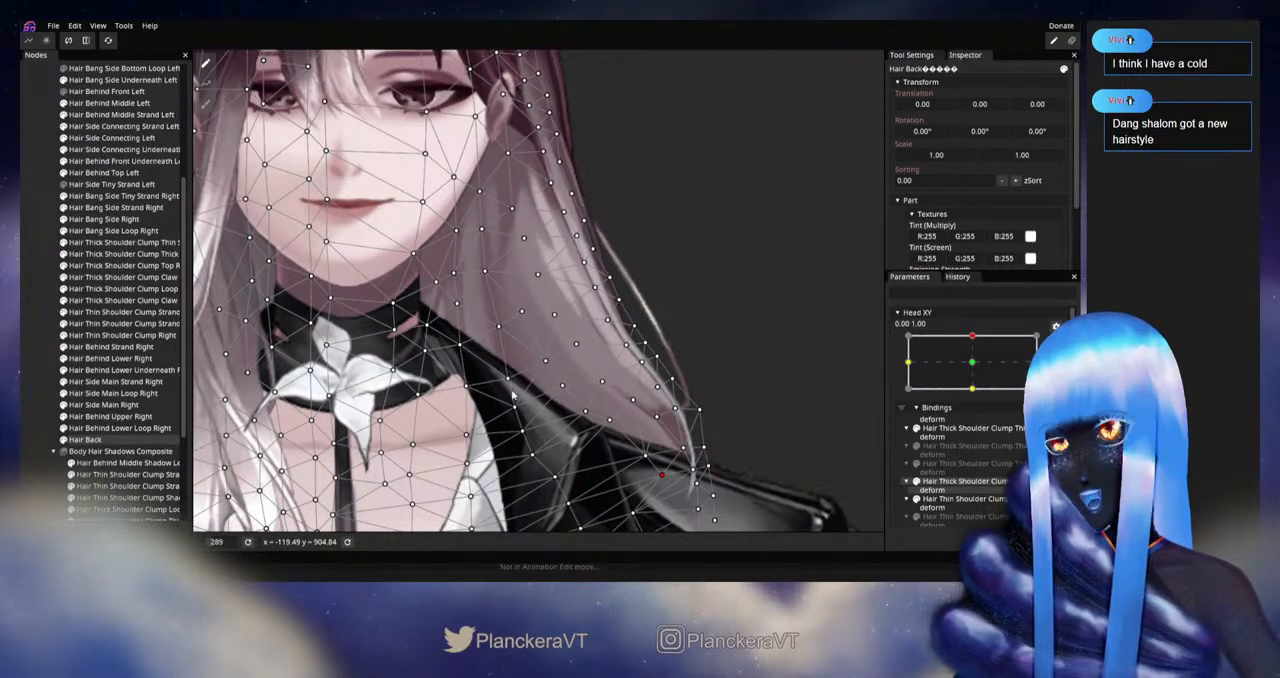
left_click_drag(645, 361, 643, 364)
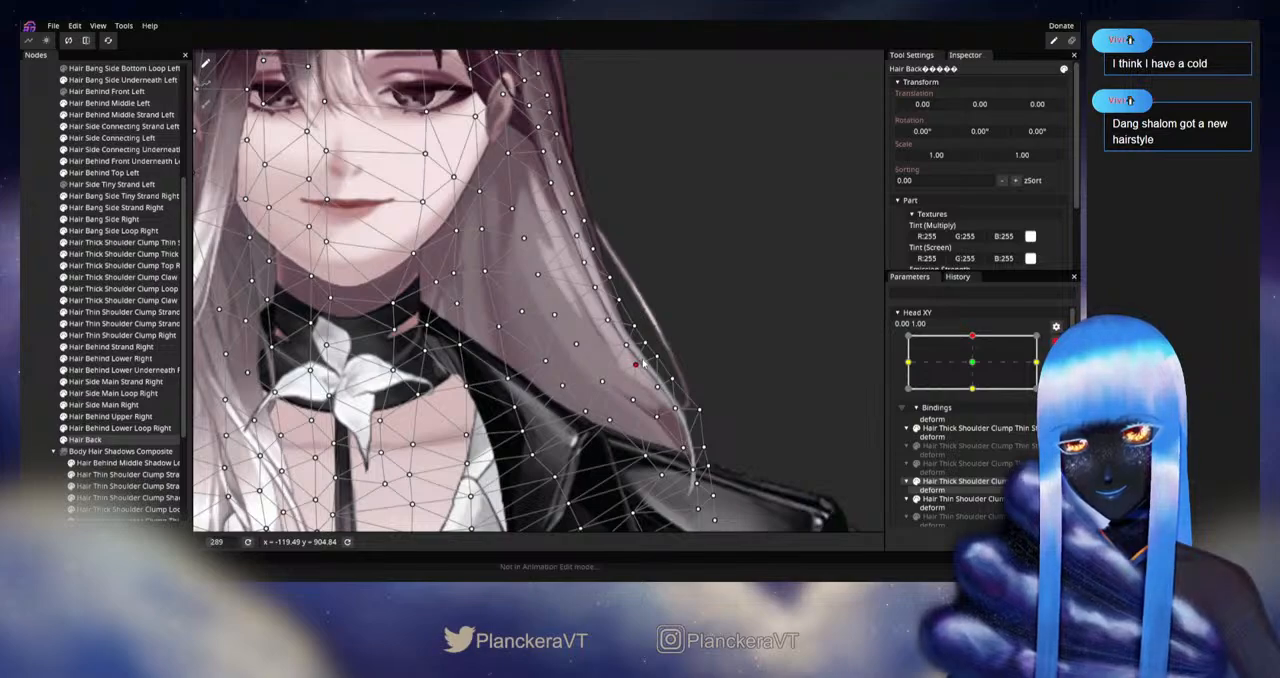
key("ctrl+z")
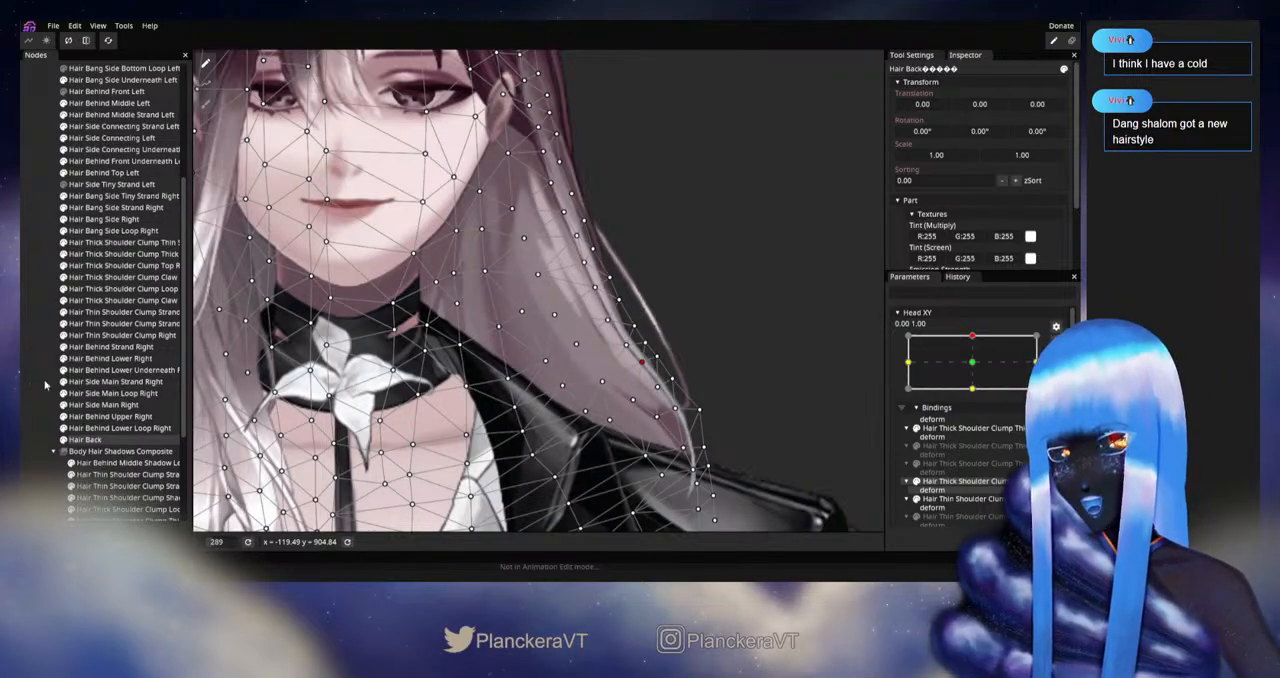
left_click_drag(656, 358, 642, 350)
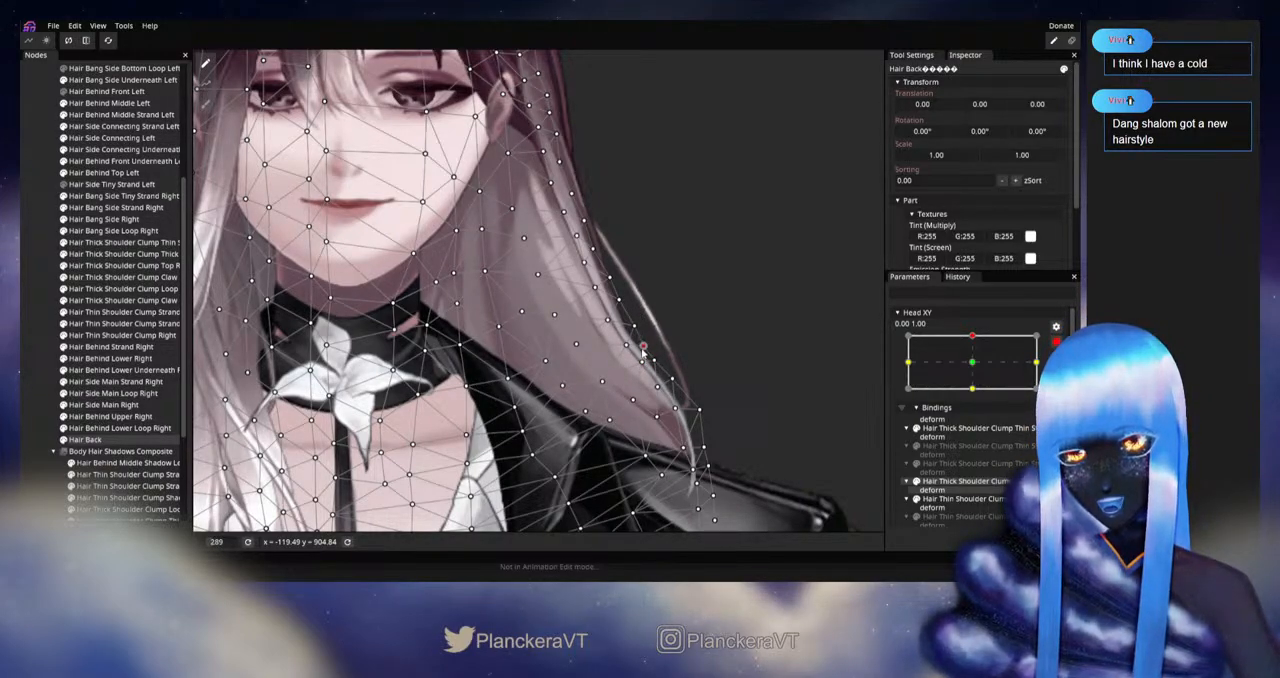
Step: Deselect Hair Back, disarm Head XY and replay the upward movement to examine the left hair without the mesh
left_click(49, 405)
scroll(631, 299, "down", 2)
left_click_drag(631, 299, 635, 377)
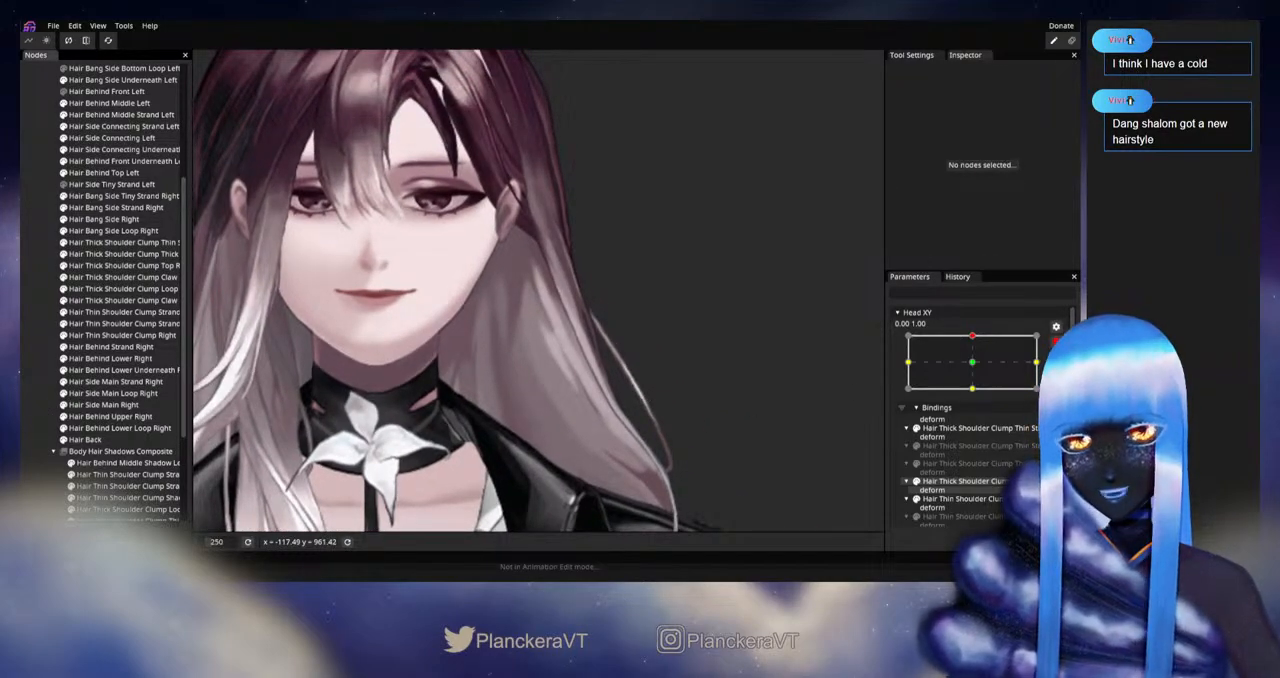
left_click(1056, 342)
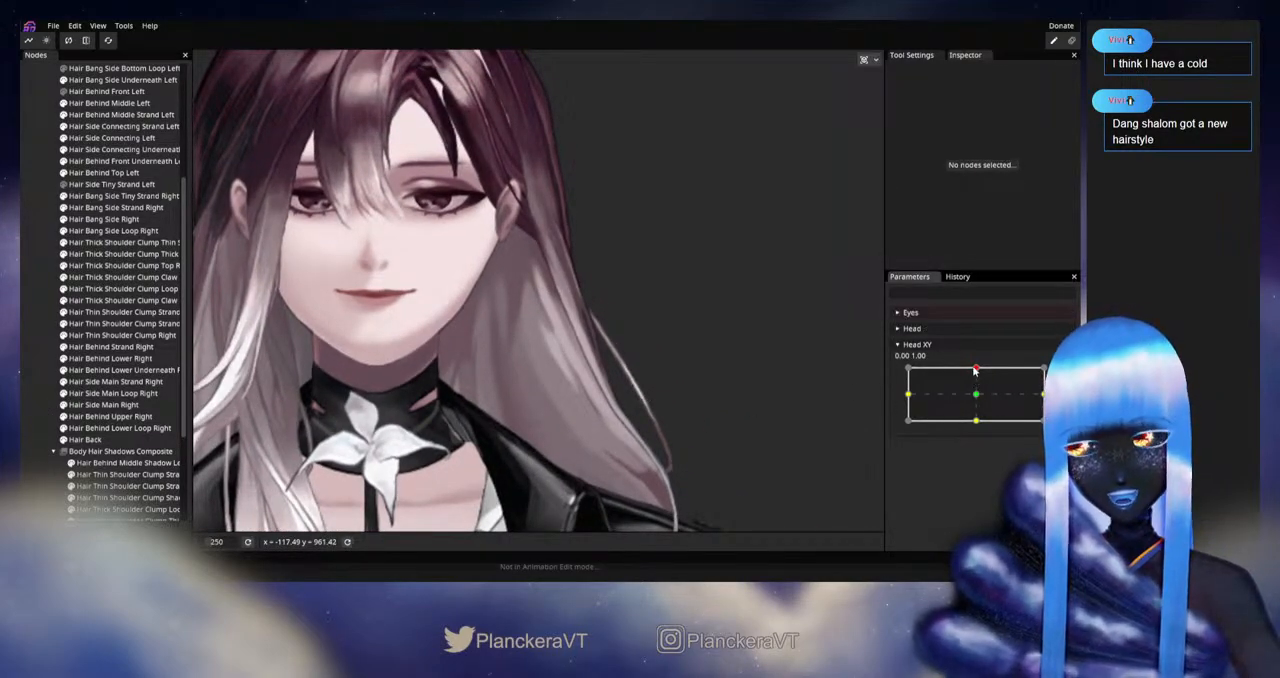
mouse_move(975, 370)
left_mouse_down()
mouse_move(965, 395)
mouse_move(988, 405)
mouse_move(977, 367)
left_mouse_up()
Step: Rearm Head XY at 0.00, 1.00, reselect Hair Back and nudge its inner vertex in the lower hair above the left shoulder
left_click(1063, 374)
left_click_drag(335, 511, 352, 418)
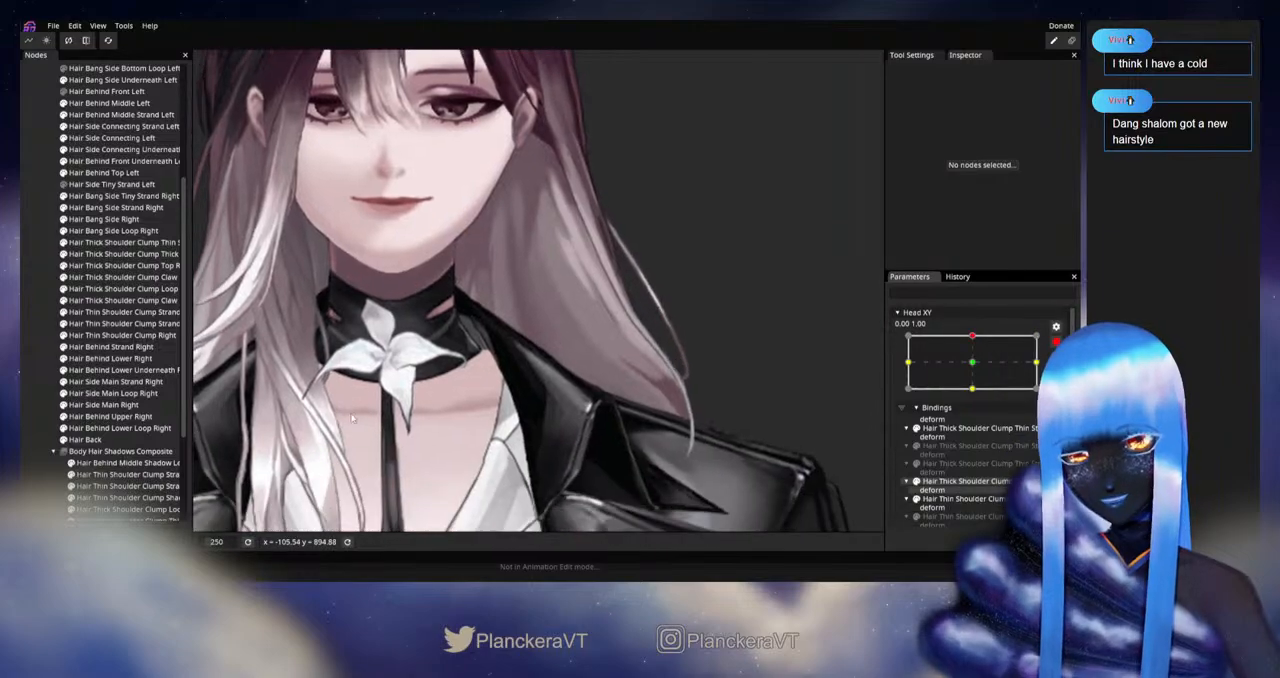
left_click(85, 439)
scroll(655, 408, "up", 2)
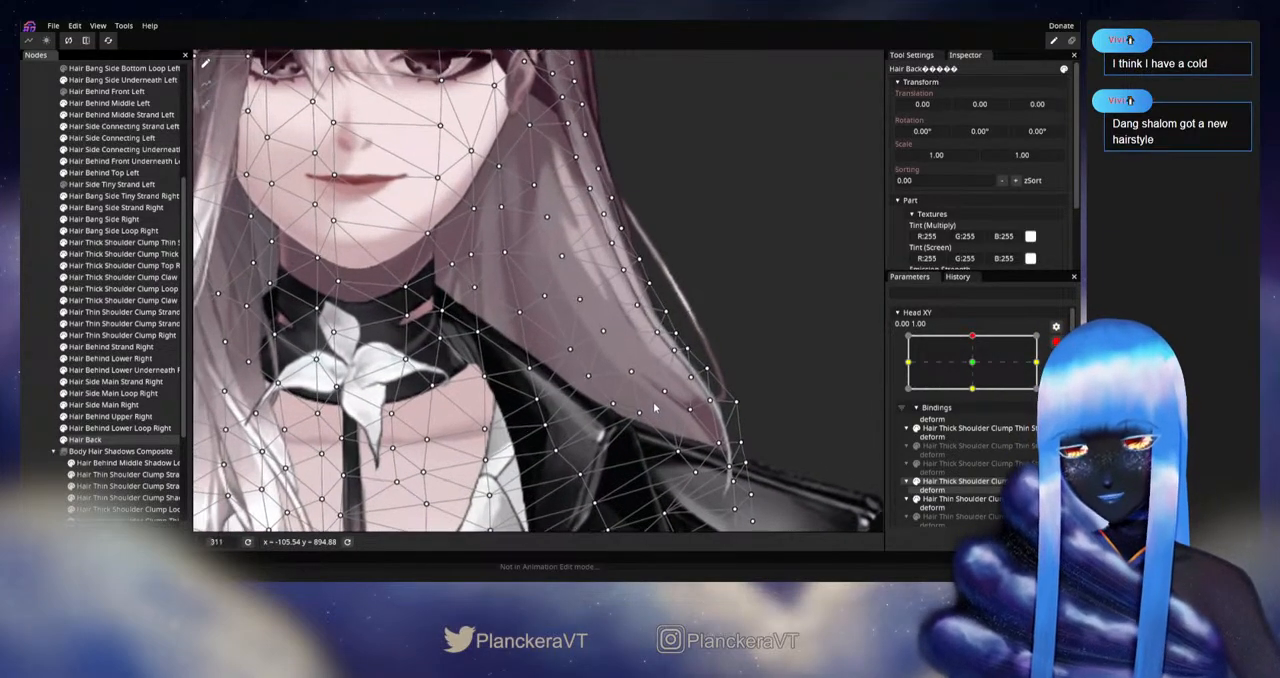
scroll(655, 408, "up", 2)
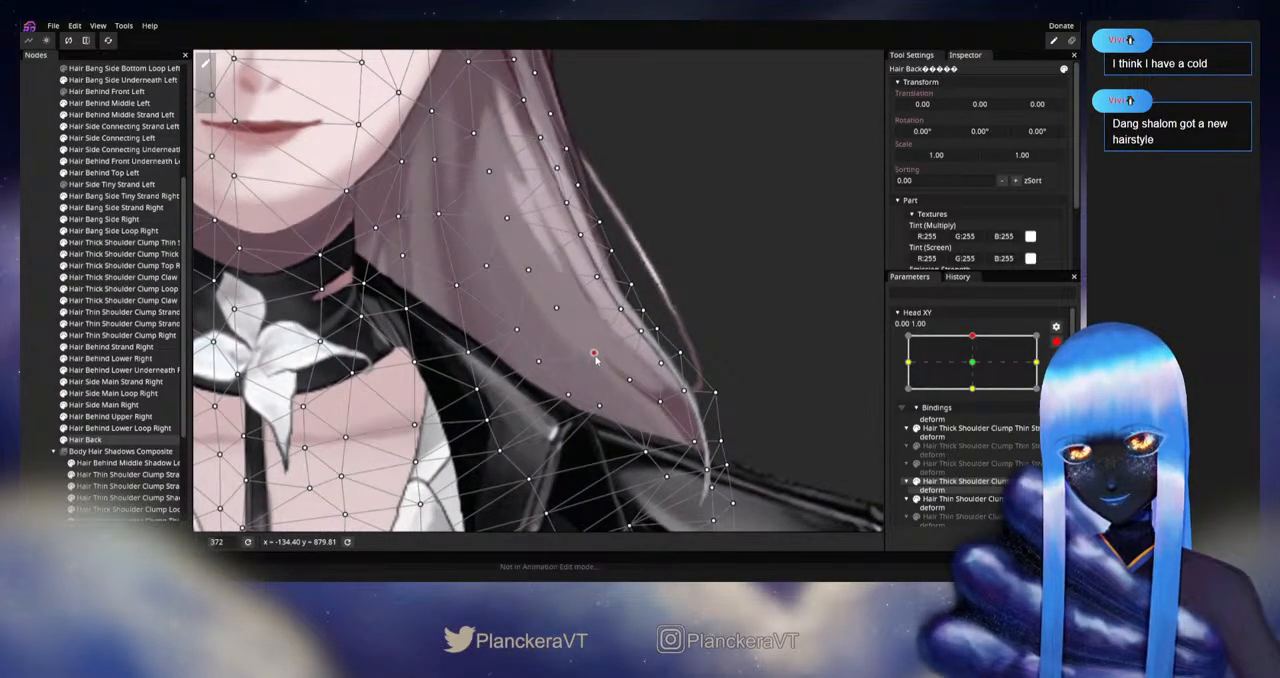
left_click_drag(595, 356, 595, 354)
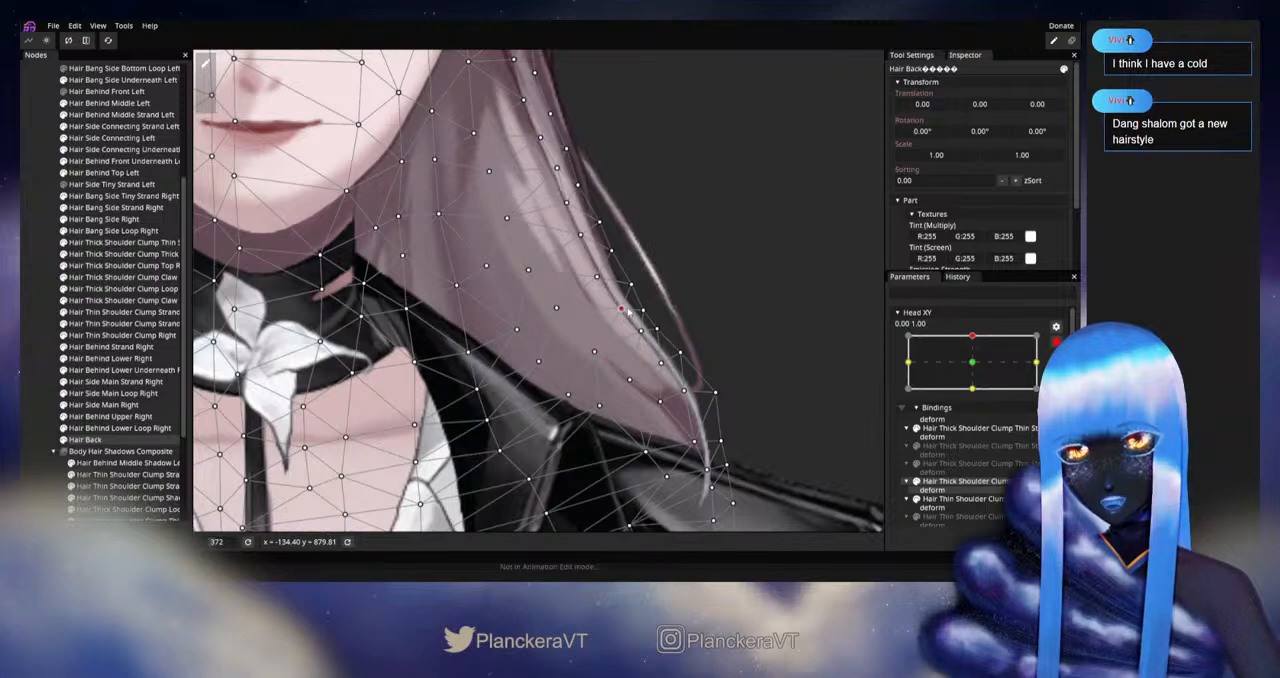
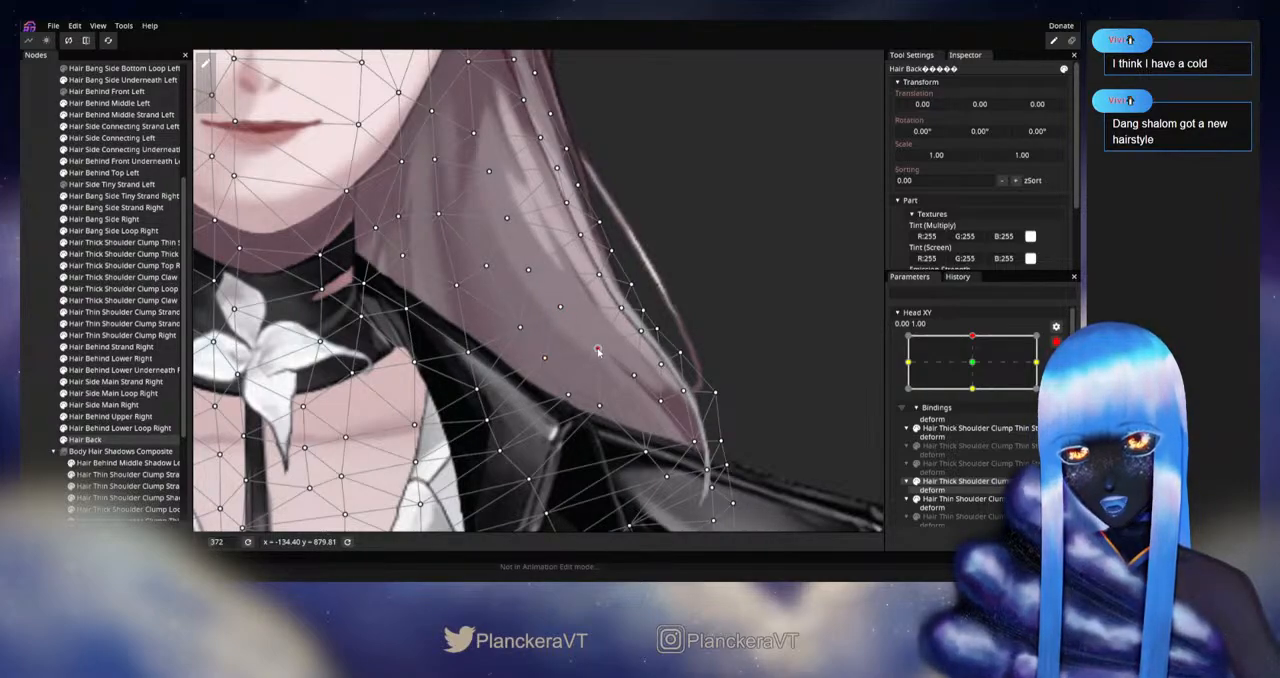
Step: Deselect Hair Back, disarm Head XY and replay the movement around the upward pose to examine the left hair above the shoulder
left_click(118, 356)
scroll(711, 431, "down", 3)
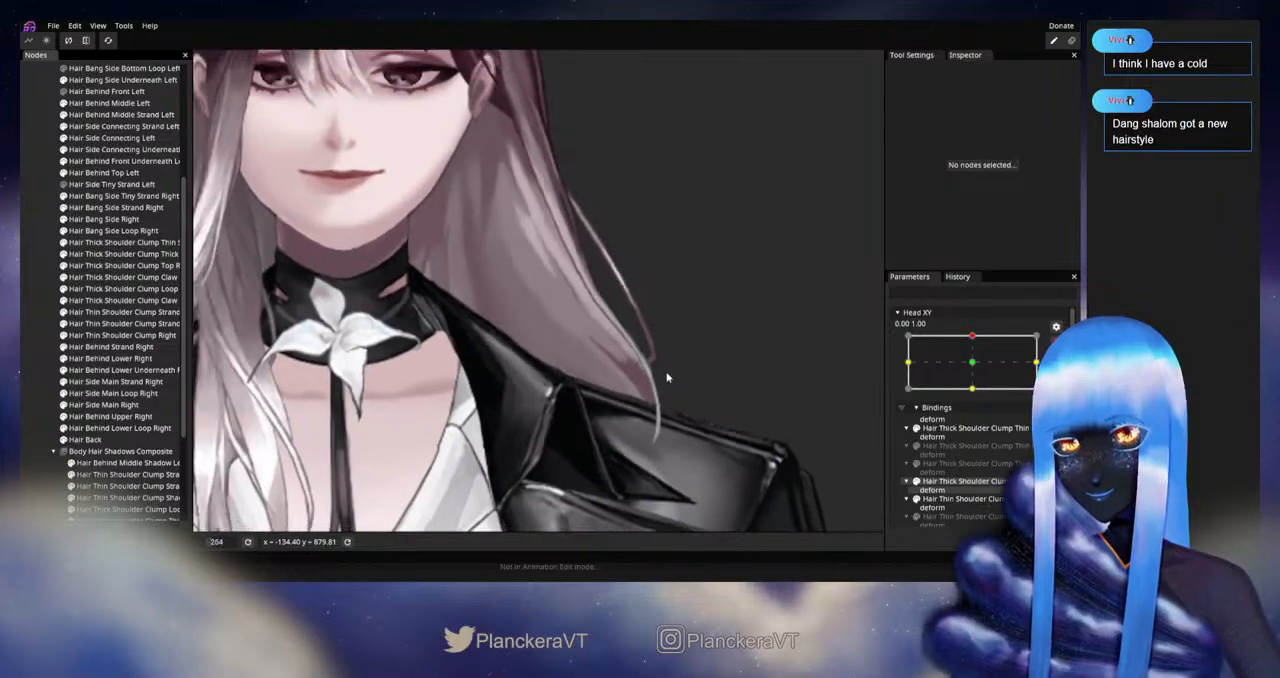
left_click_drag(648, 381, 660, 444)
scroll(663, 430, "down", 2)
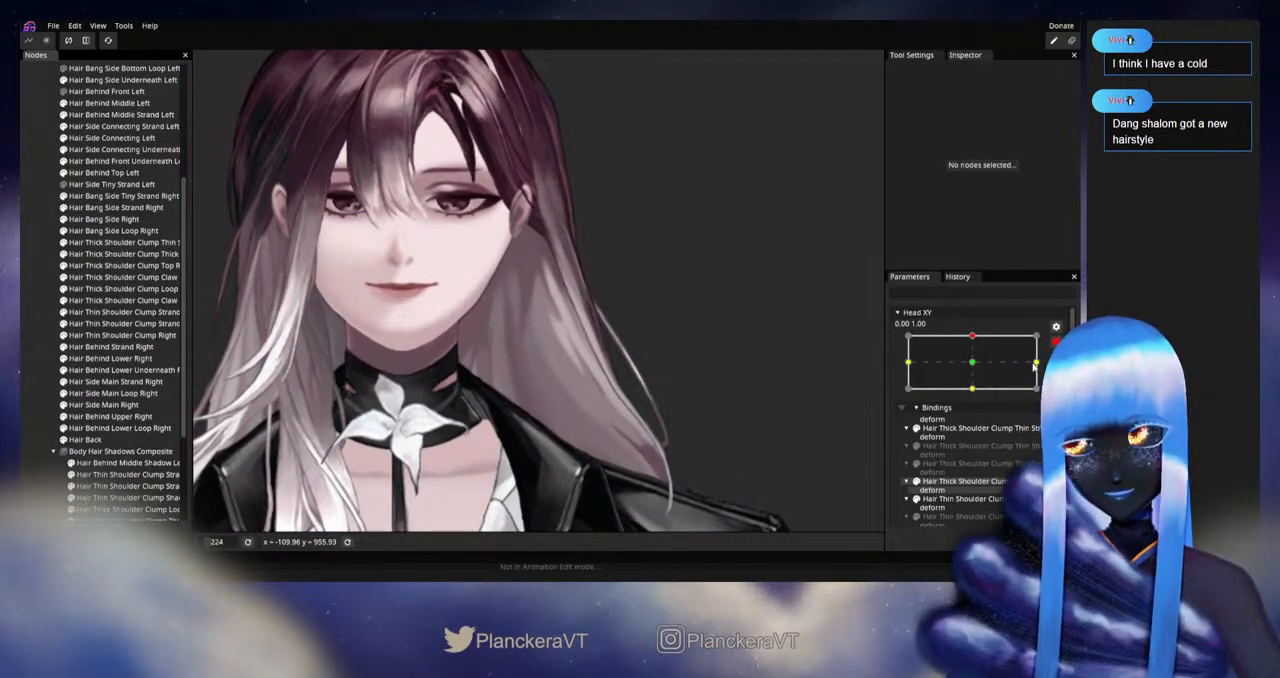
left_click(1056, 342)
left_click_drag(977, 372, 983, 373)
left_click_drag(977, 397, 982, 366)
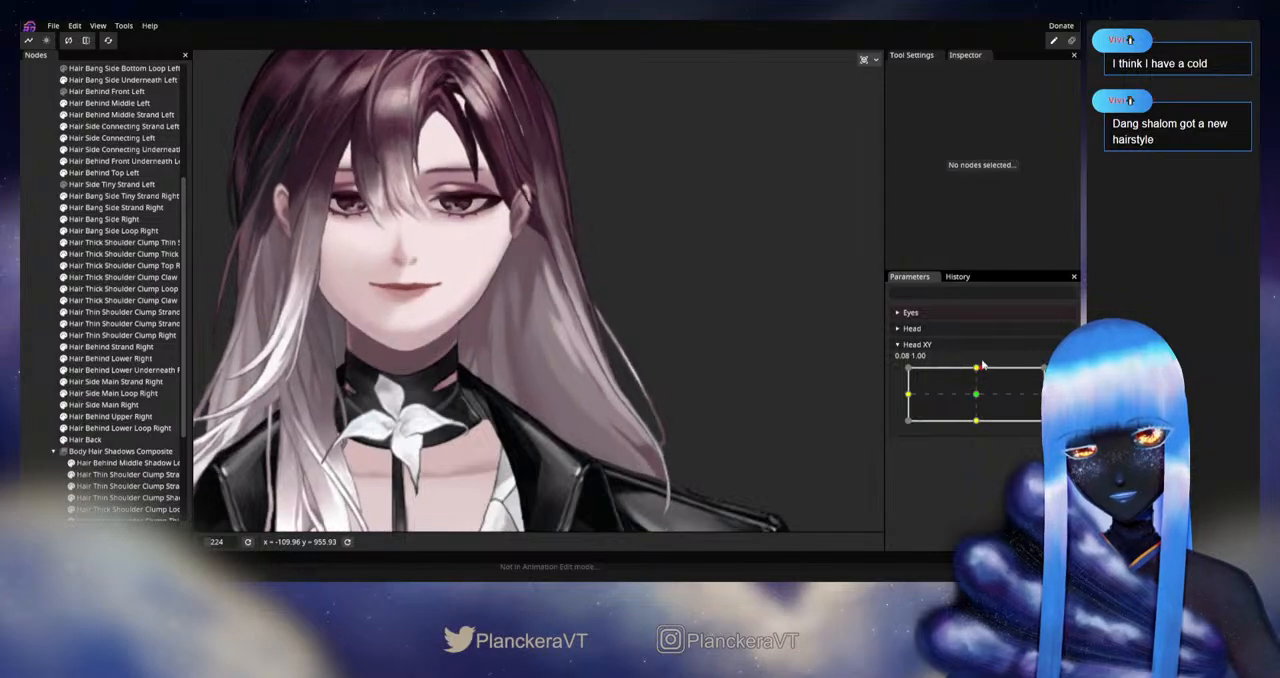
Step: Rearm Head XY at 0.00, 1.00, reselect Hair Back and adjust its mesh vertices along the lower hair edge above the left shoulder
left_click(1056, 374)
left_click_drag(620, 400, 649, 283)
left_click(110, 440)
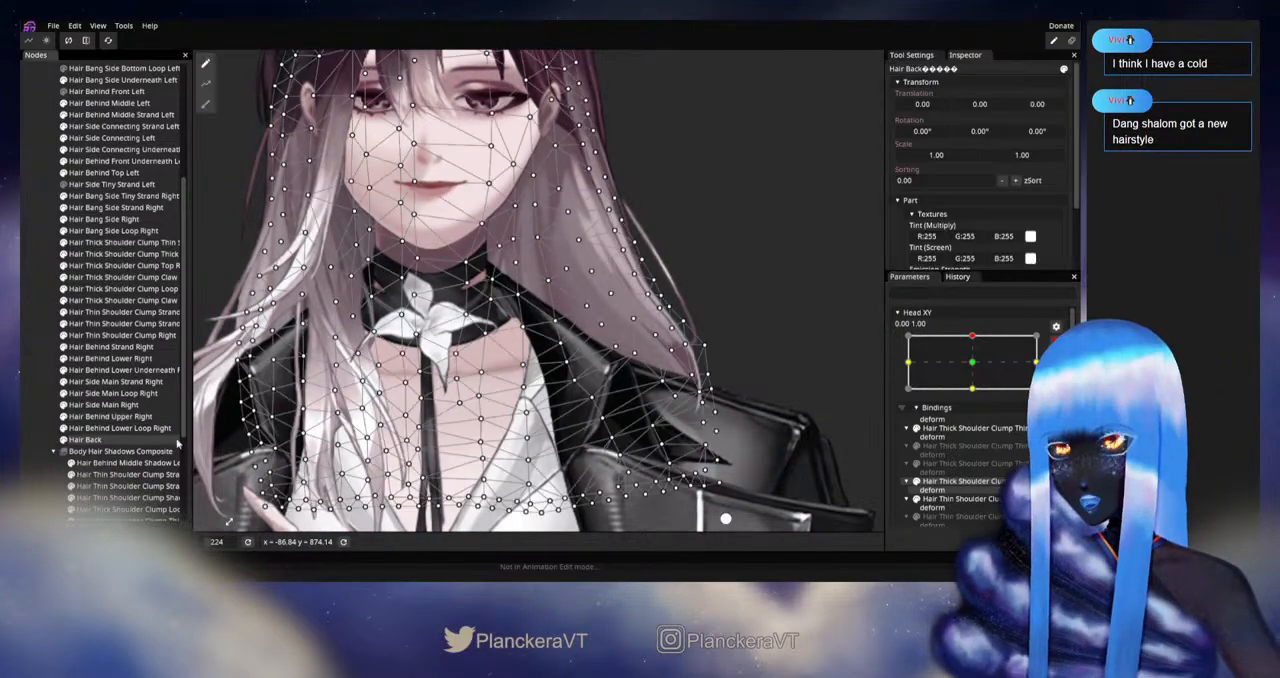
scroll(640, 357, "up", 1)
scroll(653, 358, "up", 4)
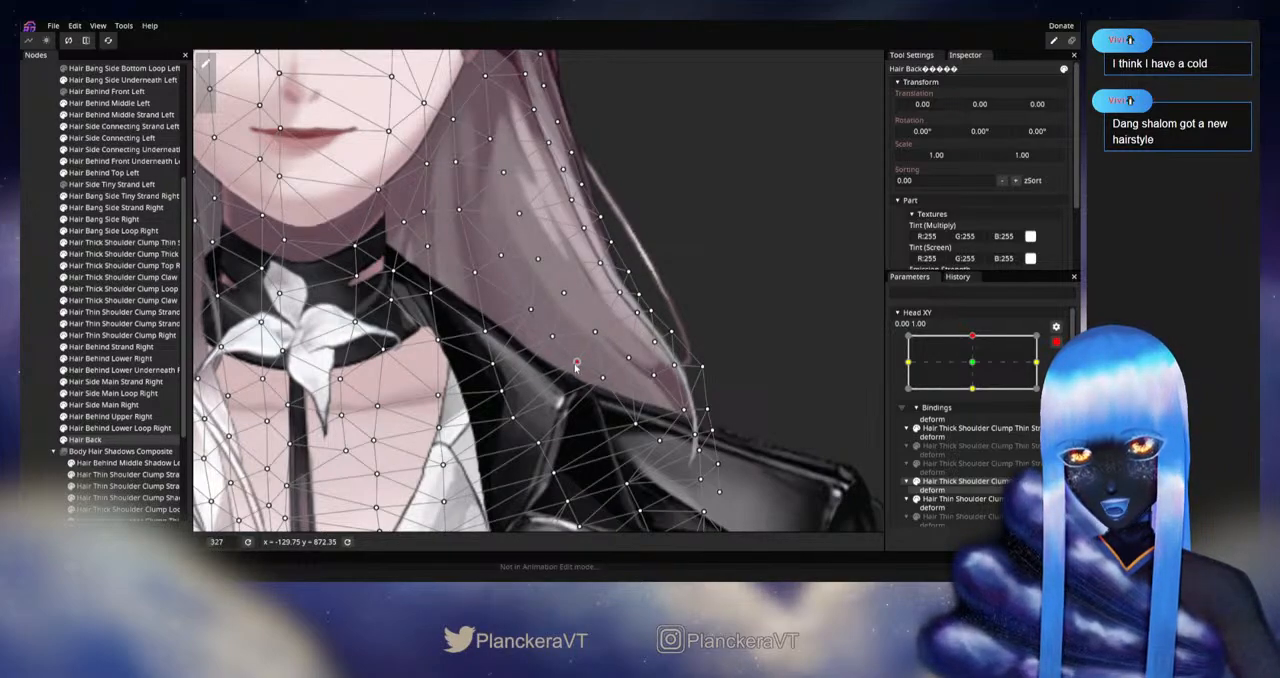
Step: Hide the Hair Back mesh by deselecting it, disarm Head XY and replay the upward movement to check the lower left hair
left_click(61, 348)
scroll(625, 398, "down", 2)
left_click_drag(642, 362, 642, 455)
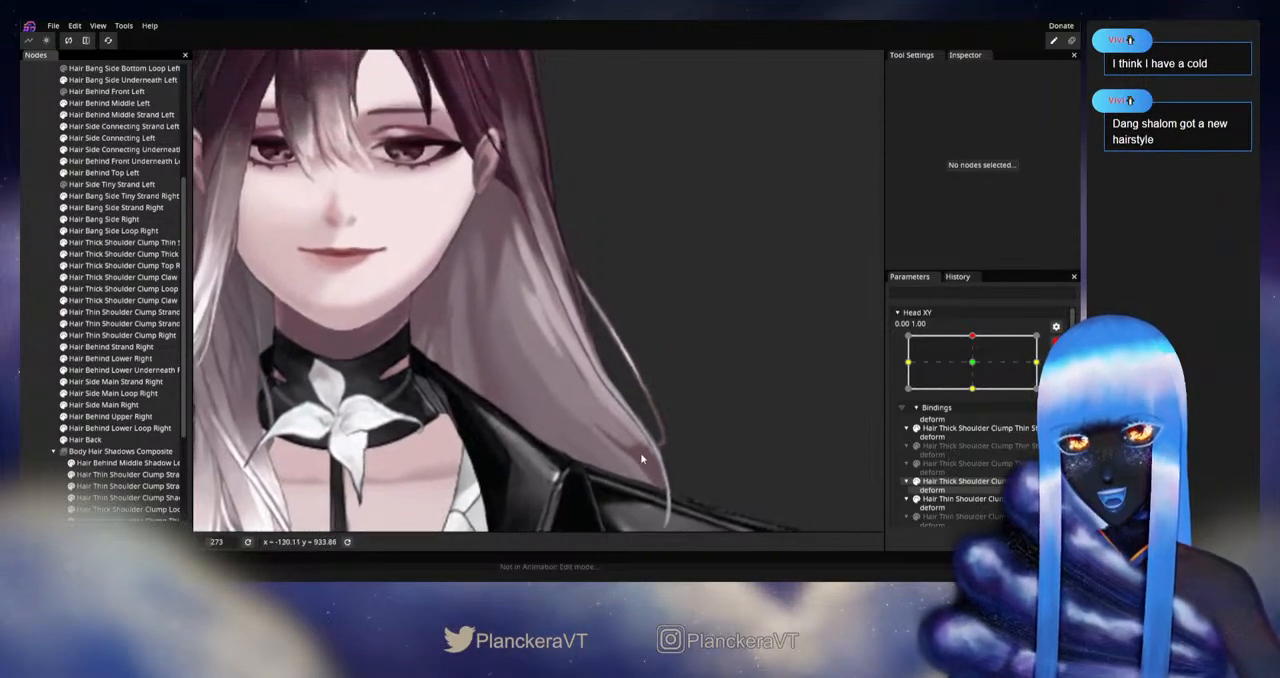
scroll(752, 428, "down", 2)
left_click(1052, 341)
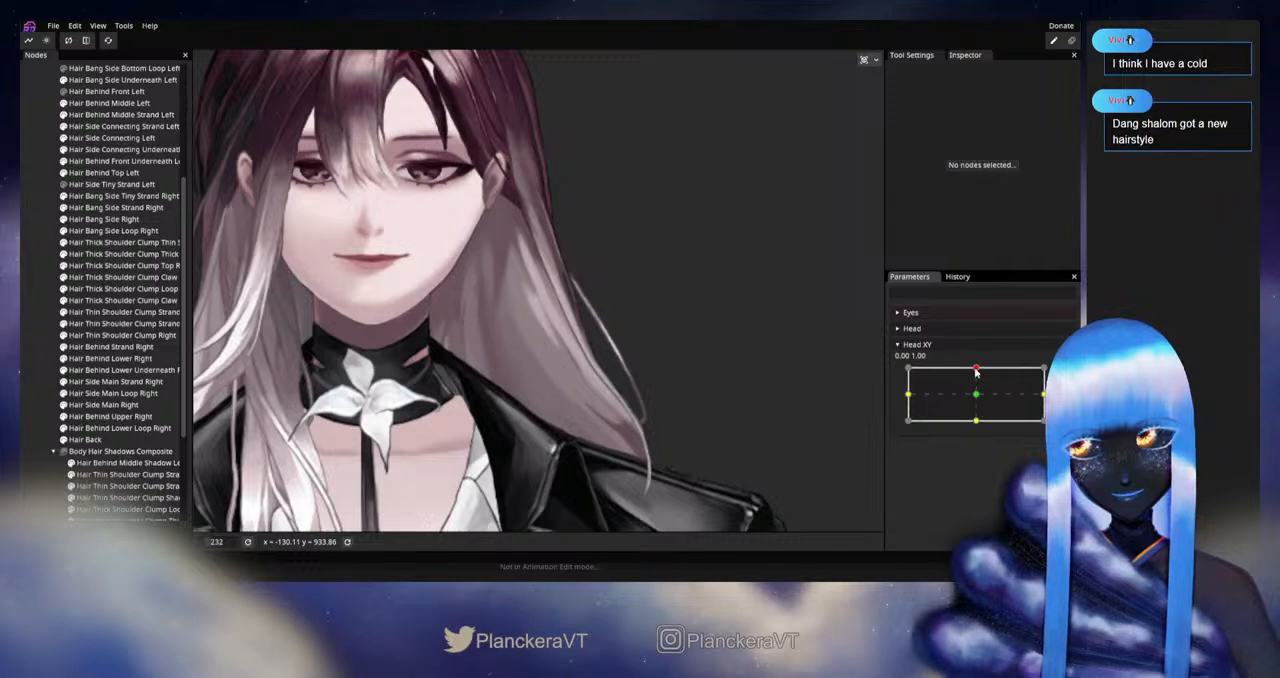
mouse_move(976, 371)
left_mouse_down()
mouse_move(977, 391)
mouse_move(977, 368)
left_mouse_up()
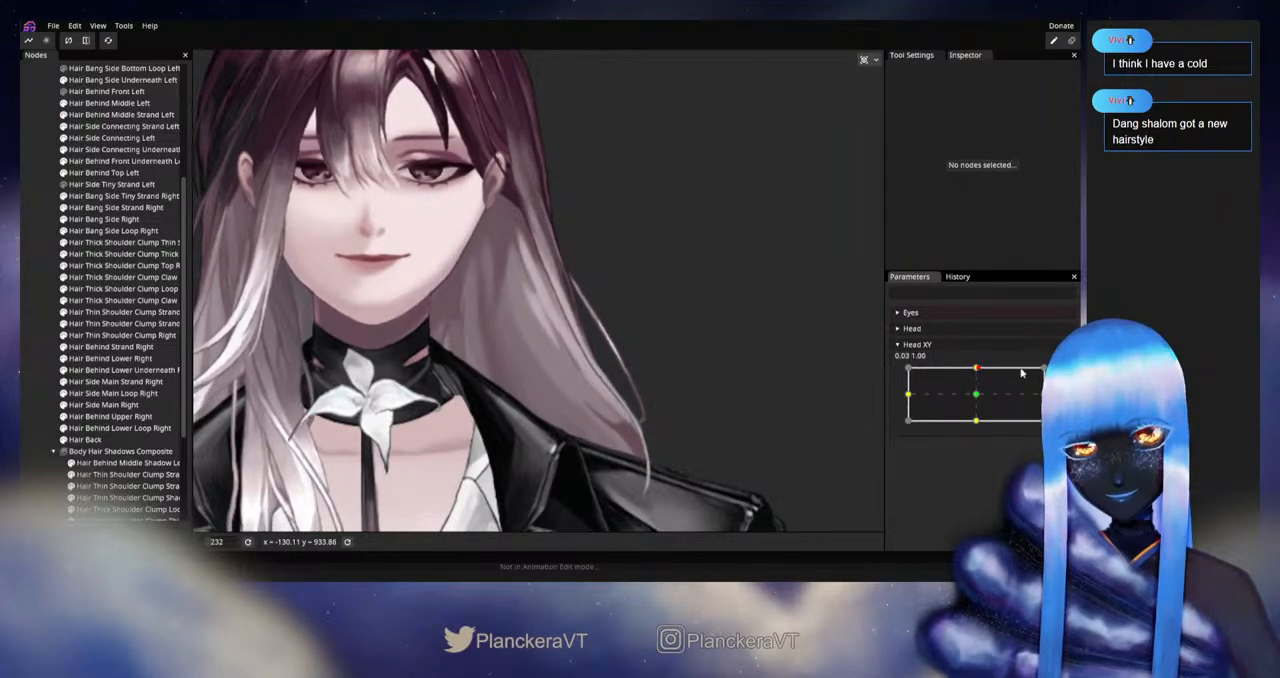
Step: Rearm Head XY at 0.00, 1.00, reselect Hair Back and nudge its vertices along the left side strand below the ear
left_click(1054, 373)
scroll(519, 356, "up", 2)
left_click(126, 441)
scroll(601, 323, "up", 1)
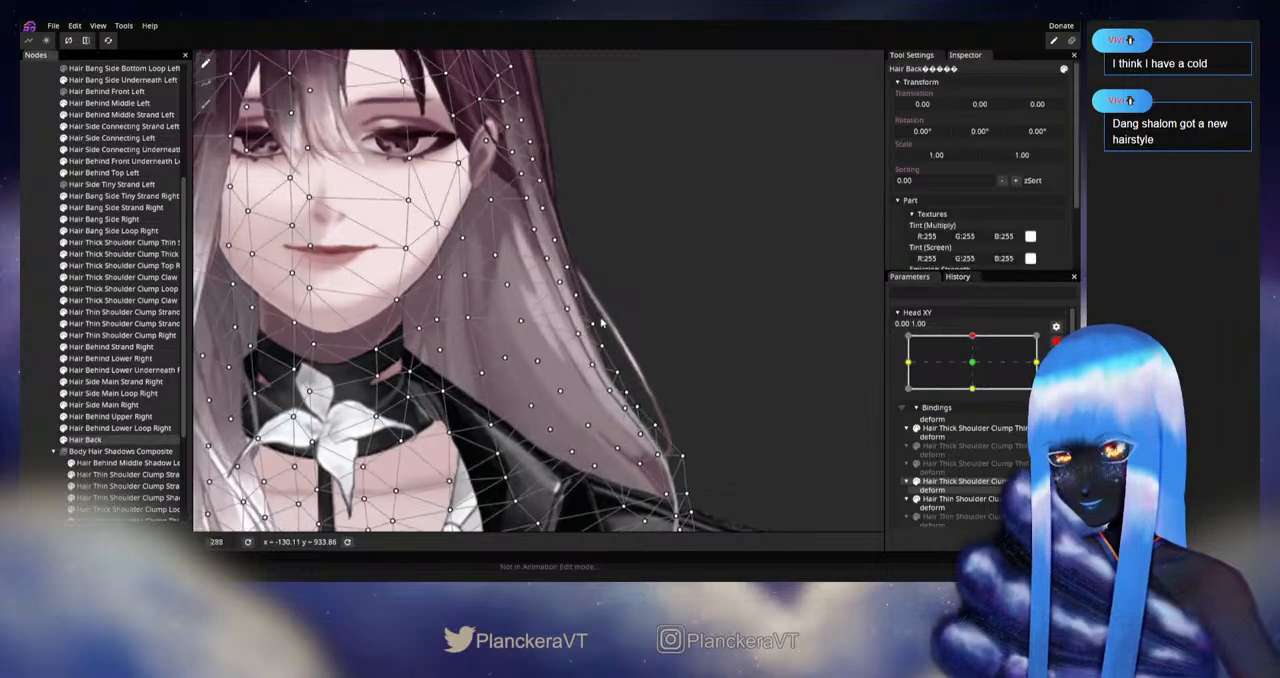
scroll(601, 323, "up", 3)
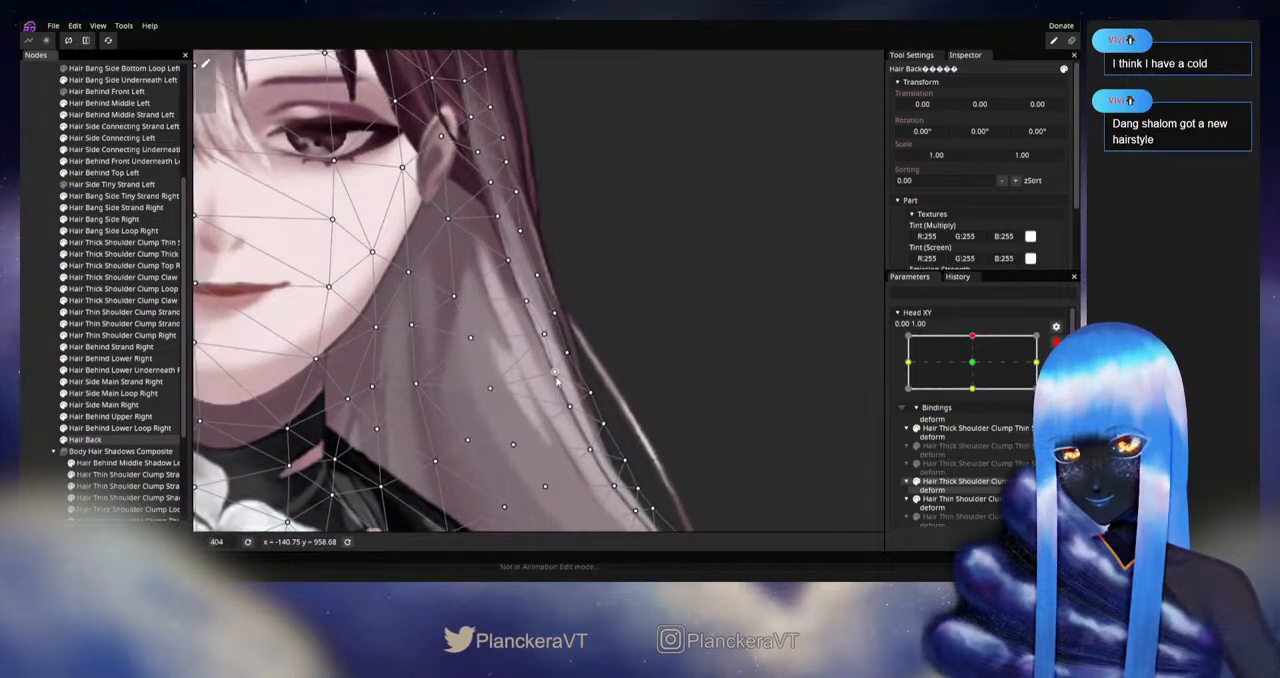
left_click(556, 372)
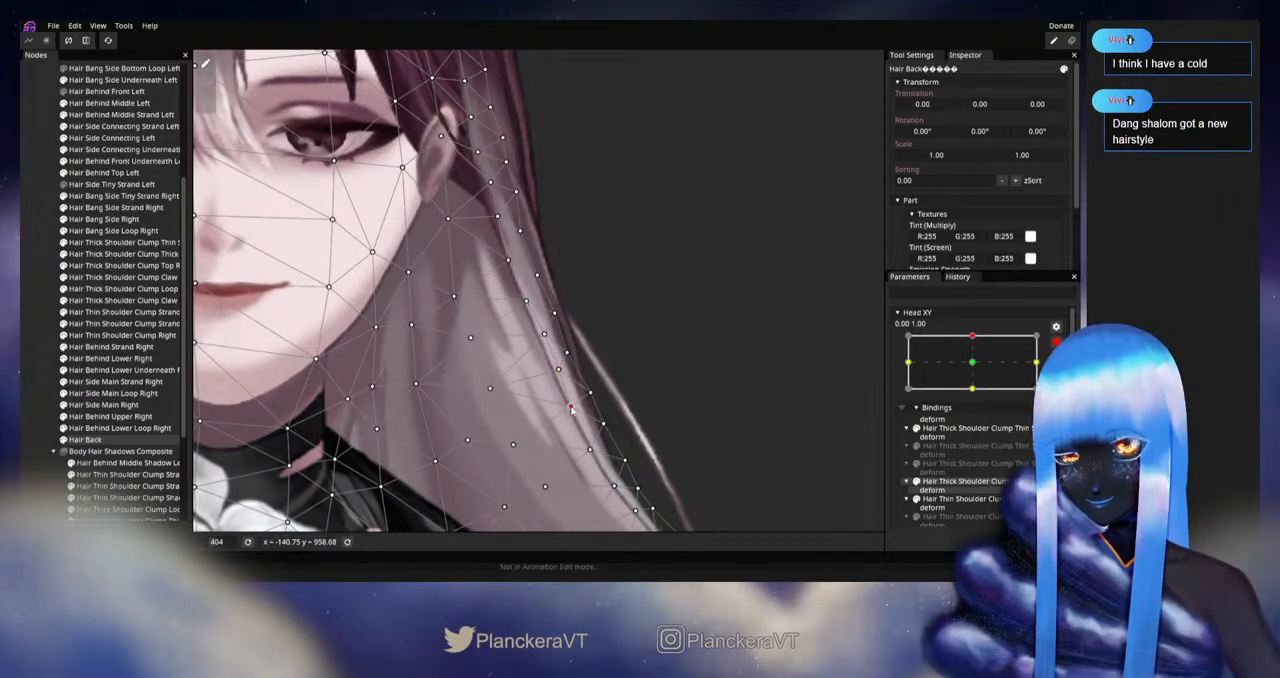
left_click_drag(545, 335, 557, 371)
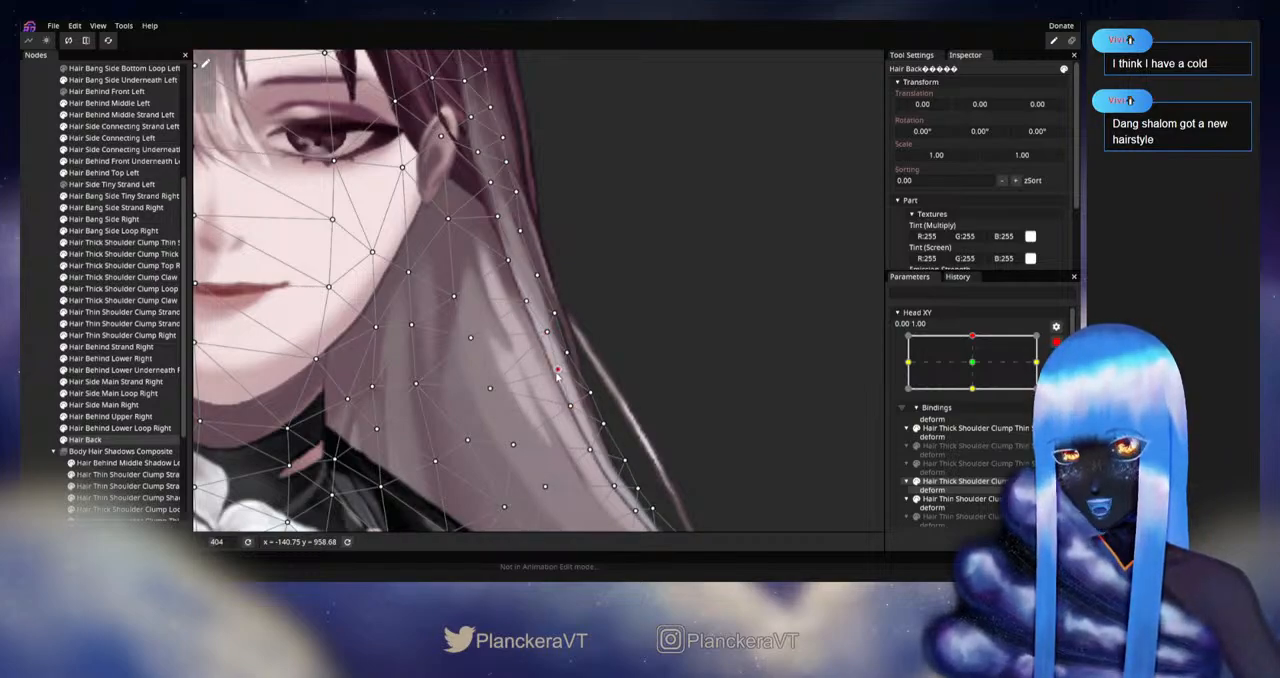
left_click(489, 389)
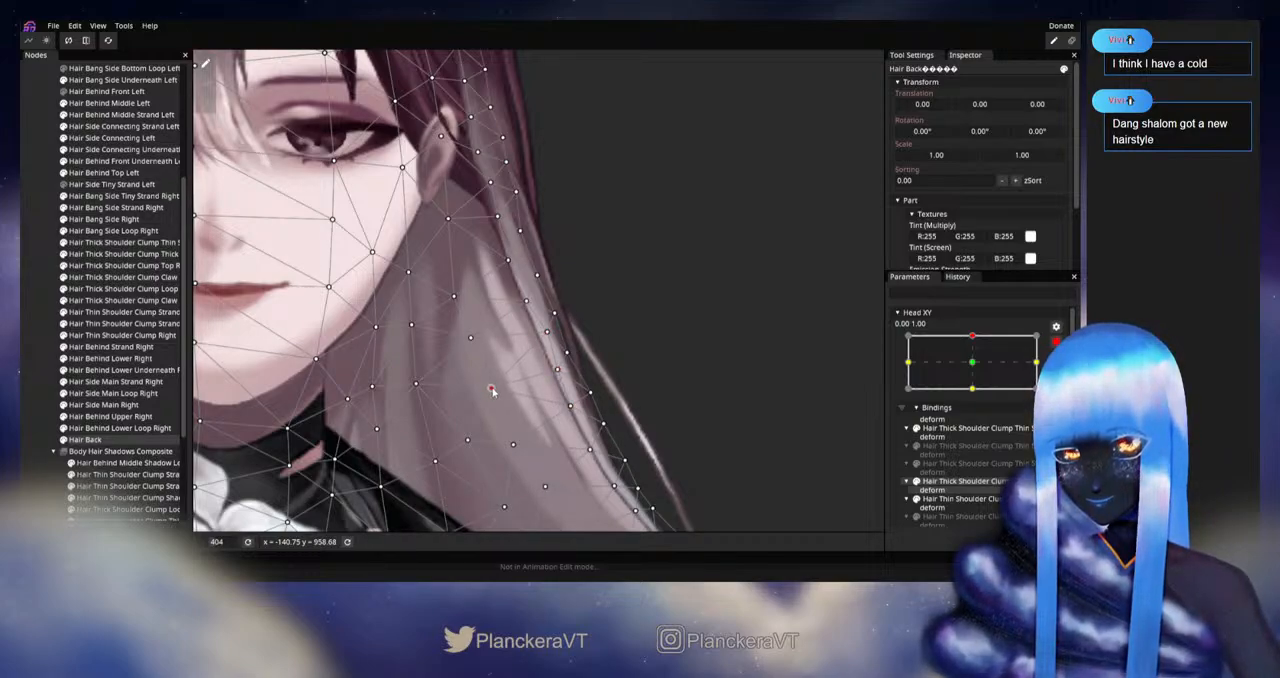
left_click(529, 299)
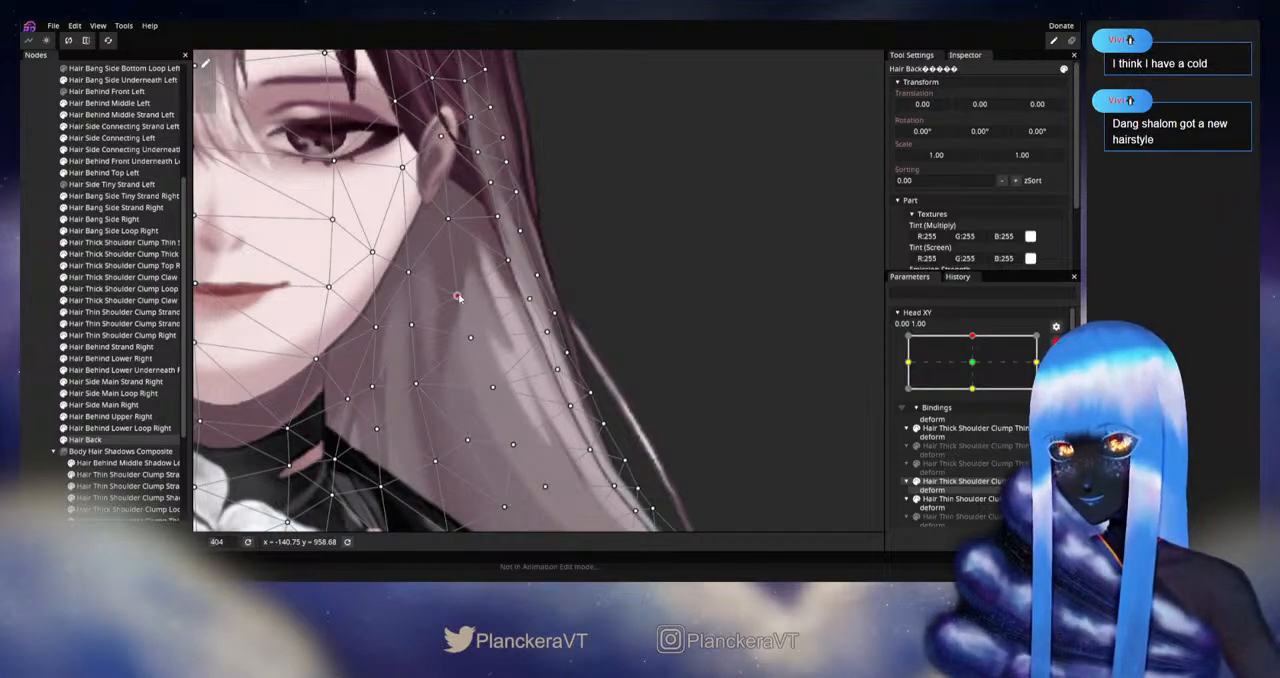
left_click(510, 259)
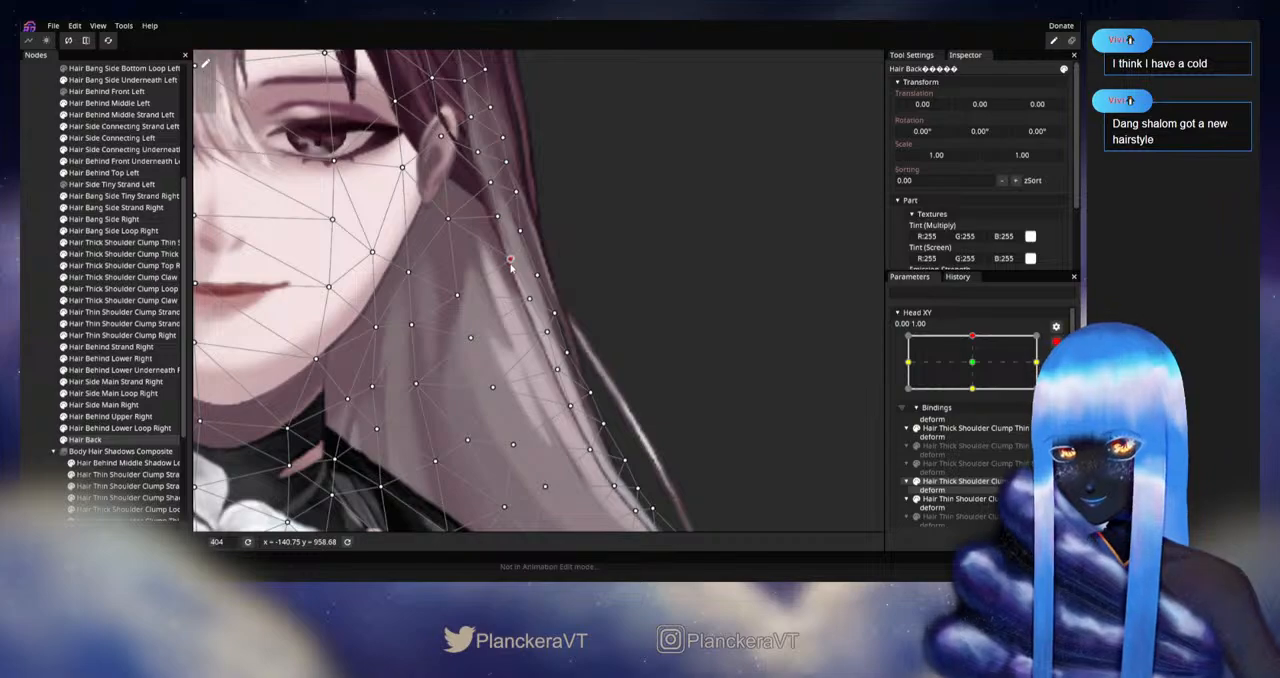
Step: Replay the upward movement with Head XY disarmed, rearm it at 0.00, 1.00 and nudge the inner Hair Back vertex beside the jaw
left_click(34, 371)
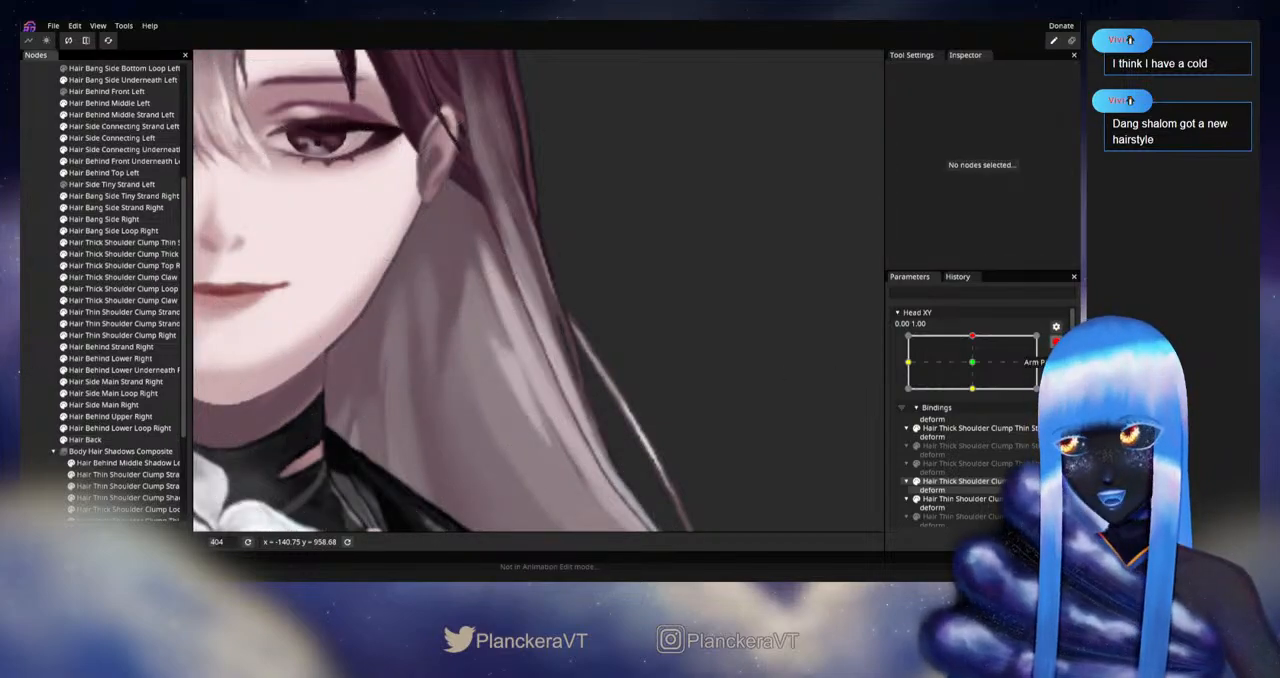
left_click(1056, 342)
mouse_move(974, 369)
left_mouse_down()
mouse_move(974, 399)
mouse_move(978, 369)
left_mouse_up()
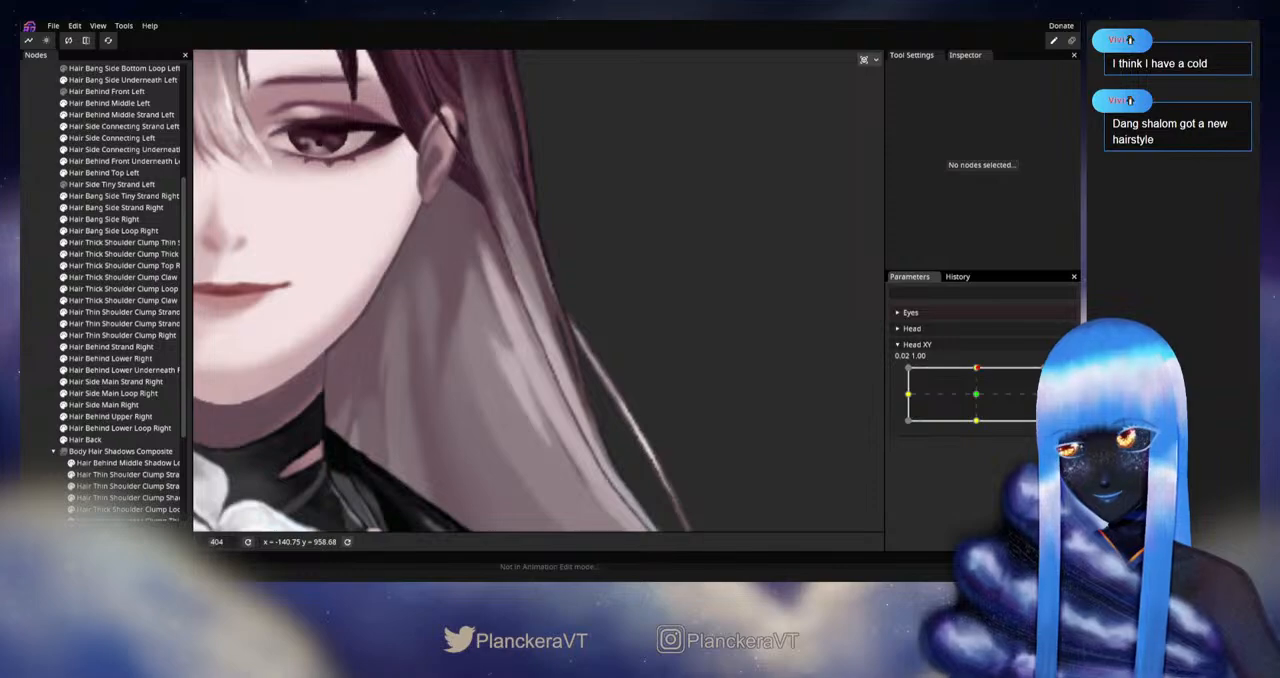
left_click(1056, 342)
left_click(100, 439)
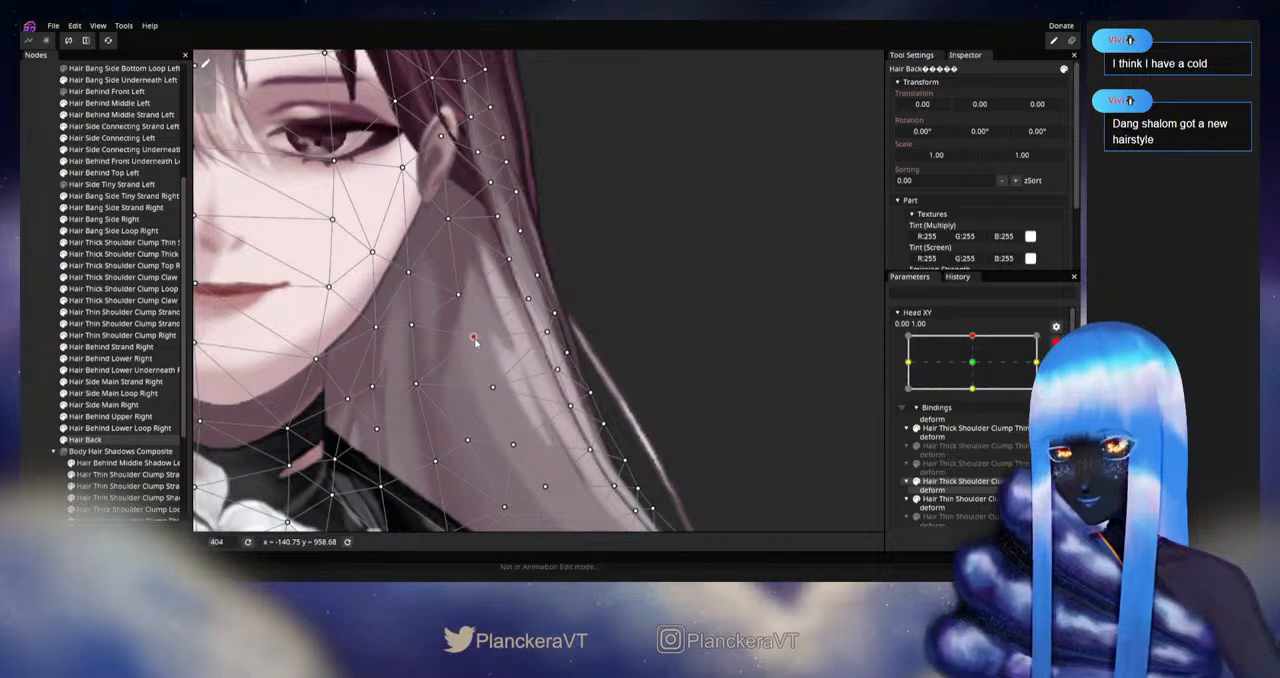
Step: Alternate Head XY between armed and disarmed, replaying the upward movement with Hair Back deselected and selected to compare the left hair
left_click(38, 365)
scroll(662, 383, "down", 3)
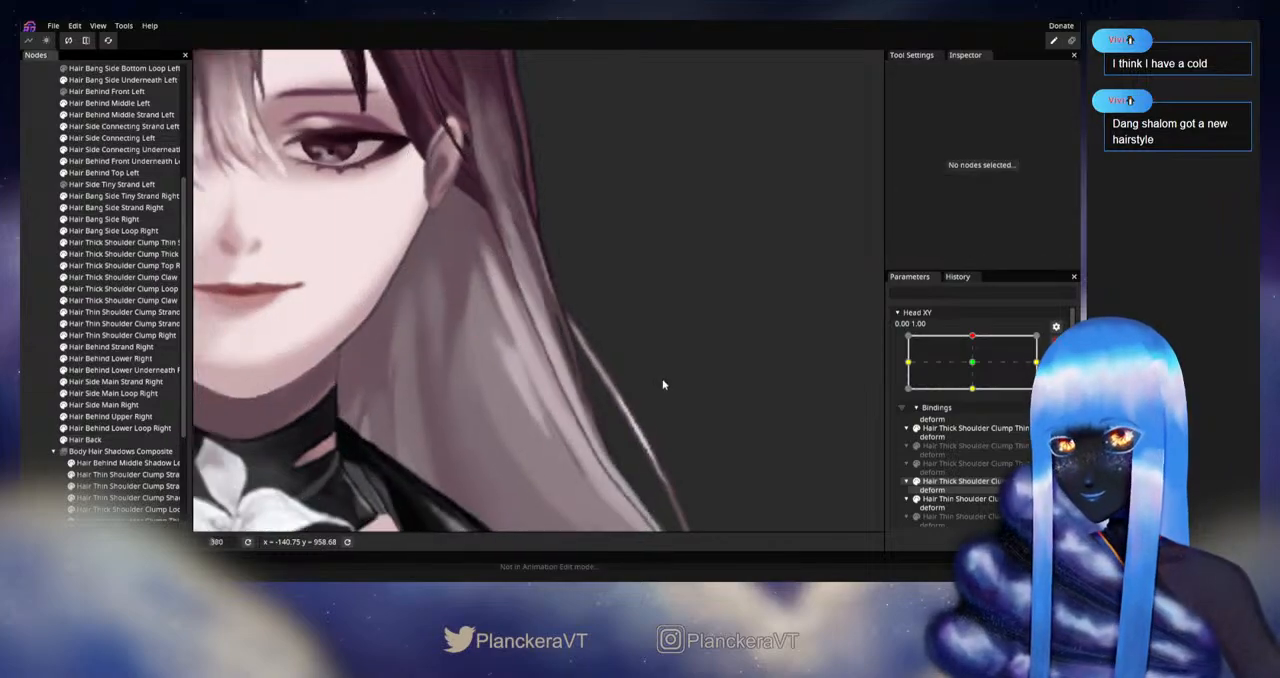
left_click(1056, 342)
mouse_move(977, 369)
left_mouse_down()
mouse_move(978, 397)
mouse_move(983, 372)
left_mouse_up()
left_click(1055, 375)
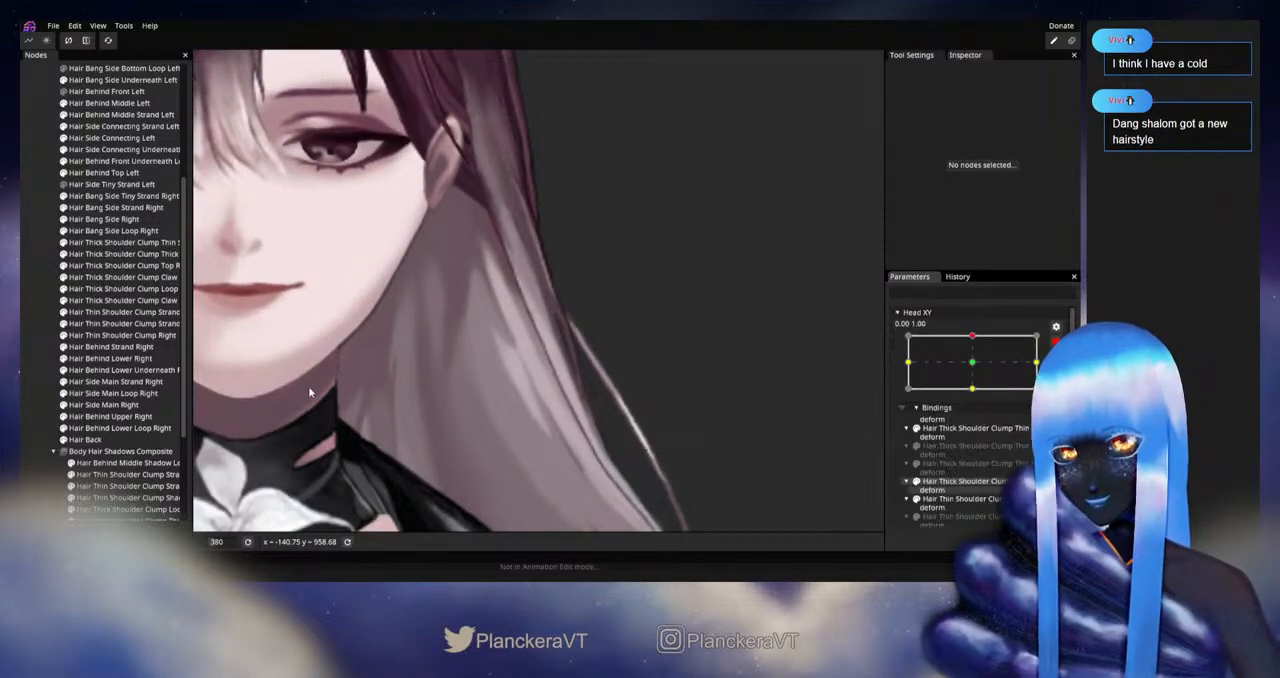
left_click(114, 439)
left_click(1055, 342)
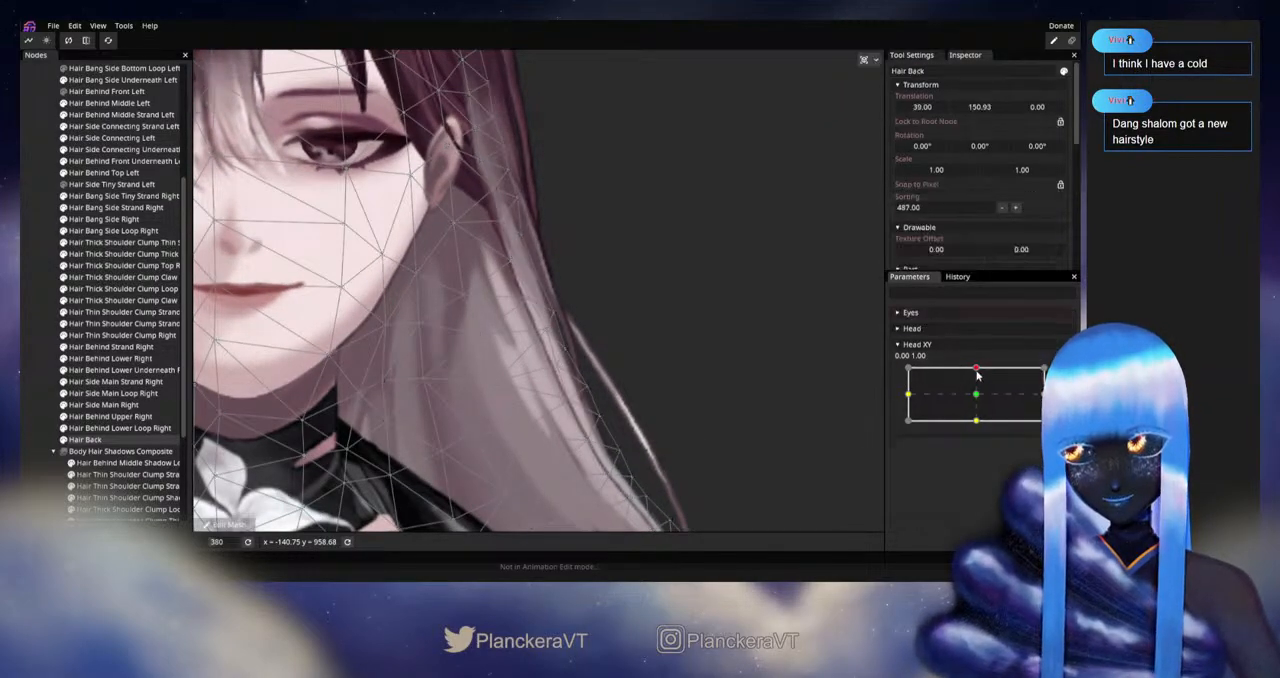
mouse_move(979, 372)
left_mouse_down()
mouse_move(977, 396)
mouse_move(975, 383)
mouse_move(977, 395)
mouse_move(975, 383)
mouse_move(1003, 378)
left_mouse_up()
Step: Rearm Head XY at 0.00, 1.00 and adjust the Hair Back vertices on the left strand and the inner hair beside the jaw
left_click(1064, 374)
left_click(546, 331)
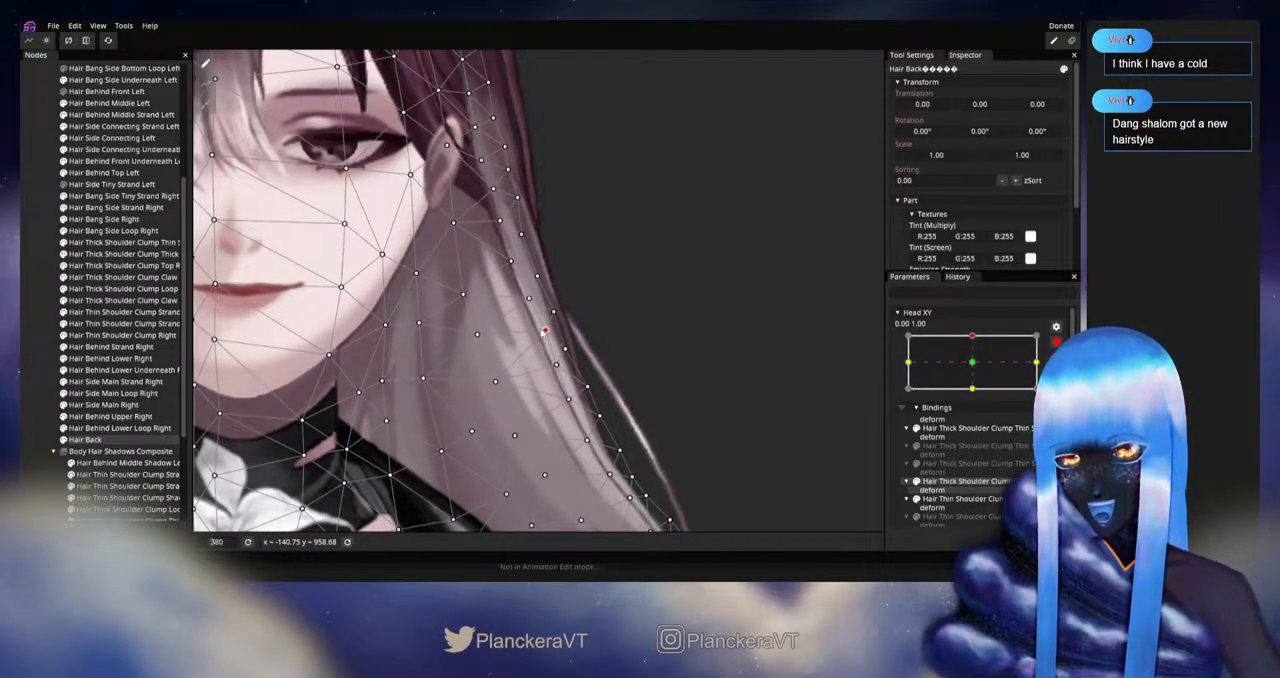
left_click(529, 298)
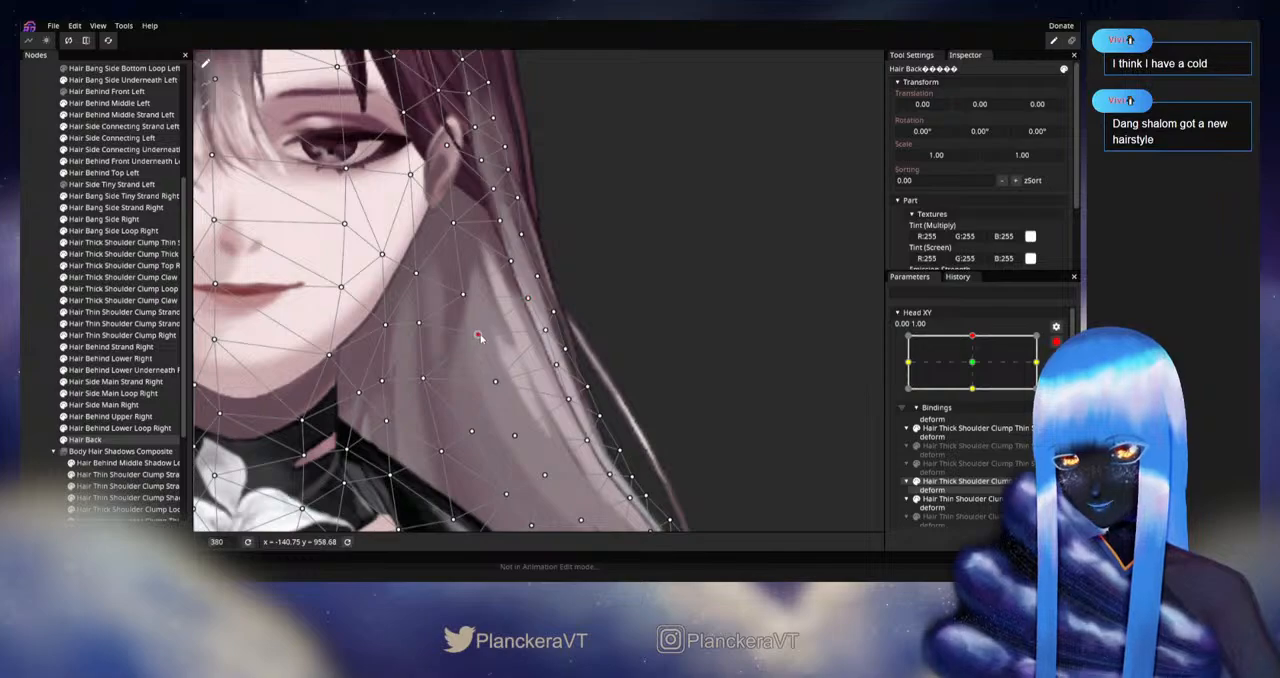
left_click(463, 295)
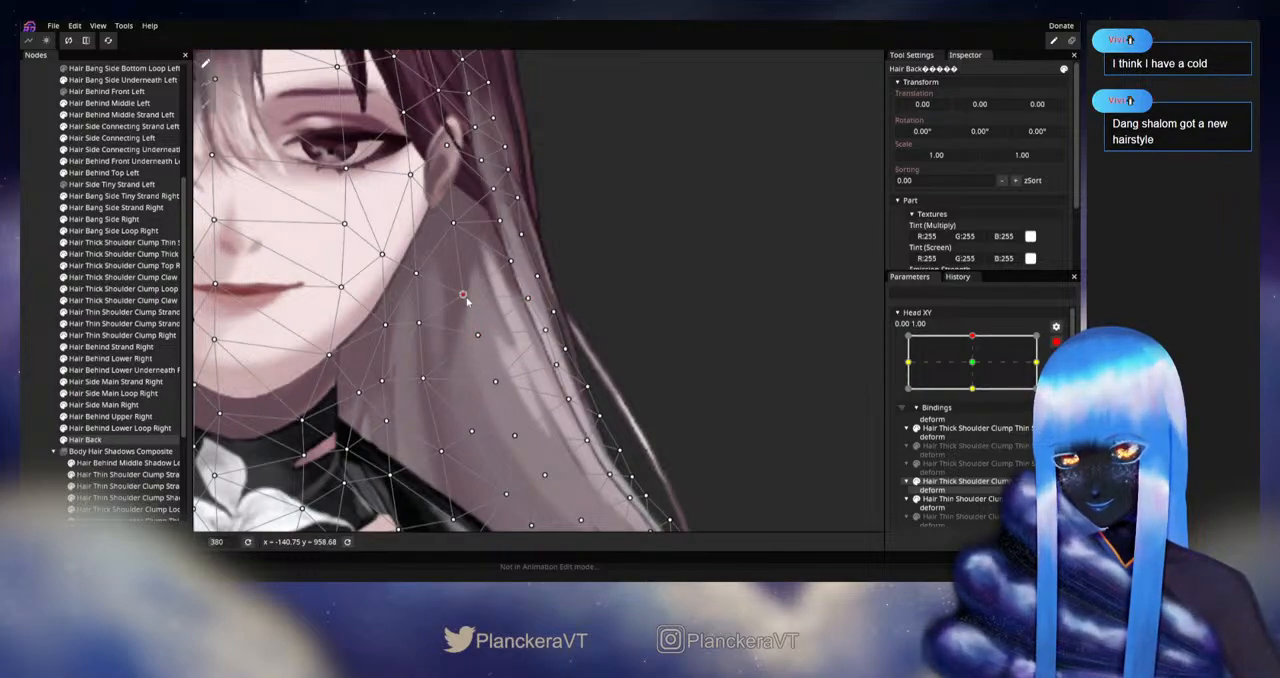
Step: Disarm Head XY and replay the movement near the upward pose, deselecting Hair Back to examine the hair beside the jaw
left_click(1056, 342)
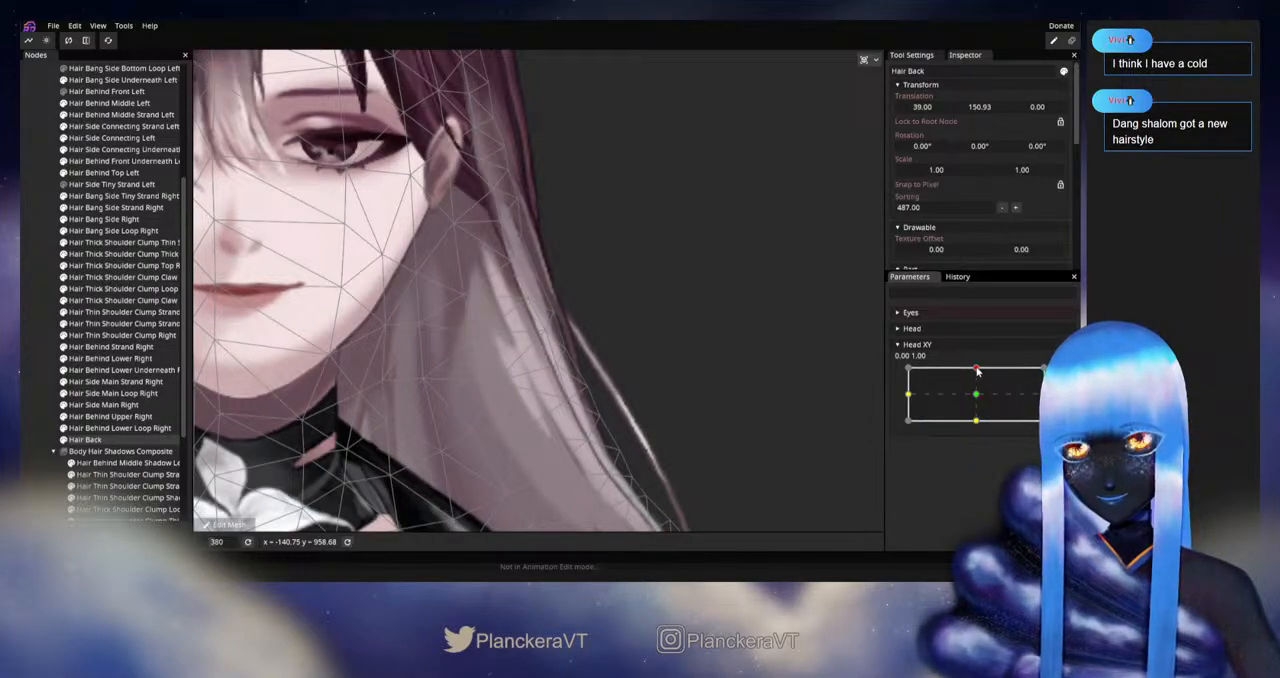
mouse_move(978, 370)
left_mouse_down()
mouse_move(976, 393)
mouse_move(987, 368)
left_mouse_up()
left_click(40, 378)
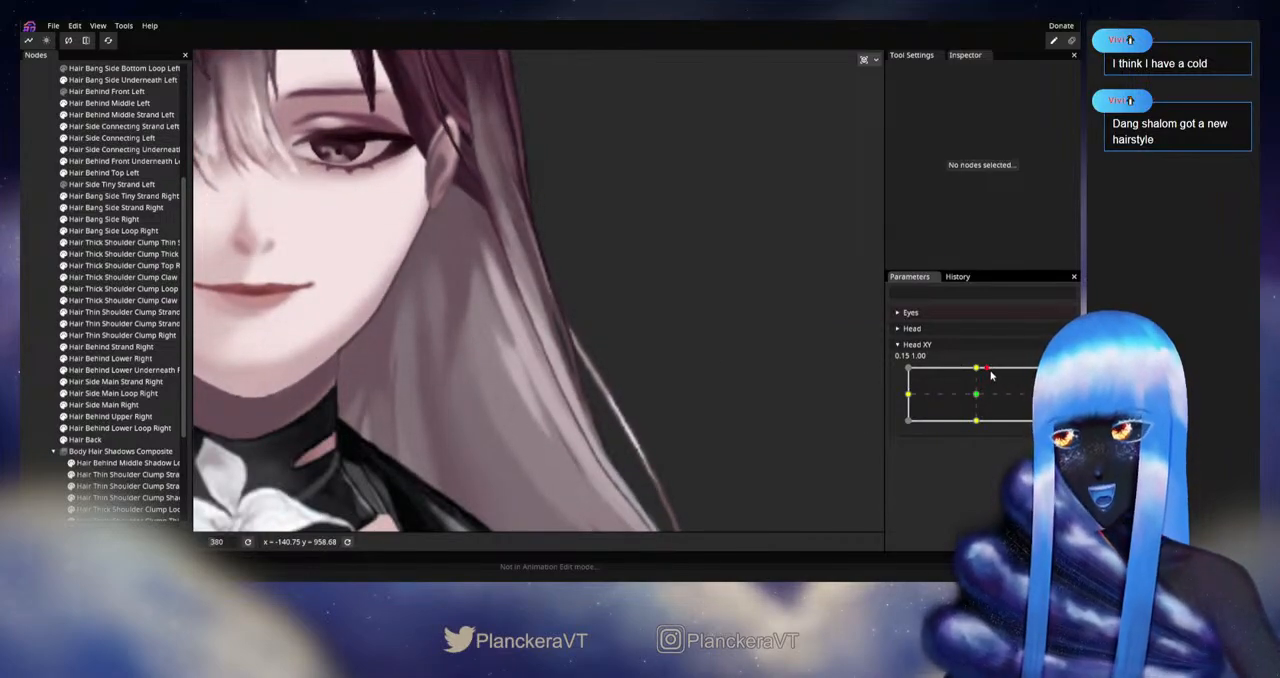
mouse_move(987, 368)
left_mouse_down()
mouse_move(978, 388)
mouse_move(980, 375)
left_mouse_up()
Step: Rearm Head XY at 0.00, 1.00, reselect Hair Back and nudge one inner vertex and one vertex on the left side strand
left_click(1056, 376)
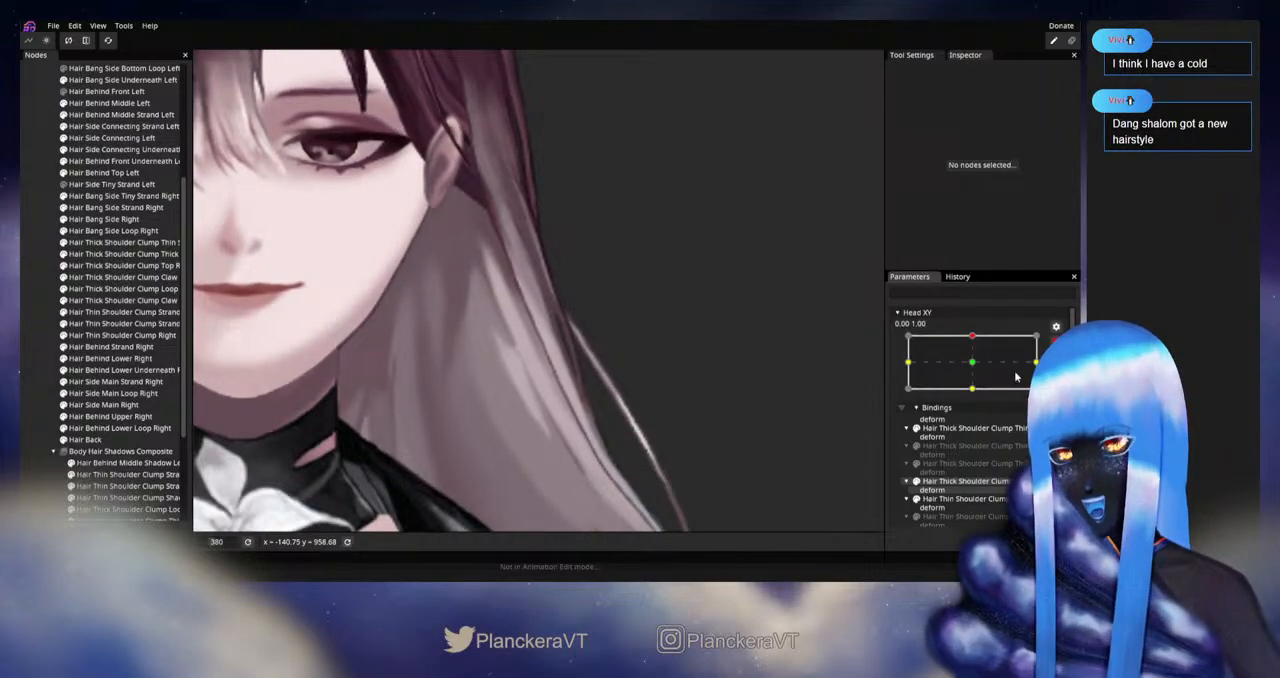
left_click(84, 440)
scroll(564, 350, "up", 1)
scroll(564, 350, "up", 1)
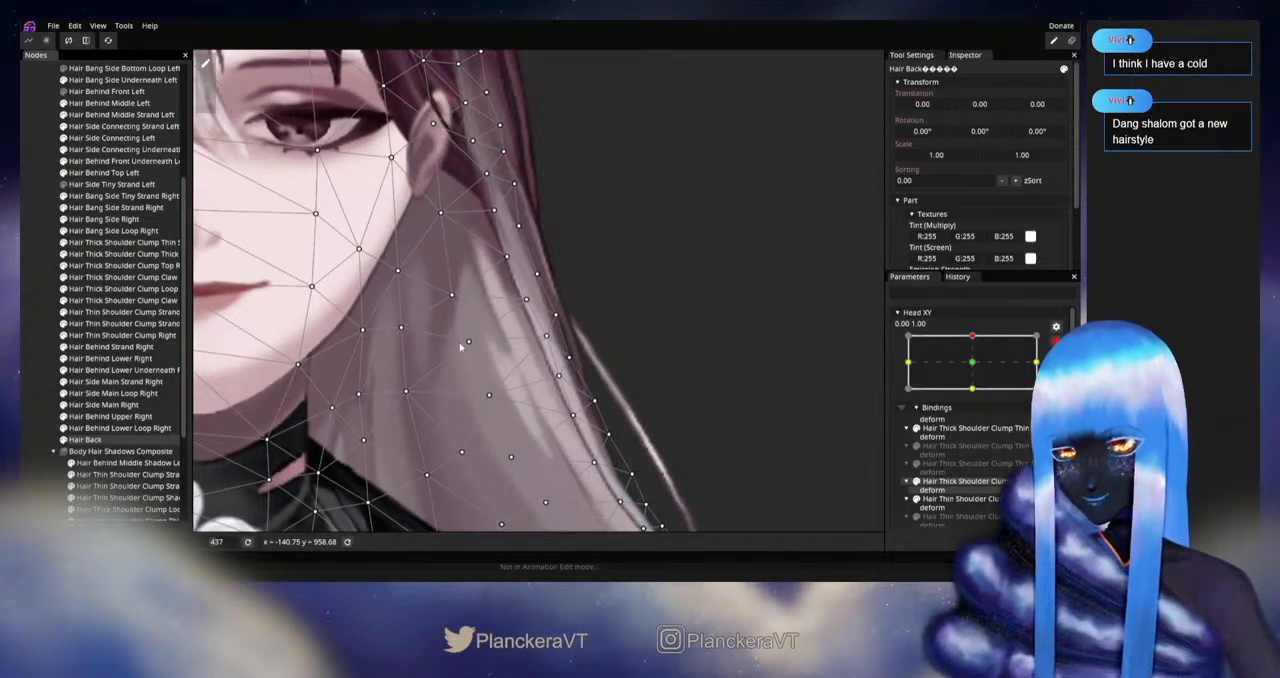
left_click(462, 344)
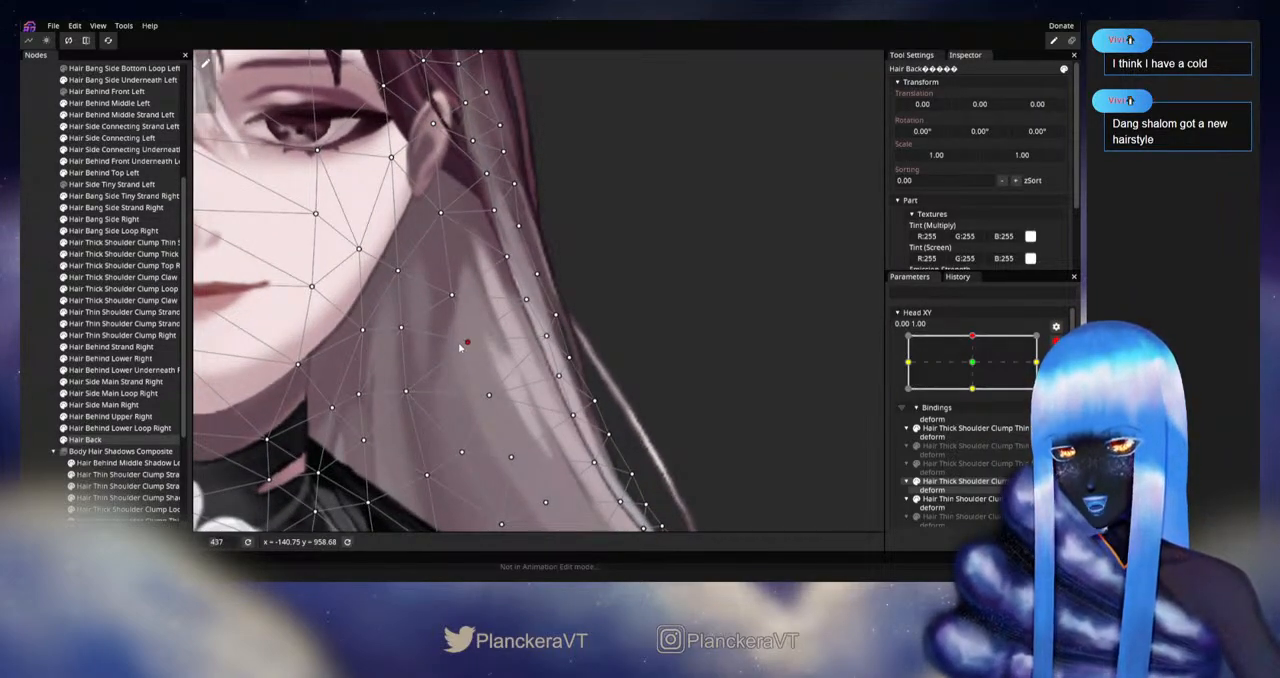
left_click(545, 338)
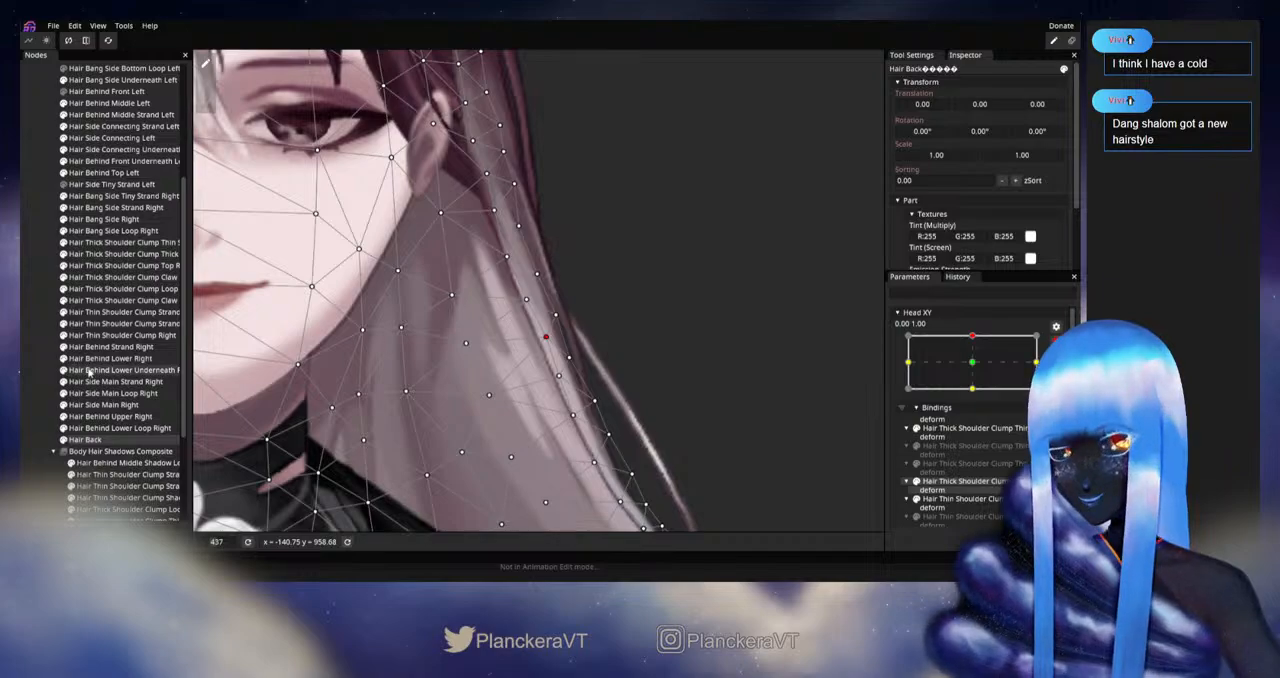
Step: Deselect Hair Back and replay the upward Head XY movement to check the left side strand without the mesh
left_click(52, 381)
scroll(580, 350, "down", 2)
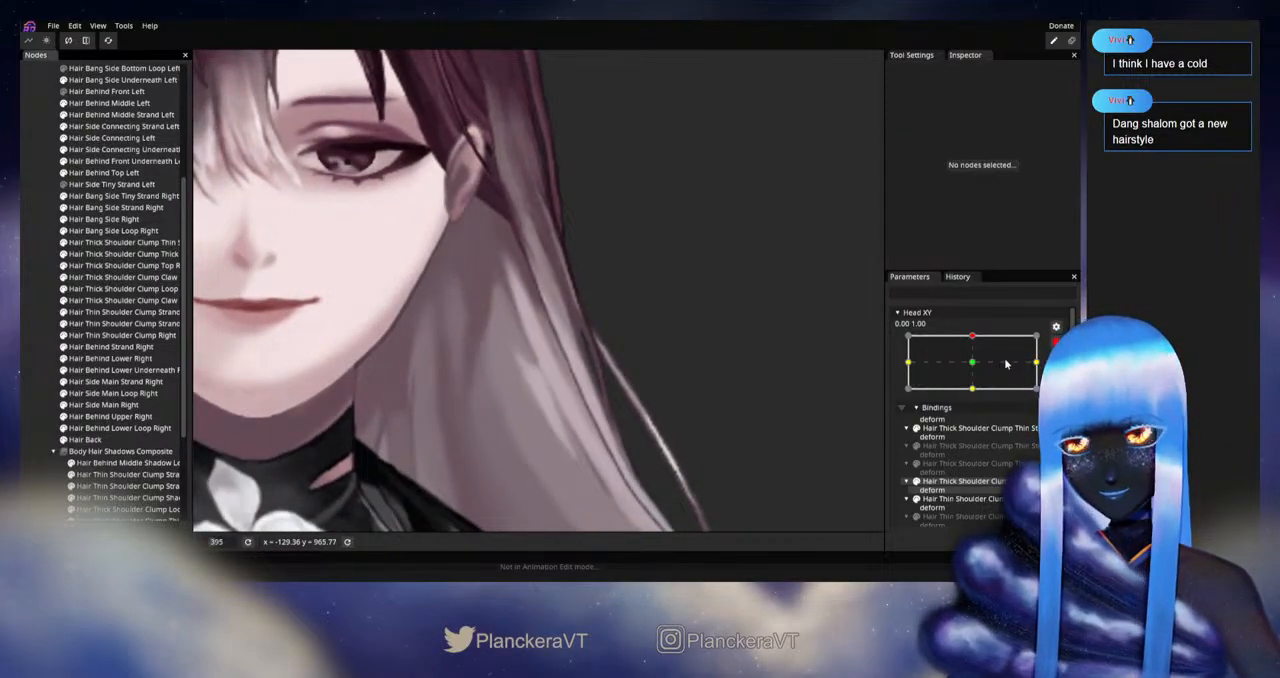
mouse_move(984, 370)
left_mouse_down()
mouse_move(973, 397)
mouse_move(984, 368)
left_mouse_up()
Step: Reselect Hair Back with Head XY armed at 0.00, 1.00 and refine the vertices down the middle of the left side strand
left_click(86, 439)
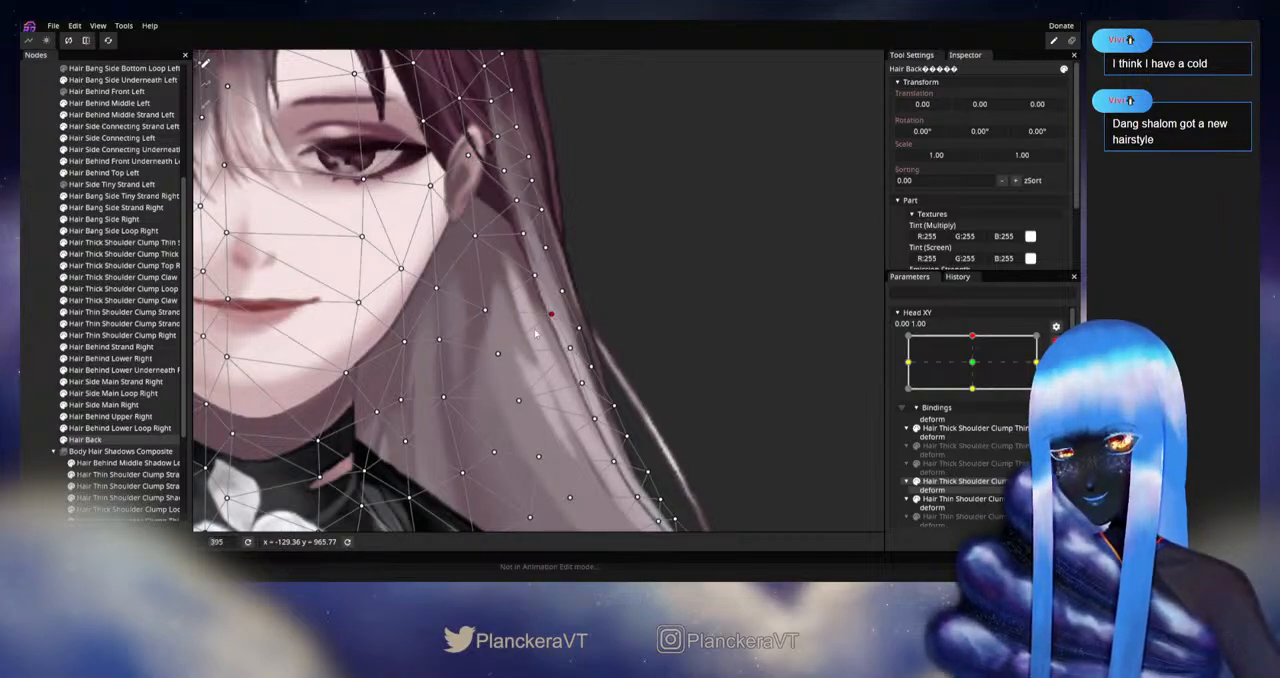
left_click(565, 351)
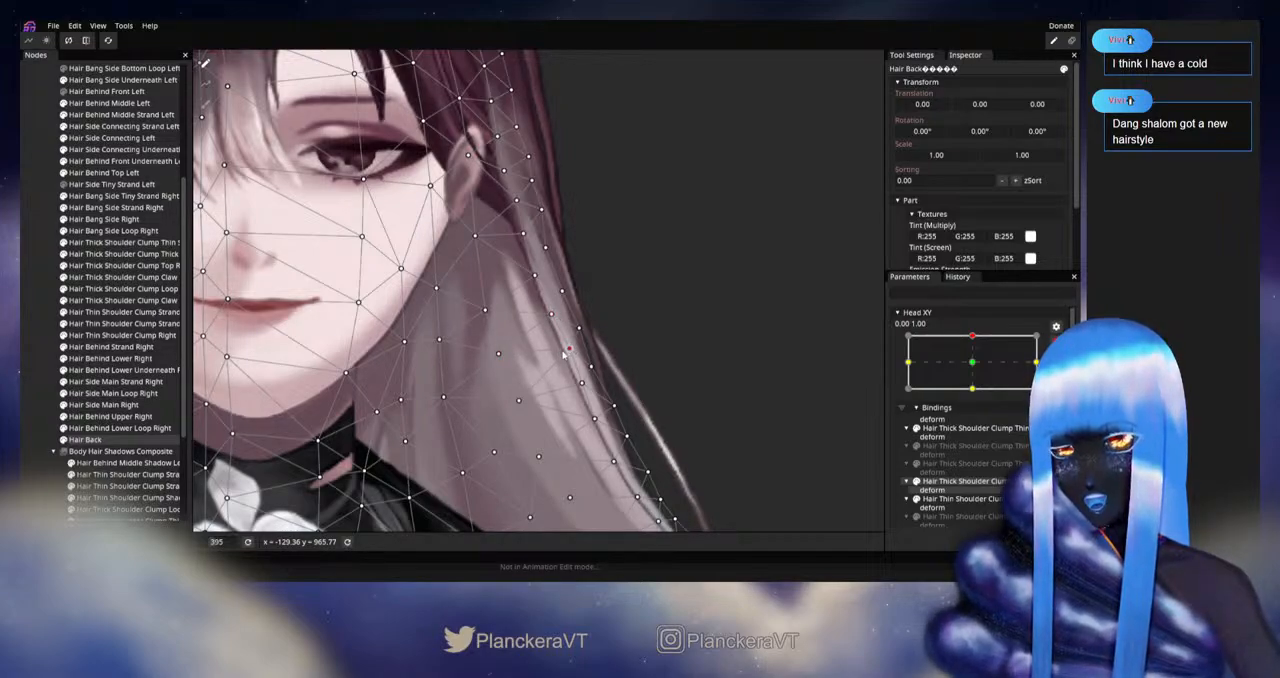
left_click_drag(486, 427, 553, 374)
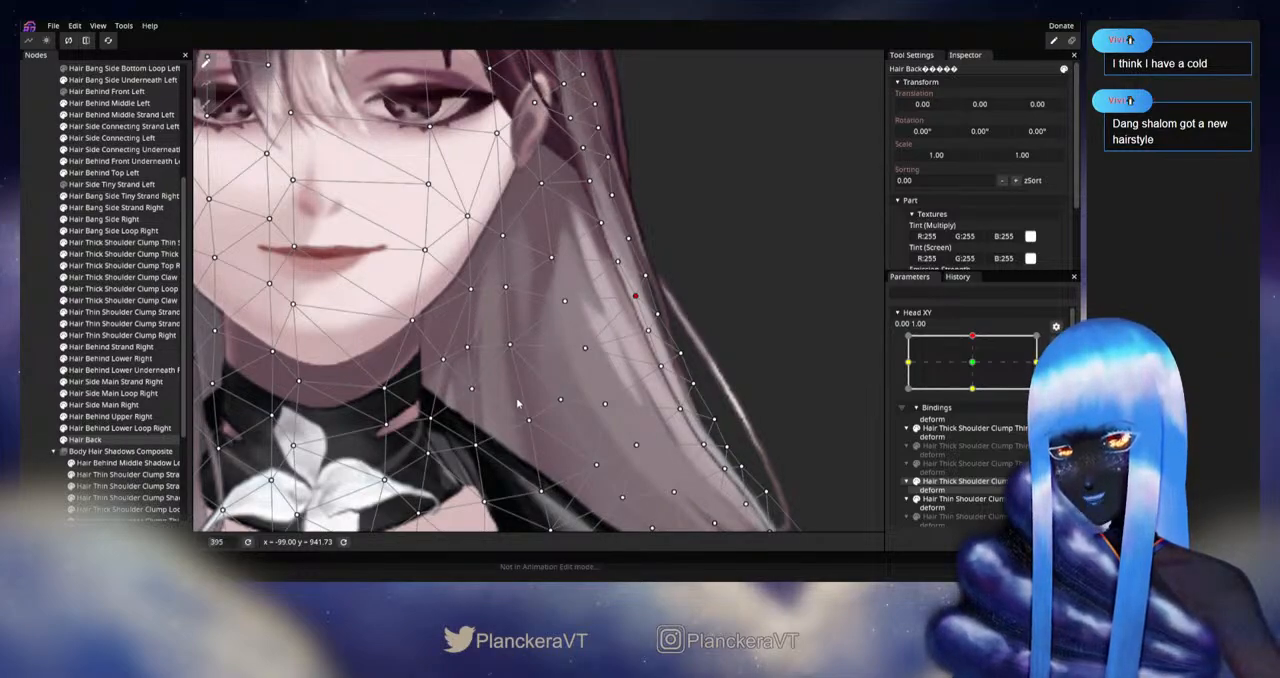
scroll(560, 390, "up", 2)
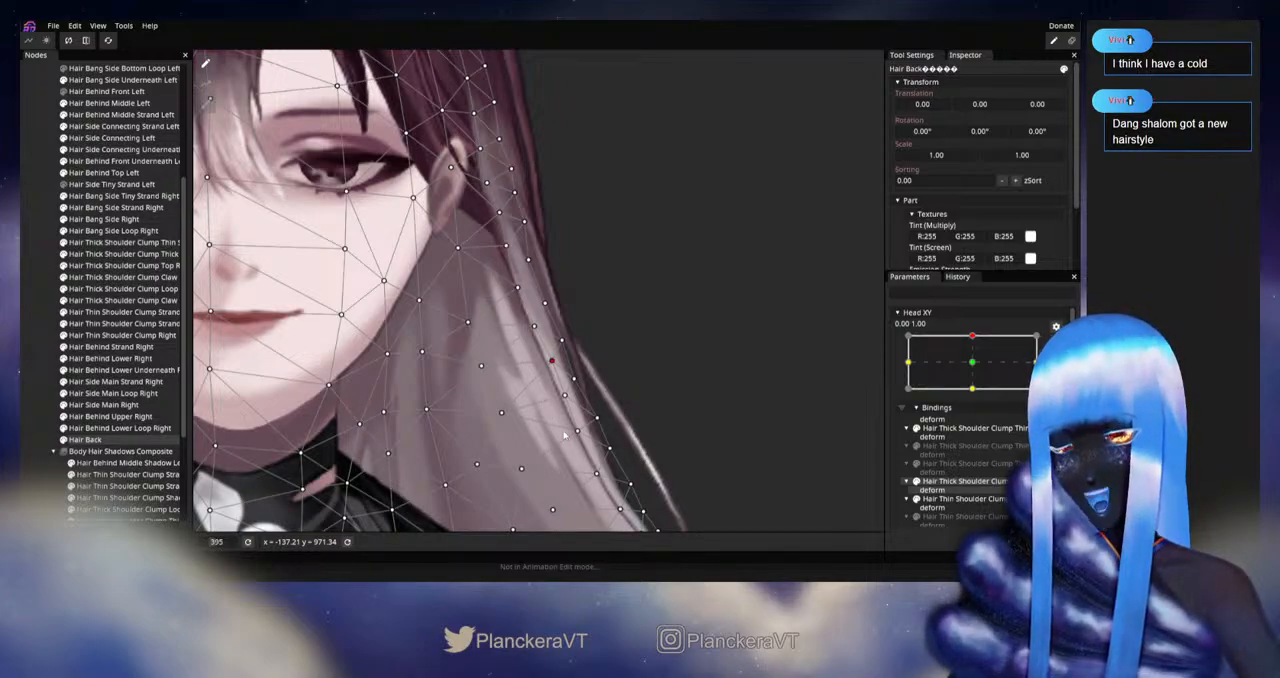
Step: Replay the upward Head XY movement, rearm it at 0.00, 1.00 and adjust the inner Hair Back vertices beside the jaw
left_click(41, 383)
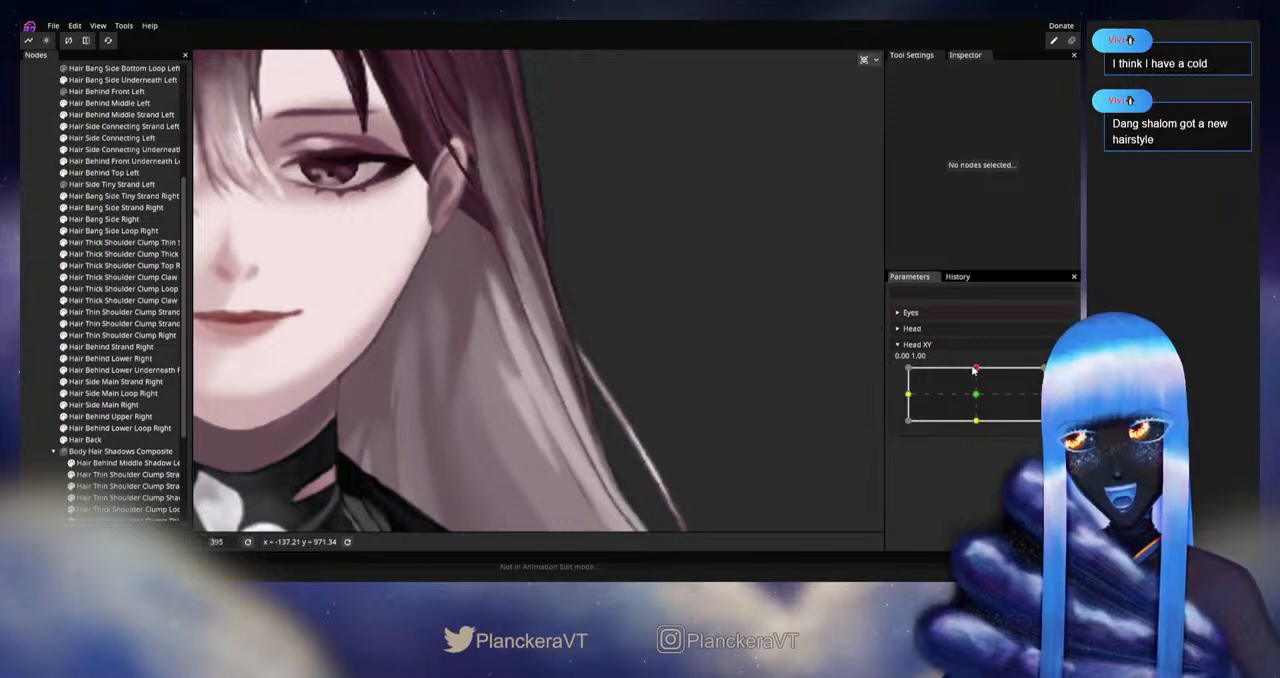
mouse_move(974, 370)
left_mouse_down()
mouse_move(976, 399)
mouse_move(977, 361)
left_mouse_up()
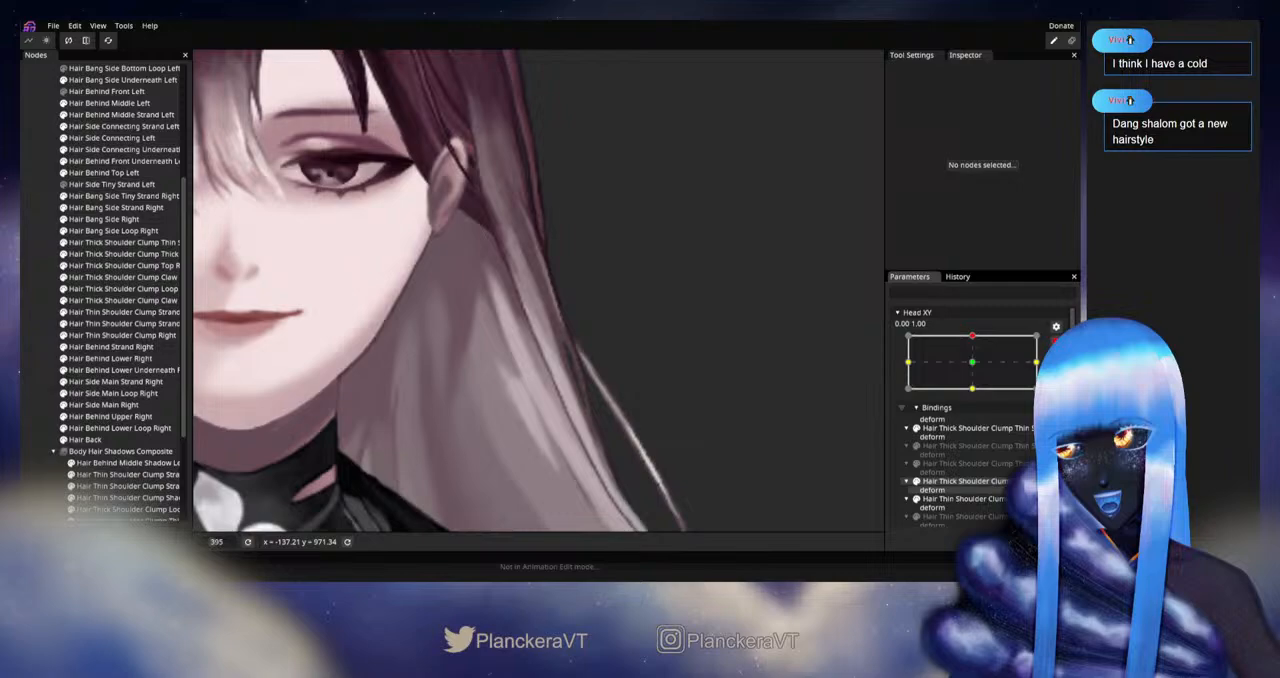
left_click(148, 439)
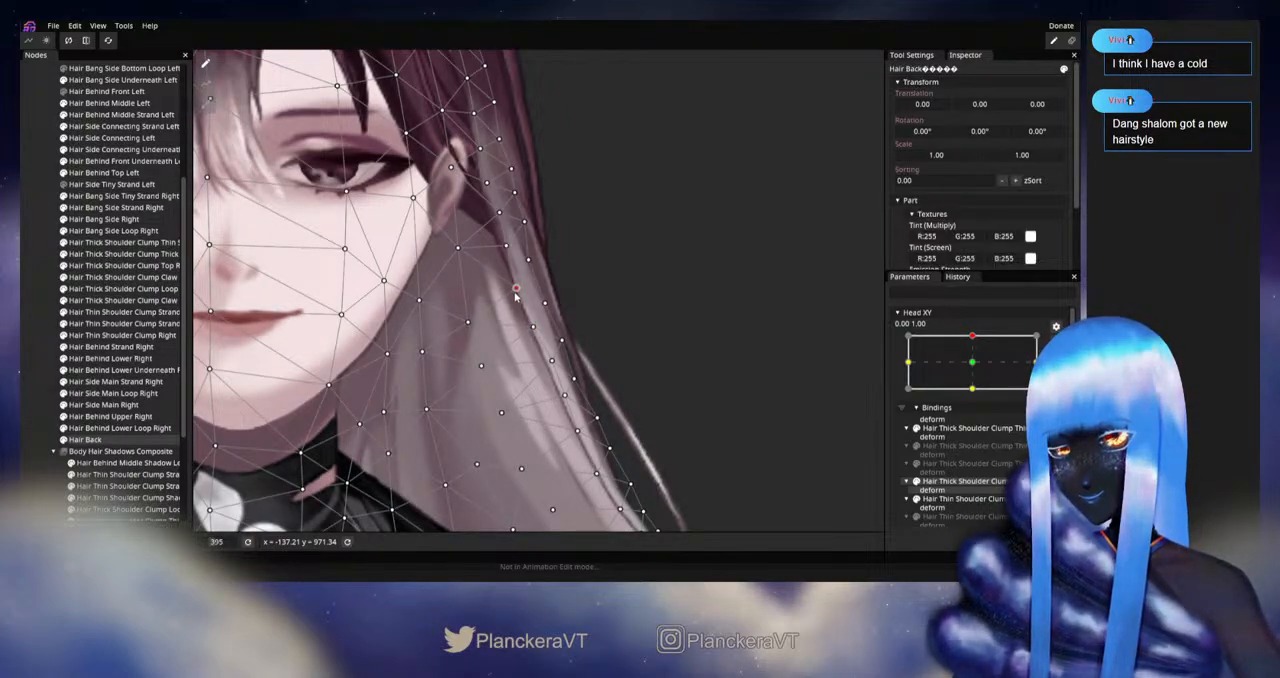
left_click(470, 323)
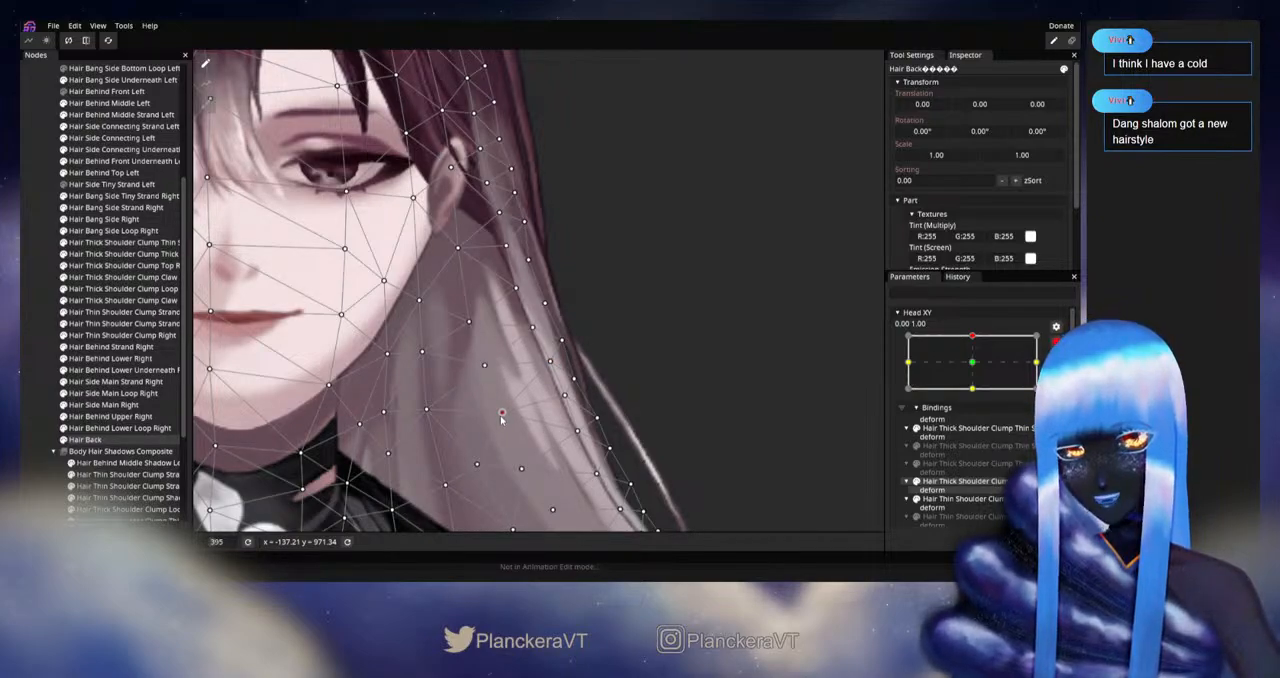
Step: Check the movement without the mesh, rearm Head XY at 0.00, 1.00 and nudge a Hair Back vertex in the middle of the left strand
left_click(600, 372)
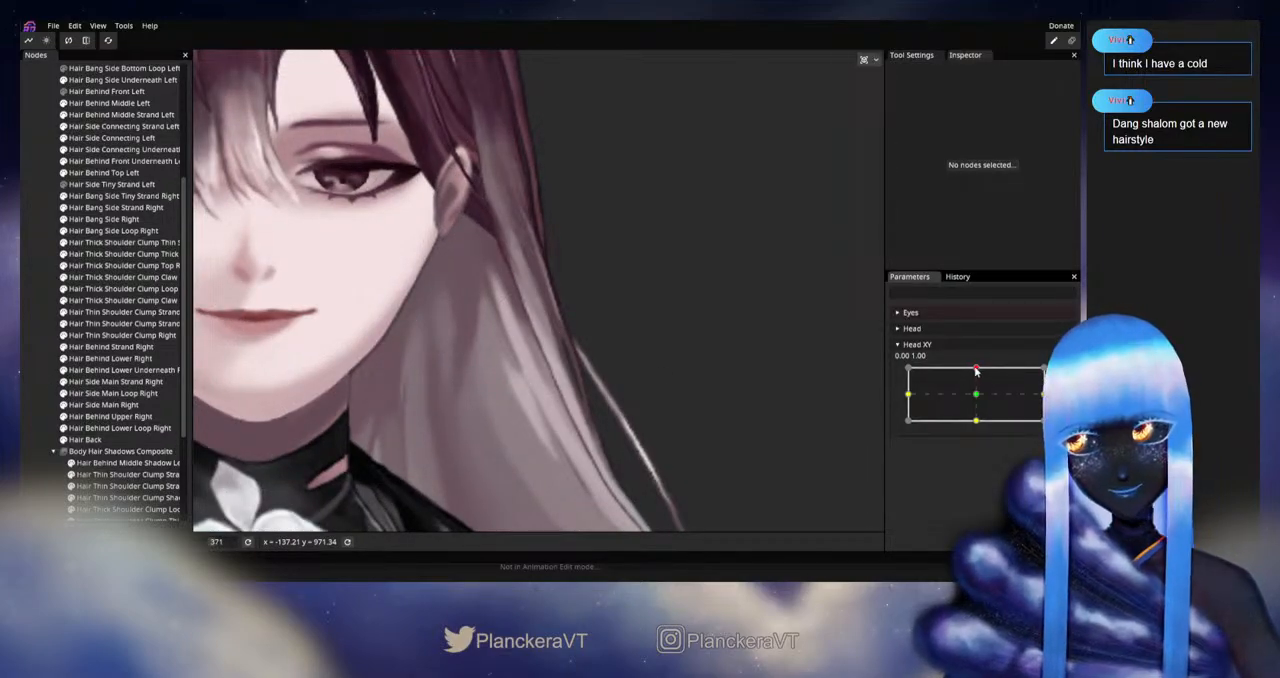
mouse_move(976, 371)
left_mouse_down()
mouse_move(977, 395)
mouse_move(984, 371)
left_mouse_up()
left_click(1063, 373)
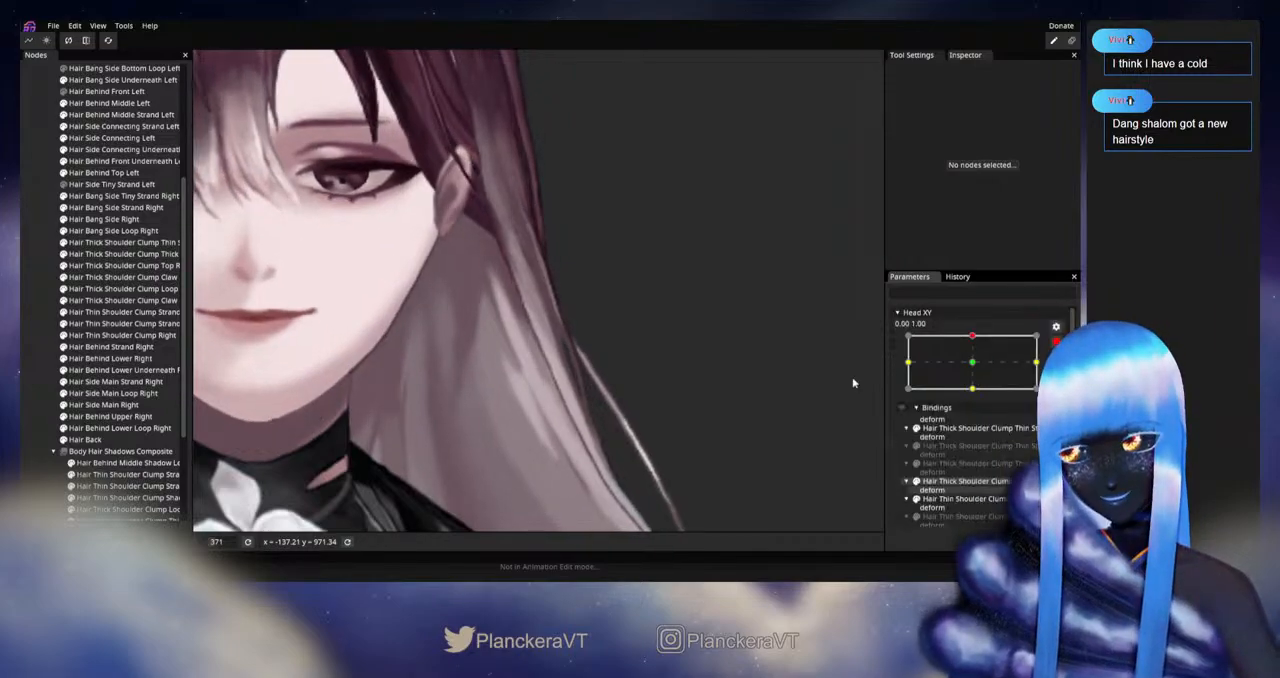
left_click(131, 441)
left_click_drag(488, 362, 482, 365)
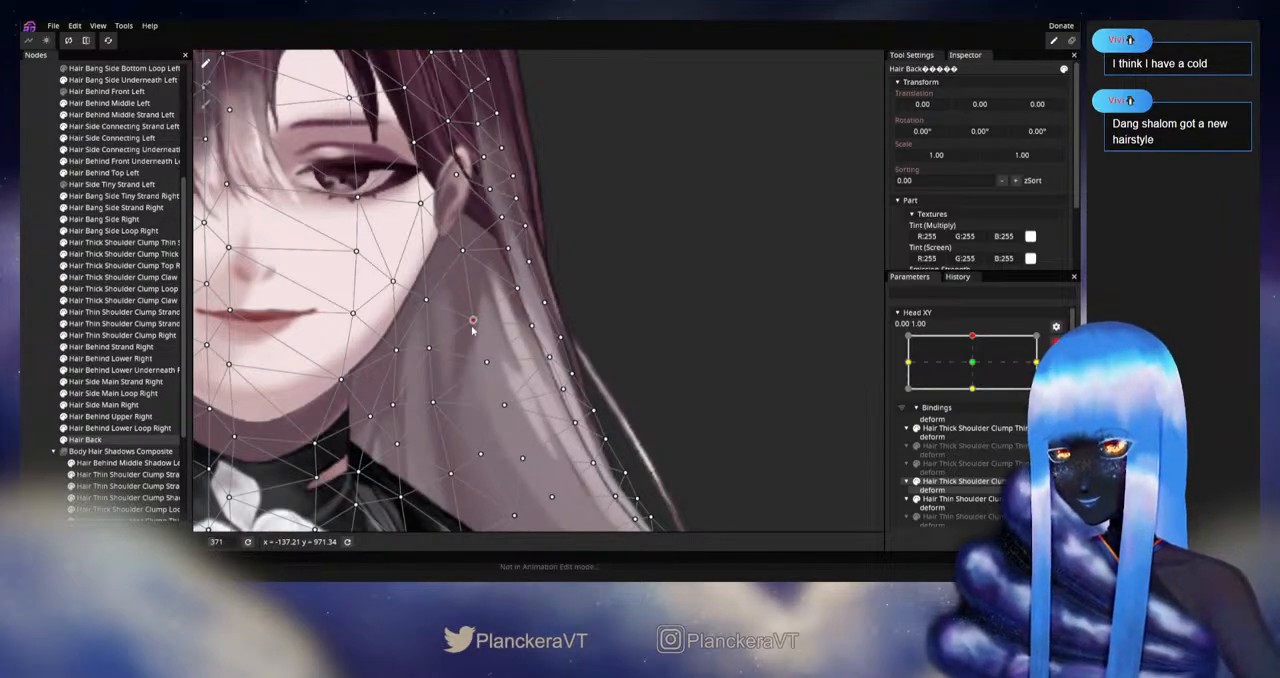
Step: Retest the upward Head XY pose and refine the central Hair Back vertices of the left strand with 0.00, 1.00 armed
left_click(43, 388)
scroll(716, 383, "down", 4)
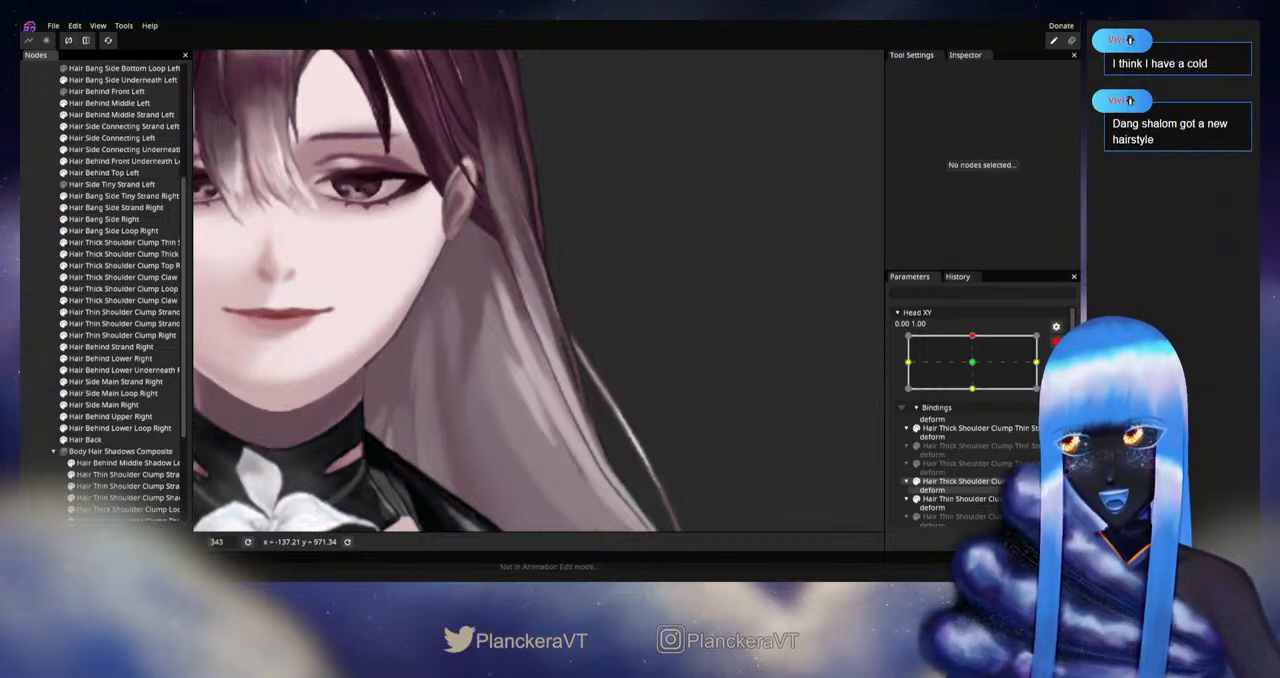
scroll(976, 380, "up", 1)
mouse_move(976, 368)
left_mouse_down()
mouse_move(977, 400)
mouse_move(977, 369)
left_mouse_up()
left_click(1062, 374)
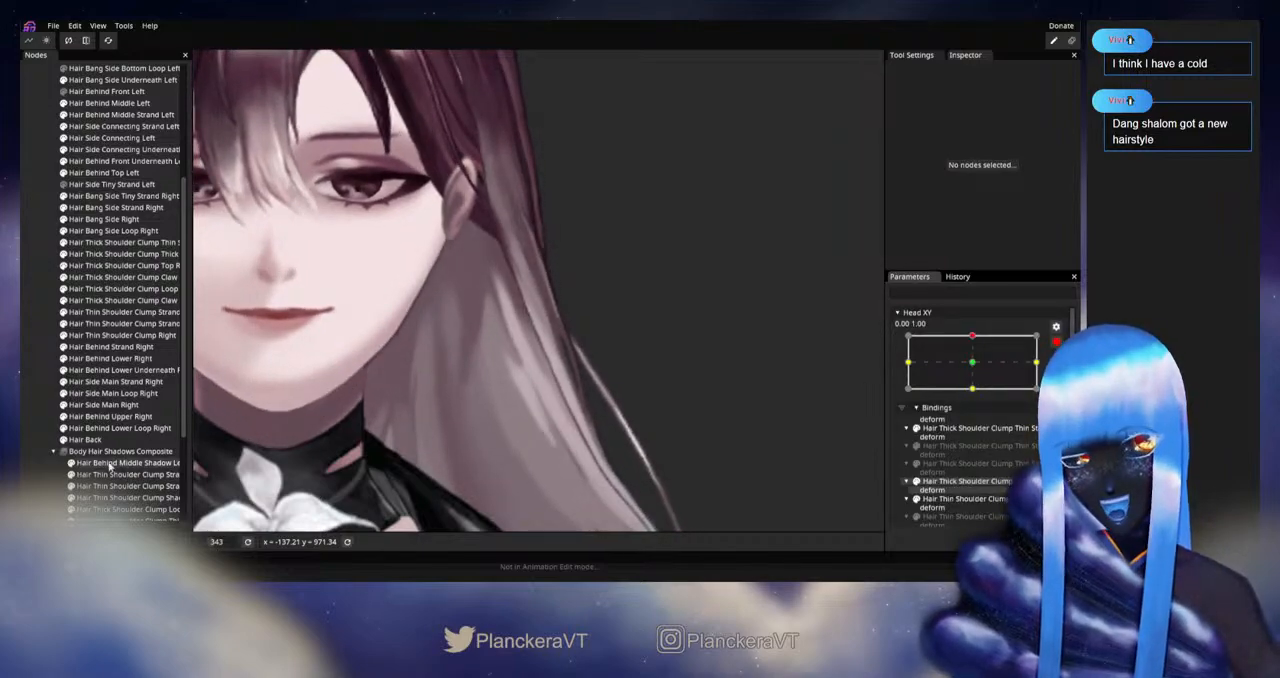
left_click(88, 440)
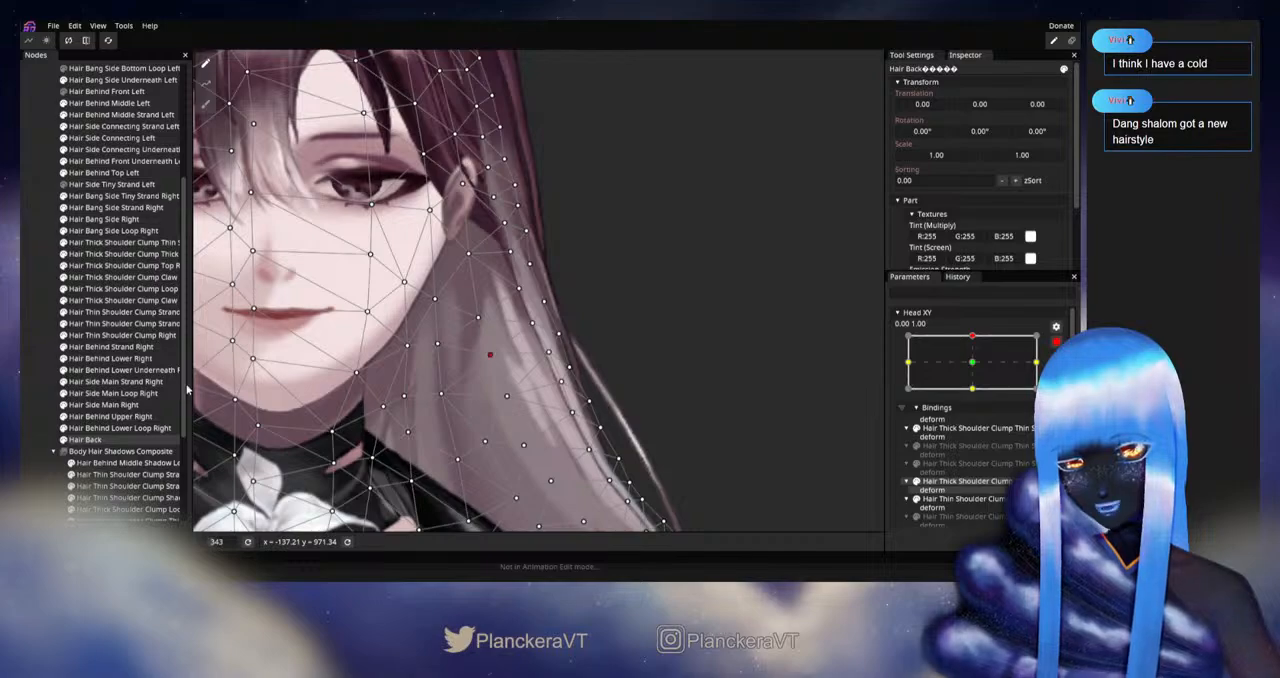
Step: Replay the Head XY movement disarmed, rearm it at 0.00, 1.00 and smooth the Hair Back vertices toward the left strand's outer edge
left_click(35, 401)
scroll(626, 398, "down", 2)
left_click(1056, 342)
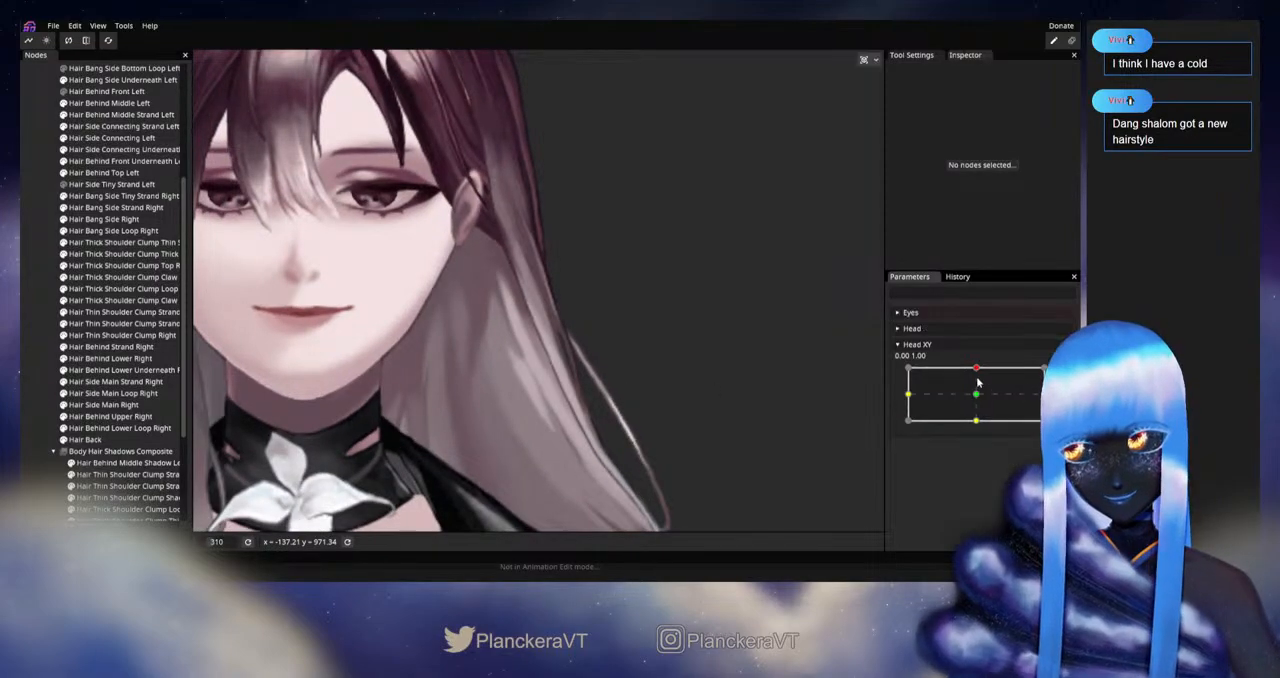
mouse_move(977, 370)
left_mouse_down()
mouse_move(977, 396)
mouse_move(983, 366)
left_mouse_up()
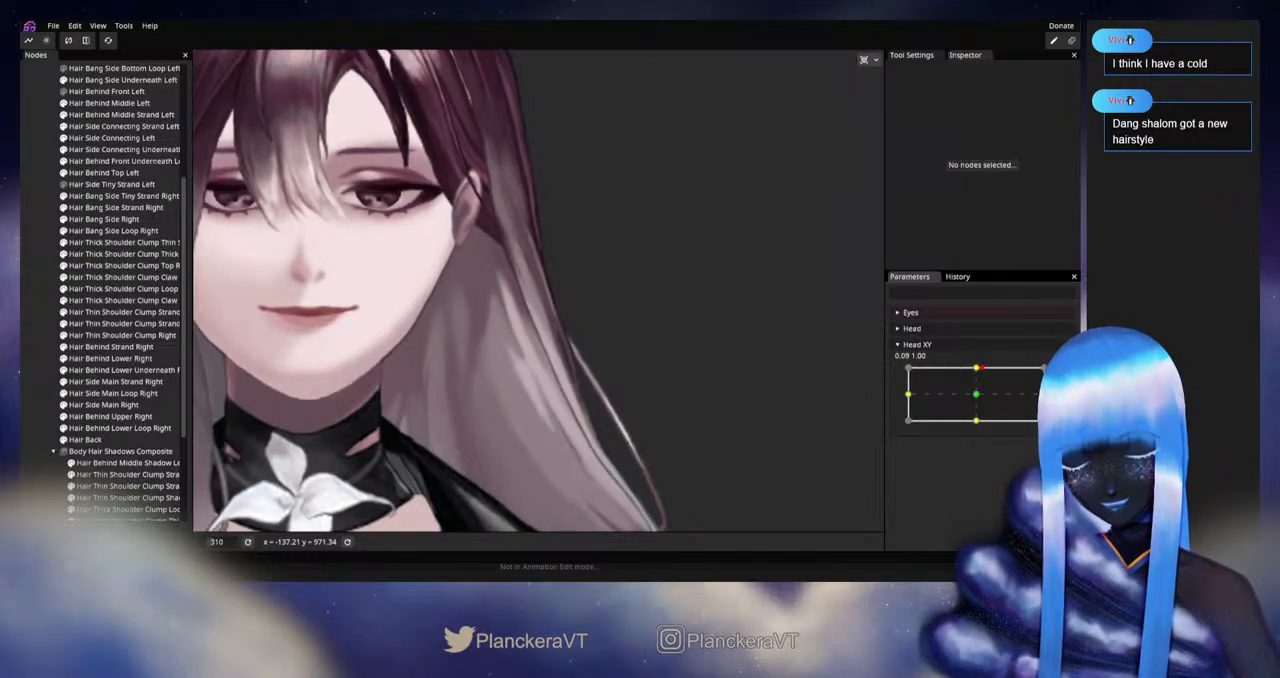
left_click(90, 440)
left_click(489, 352)
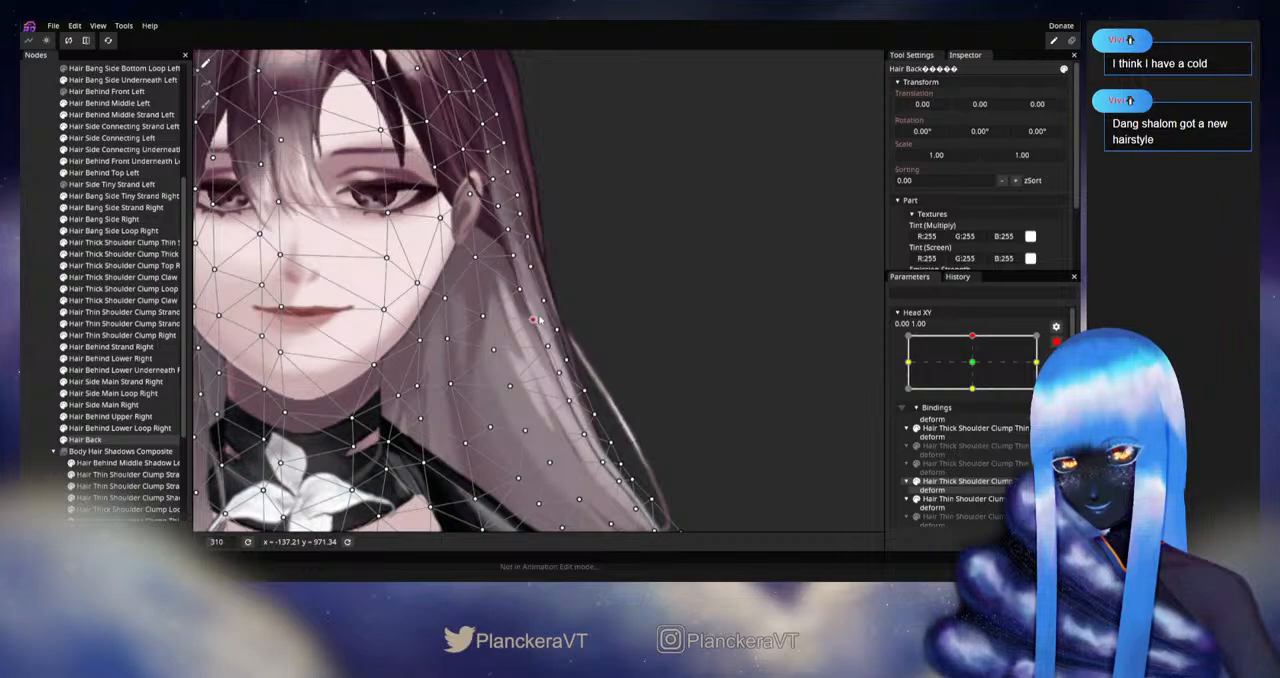
Step: Deselect Hair Back, disarm Head XY and replay the upward movement to check the left strand
left_click(21, 411)
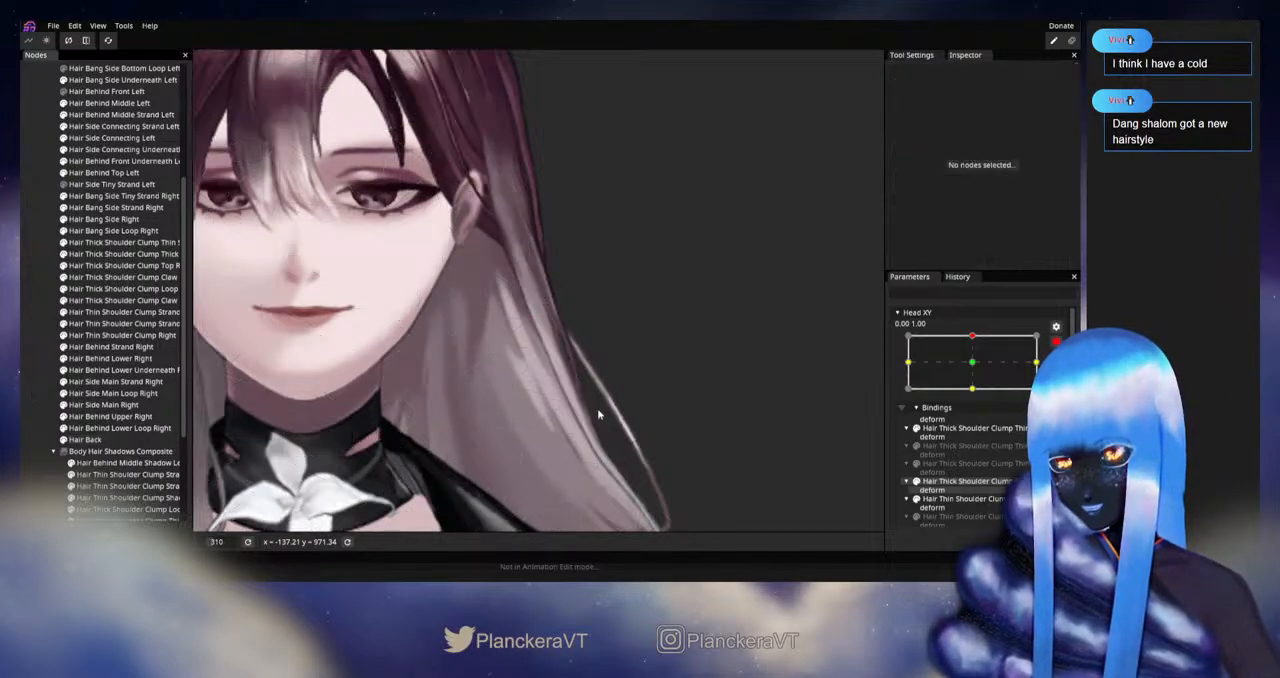
scroll(704, 428, "down", 2)
left_click(1056, 342)
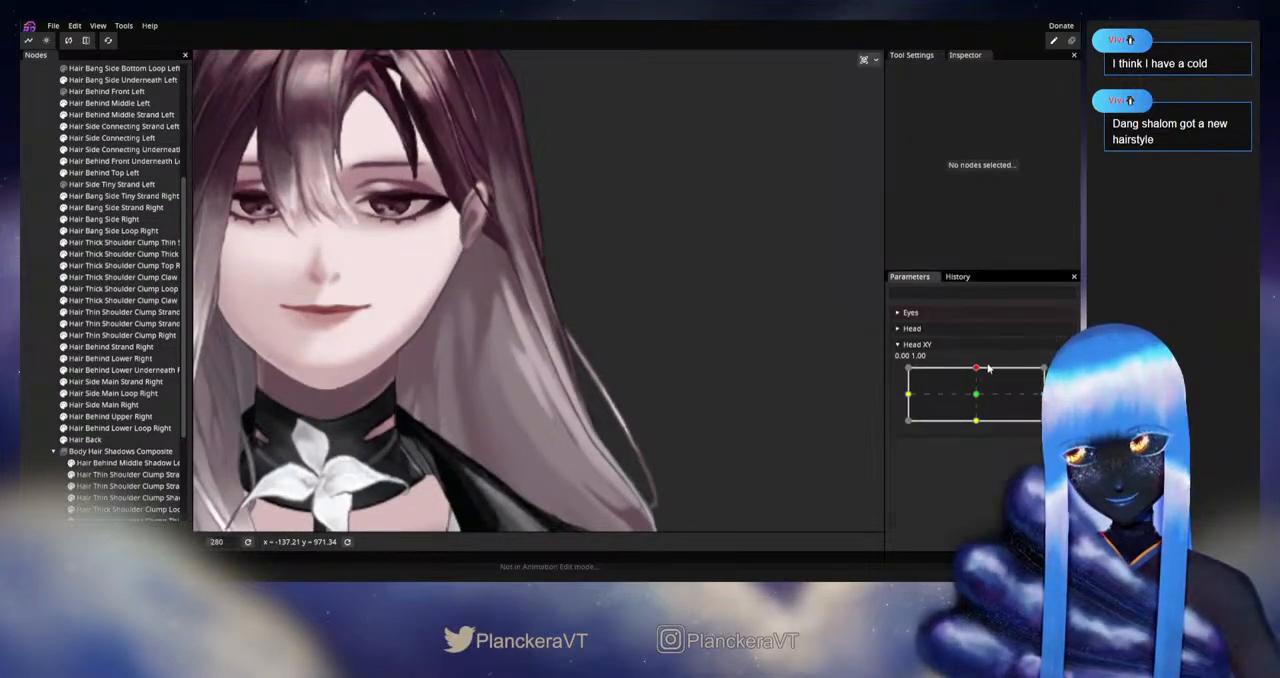
mouse_move(977, 368)
left_mouse_down()
mouse_move(970, 400)
mouse_move(986, 373)
mouse_move(982, 397)
mouse_move(979, 367)
left_mouse_up()
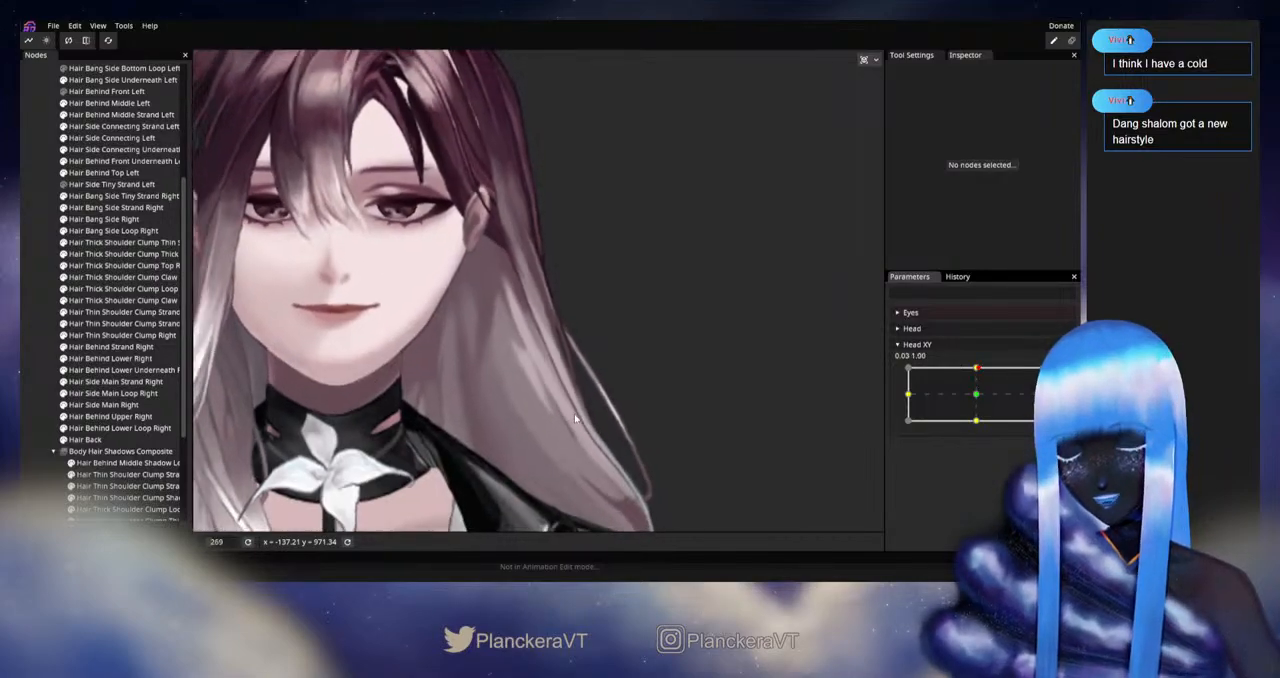
Step: Show the hidden left bang and side hair parts and replay the upward movement to examine the hair ends above the shoulder
scroll(574, 412, "down", 3)
scroll(62, 268, "up", 2)
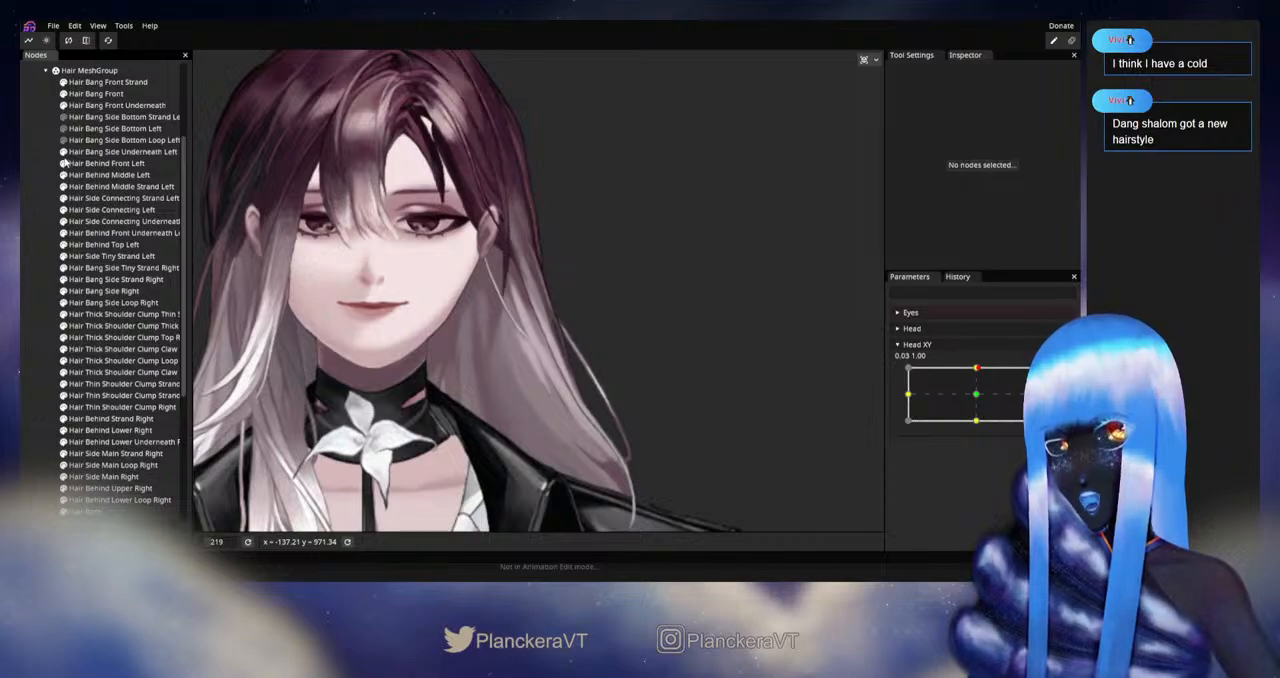
scroll(604, 398, "down", 3)
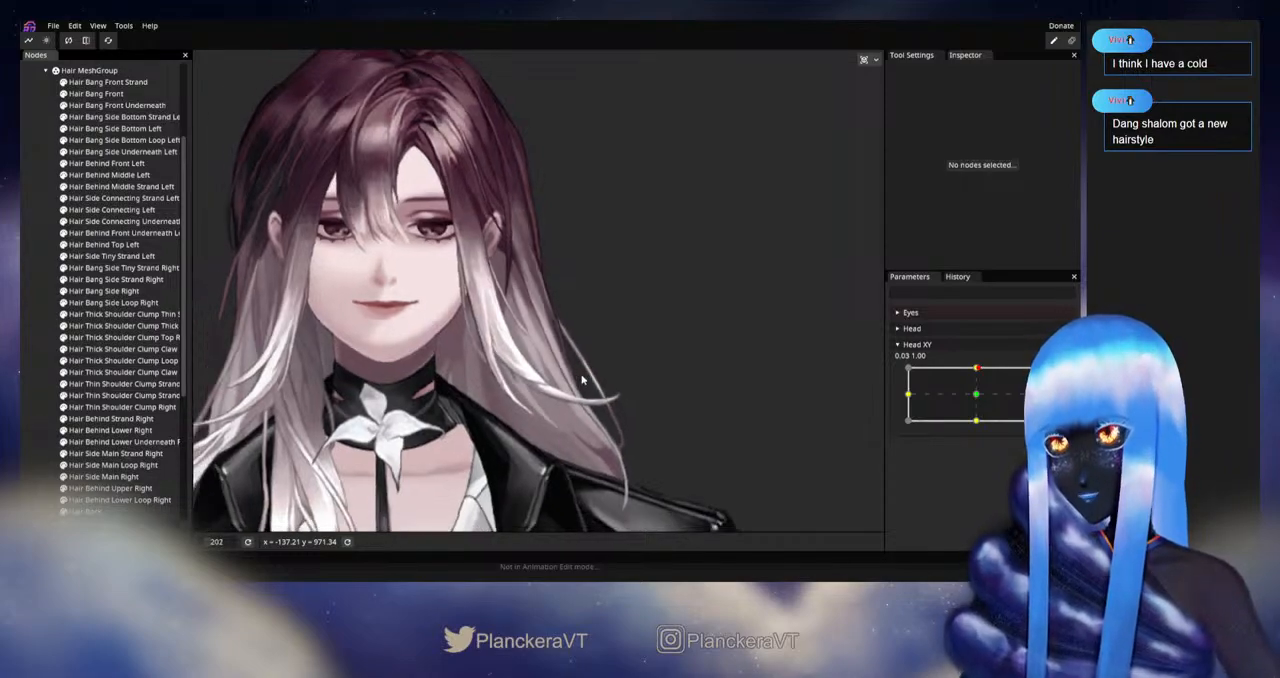
left_click_drag(604, 398, 638, 420)
mouse_move(982, 370)
left_mouse_down()
mouse_move(977, 416)
mouse_move(978, 369)
left_mouse_up()
left_click_drag(803, 461, 769, 344)
scroll(685, 416, "up", 1)
scroll(685, 416, "up", 6)
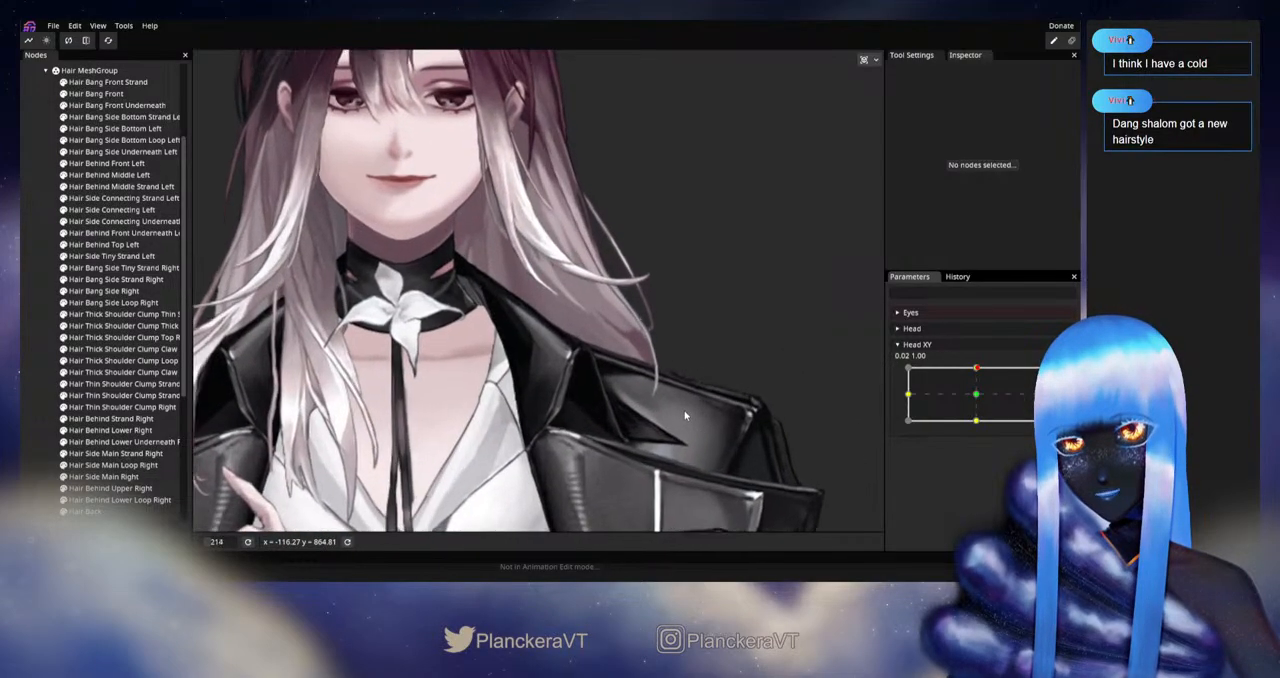
left_click_drag(723, 429, 693, 418)
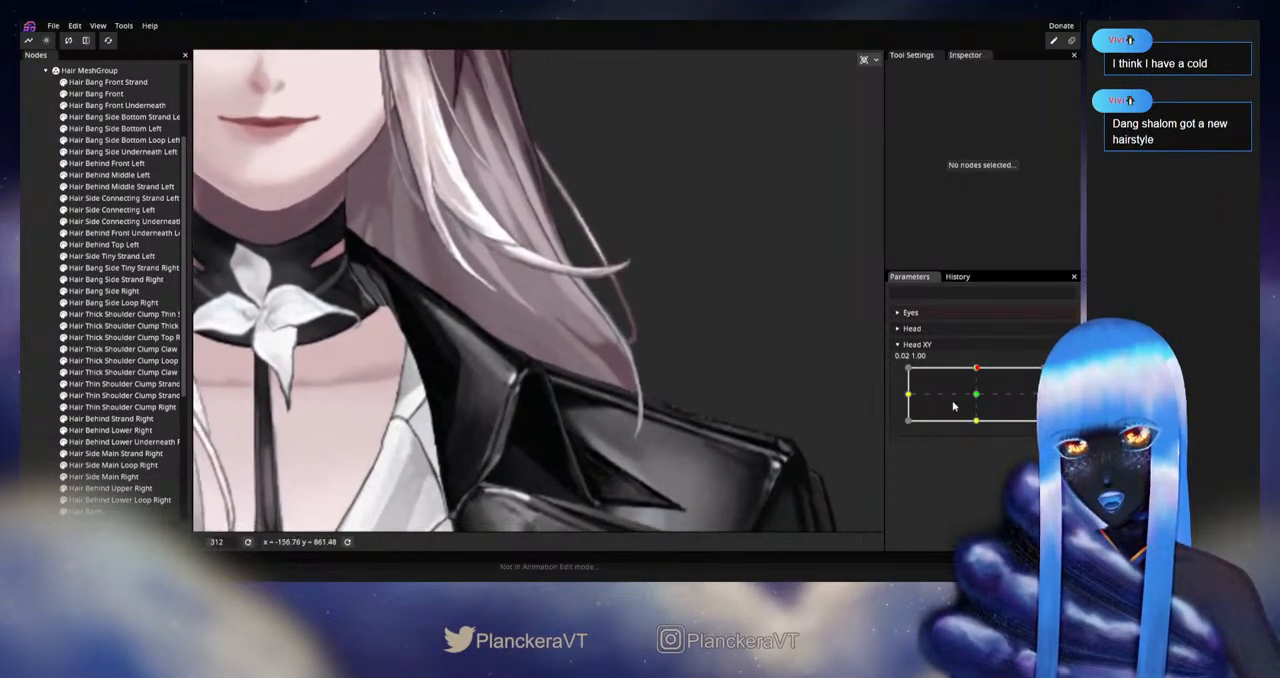
Step: Arm Head XY at 0.00, 1.00, select Hair Back and reposition the vertices around the strand tip on the shoulder
mouse_move(976, 376)
left_mouse_down()
mouse_move(978, 390)
mouse_move(978, 368)
left_mouse_up()
left_click(1056, 375)
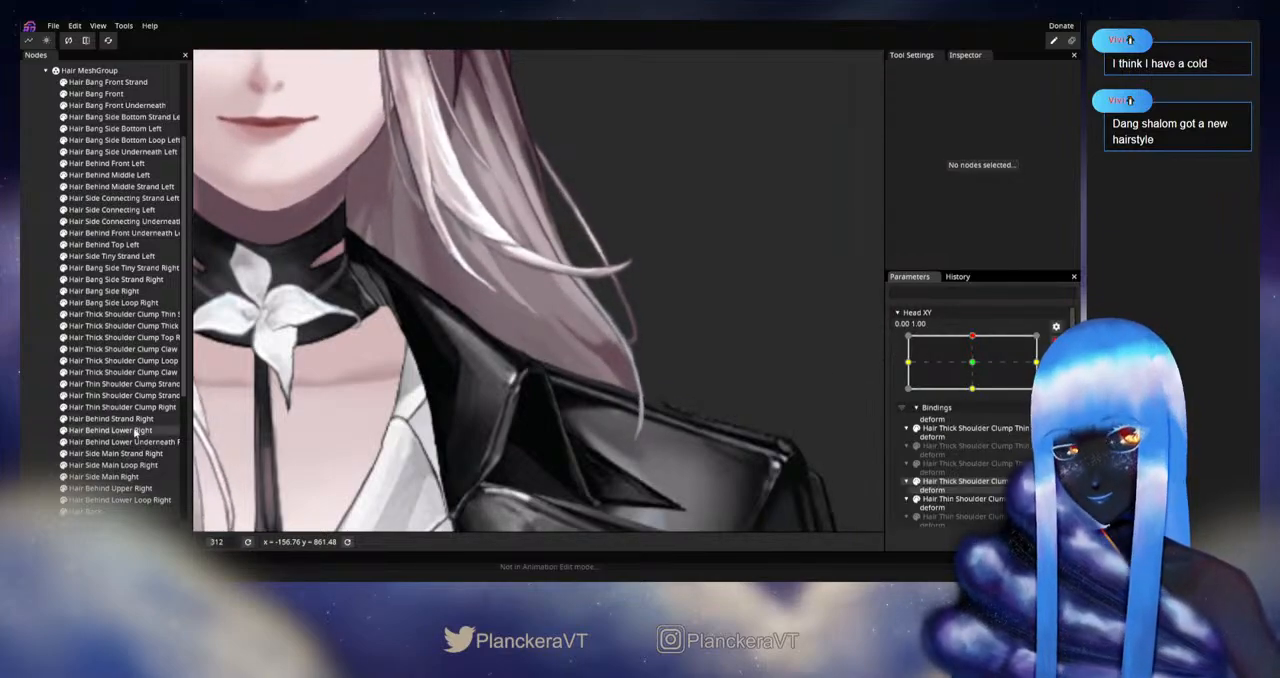
scroll(110, 464, "down", 1)
left_click(89, 474)
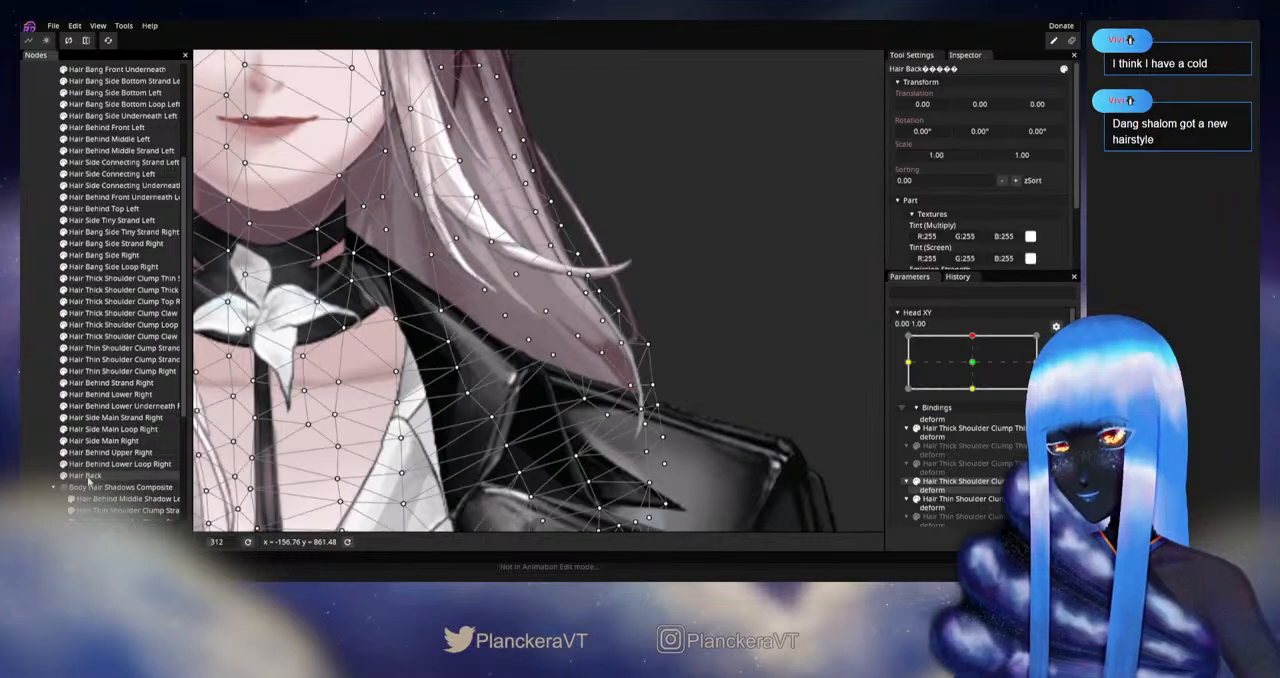
left_click_drag(631, 388, 638, 400)
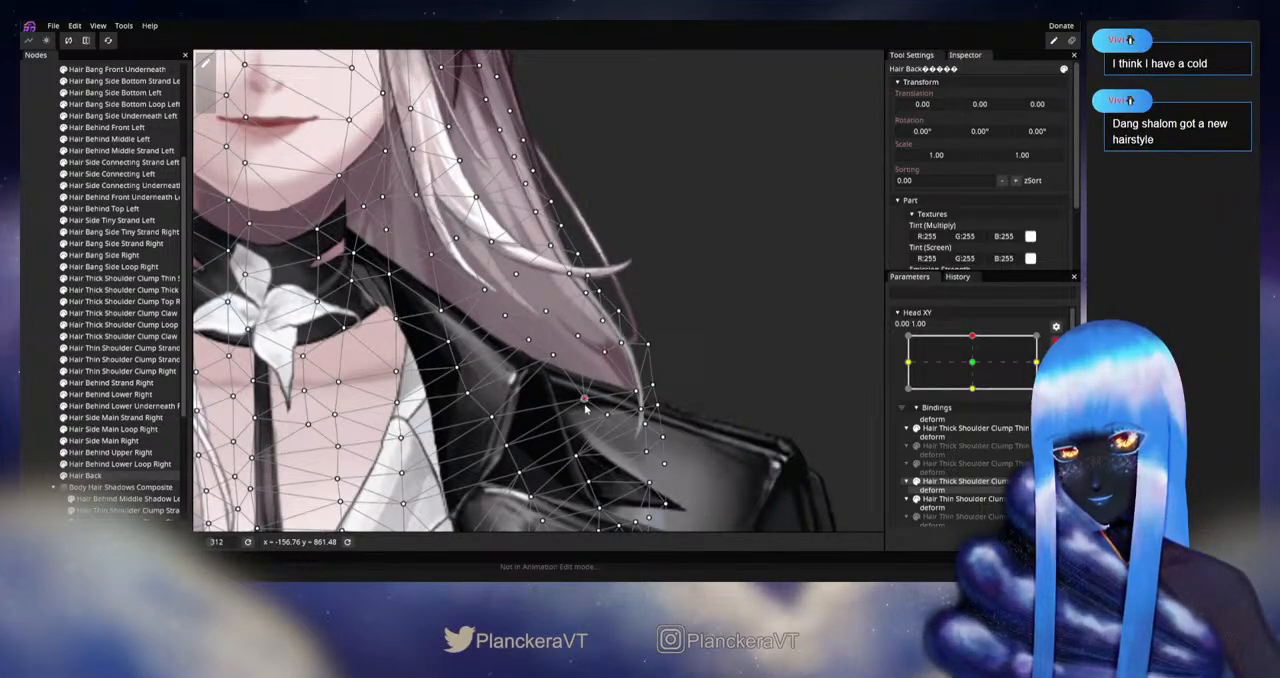
left_click_drag(586, 406, 614, 427)
Step: Check the strand tip without the mesh, reselect Hair Back and adjust the inner vertex just above the tip
left_click(54, 375)
scroll(490, 381, "down", 3)
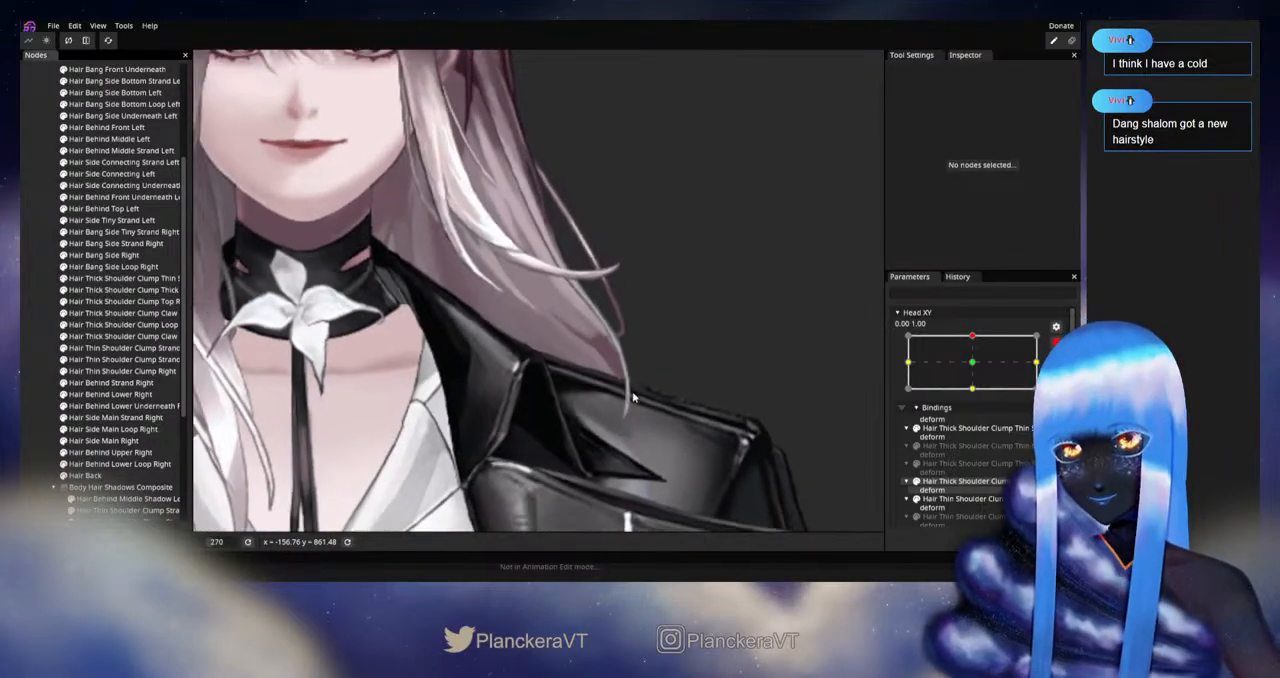
left_click_drag(688, 382, 698, 426)
scroll(687, 430, "up", 2)
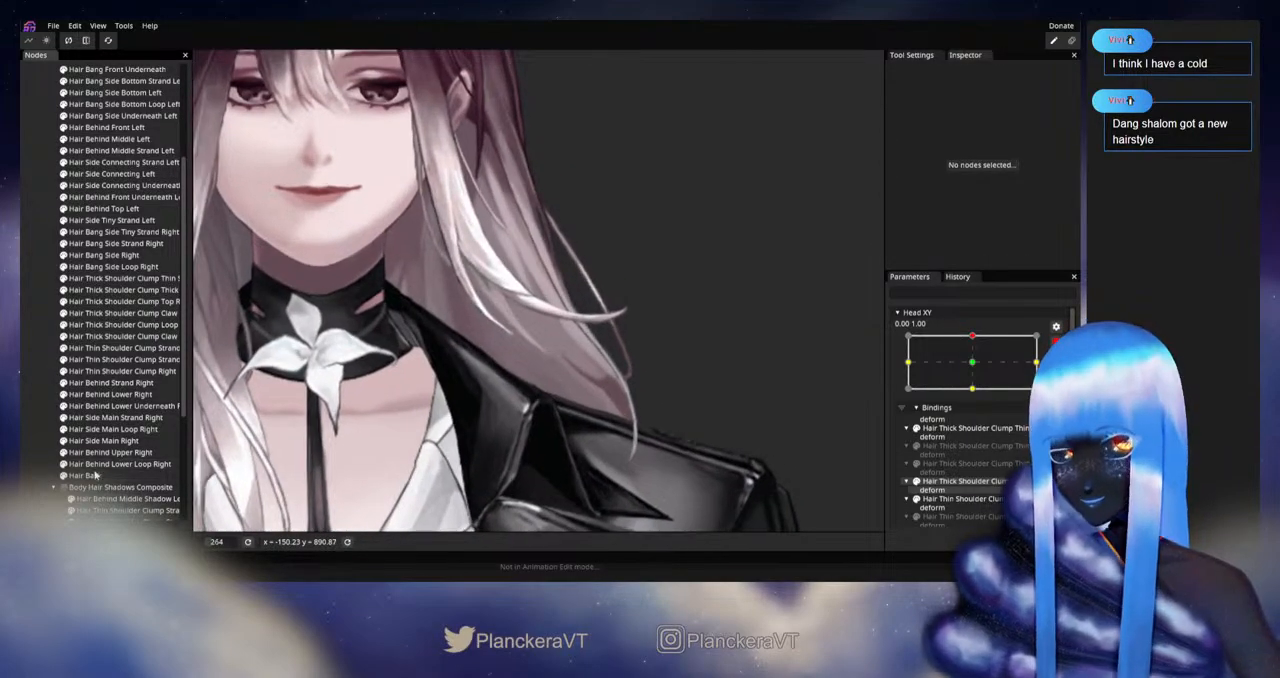
left_click(92, 475)
scroll(610, 418, "up", 1)
left_click_drag(610, 419, 607, 372)
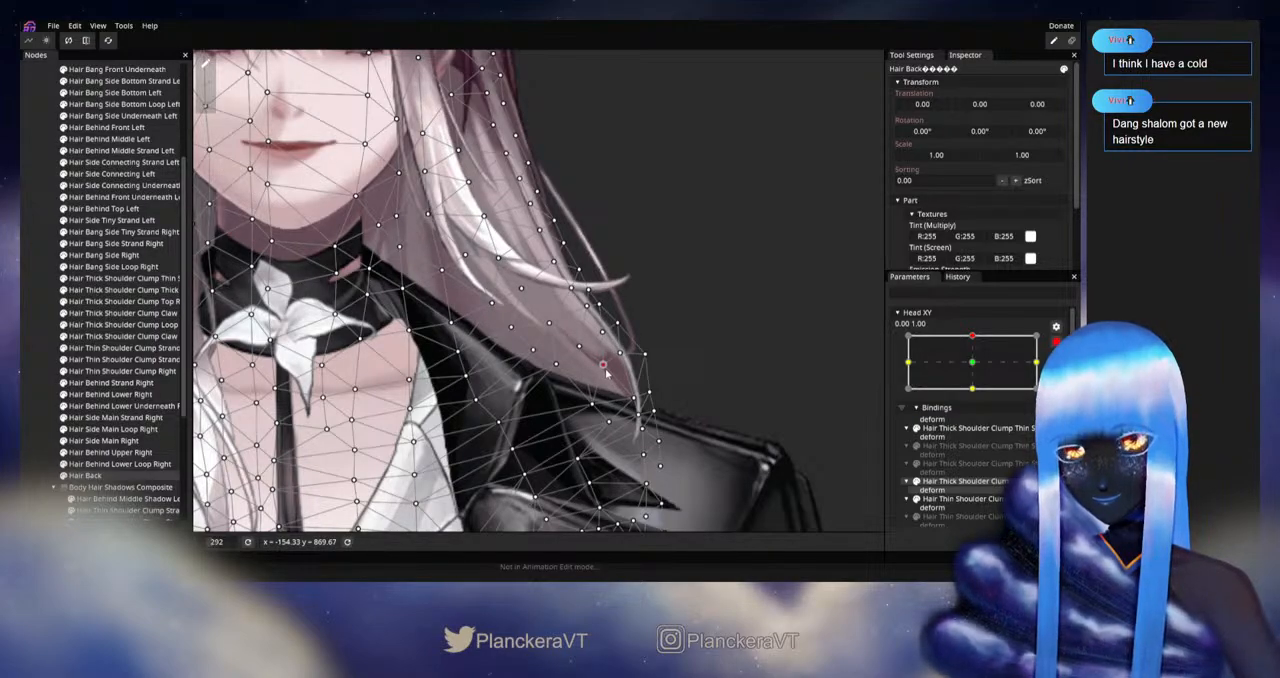
Step: Deselect Hair Back and replay the Head XY movement near the upward pose to check the tip over the shoulder
left_click(37, 358)
scroll(637, 385, "down", 2)
left_click_drag(643, 382, 646, 422)
scroll(680, 420, "down", 1)
mouse_move(976, 369)
left_mouse_down()
mouse_move(981, 394)
mouse_move(983, 374)
left_mouse_up()
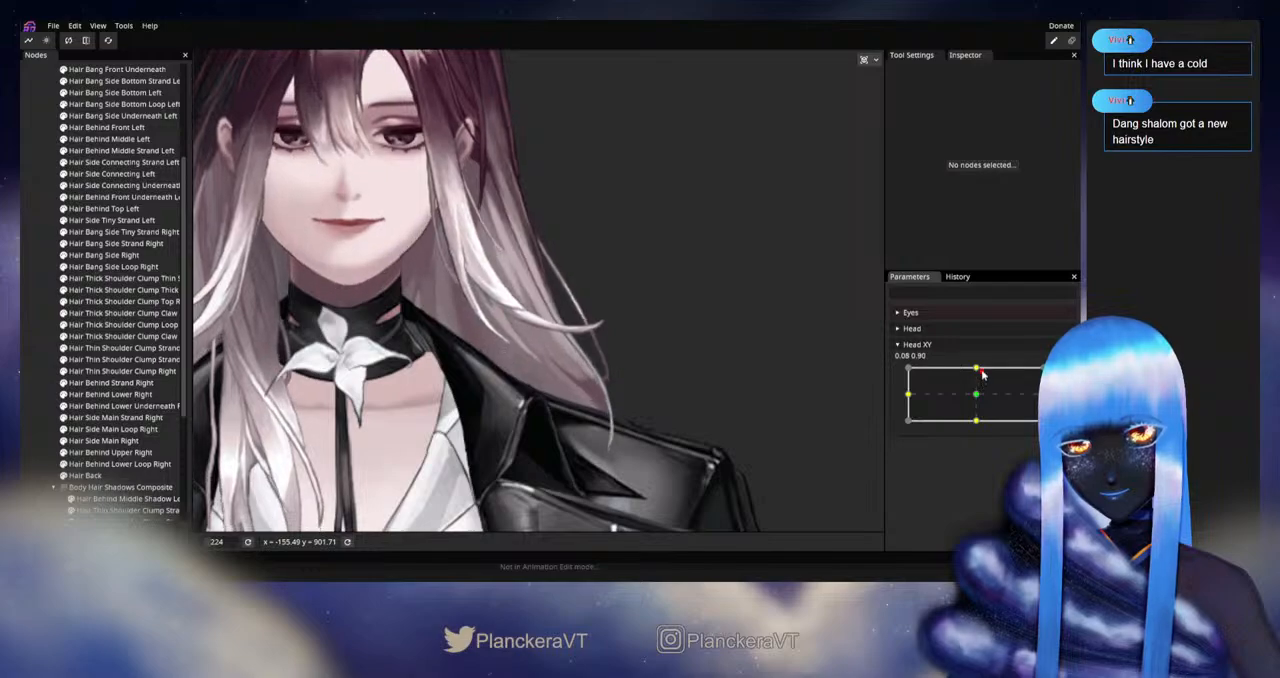
Step: Rearm Head XY at 0.00, 1.00, reselect Hair Back and refine the inner vertices of the lower strand above the shoulder
left_click(1056, 378)
scroll(514, 420, "up", 1)
left_click(90, 483)
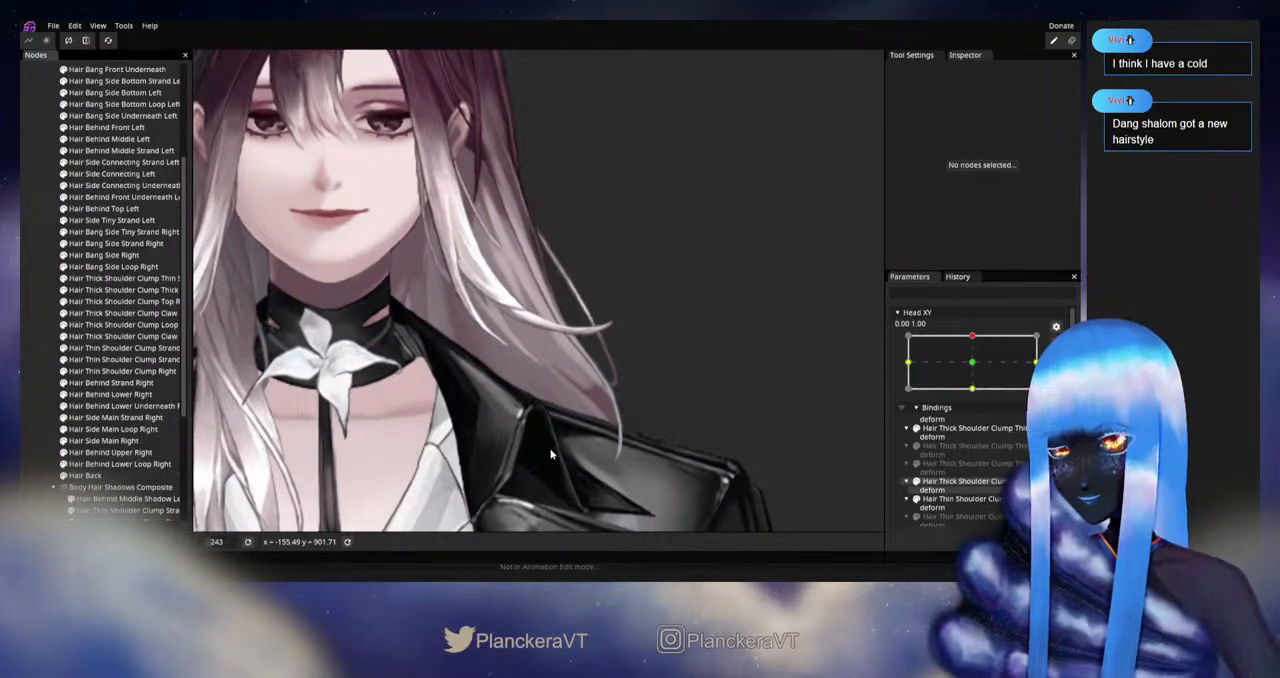
left_click(128, 477)
scroll(601, 419, "up", 2)
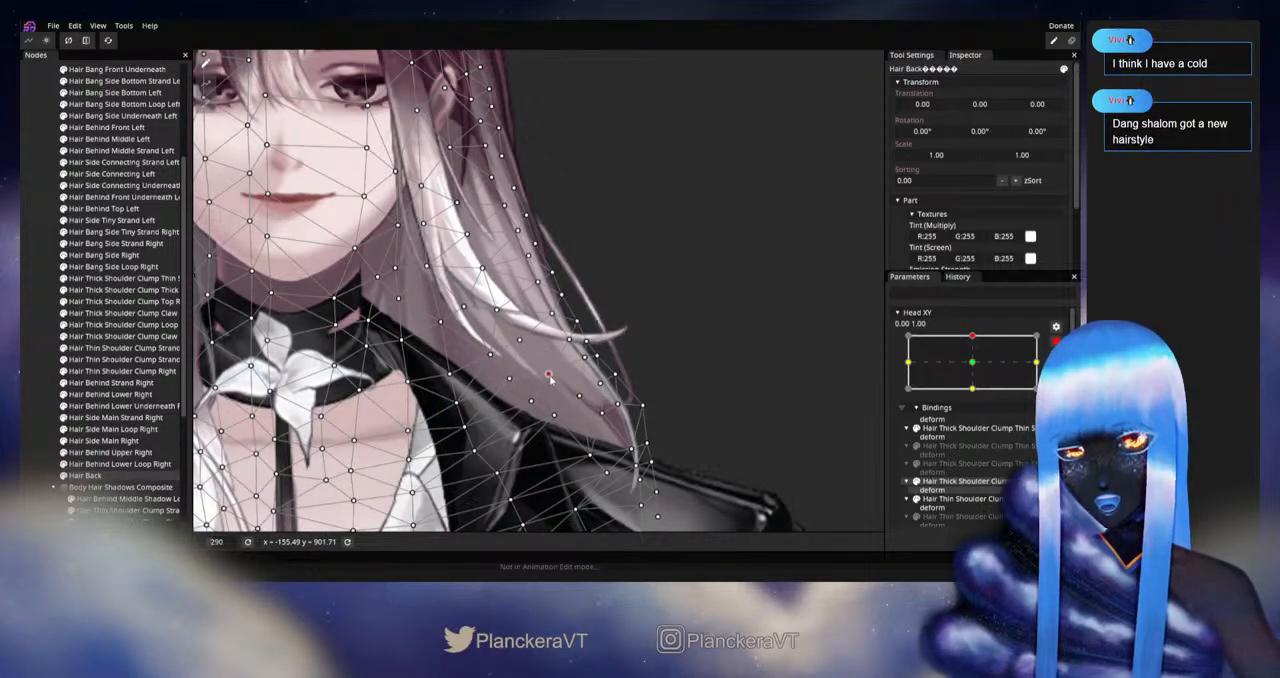
Step: Deselect Hair Back, disarm Head XY and replay the upward movement to examine the lower strand
left_click(38, 365)
scroll(647, 423, "down", 3)
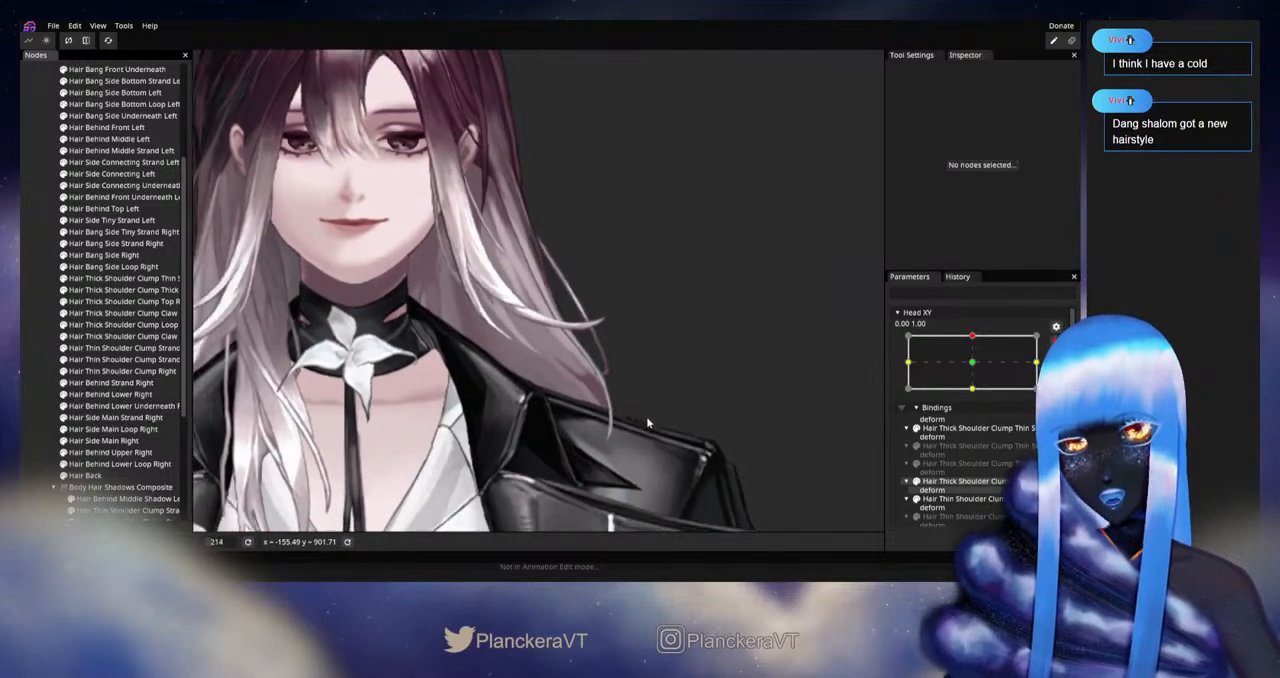
left_click(1056, 342)
mouse_move(978, 369)
left_mouse_down()
mouse_move(978, 387)
mouse_move(977, 369)
left_mouse_up()
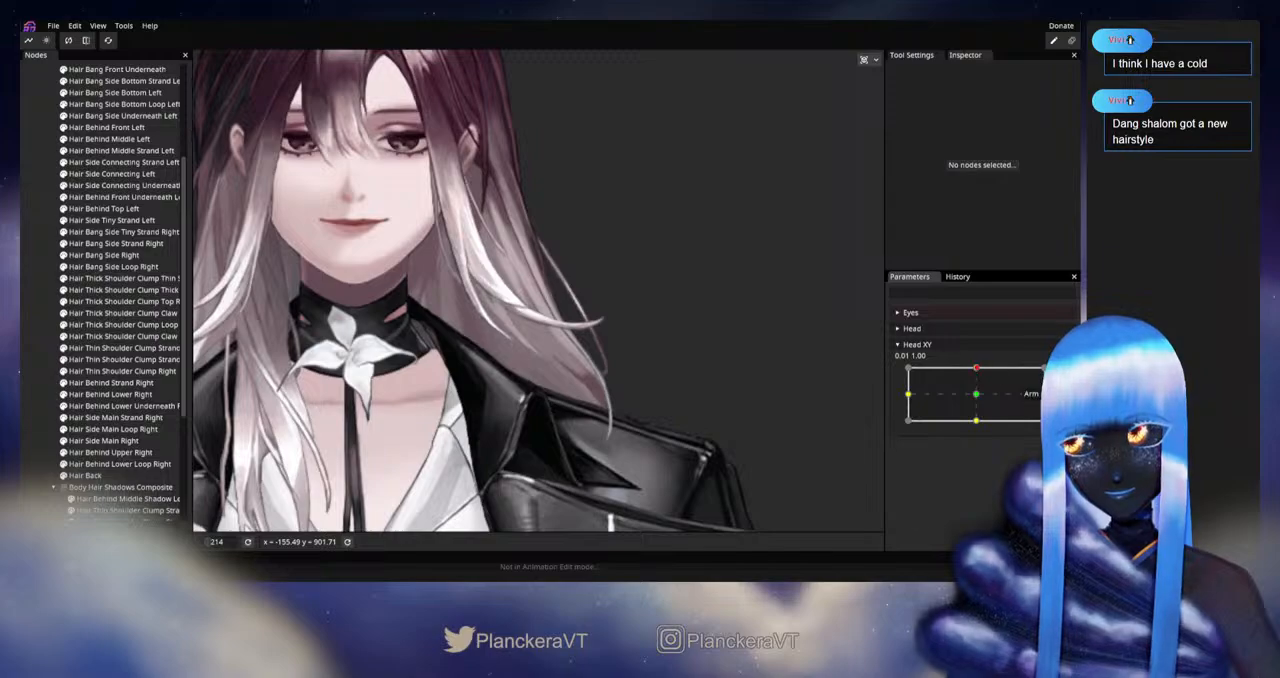
Step: Rearm Head XY at 0.00, 1.00, reselect Hair Back and nudge the lower strand's vertices near the tip
left_click(1056, 374)
scroll(489, 446, "up", 2)
left_click(86, 476)
scroll(570, 436, "up", 2)
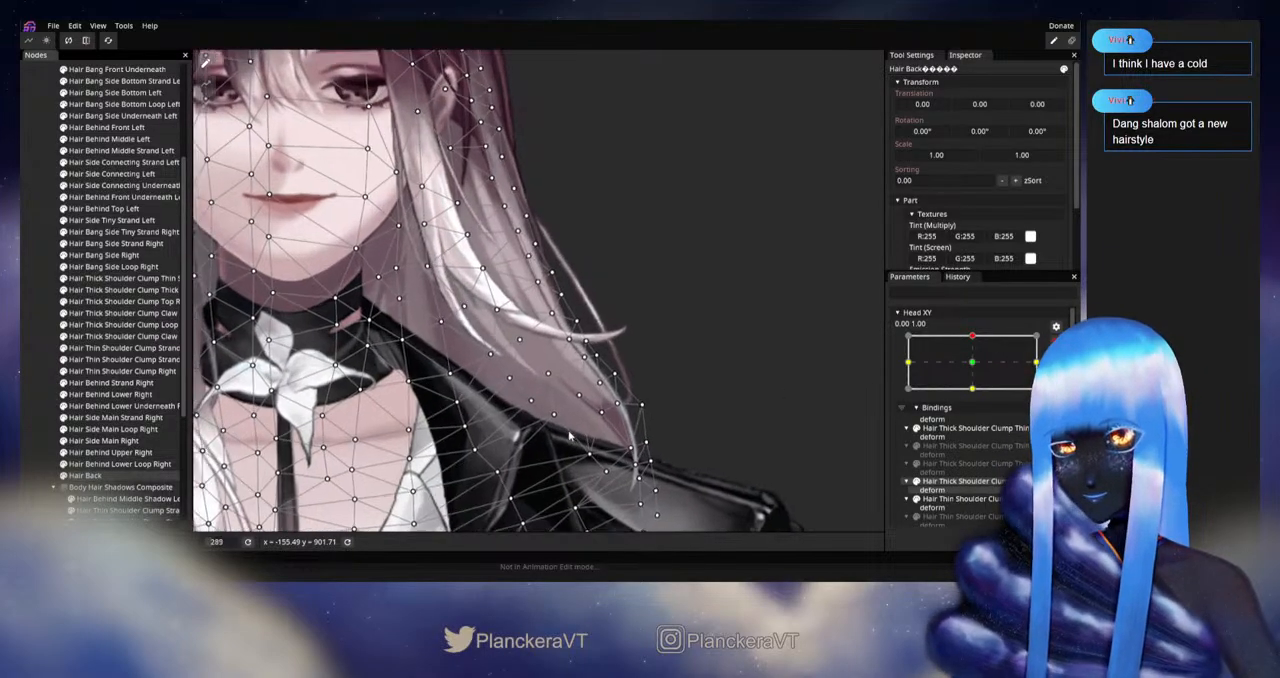
scroll(570, 436, "up", 1)
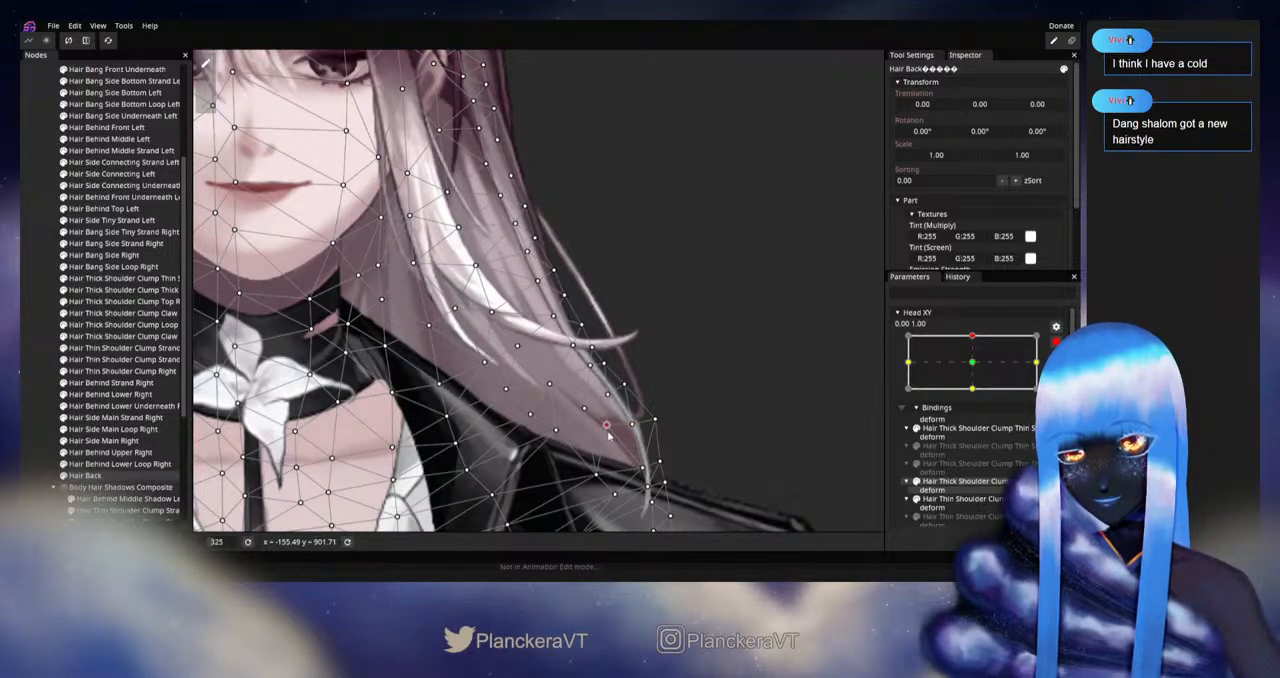
Step: Deselect Hair Back to check the lower strand, then reselect it and adjust the vertices just above its tip
left_click(25, 392)
scroll(693, 440, "down", 2)
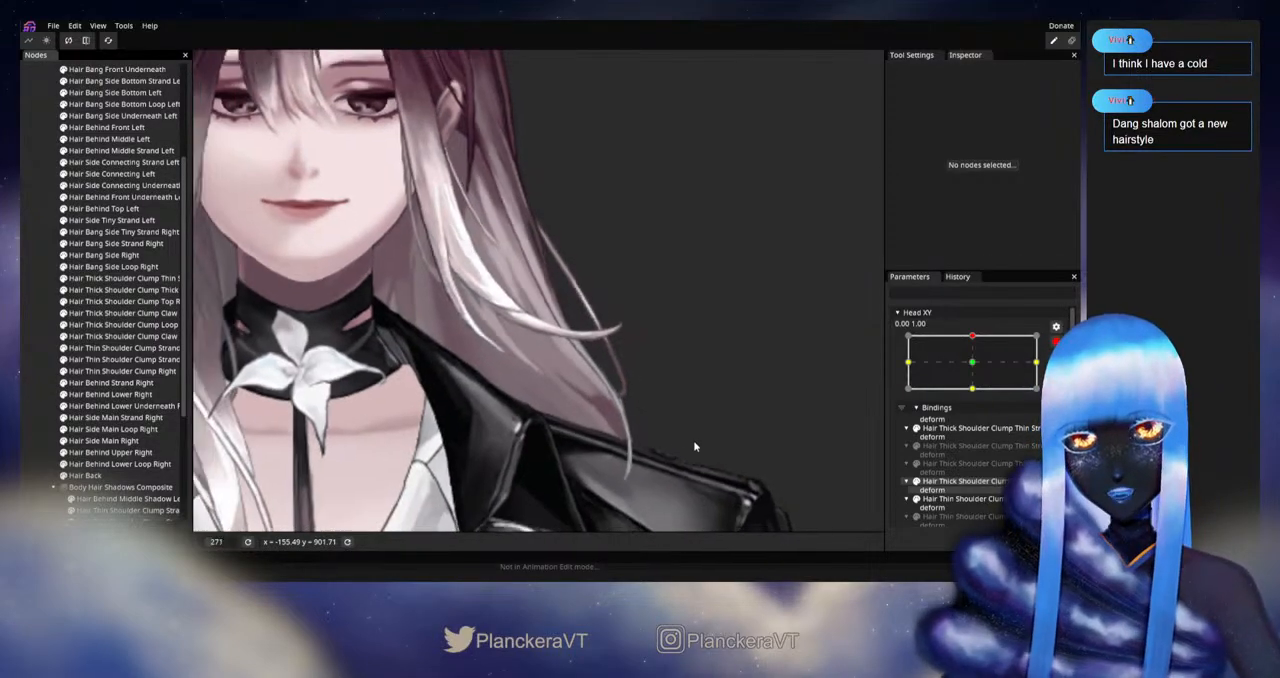
left_click(85, 475)
scroll(583, 455, "up", 1)
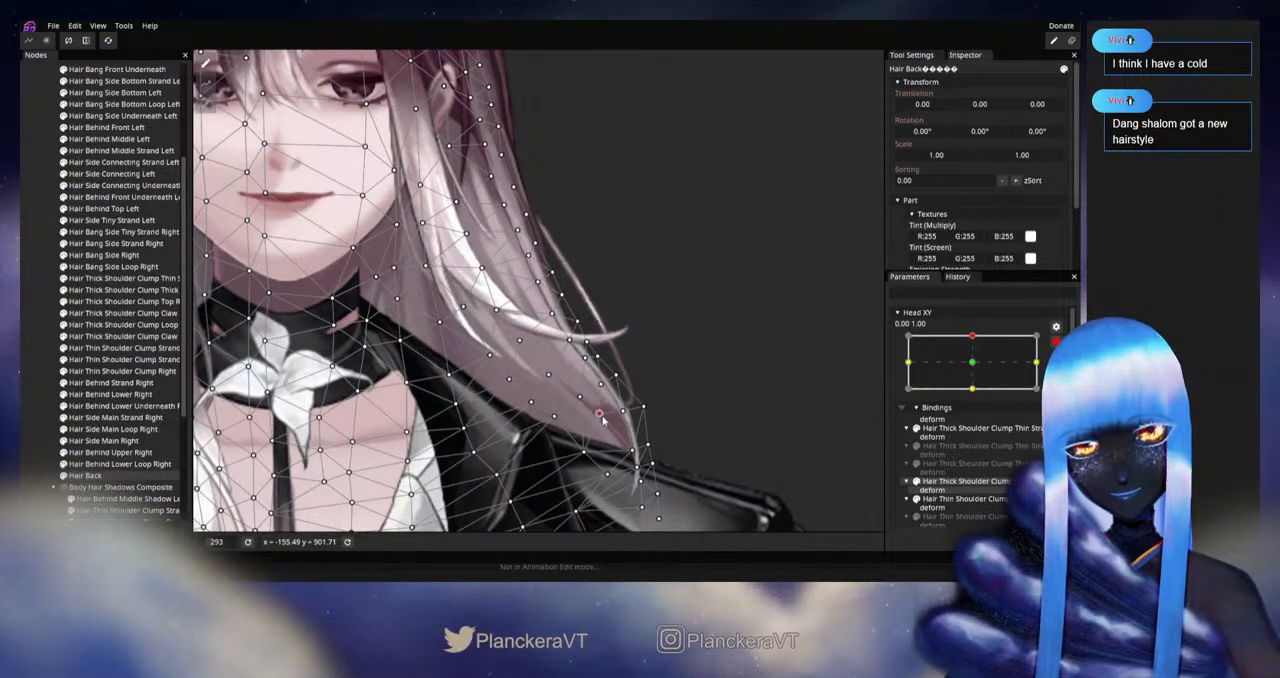
Step: Deselect Hair Back, disarm Head XY and replay the movement between the neutral and upward poses to check the strand
left_click(20, 380)
scroll(693, 418, "down", 3)
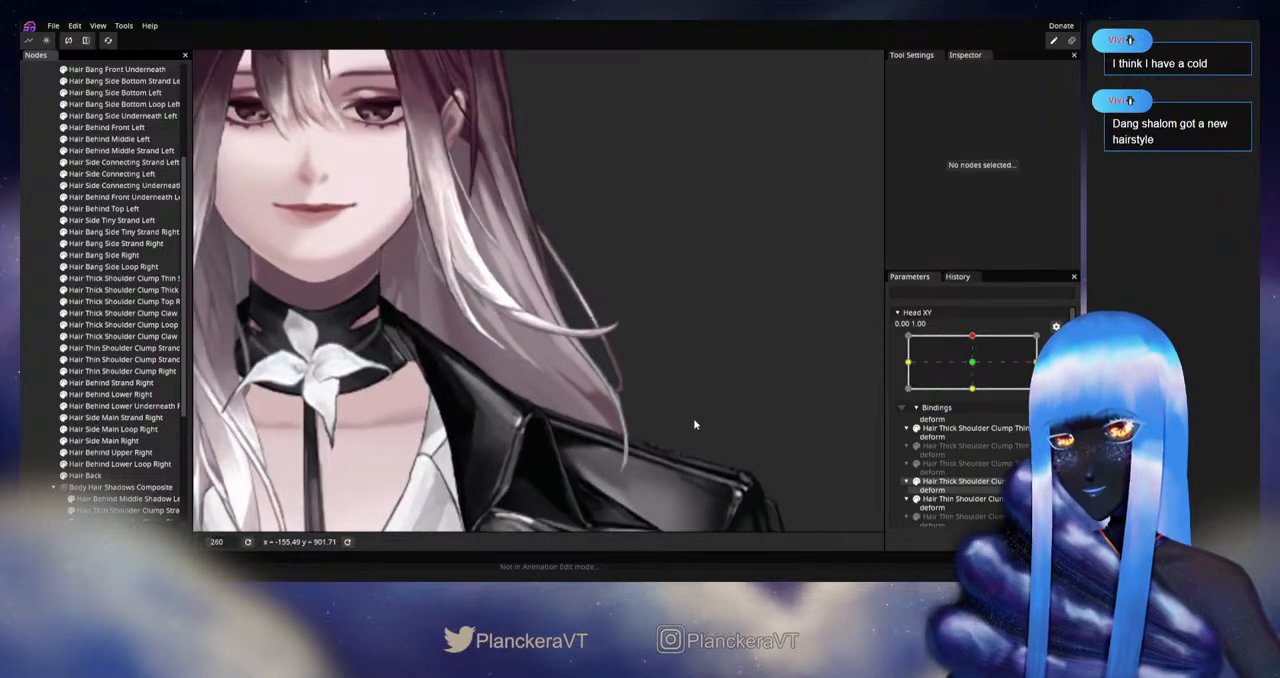
left_click(1056, 342)
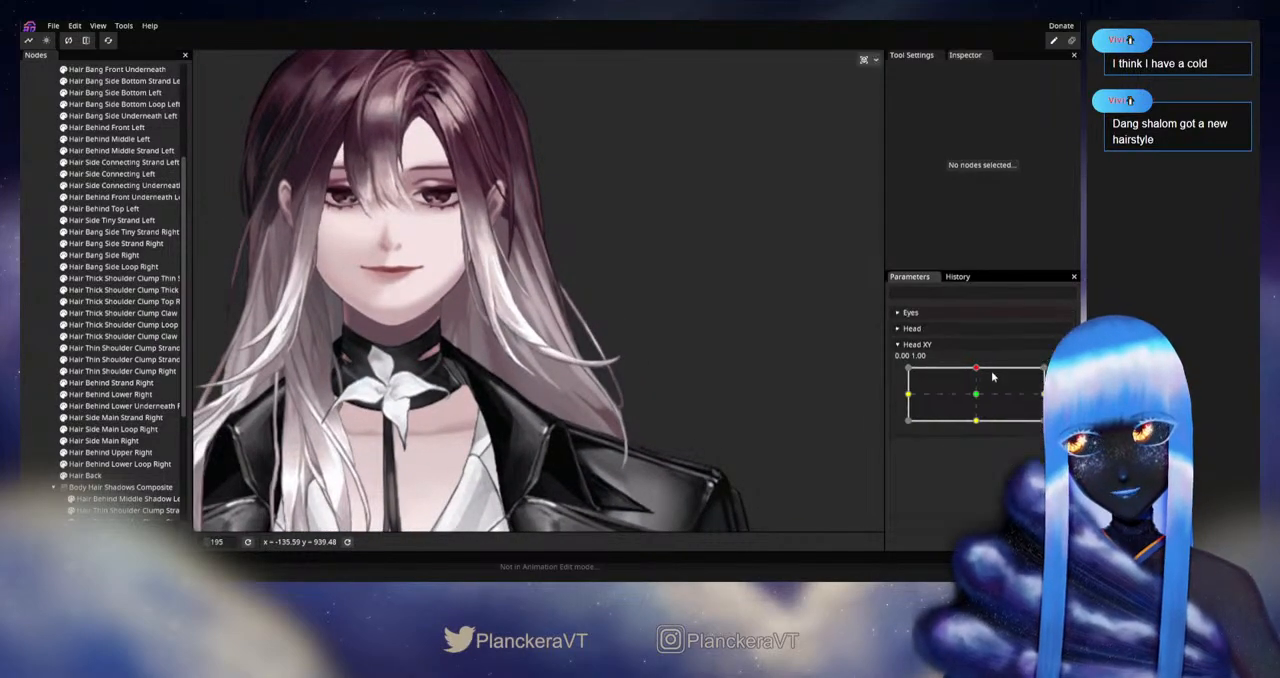
left_click_drag(979, 369, 977, 397)
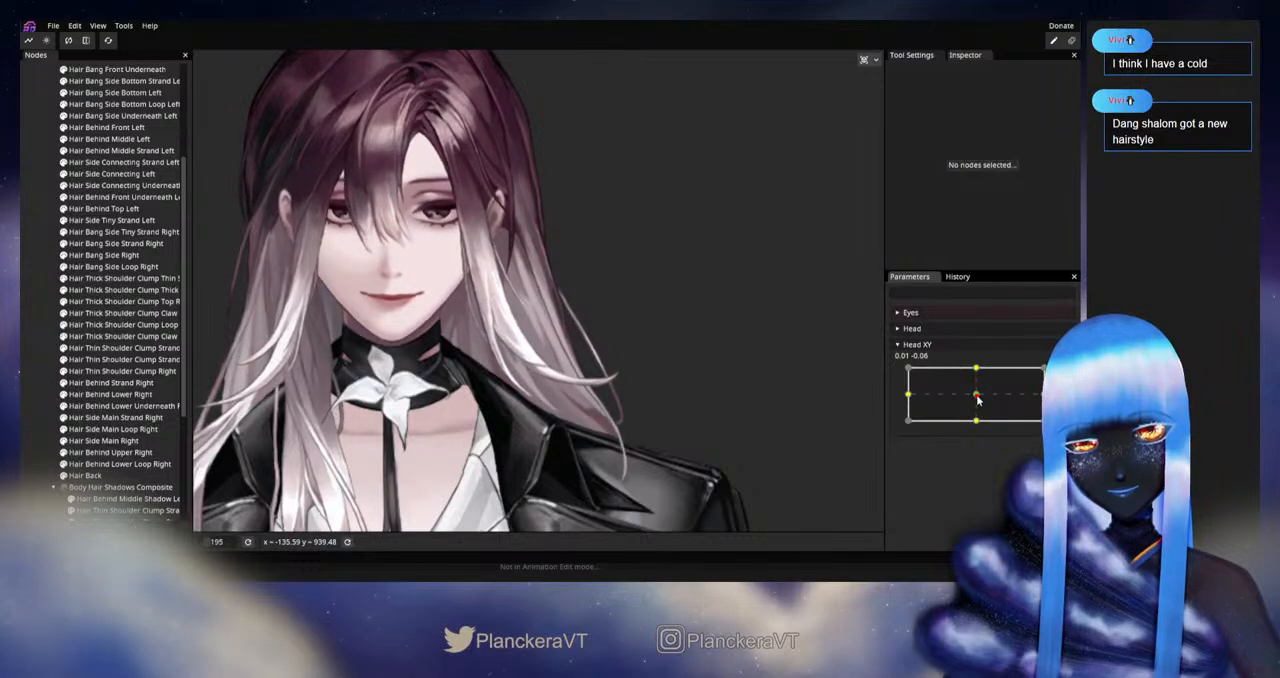
left_click_drag(977, 397, 978, 370)
Step: Reselect Hair Back, rearm Head XY at 0.00, 1.00 and adjust the outer edge vertex above the shoulder strand's tip
left_click_drag(716, 476, 705, 415)
scroll(705, 415, "up", 2)
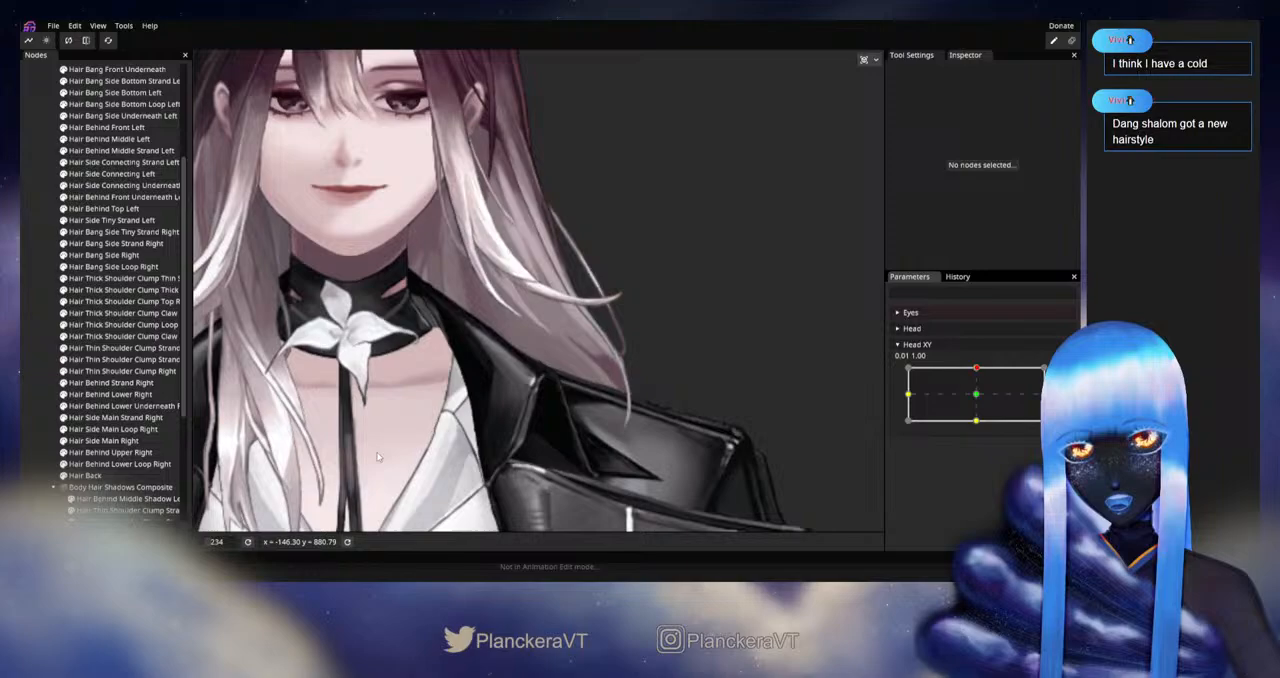
left_click(114, 476)
scroll(678, 427, "up", 1)
left_click(1063, 374)
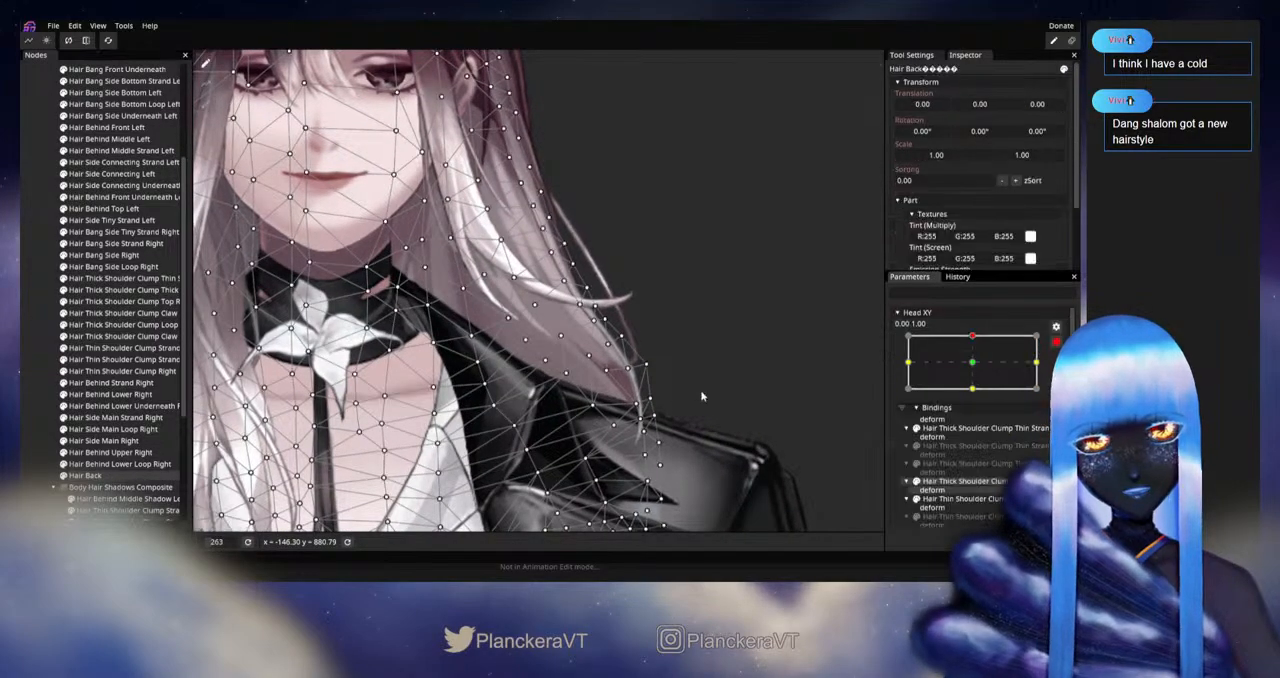
scroll(705, 395, "up", 2)
left_click_drag(708, 396, 658, 390)
left_click(625, 381)
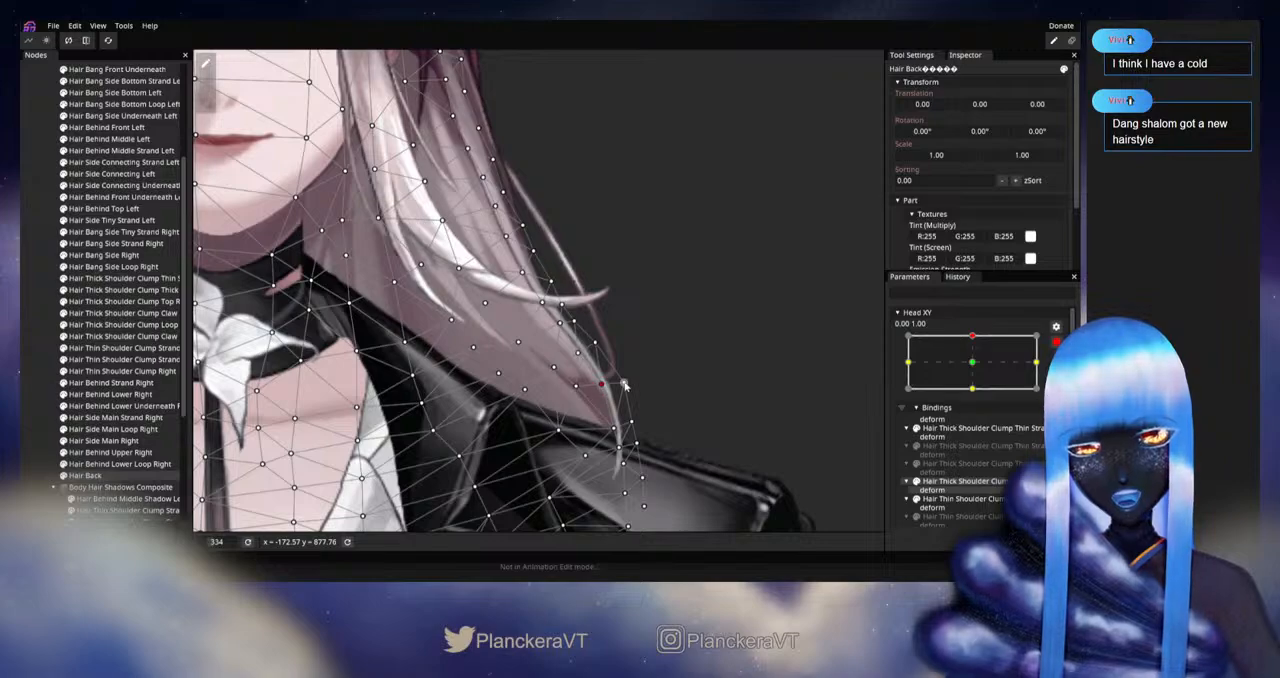
Step: Examine the strand's outline without the mesh, then reselect Hair Back, adjust the outer vertex beside the tip, and deselect it
left_click(31, 411)
scroll(623, 411, "down", 3)
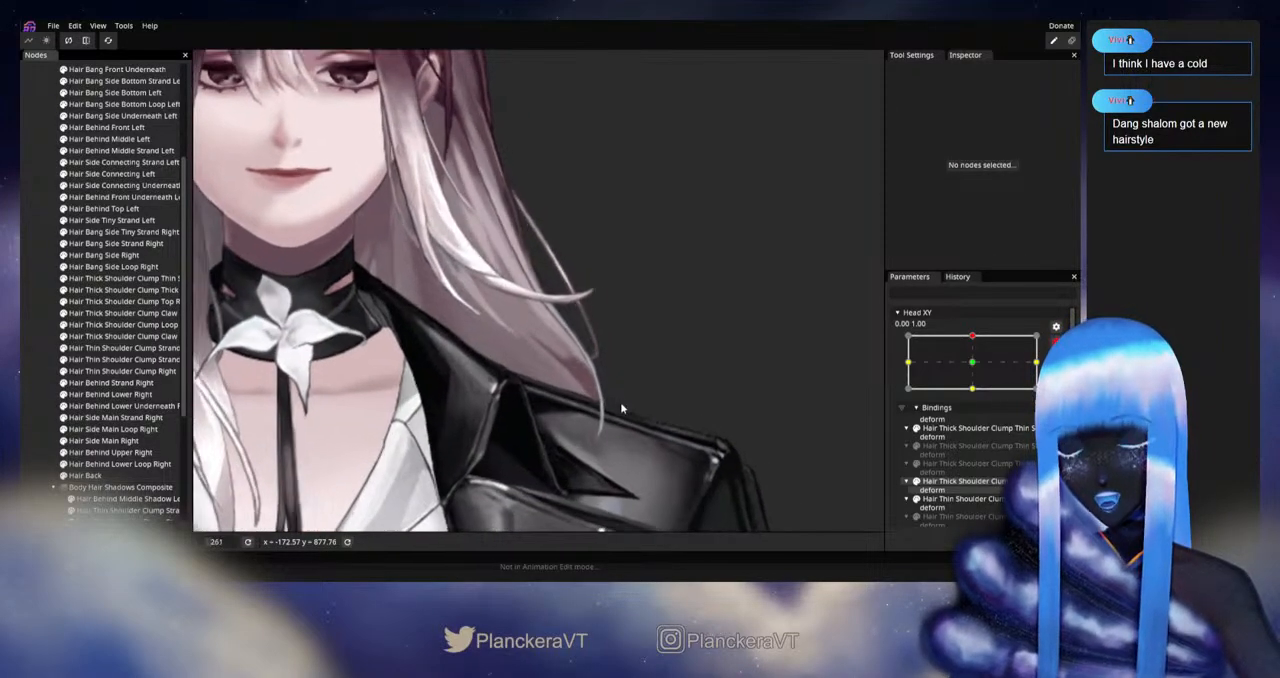
scroll(620, 402, "up", 4)
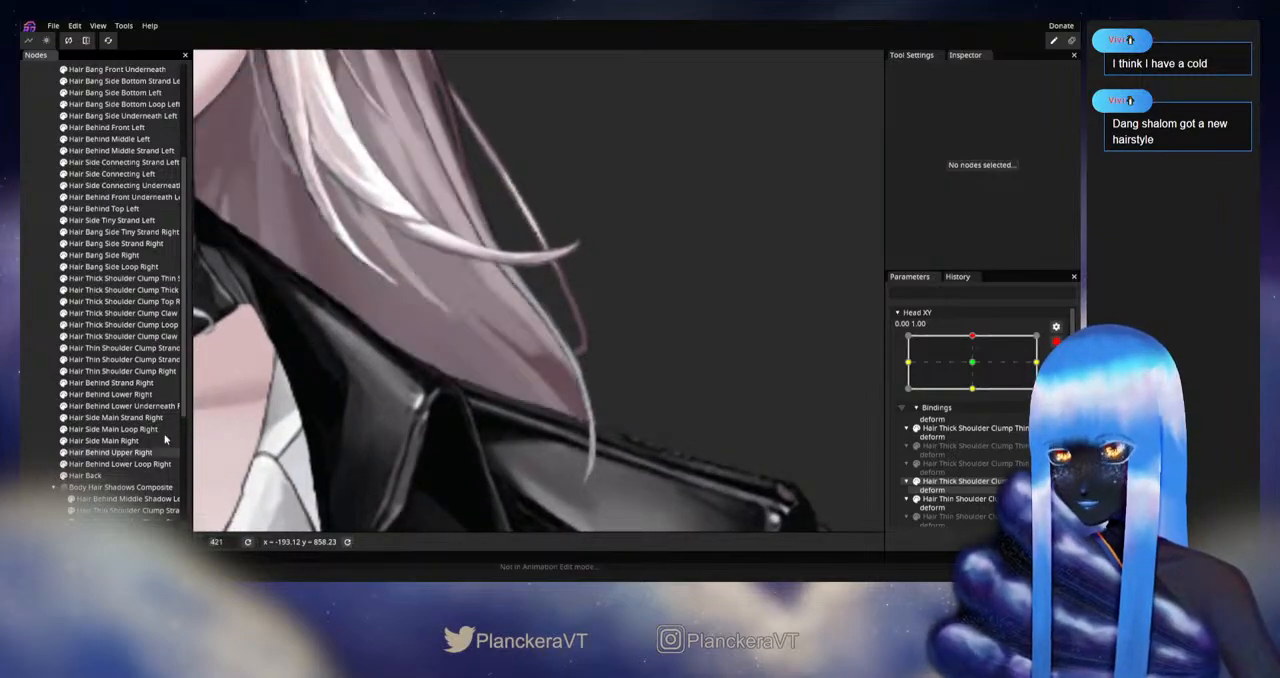
scroll(490, 289, "down", 3)
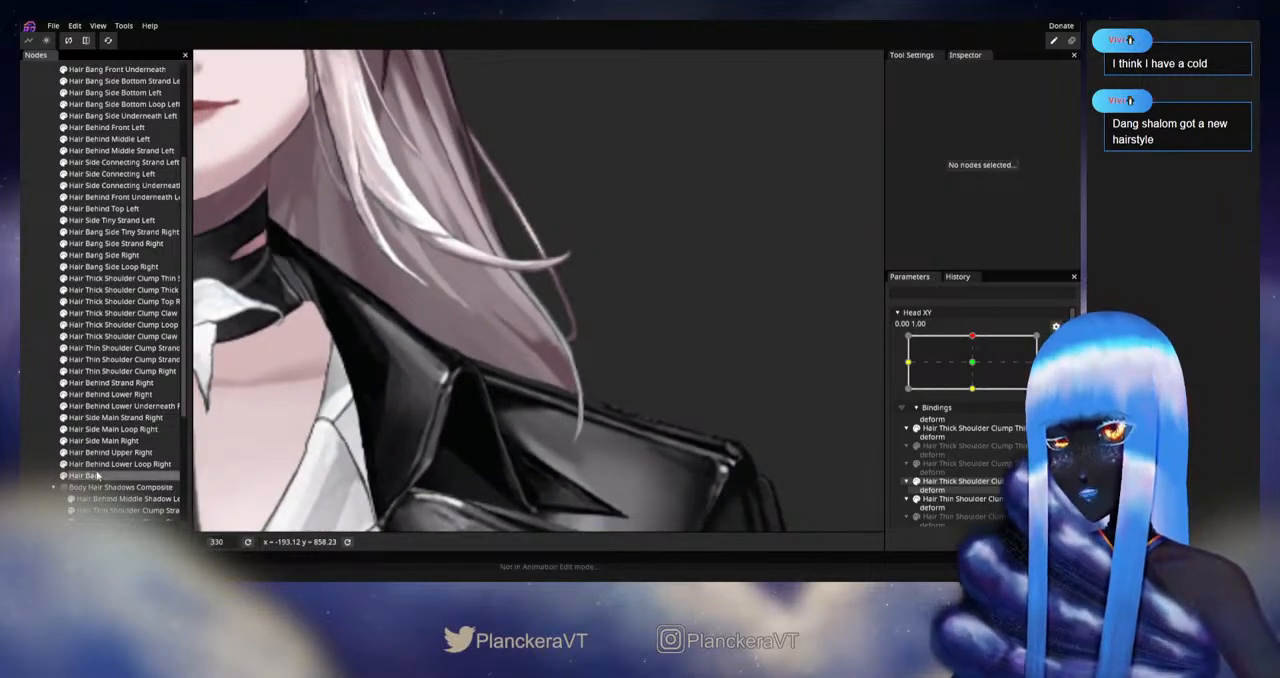
left_click(92, 476)
scroll(573, 420, "up", 1)
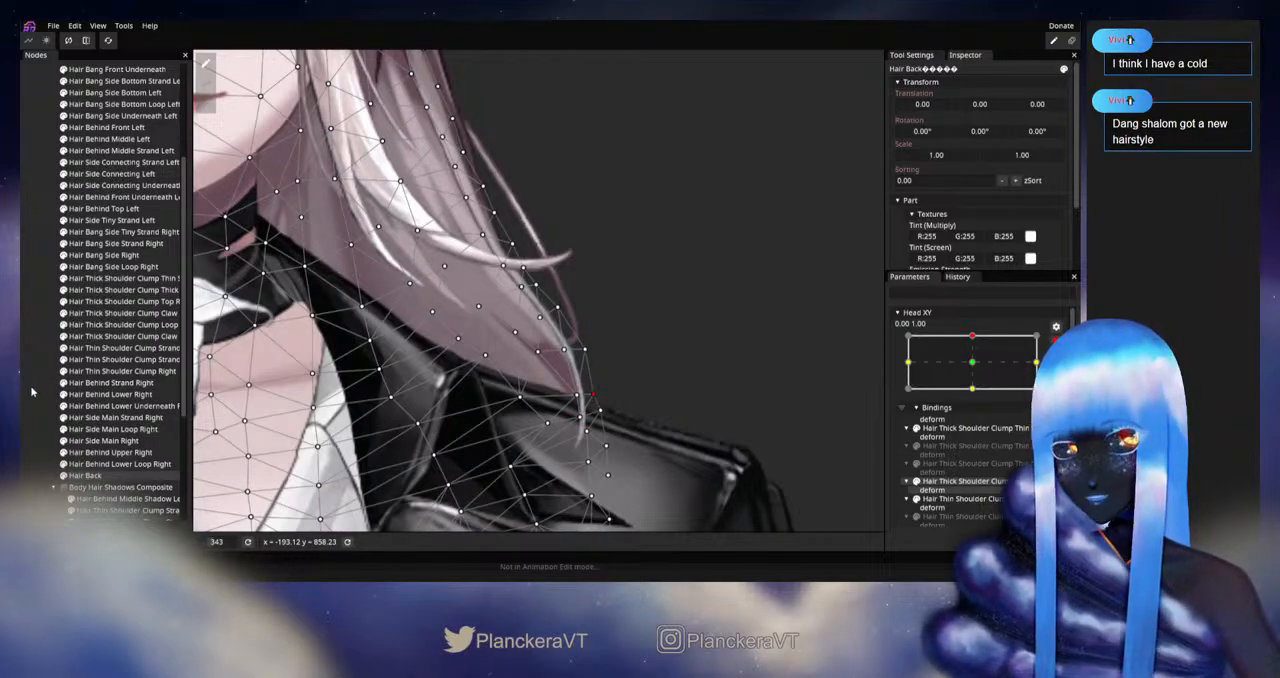
left_click(625, 383)
scroll(630, 385, "down", 4)
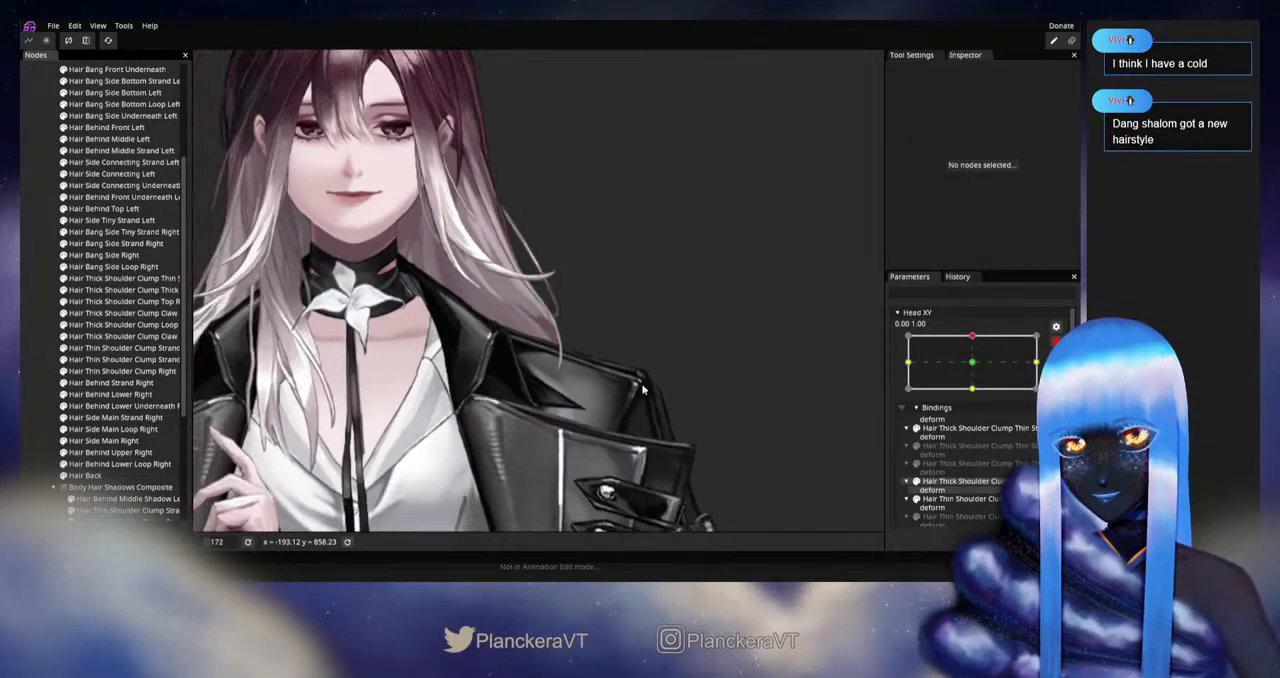
Step: Expand the Body Node, hide the Coat Node to examine the hair behind the coat, and show the coat again
scroll(643, 390, "down", 3)
scroll(68, 395, "down", 2)
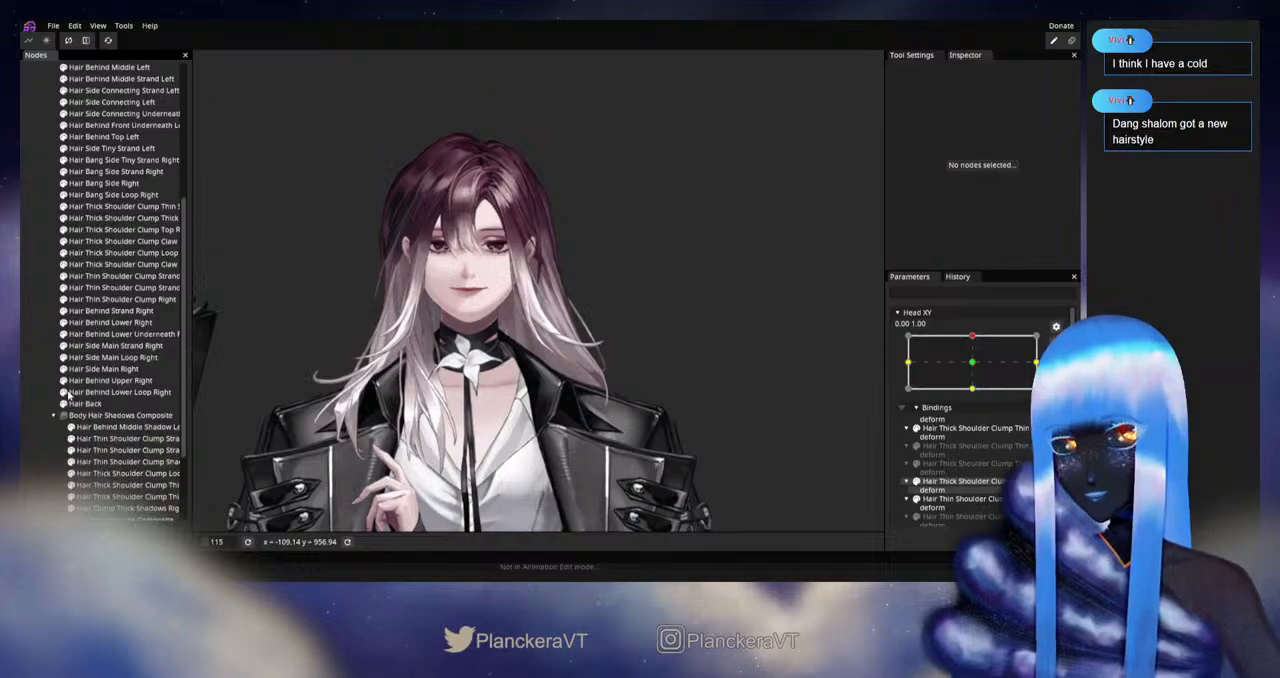
scroll(80, 415, "down", 3)
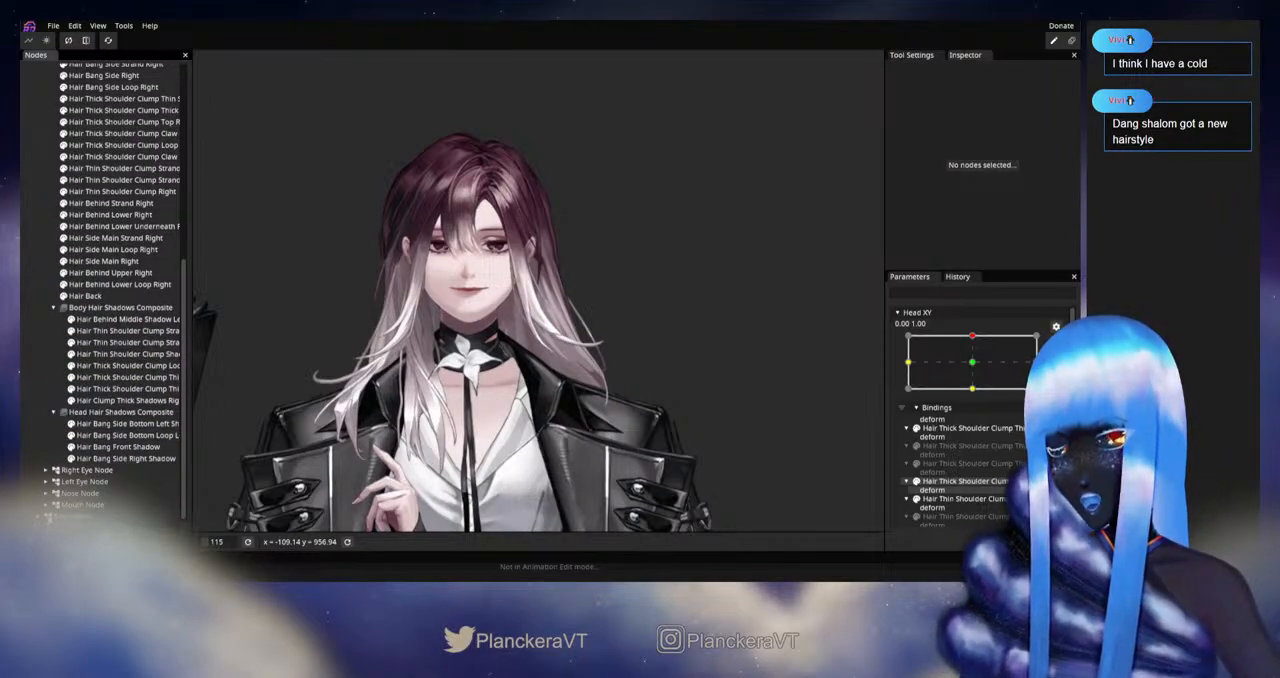
left_click(38, 517)
scroll(66, 453, "down", 7)
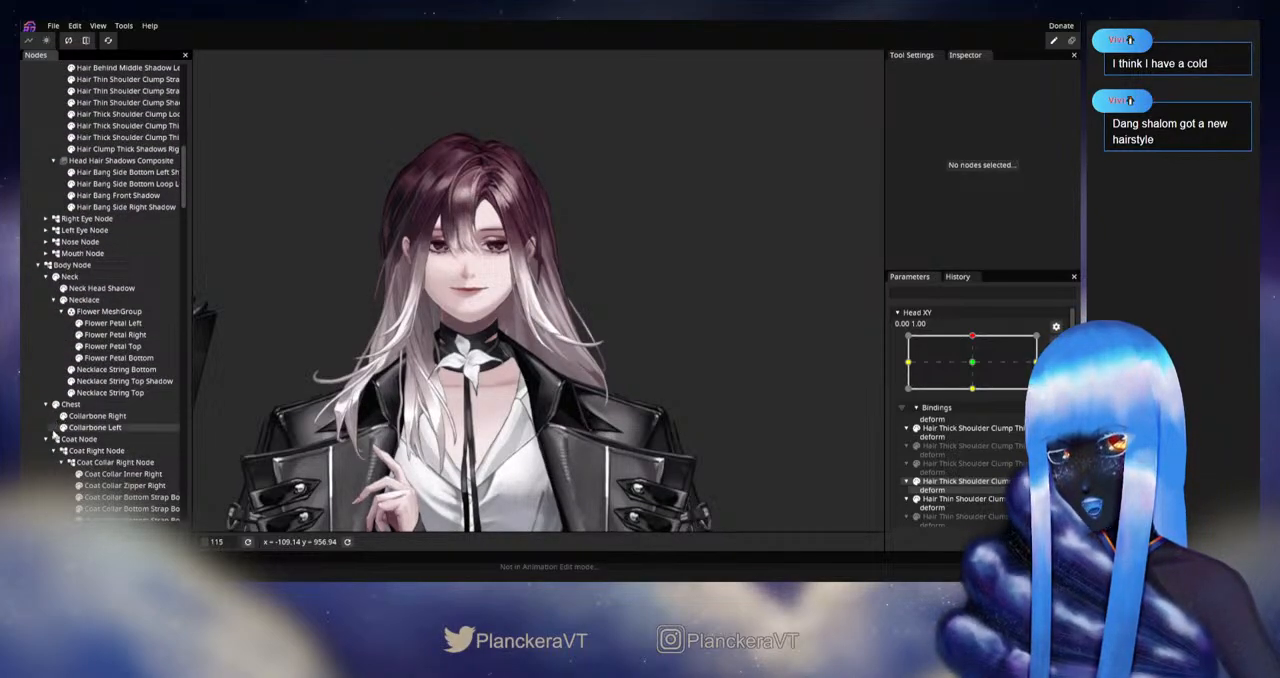
left_click(57, 440)
left_click(57, 440)
left_click(57, 440)
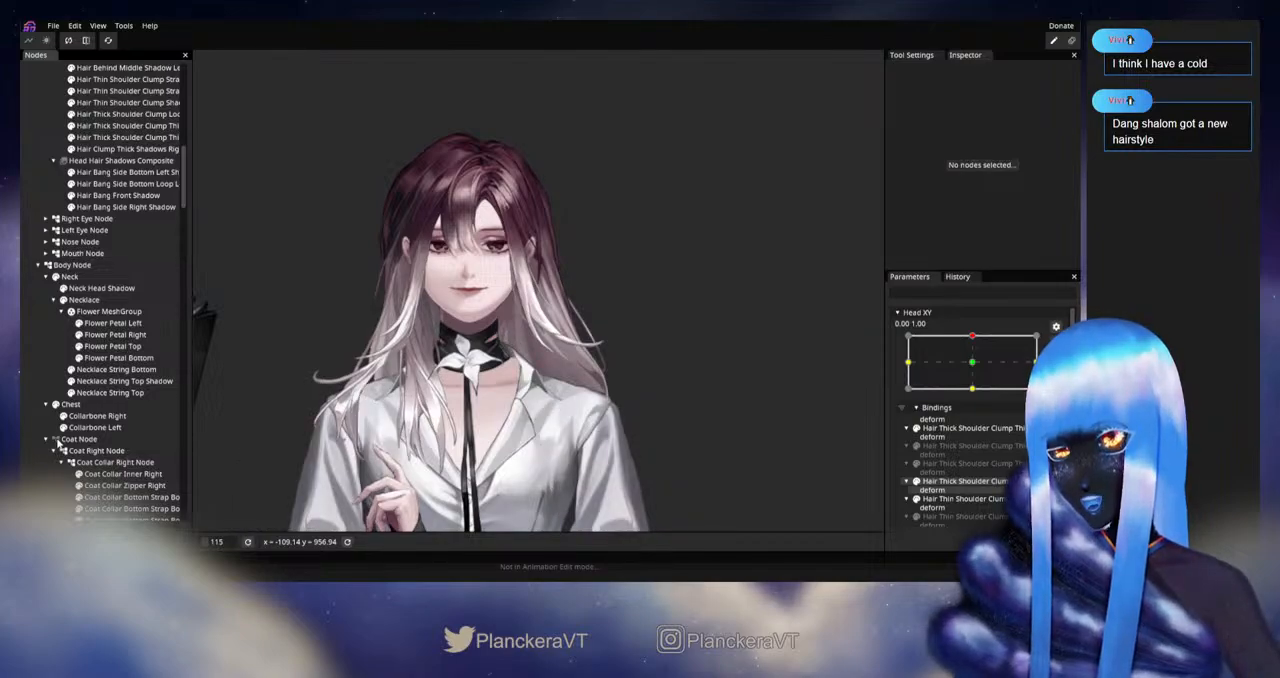
left_click(58, 440)
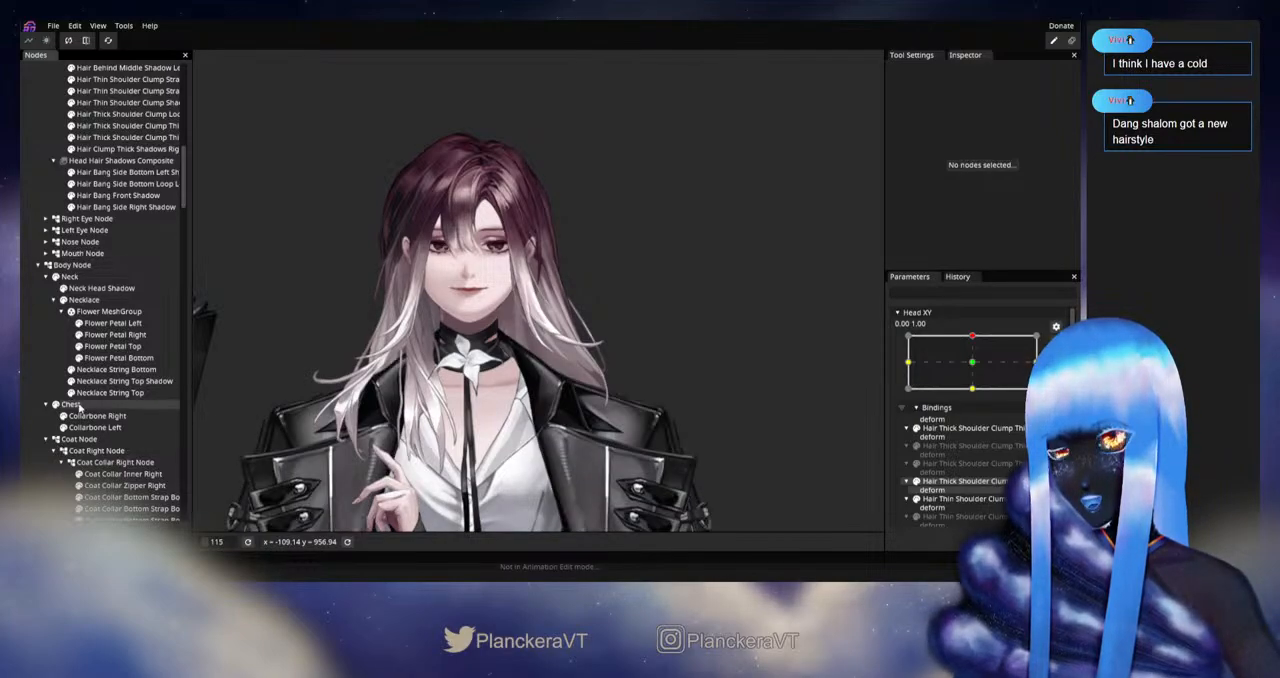
scroll(80, 408, "up", 10)
scroll(80, 408, "up", 1)
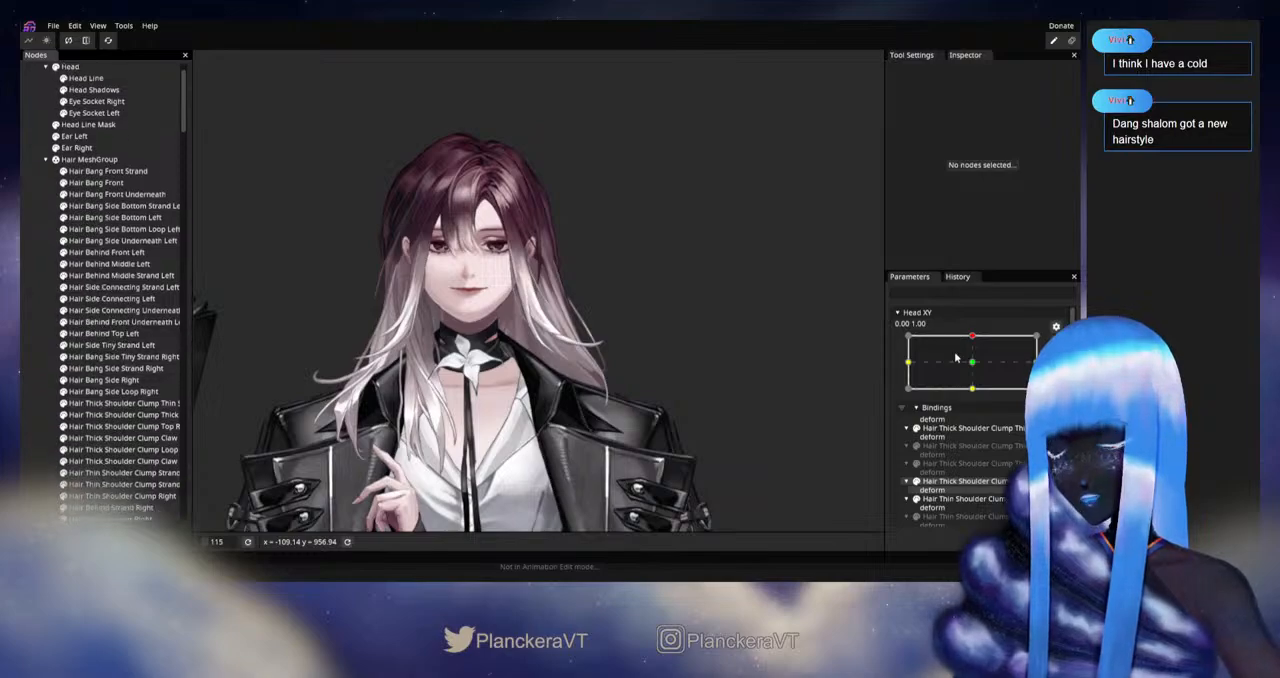
Step: Disarm Head XY and replay the movement near the upward pose to examine the whole hair and the face
left_click(1056, 342)
scroll(680, 381, "up", 1)
left_click_drag(650, 373, 668, 401)
scroll(682, 395, "up", 1)
mouse_move(976, 369)
left_mouse_down()
mouse_move(977, 397)
mouse_move(976, 370)
left_mouse_up()
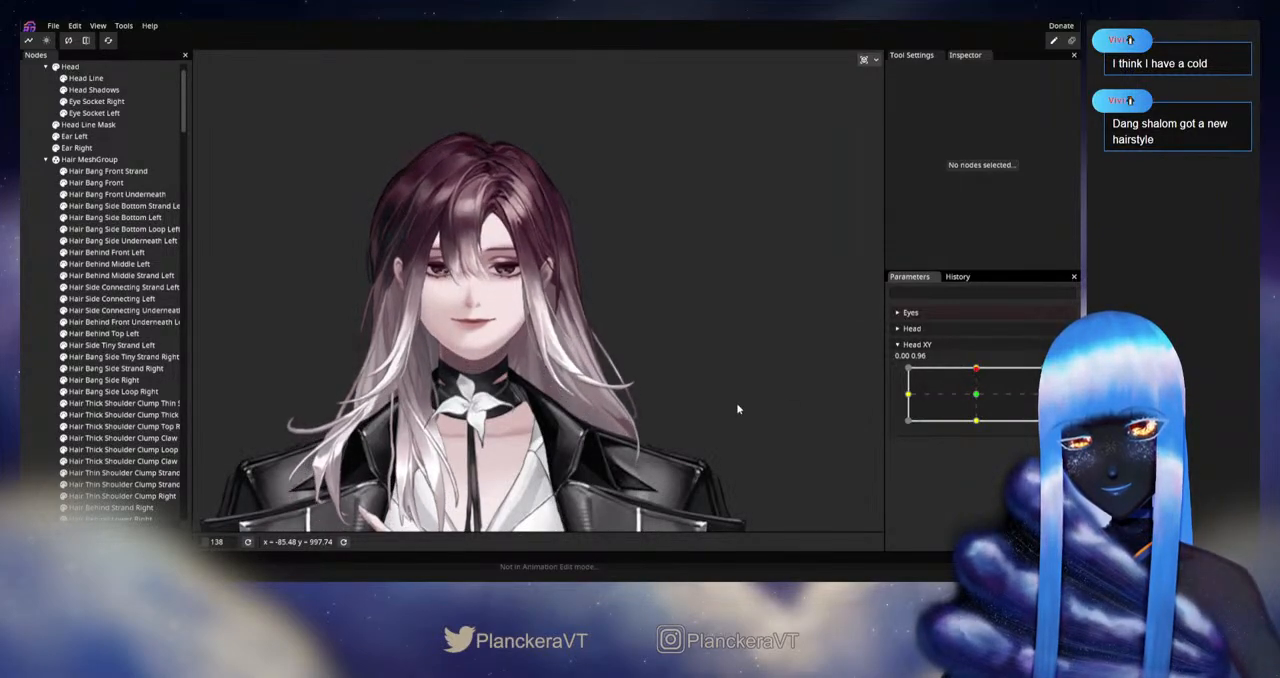
scroll(735, 416, "down", 2)
scroll(150, 383, "down", 7)
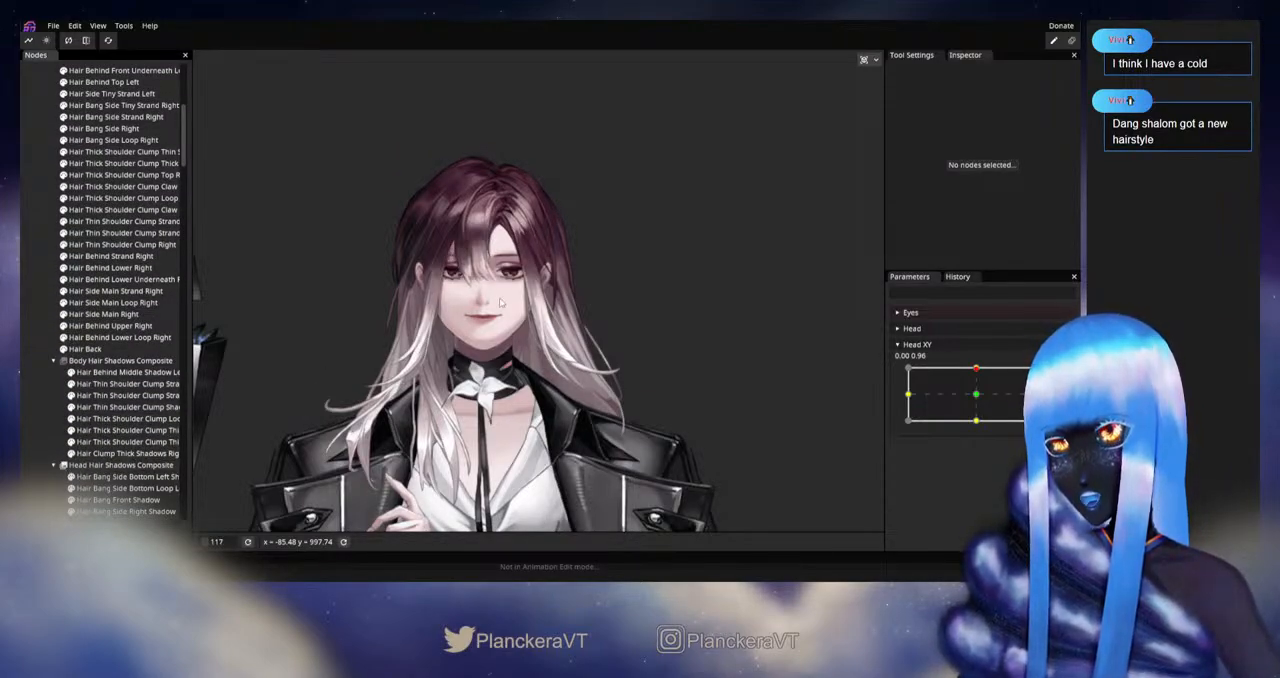
scroll(502, 303, "up", 6)
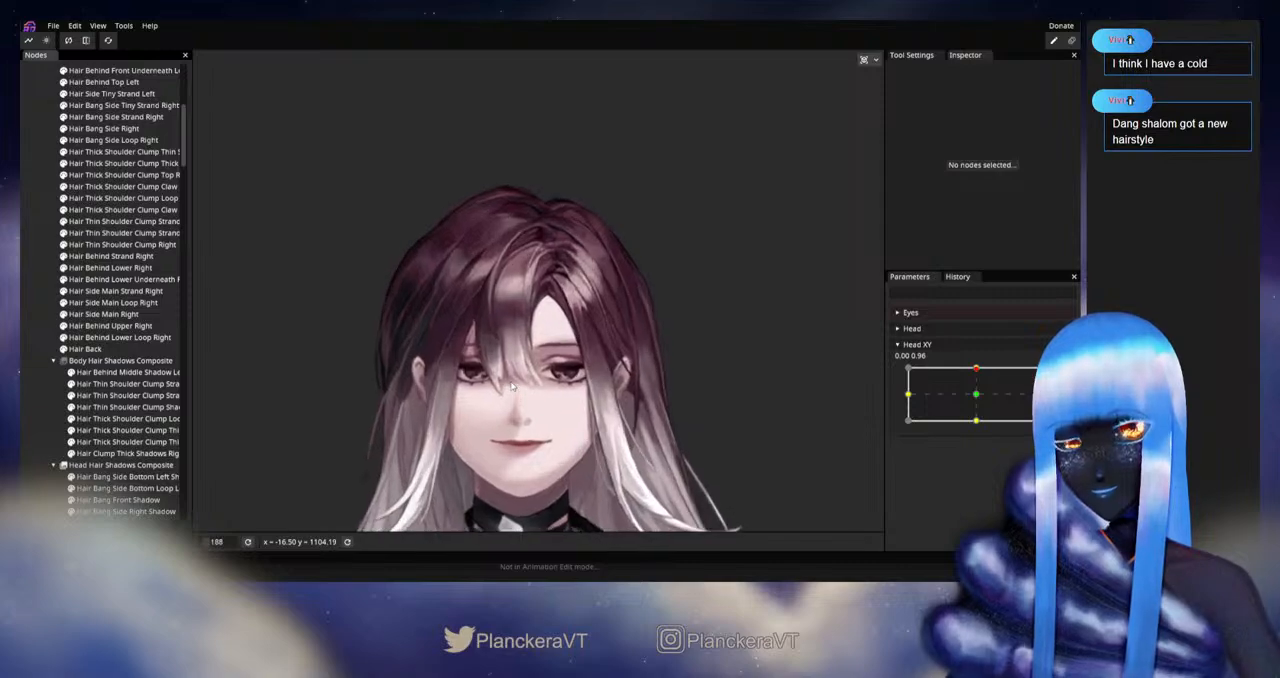
left_click_drag(544, 392, 611, 356)
scroll(650, 364, "up", 1)
left_click_drag(728, 358, 694, 337)
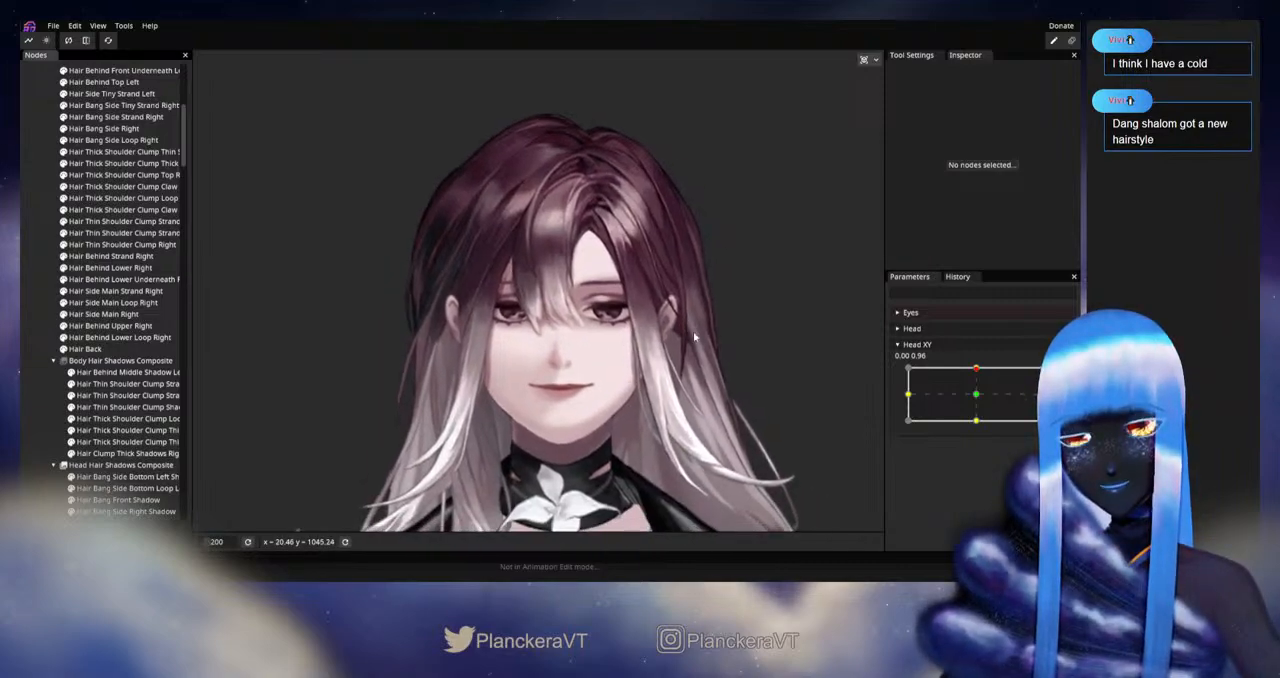
mouse_move(976, 369)
left_mouse_down()
mouse_move(977, 395)
mouse_move(977, 370)
left_mouse_up()
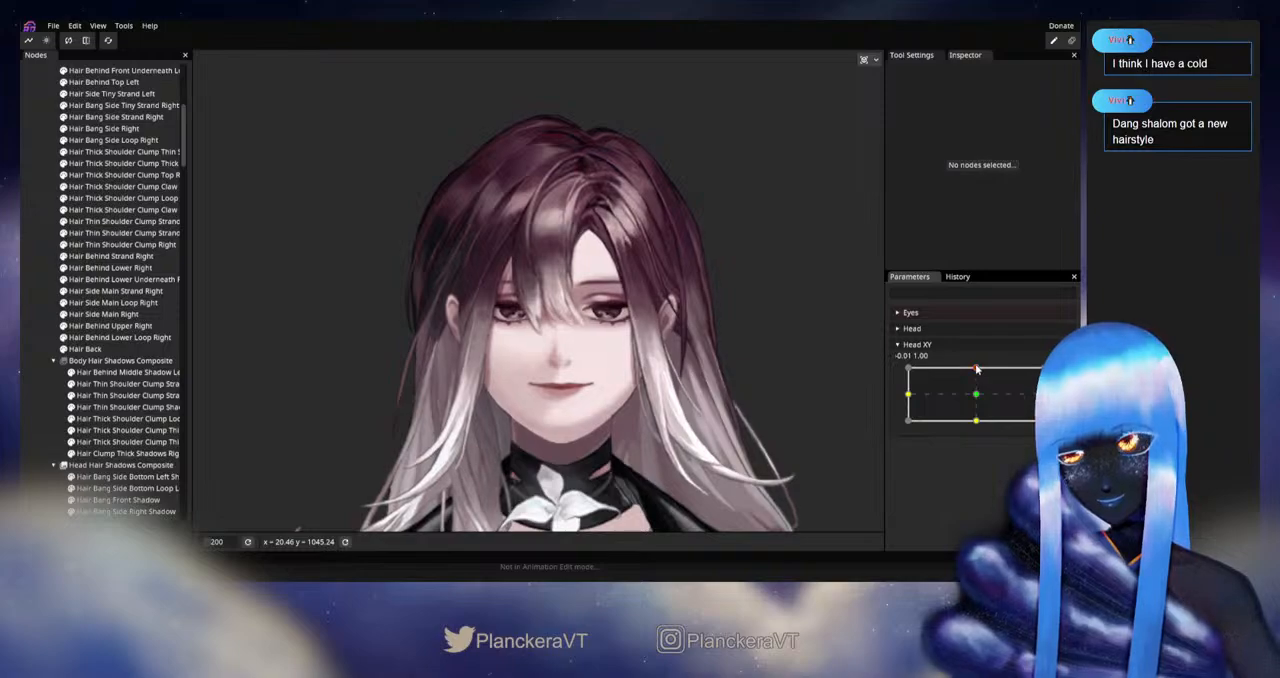
Step: Rearm Head XY at 0.00, 1.00 and briefly select Hair Bang Side Bottom Left Shadow to locate its mesh
left_click(1063, 374)
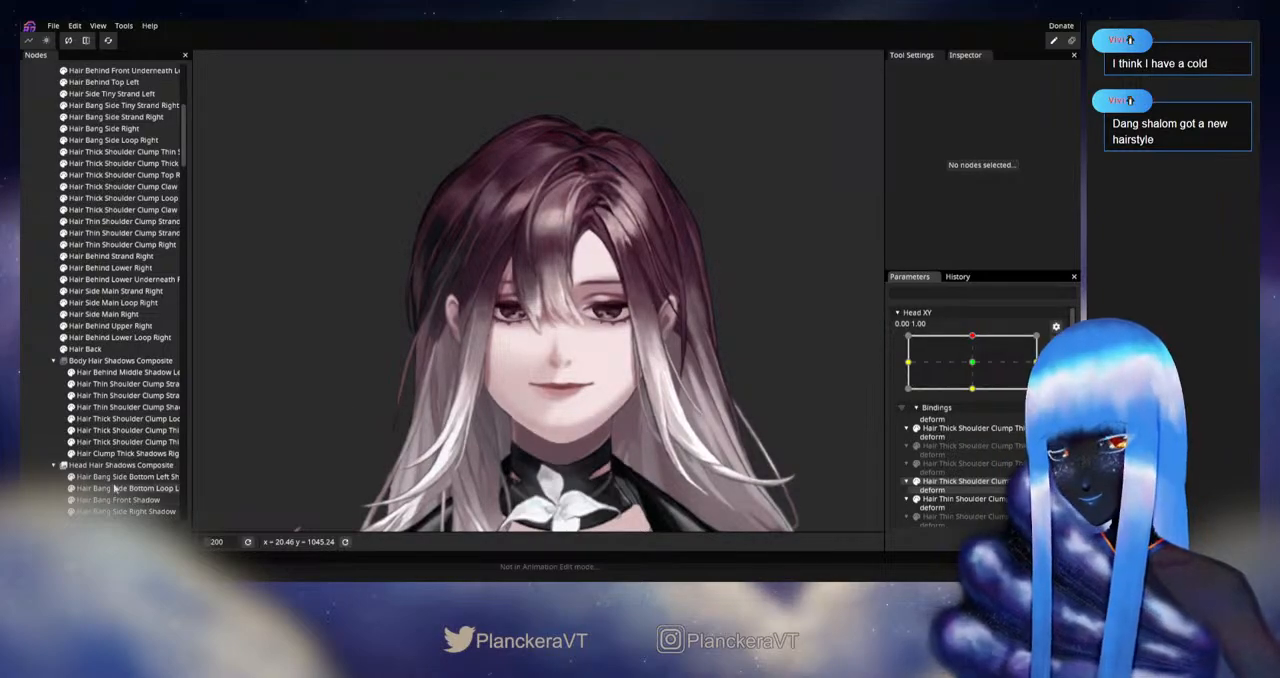
scroll(115, 489, "down", 1)
left_click(108, 442)
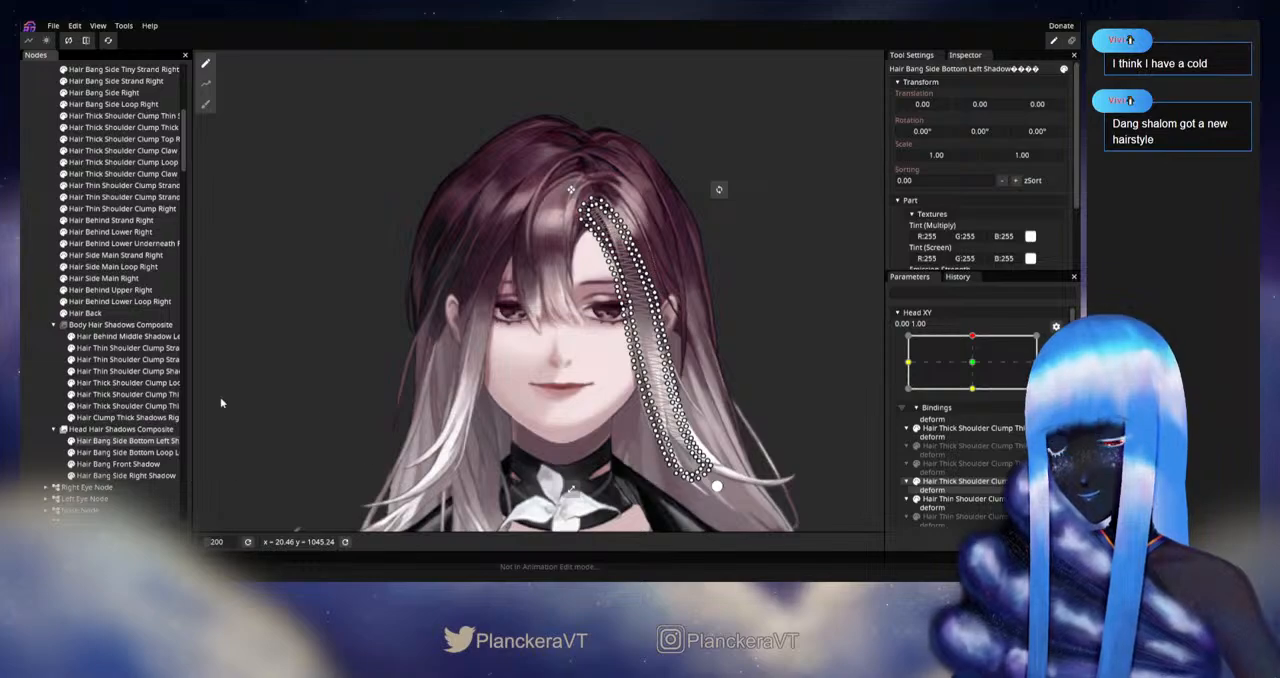
left_click(52, 395)
Step: Compare the hair shadows on the face between the neutral 0.00, 0.00 pose and the upward 0.00, 1.00 pose
left_click_drag(536, 405, 450, 402)
scroll(450, 402, "up", 3)
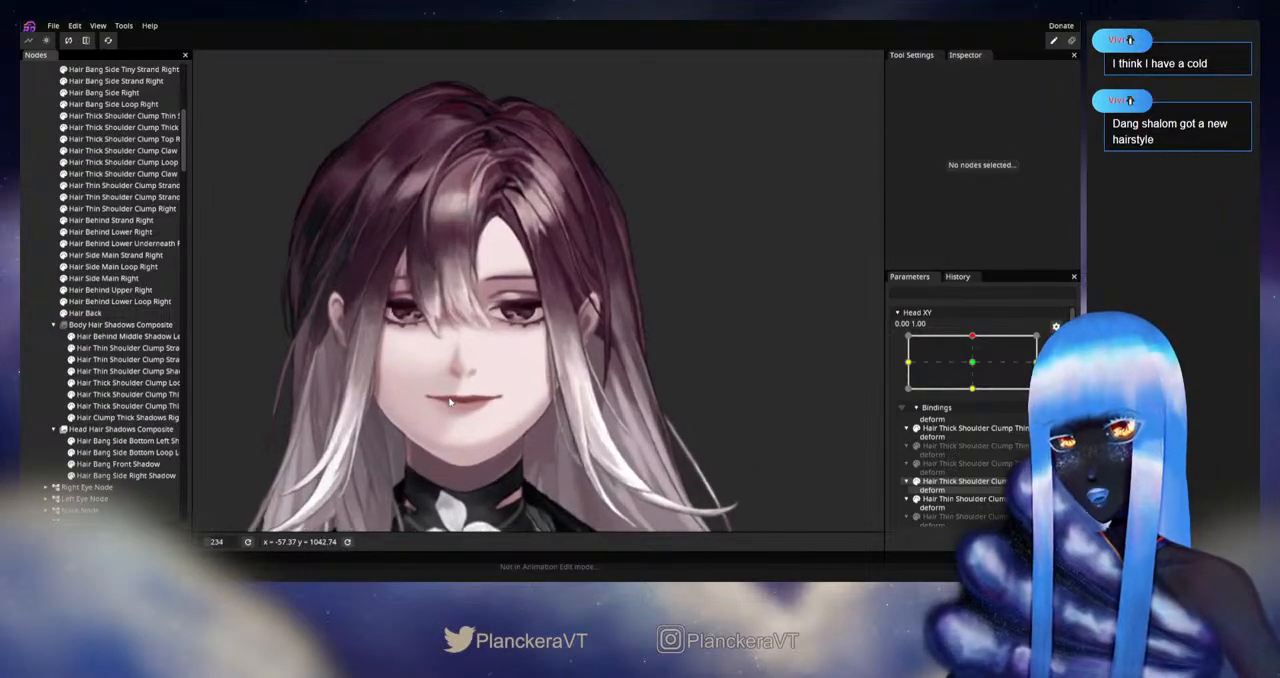
scroll(333, 435, "up", 1)
left_click(972, 365)
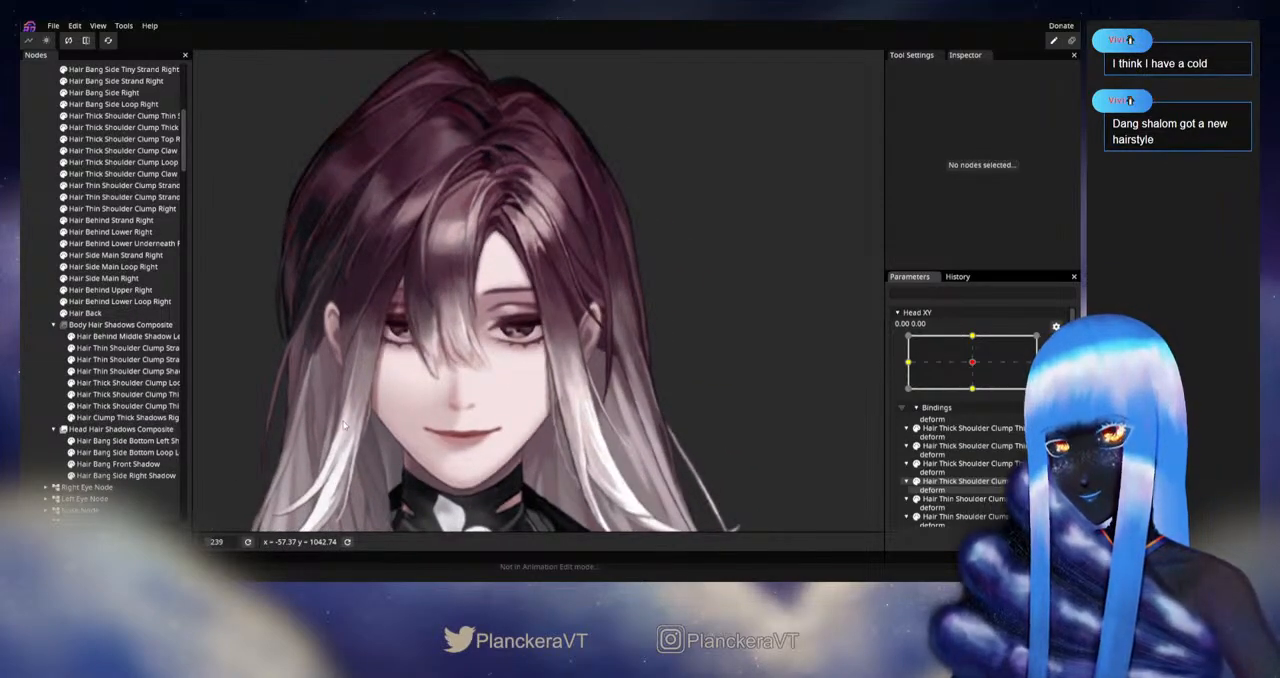
left_click(975, 337)
Step: Reshape Hair Bang Side Bottom Left Shadow along the forehead and cheek with the 50.00 Circle Brush, save the project, and deselect the mesh
left_click(112, 441)
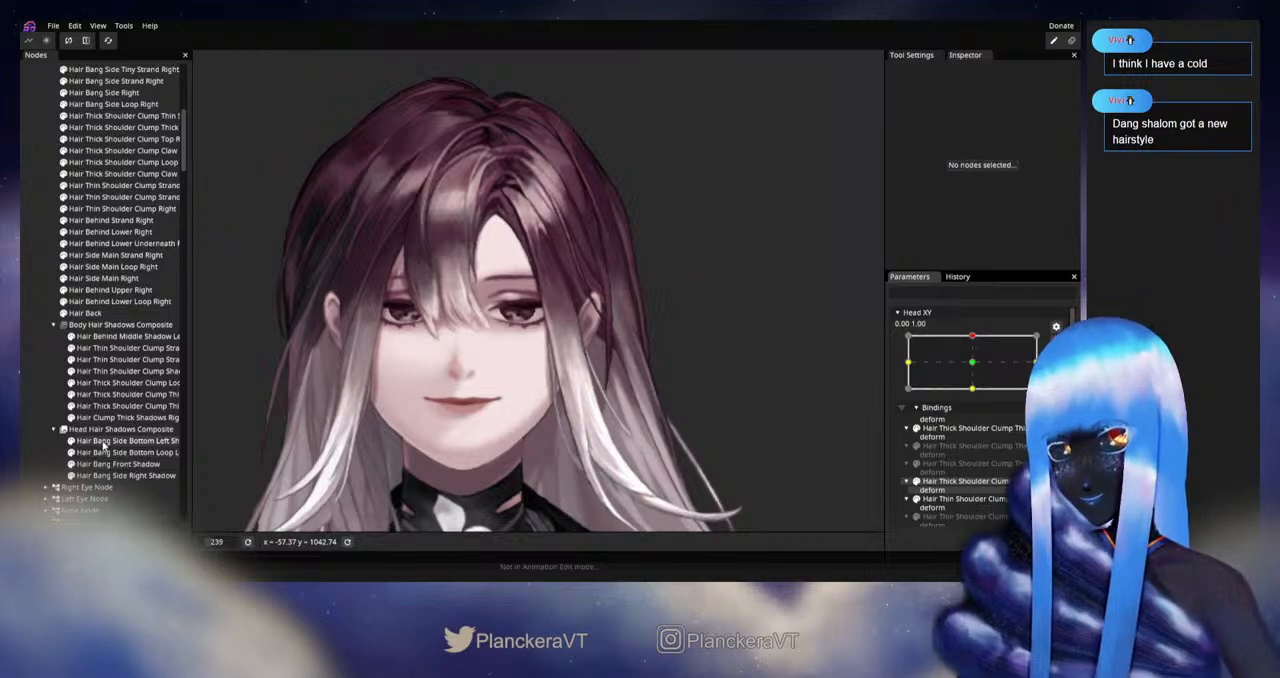
left_click(206, 104)
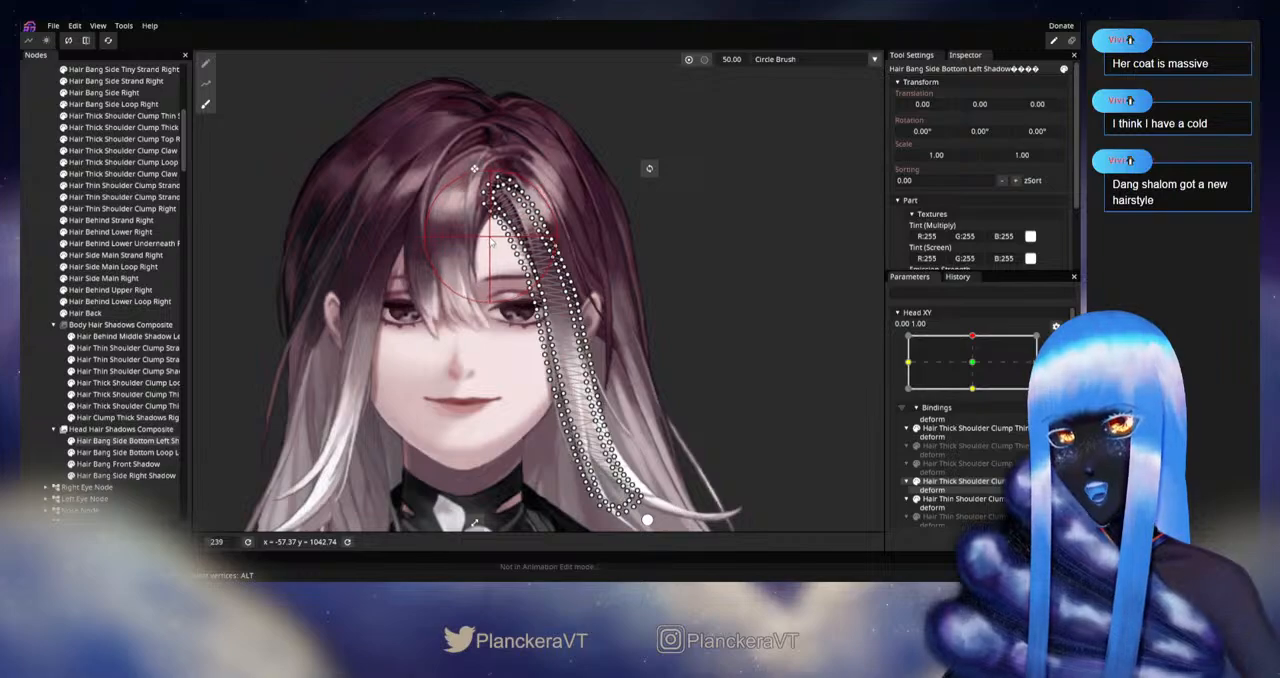
scroll(490, 320, "up", 5)
scroll(489, 352, "up", 5)
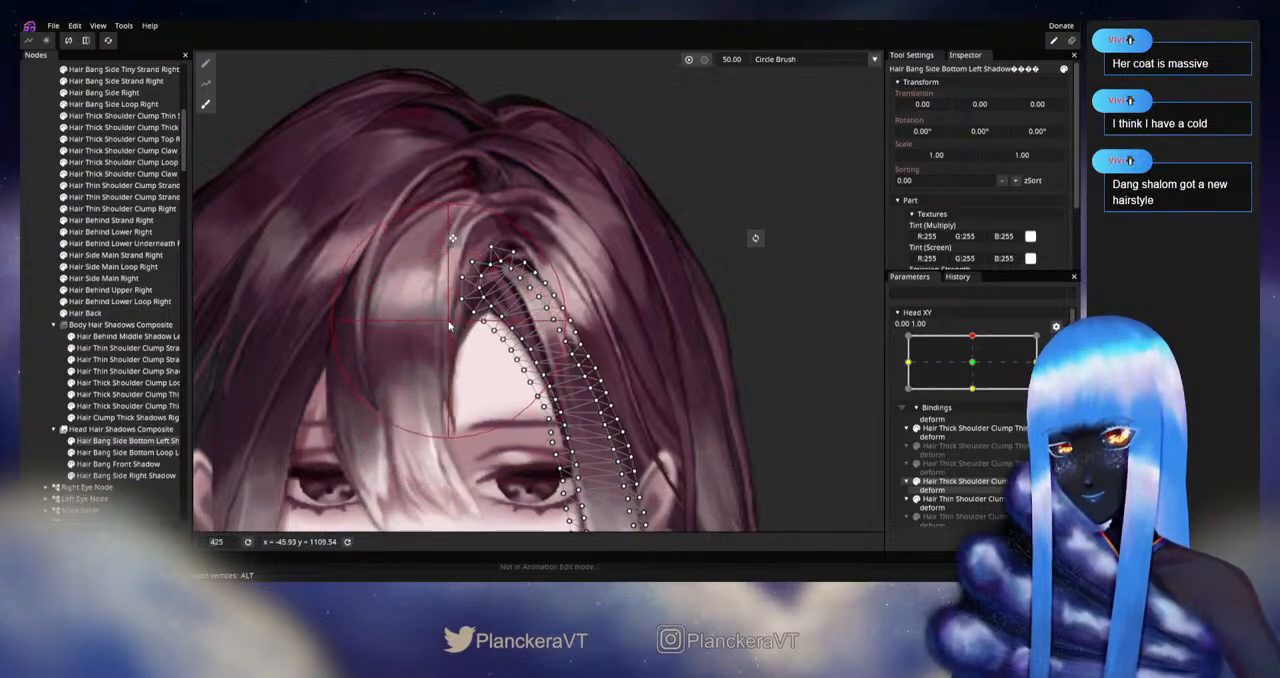
left_click_drag(492, 396, 455, 346)
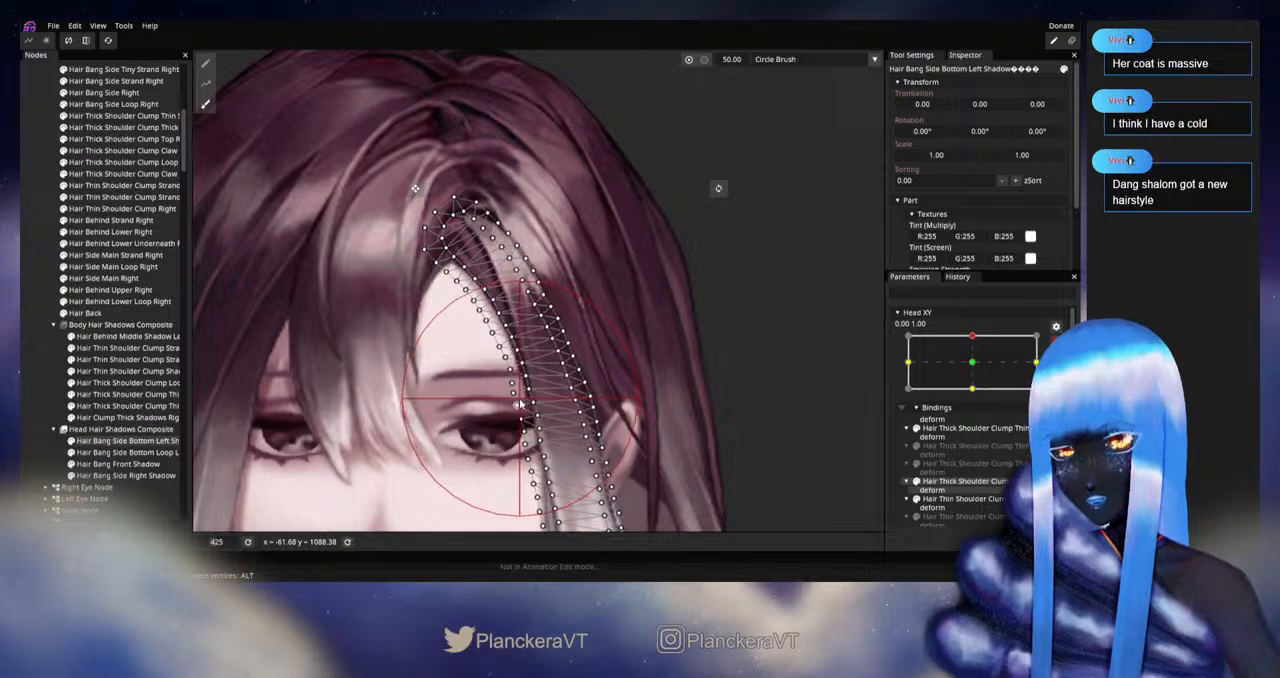
left_click_drag(490, 416, 501, 325)
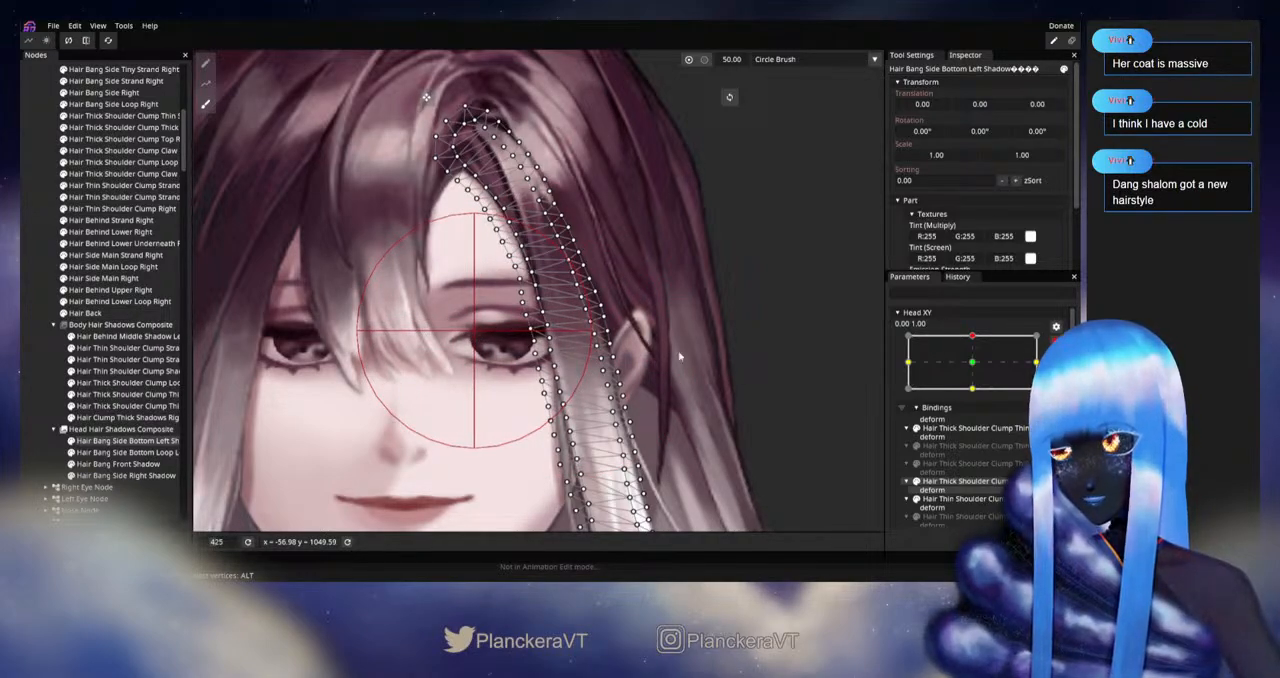
key("ctrl+s")
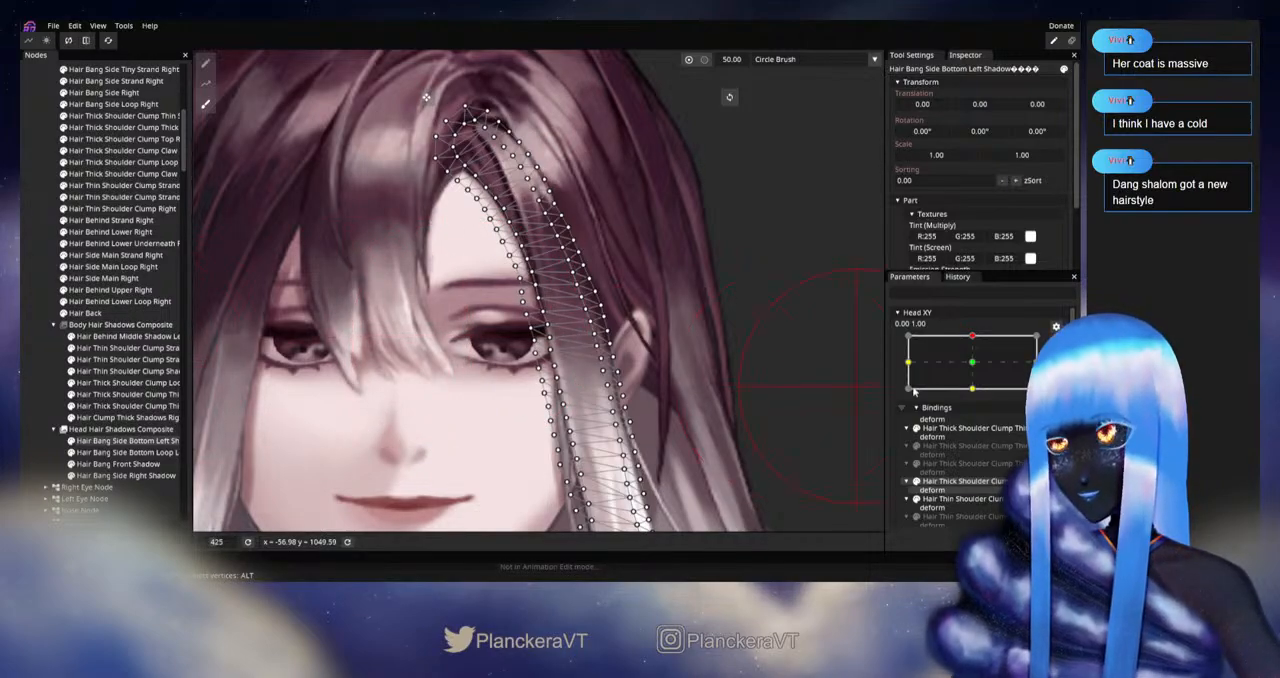
left_click(35, 430)
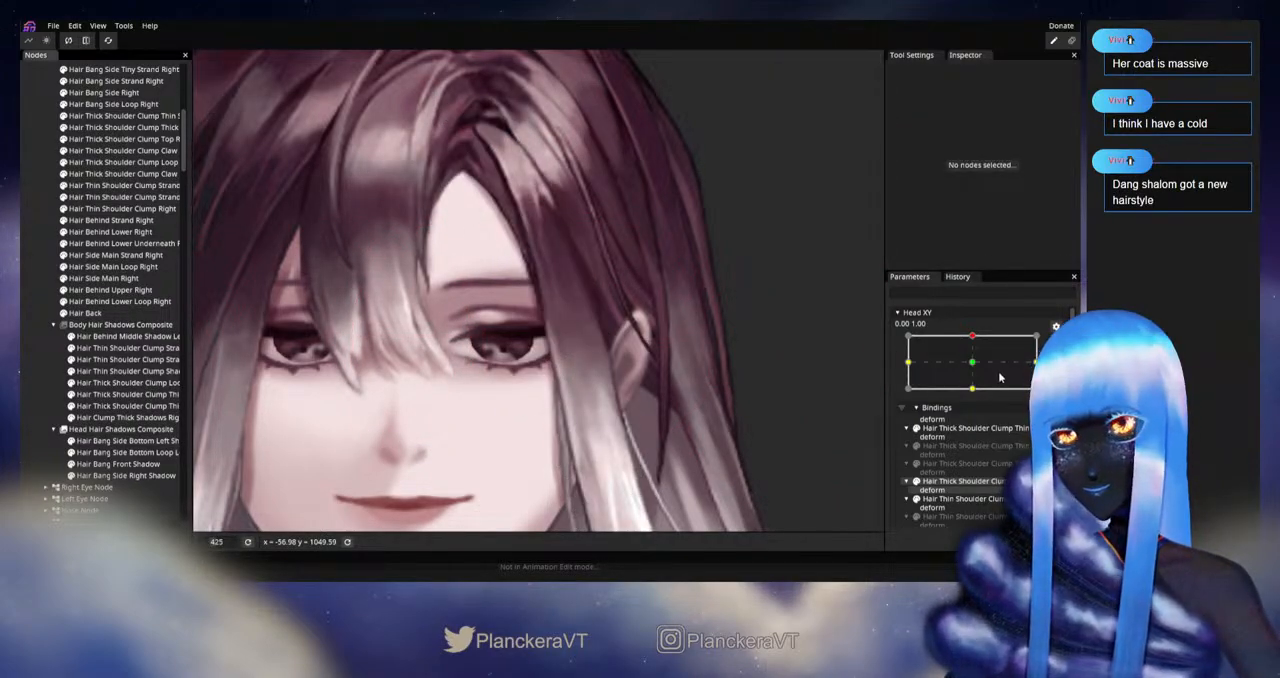
Step: Keep Head XY at 0.00, 1.00 and bring up Hair Bang Side Bottom Loop Left Shadow with the 50.00 Circle Brush to check its fit
left_click_drag(1000, 377, 971, 343)
left_click_drag(475, 450, 487, 418)
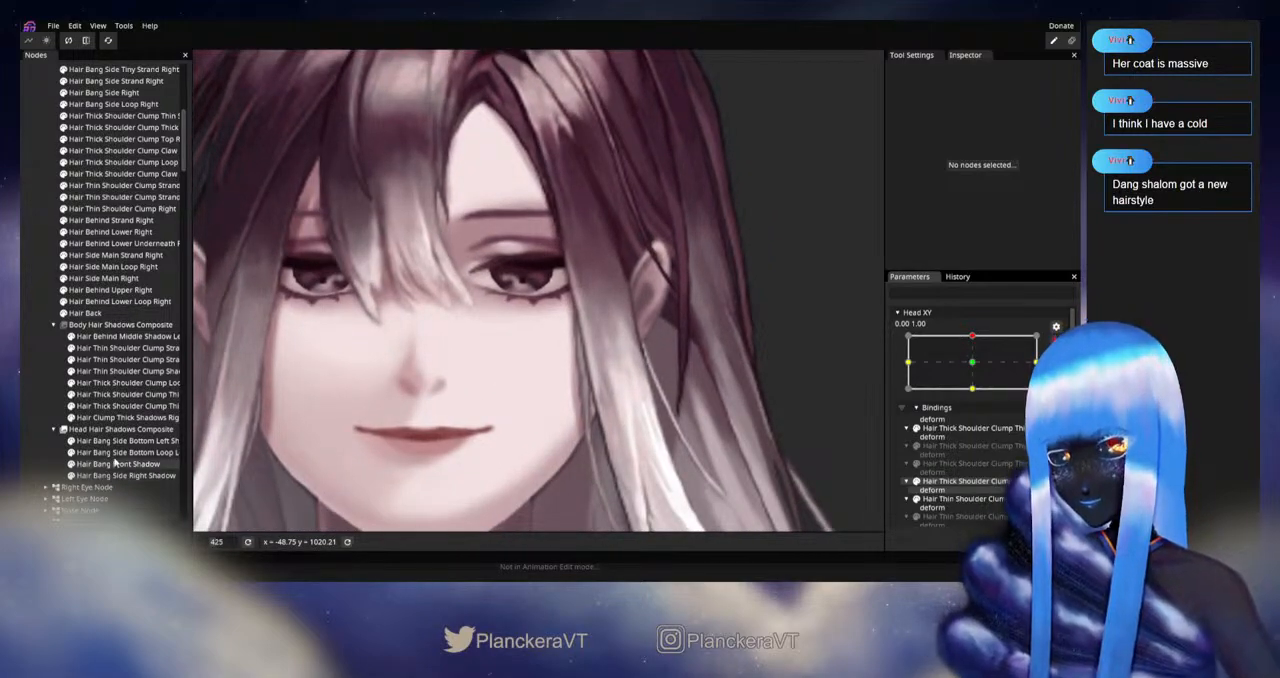
left_click(115, 453)
left_click(207, 107)
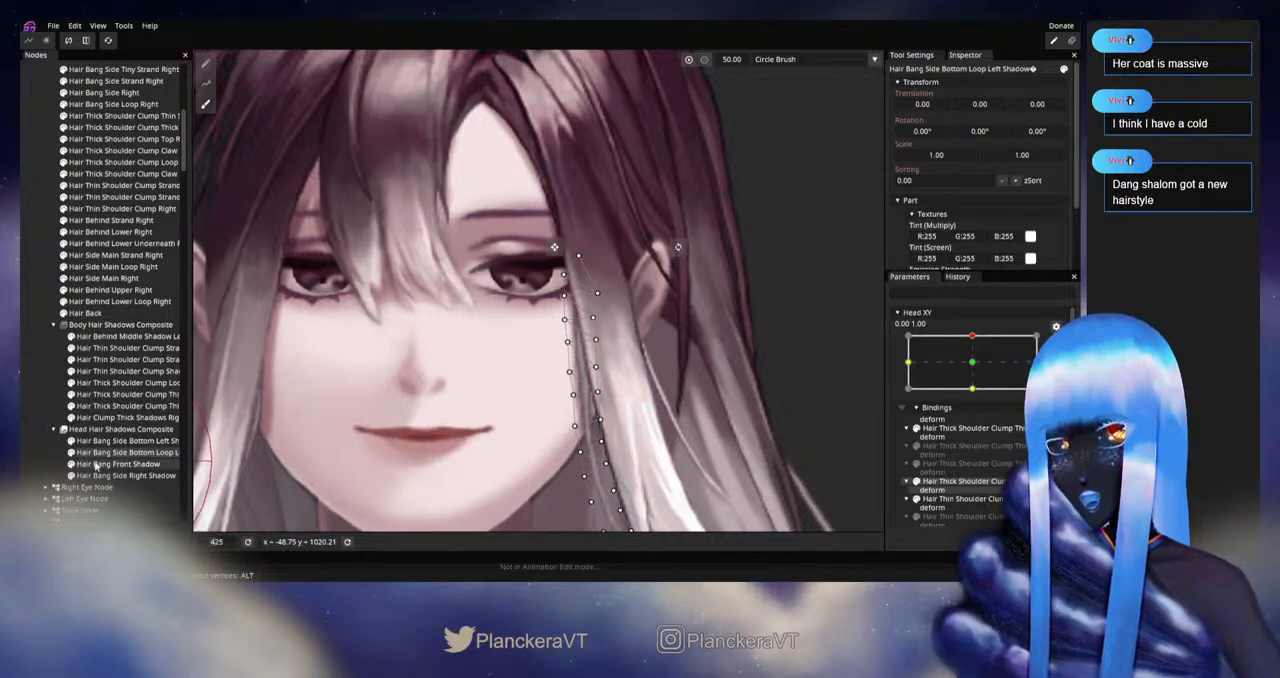
Step: Shift the upper edge of Hair Bang Front Shadow slightly outward near the hair parting with the Circle Brush
left_click(115, 464)
left_click_drag(406, 340, 408, 426)
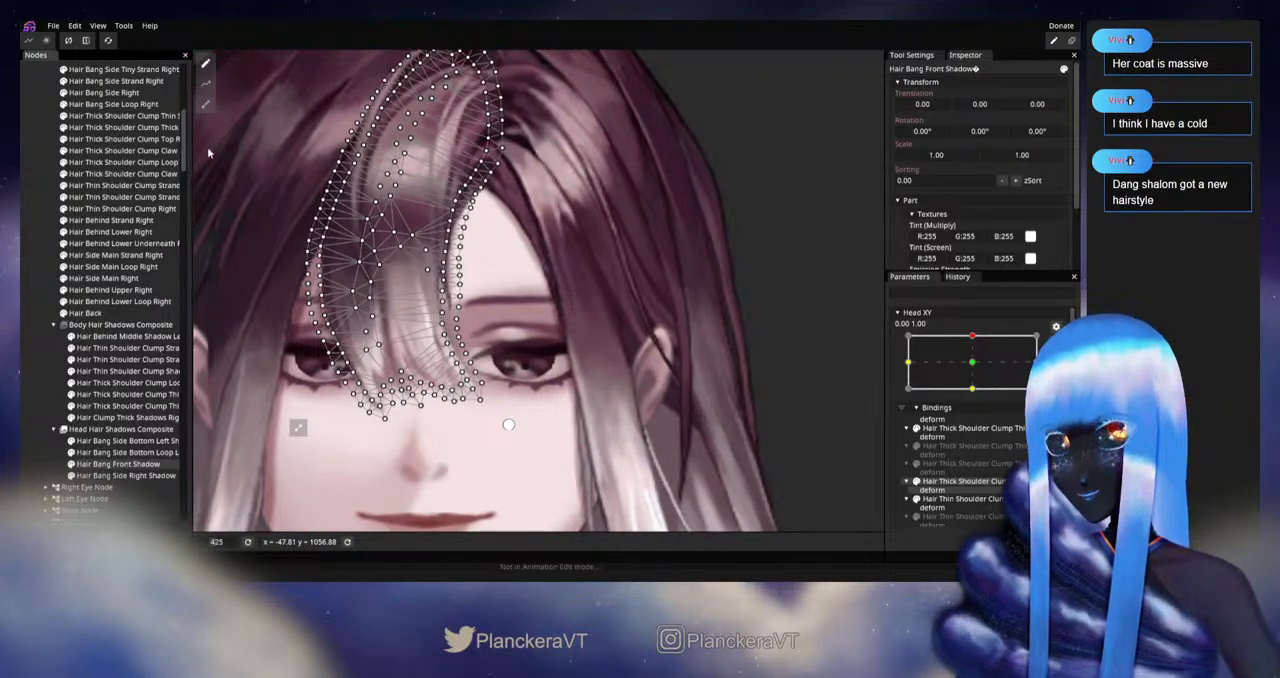
left_click(205, 103)
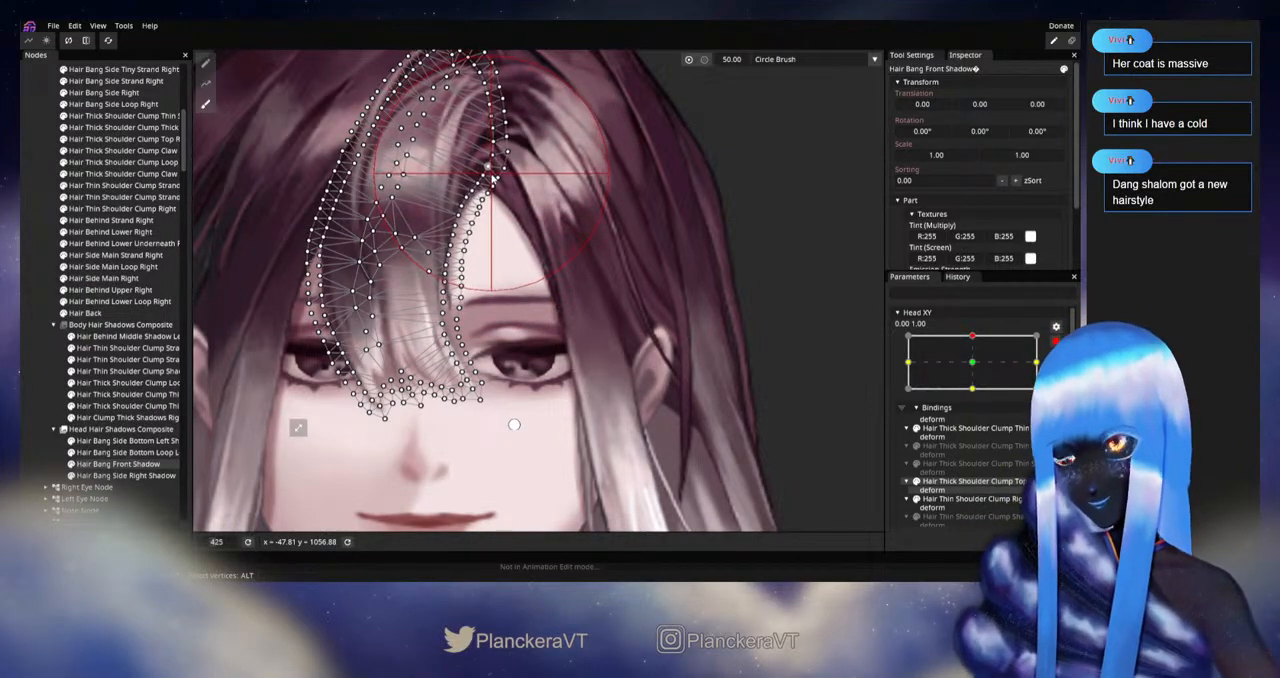
scroll(500, 260, "up", 5)
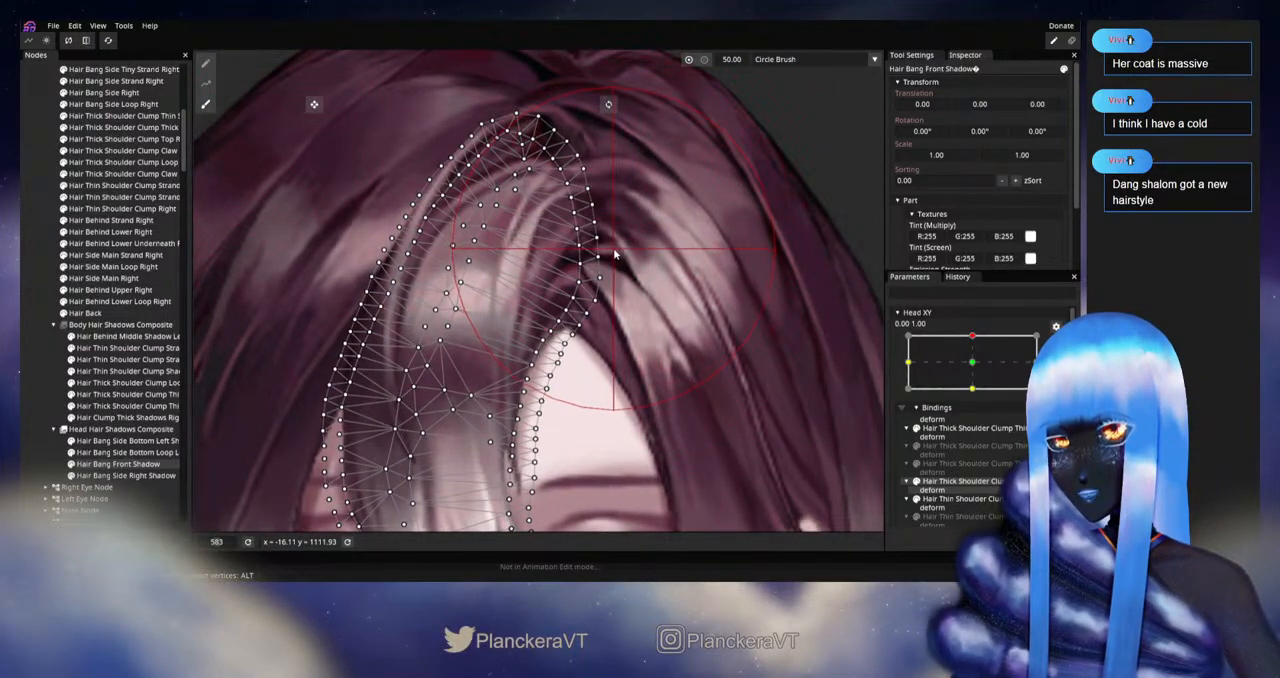
left_click_drag(615, 253, 624, 262)
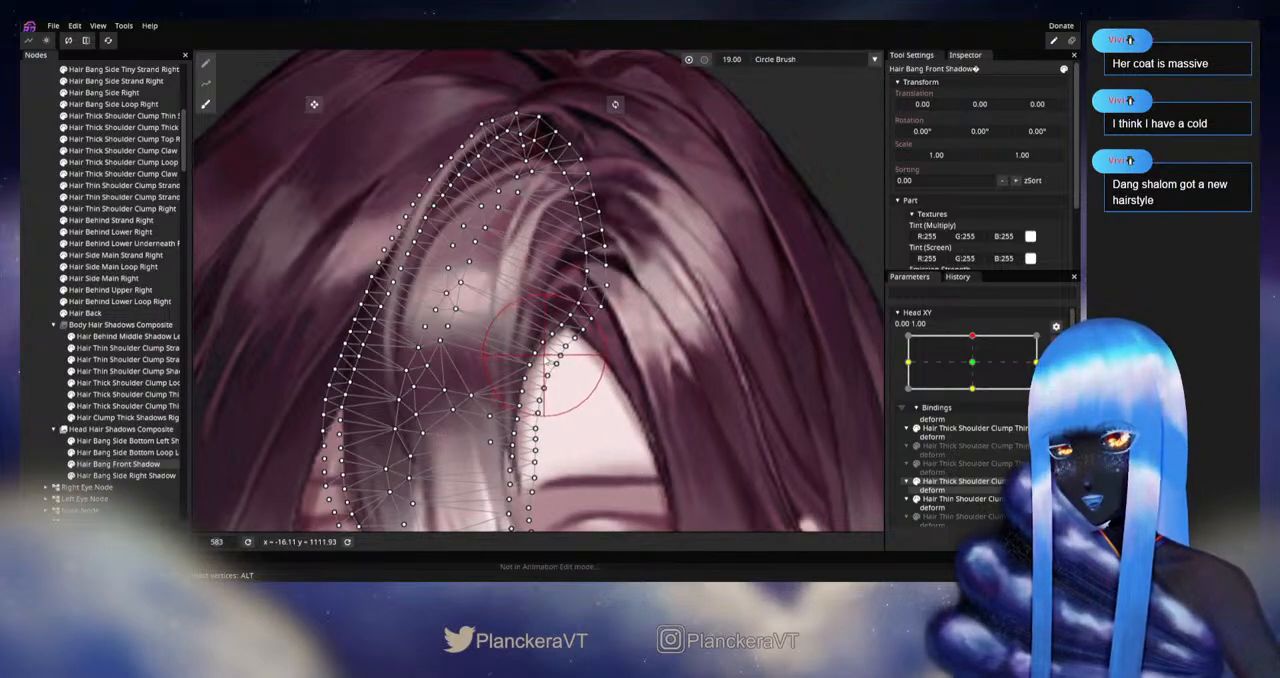
Step: Refine Hair Bang Front Shadow down both edges to the fringe tips between the eyes with the 19.00 Circle Brush
scroll(544, 355, "down", 3)
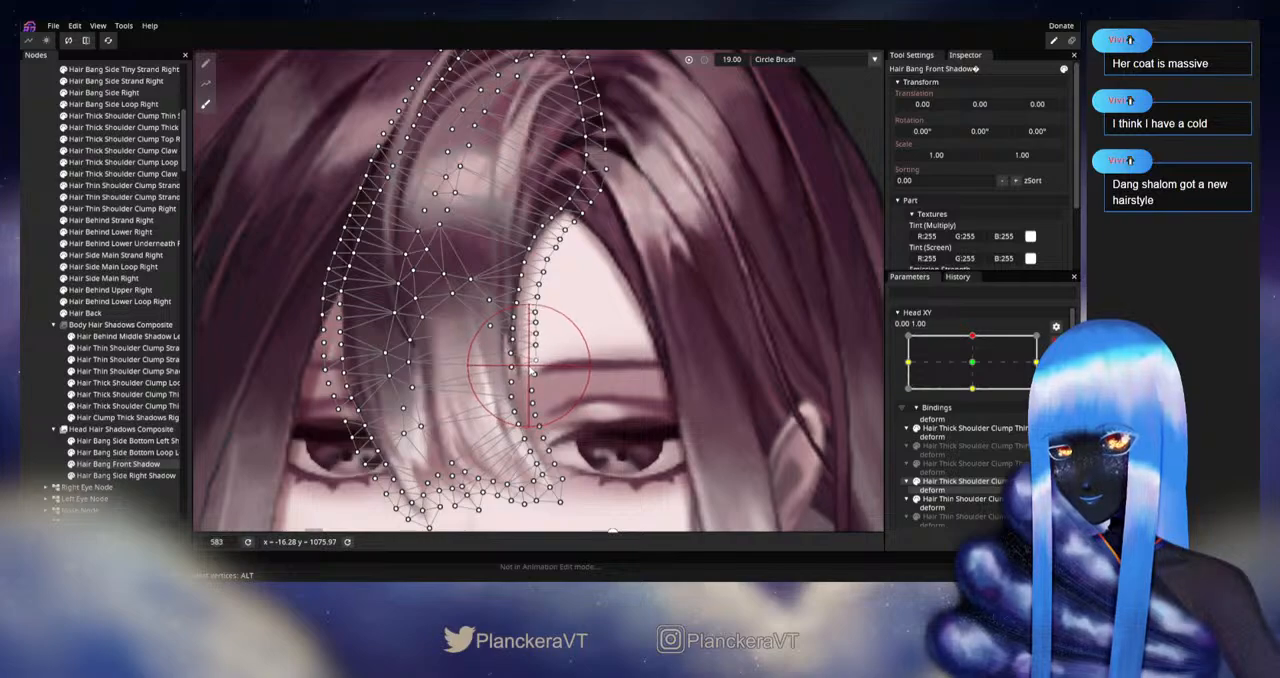
scroll(548, 372, "down", 3)
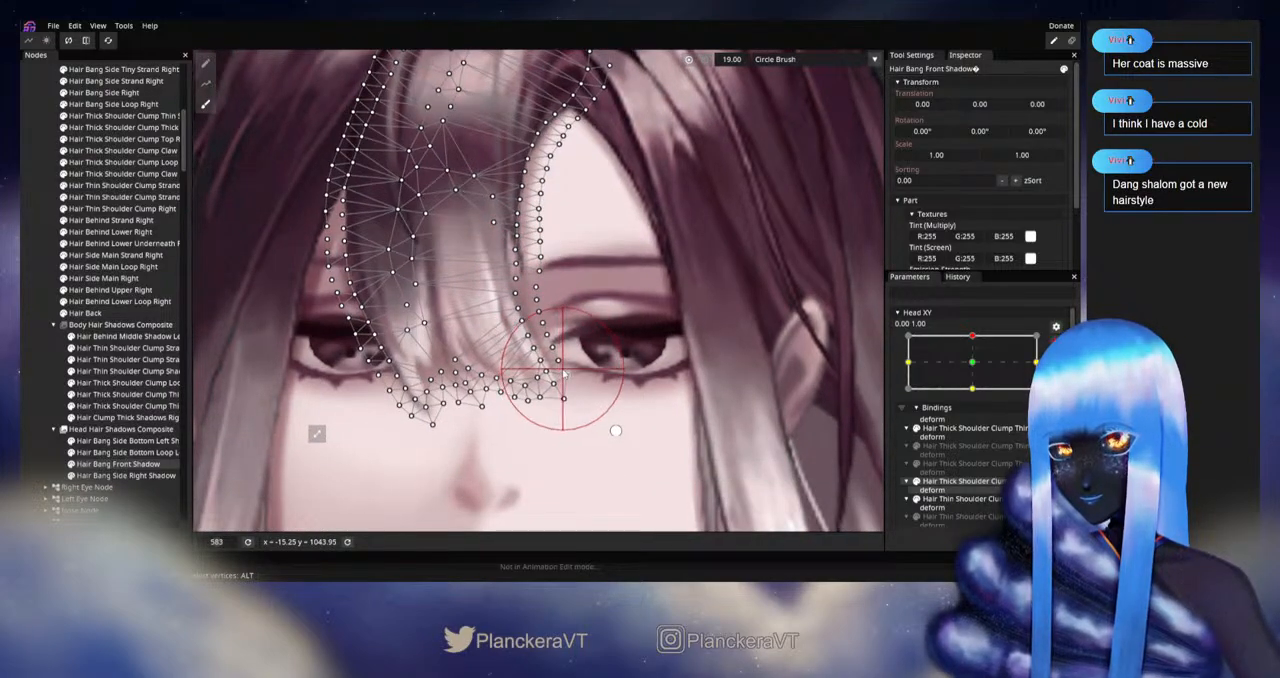
left_click_drag(463, 424, 671, 477)
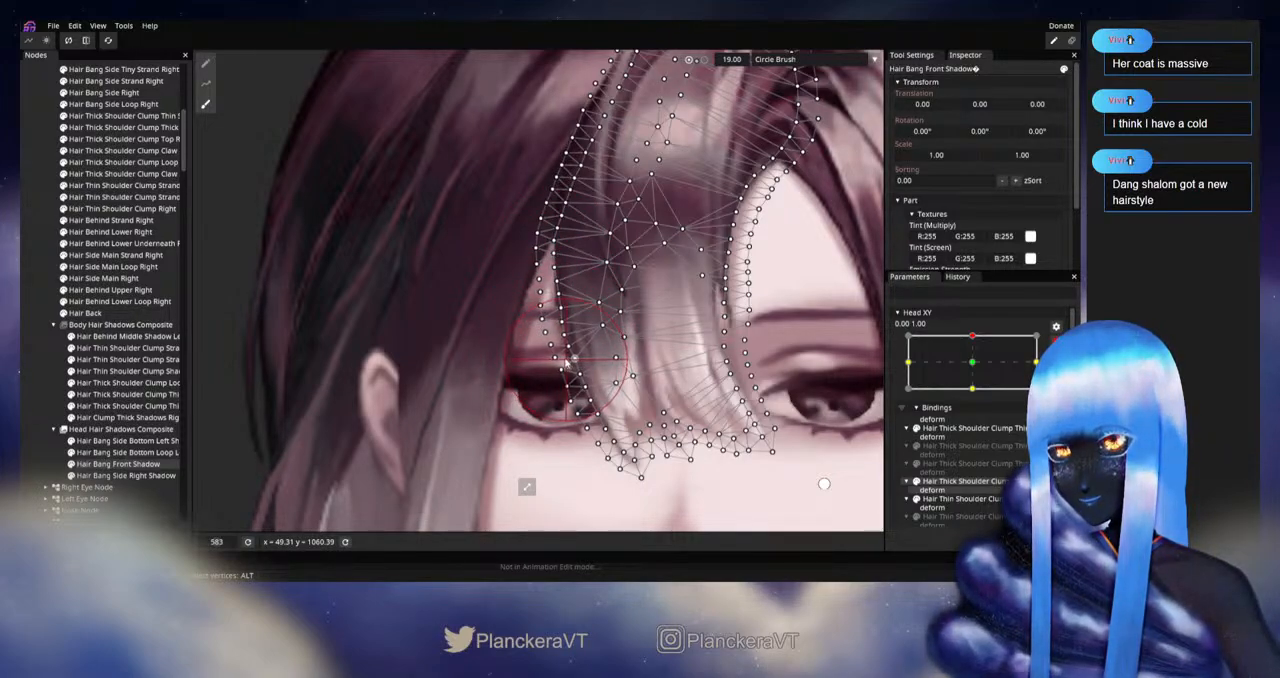
left_click_drag(581, 380, 569, 337)
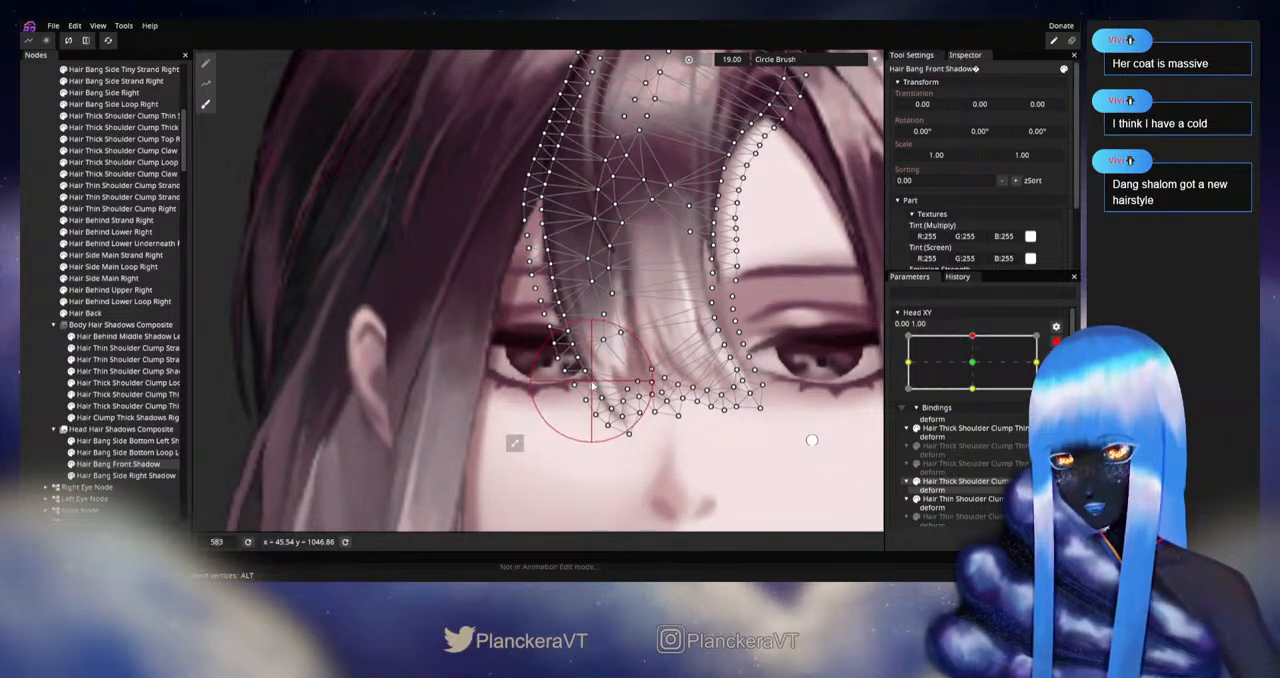
Step: Fit the inner edge of Hair Bang Side Right Shadow around the eyebrow and outer eye corner with the 19.00 Circle Brush
left_click(133, 476)
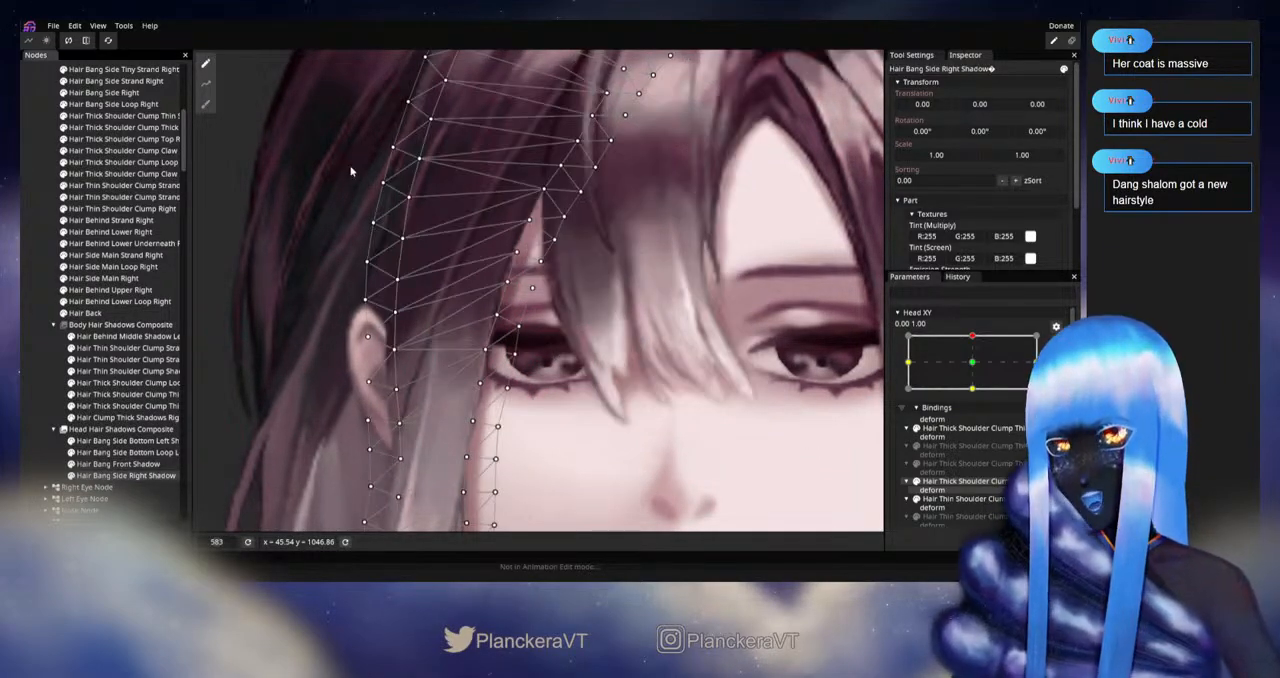
left_click(206, 104)
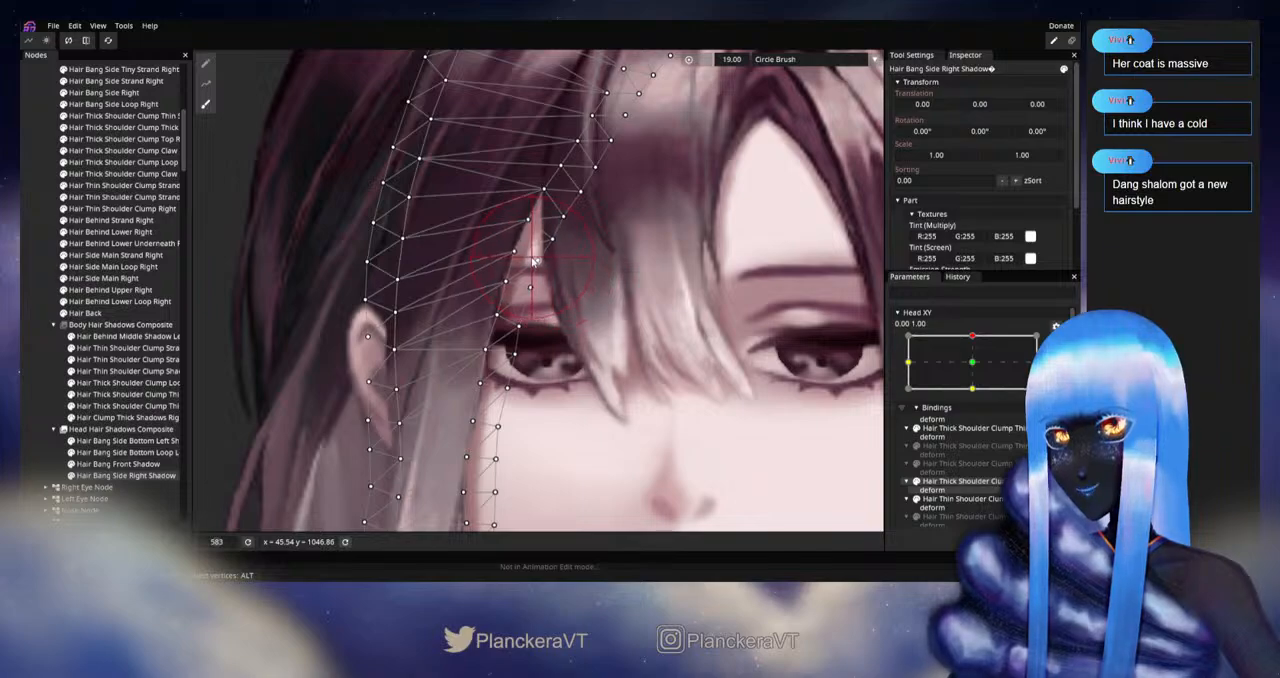
left_click_drag(533, 262, 548, 228)
mouse_move(522, 340)
left_mouse_down()
mouse_move(513, 303)
mouse_move(538, 291)
mouse_move(557, 326)
left_mouse_up()
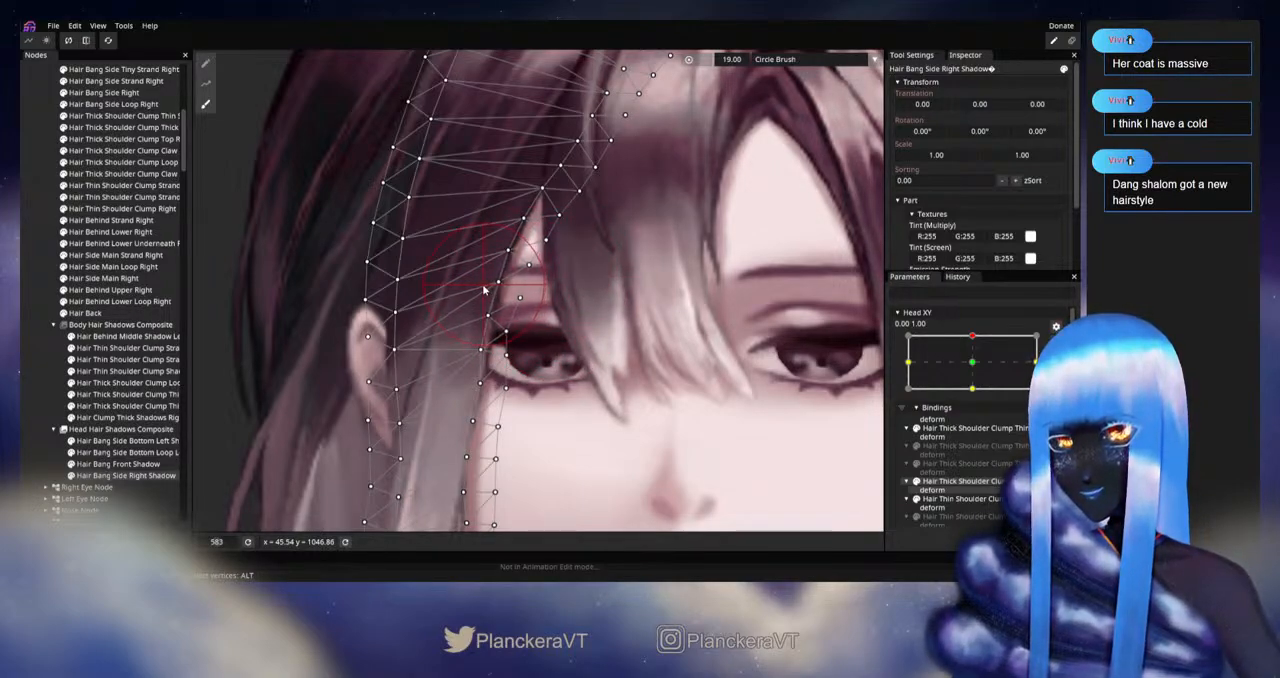
Step: Pull the lower inner edge of Hair Bang Side Right Shadow toward the hair along cheek and jaw, enlarging the Circle Brush to 31.00
left_click_drag(539, 355, 581, 252)
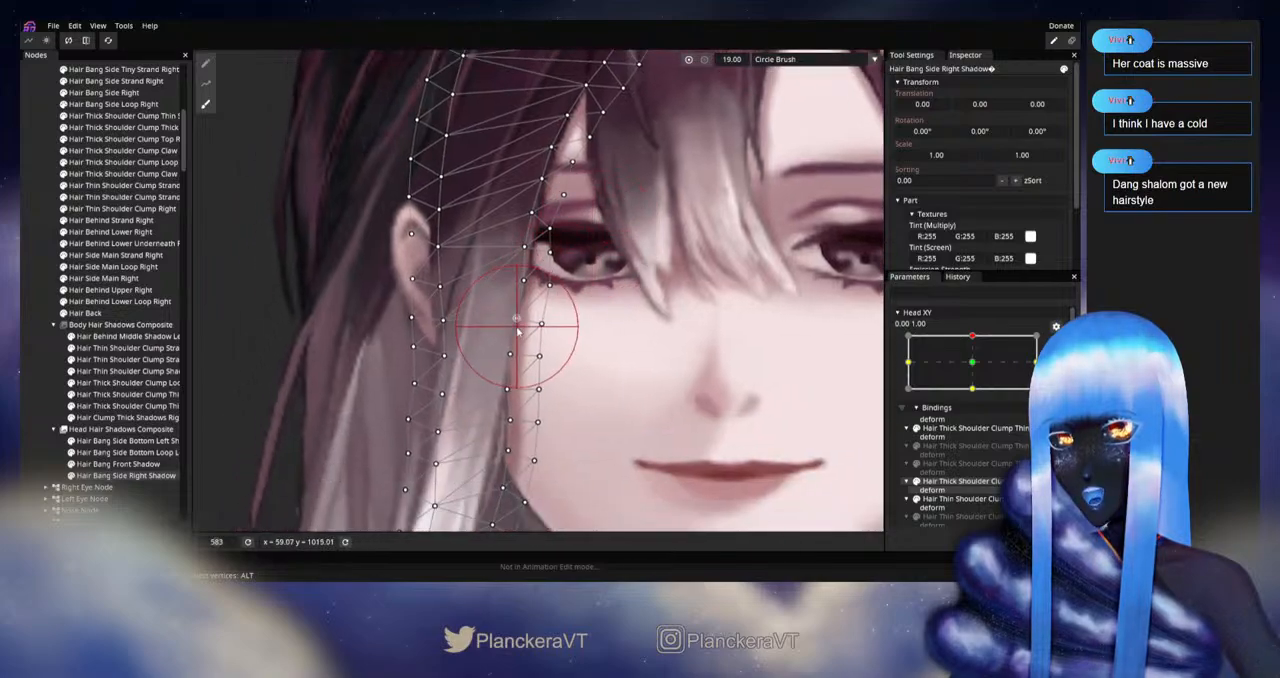
left_click_drag(525, 334, 516, 334)
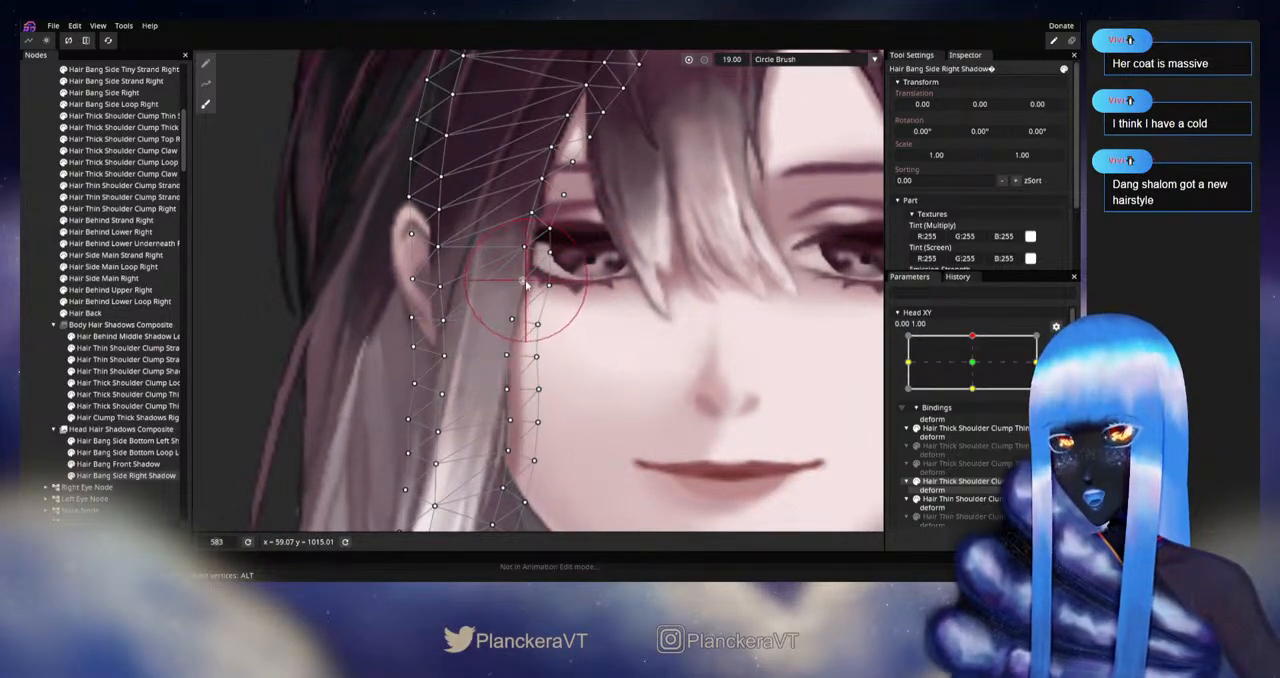
left_click_drag(544, 410, 593, 303)
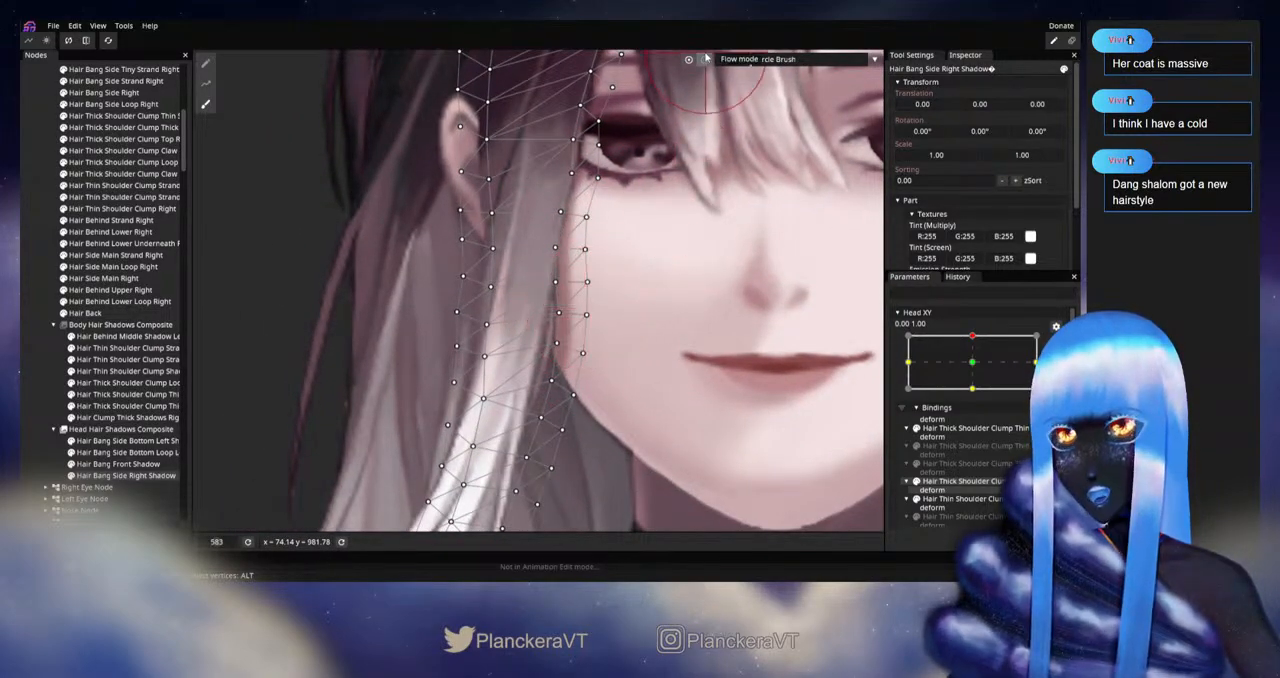
left_click_drag(728, 60, 736, 60)
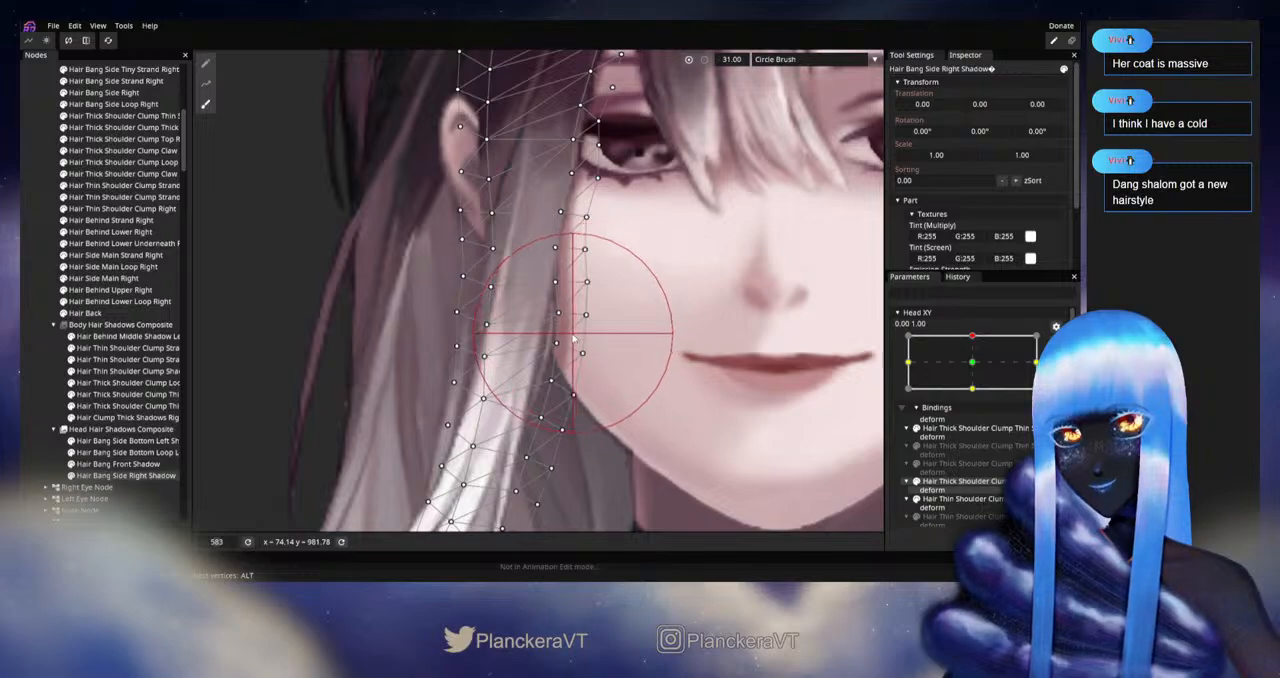
left_click_drag(573, 336, 562, 340)
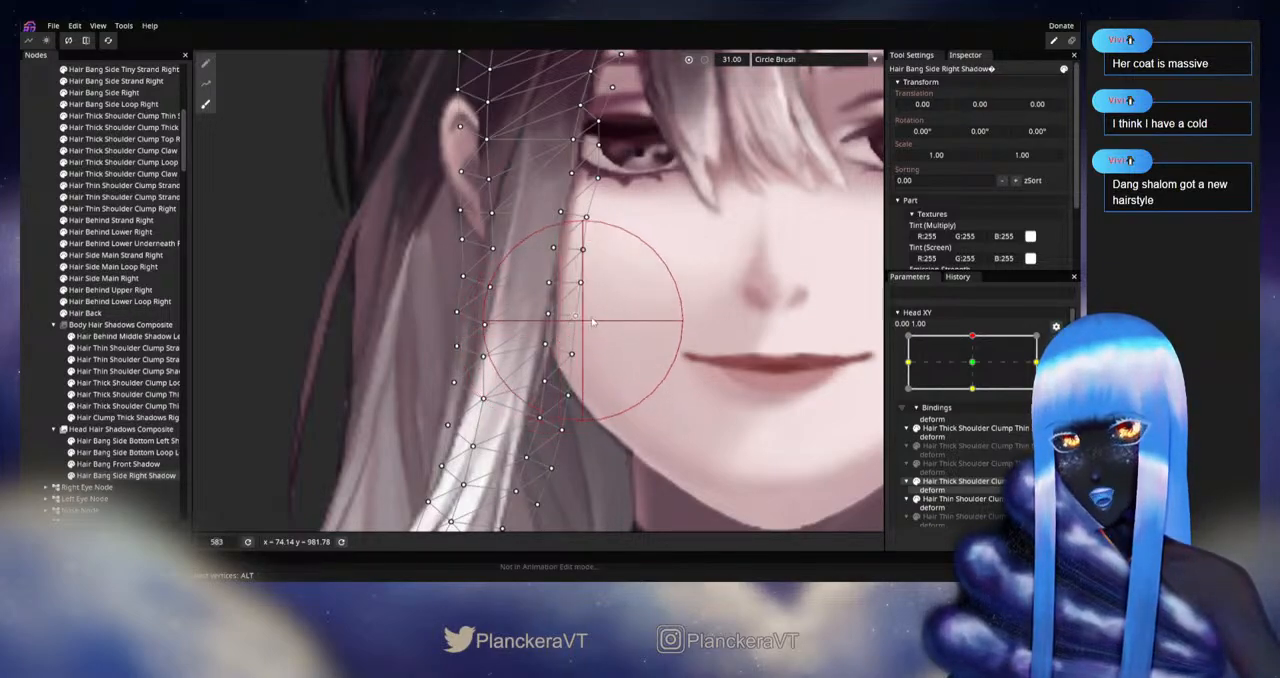
Step: Deselect the mesh, disarm Head XY to test the whole face near the upward pose, and rearm it at 0.00, 1.00
left_click(22, 352)
scroll(704, 343, "down", 9)
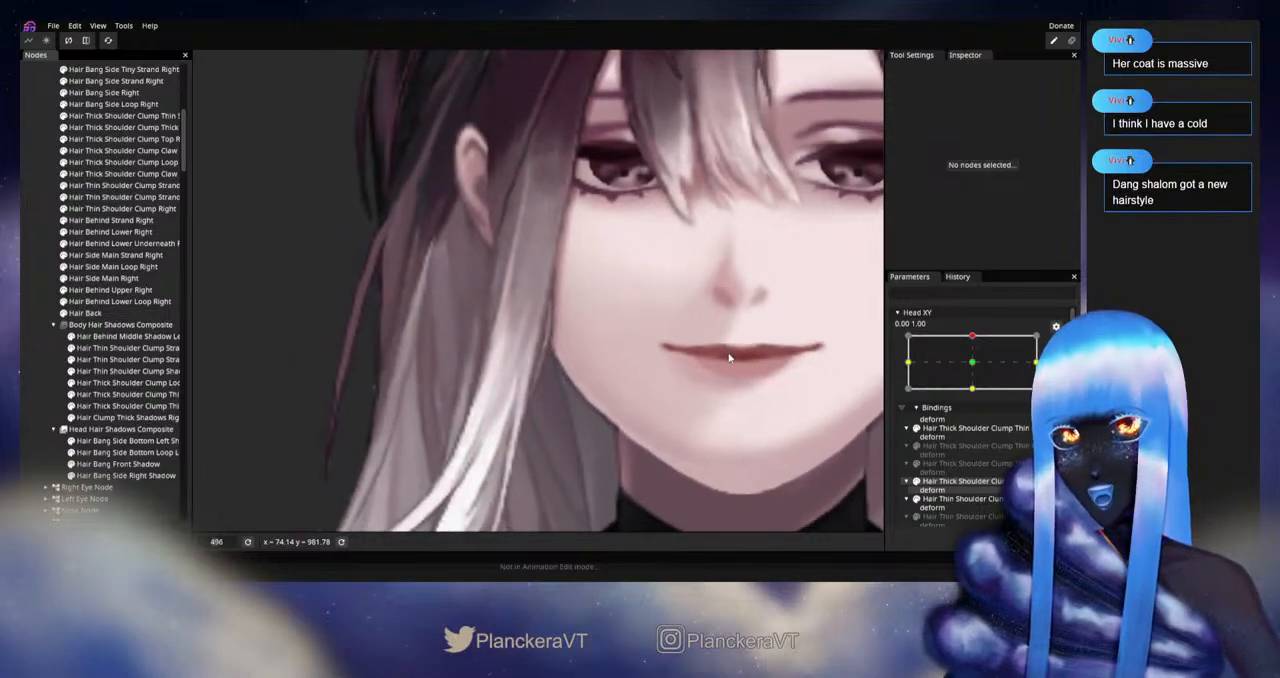
scroll(657, 378, "down", 10)
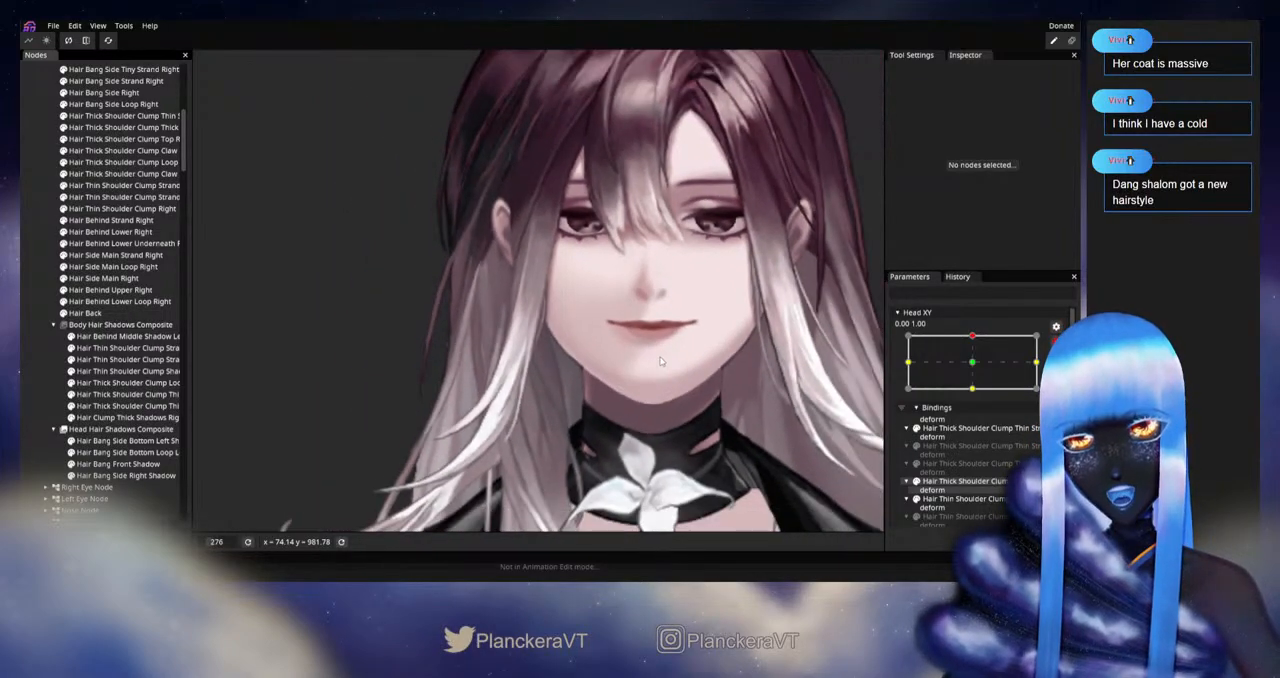
scroll(670, 385, "down", 1)
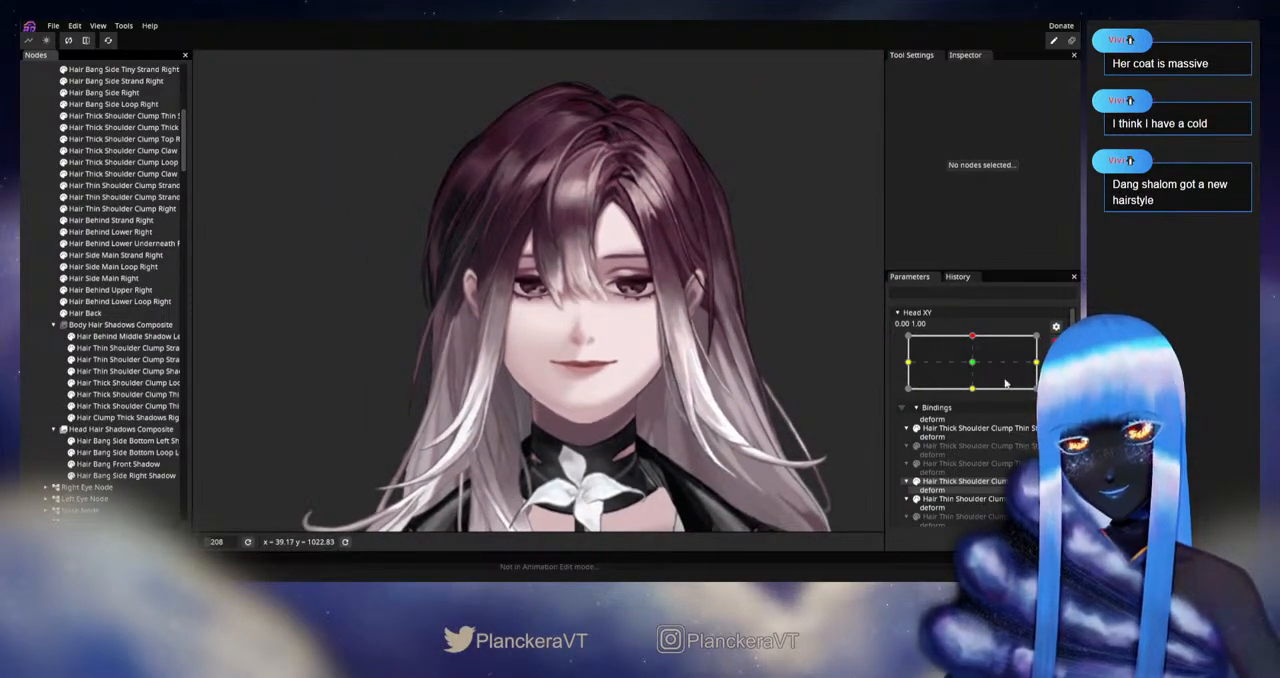
left_click(1054, 344)
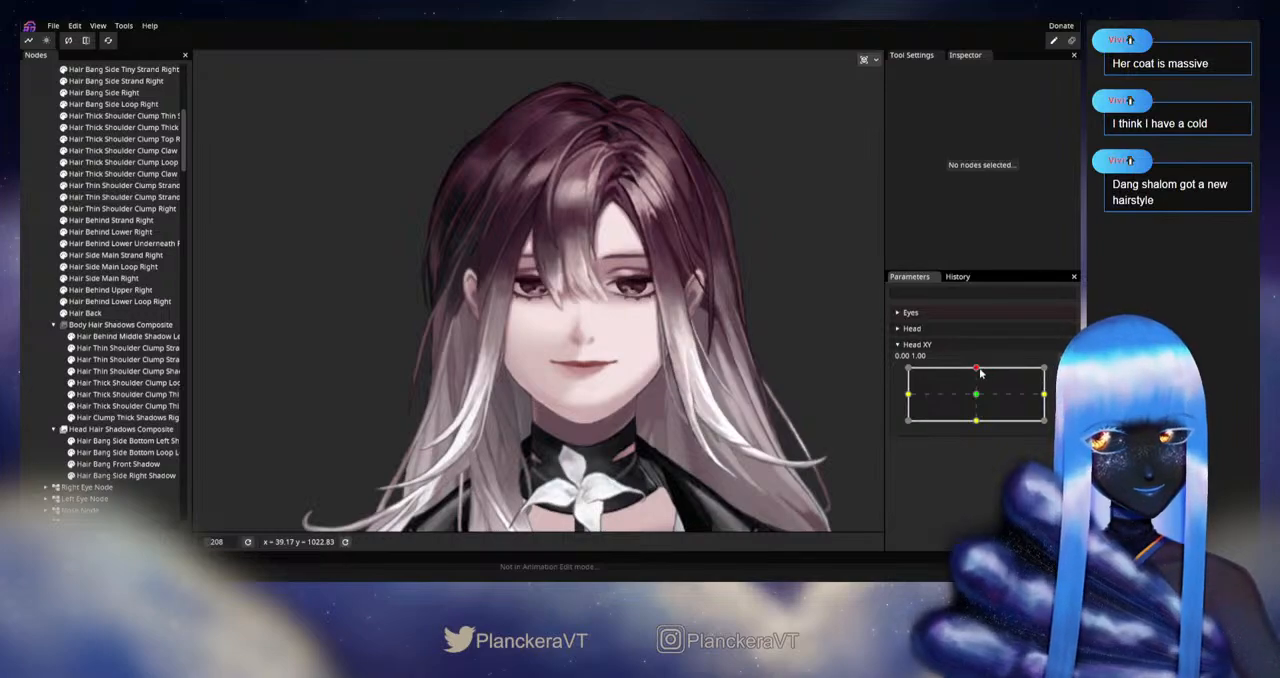
mouse_move(978, 372)
left_mouse_down()
mouse_move(978, 397)
mouse_move(980, 369)
left_mouse_up()
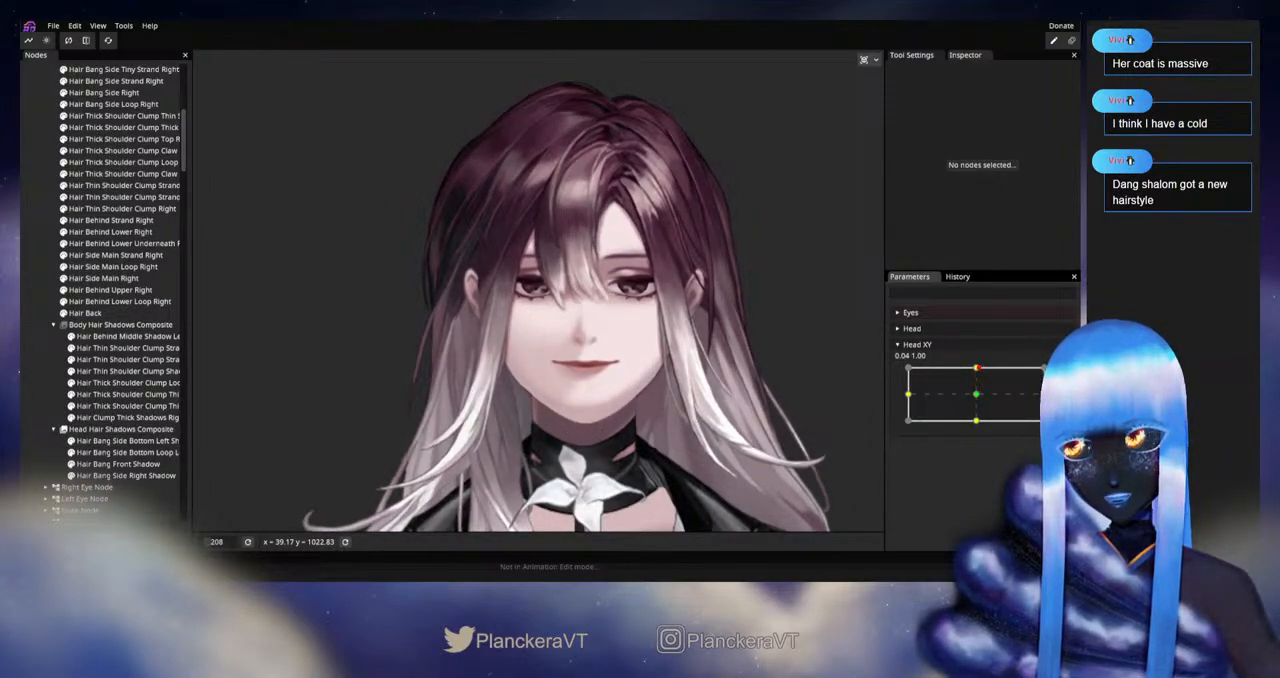
left_click(1064, 374)
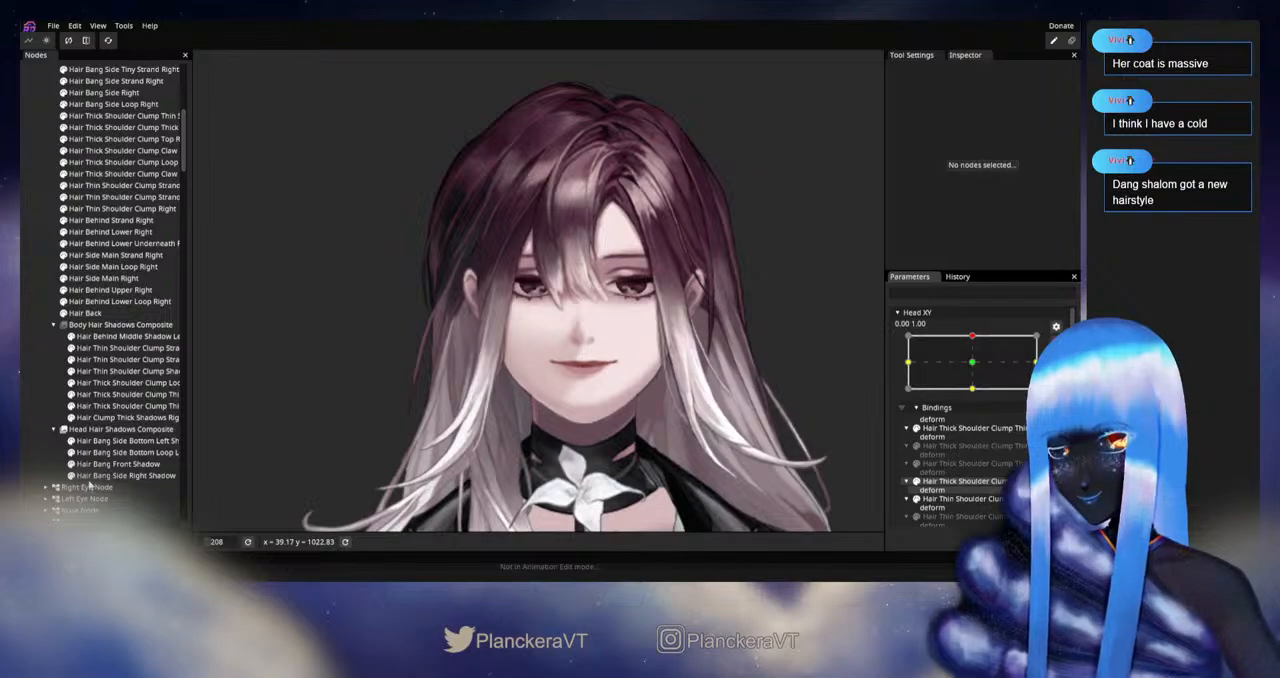
Step: Adjust Hair Bang Side Right Shadow beside the eye with the 49.00 Circle Brush and deselect it
left_click(92, 477)
left_click(207, 105)
scroll(620, 160, "up", 2)
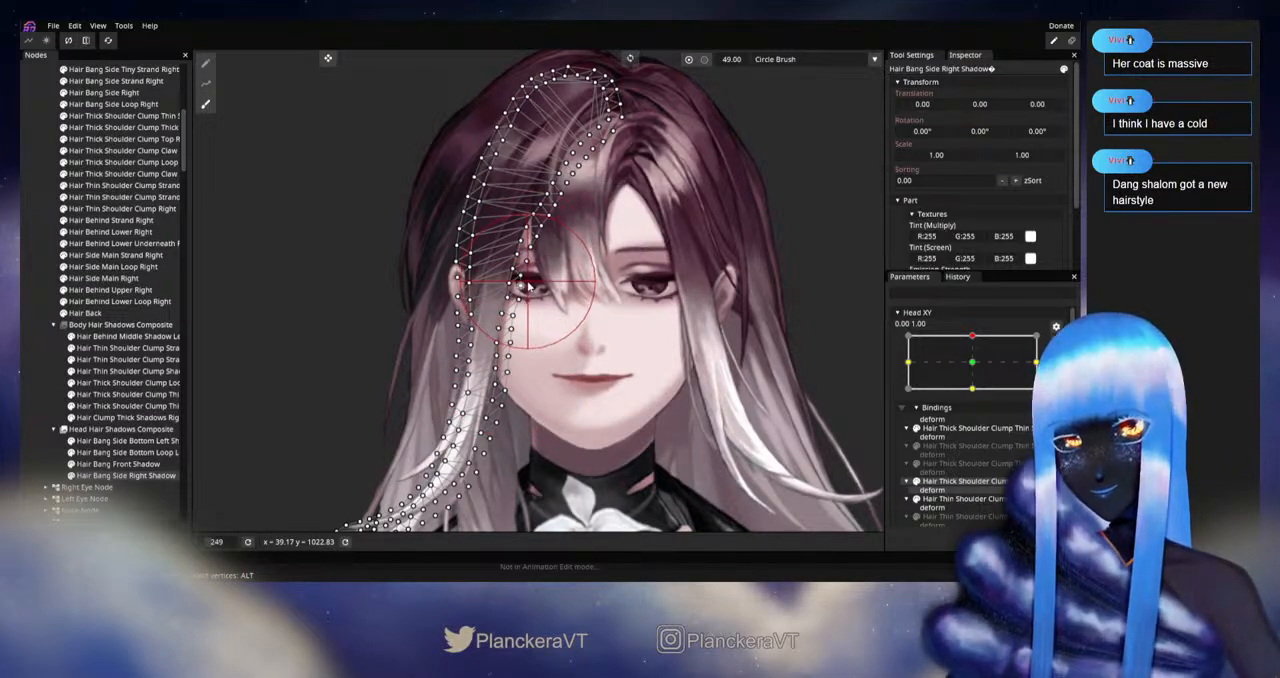
left_click(57, 397)
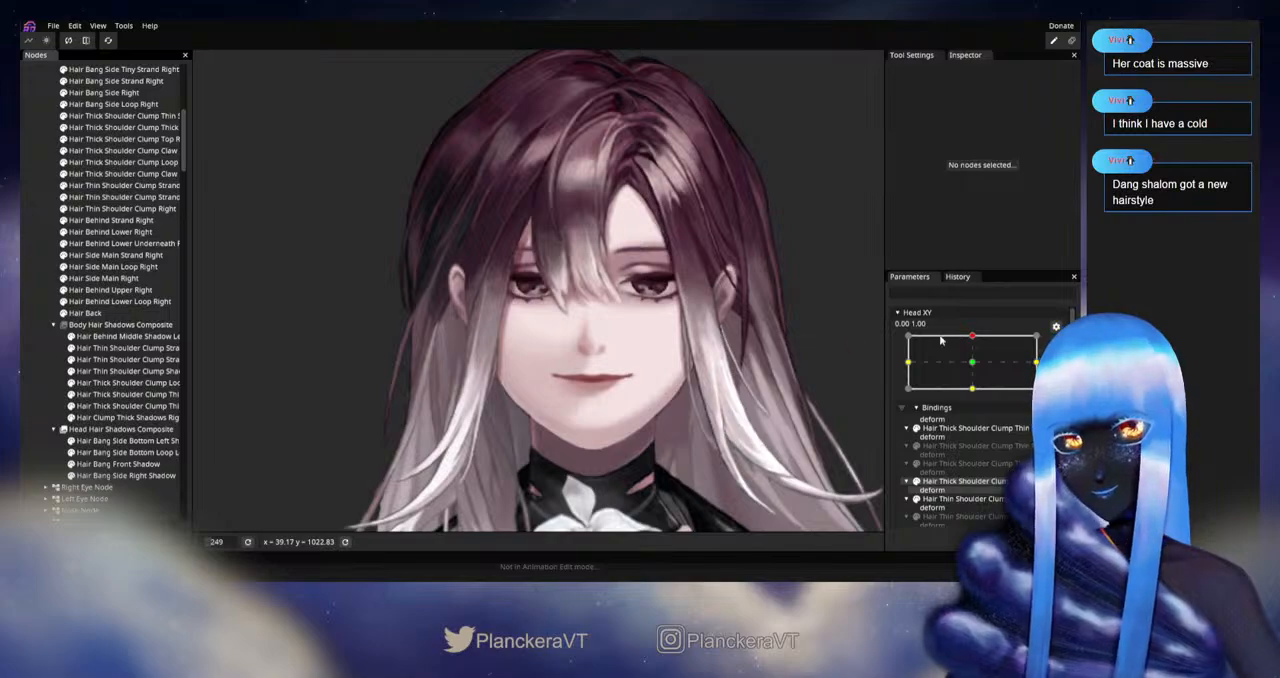
Step: Disarm Head XY, move it slightly around the upward pose to recheck the side shadow, and rearm it at 0.00, 1.00
left_click(1056, 342)
mouse_move(977, 368)
left_mouse_down()
mouse_move(977, 398)
mouse_move(977, 374)
left_mouse_up()
mouse_move(977, 378)
left_mouse_down()
mouse_move(977, 397)
mouse_move(977, 369)
left_mouse_up()
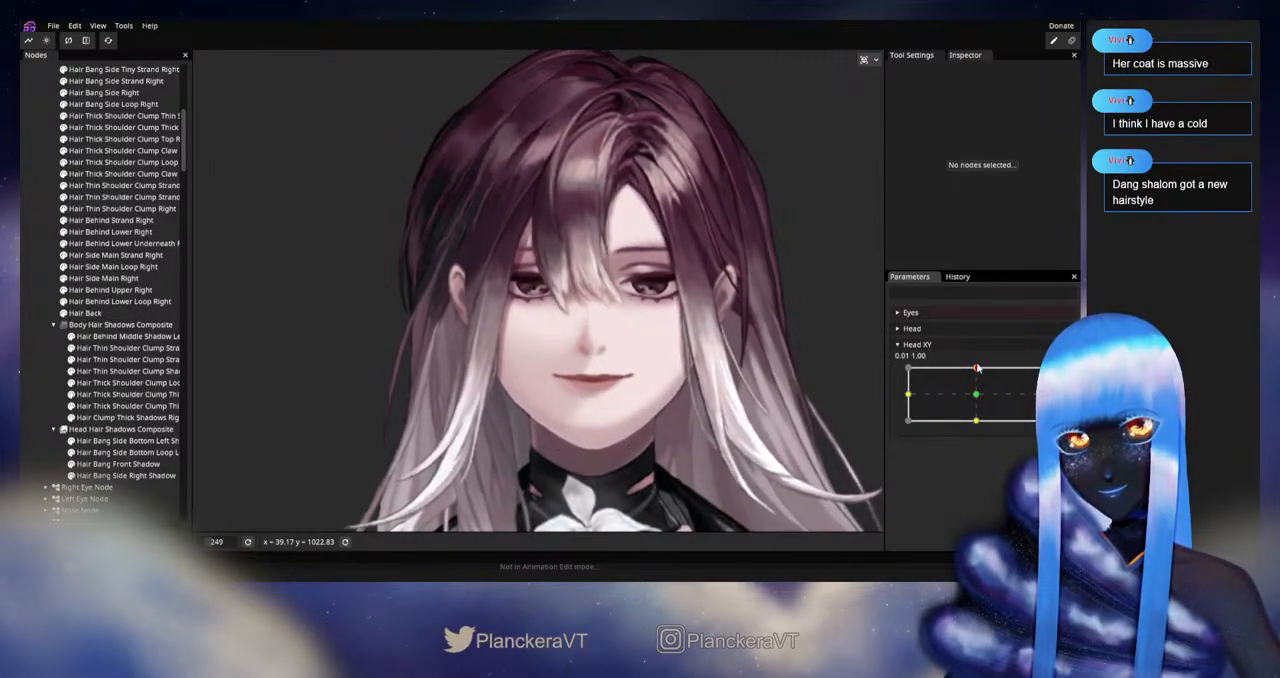
left_click(1063, 376)
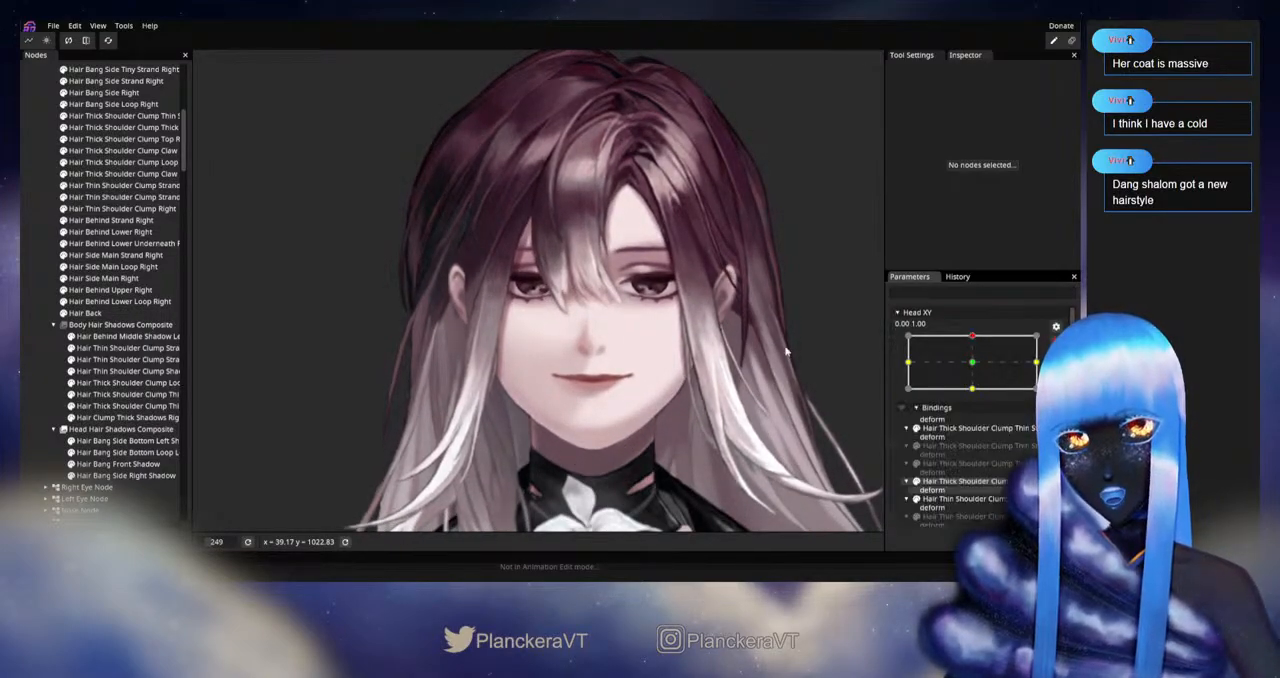
Step: Touch up Hair Bang Side Right Shadow near the eyebrow and eye with the 34.00 Circle Brush and deselect it
left_click(97, 476)
scroll(247, 143, "up", 2)
left_click(205, 104)
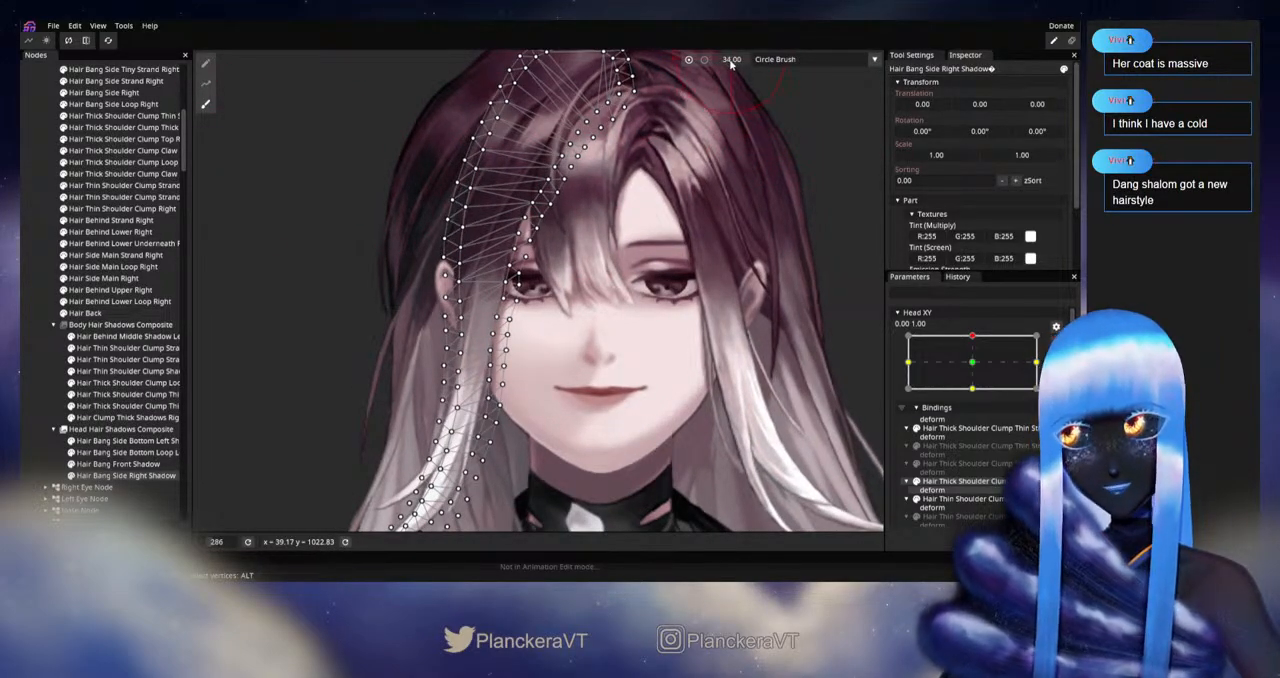
scroll(560, 270, "up", 2)
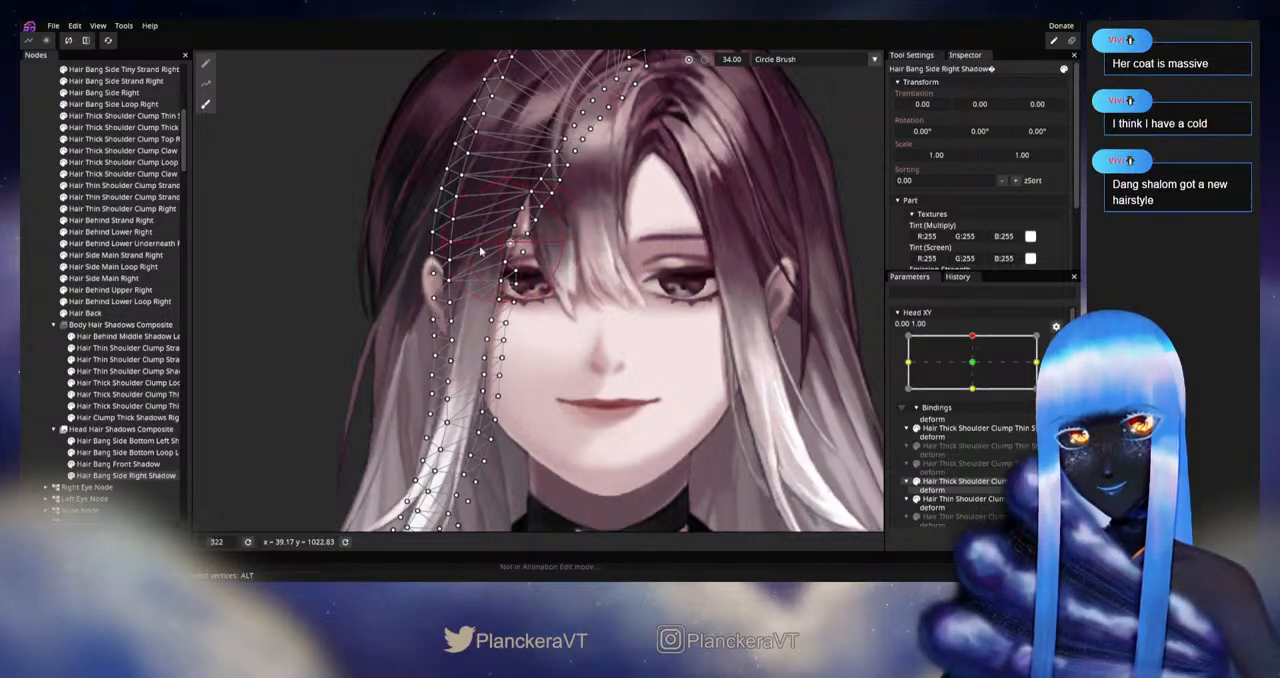
left_click(28, 336)
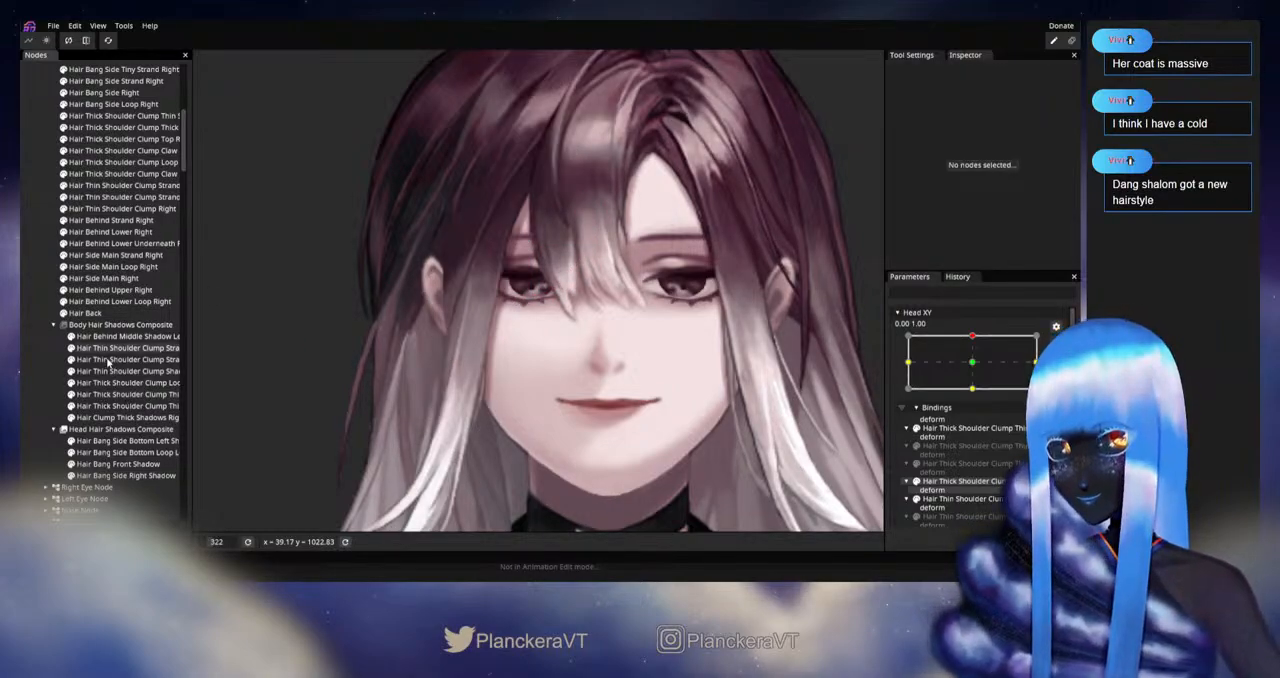
Step: Adjust Hair Bang Front Shadow around the covered eye and bang tips with the 34.00 Circle Brush and deselect it
left_click(118, 464)
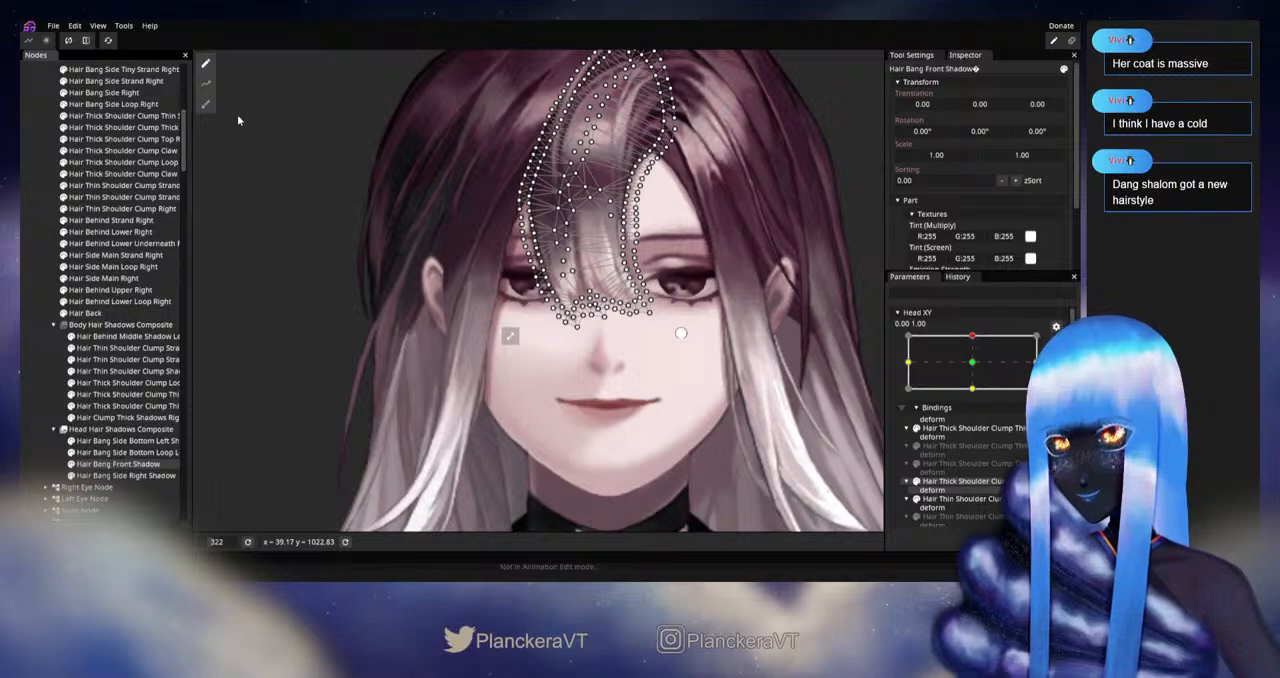
left_click(205, 104)
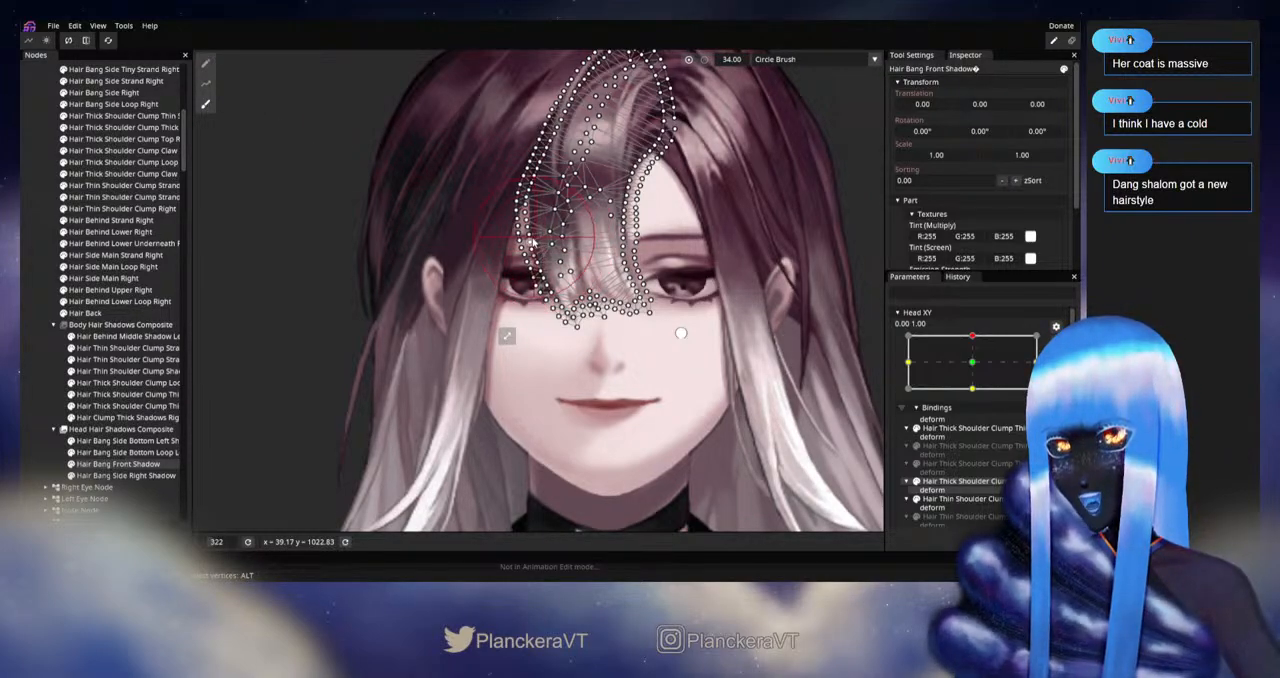
scroll(527, 243, "up", 5)
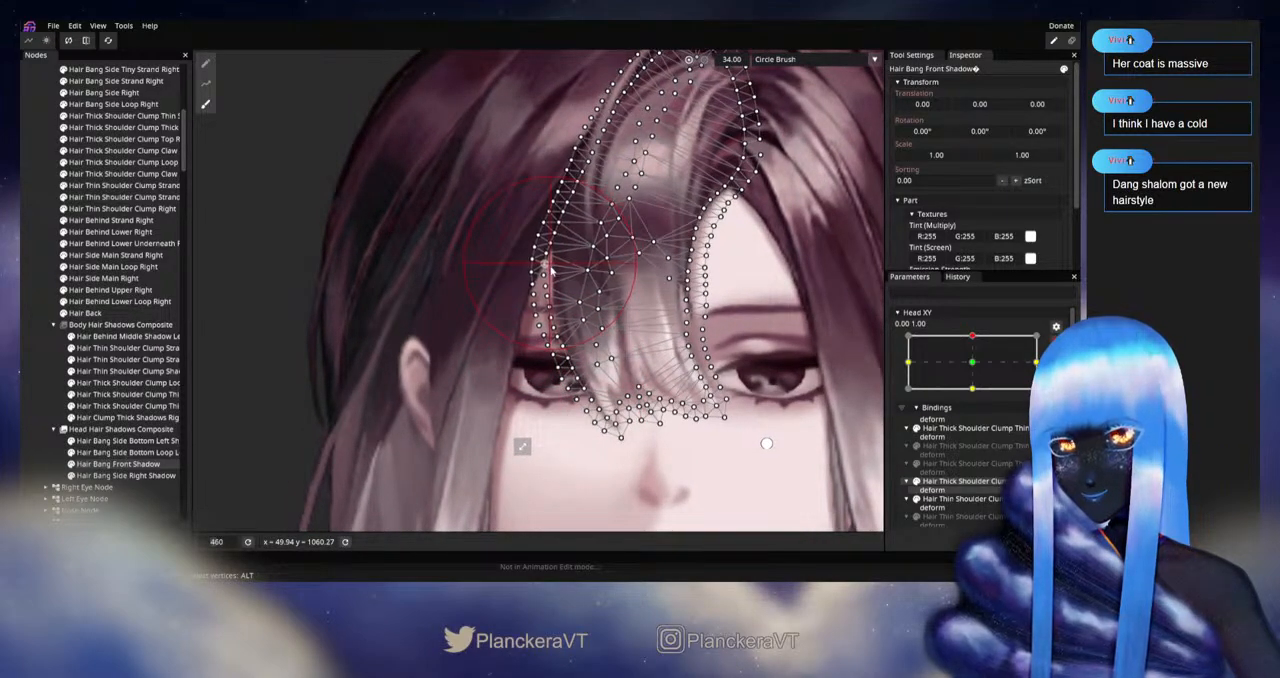
left_click_drag(551, 270, 557, 222)
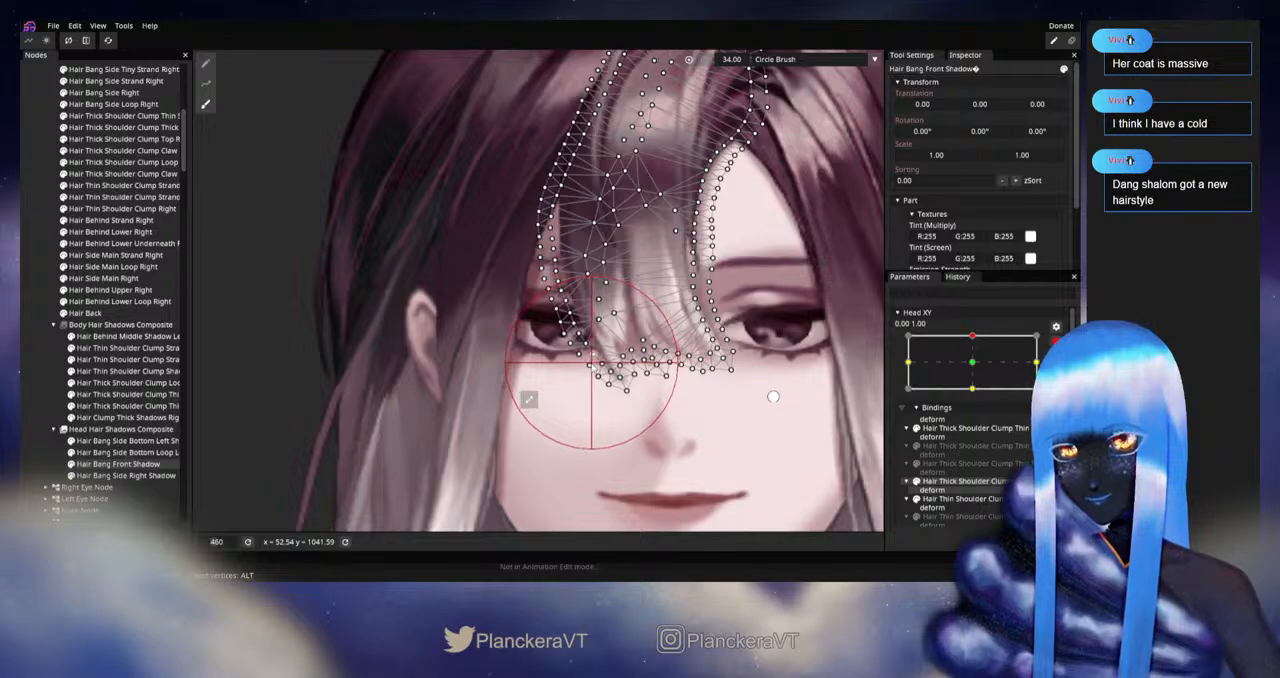
left_click(39, 346)
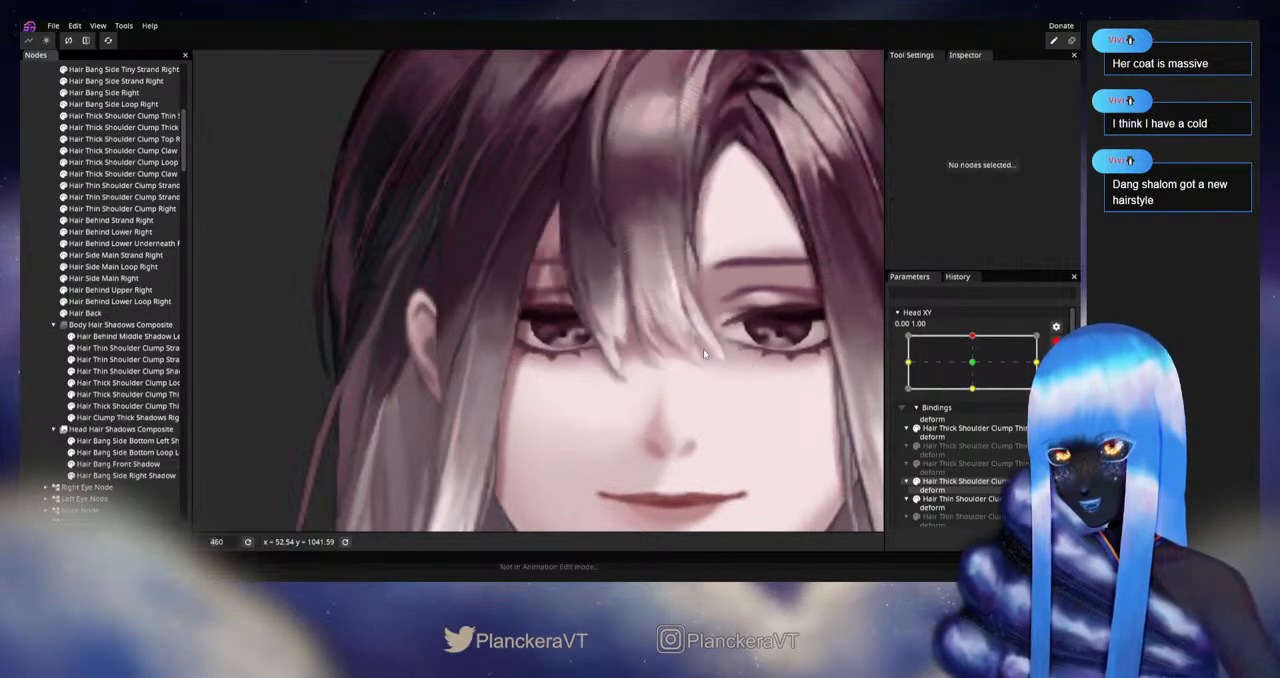
Step: Disarm Head XY, shift it to about -0.08, 1.00 to check the front bang shadow, and rearm it at 0.00, 1.00
scroll(704, 351, "down", 4)
scroll(705, 357, "down", 3)
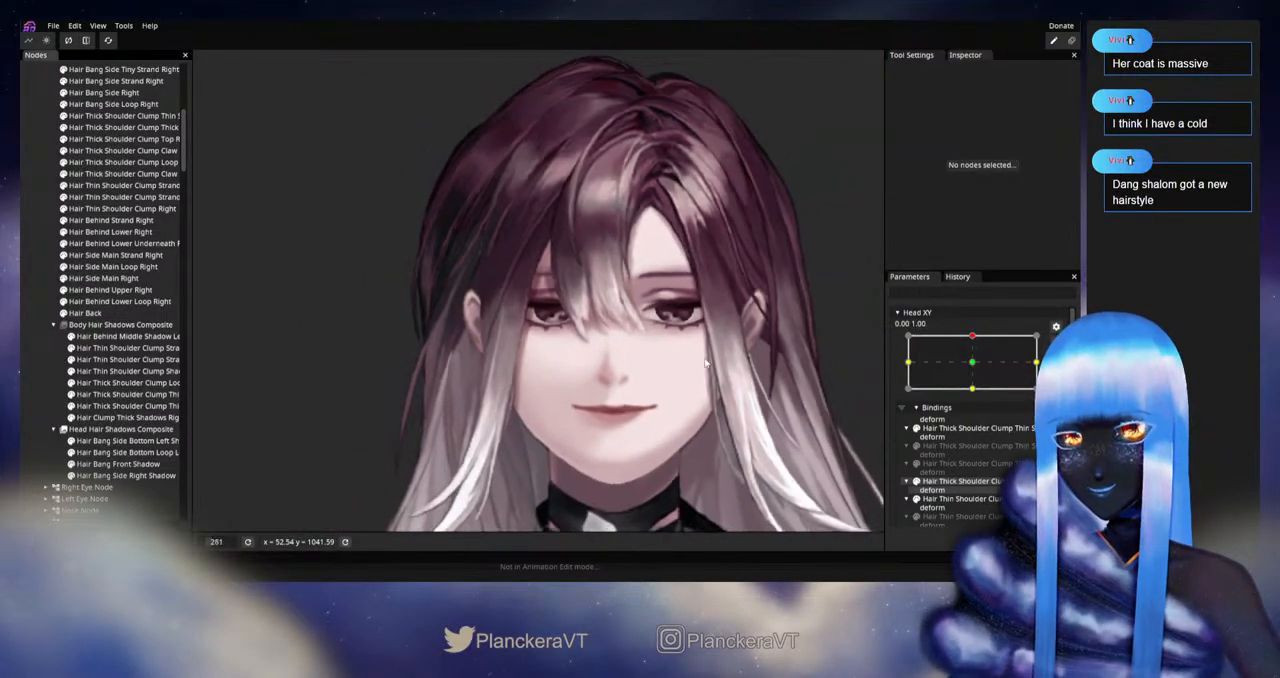
left_click(1056, 342)
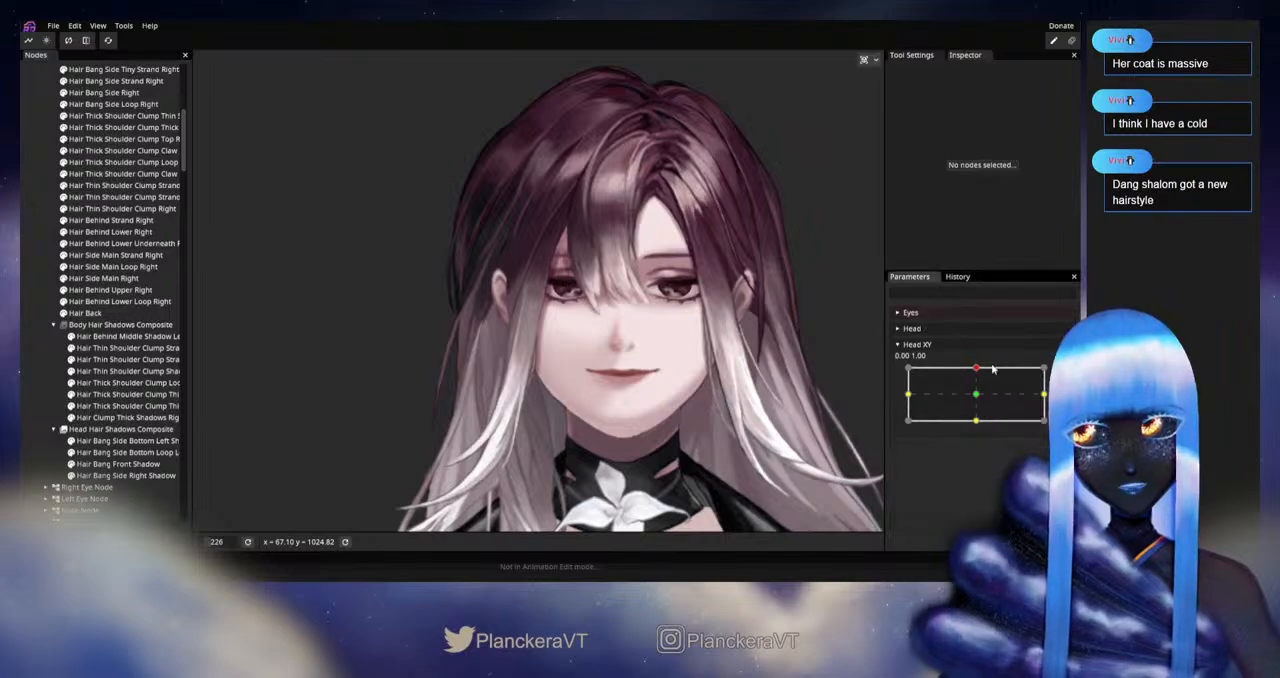
mouse_move(977, 369)
left_mouse_down()
mouse_move(974, 395)
mouse_move(971, 369)
left_mouse_up()
left_click_drag(666, 327, 629, 383)
scroll(629, 383, "up", 1)
scroll(629, 383, "up", 5)
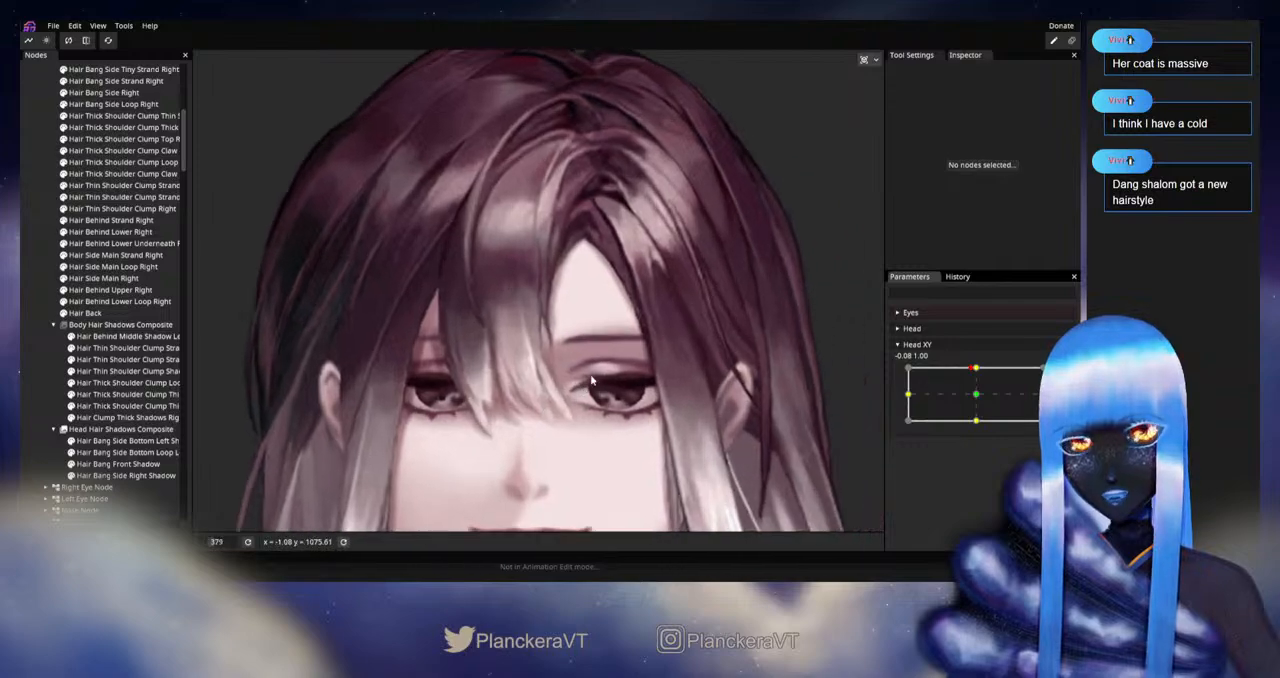
left_click(1062, 373)
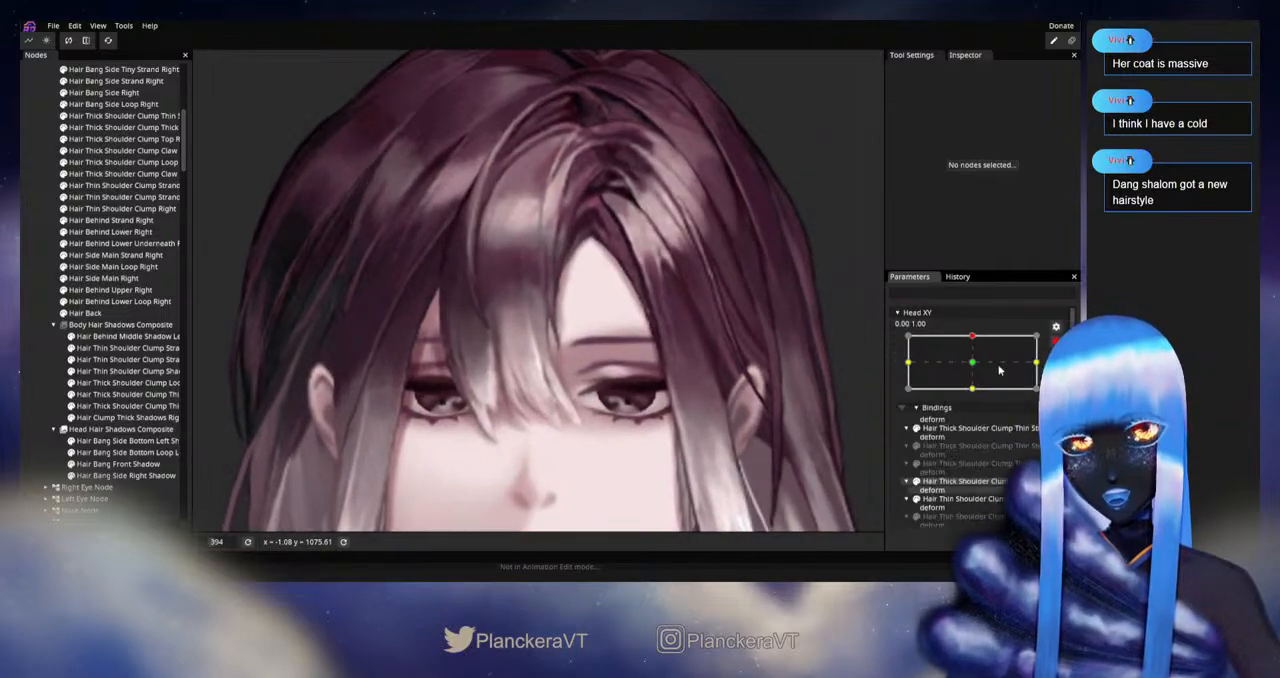
Step: Refine Hair Bang Front Shadow over the forehead with the Circle Brush reduced to 21.00
left_click(117, 464)
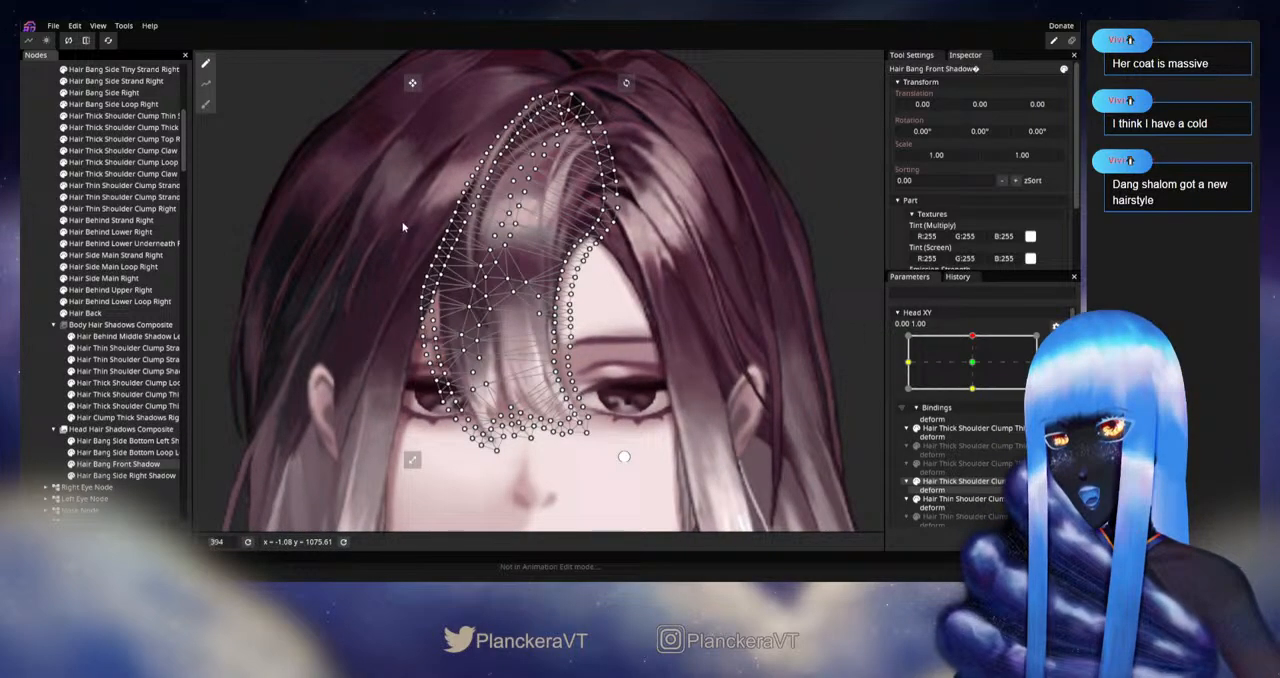
left_click(206, 104)
scroll(705, 290, "up", 2)
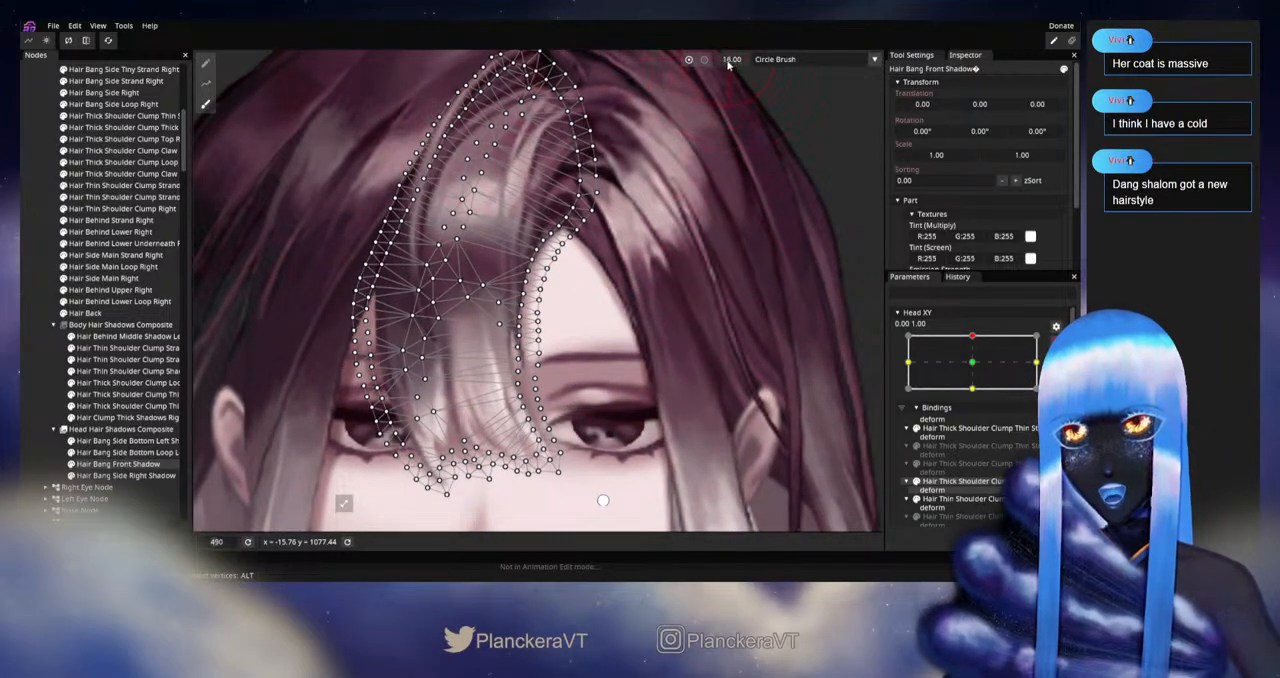
scroll(550, 288, "up", 1)
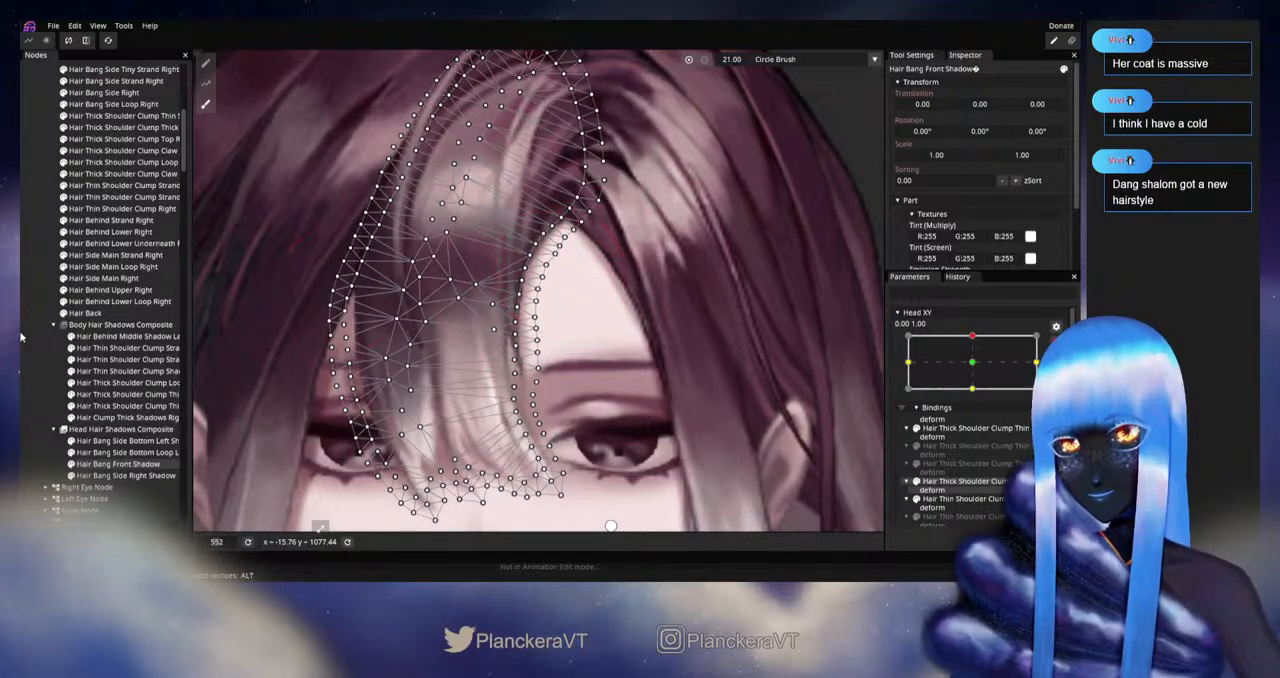
Step: Adjust the inner edge of Hair Bang Side Bottom Left Shadow near the eyebrow with the 21.00 Circle Brush and deselect it
left_click(112, 441)
left_click(205, 104)
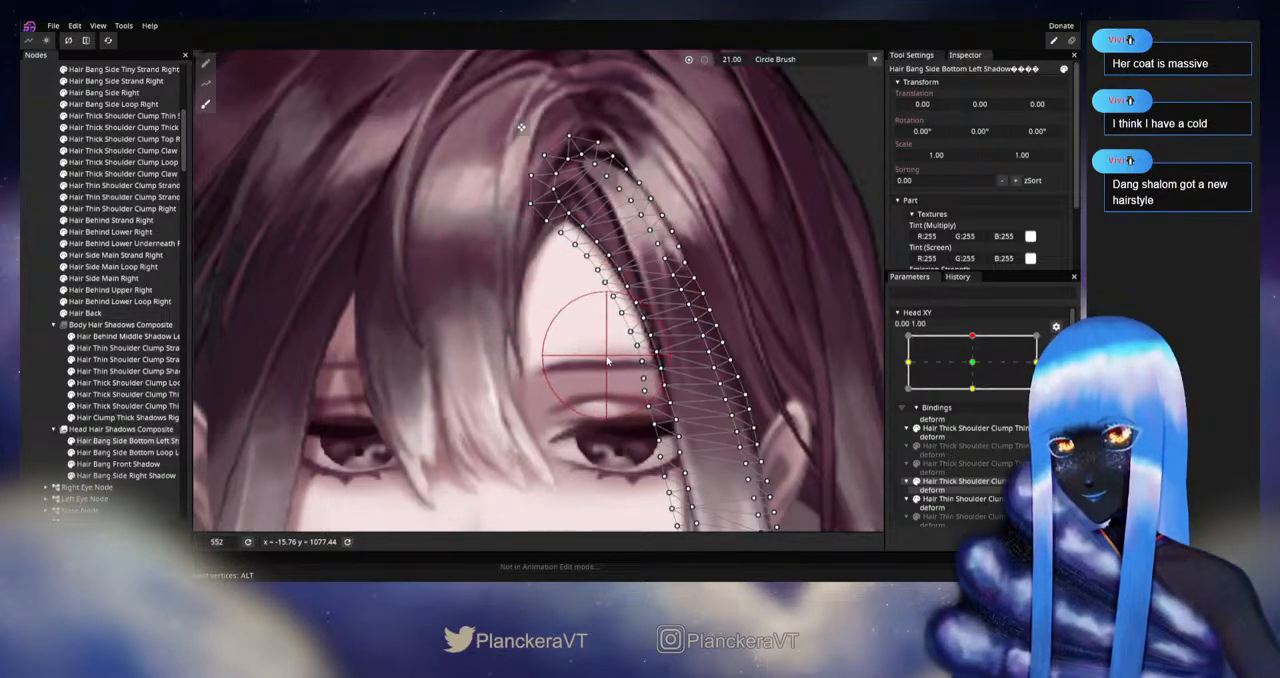
left_click(31, 358)
Step: Disarm Head XY, move it slightly around the upward pose to check the left bang shadow, and rearm it at 0.00, 1.00
scroll(650, 386, "down", 5)
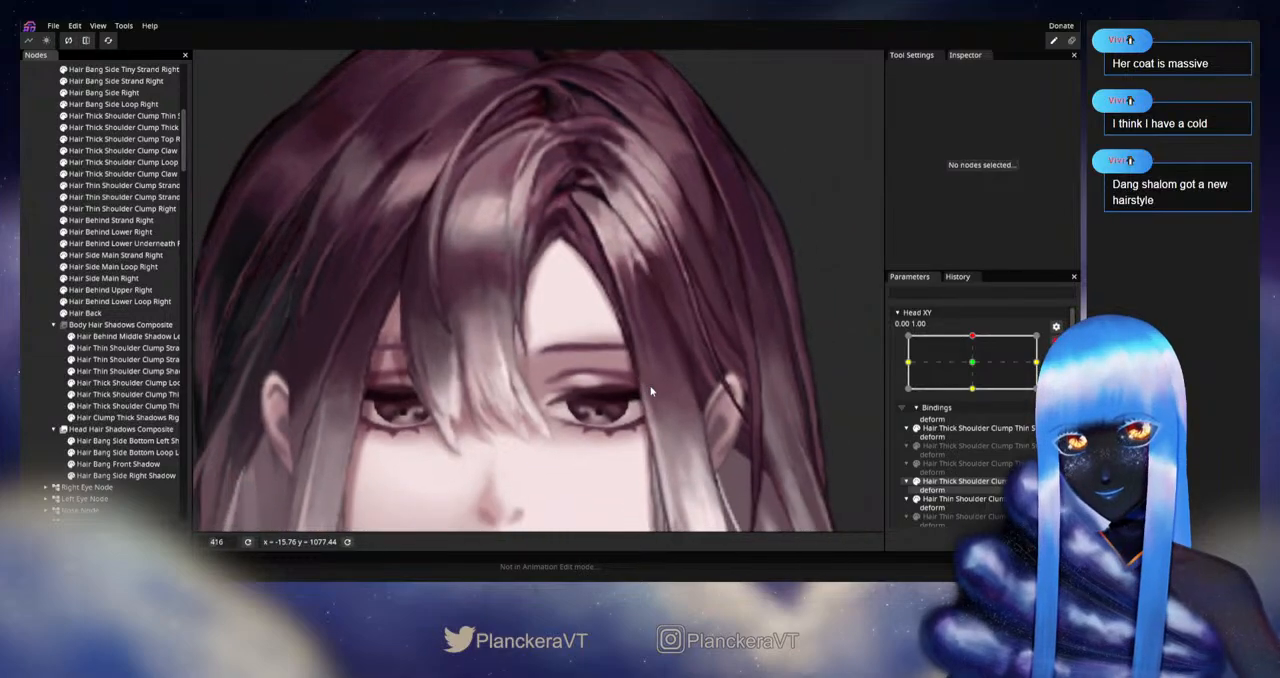
scroll(651, 384, "down", 3)
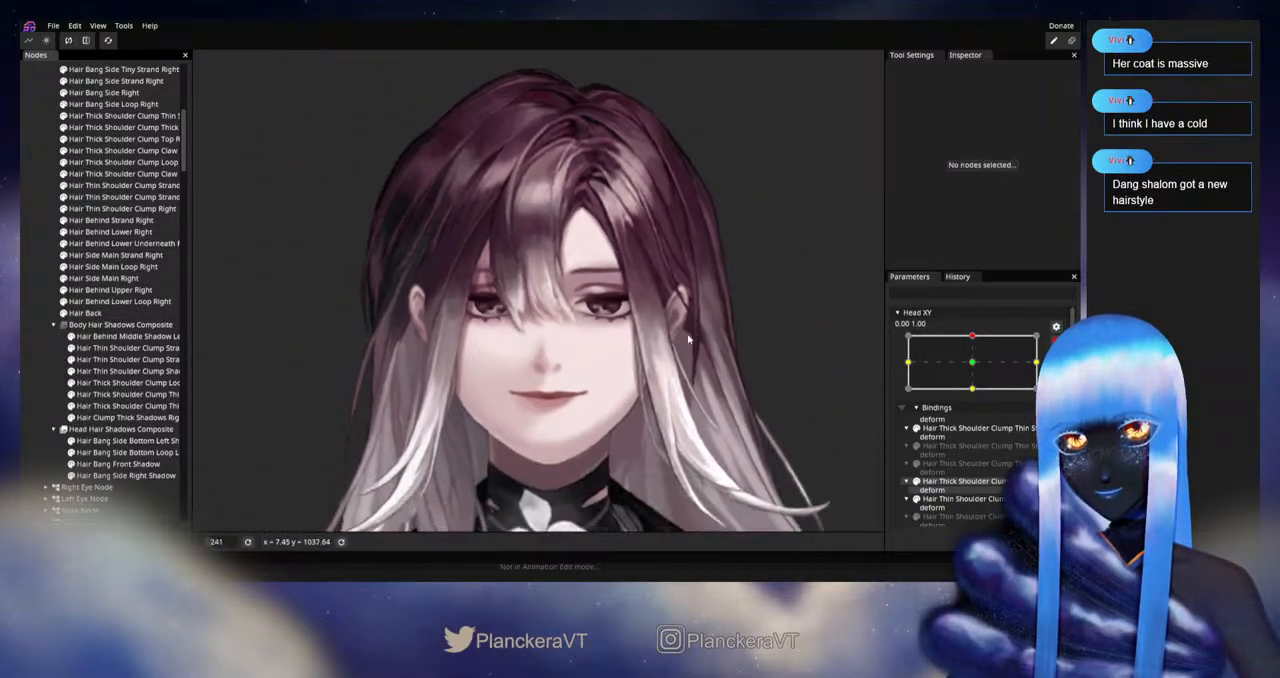
left_click(1056, 342)
mouse_move(977, 371)
left_mouse_down()
mouse_move(978, 400)
mouse_move(975, 368)
left_mouse_up()
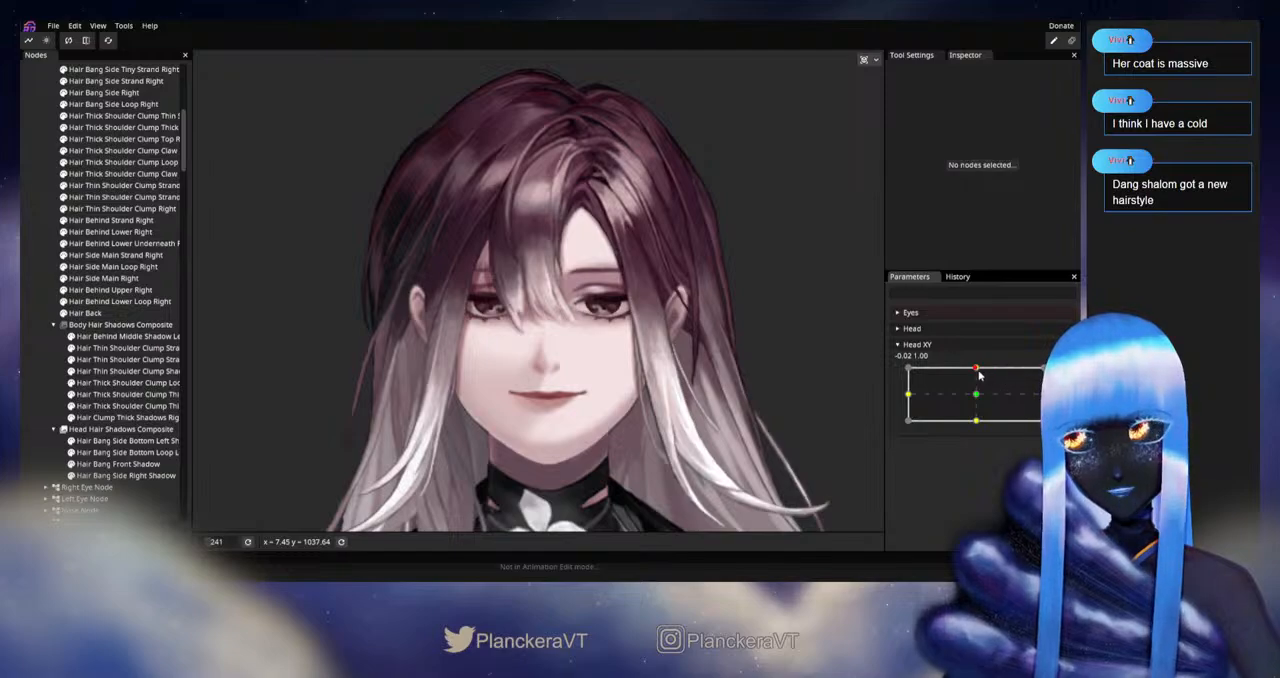
mouse_move(979, 375)
left_mouse_down()
mouse_move(976, 393)
mouse_move(974, 369)
left_mouse_up()
scroll(575, 302, "up", 5)
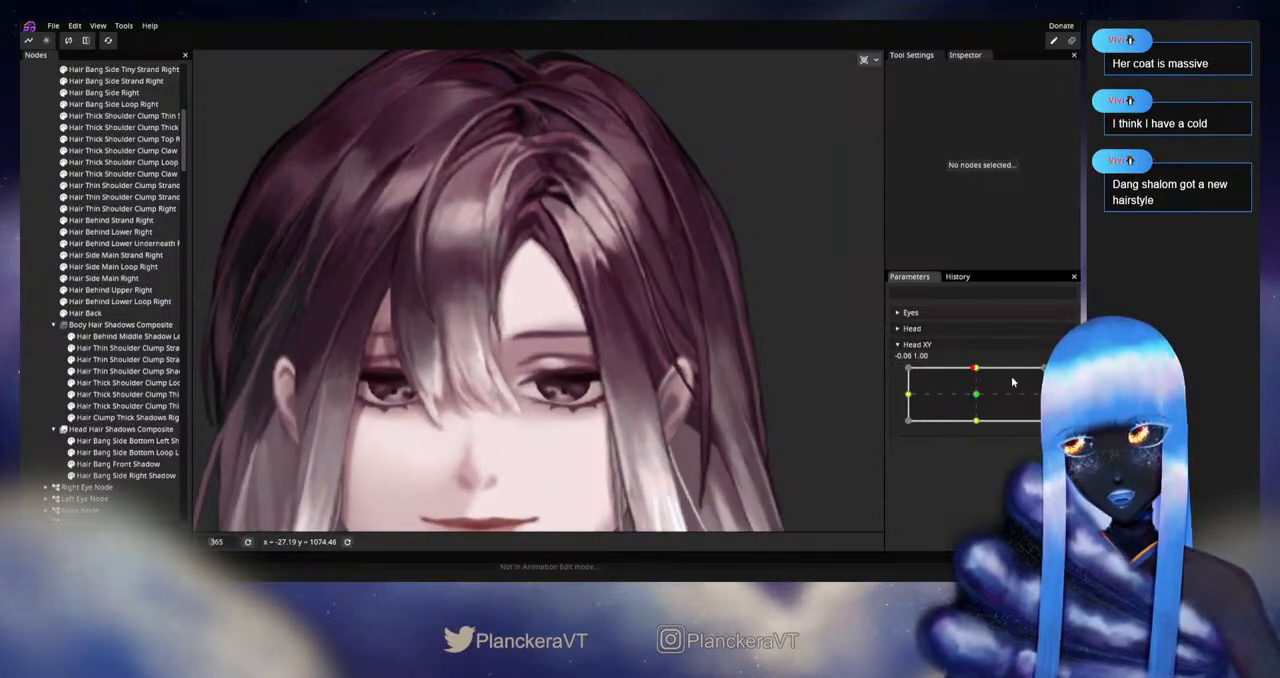
left_click(1056, 373)
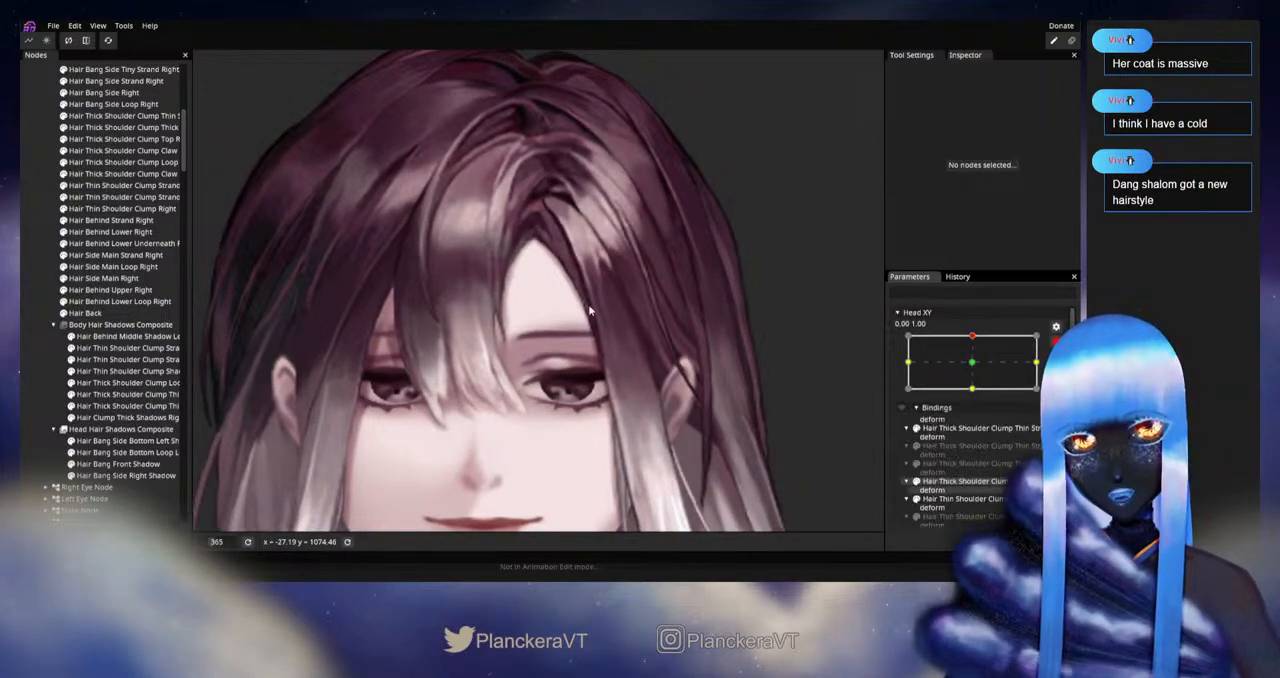
Step: Touch up Hair Bang Side Bottom Left Shadow beside the eyebrow with the 21.00 Circle Brush and deselect it
left_click(115, 441)
left_click(205, 103)
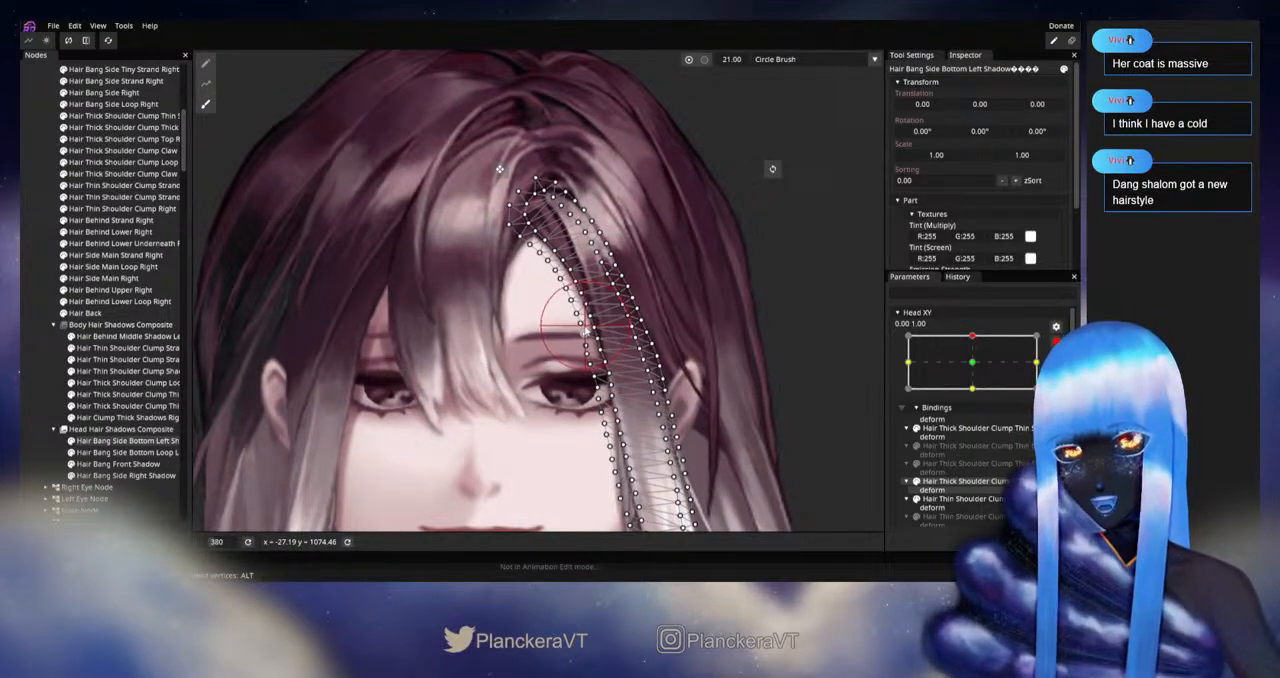
left_click(31, 373)
Step: Adjust Hair Bang Front Shadow along the exposed forehead near the parting with the 21.00 Circle Brush and deselect it
scroll(652, 428, "down", 1)
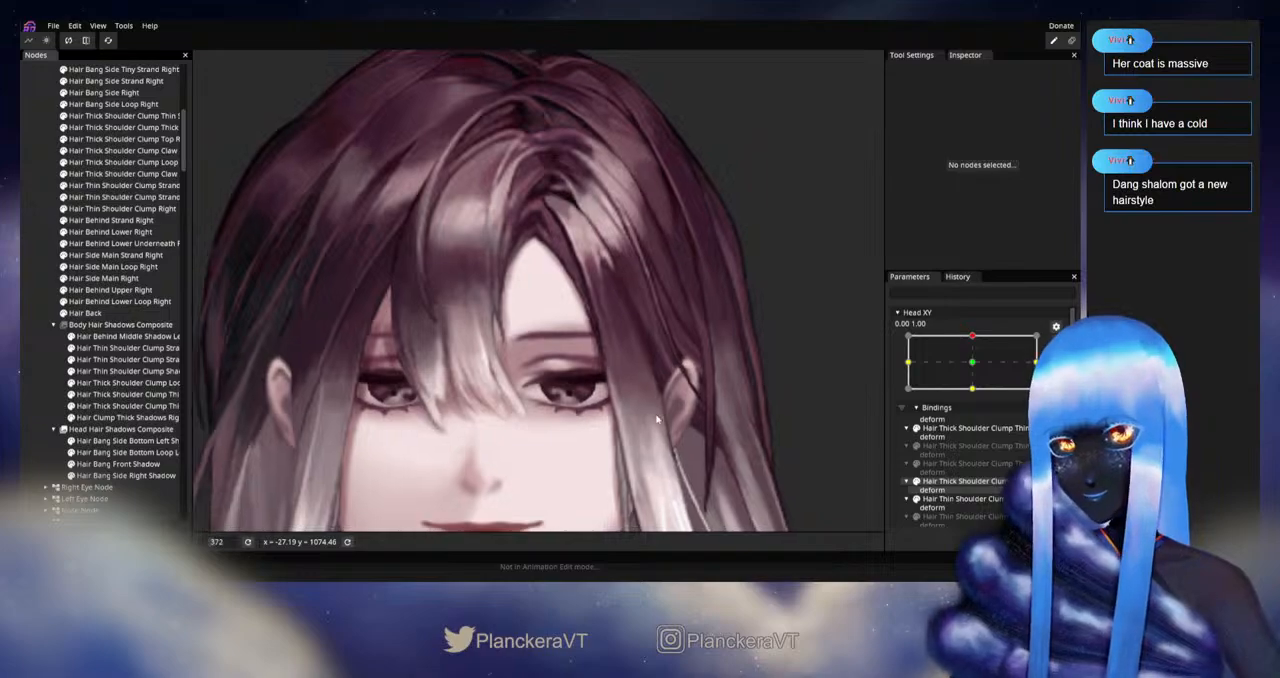
scroll(516, 380, "up", 2)
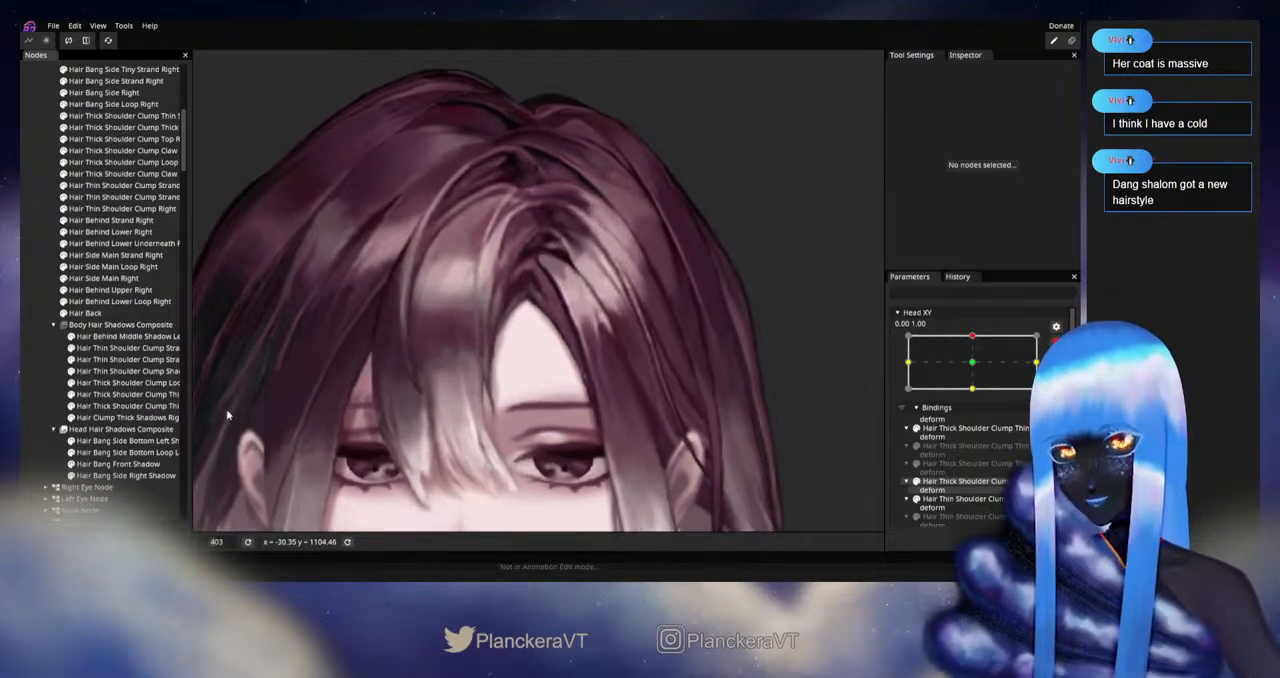
left_click(95, 465)
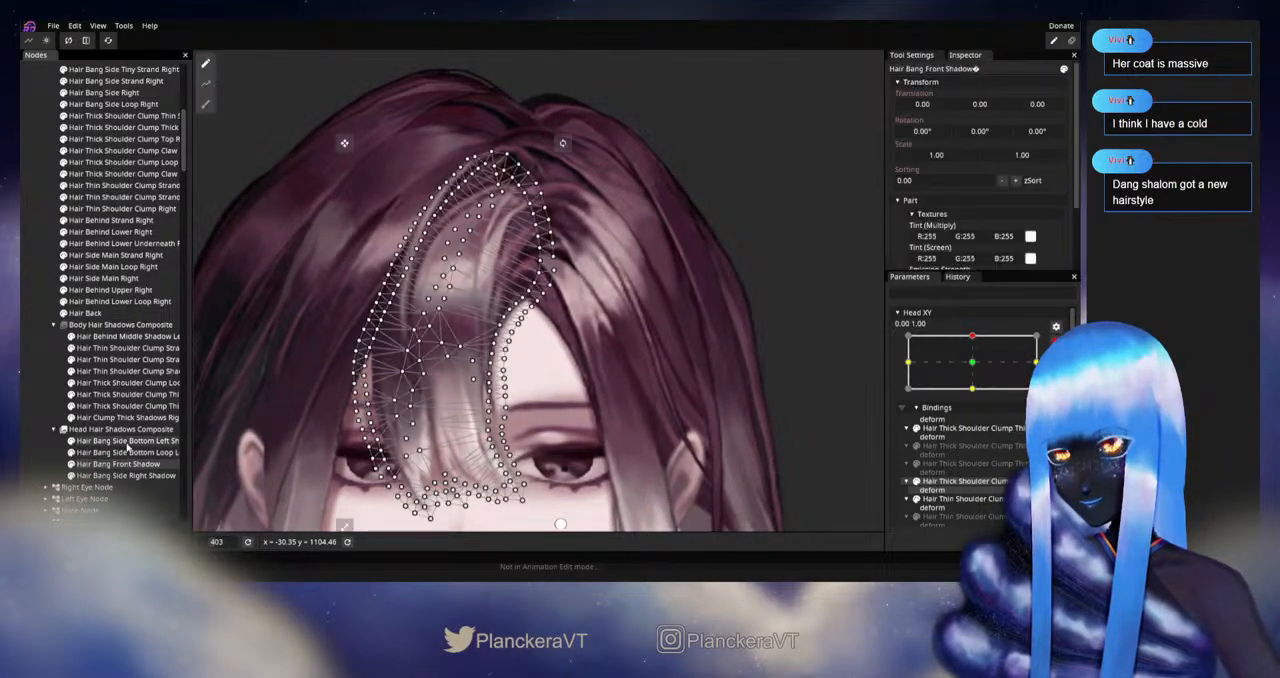
left_click(203, 107)
scroll(540, 265, "up", 2)
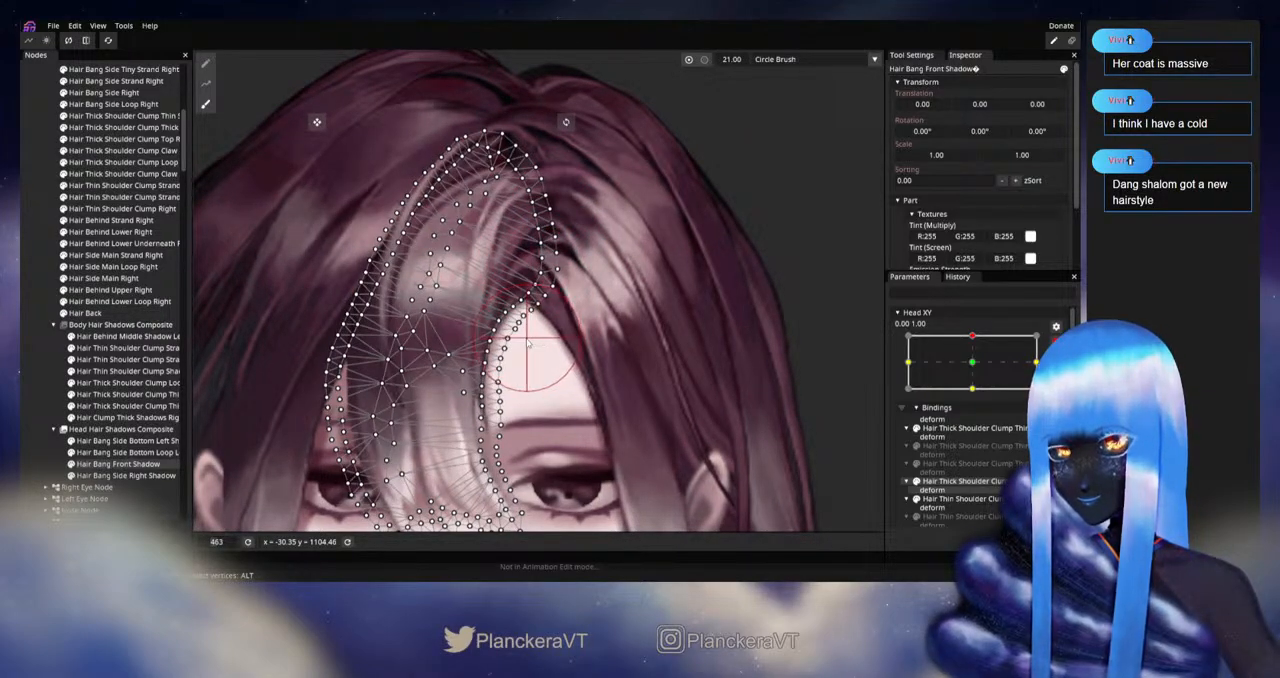
left_click(31, 373)
Step: Disarm Head XY, sweep it between the upward and neutral poses to test the bang shadows, and rearm it at 0.00, 1.00
scroll(656, 422, "down", 8)
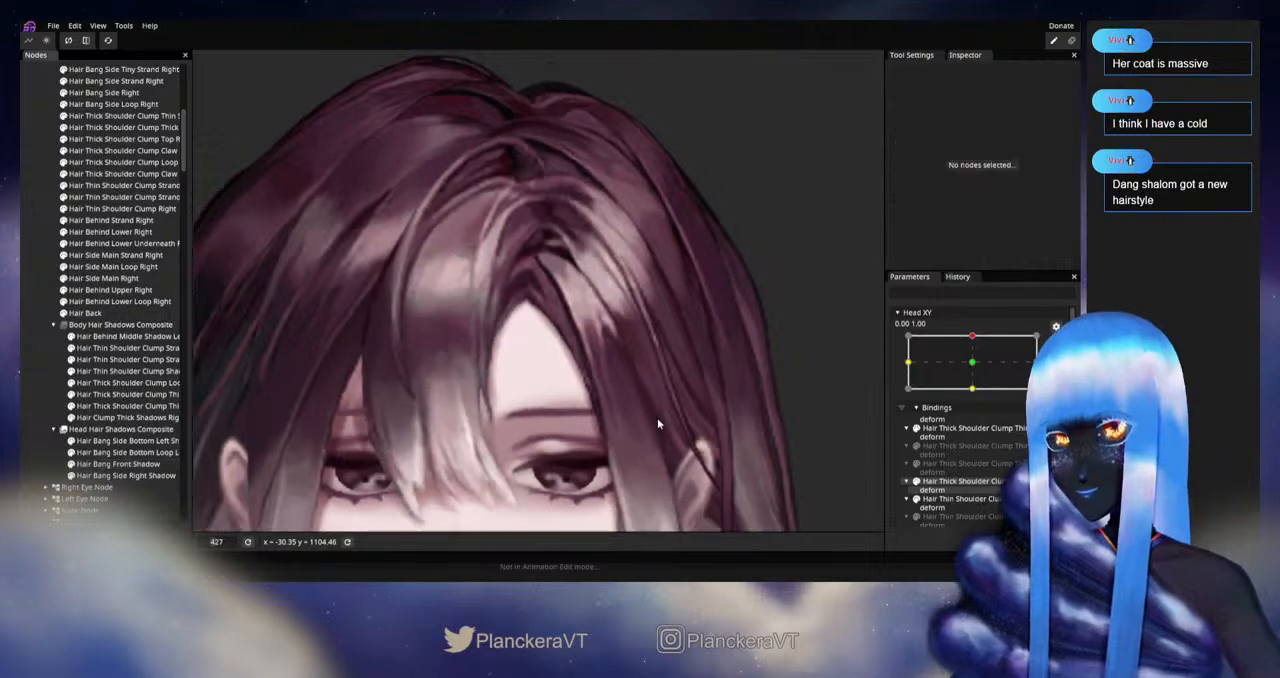
scroll(654, 426, "down", 2)
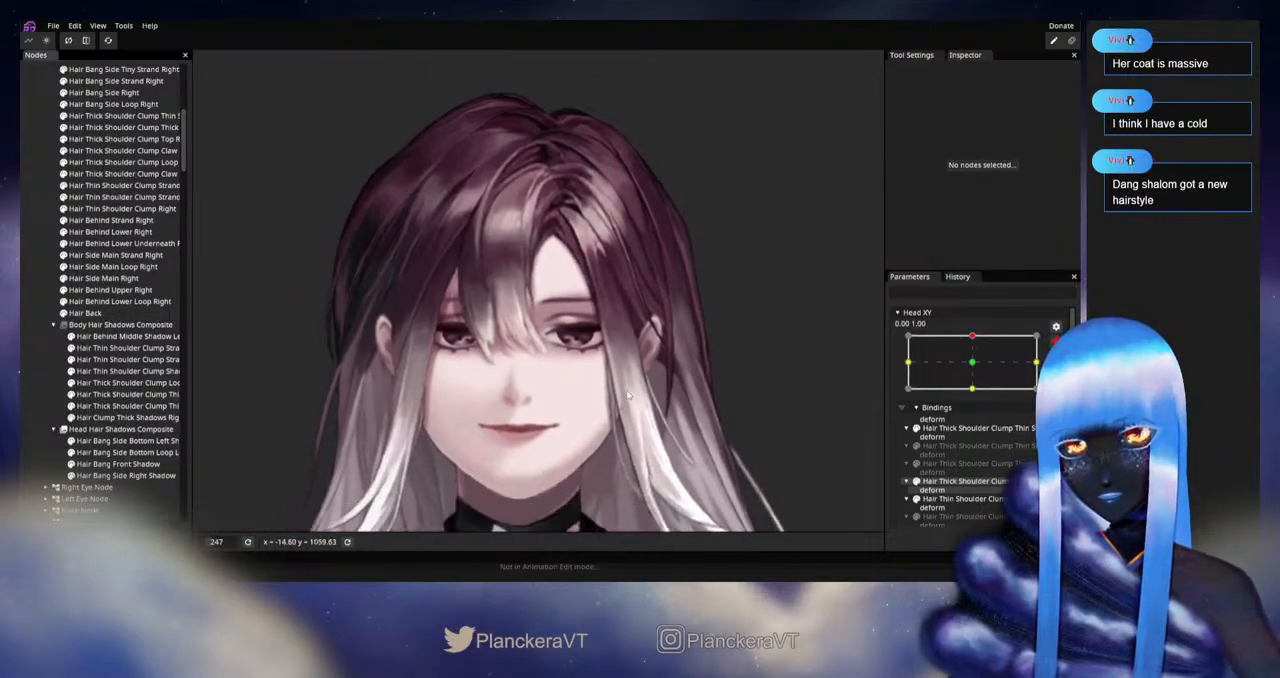
left_click(1055, 344)
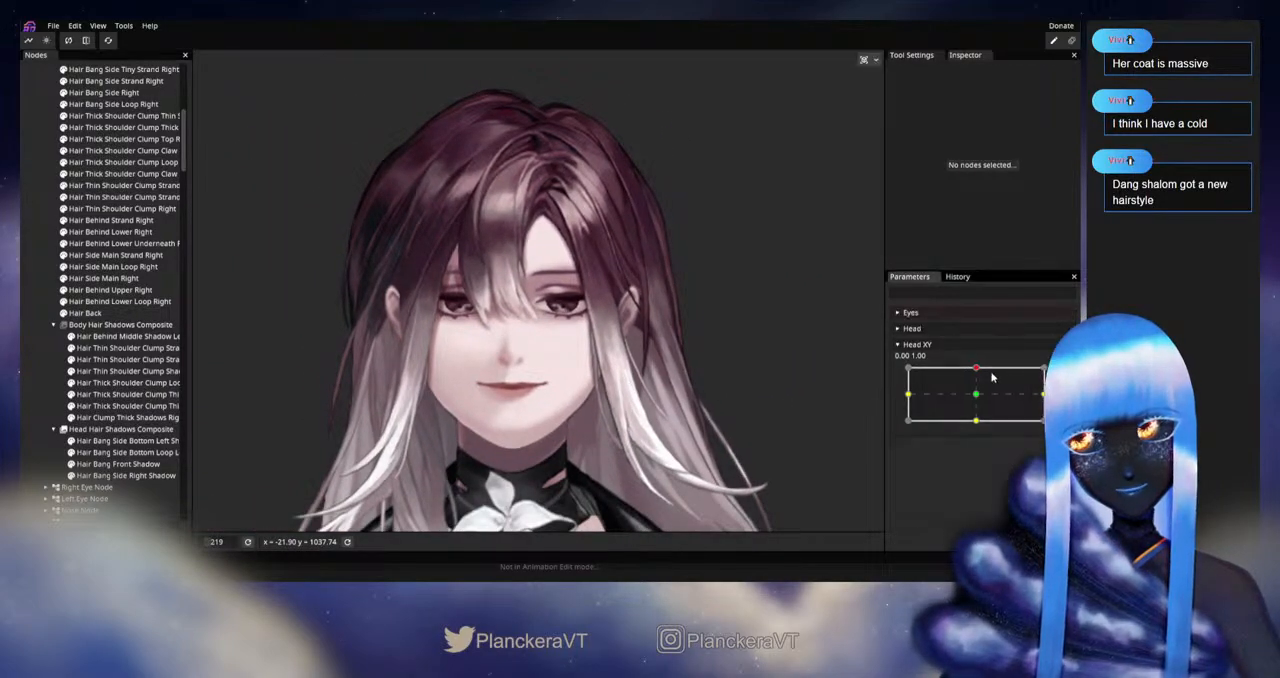
left_click_drag(976, 371, 978, 398)
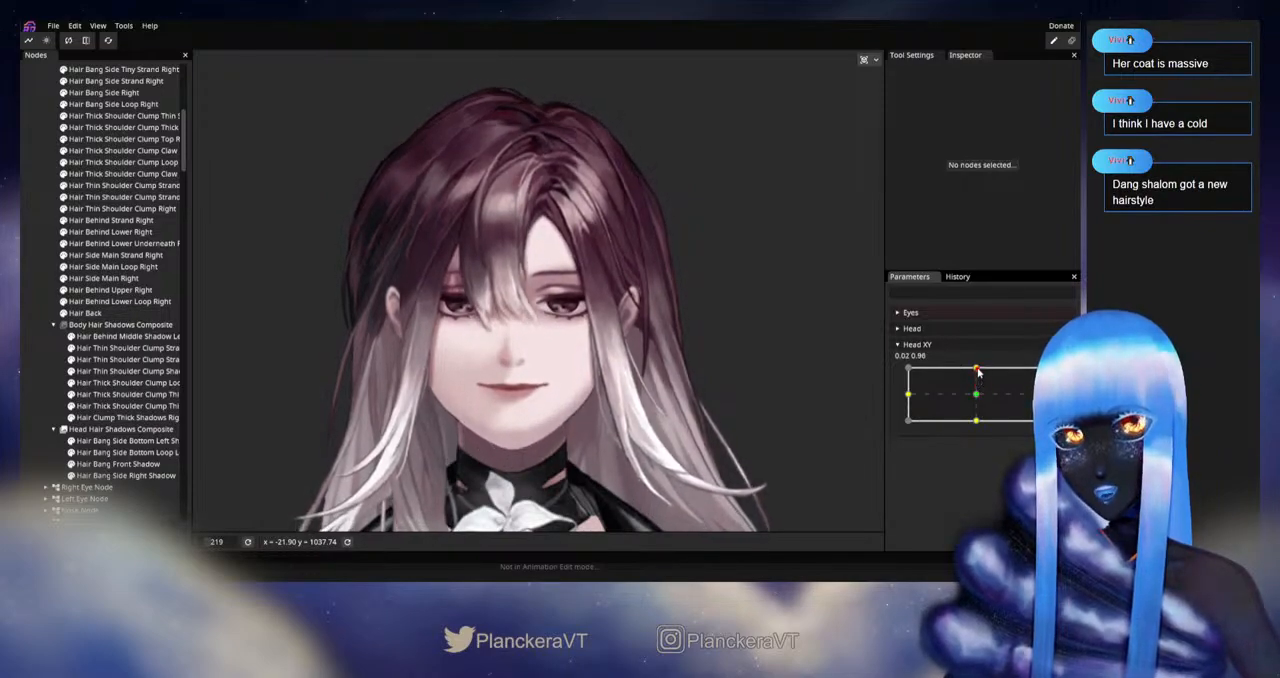
left_click_drag(978, 398, 978, 370)
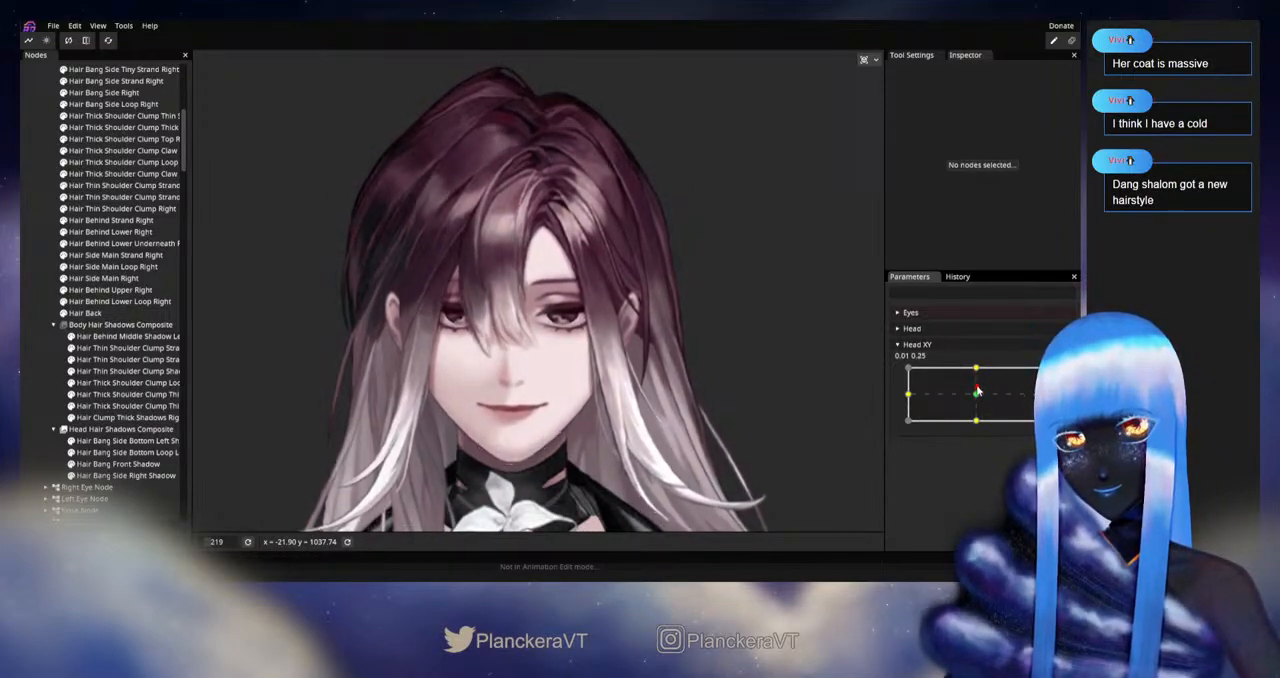
left_click(1056, 376)
Step: Rework the inner edge of Hair Bang Side Bottom Left Shadow beside the eyebrow and eye with the 21.00 Circle Brush and deselect it
scroll(552, 318, "up", 2)
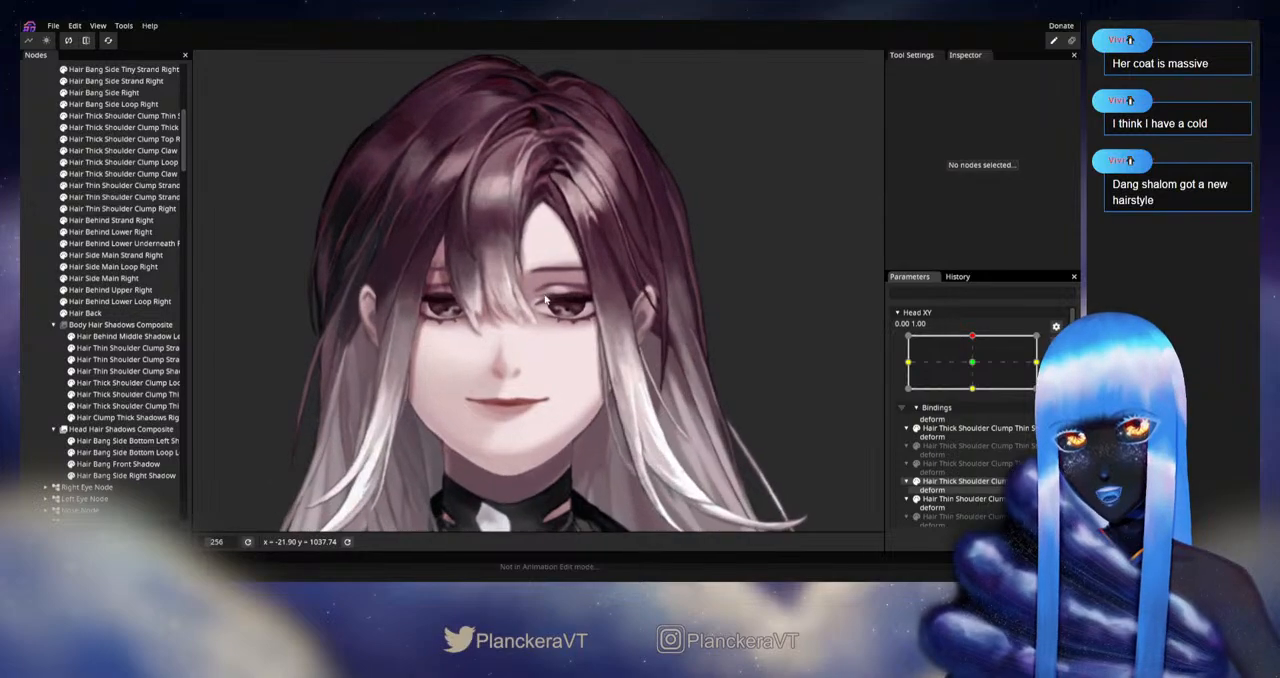
left_click_drag(552, 318, 520, 384)
scroll(520, 384, "up", 3)
scroll(520, 384, "up", 1)
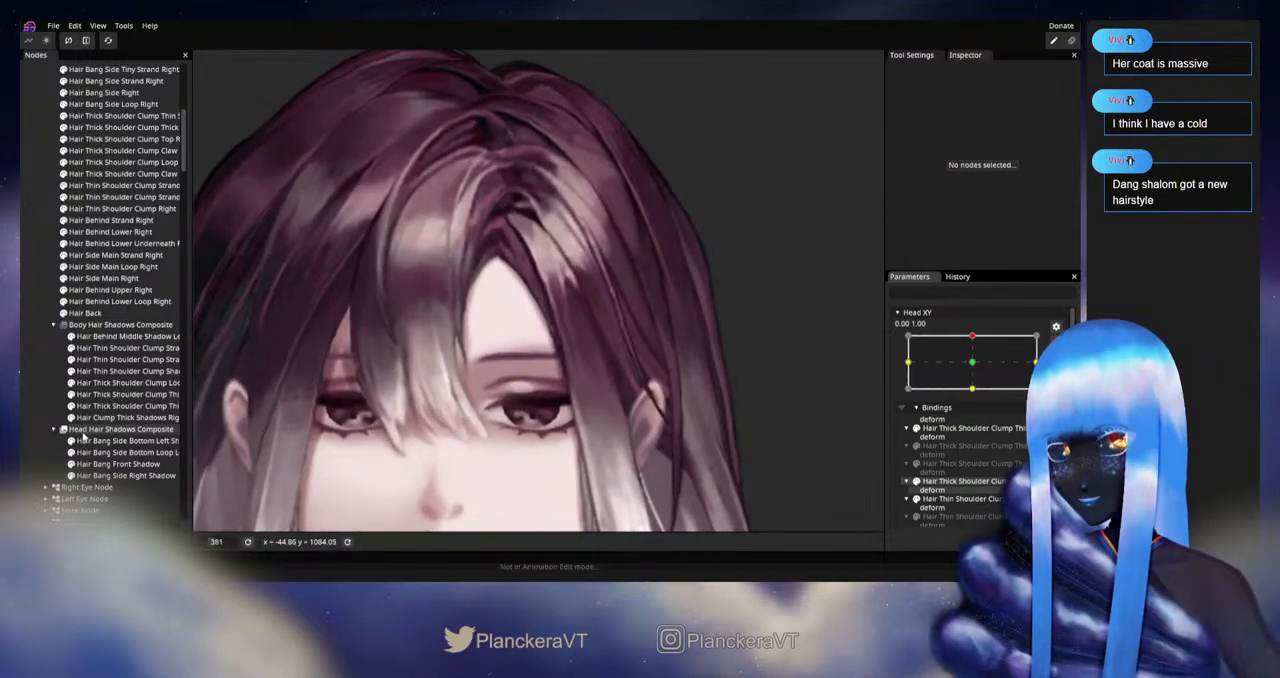
left_click(113, 440)
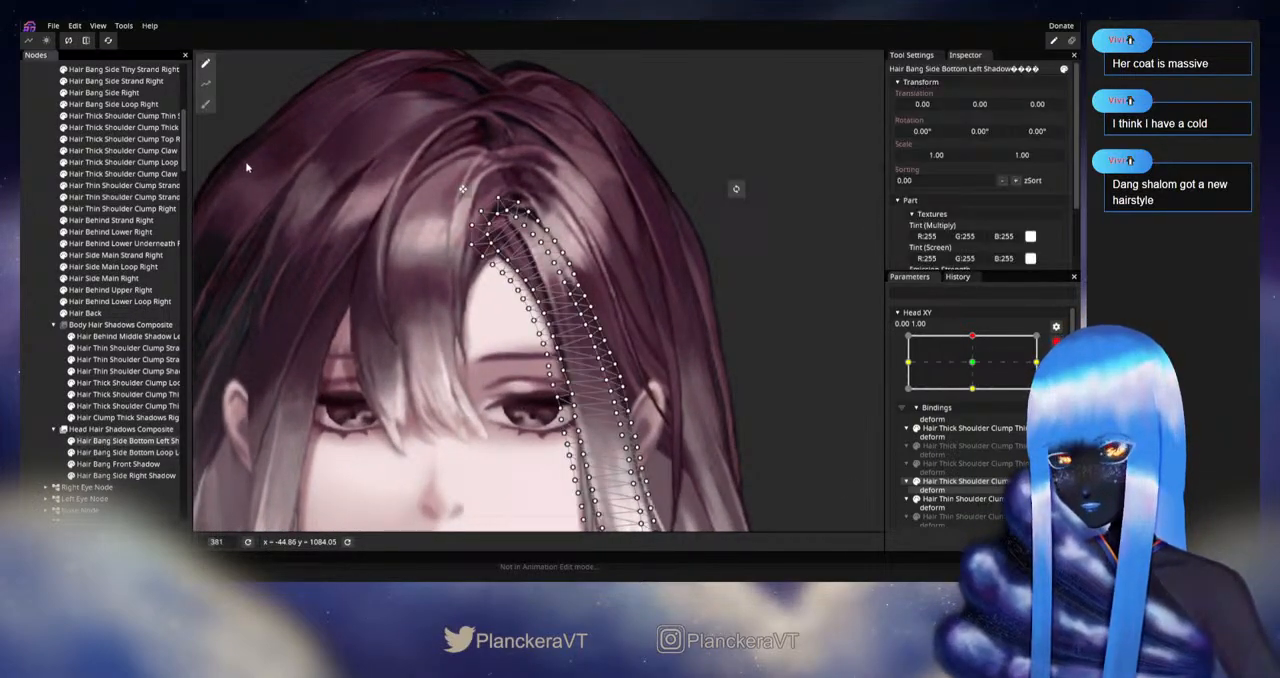
left_click(205, 103)
scroll(530, 368, "up", 2)
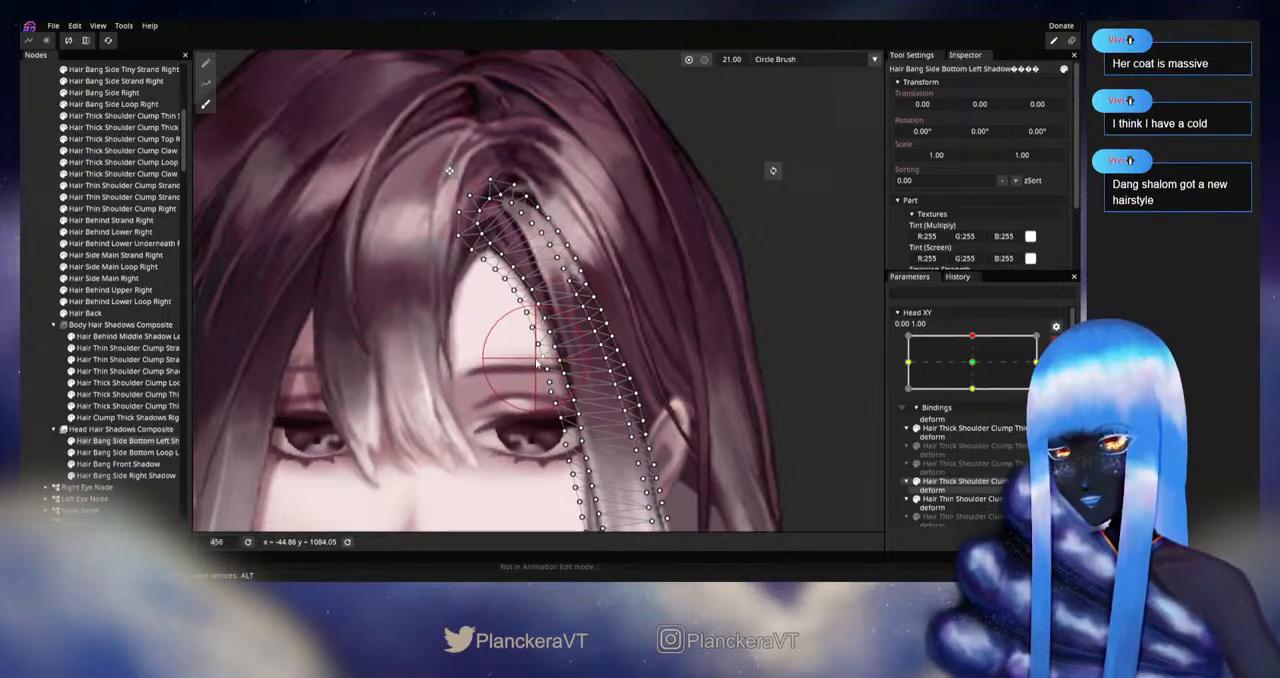
key("Escape")
Step: Disarm Head XY, nudge it around the upward pose to check the bang shadows, and rearm it at 0.00, 1.00
scroll(605, 411, "down", 3)
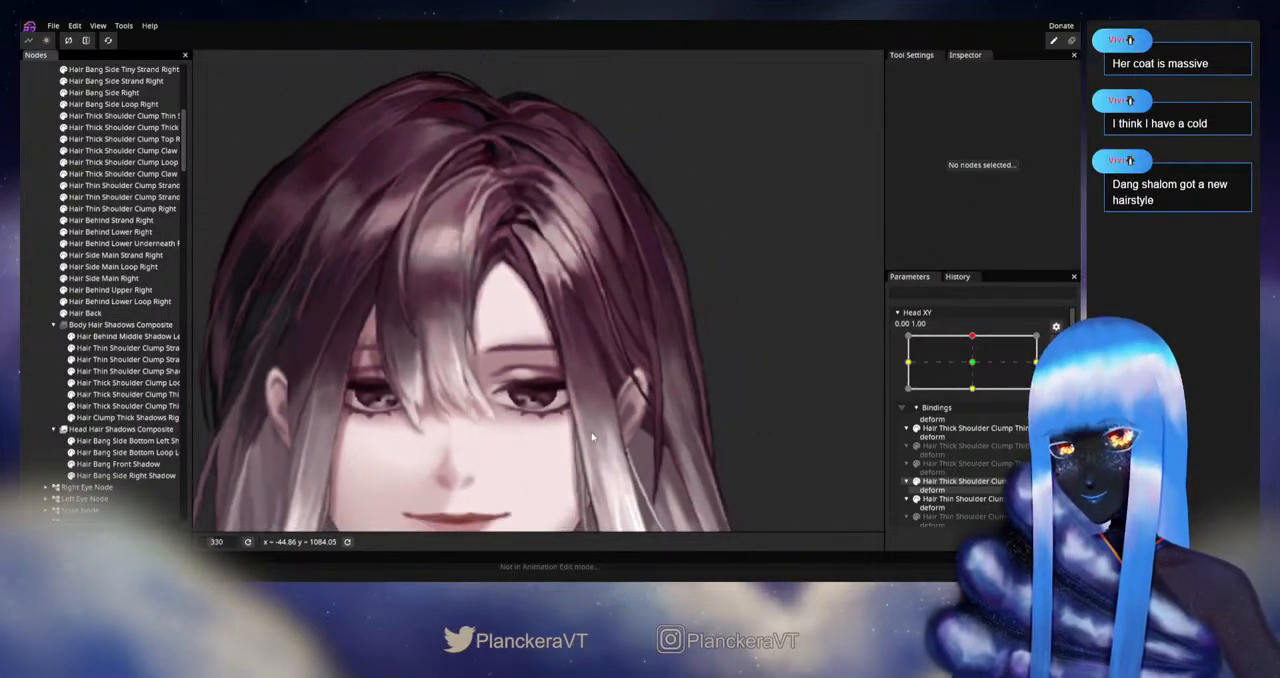
scroll(592, 437, "down", 2)
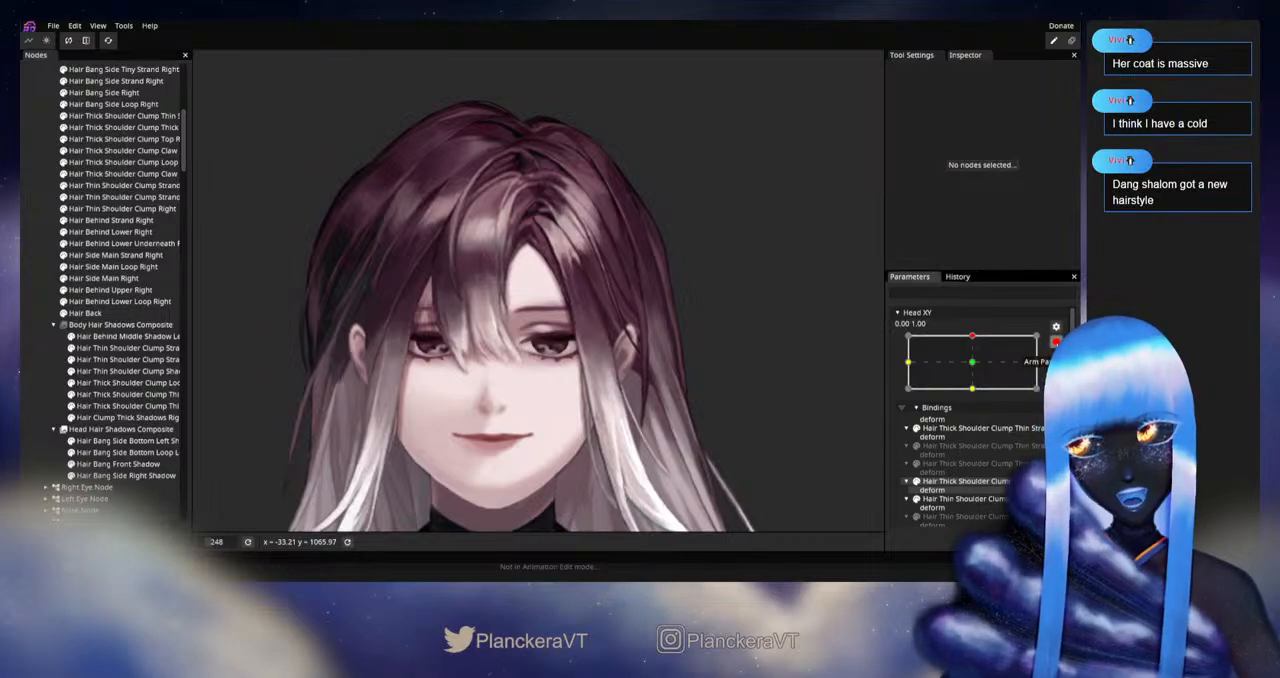
left_click(1057, 343)
mouse_move(978, 372)
left_mouse_down()
mouse_move(978, 397)
mouse_move(979, 368)
left_mouse_up()
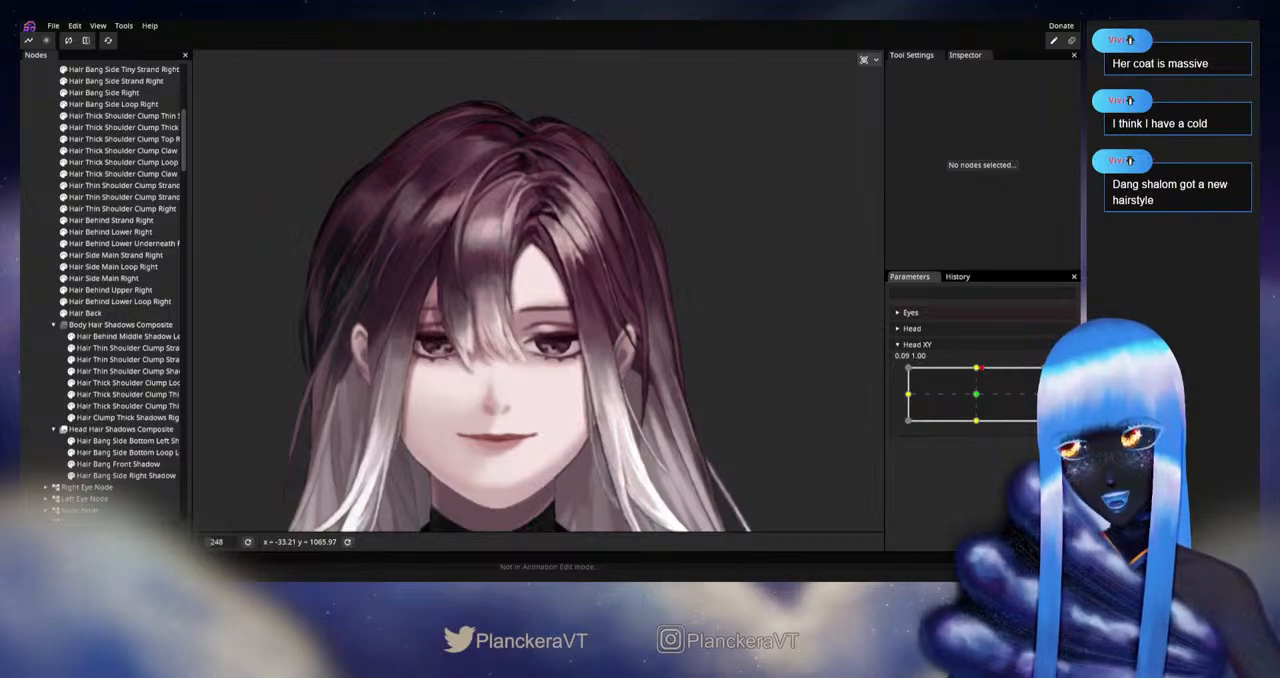
left_click(1062, 373)
Step: Touch up the inner edge of Hair Bang Side Bottom Left Shadow beside the forehead with the 21.00 Circle Brush and deselect it
scroll(500, 335, "up", 3)
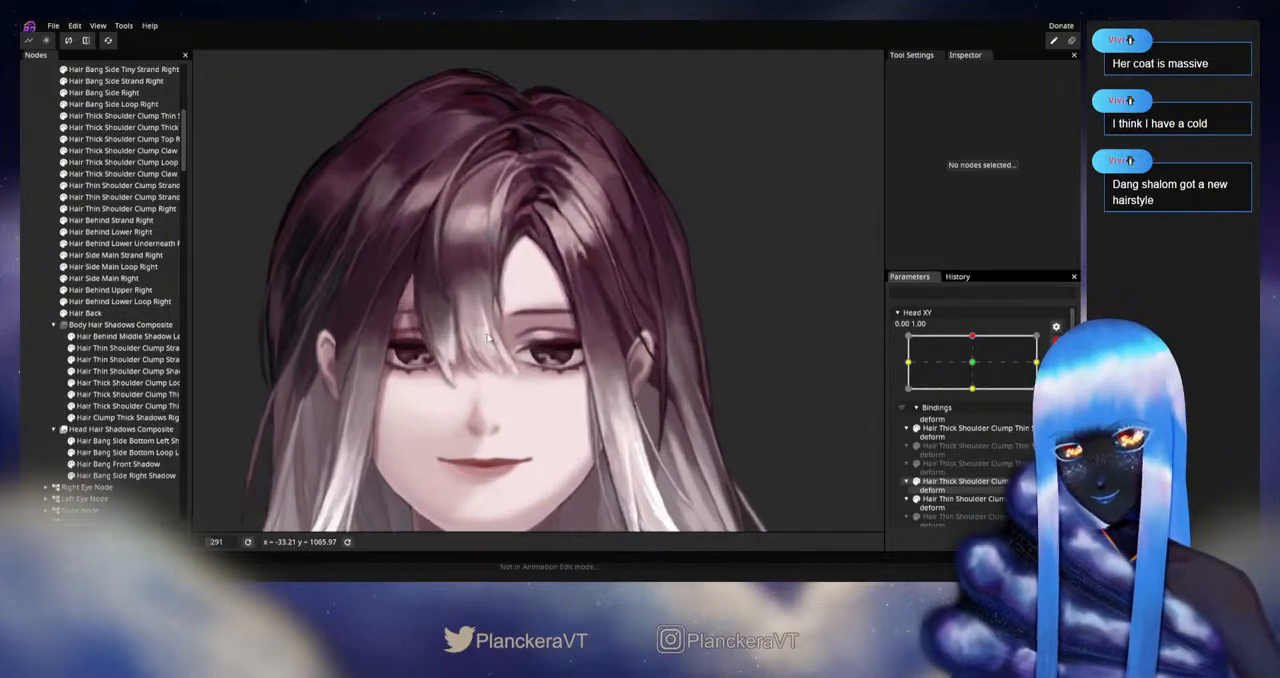
left_click_drag(483, 332, 477, 386)
scroll(477, 386, "up", 2)
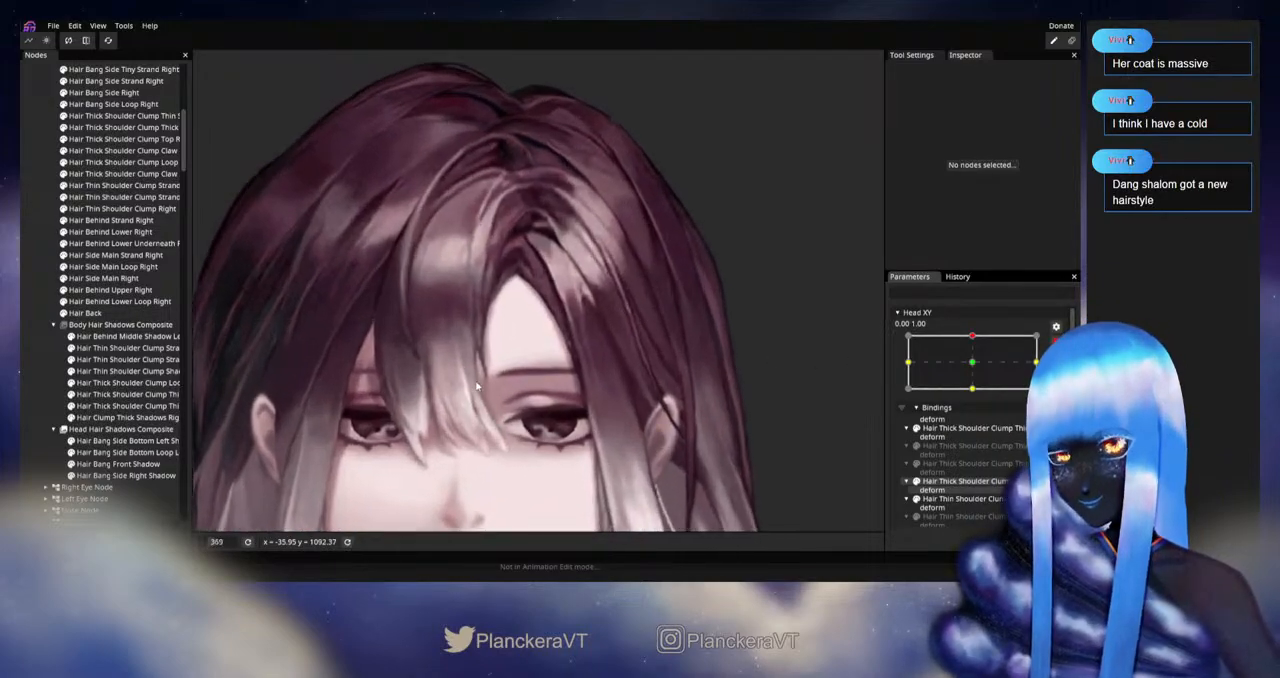
left_click(122, 442)
scroll(316, 304, "up", 3)
left_click(206, 104)
scroll(438, 350, "up", 1)
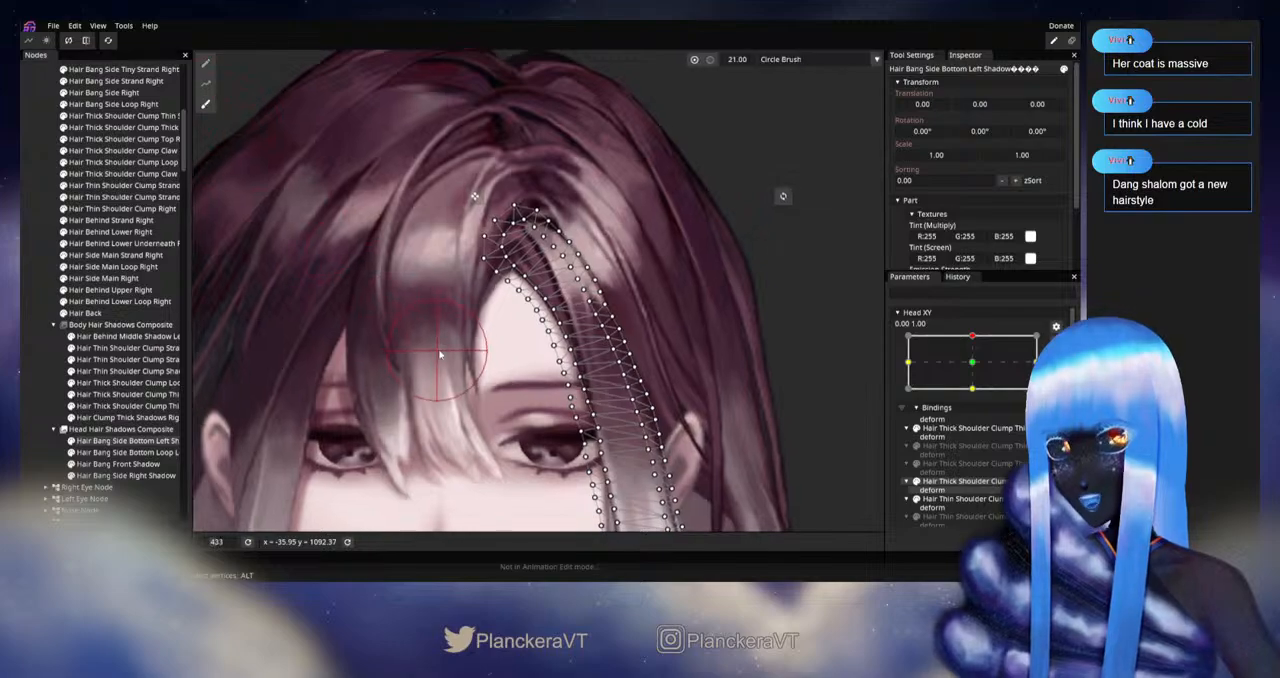
scroll(440, 353, "up", 2)
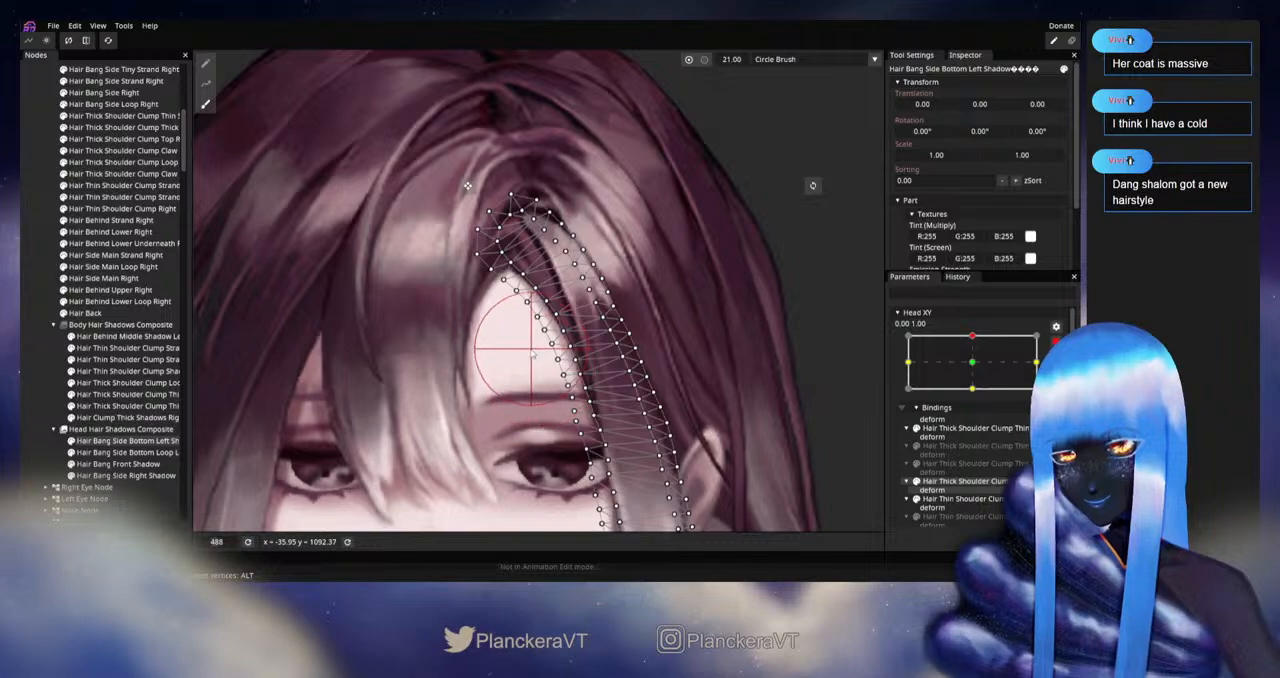
key("Escape")
Step: Disarm Head XY, sweep it around the upward pose to check the hair over the face and shoulders, and rearm it at 0.00, 1.00
scroll(572, 418, "down", 2)
scroll(572, 418, "down", 5)
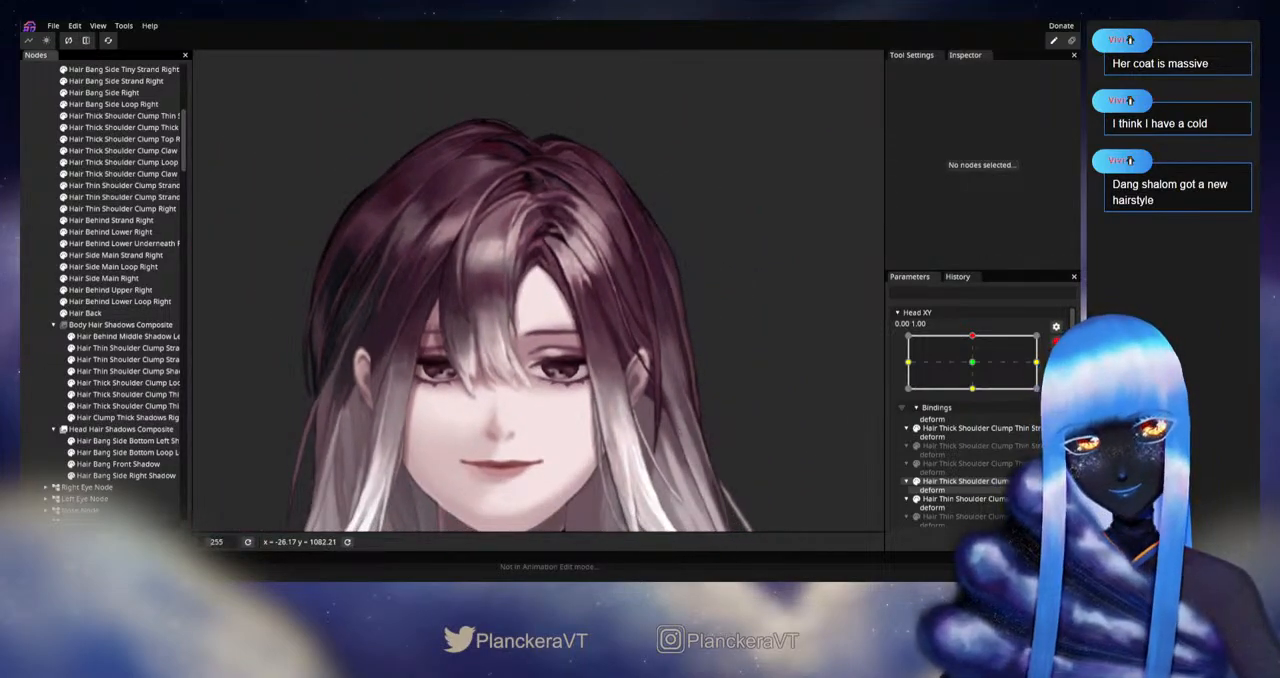
left_click(1056, 342)
mouse_move(977, 368)
left_mouse_down()
mouse_move(976, 400)
mouse_move(975, 368)
left_mouse_up()
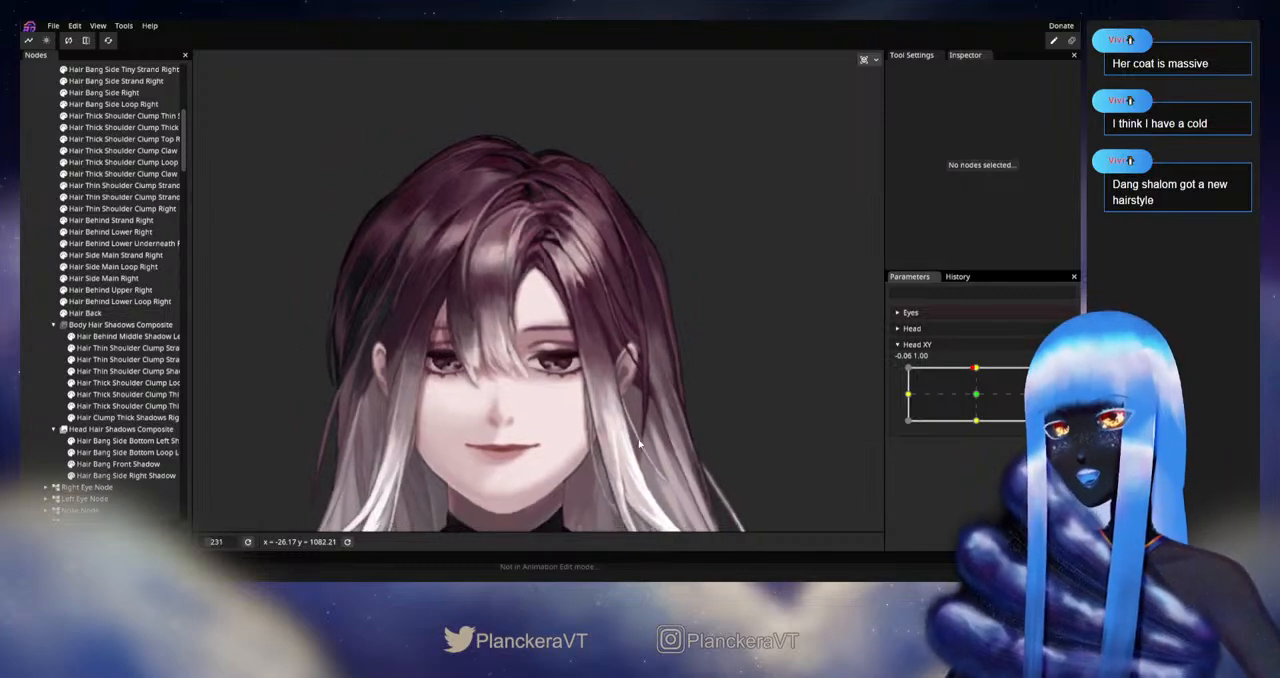
scroll(640, 445, "down", 6)
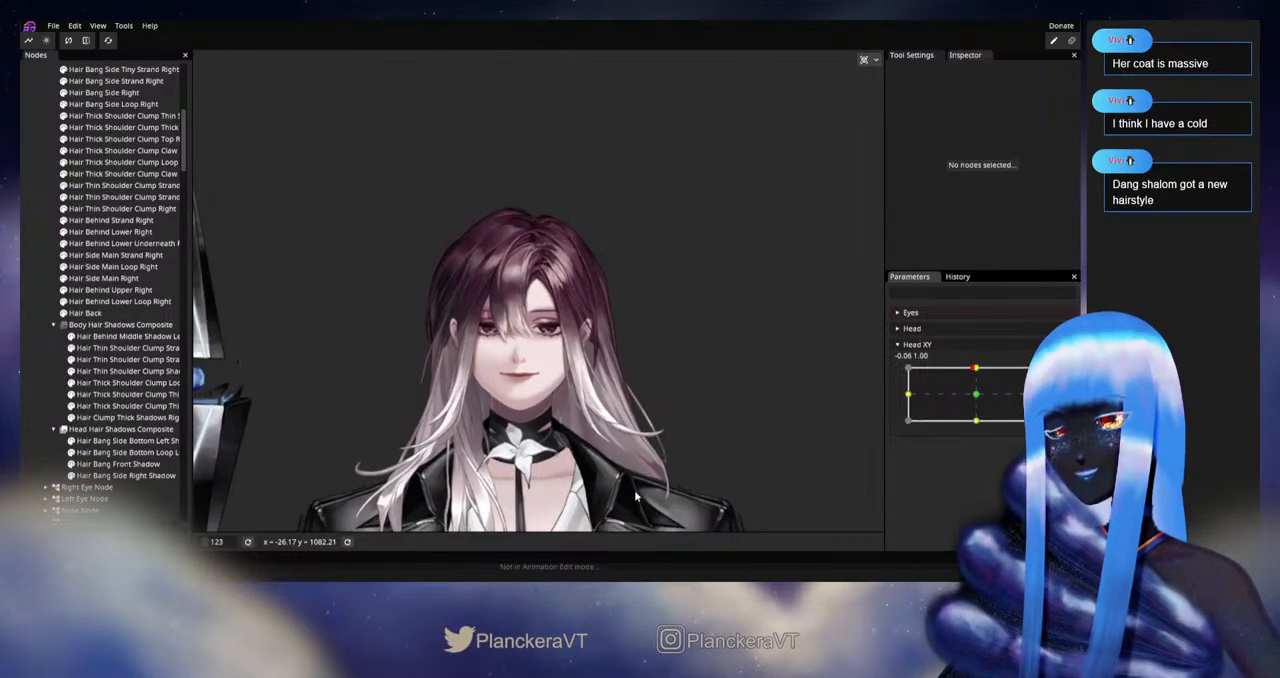
left_click_drag(635, 495, 648, 383)
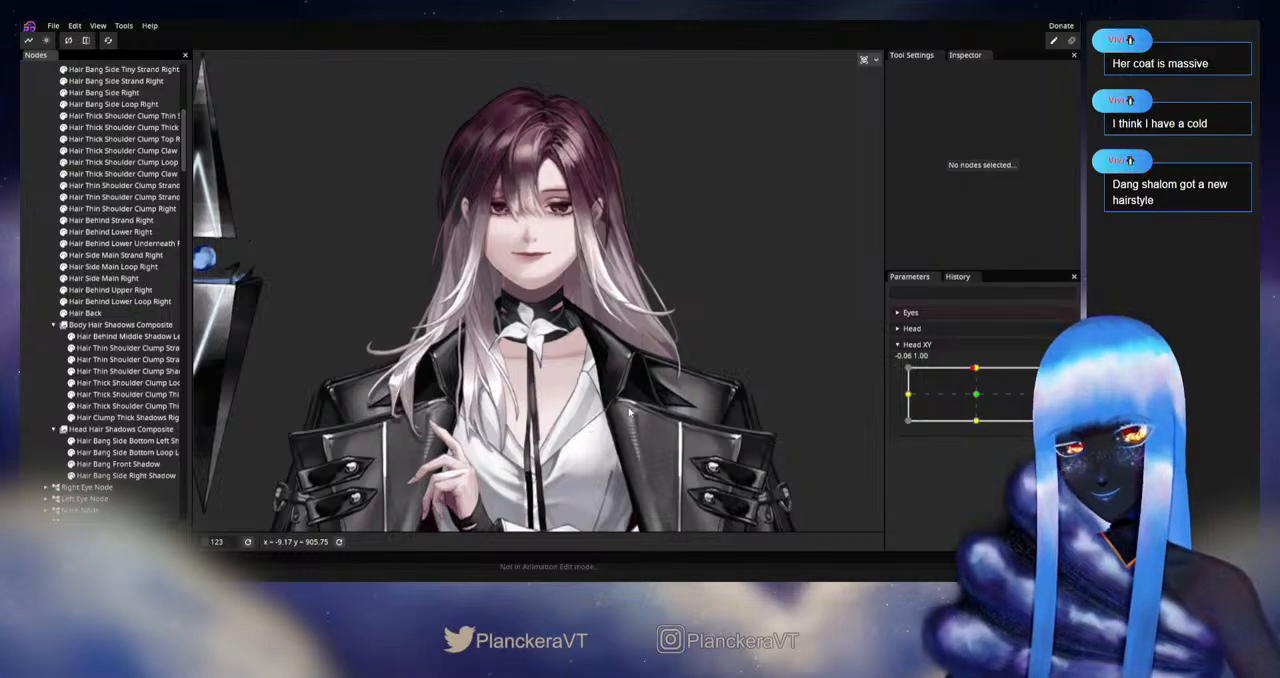
left_click_drag(639, 405, 677, 378)
mouse_move(975, 369)
left_mouse_down()
mouse_move(977, 402)
mouse_move(976, 370)
left_mouse_up()
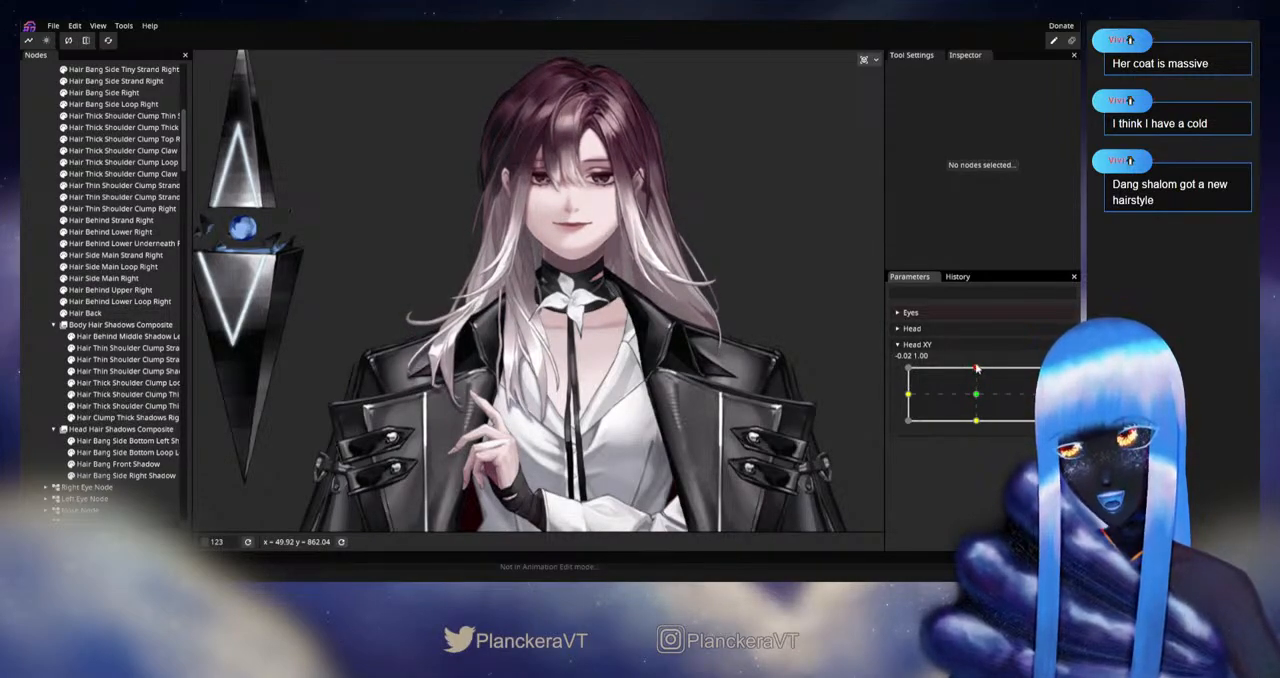
left_click(1056, 373)
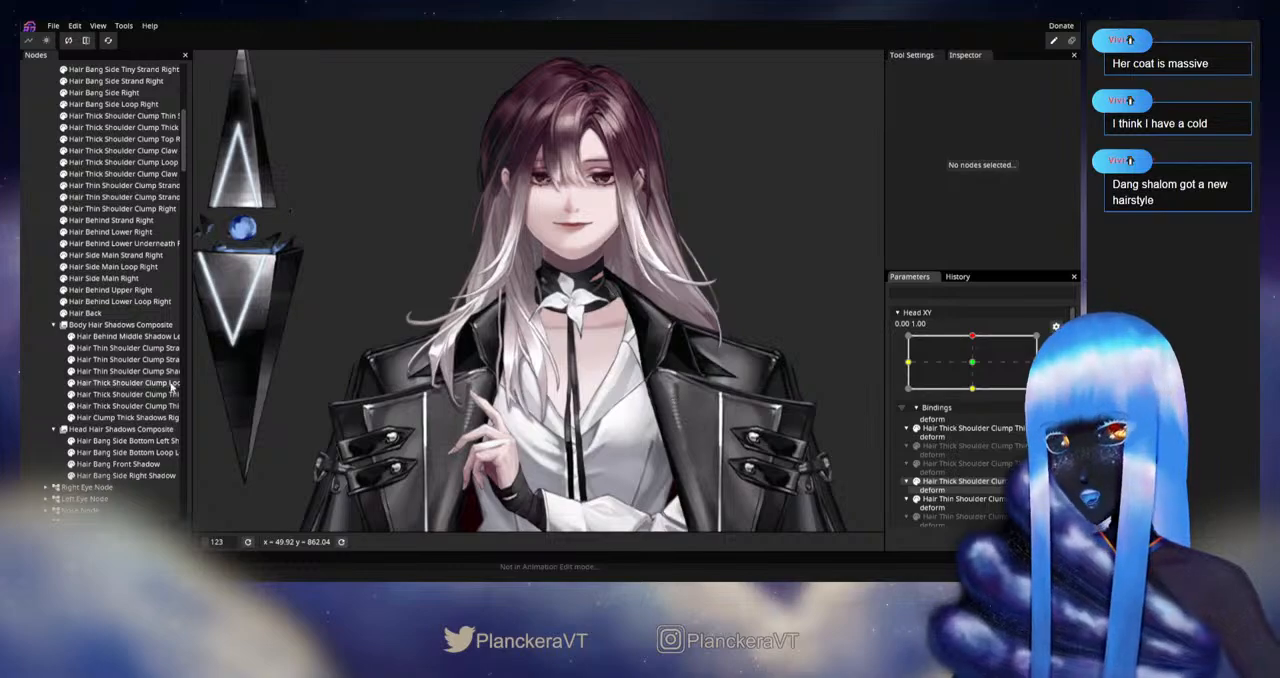
Step: Select Hair Behind Middle Shadow Left and copy the Hair Behind Middle Left deform binding to it at the upward Head XY pose
scroll(750, 375, "up", 5)
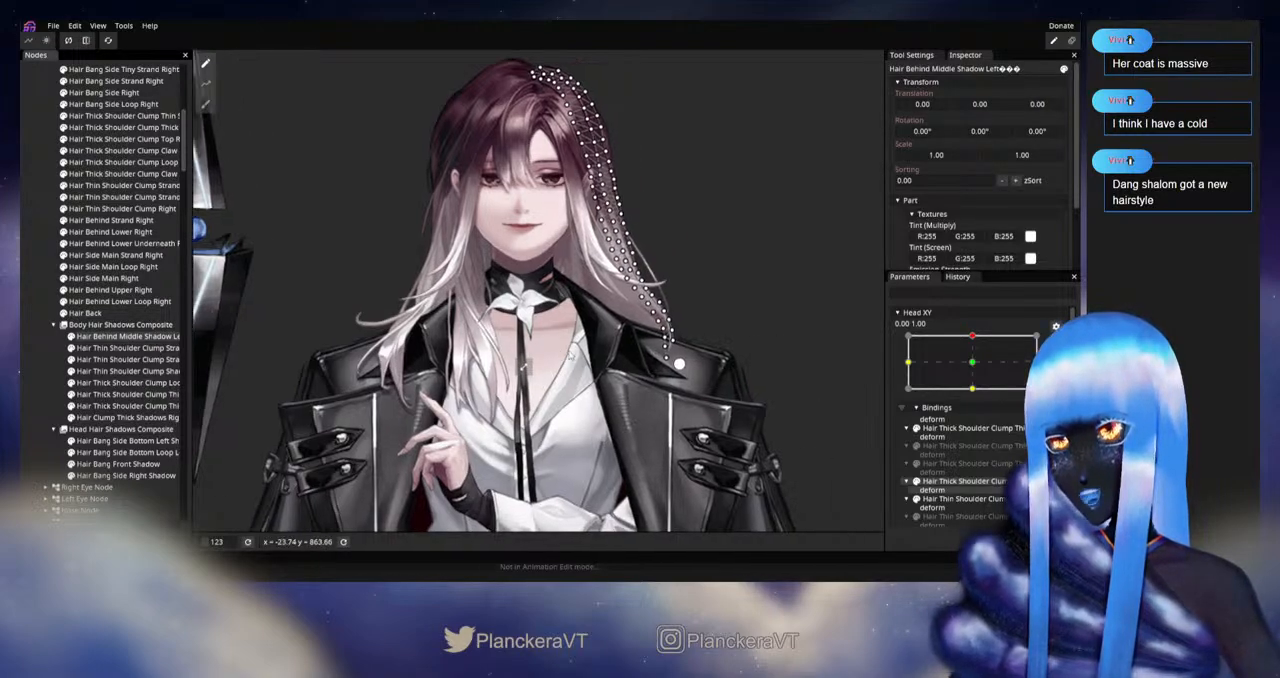
scroll(691, 389, "up", 8)
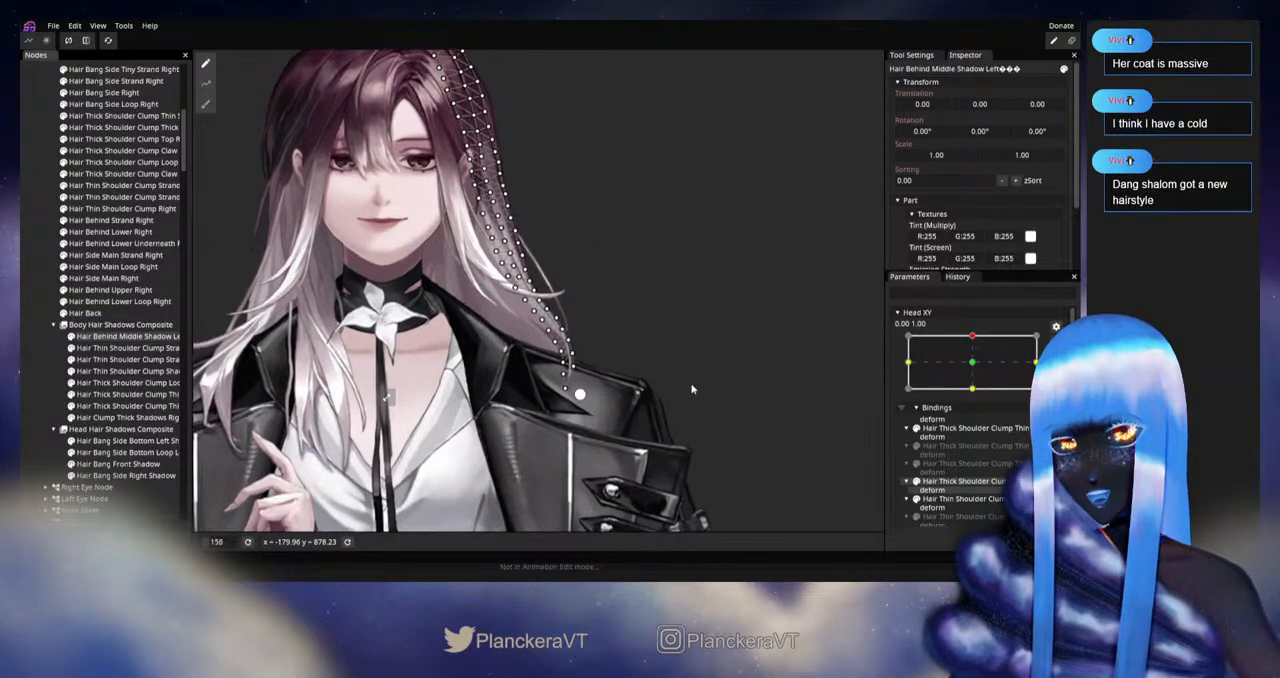
left_click_drag(681, 424, 671, 409)
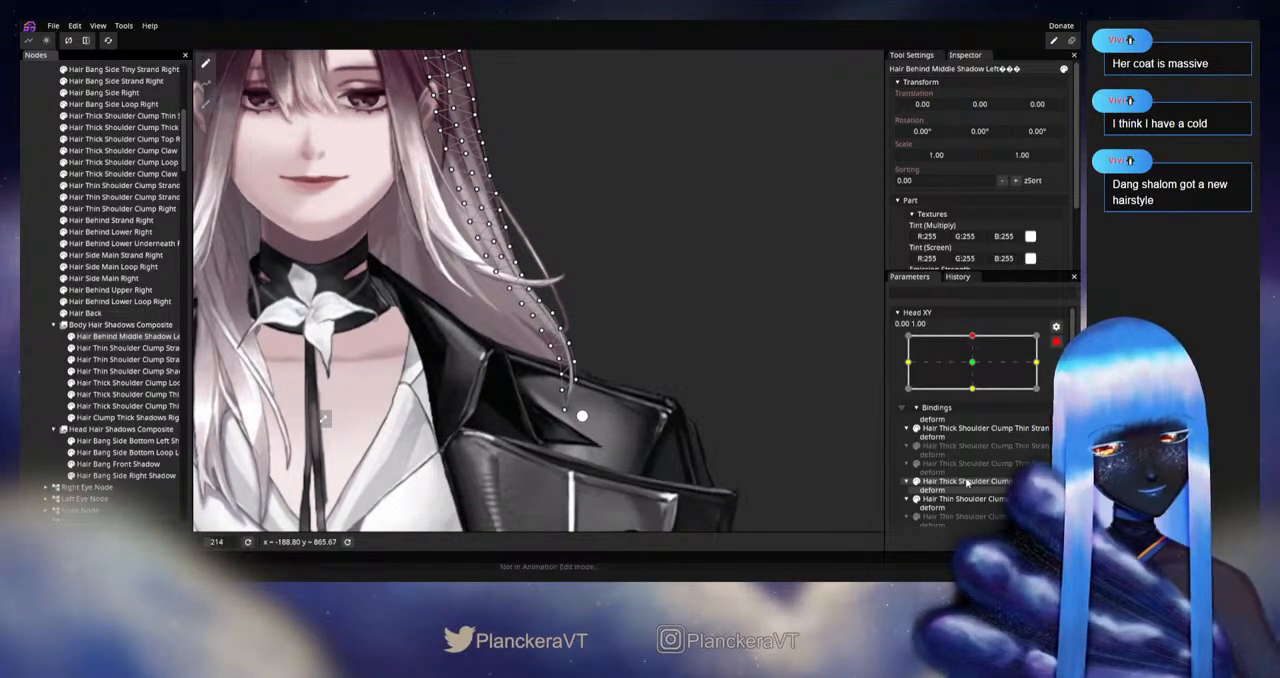
scroll(975, 465, "down", 5)
scroll(968, 480, "up", 2)
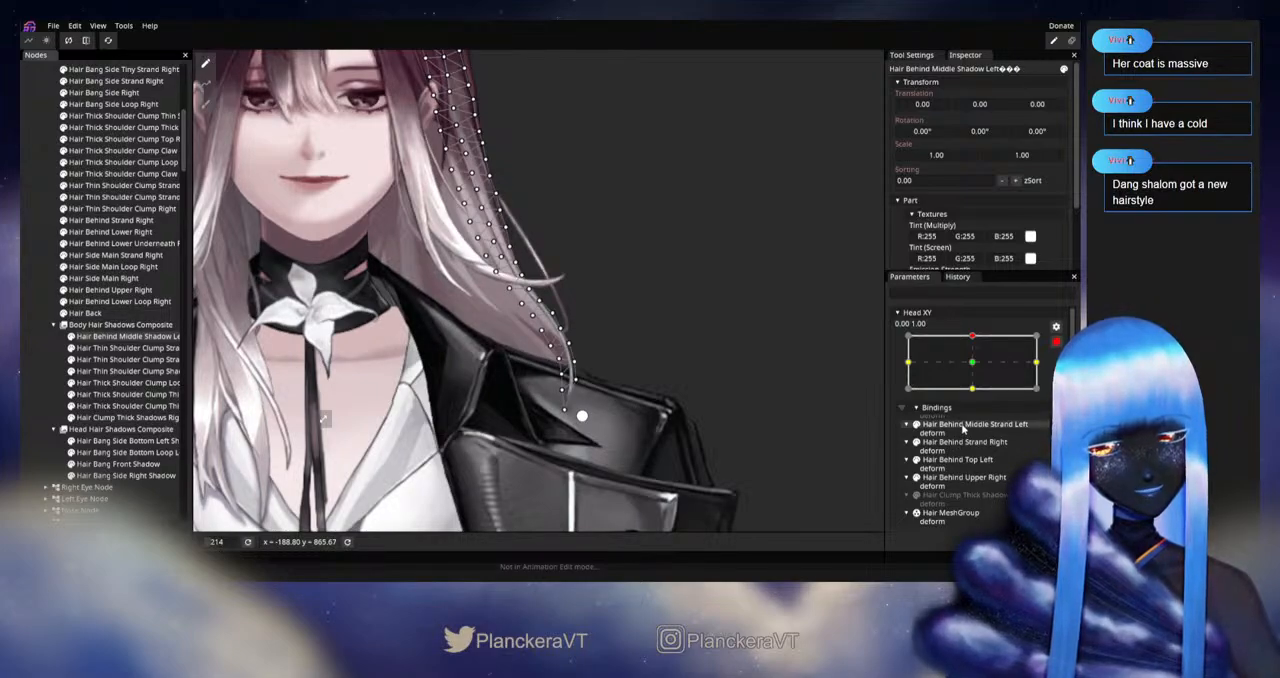
scroll(963, 445, "up", 4)
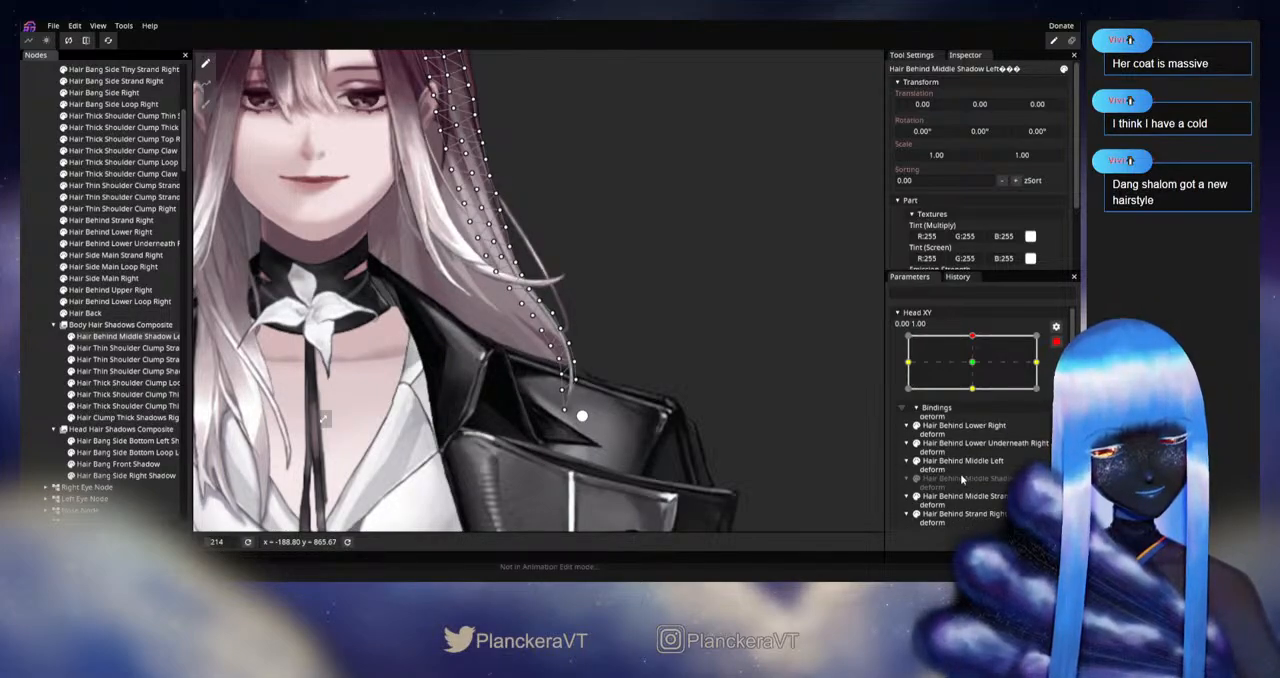
right_click(958, 465)
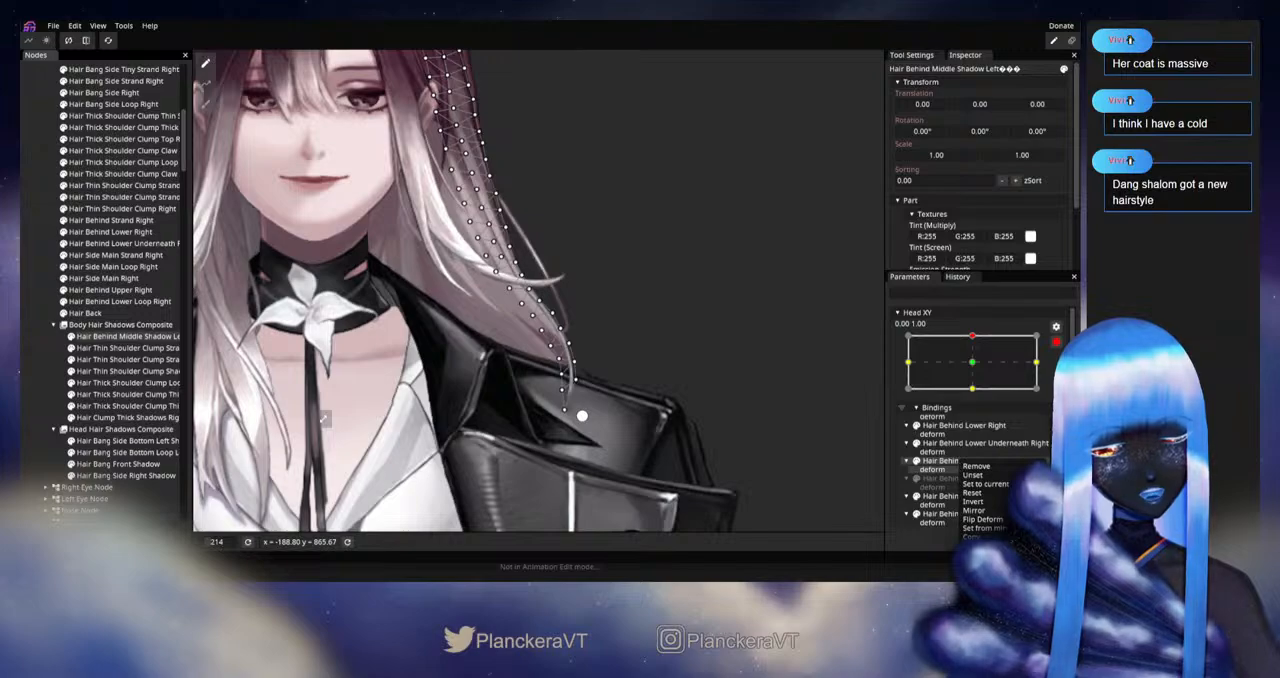
left_click(927, 568)
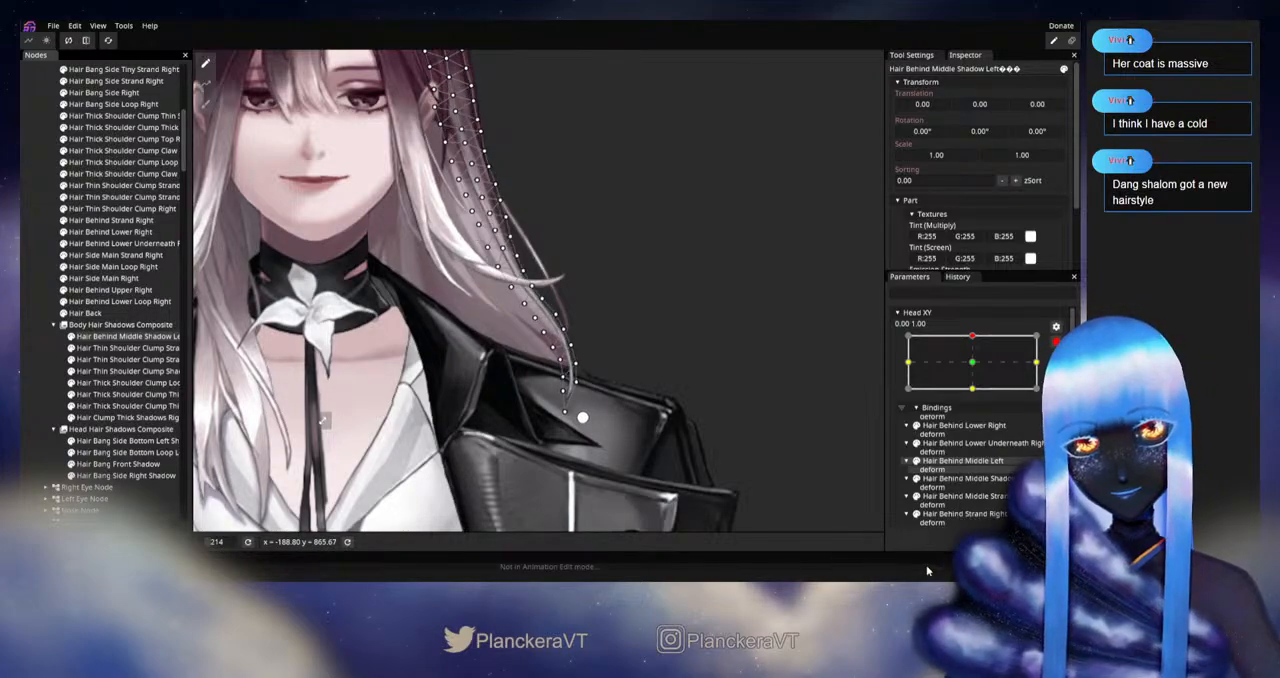
Step: Select Hair Thin Shoulder Clump Strand Middle Shadow Right and remove the unset transform binding under Hair Thick Shoulder Clump Loop Right from Head XY
left_click_drag(339, 404, 400, 397)
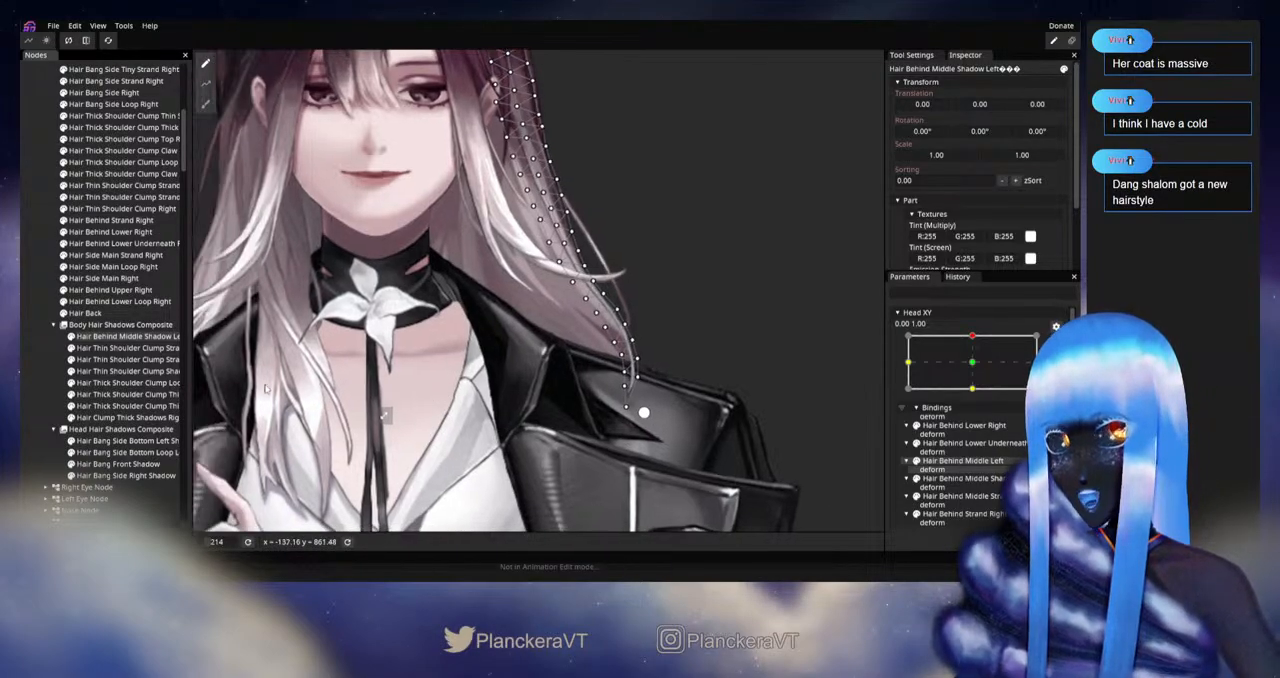
left_click(103, 348)
left_click_drag(398, 352, 648, 330)
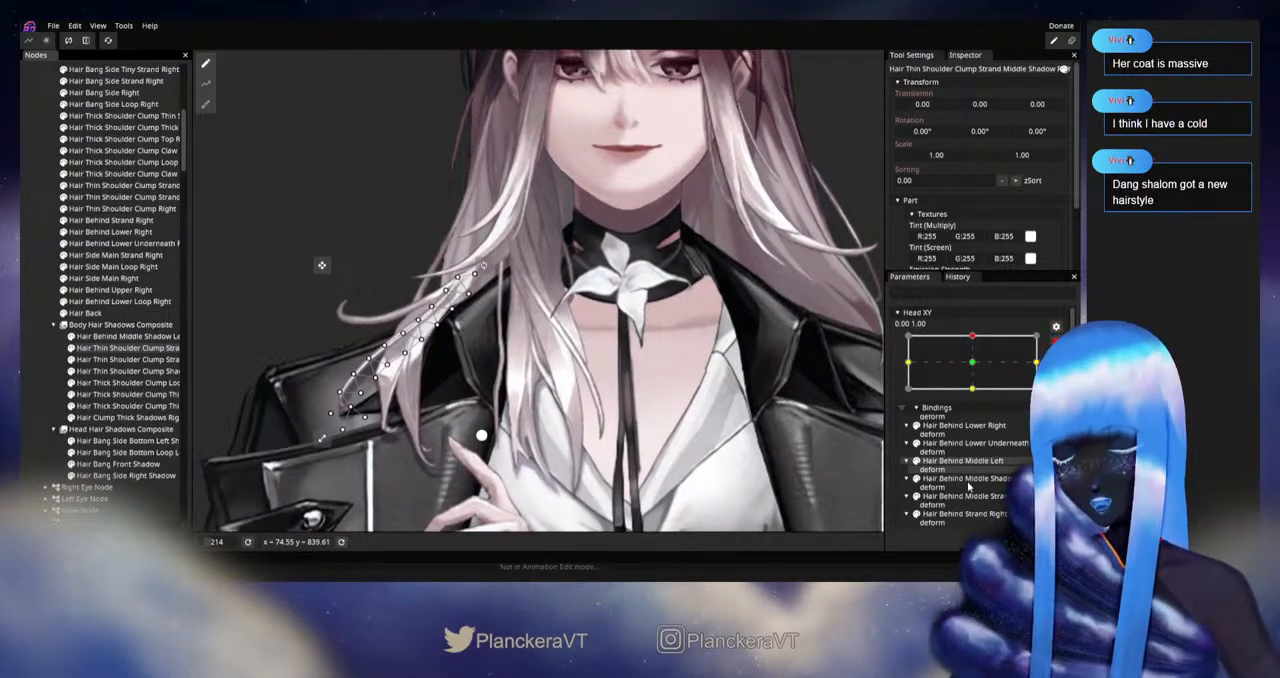
scroll(1007, 459, "down", 2)
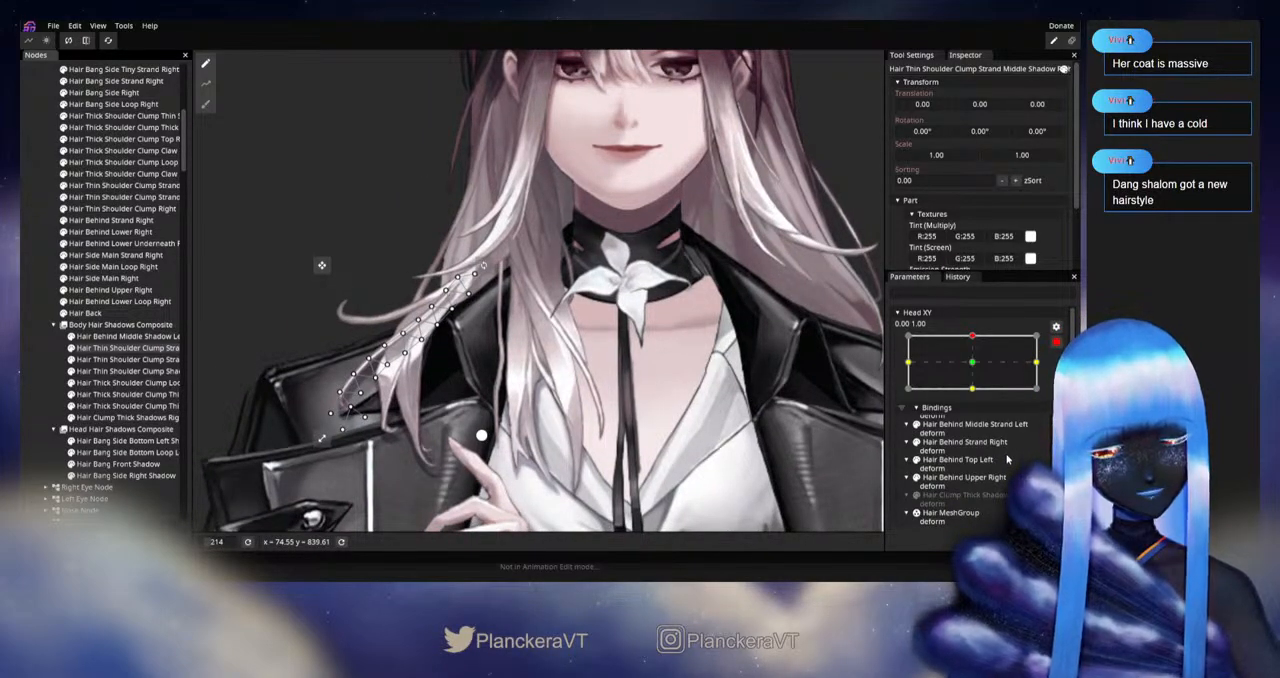
scroll(1007, 459, "up", 4)
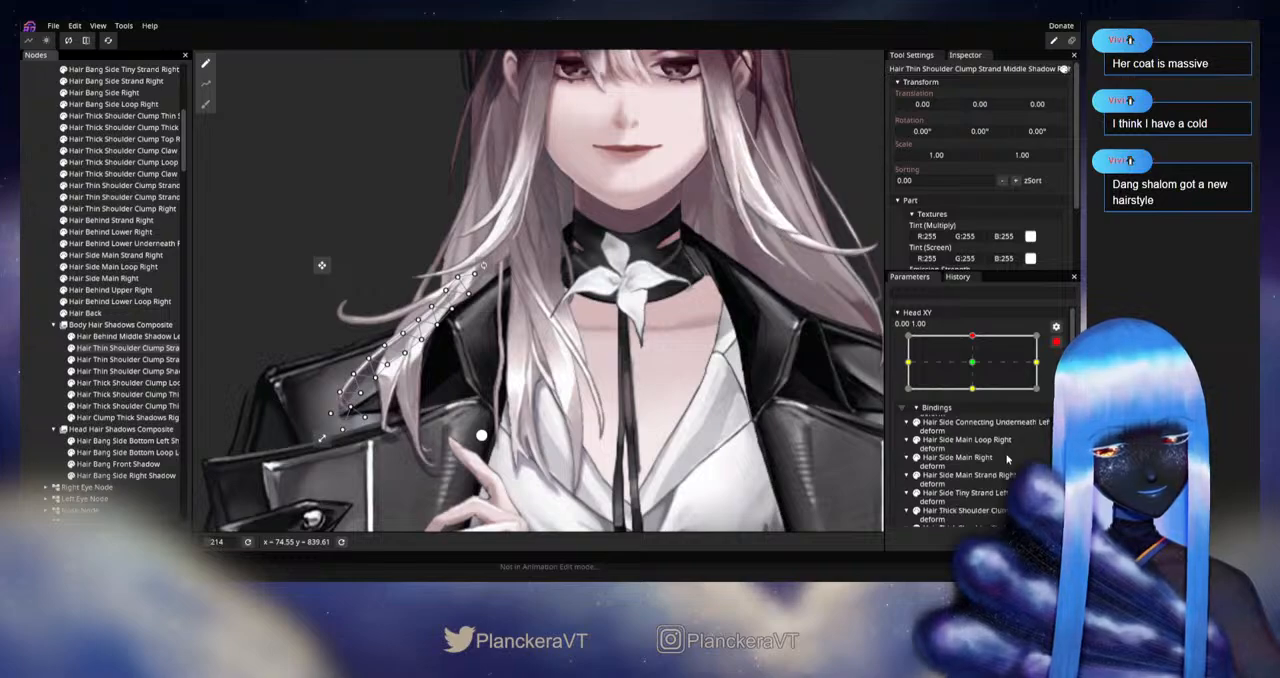
scroll(1007, 459, "down", 4)
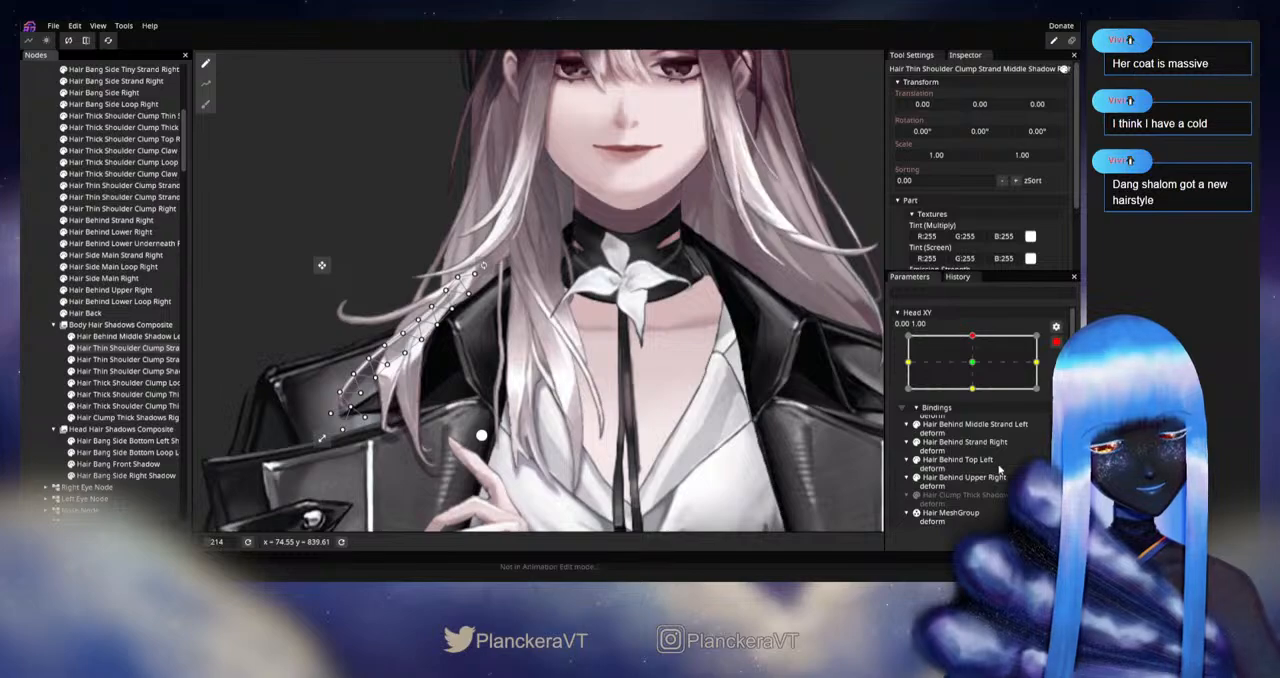
scroll(999, 467, "up", 5)
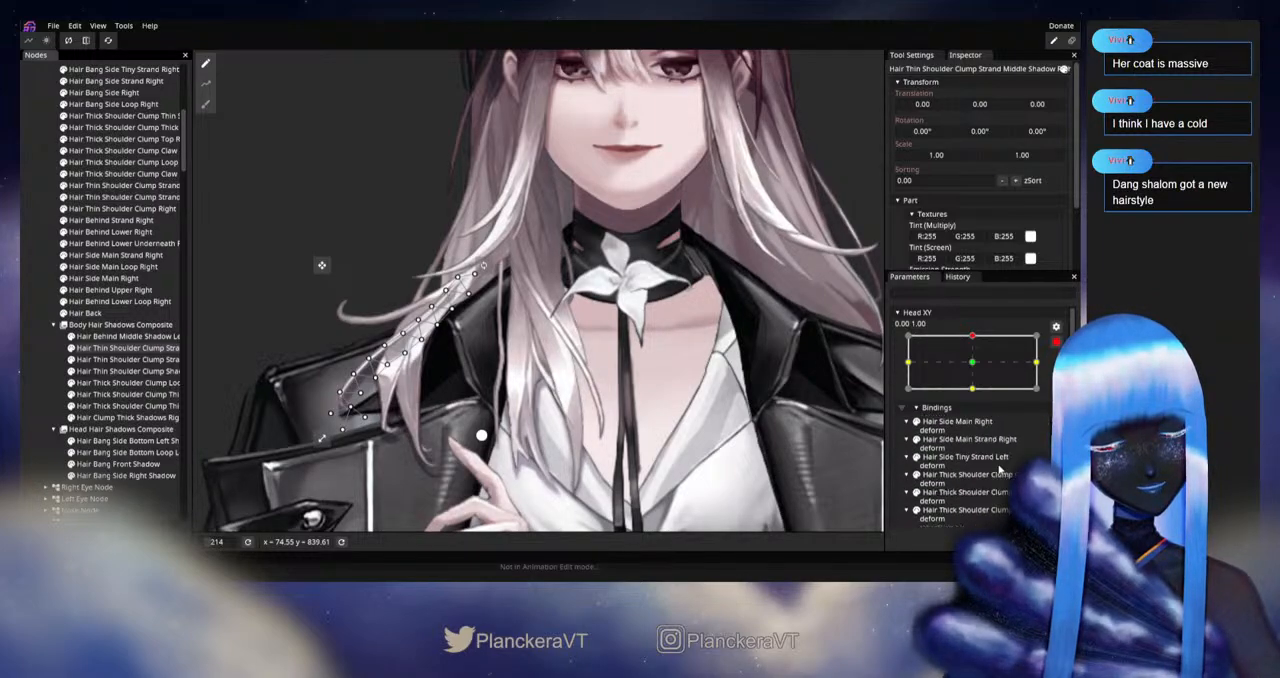
scroll(999, 469, "down", 1)
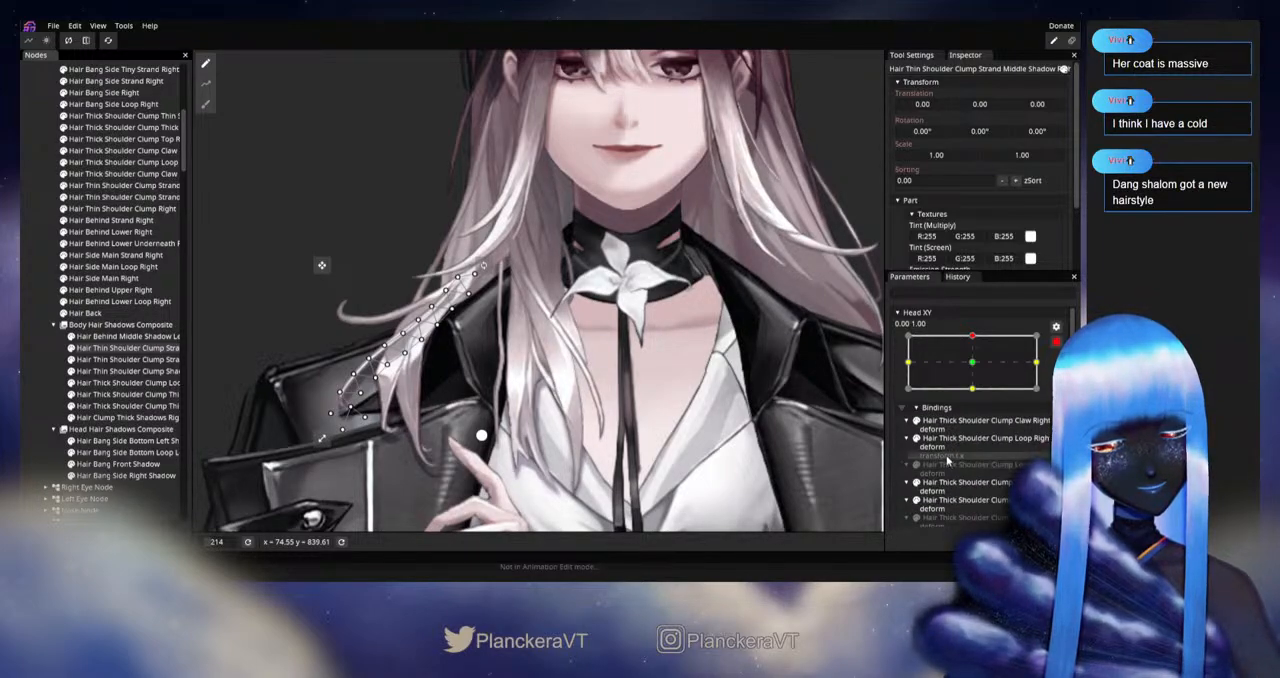
right_click(948, 460)
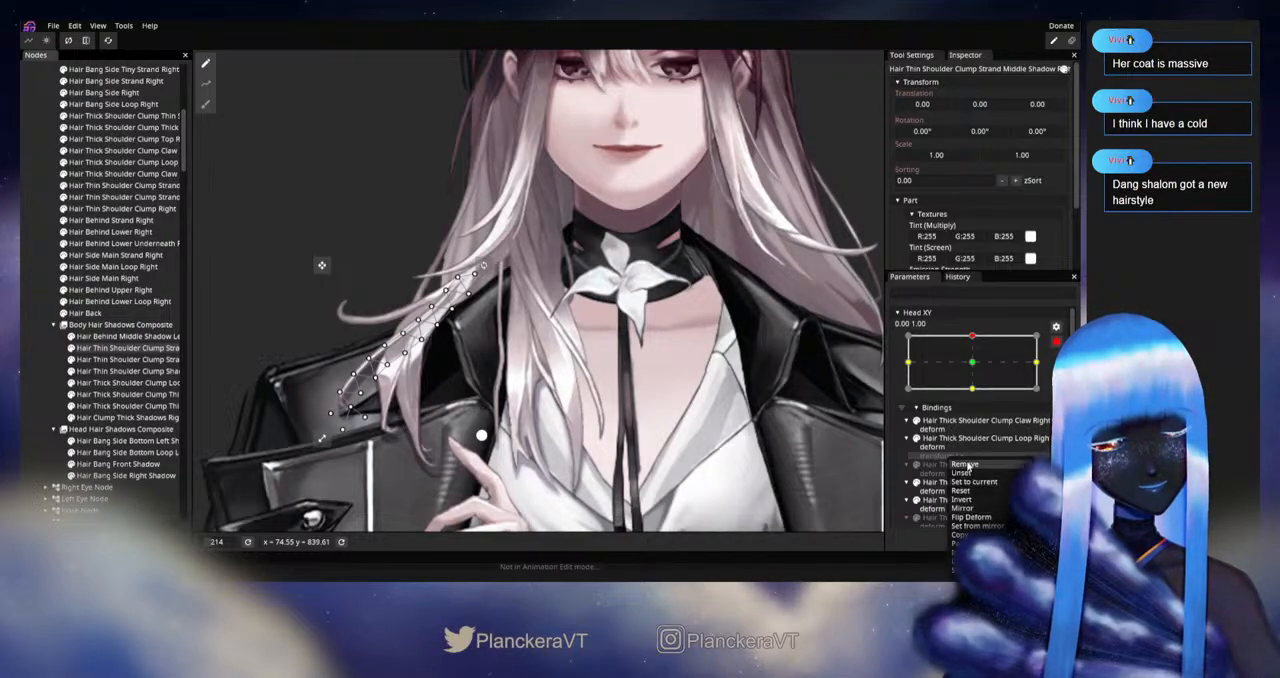
left_click(967, 464)
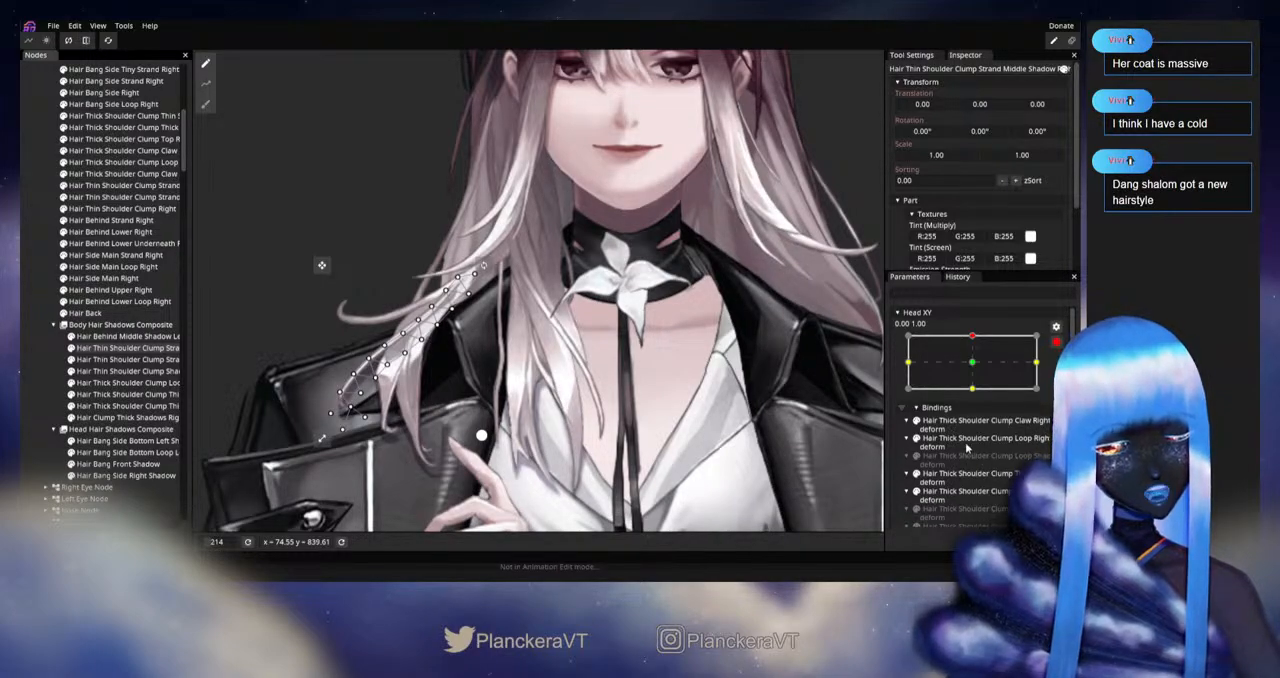
Step: Copy the Hair Thin Shoulder Clump Right deform binding to its matching shadow at the upward Head XY pose
scroll(960, 445, "down", 2)
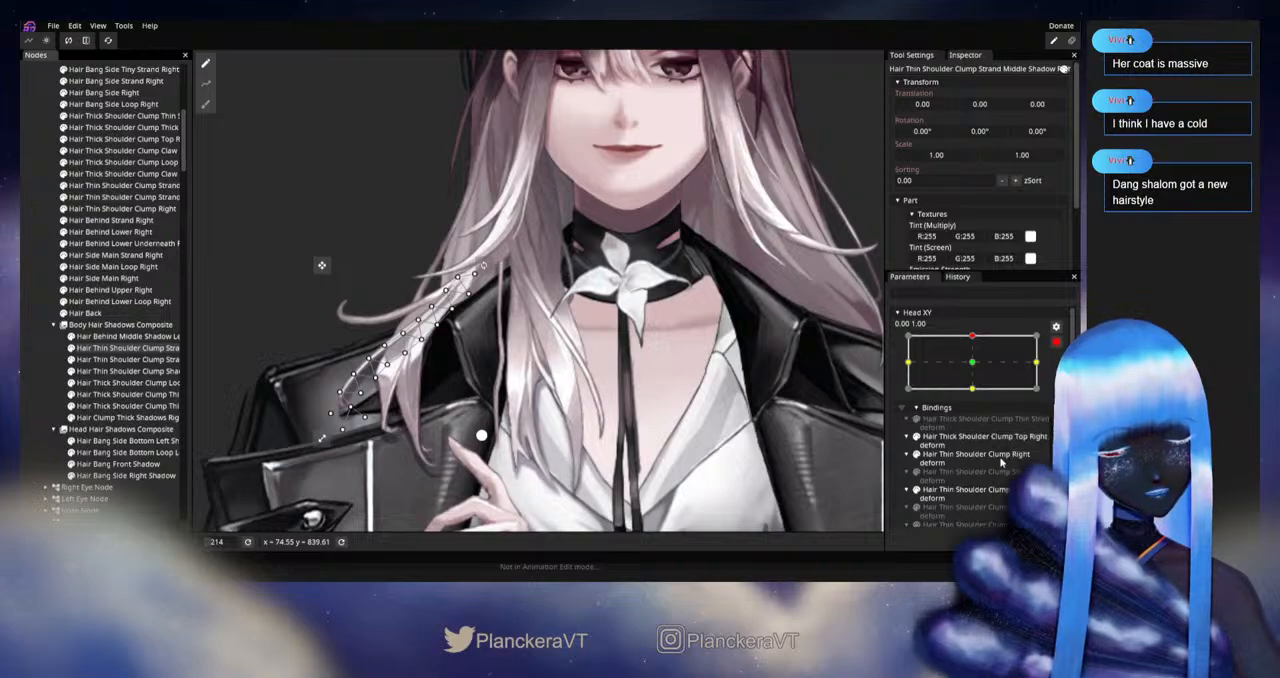
right_click(970, 457)
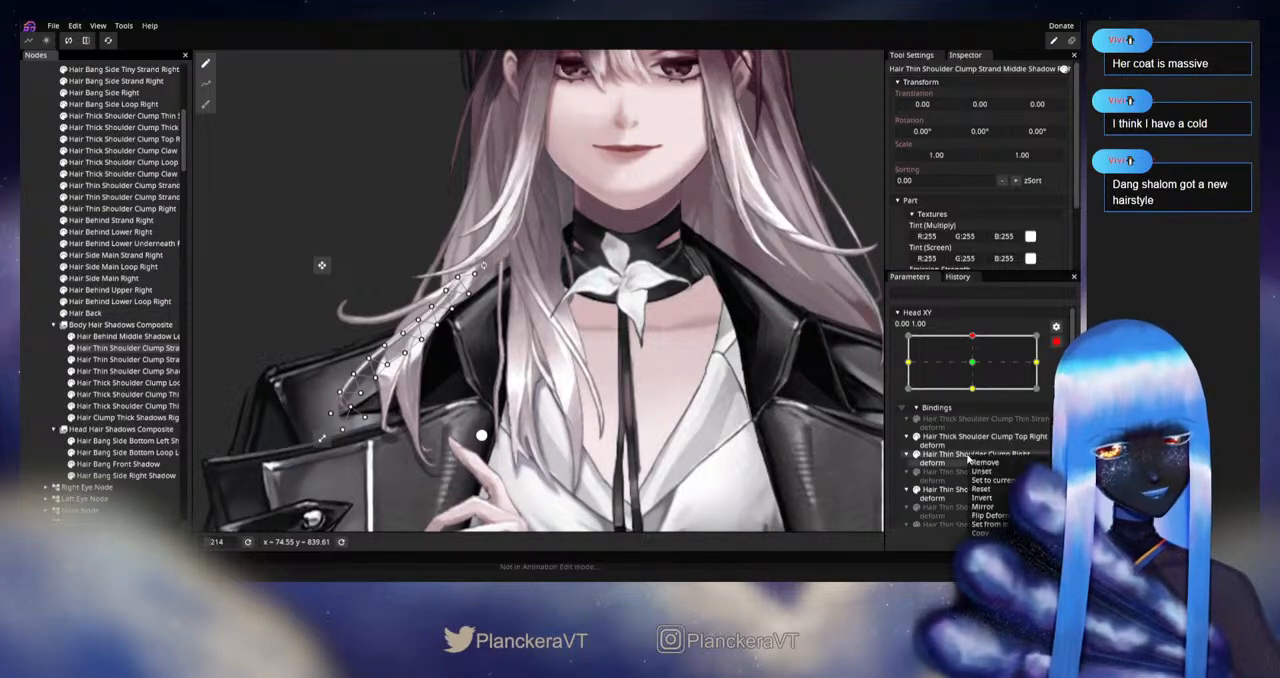
left_click(889, 566)
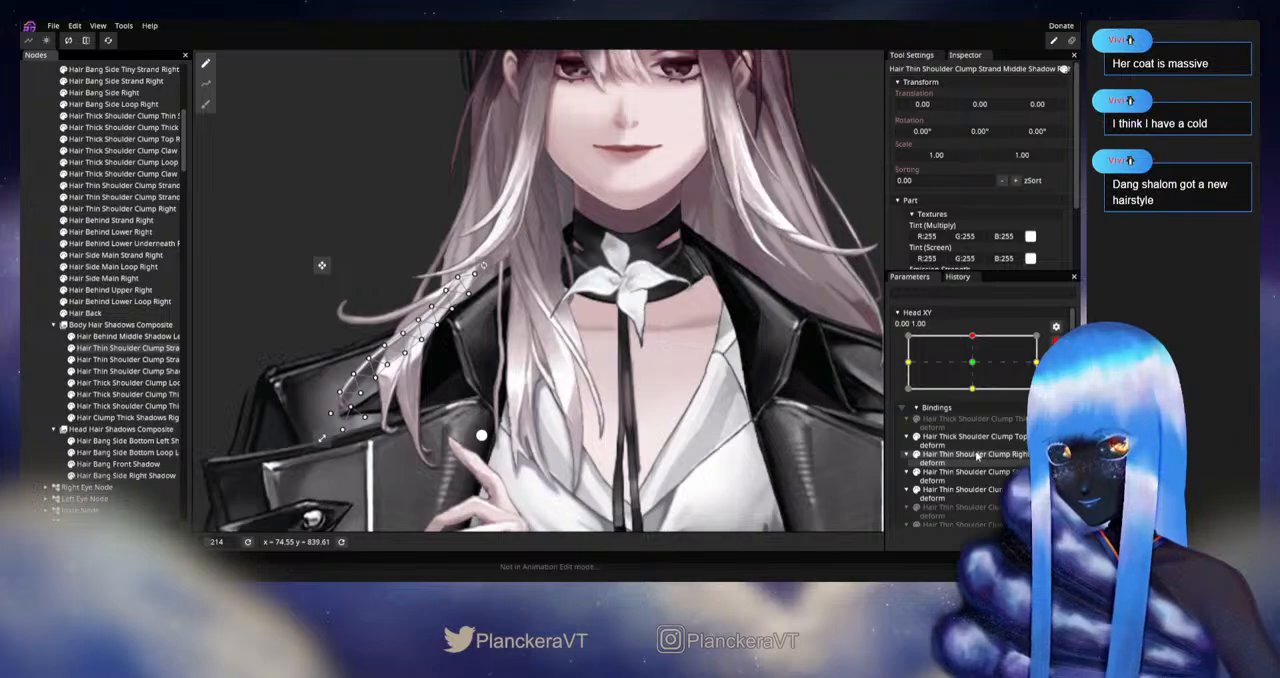
Step: Copy the Hair Thick Shoulder Clump Thin Strand deform binding to Hair Thick Shoulder Clump Thin Strand Shadow Right
scroll(979, 458, "up", 1)
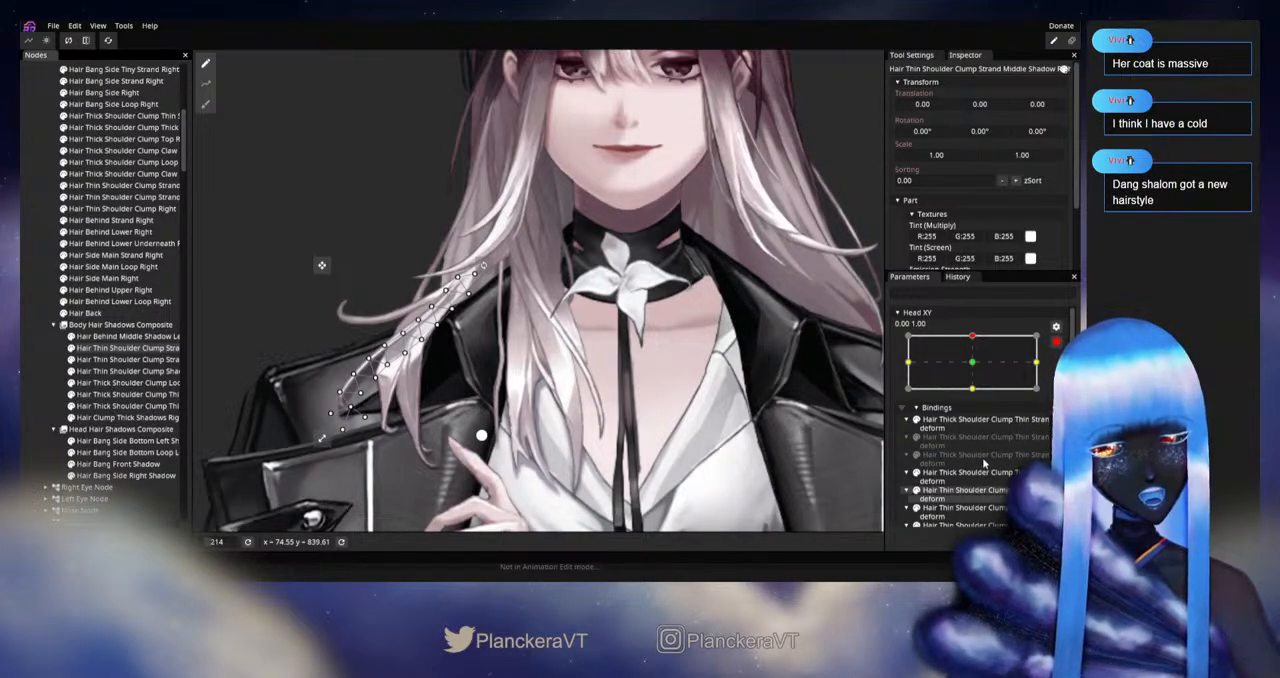
right_click(965, 422)
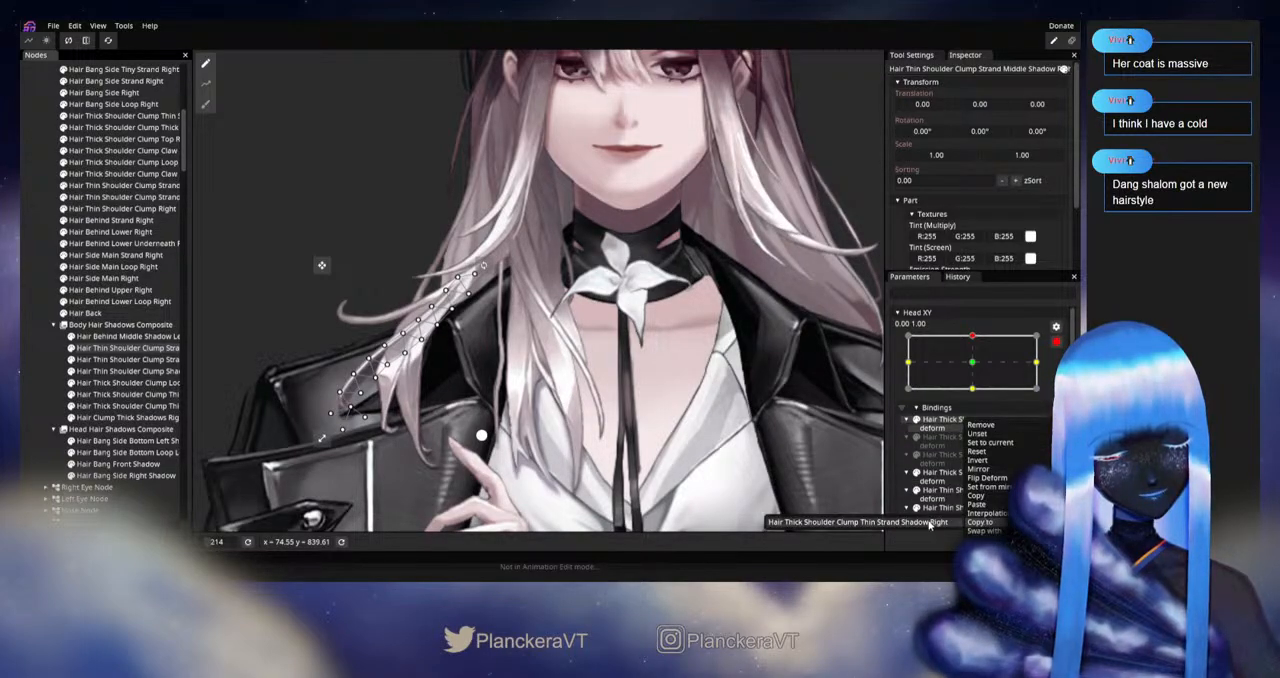
left_click(919, 524)
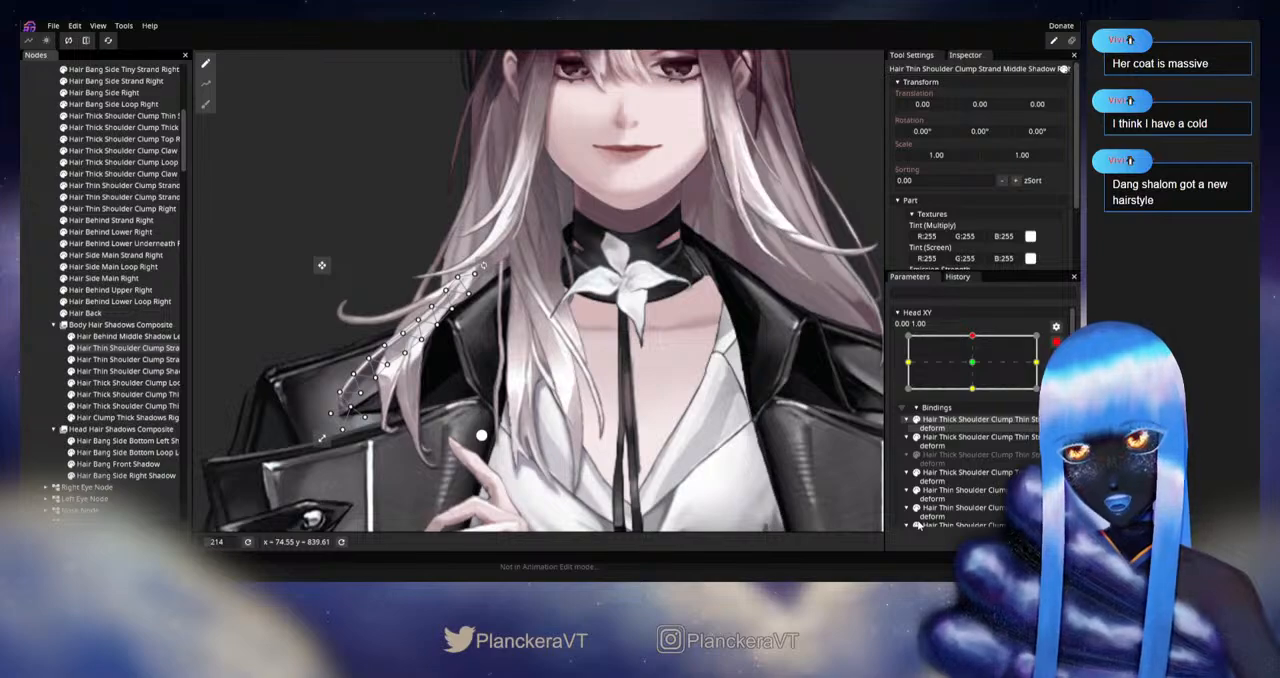
Step: Copy the Hair Thick Shoulder Clump Loop Right deform binding to Hair Thick Shoulder Clump Loop Shadow Right at the upward Head XY pose
scroll(995, 460, "down", 2)
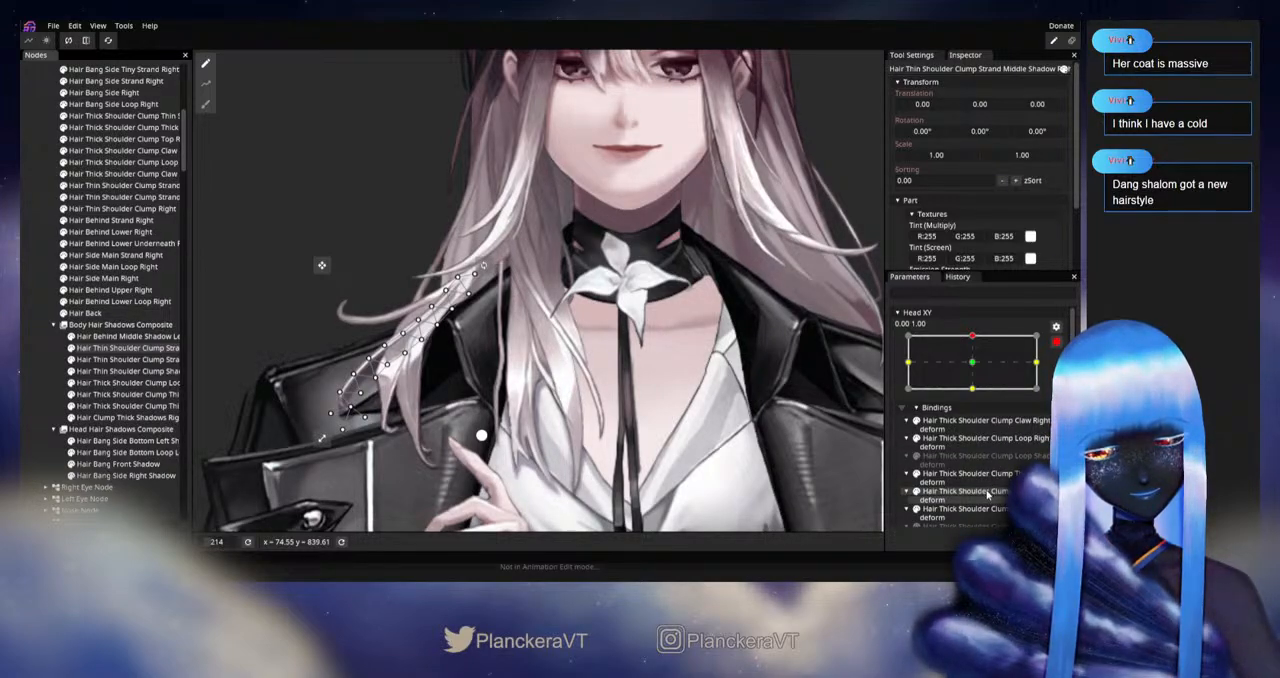
right_click(960, 445)
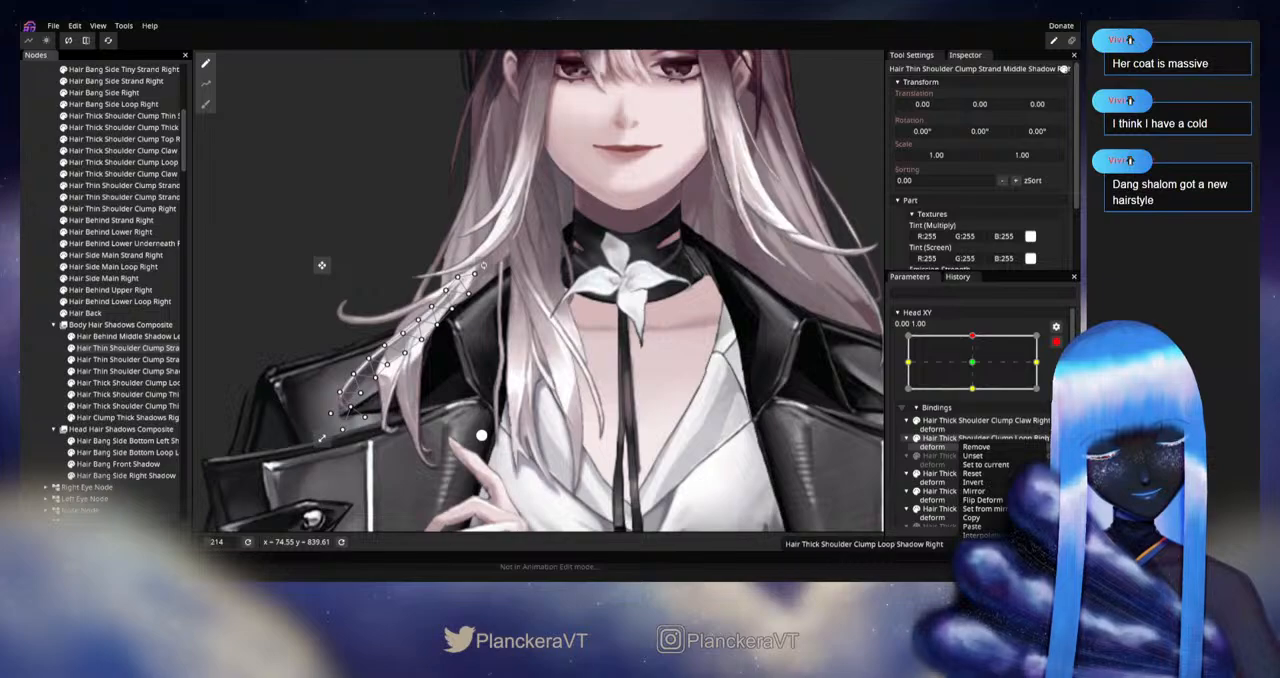
left_click(934, 544)
scroll(984, 463, "up", 4)
scroll(984, 463, "up", 1)
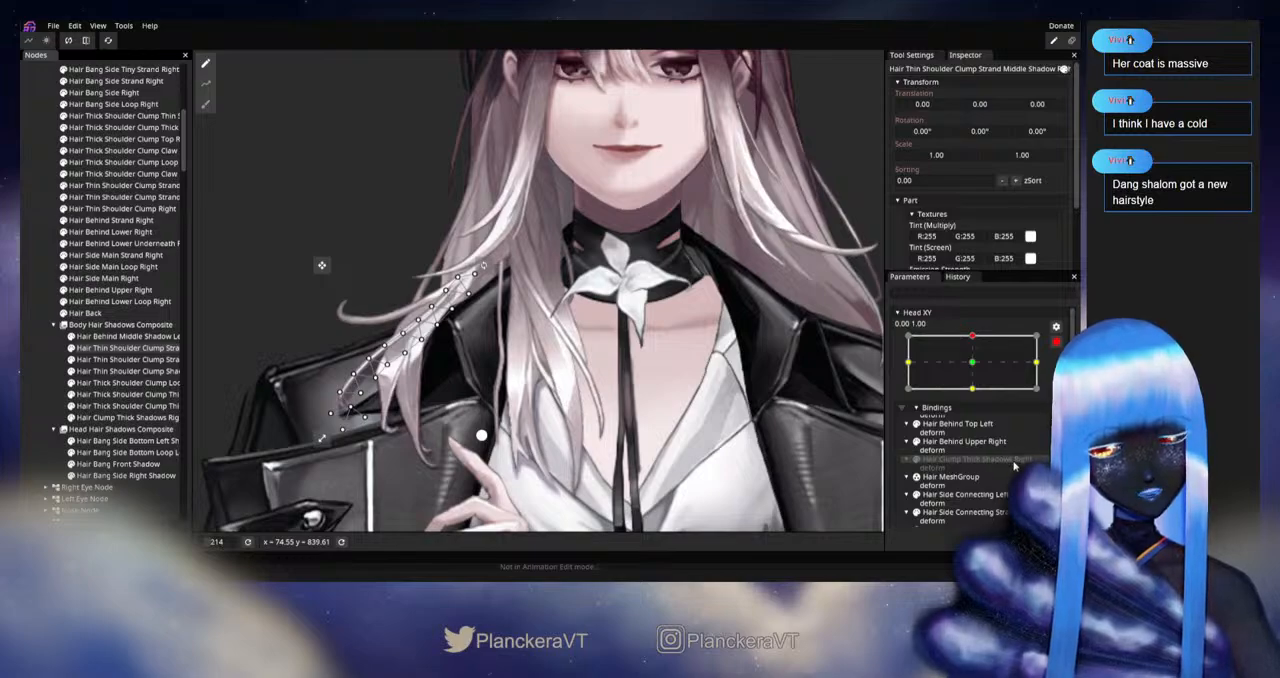
Step: Copy the Thin Strand deform binding just above the unset one to Hair Thick Shoulder Clump Thin Strand Right
scroll(1016, 465, "down", 5)
scroll(1016, 465, "down", 2)
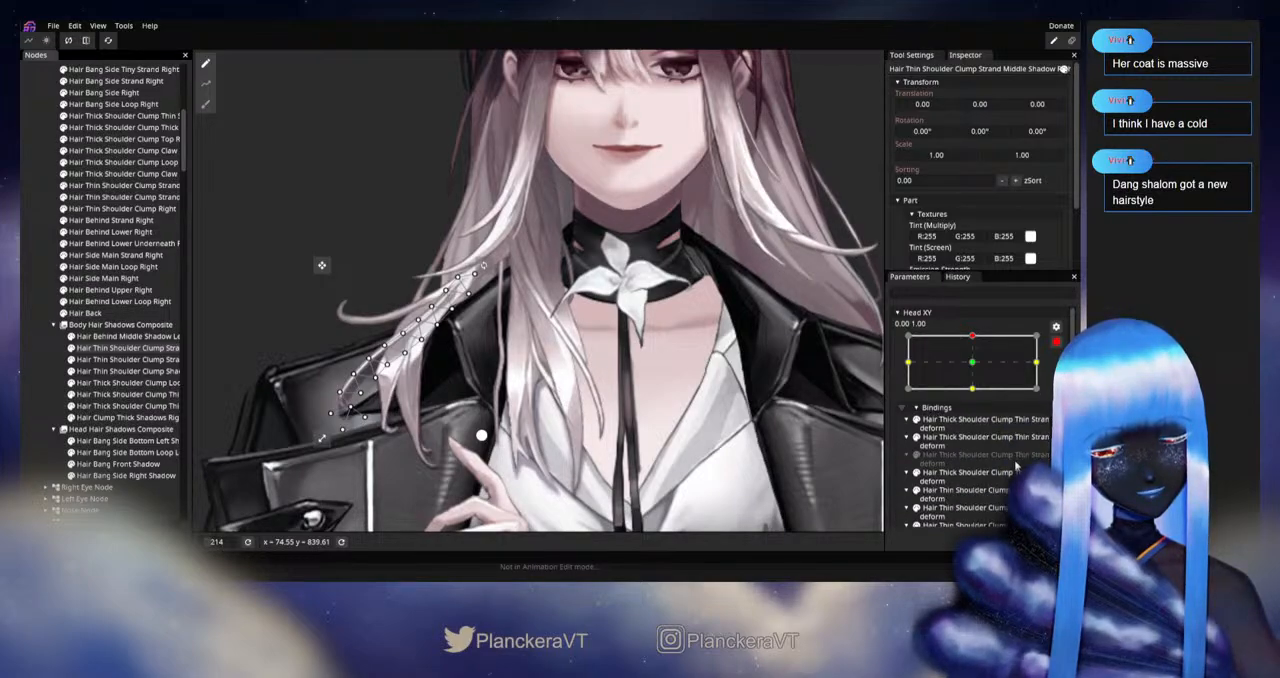
right_click(960, 440)
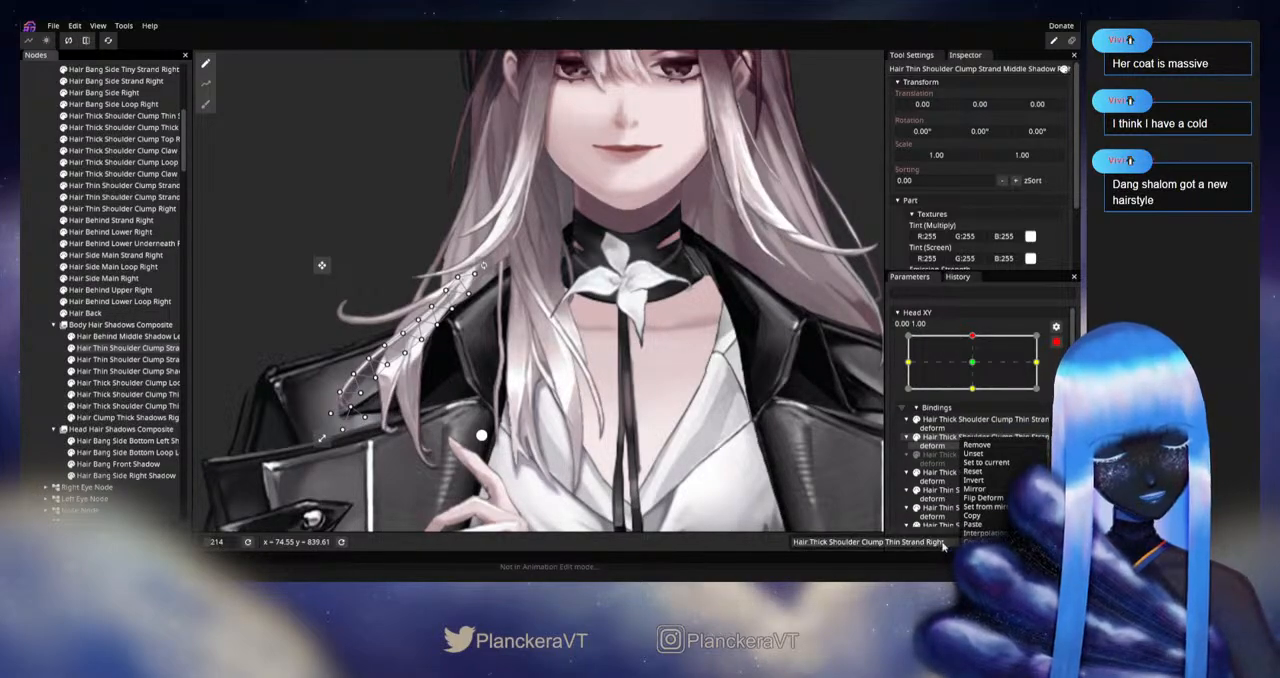
left_click(928, 546)
scroll(993, 483, "down", 1)
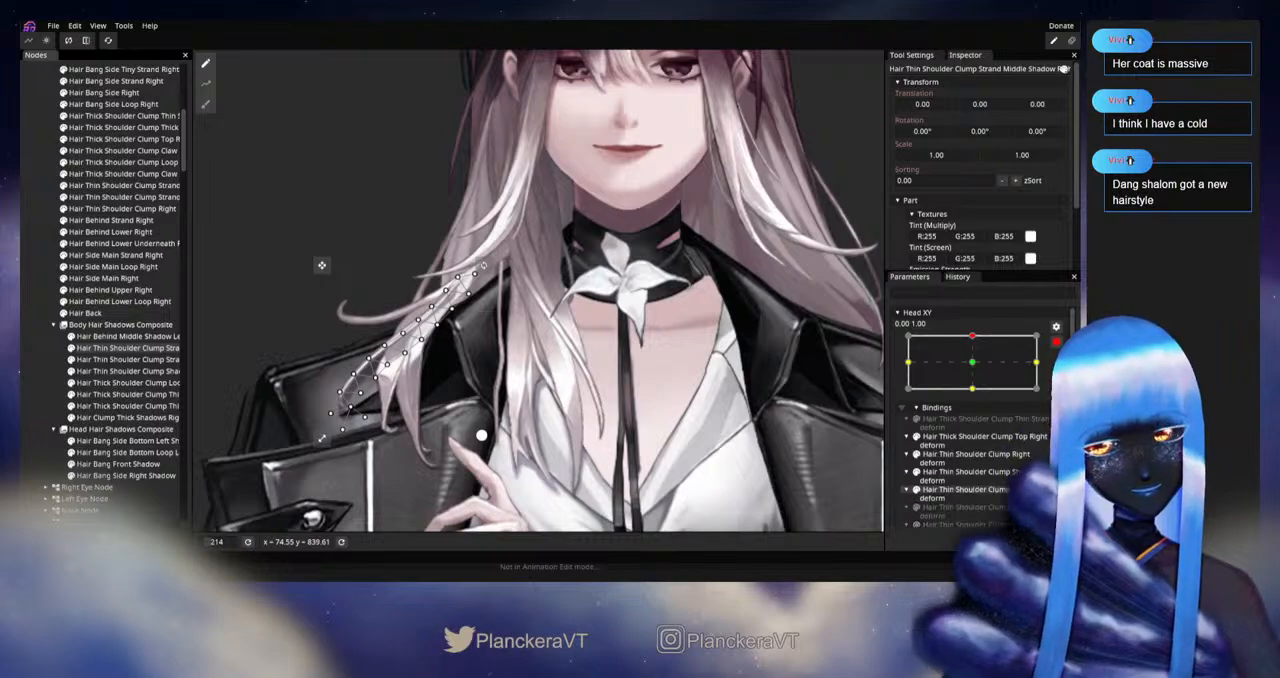
scroll(993, 483, "up", 1)
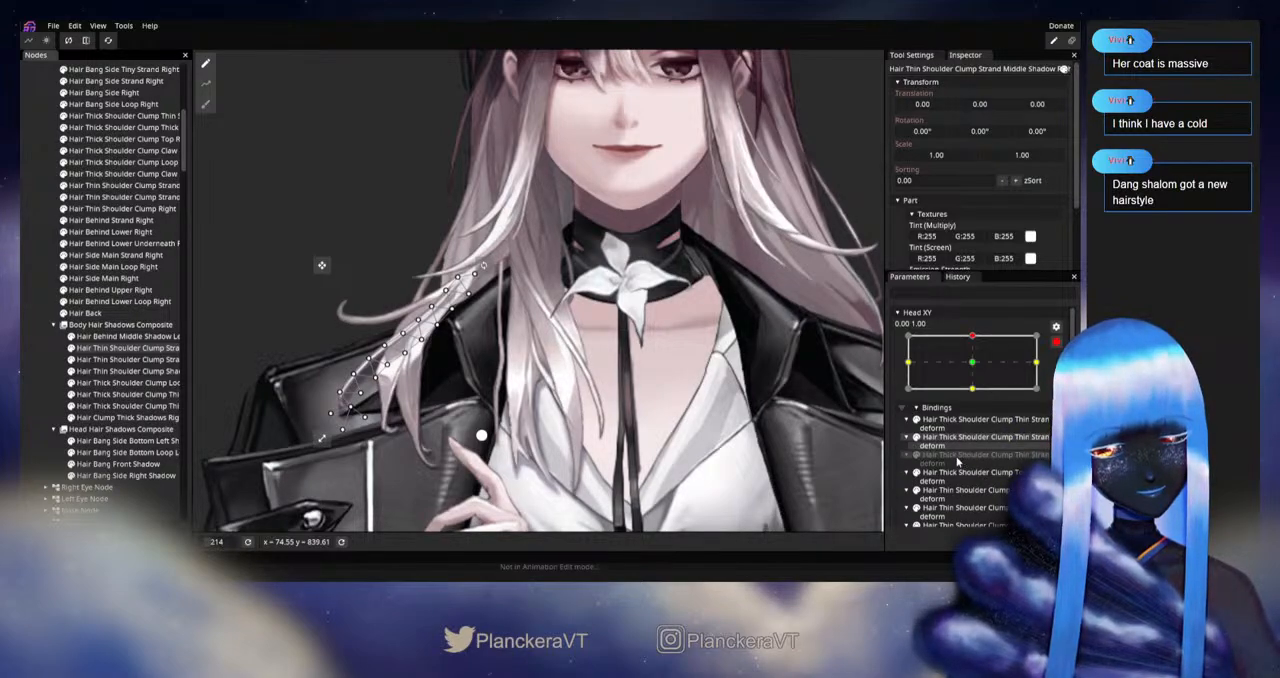
scroll(968, 485, "down", 2)
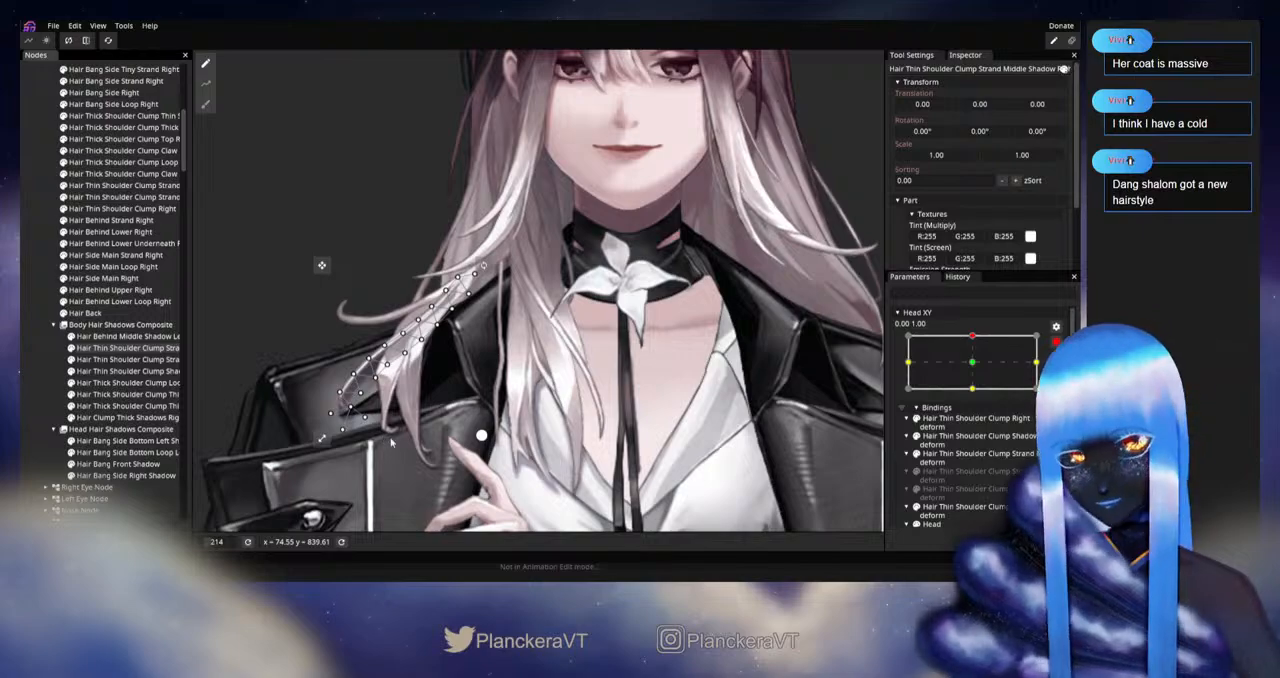
Step: Nudge the lower part of Hair Thin Shoulder Clump Strand Middle Shadow Right slightly upward with the Brush Tool at size 51.00
left_click(205, 104)
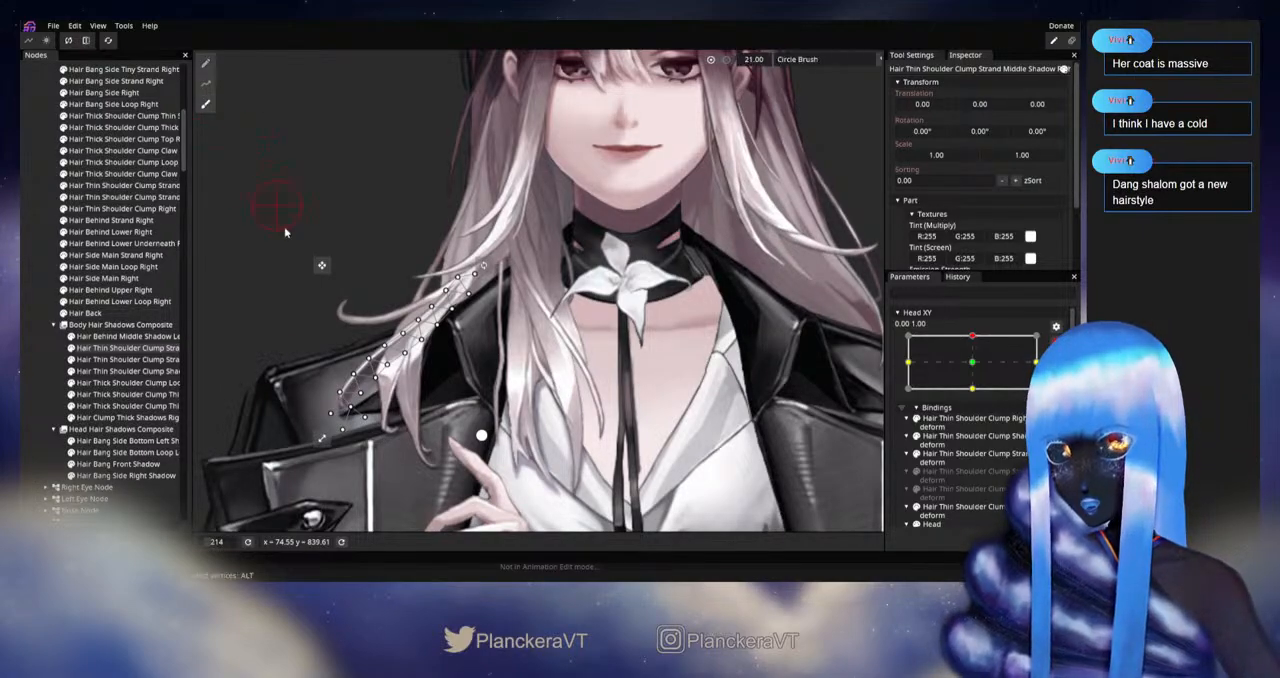
left_click_drag(742, 65, 754, 66)
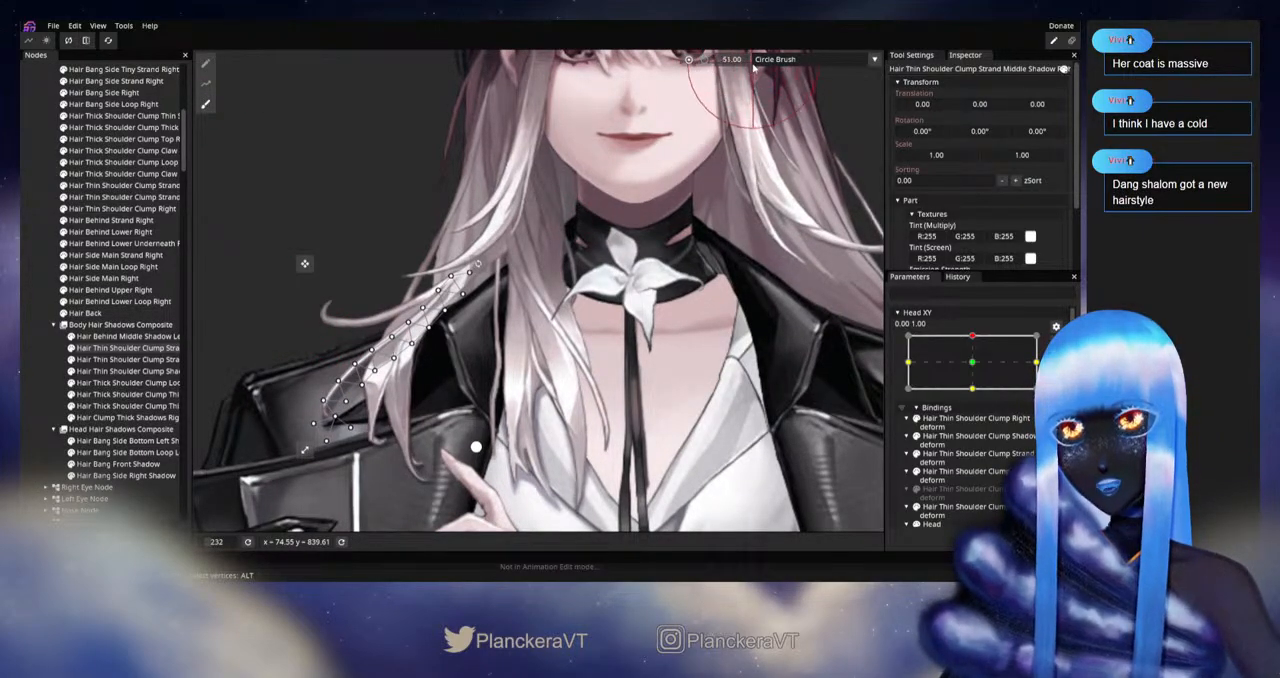
left_click_drag(544, 391, 704, 387)
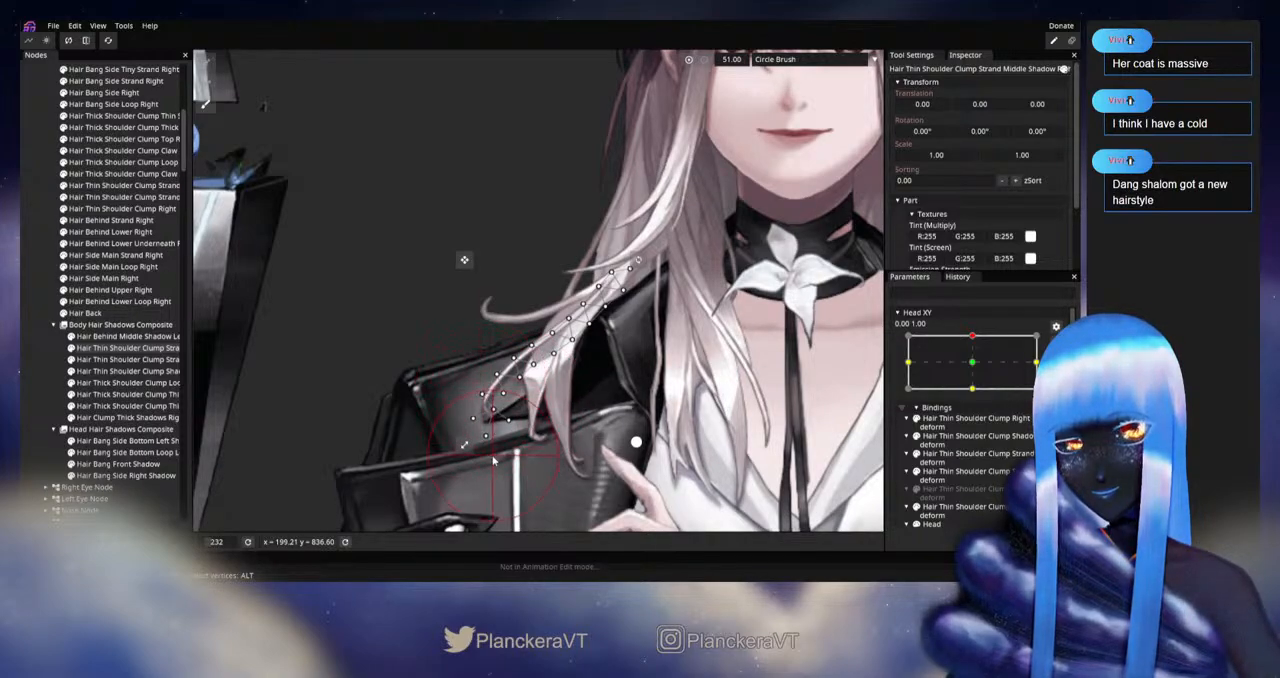
left_click_drag(492, 460, 499, 443)
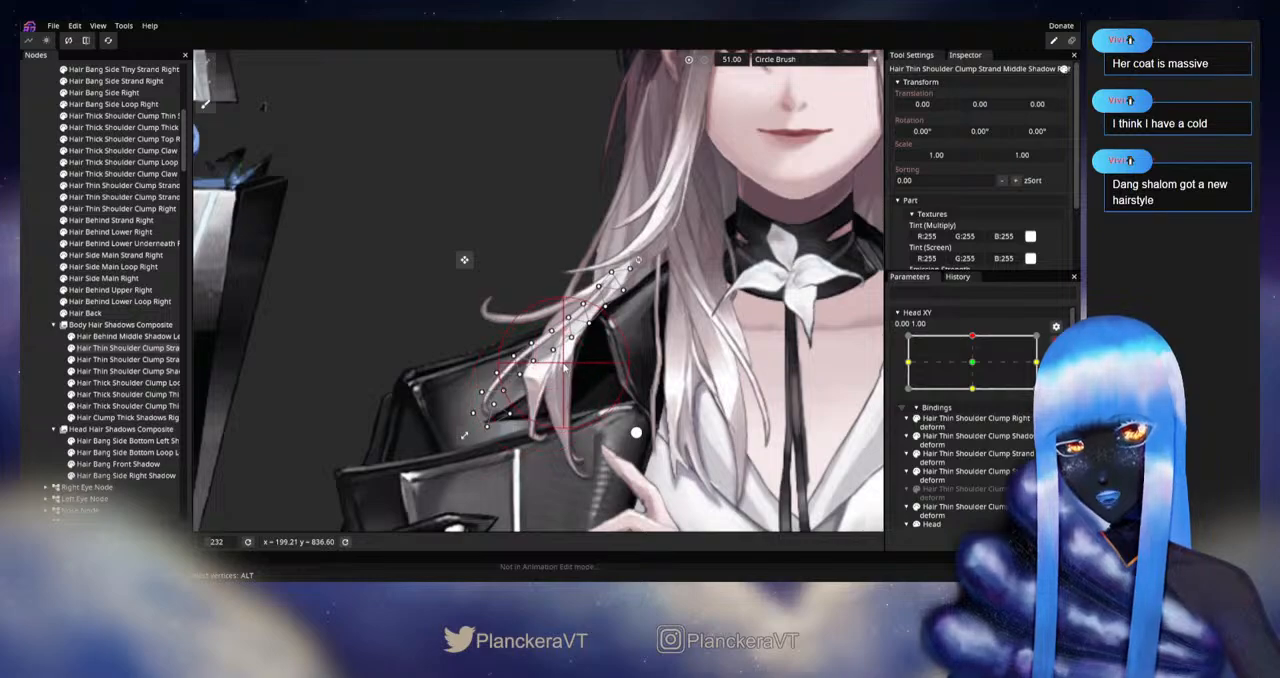
left_click_drag(592, 387, 428, 418)
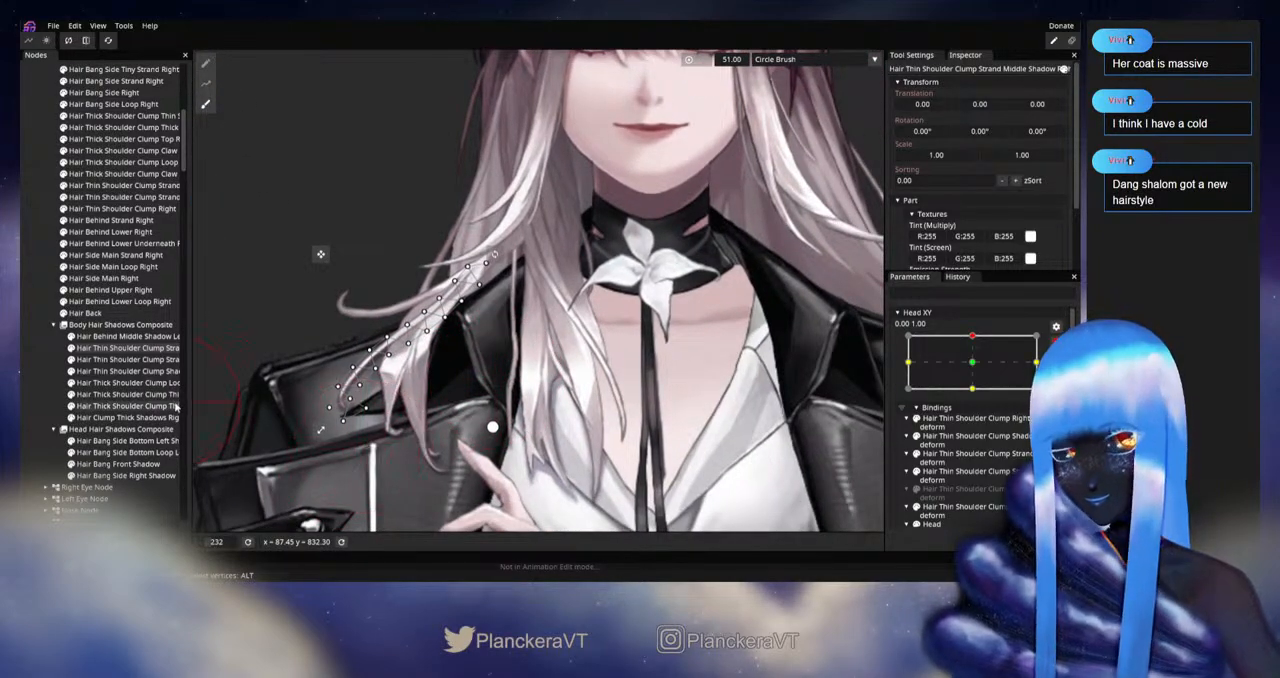
Step: Select the curled thin shoulder strand's shadow and brush its outer end upward until it lines up with the strand
left_click(133, 360)
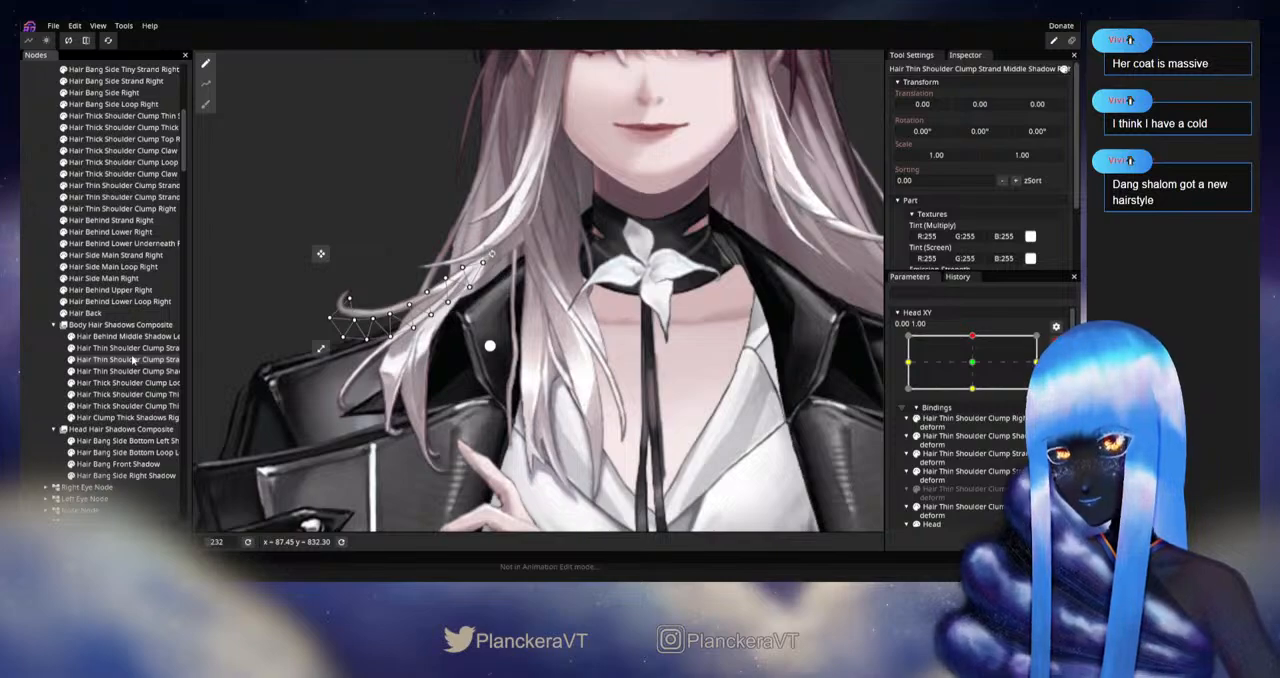
left_click_drag(321, 394, 389, 427)
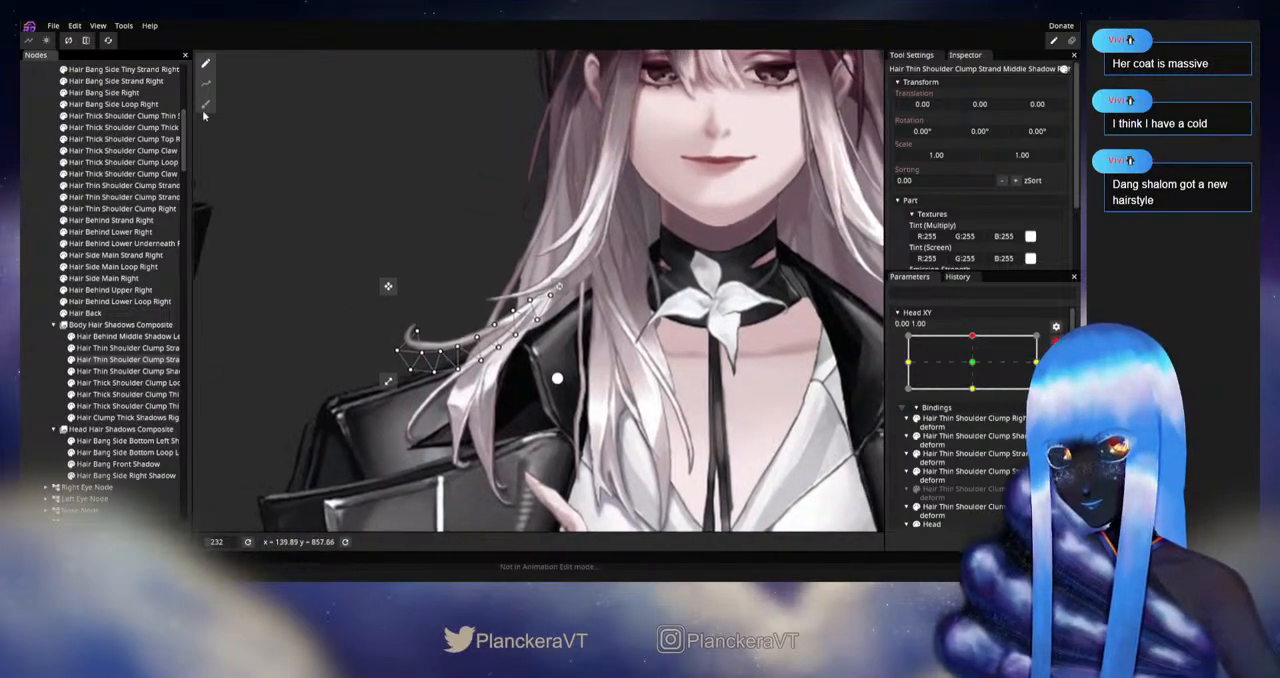
left_click(205, 108)
left_click_drag(419, 367, 501, 341)
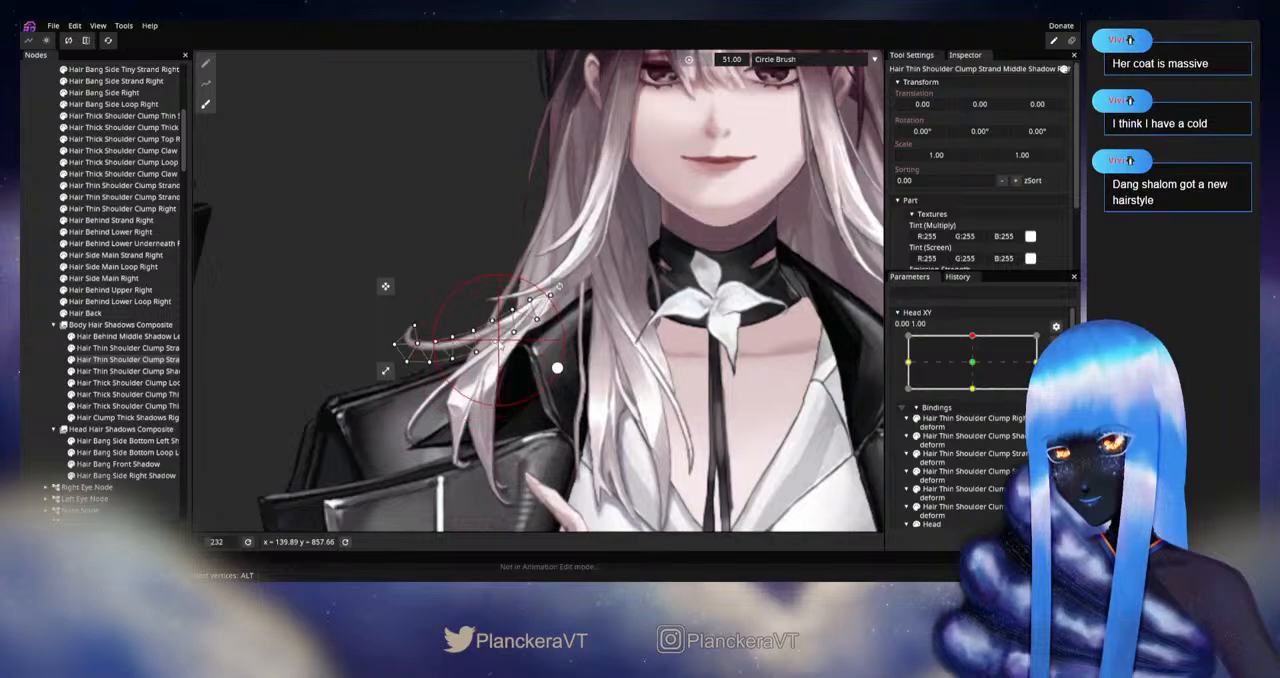
left_click_drag(436, 368, 419, 366)
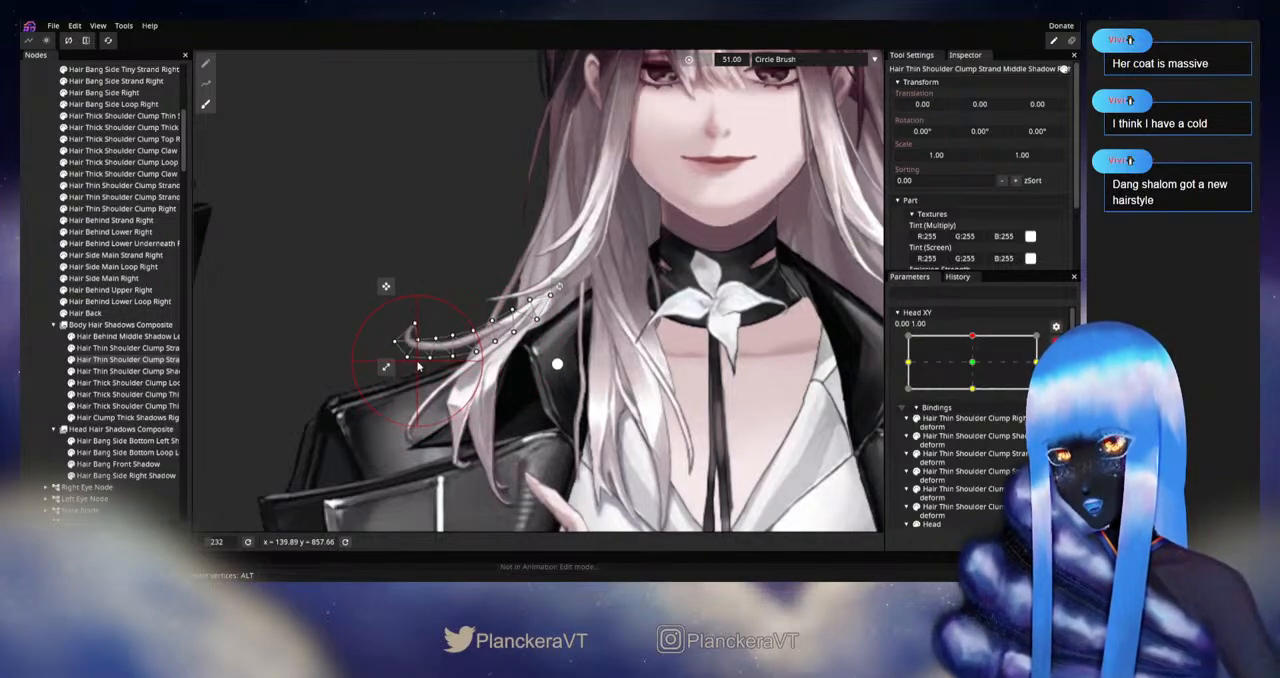
Step: Select Hair Thin Shoulder Clump Shadow Right and examine its fit against the shoulder clump with the Brush Tool active
left_click(120, 372)
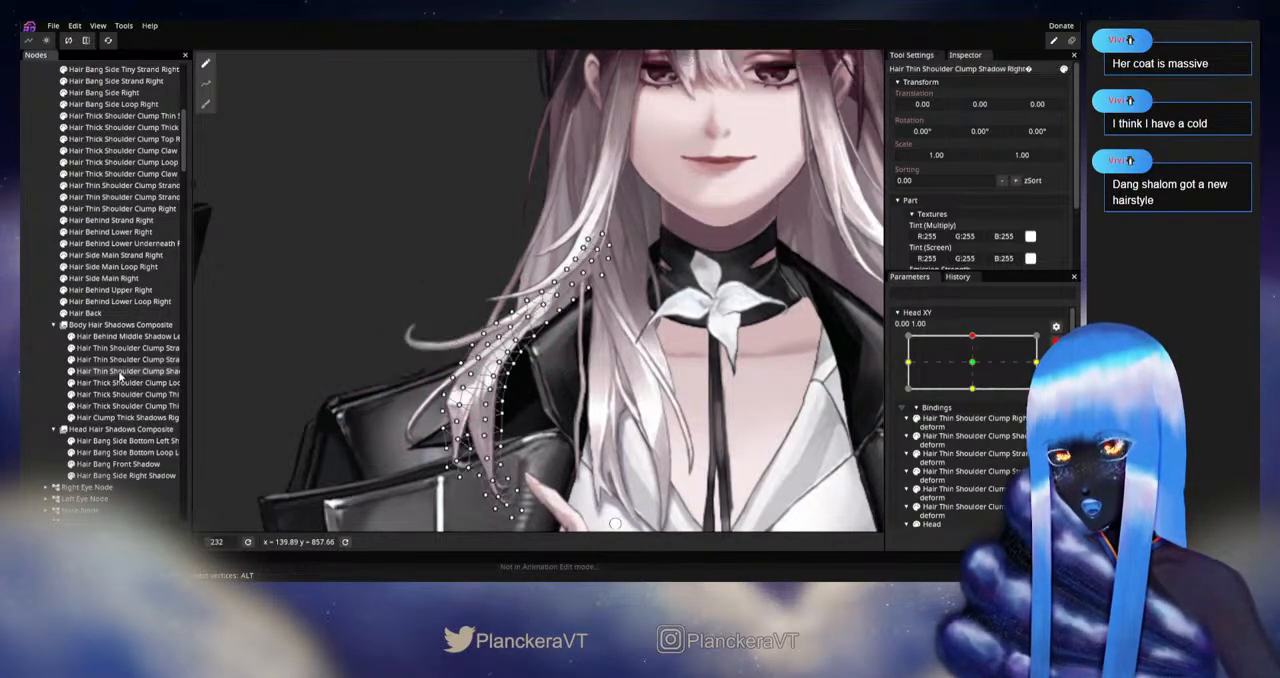
left_click_drag(458, 420, 442, 330)
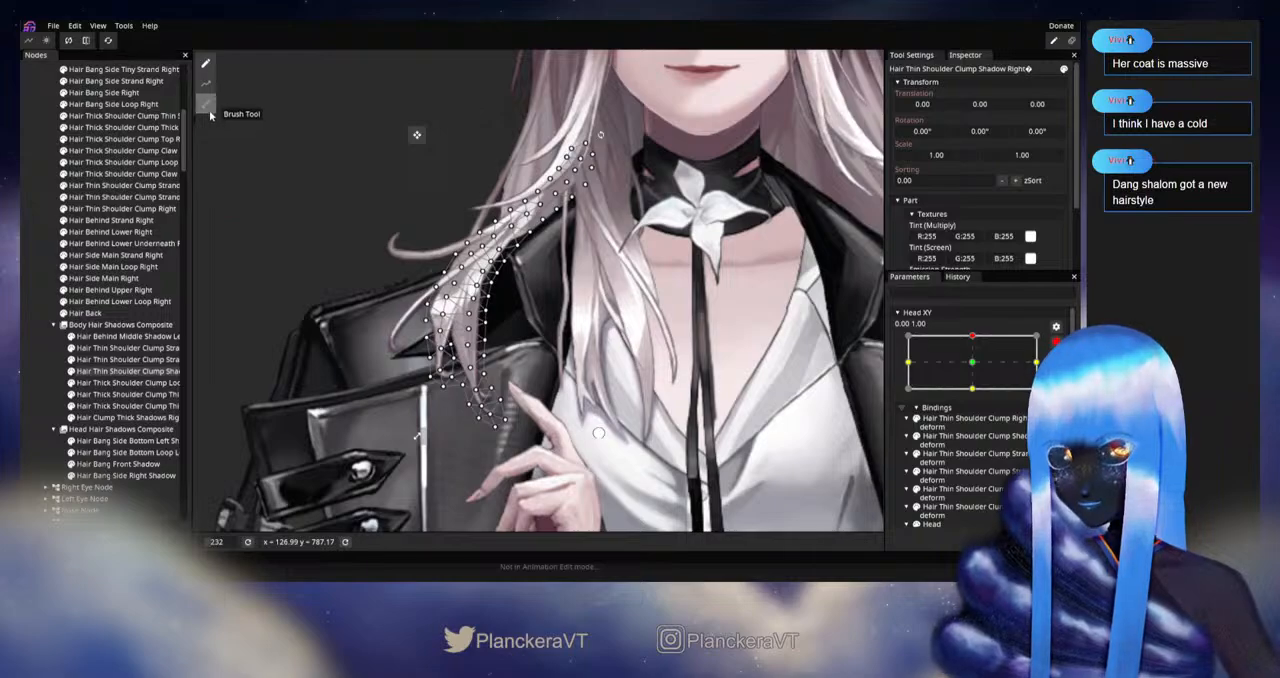
left_click(206, 104)
scroll(457, 421, "up", 1)
scroll(458, 427, "up", 1)
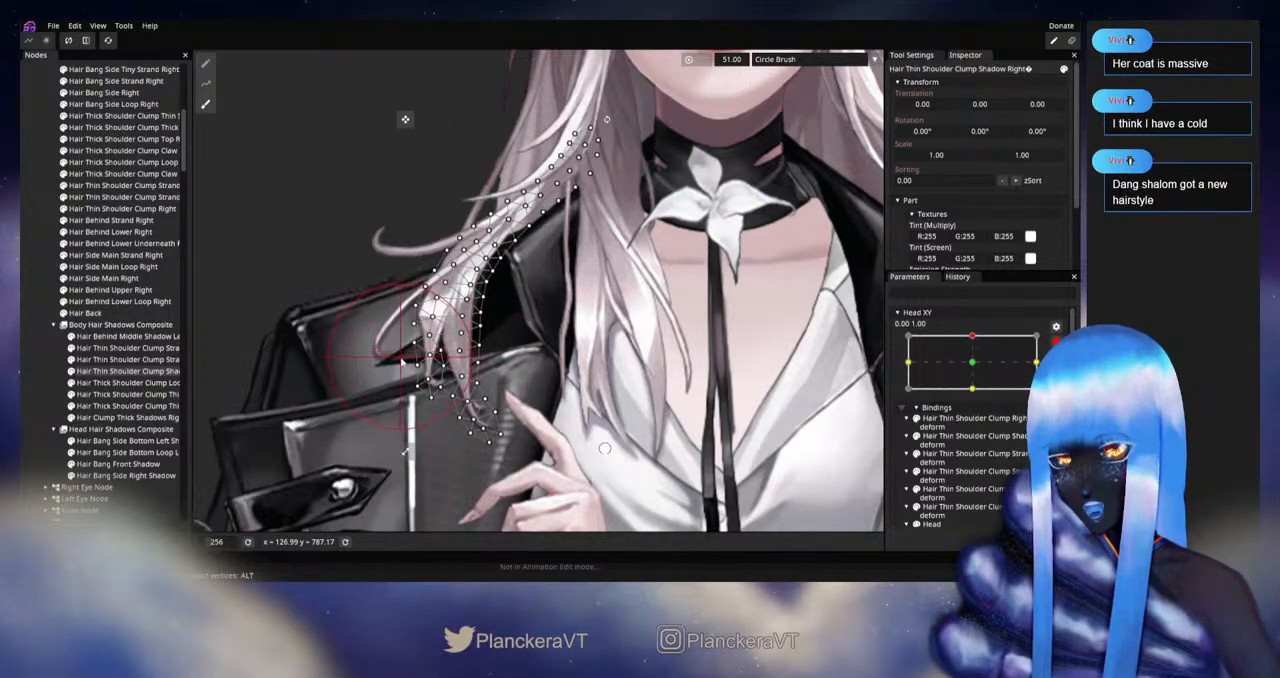
Step: Examine how the thick shoulder clump loop and thin strand shadows fit their hair, ending on the vertical strand with the Brush Tool active
left_click(139, 387)
left_click_drag(635, 381, 540, 381)
left_click(143, 396)
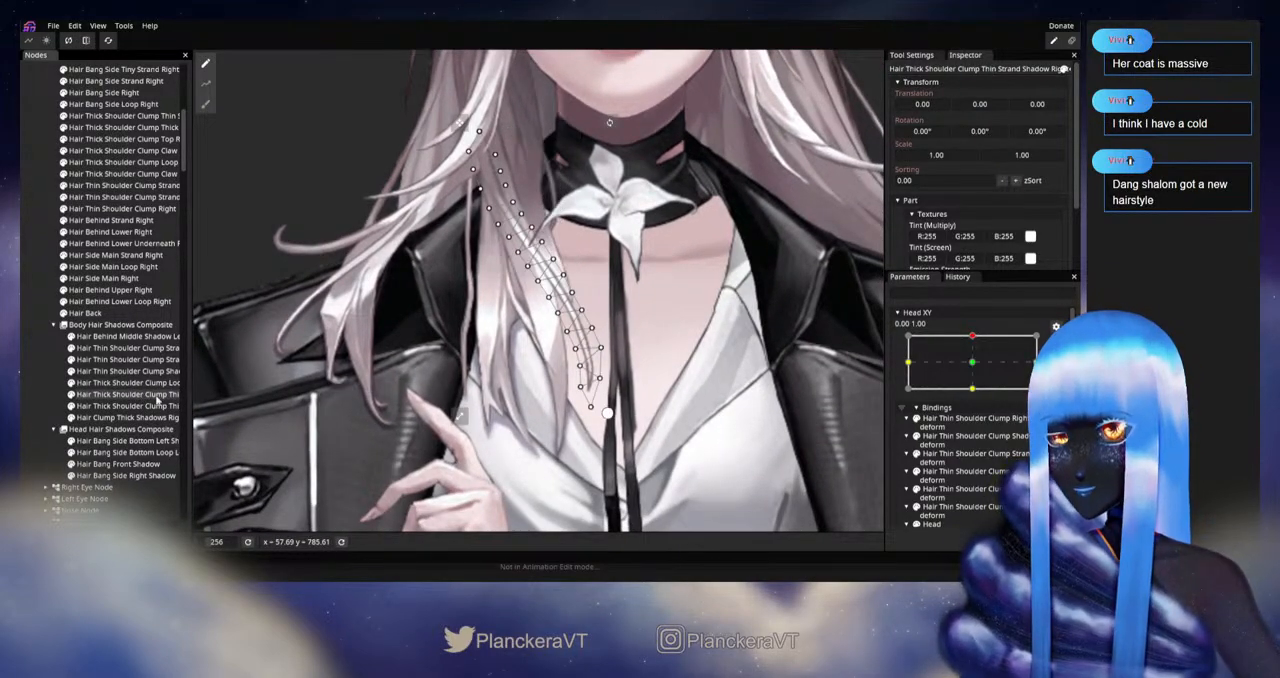
left_click(133, 408)
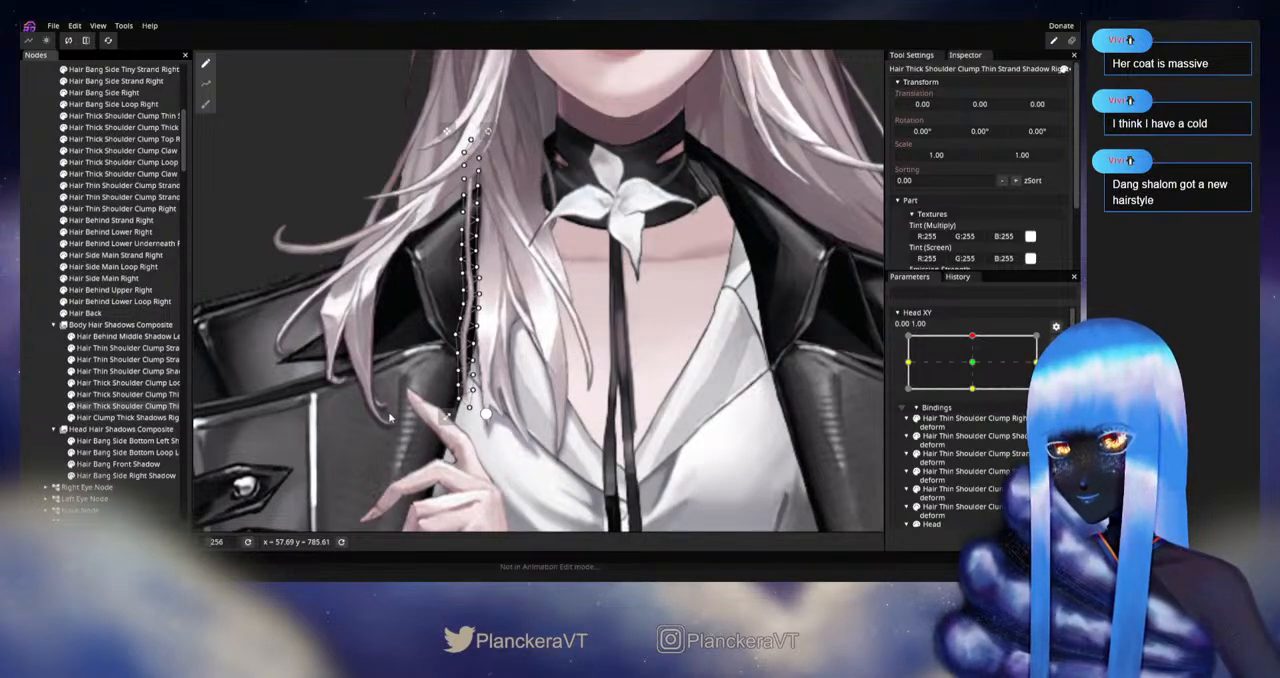
scroll(390, 418, "up", 2)
left_click(207, 108)
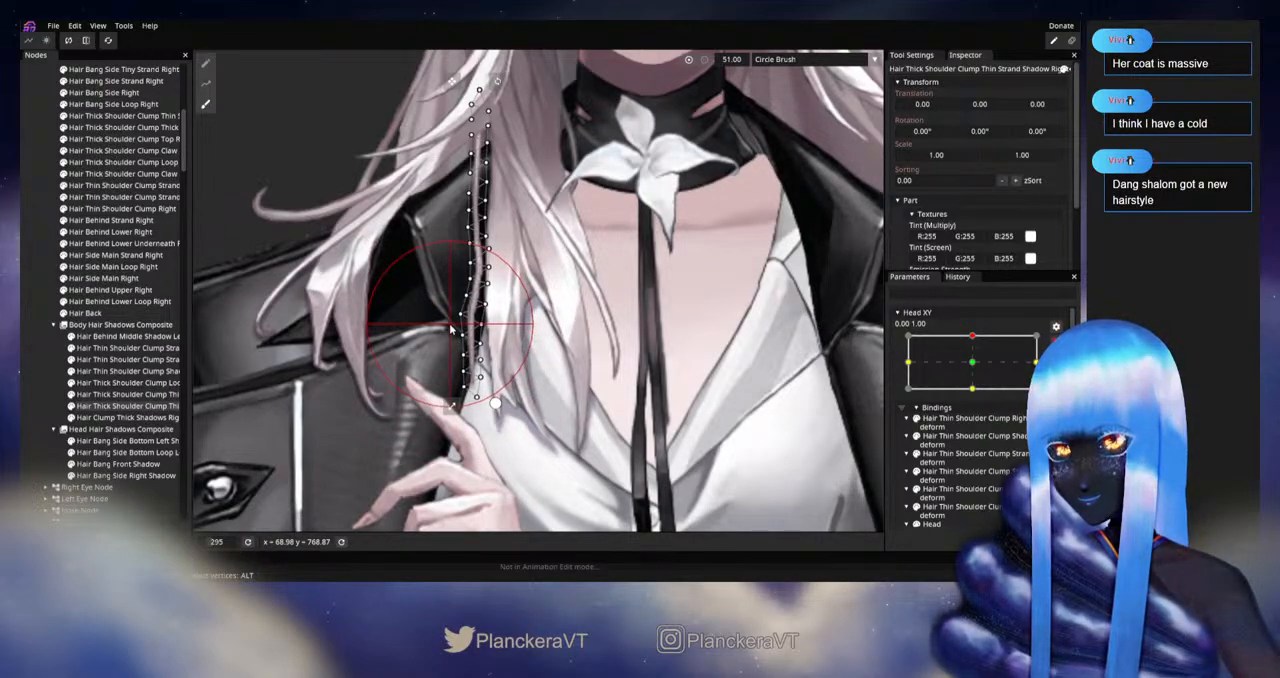
Step: Select Hair Clump Thick Shadows Right and fit its lower tips to the hair clump with the 51.00 circle brush
left_click(110, 417)
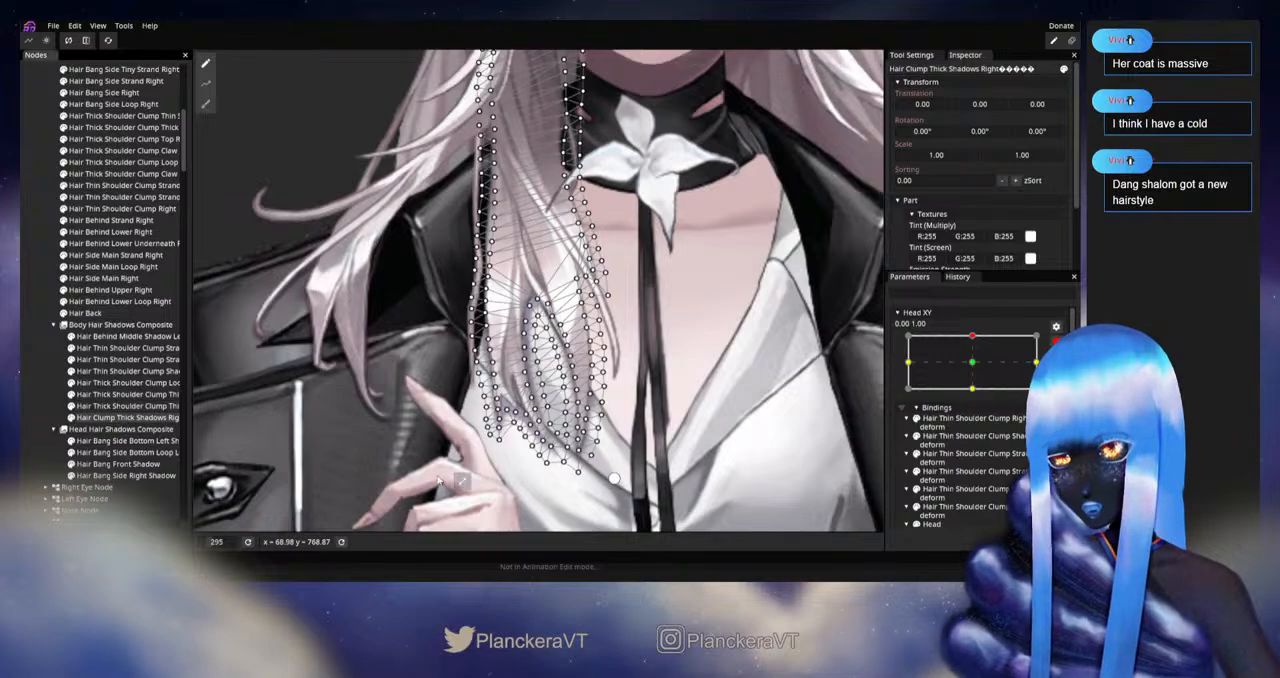
scroll(423, 399, "down", 1)
left_click(205, 104)
scroll(490, 390, "up", 2)
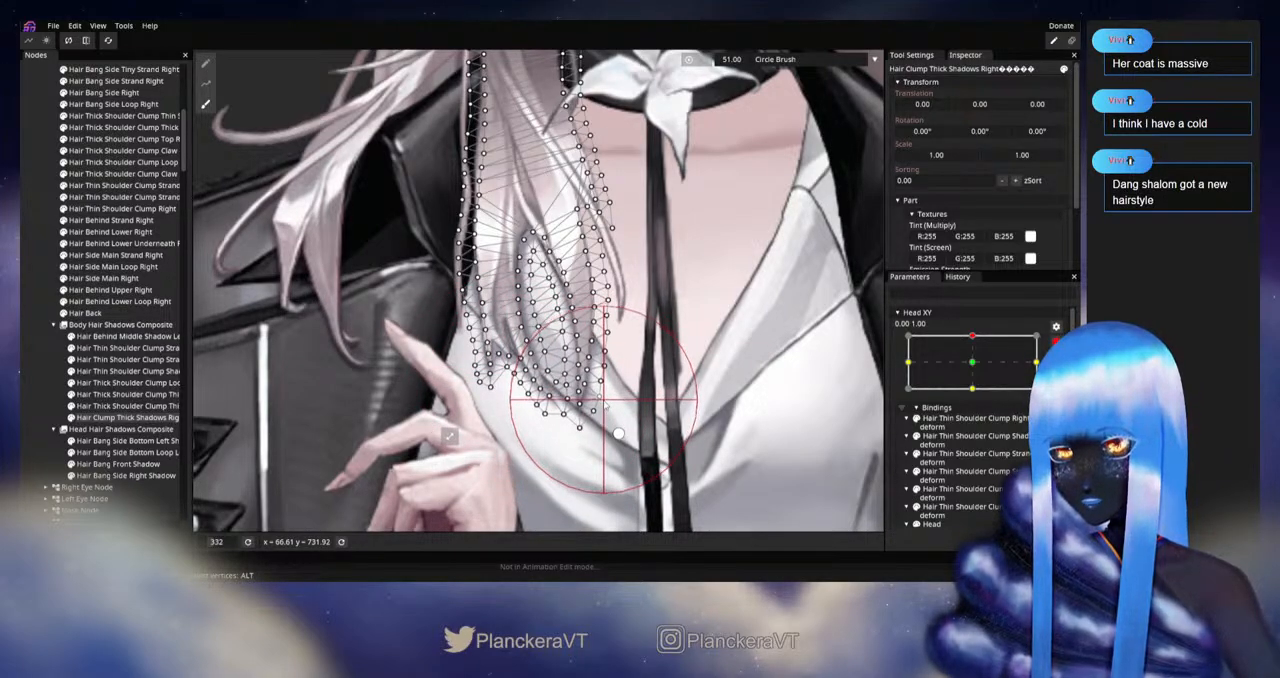
Step: Clear the selection, preview Head XY around its upward pose outside editing, and resume editing at 0.00, 1.00
left_click(36, 379)
scroll(611, 414, "down", 1)
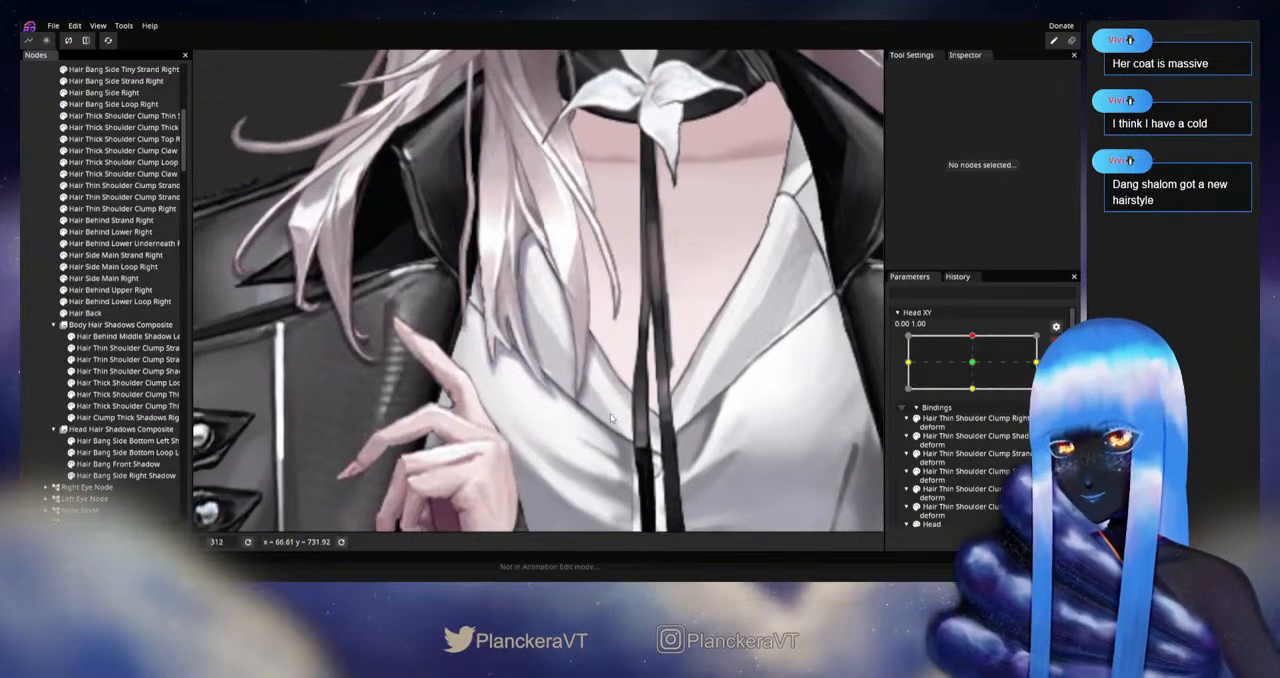
left_click(1056, 342)
mouse_move(977, 369)
left_mouse_down()
mouse_move(977, 394)
mouse_move(978, 370)
left_mouse_up()
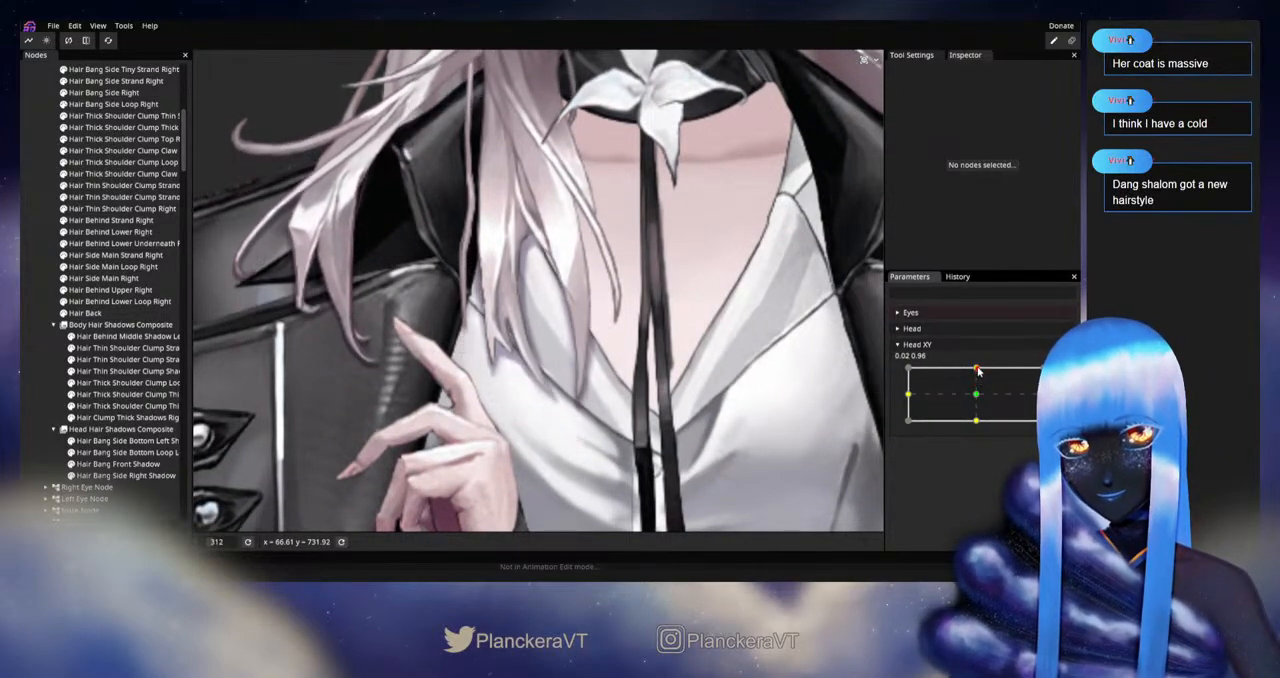
left_click(1056, 373)
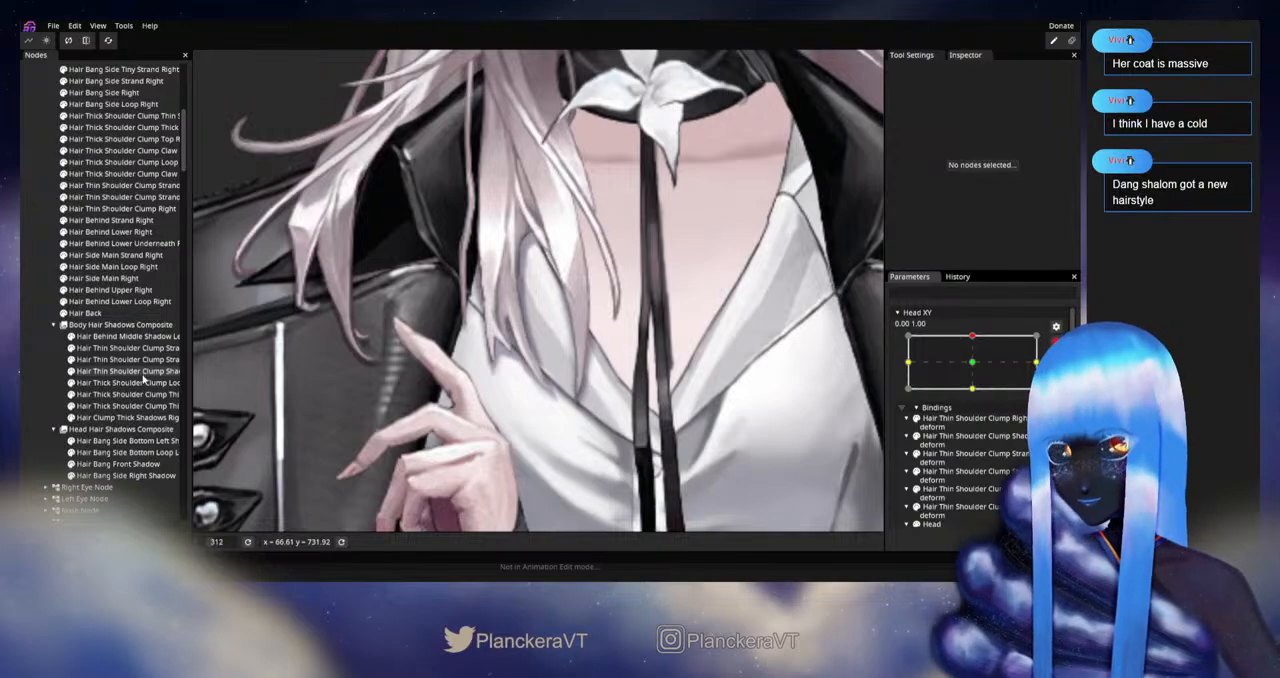
Step: Refine the lower tips of Hair Clump Thick Shadows Right with the circle brush reduced to size 19.00
left_click(137, 418)
left_click_drag(454, 403, 459, 378)
scroll(459, 378, "up", 3)
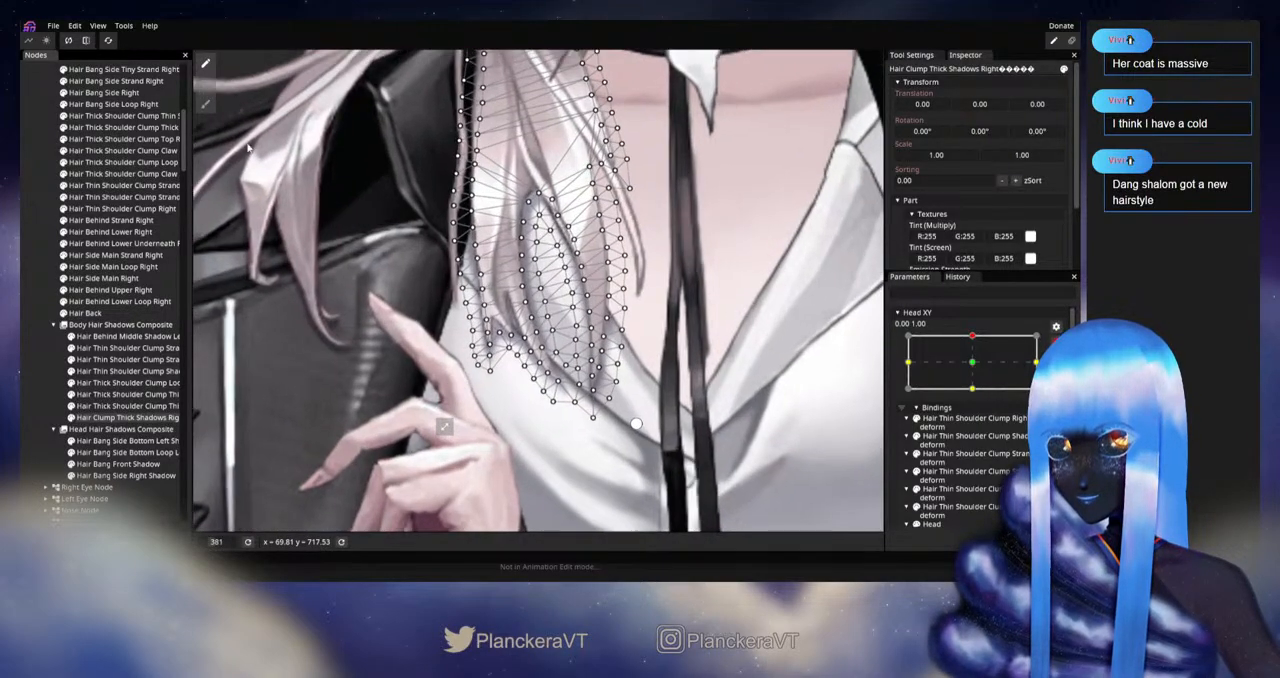
left_click(206, 104)
left_click_drag(798, 147, 758, 169)
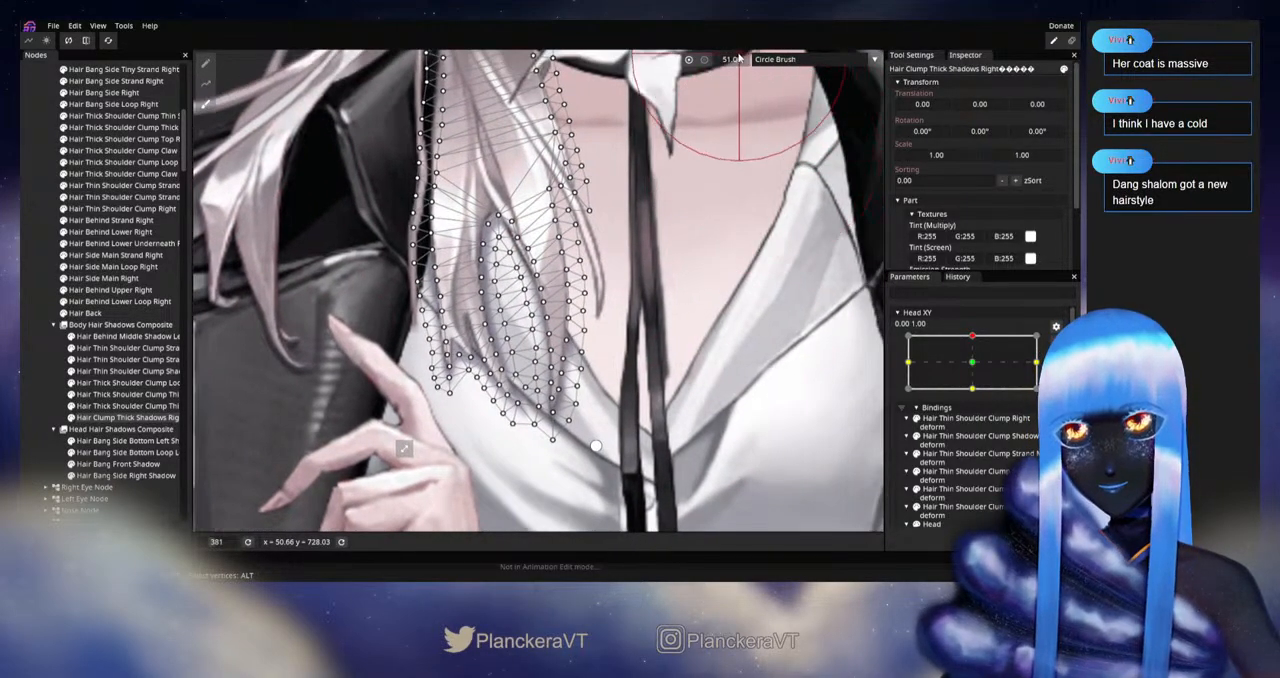
left_click_drag(737, 59, 718, 65)
scroll(786, 171, "up", 2)
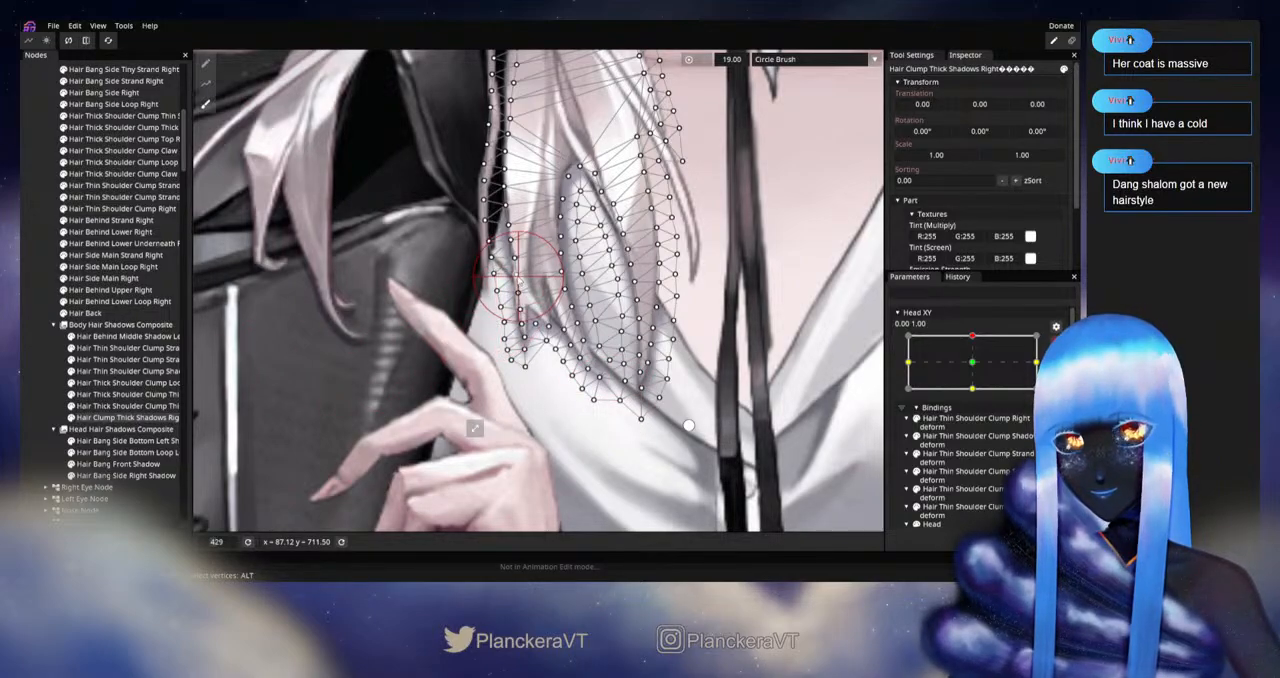
Step: Deselect the shadow mesh, check the refined clump shadows by moving Head XY near the top keypoint, and re-enable keypoint editing
left_click(62, 359)
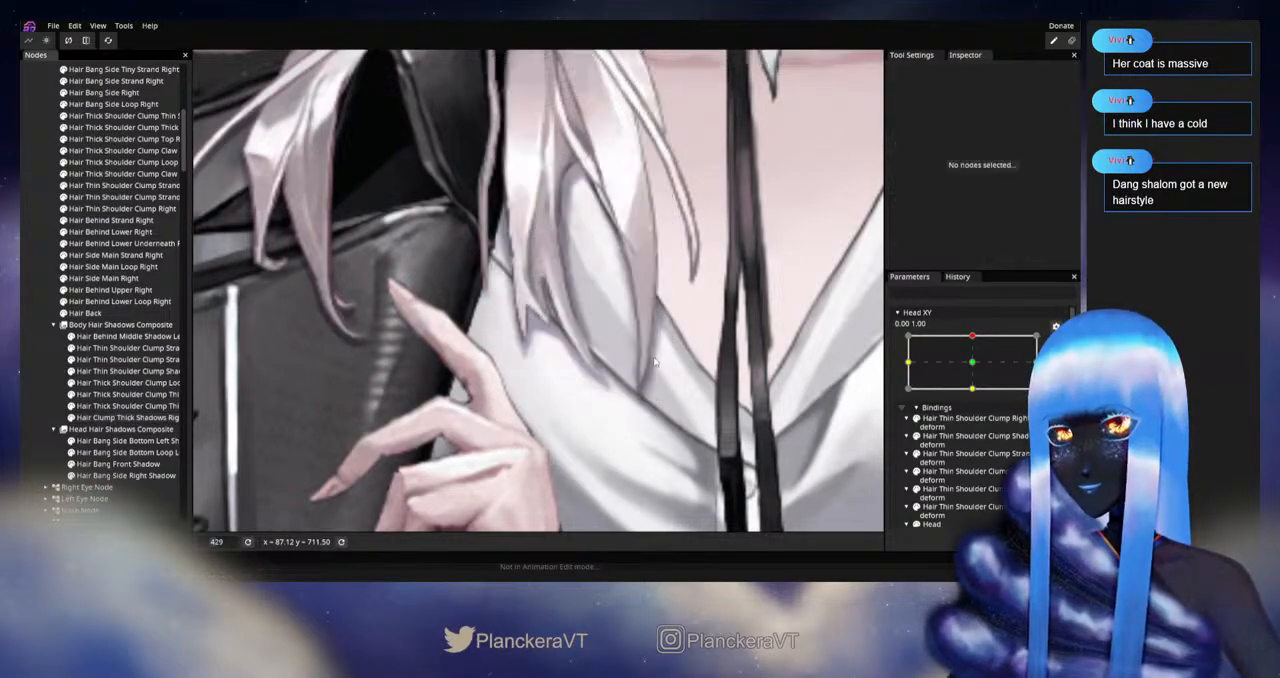
scroll(663, 371, "down", 2)
left_click(1047, 345)
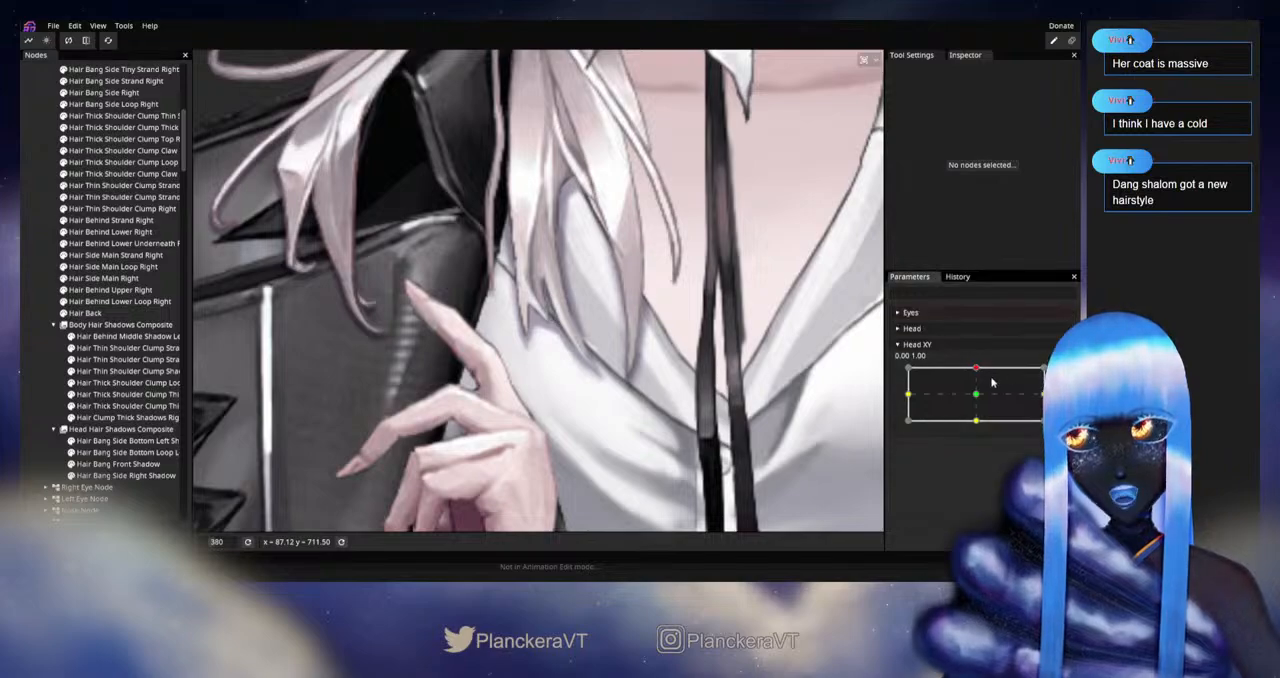
mouse_move(976, 370)
left_mouse_down()
mouse_move(976, 397)
mouse_move(979, 370)
left_mouse_up()
left_click(1062, 375)
Step: Select Hair Clump Thick Shadows Right, reduce the circle brush to size 11.00, and refine the notch between its lower tips
left_click(120, 418)
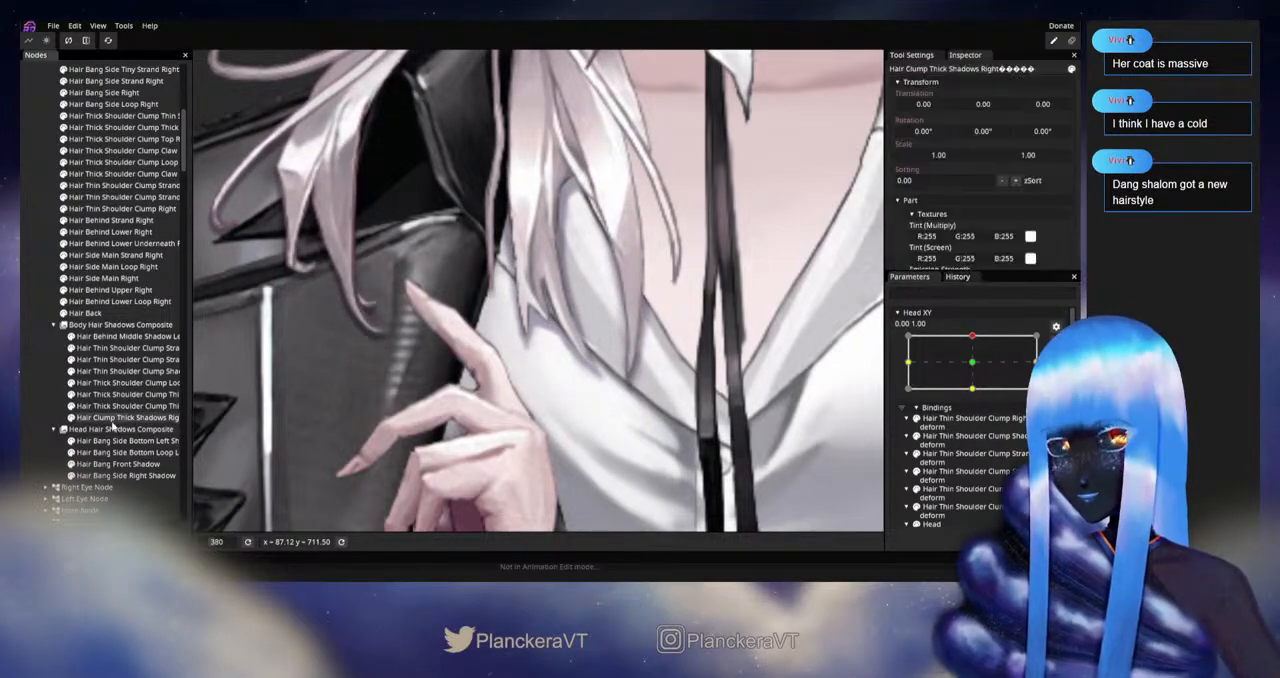
scroll(257, 195, "up", 1)
left_click(207, 112)
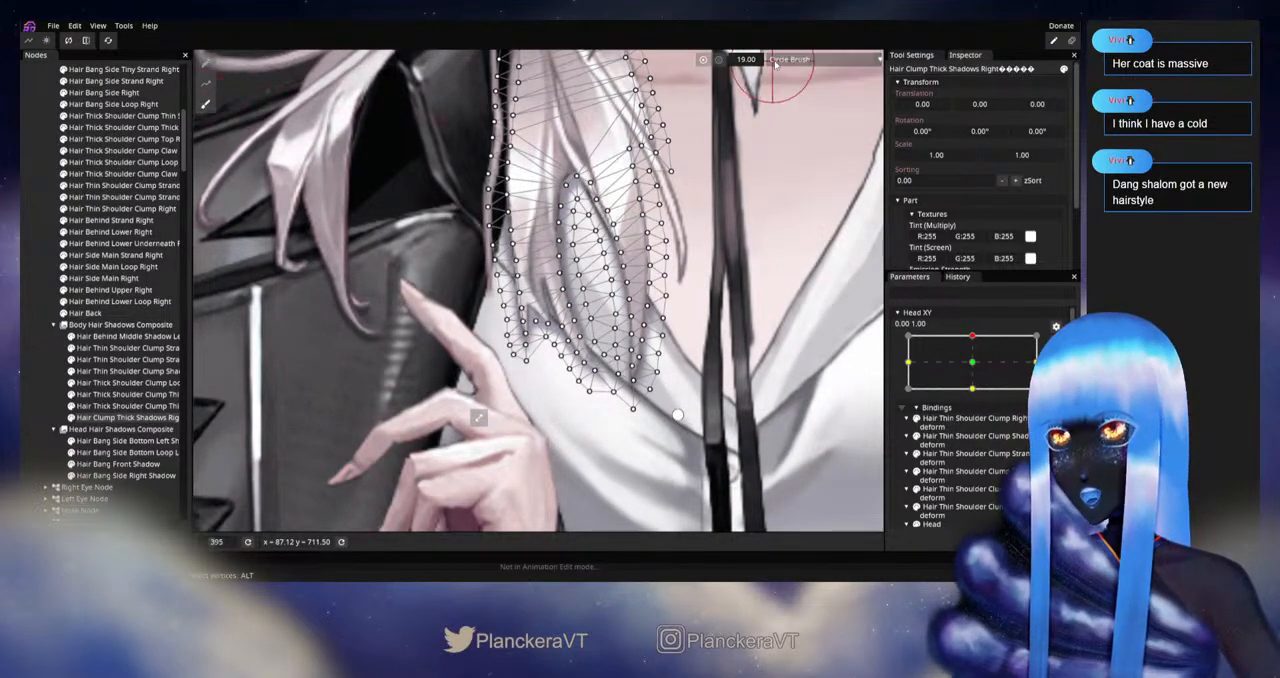
scroll(582, 340, "up", 2)
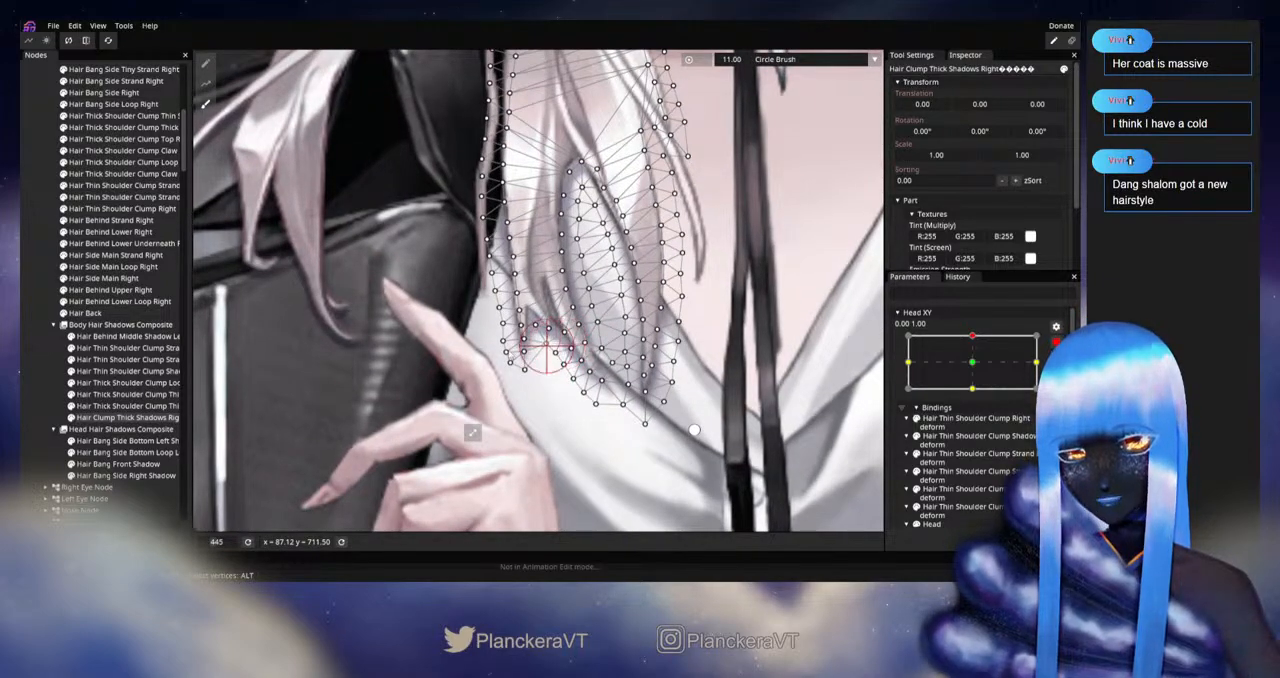
left_click(39, 370)
scroll(670, 391, "down", 2)
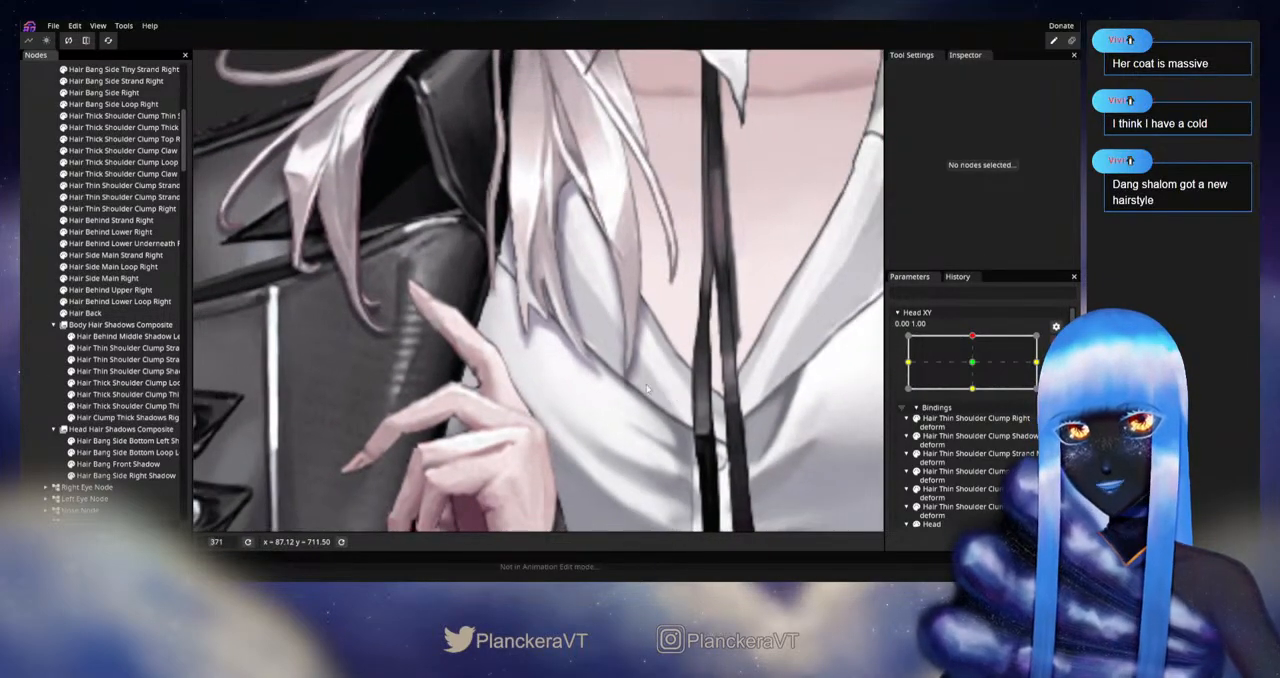
Step: Reselect Hair Clump Thick Shadows Right and nudge the edge beside its lower notch with the 11.00 circle brush
scroll(646, 387, "up", 1)
left_click(105, 417)
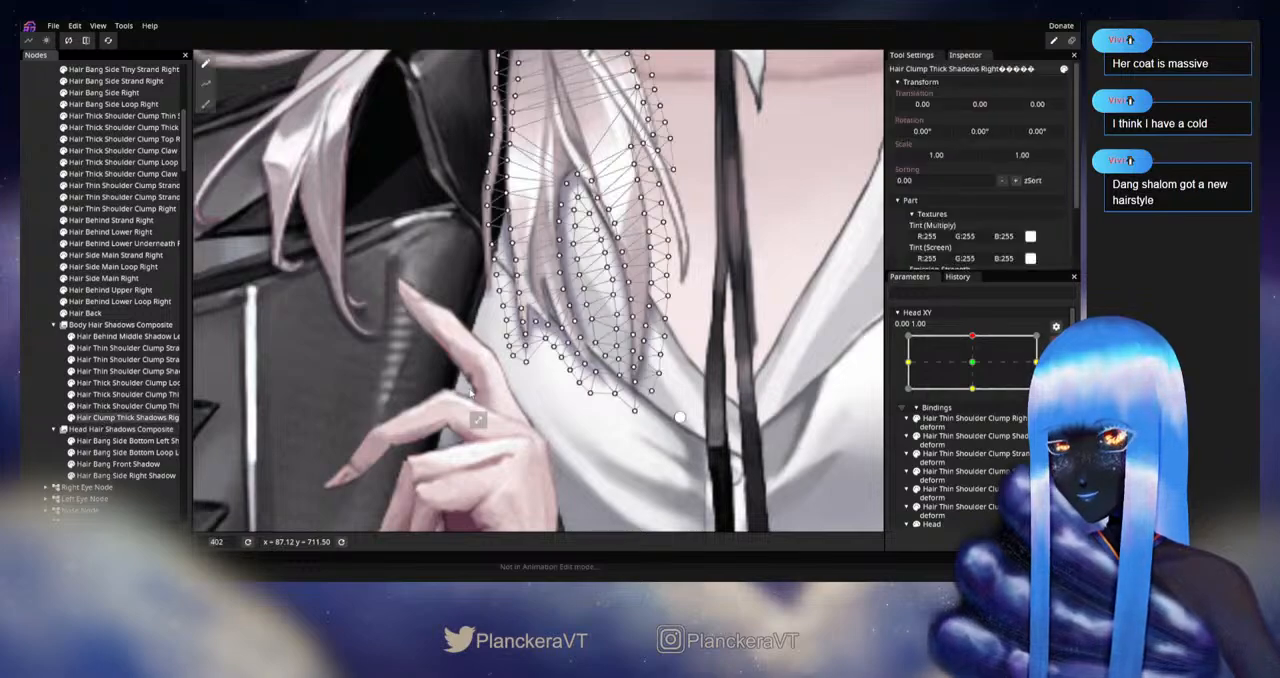
scroll(535, 390, "up", 2)
scroll(560, 340, "up", 2)
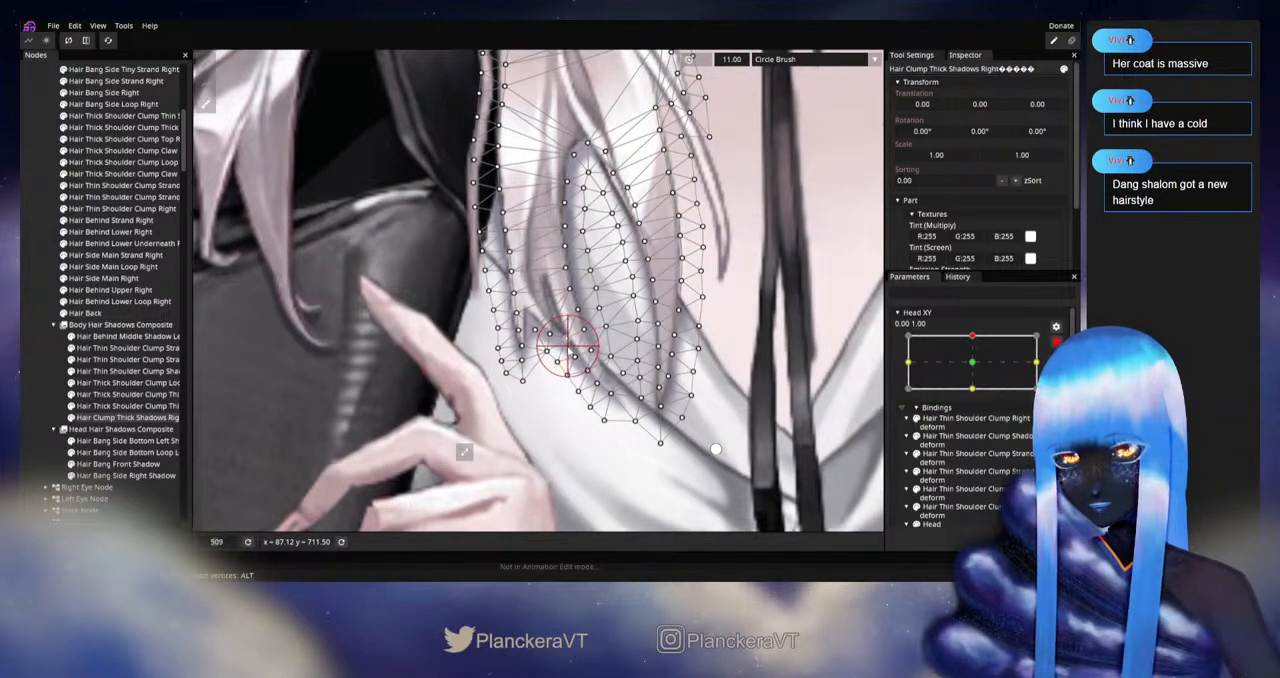
left_click(40, 350)
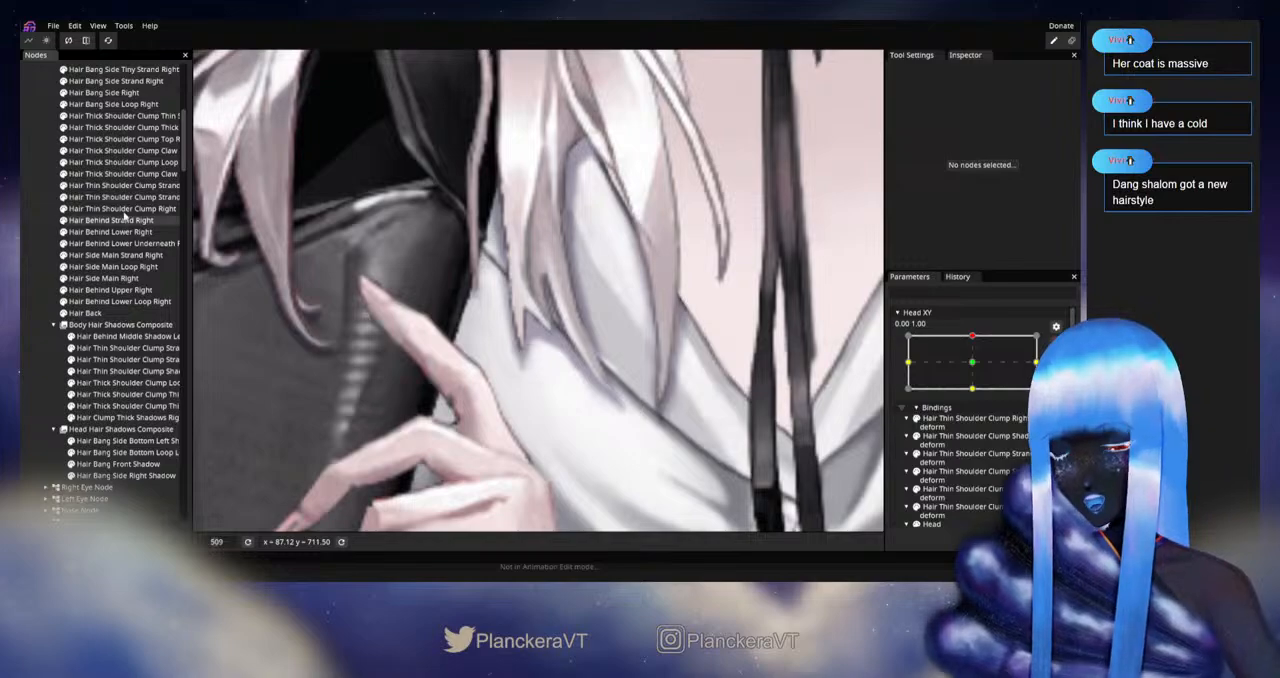
Step: Adjust individual vertices at the smaller left tip of Hair Clump Thick Shadows Right, and clear the selection
left_click(110, 417)
scroll(566, 415, "up", 1)
scroll(567, 414, "up", 2)
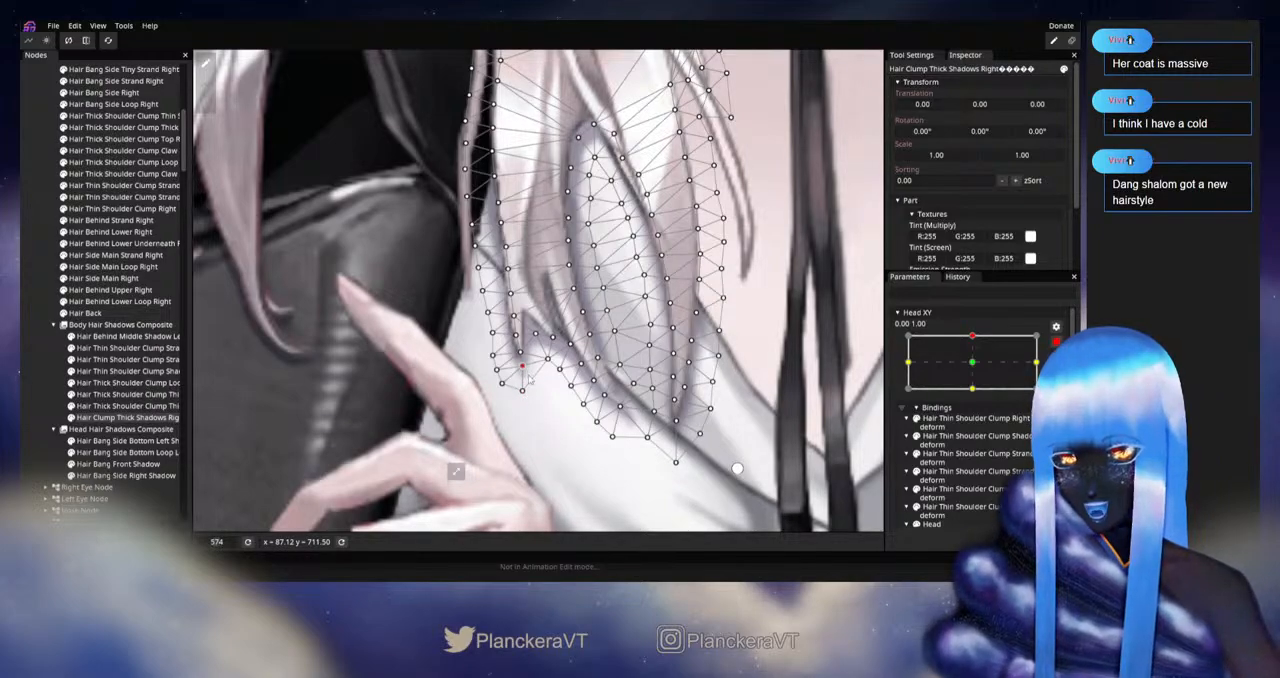
left_click(35, 376)
scroll(650, 420, "down", 3)
left_click_drag(847, 345, 835, 373)
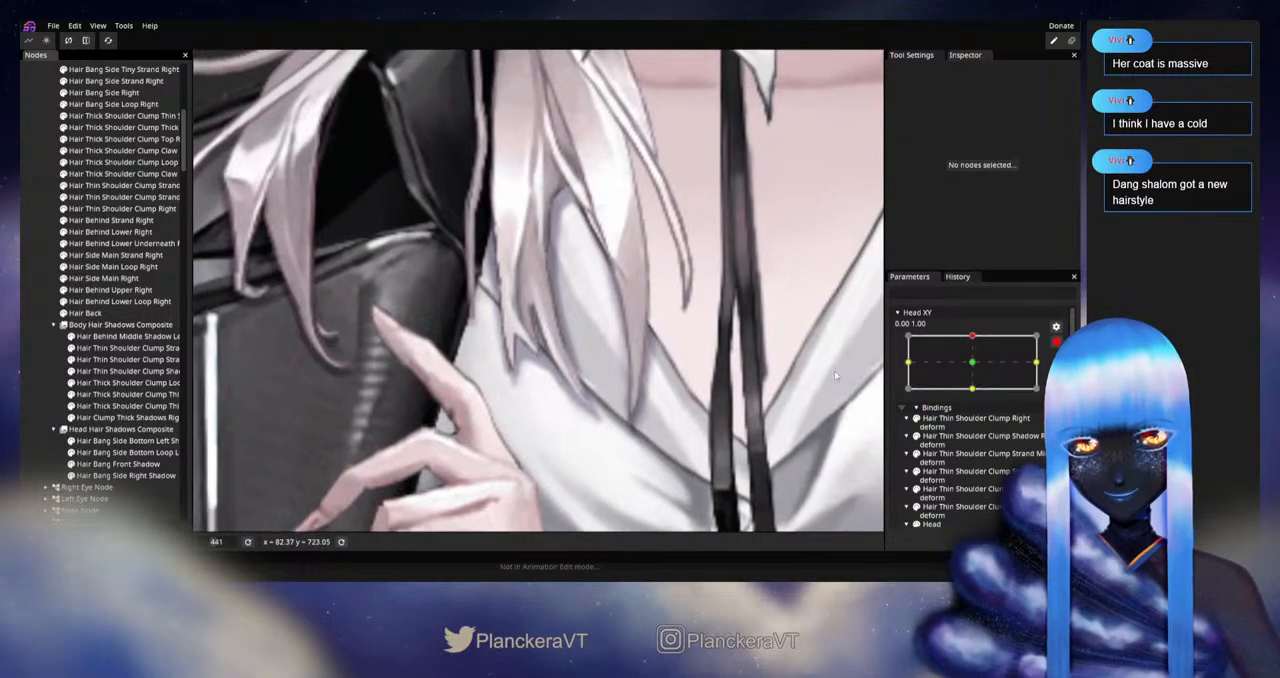
Step: Leave keypoint editing, preview Head XY around its upward pose, and resume editing at 0.00, 1.00
left_click(1056, 342)
scroll(694, 428, "down", 1)
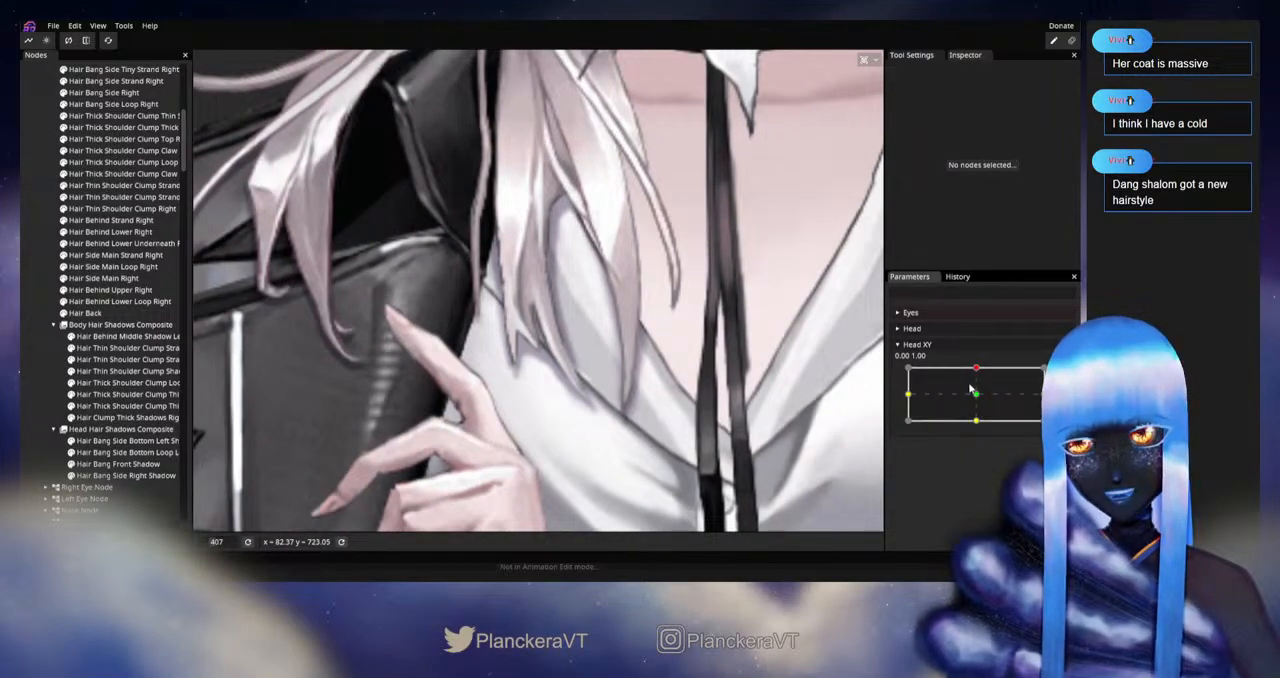
mouse_move(970, 388)
left_mouse_down()
mouse_move(980, 396)
mouse_move(978, 370)
left_mouse_up()
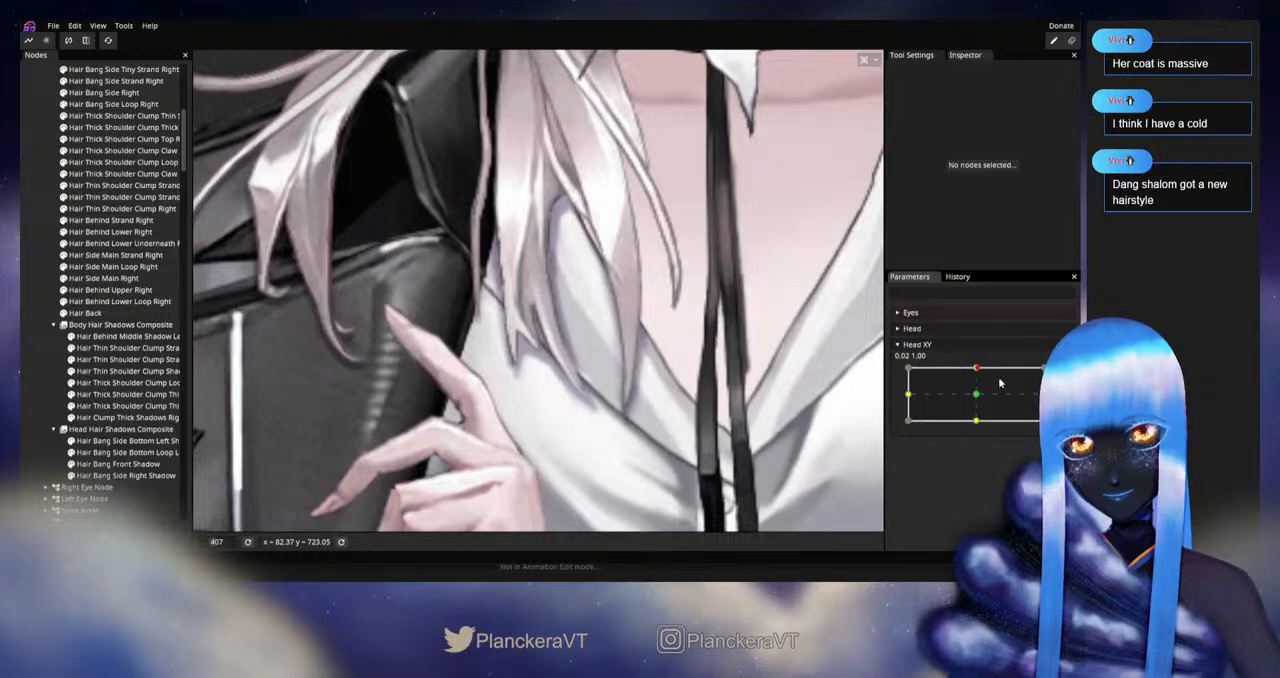
left_click(1063, 373)
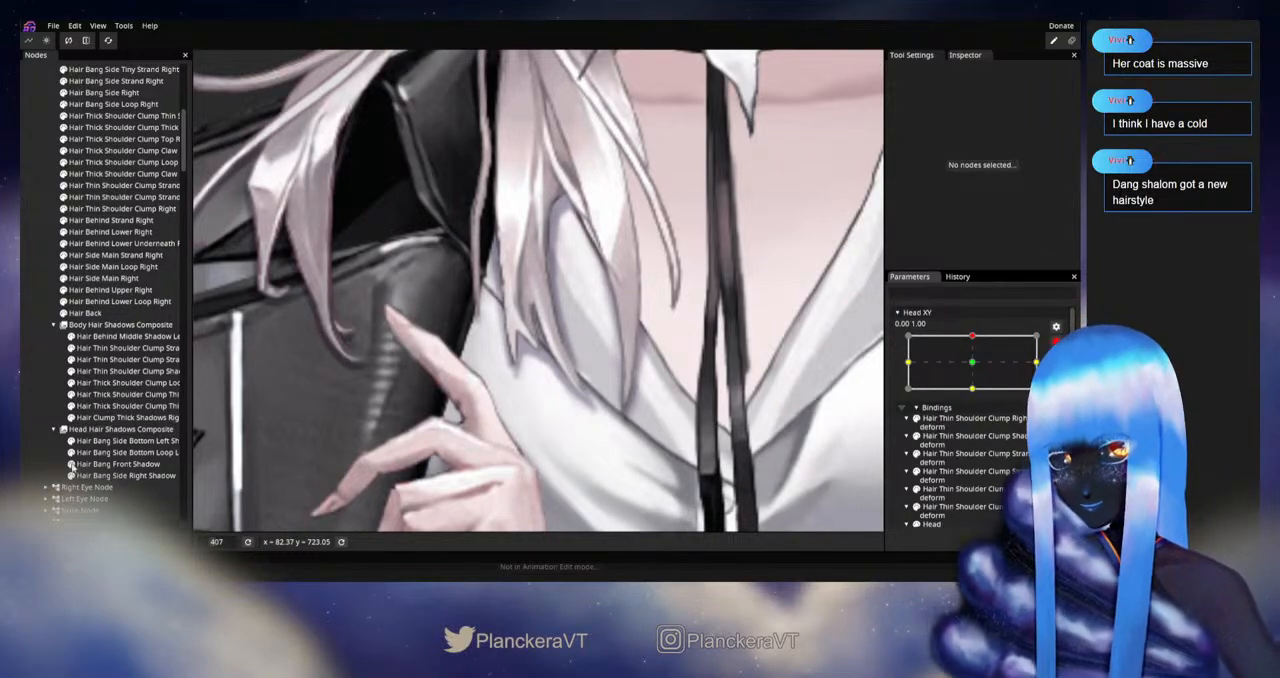
Step: Fine-tune single vertices around the larger lower tip of Hair Clump Thick Shadows Right, and deselect the mesh
left_click(112, 417)
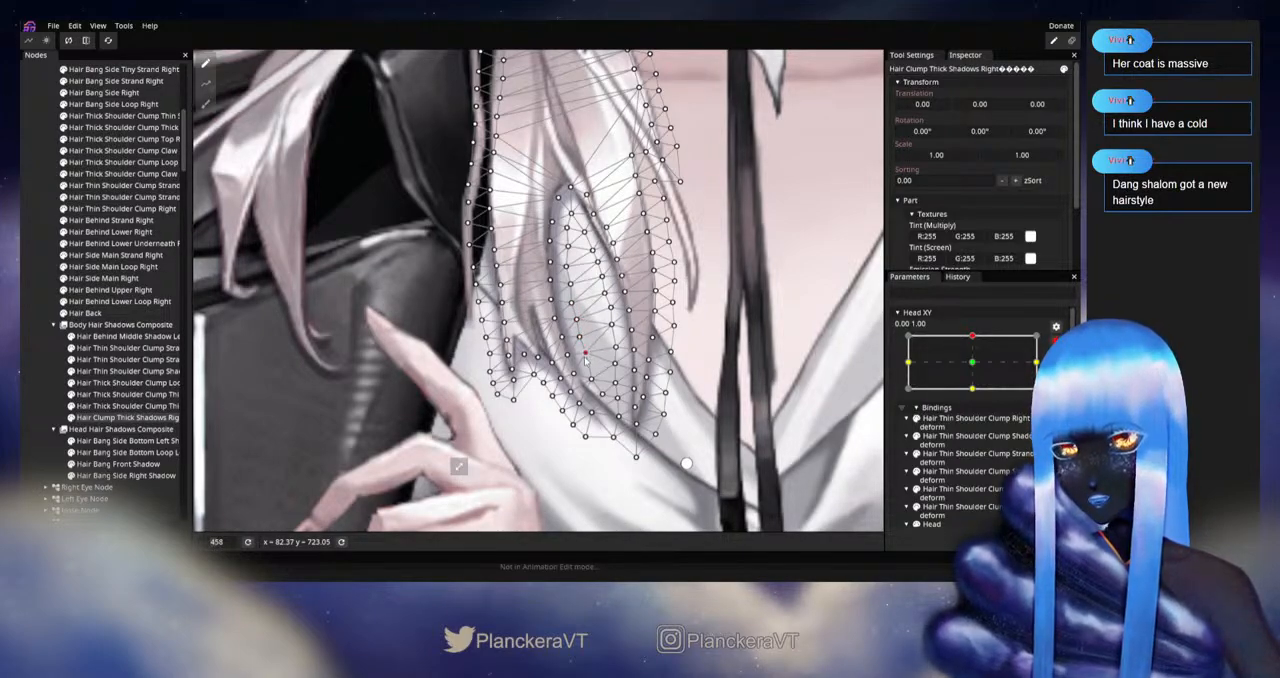
left_click(592, 380)
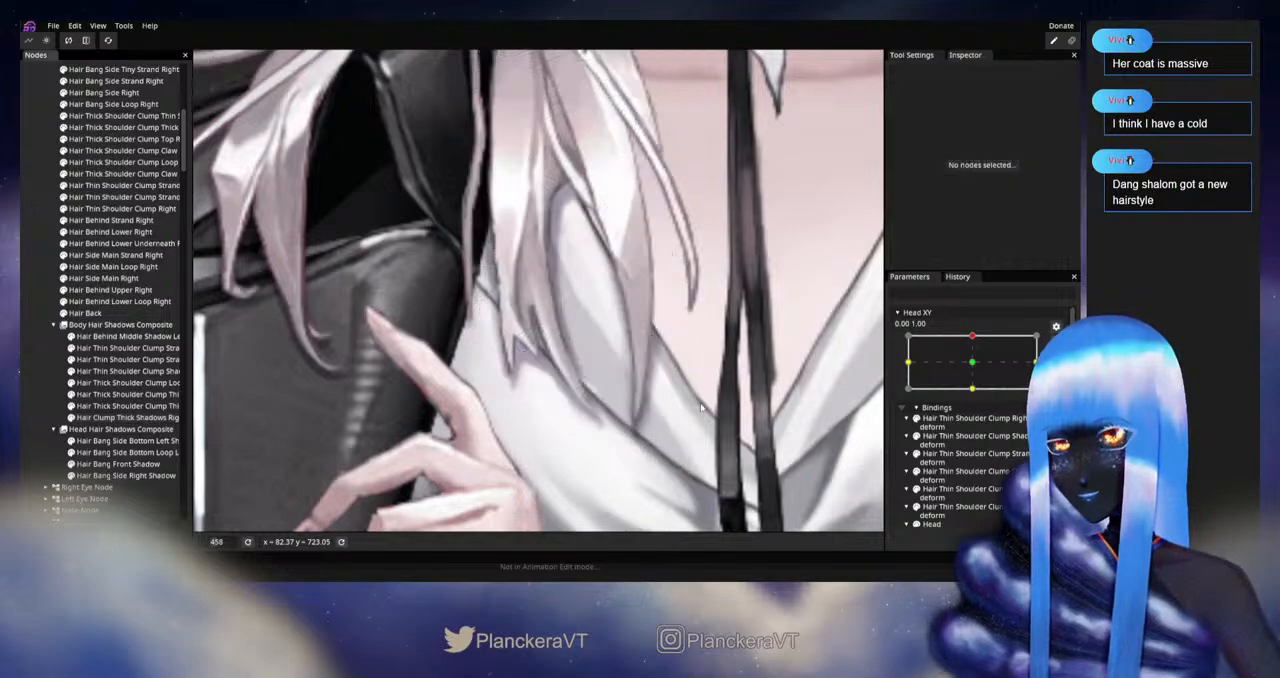
scroll(628, 392, "down", 4)
scroll(628, 389, "down", 5)
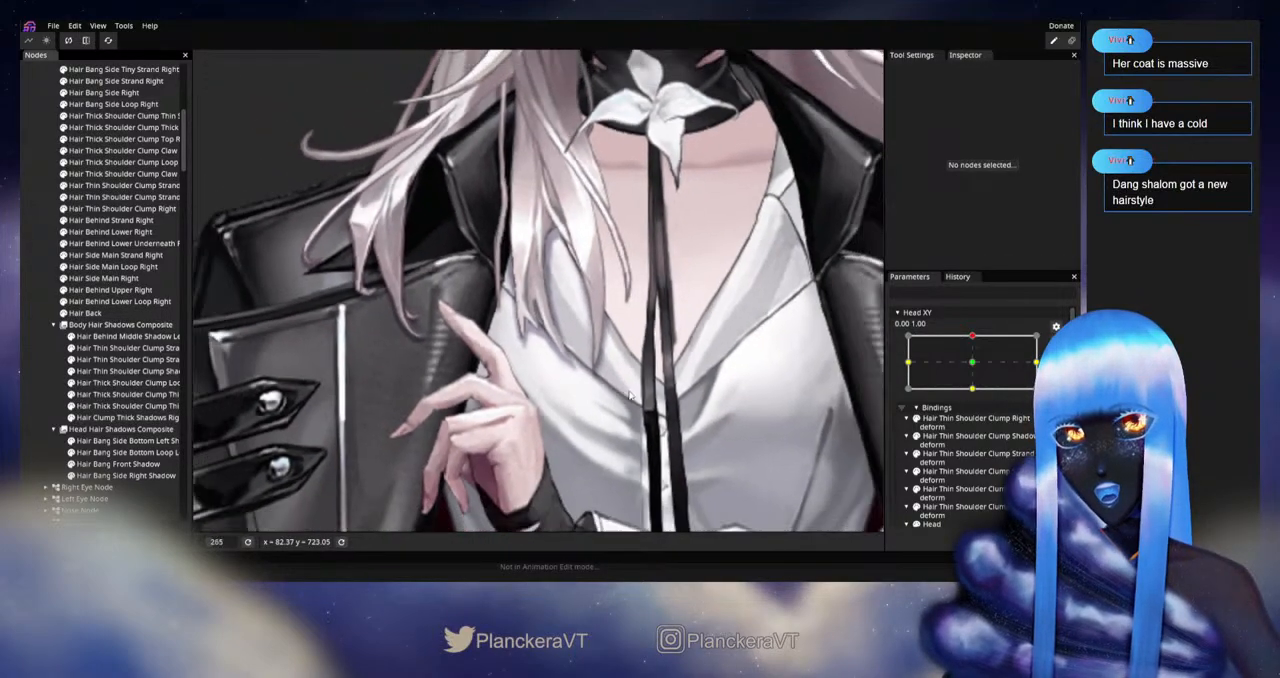
left_click_drag(637, 413, 646, 445)
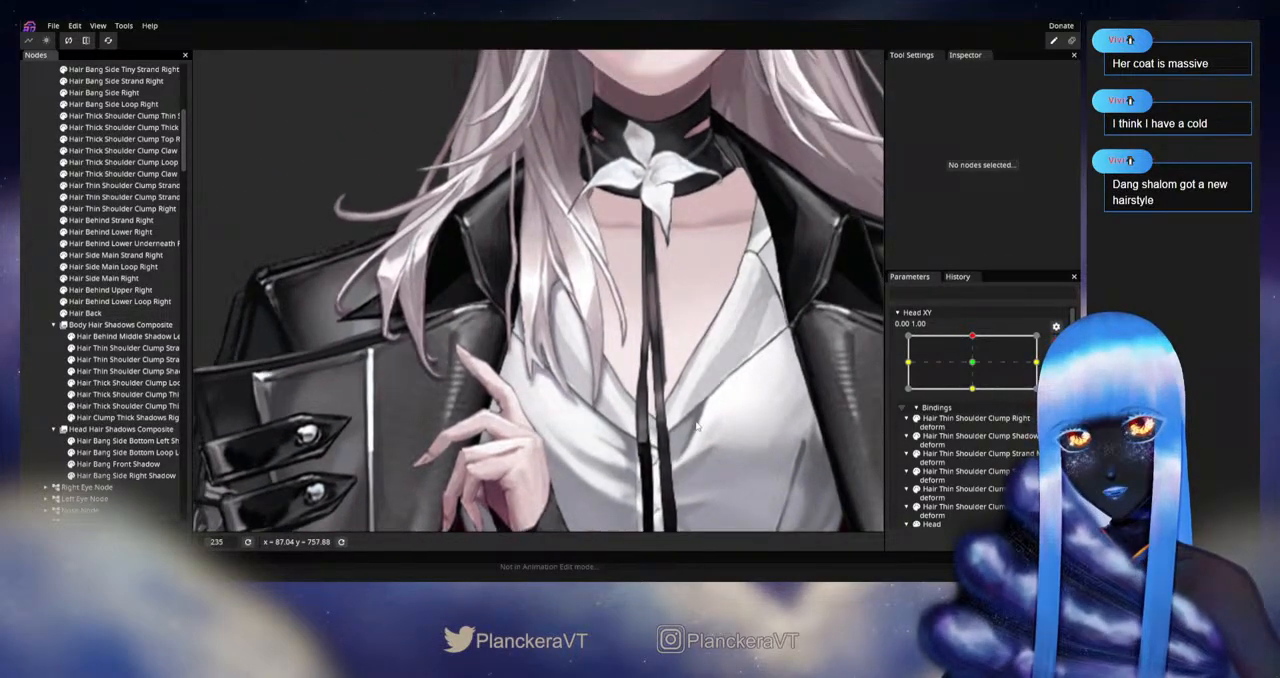
Step: Check the clump shadow outside editing by moving Head XY near the top keypoint, and re-enable editing at 0.00, 1.00
left_click(1056, 345)
mouse_move(977, 372)
left_mouse_down()
mouse_move(976, 392)
mouse_move(978, 369)
left_mouse_up()
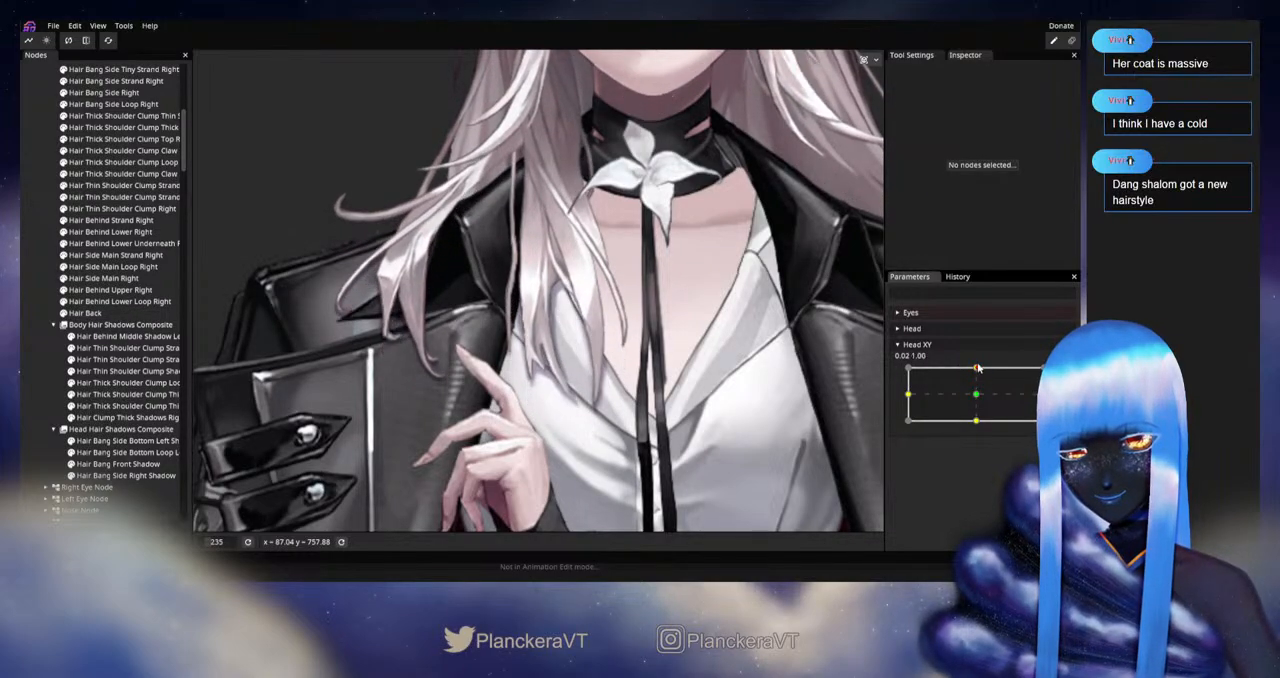
left_click(1063, 375)
Step: Select Hair Clump Thick Shadows Right and reposition the vertices along the slanted edge between its notch and larger tip
scroll(700, 350, "up", 3)
left_click_drag(620, 350, 630, 282)
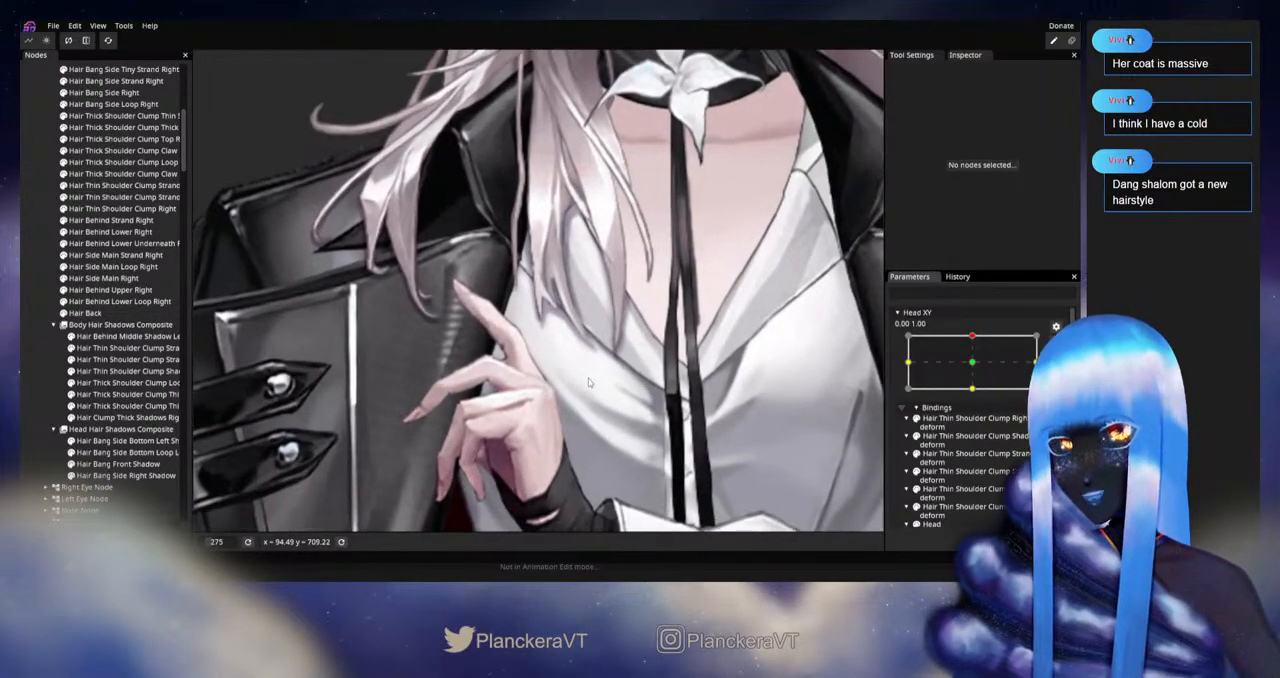
left_click(122, 417)
scroll(617, 406, "up", 2)
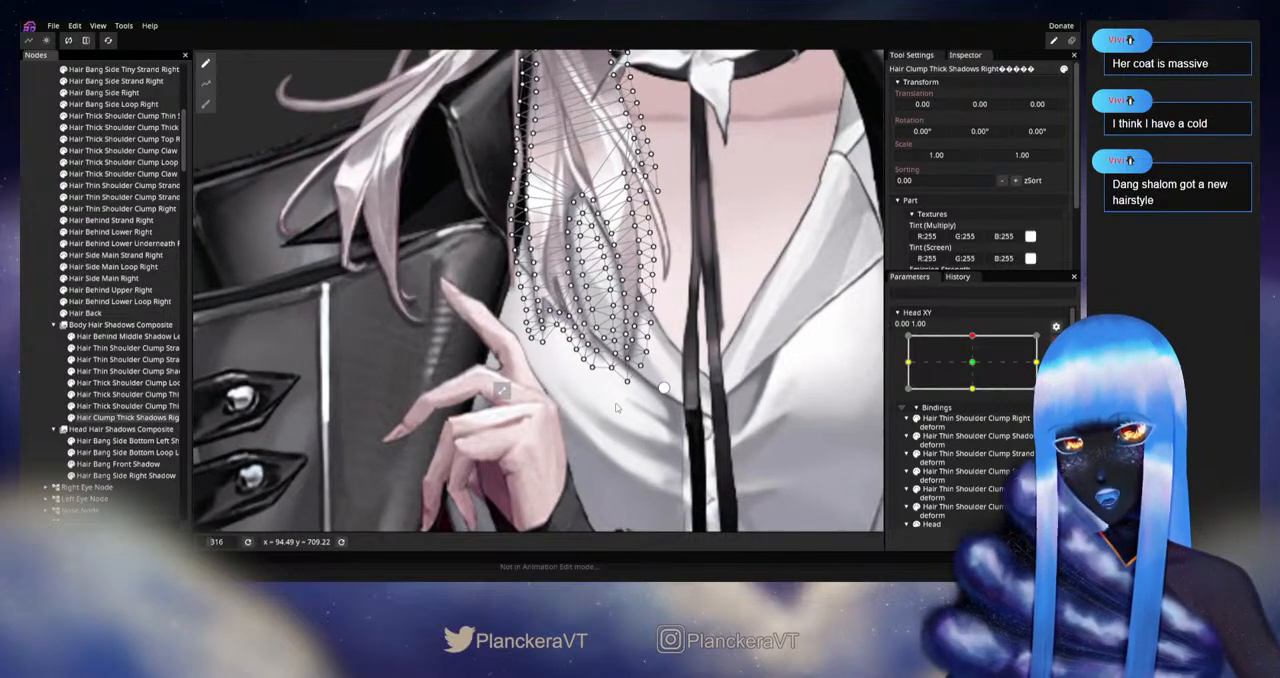
scroll(616, 406, "up", 4)
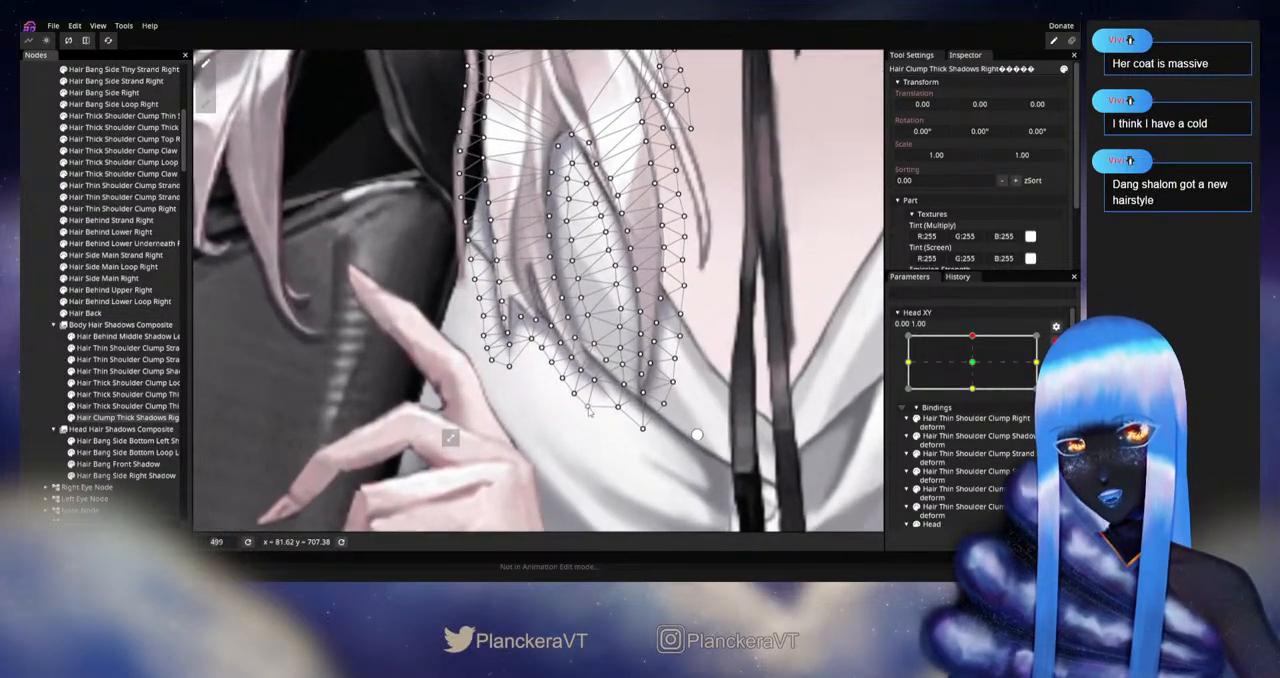
left_click(596, 386)
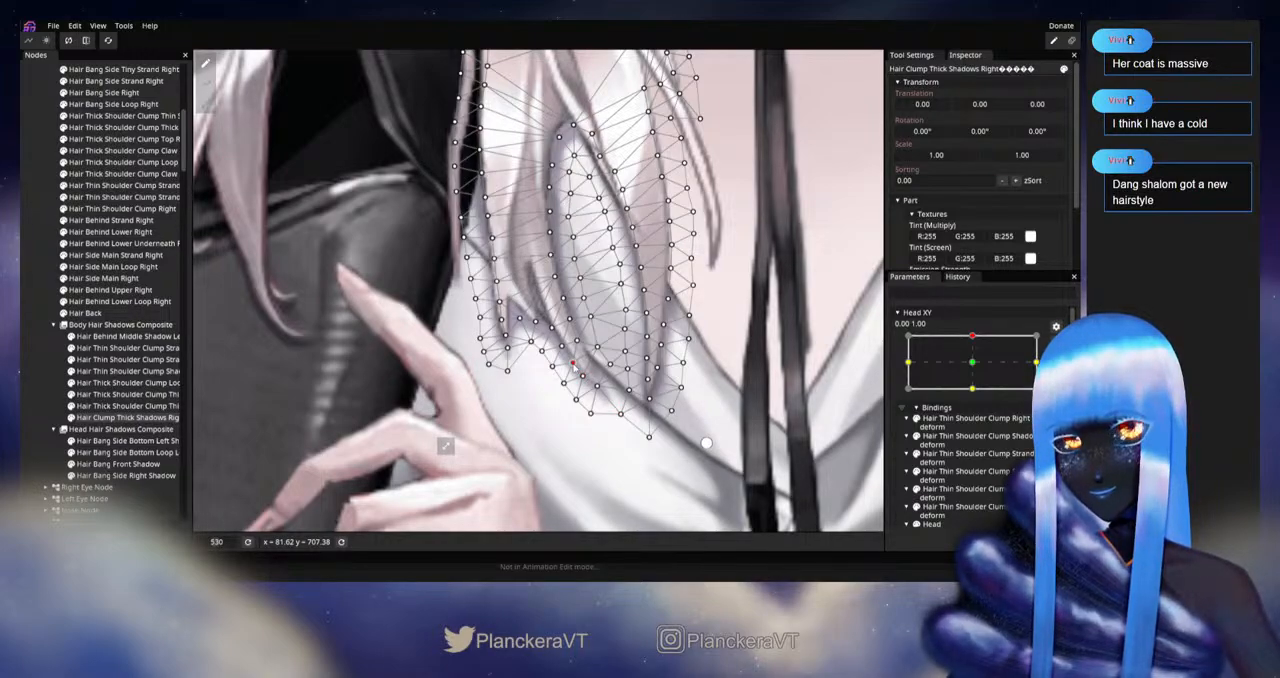
Step: Clear the mesh selection and test the adjusted clump shadow by moving Head XY around the upward keypoint
left_click(22, 402)
scroll(608, 415, "down", 5)
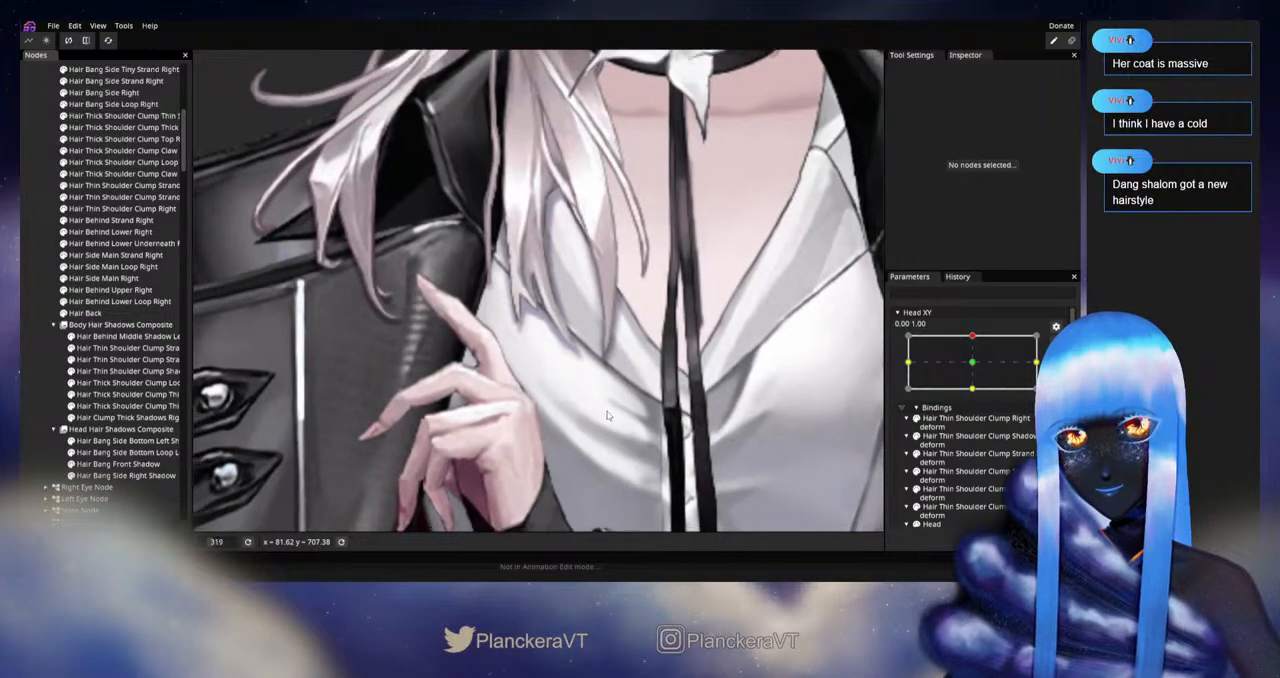
scroll(607, 415, "down", 3)
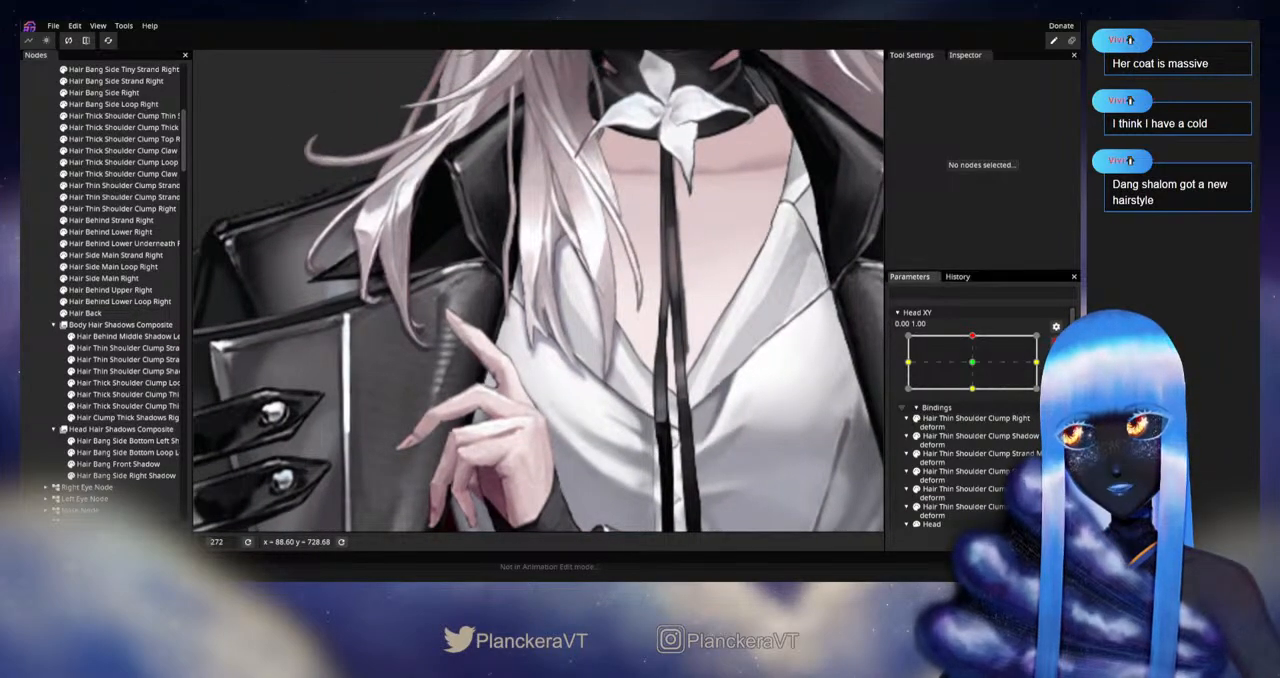
mouse_move(975, 369)
left_mouse_down()
mouse_move(977, 389)
mouse_move(977, 368)
left_mouse_up()
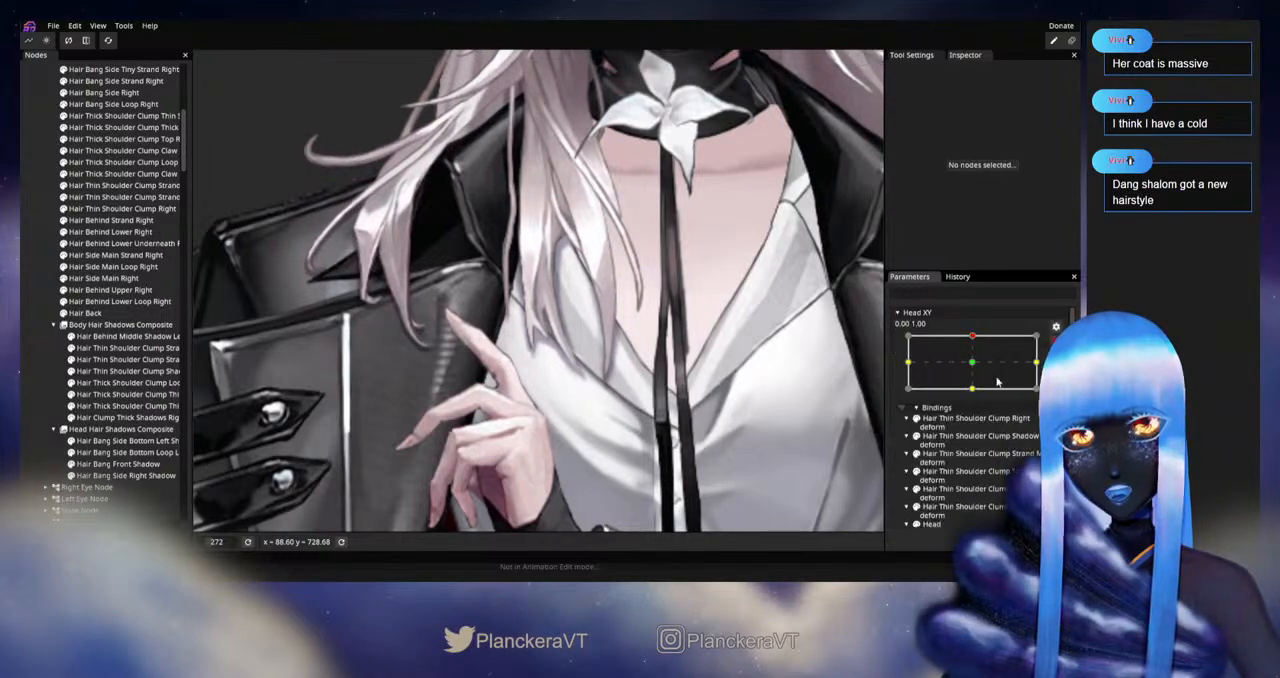
Step: Adjust the bottom-edge vertices of Hair Clump Thick Shadows Right to follow the hair tip, and deselect the mesh
scroll(406, 452, "up", 1)
left_click_drag(406, 452, 393, 393)
left_click(120, 418)
scroll(597, 366, "up", 1)
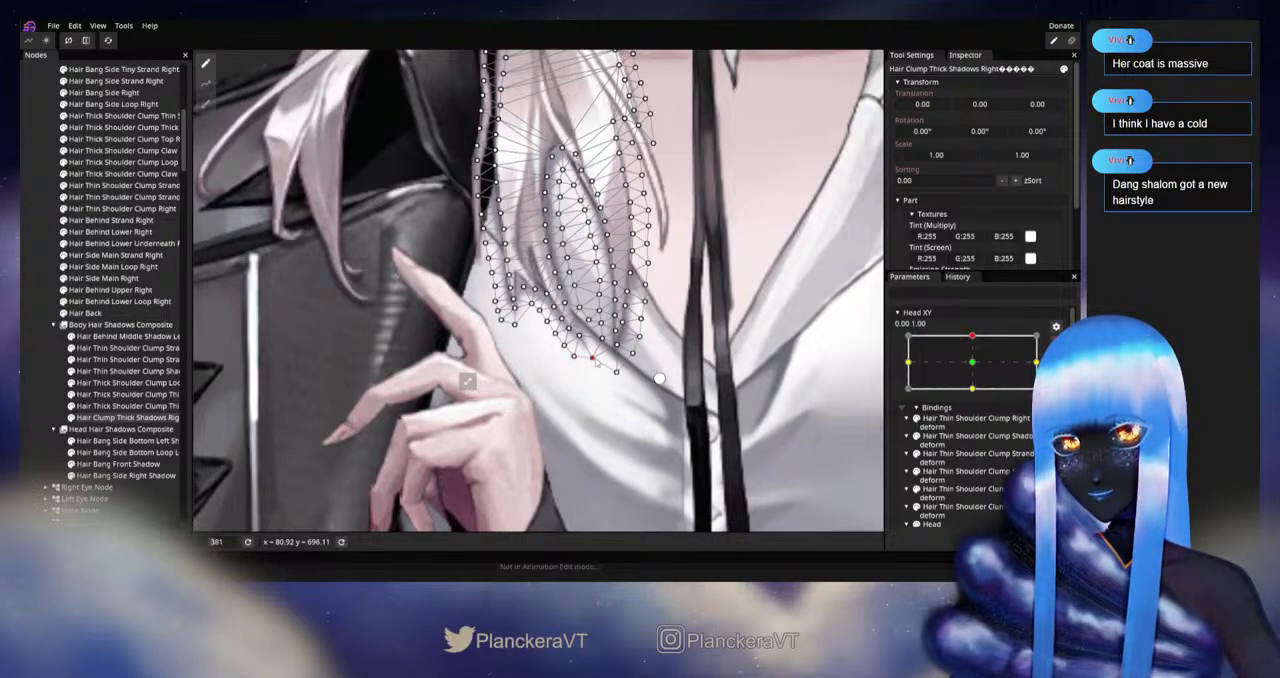
left_click(42, 391)
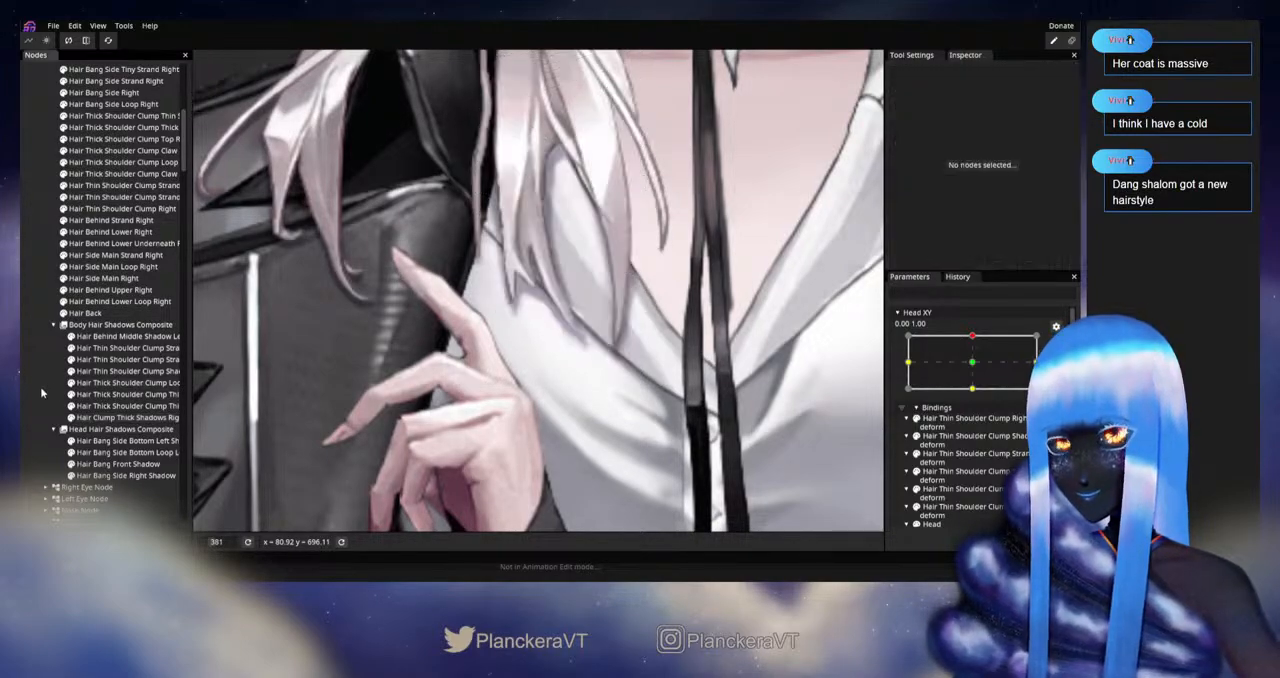
Step: Preview the bottom-edge correction outside keypoint editing by shifting Head XY near its upward pose
scroll(664, 354, "down", 2)
left_click_drag(666, 353, 669, 414)
scroll(669, 414, "down", 1)
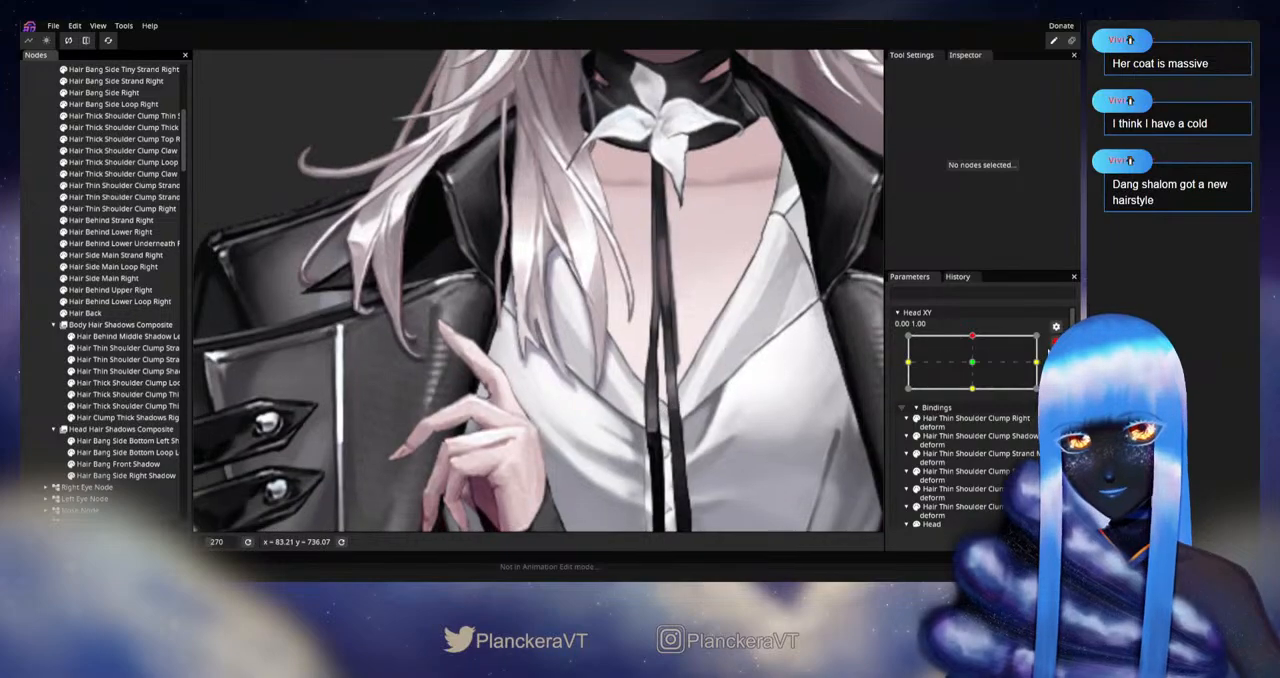
left_click(1055, 343)
mouse_move(976, 371)
left_mouse_down()
mouse_move(981, 398)
mouse_move(978, 367)
left_mouse_up()
Step: Refine the vertices just above the lowest tip of Hair Clump Thick Shadows Right at 0.00, 1.00, and clear the selection
left_click_drag(640, 370, 620, 323)
scroll(620, 323, "up", 2)
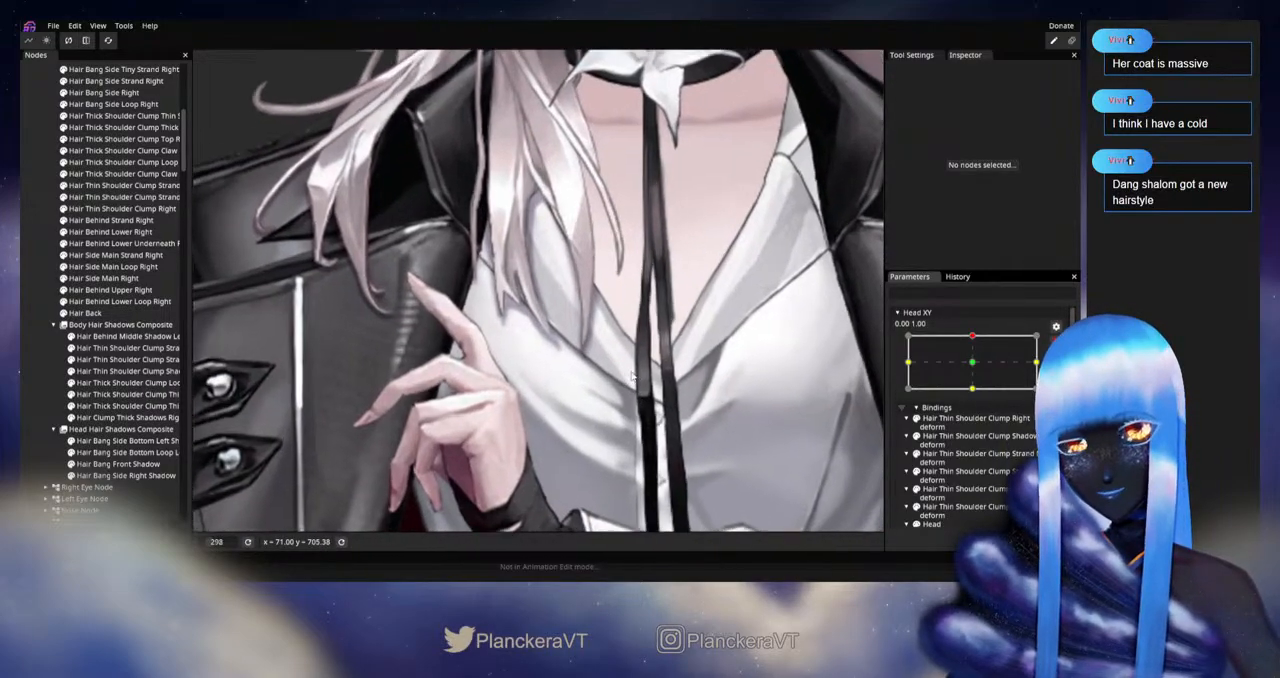
left_click(103, 420)
scroll(587, 366, "up", 2)
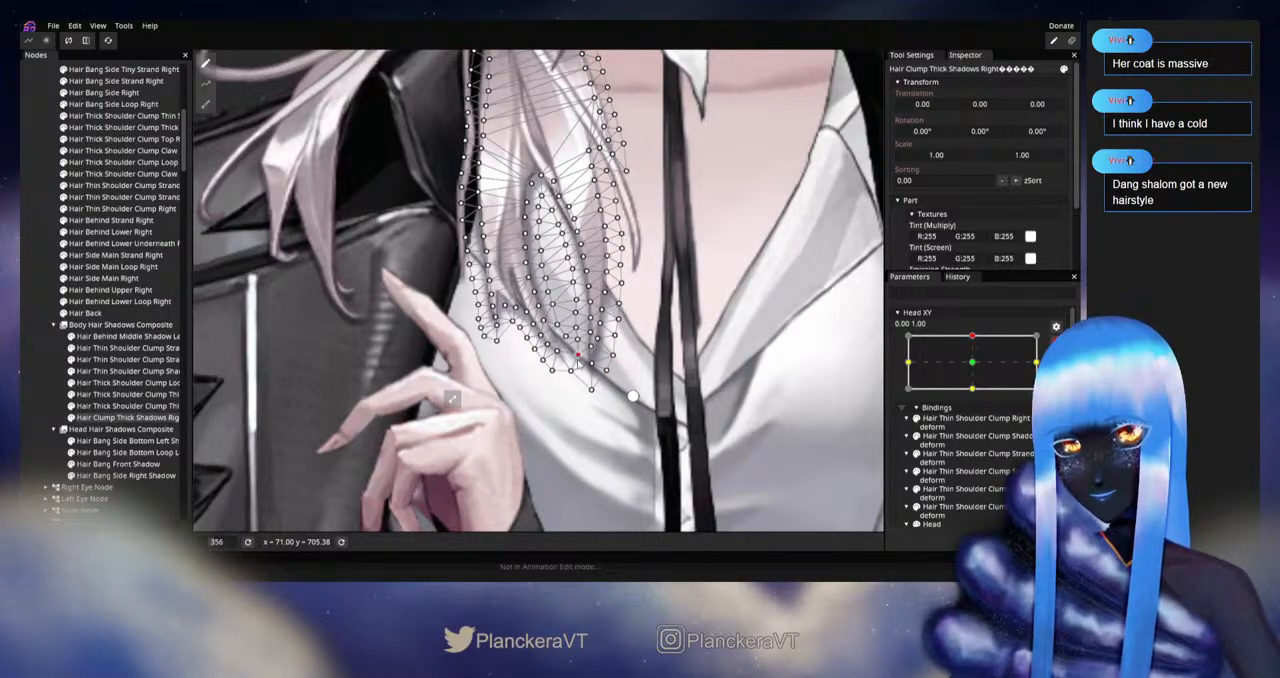
left_click(52, 373)
Step: Leave keypoint editing and review the fitted hair shadows over the chest by moving Head XY near the top keypoint
scroll(674, 415, "down", 4)
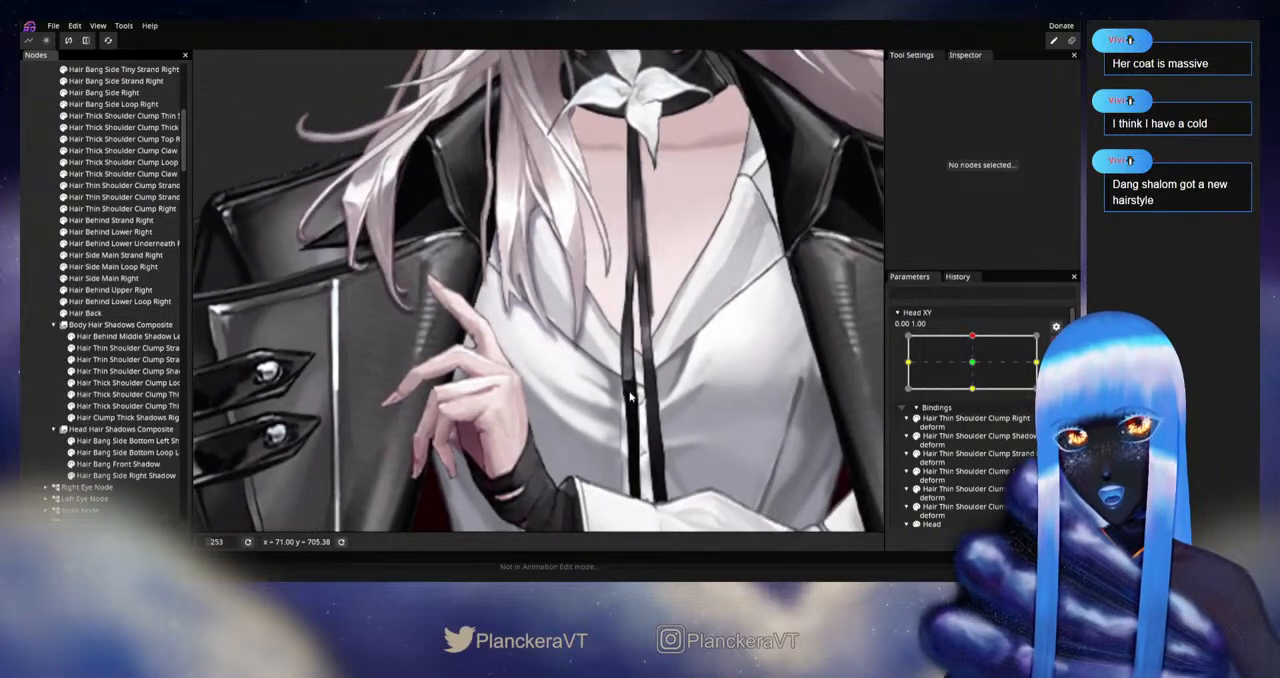
left_click_drag(674, 415, 703, 461)
scroll(683, 441, "down", 1)
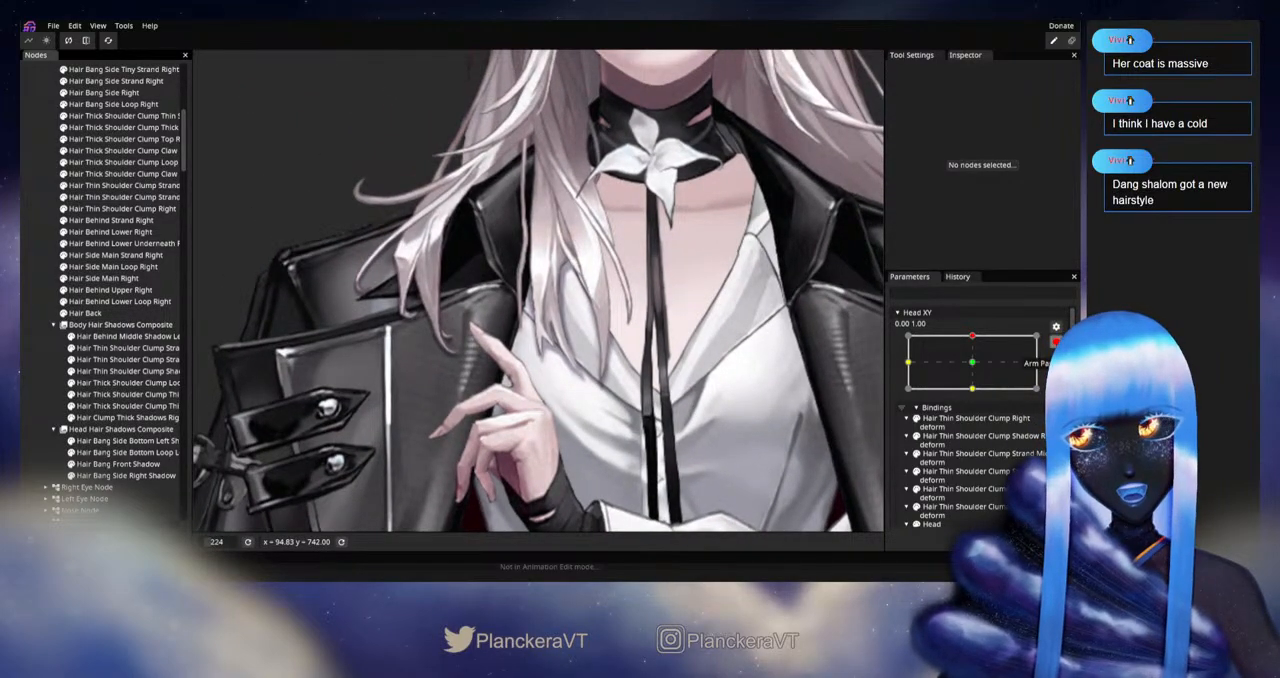
left_click(1053, 341)
mouse_move(976, 369)
left_mouse_down()
mouse_move(977, 397)
mouse_move(978, 370)
left_mouse_up()
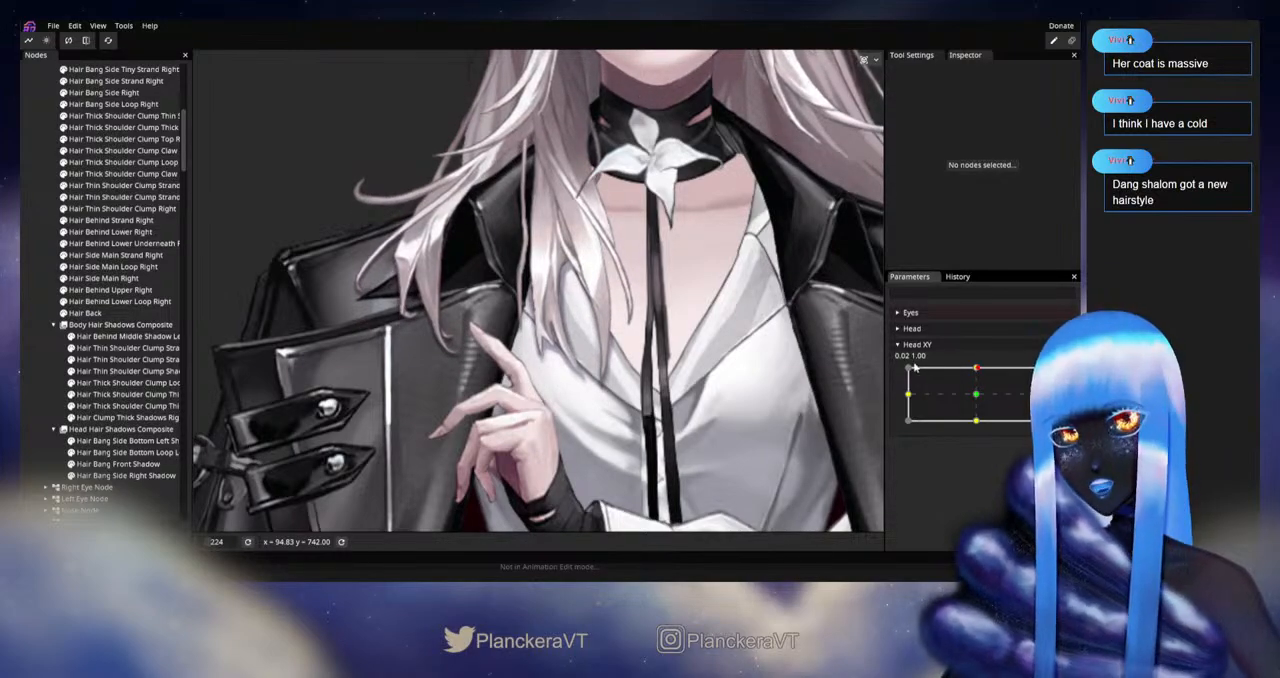
Step: Add the Chest and Neck parts to the mask sources of Body Hair Shadows Composite
scroll(105, 383, "down", 3)
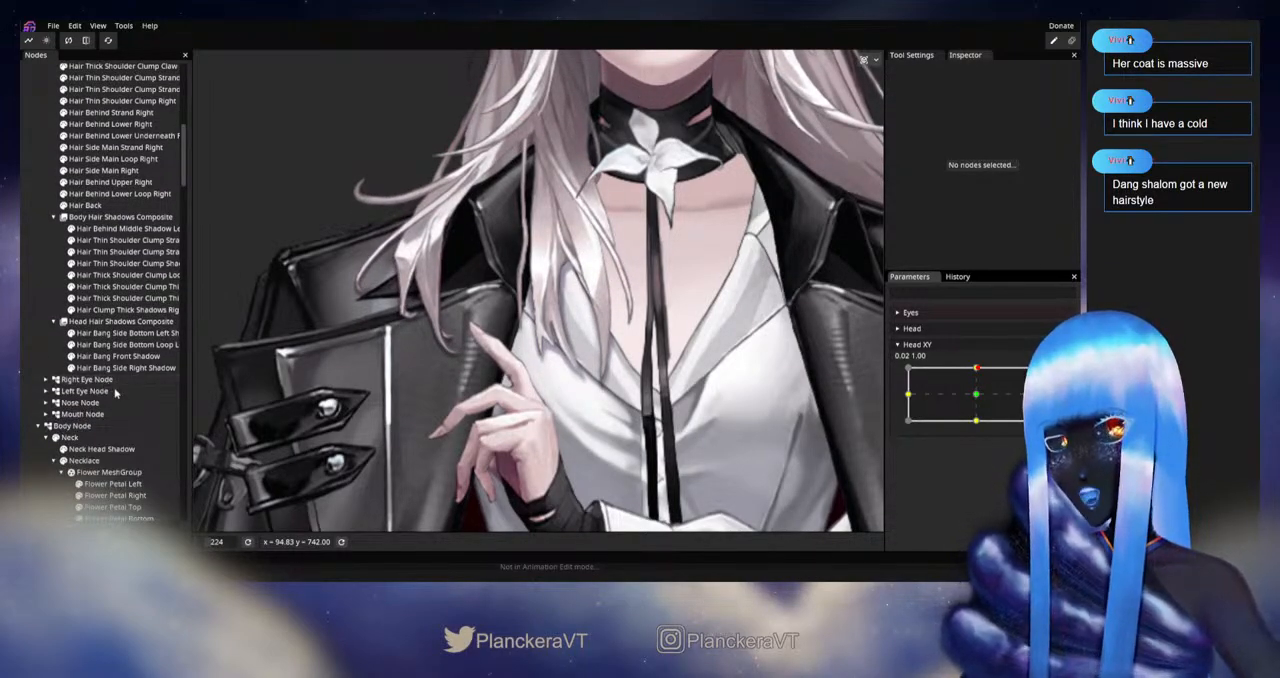
scroll(125, 390, "down", 3)
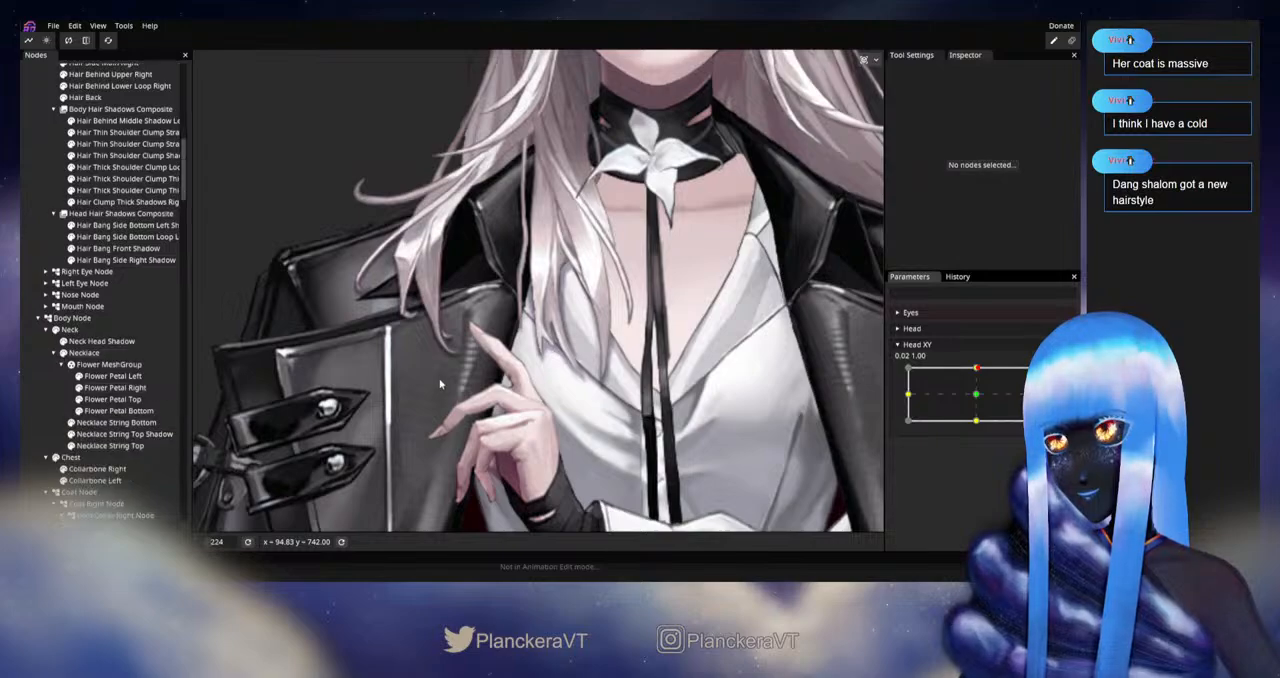
scroll(452, 365, "down", 1)
left_click_drag(462, 321, 442, 407)
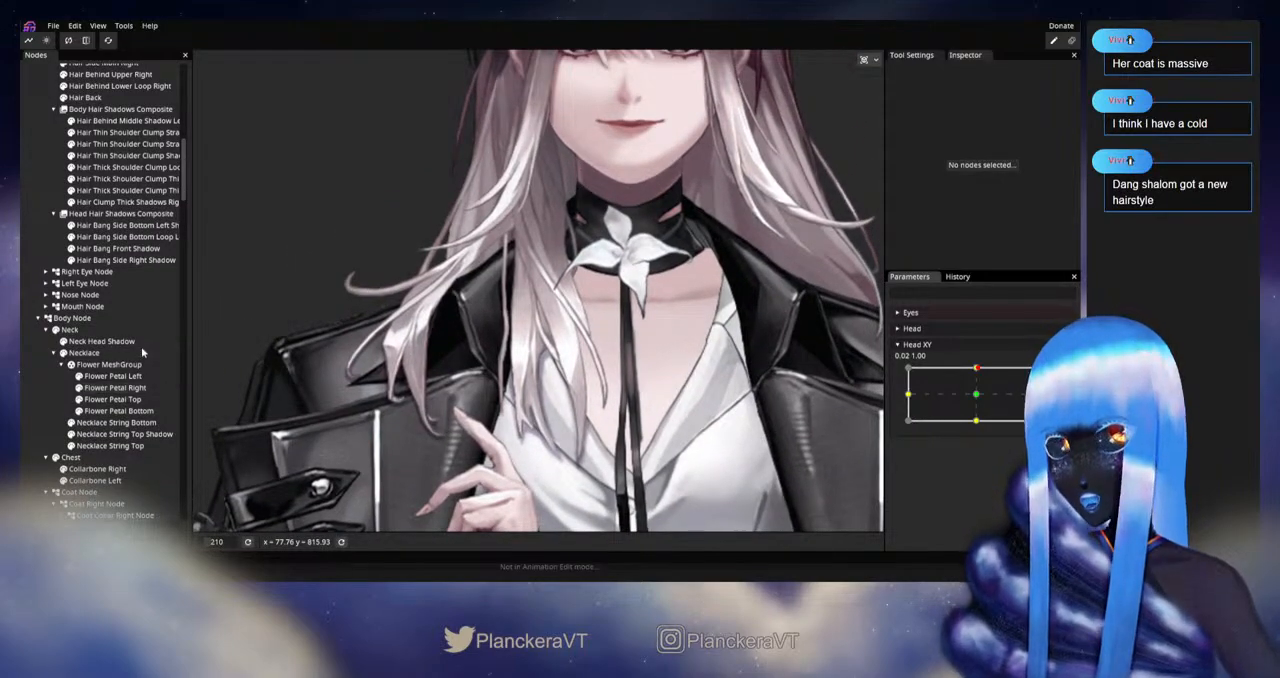
scroll(143, 357, "down", 2)
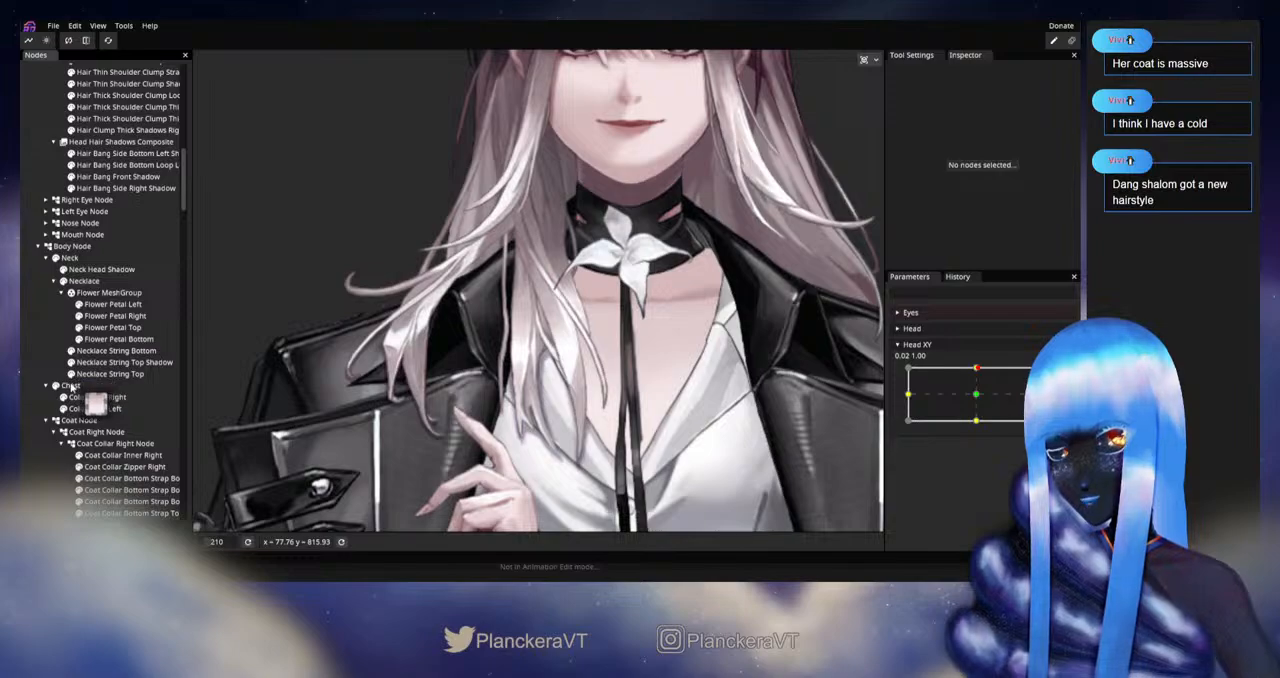
scroll(103, 310, "up", 1)
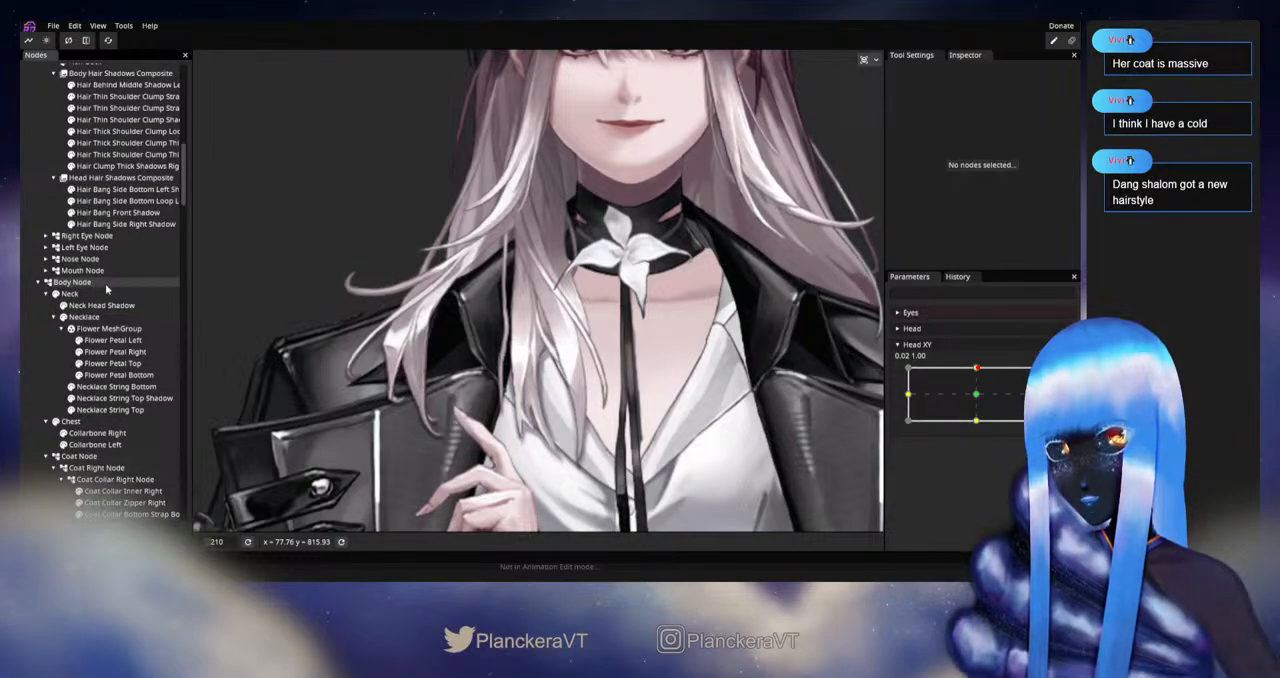
scroll(108, 173, "up", 1)
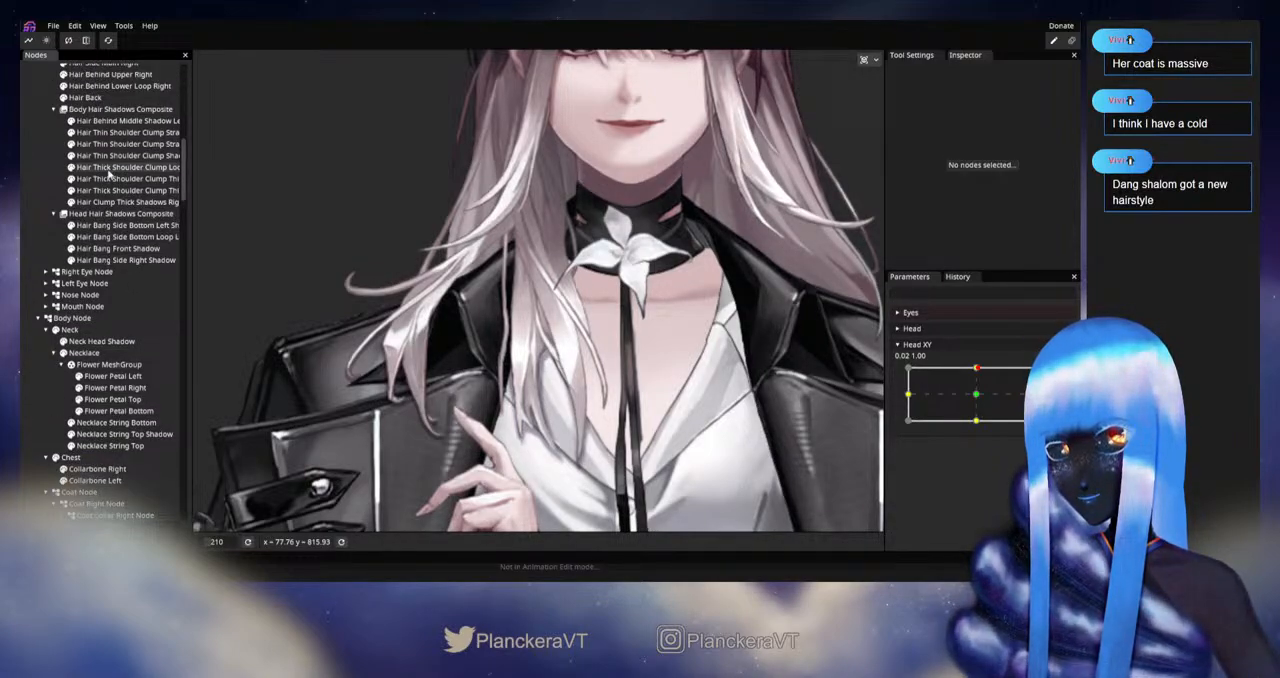
left_click(101, 110)
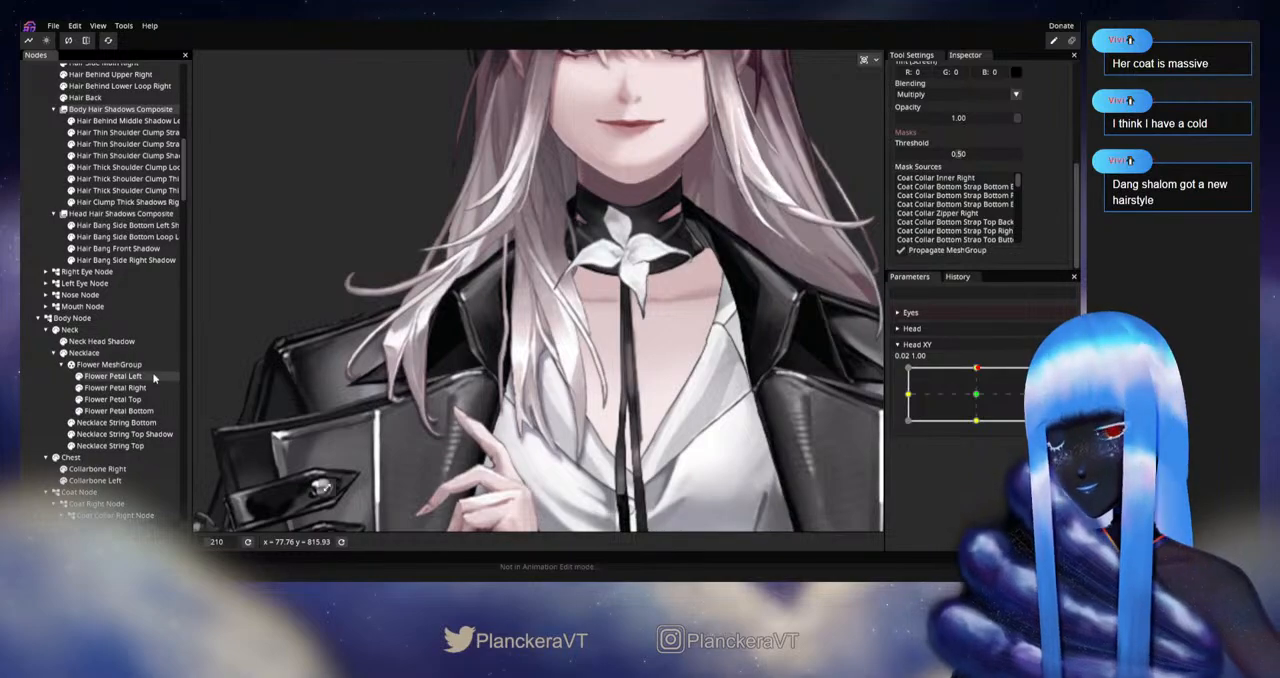
left_click_drag(74, 460, 926, 228)
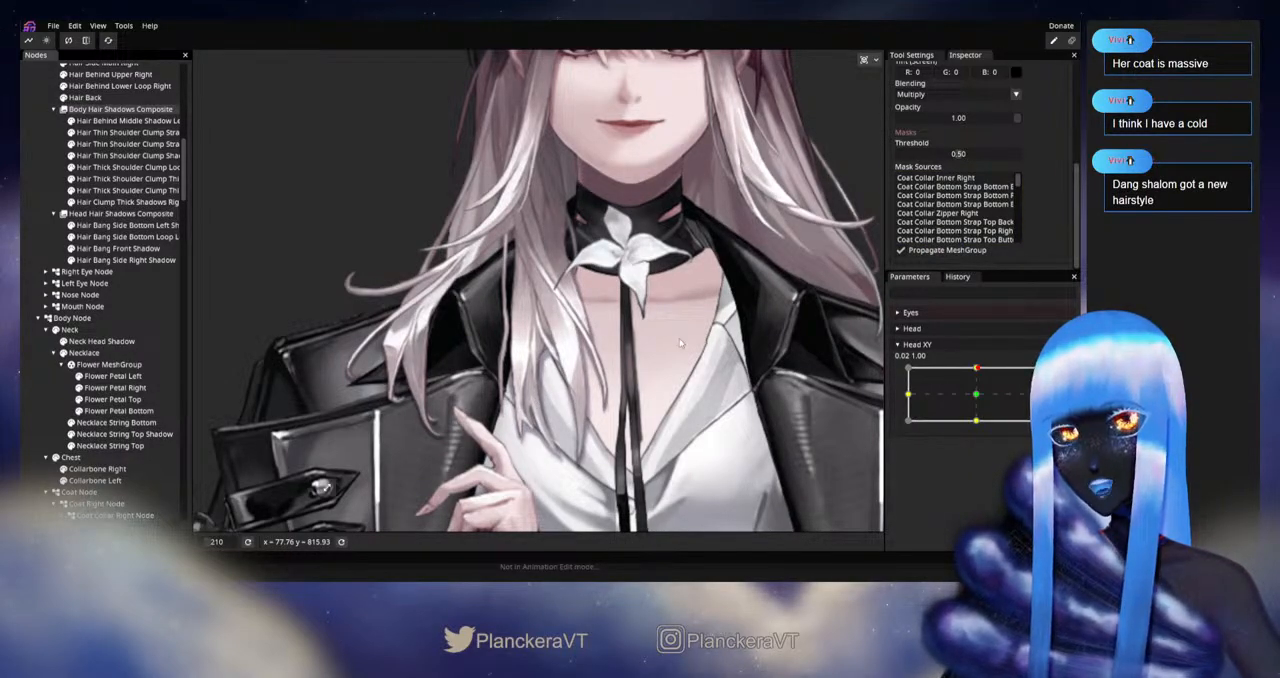
left_click_drag(679, 338, 634, 383)
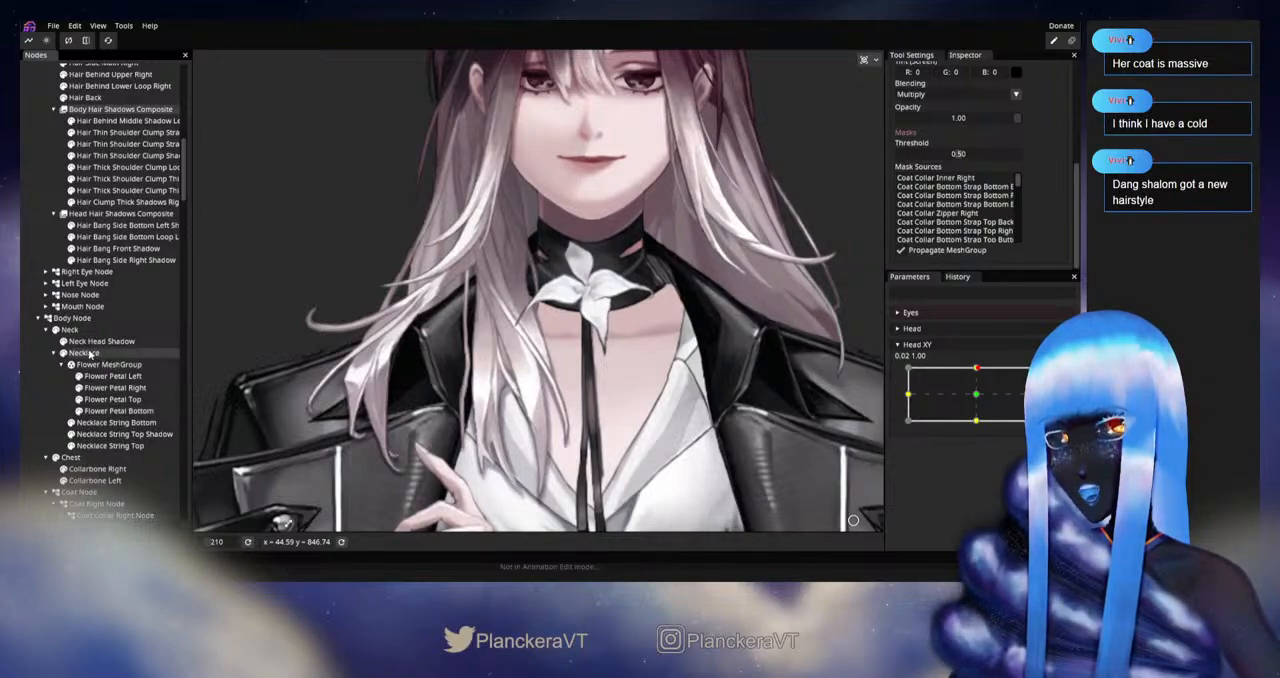
left_click_drag(72, 335, 926, 226)
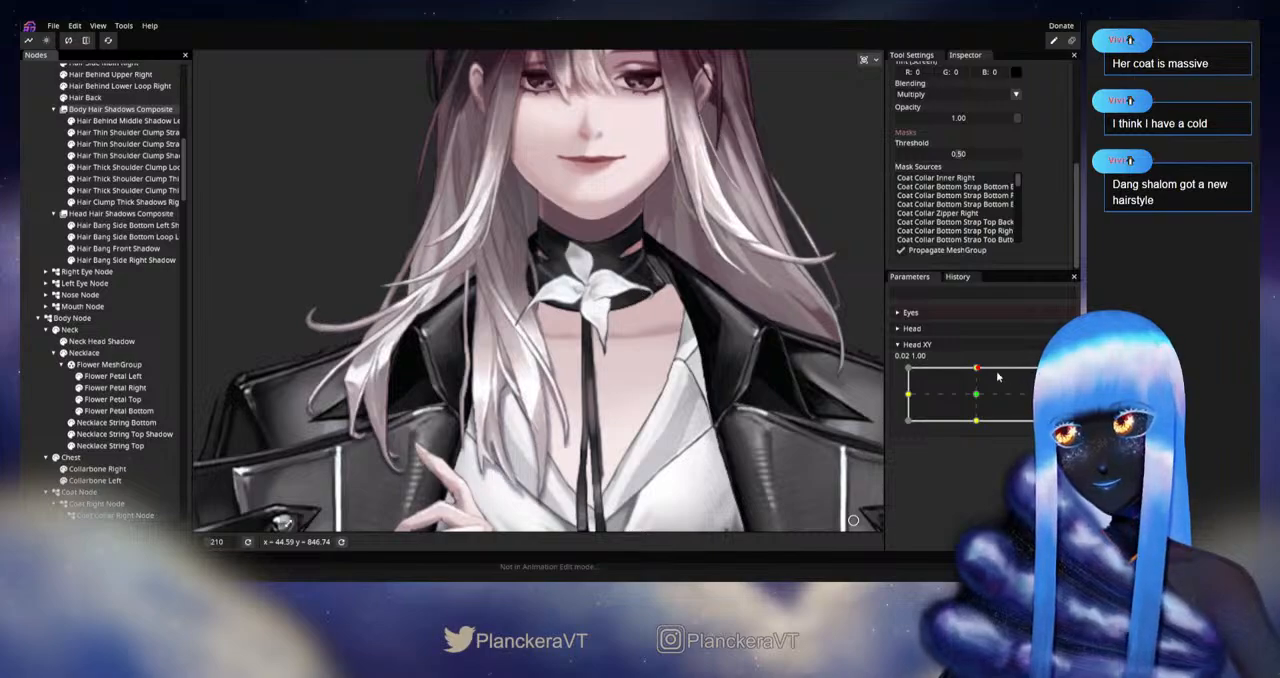
Step: Check the masked hair shadows over the neck and chest by shifting Head XY around its upward pose
mouse_move(997, 376)
left_mouse_down()
mouse_move(977, 401)
mouse_move(977, 369)
left_mouse_up()
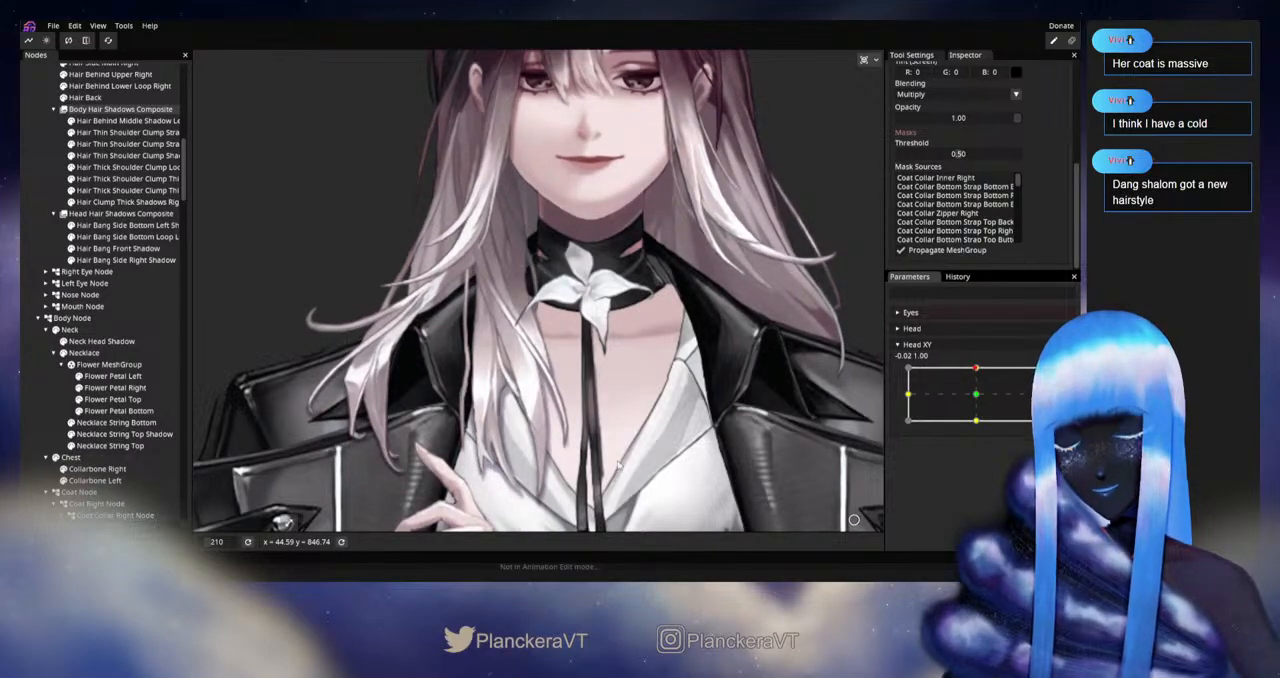
scroll(618, 463, "up", 3)
scroll(110, 330, "up", 8)
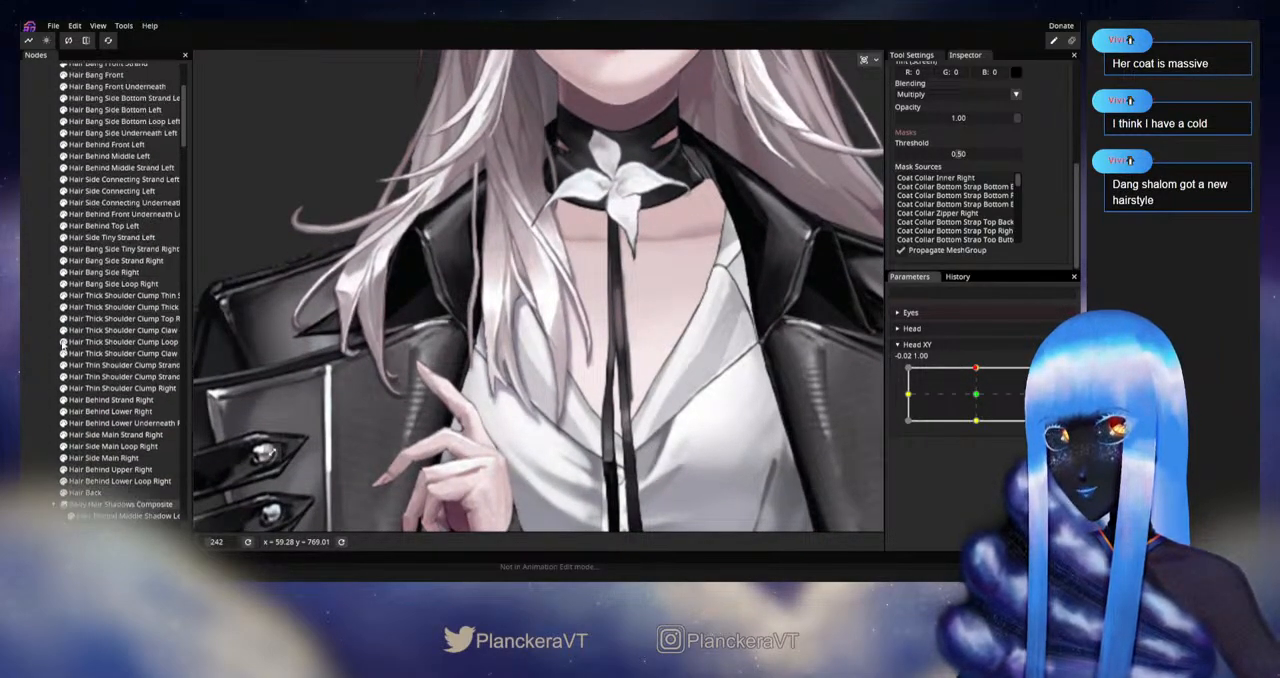
Step: Collapse Body Node and open Hair Clump Thick Shadows Right for keypoint editing at Head XY 0.00, 1.00
scroll(62, 342, "down", 8)
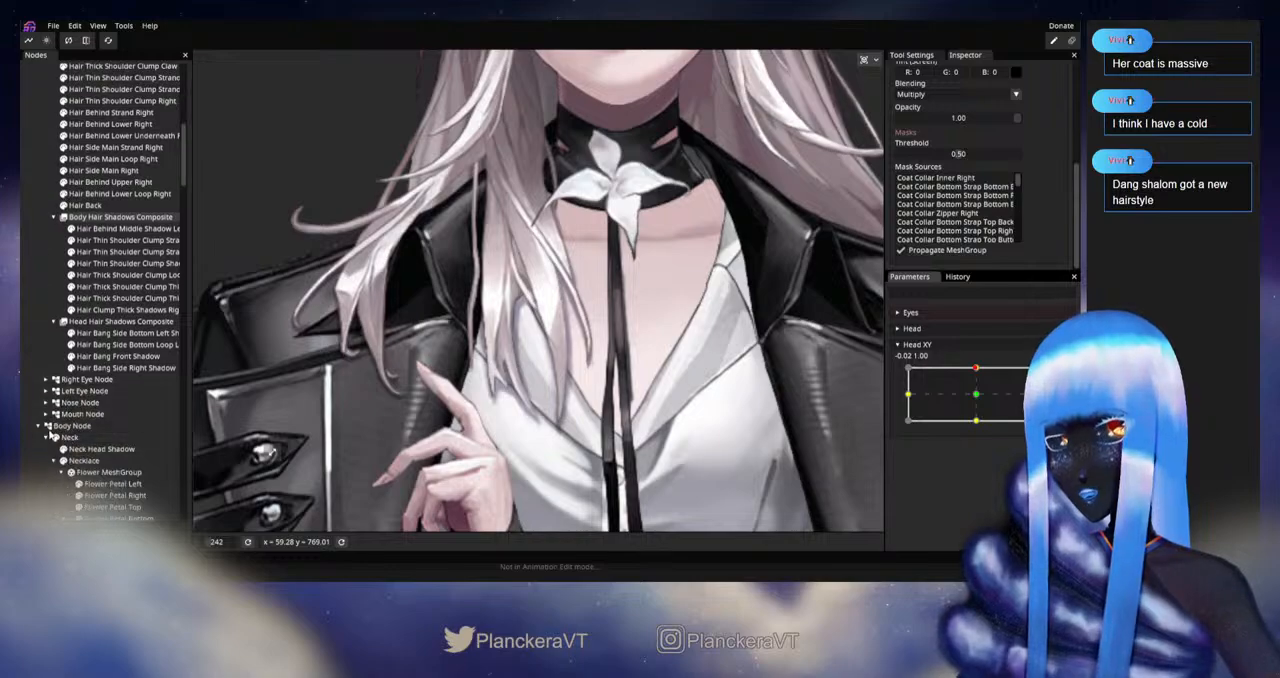
left_click(39, 426)
left_click_drag(684, 345, 684, 378)
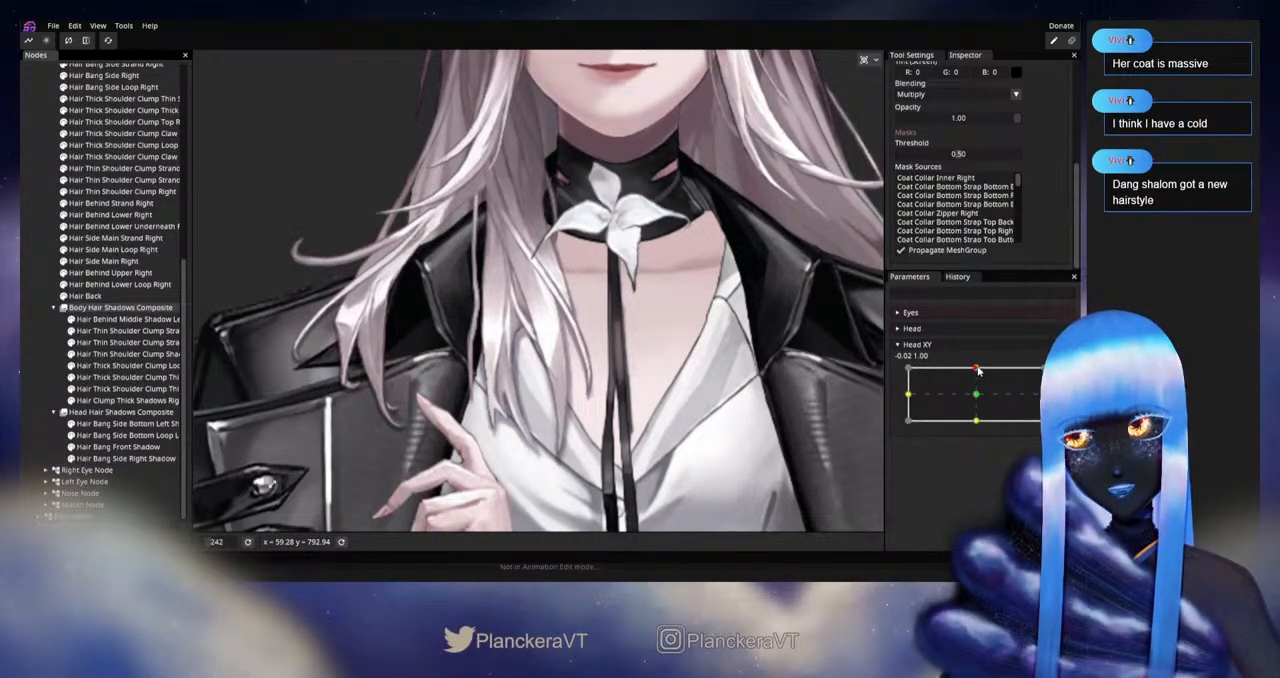
mouse_move(978, 371)
left_mouse_down()
mouse_move(975, 398)
mouse_move(978, 367)
left_mouse_up()
left_click(1056, 377)
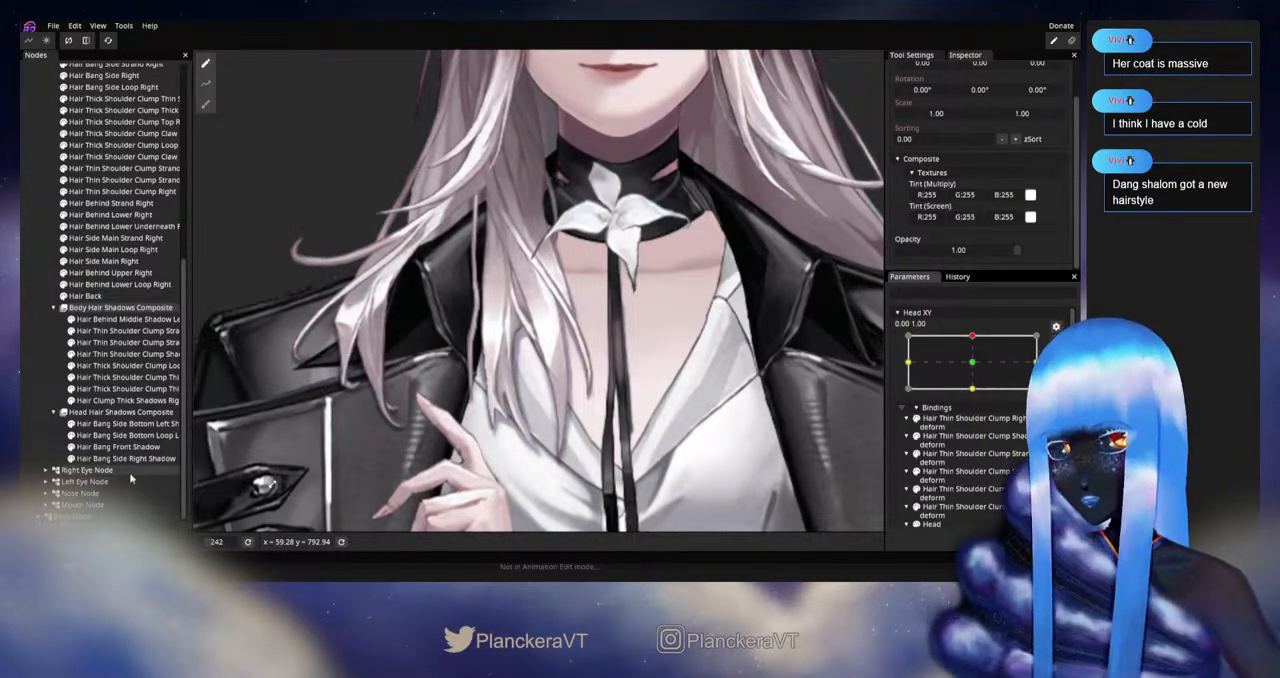
scroll(540, 403, "up", 3)
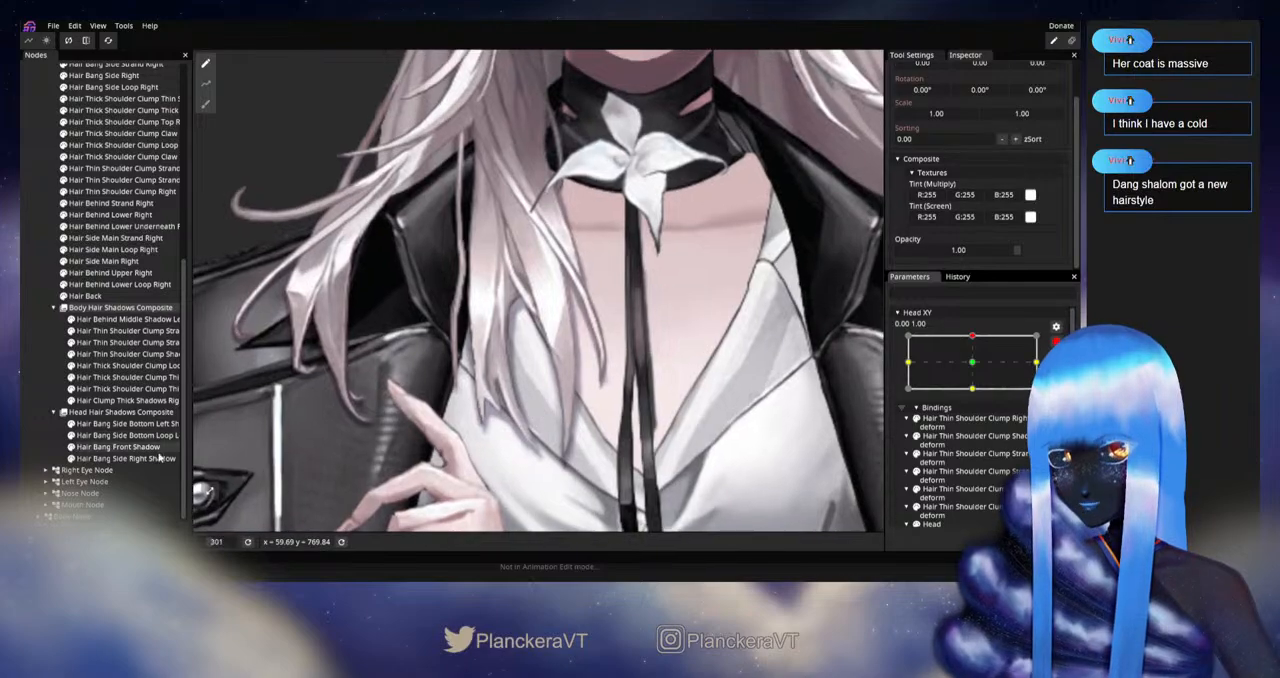
left_click(108, 402)
scroll(614, 412, "up", 3)
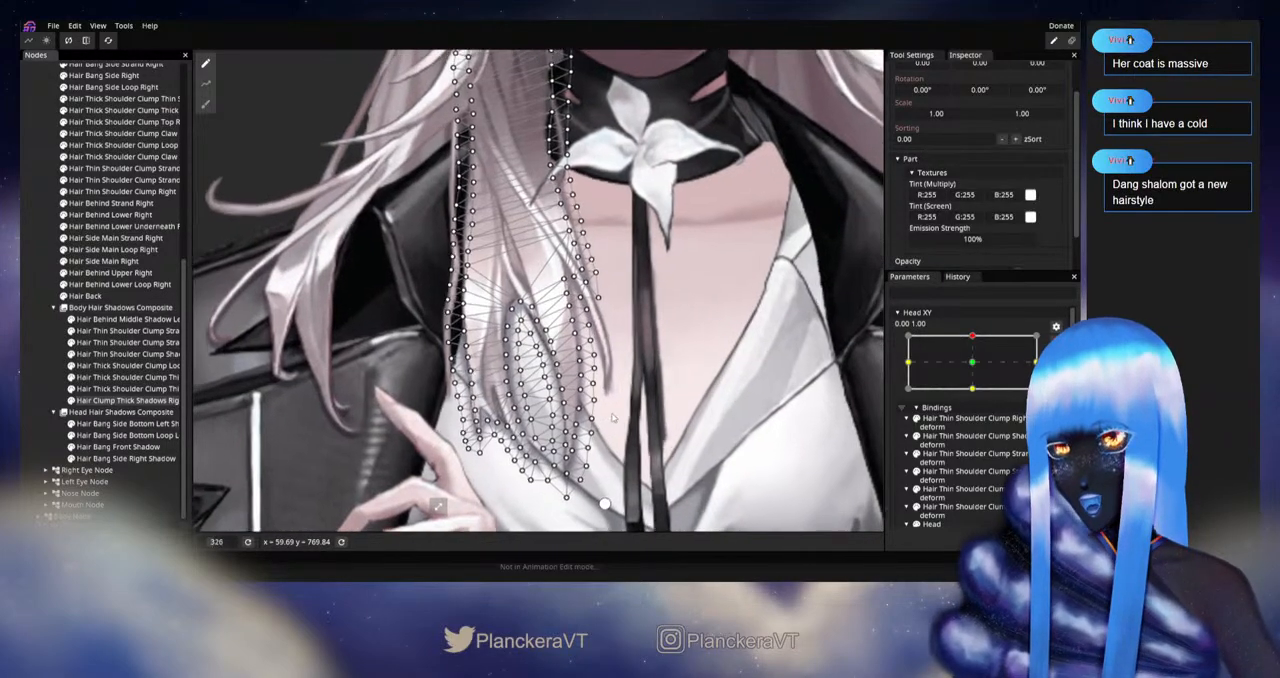
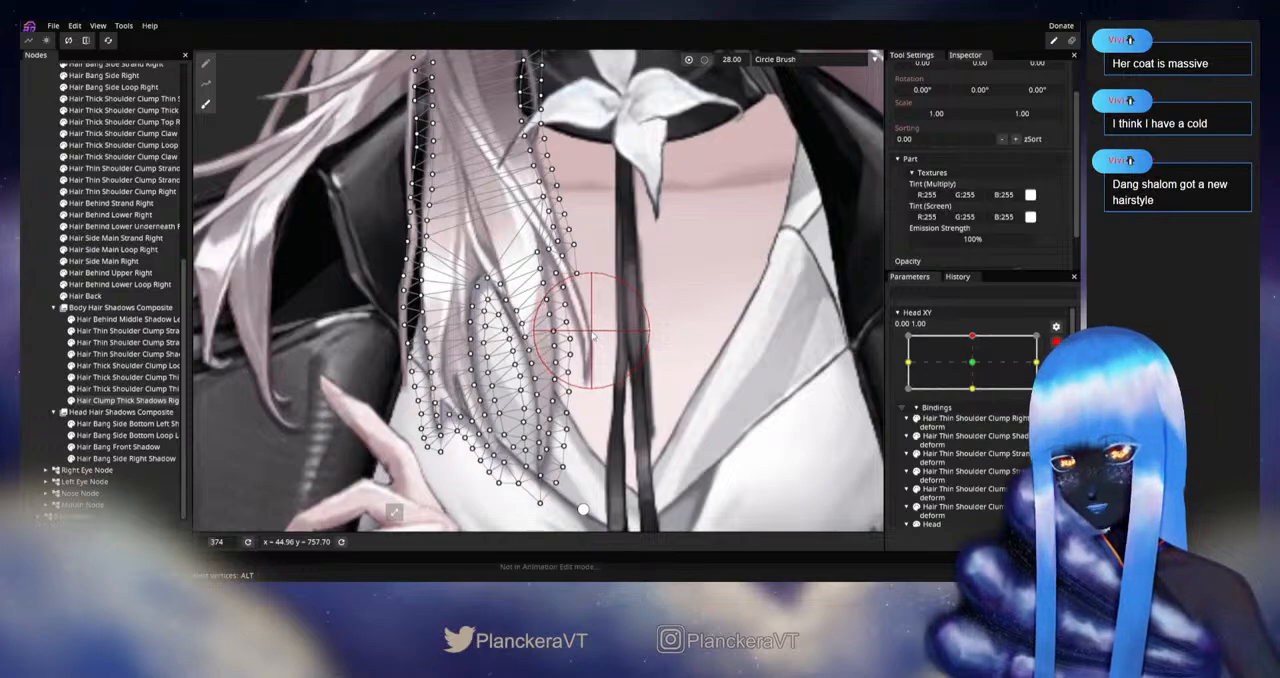
Step: Leave mesh editing of Hair Clump Thick Shadows Right and end the Head XY keypoint editing at 0.00, 1.00
left_click(34, 405)
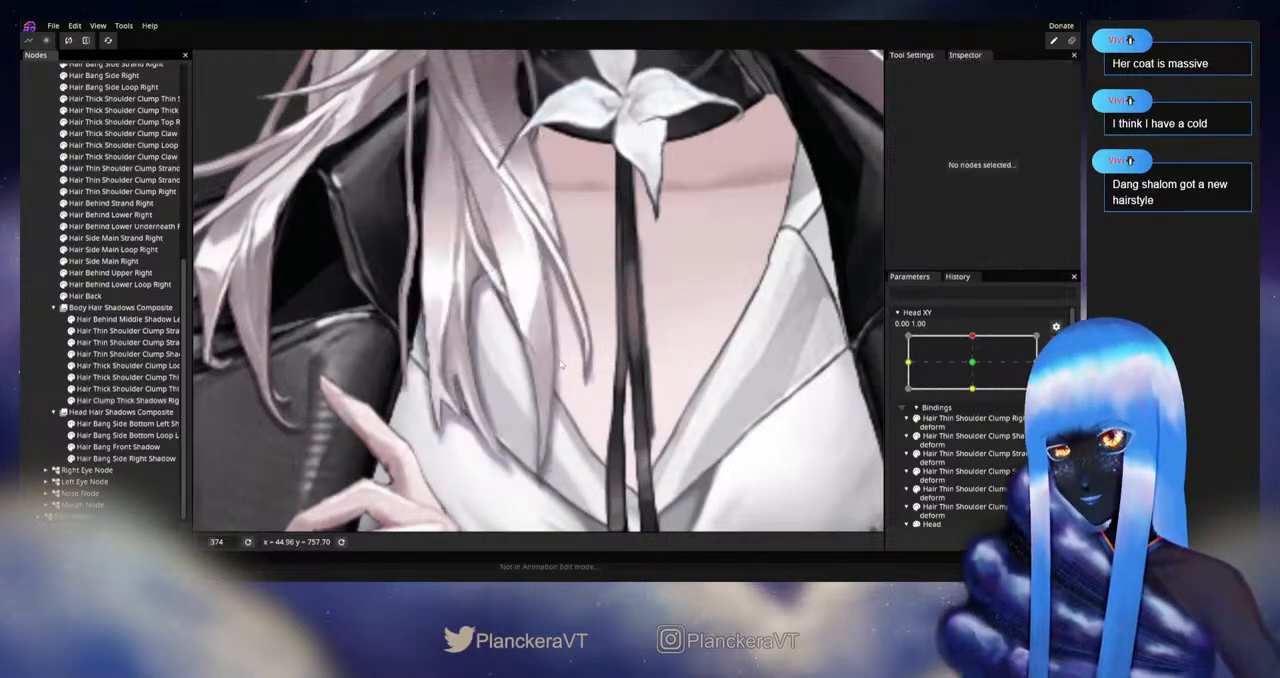
scroll(678, 397, "down", 4)
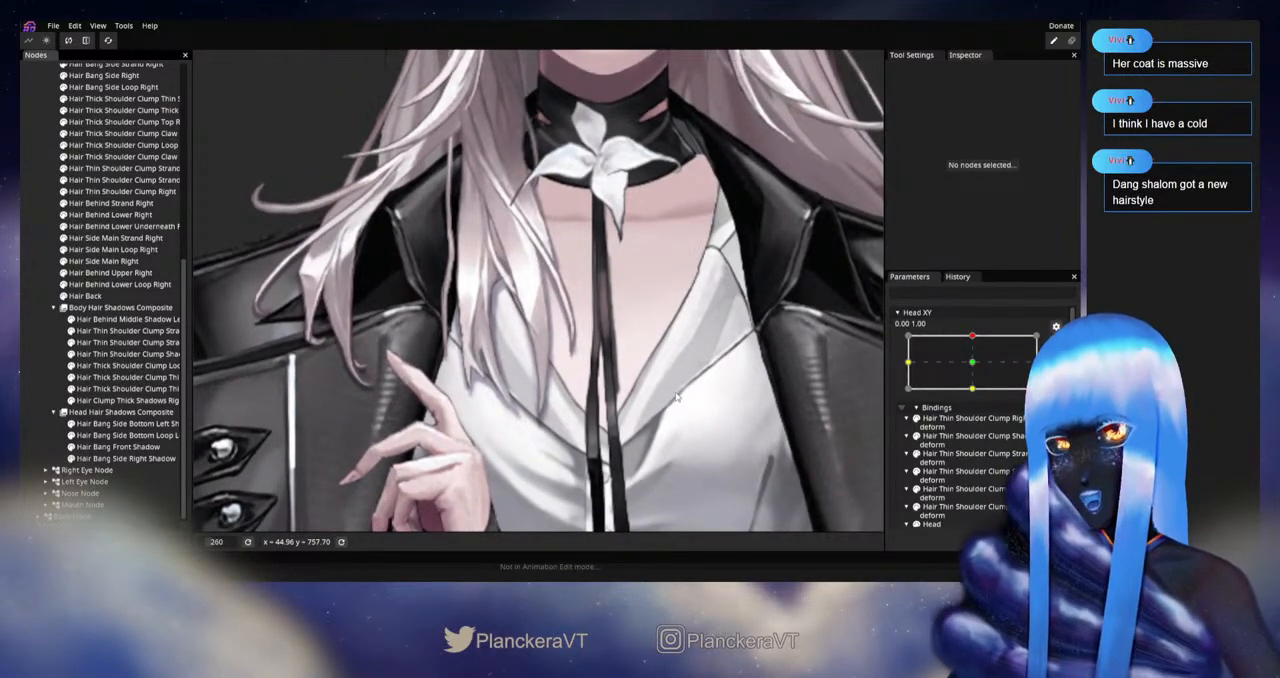
scroll(678, 397, "down", 1)
left_click(1056, 344)
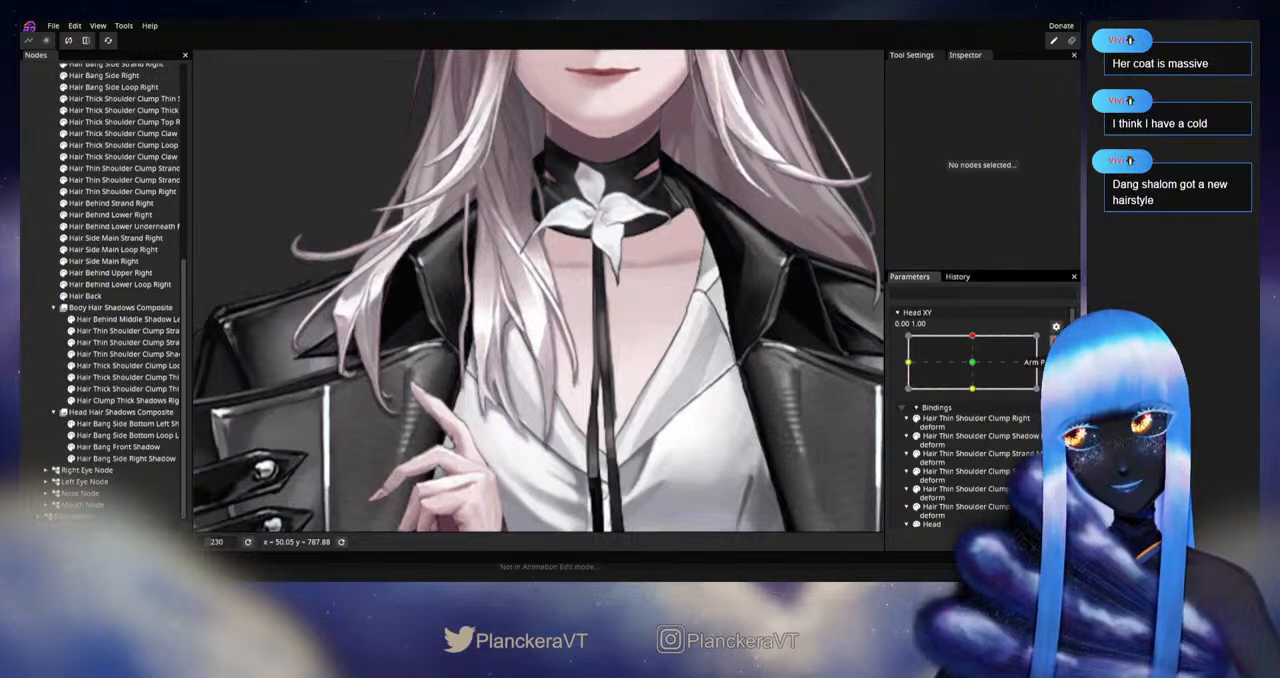
Step: Review the whole character in the upward and downward head poses by moving Head XY between its vertical extremes
mouse_move(977, 368)
left_mouse_down()
mouse_move(982, 398)
mouse_move(988, 368)
left_mouse_up()
scroll(778, 342, "down", 6)
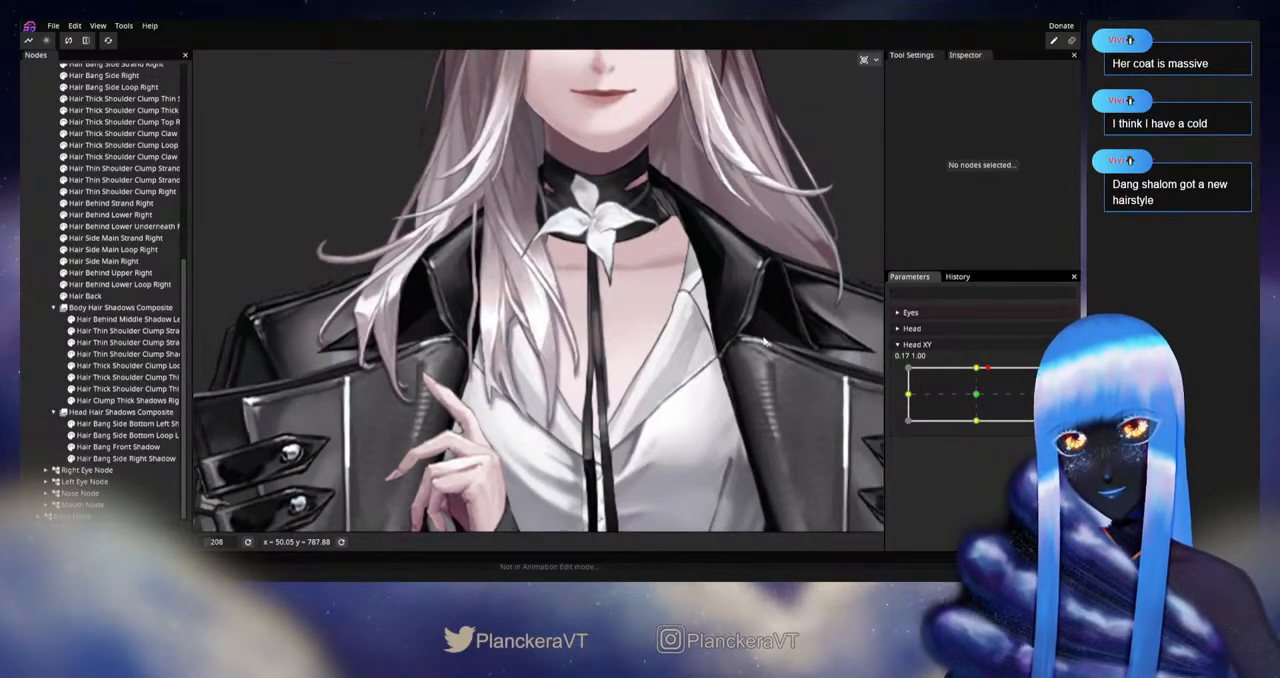
scroll(778, 342, "down", 2)
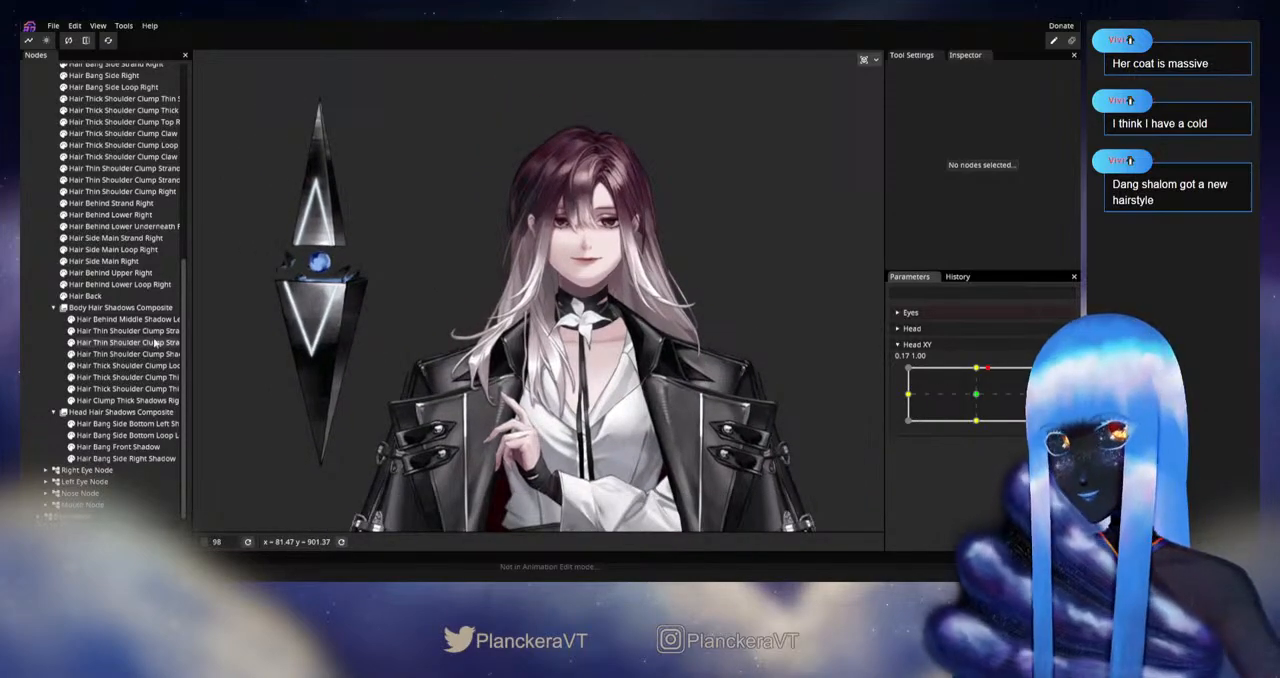
scroll(148, 342, "up", 6)
scroll(148, 342, "down", 3)
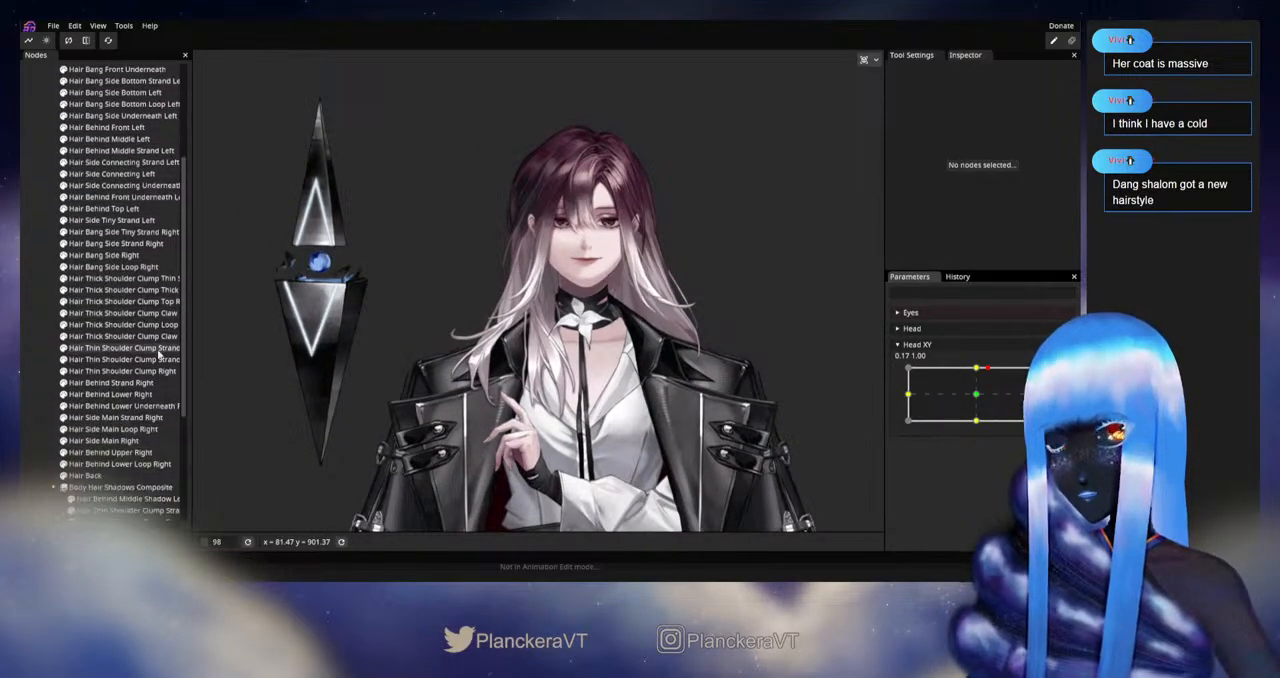
left_click_drag(993, 376, 980, 401)
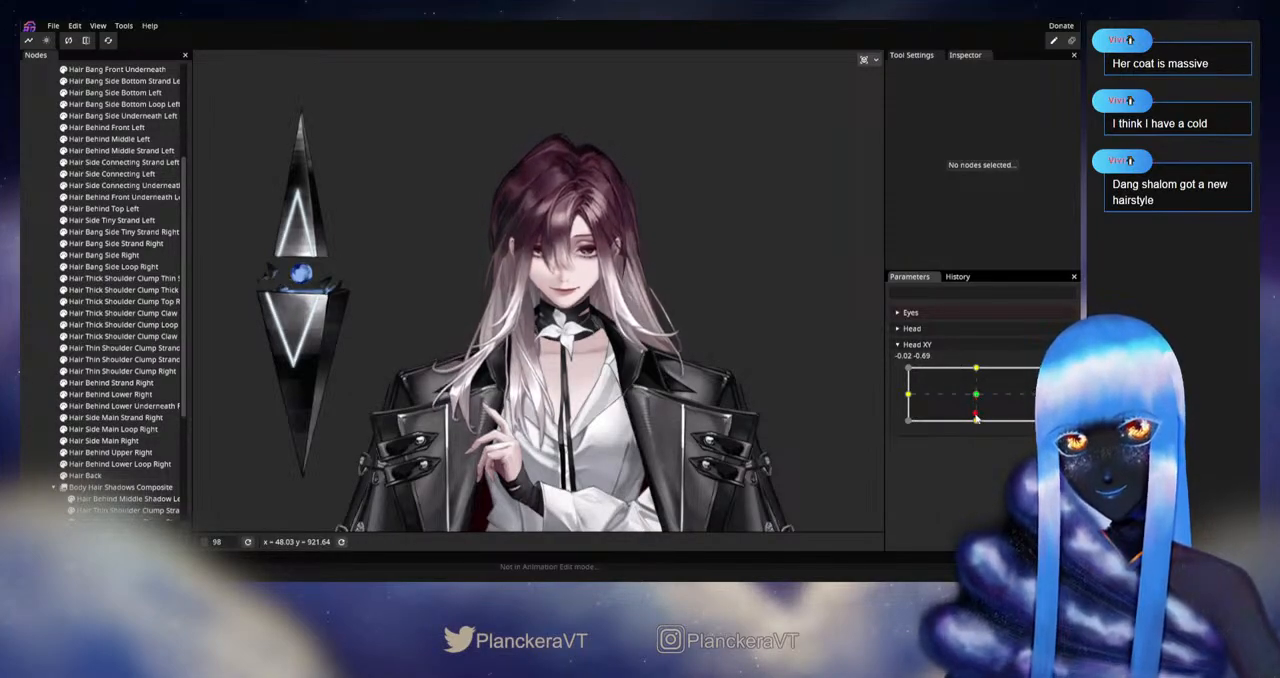
left_click_drag(976, 418, 978, 401)
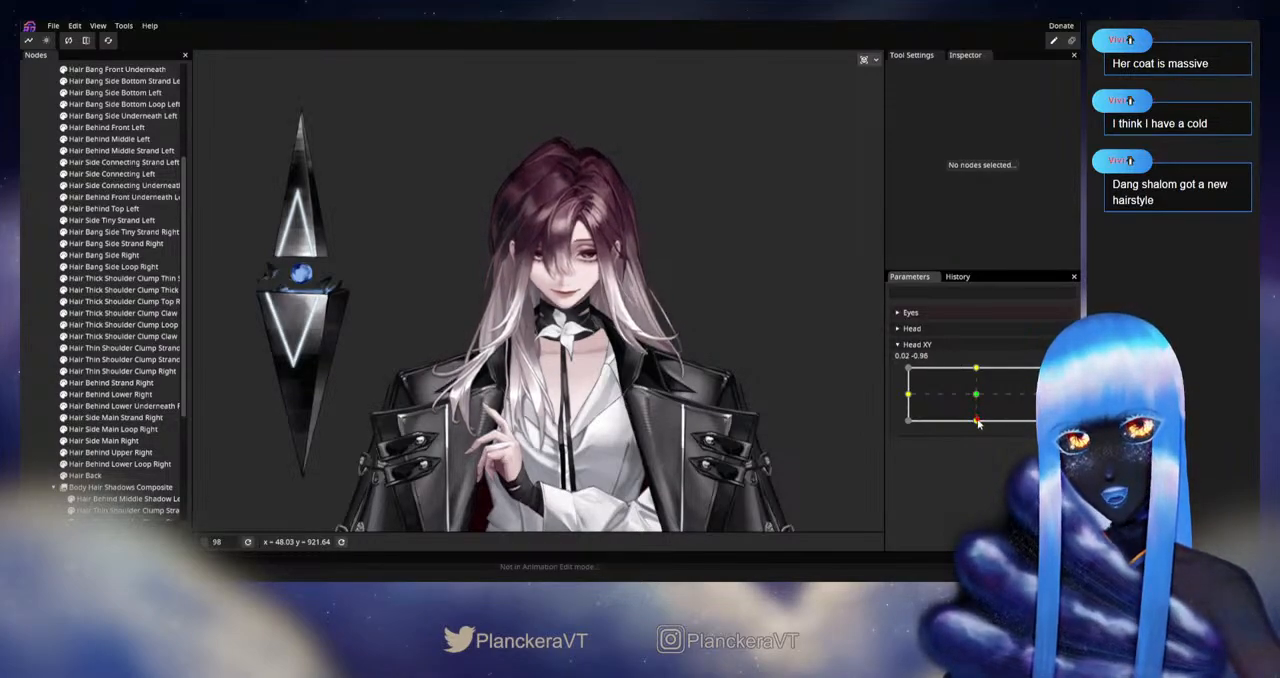
left_click_drag(977, 423, 978, 426)
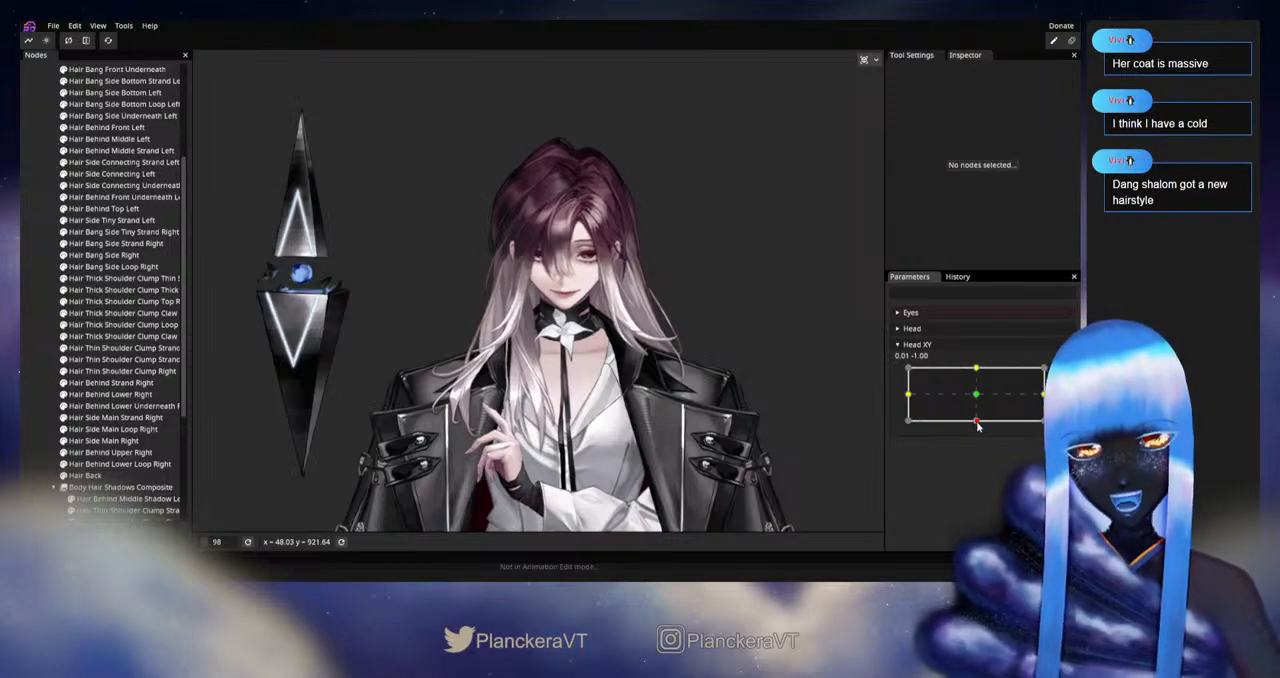
Step: Compare the sideways head turns by sweeping Head XY repeatedly between -1.00 and 1.00 horizontally
left_click_drag(978, 426, 950, 398)
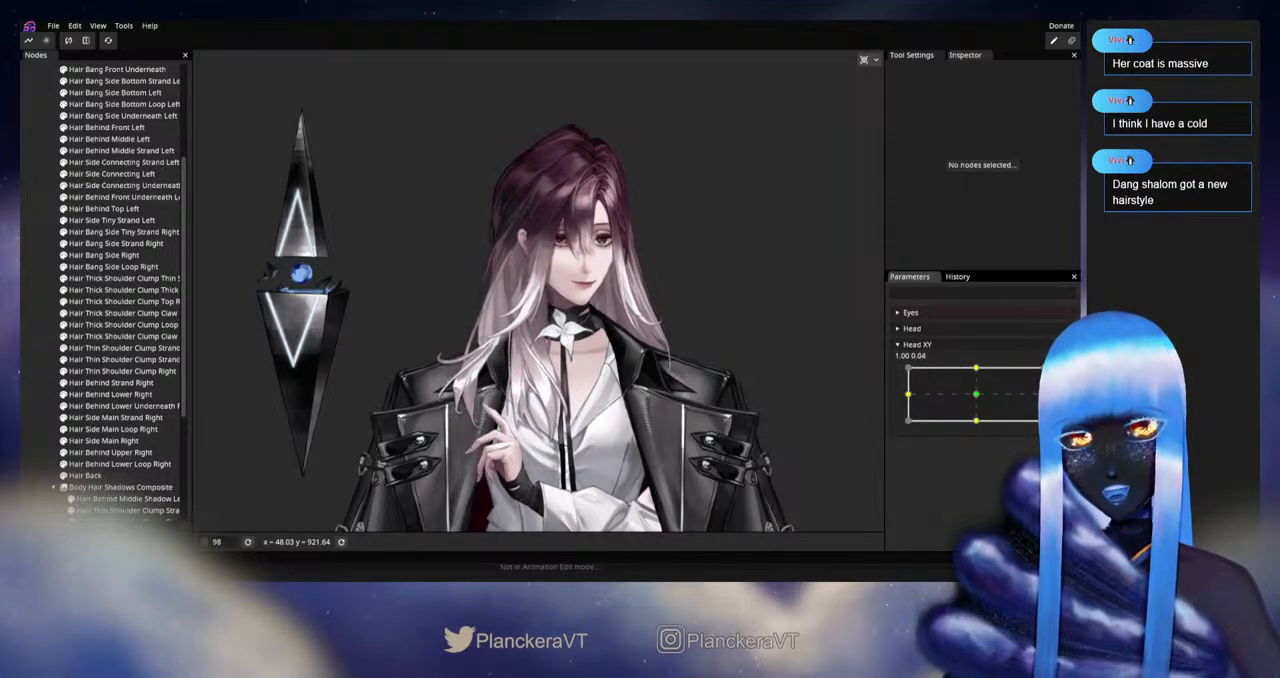
left_click_drag(973, 397, 898, 401)
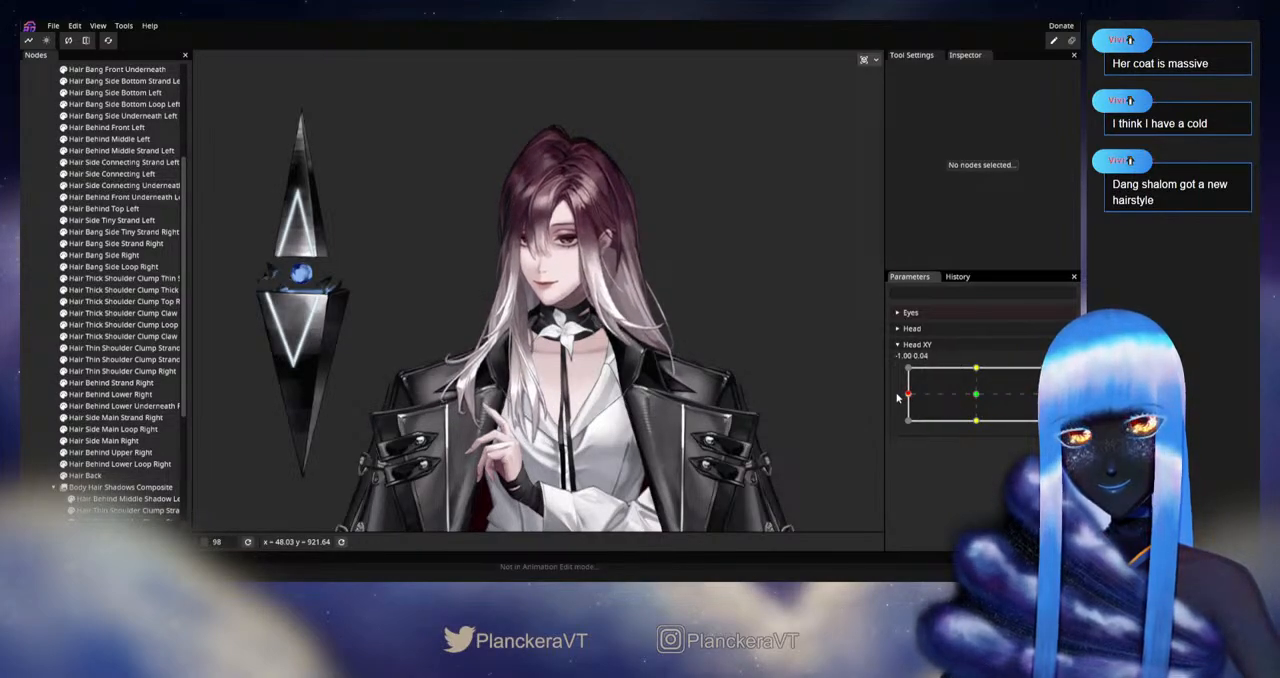
left_click_drag(1005, 393, 977, 399)
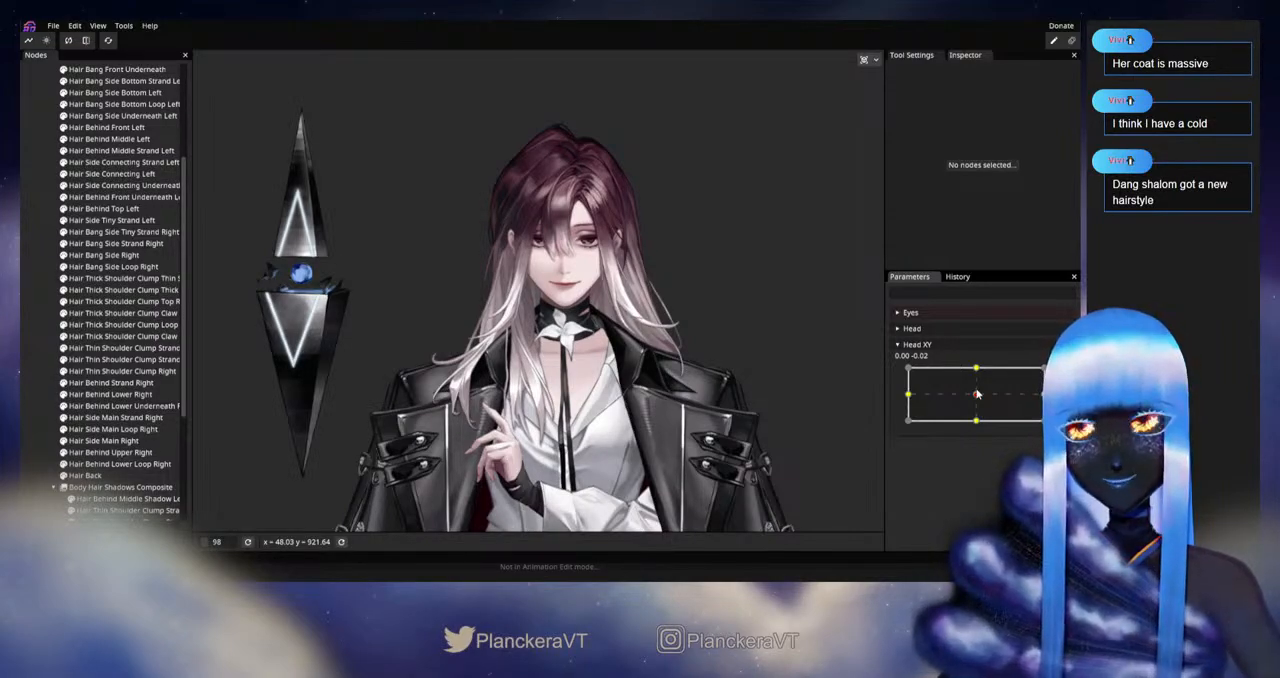
left_click_drag(977, 394, 907, 397)
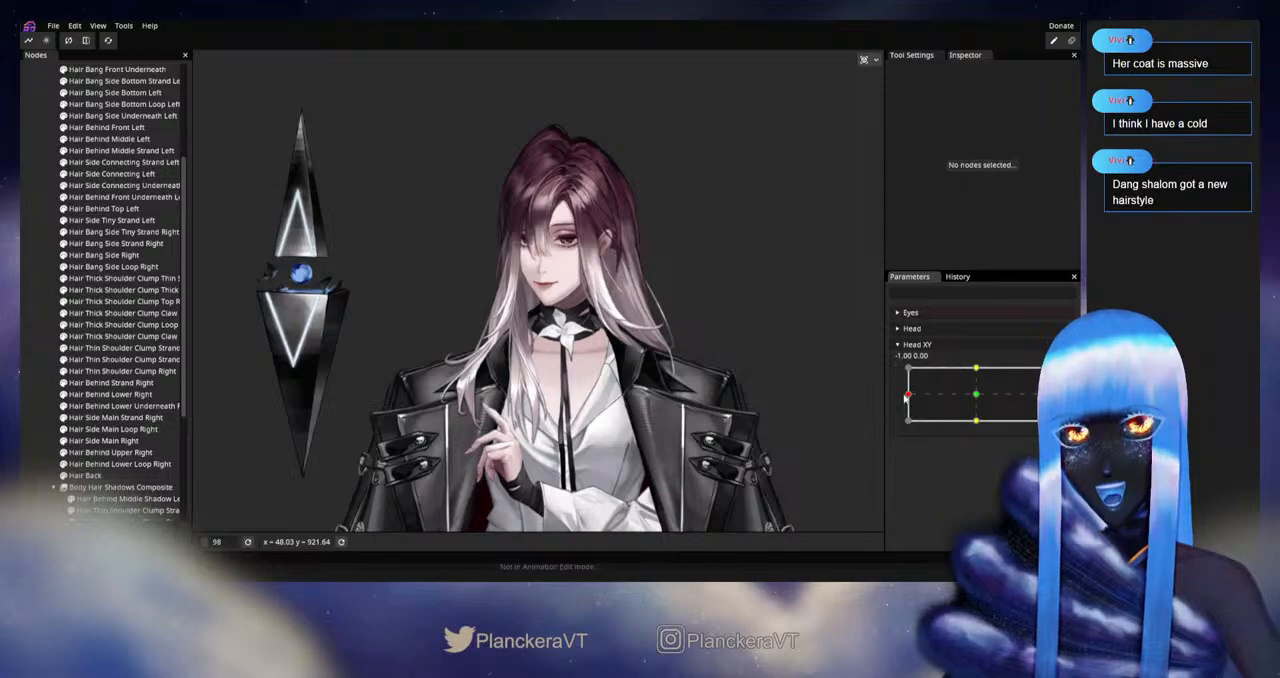
left_click_drag(907, 397, 898, 400)
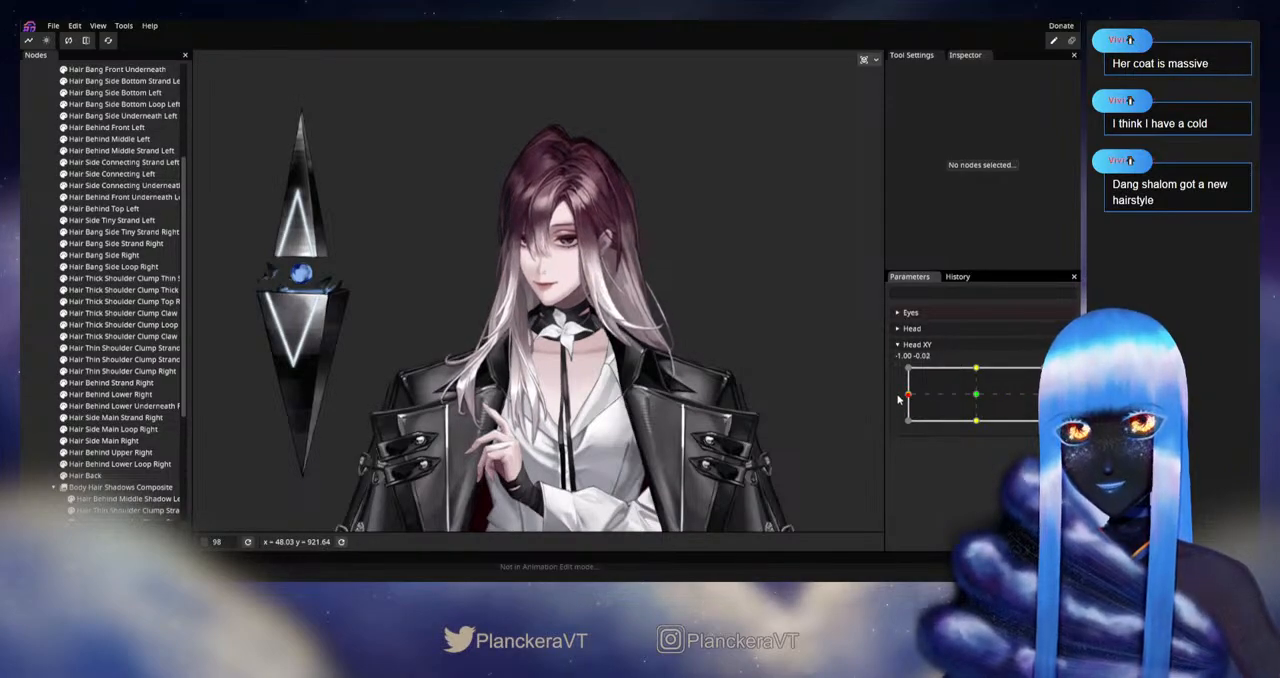
left_click_drag(804, 365, 807, 400)
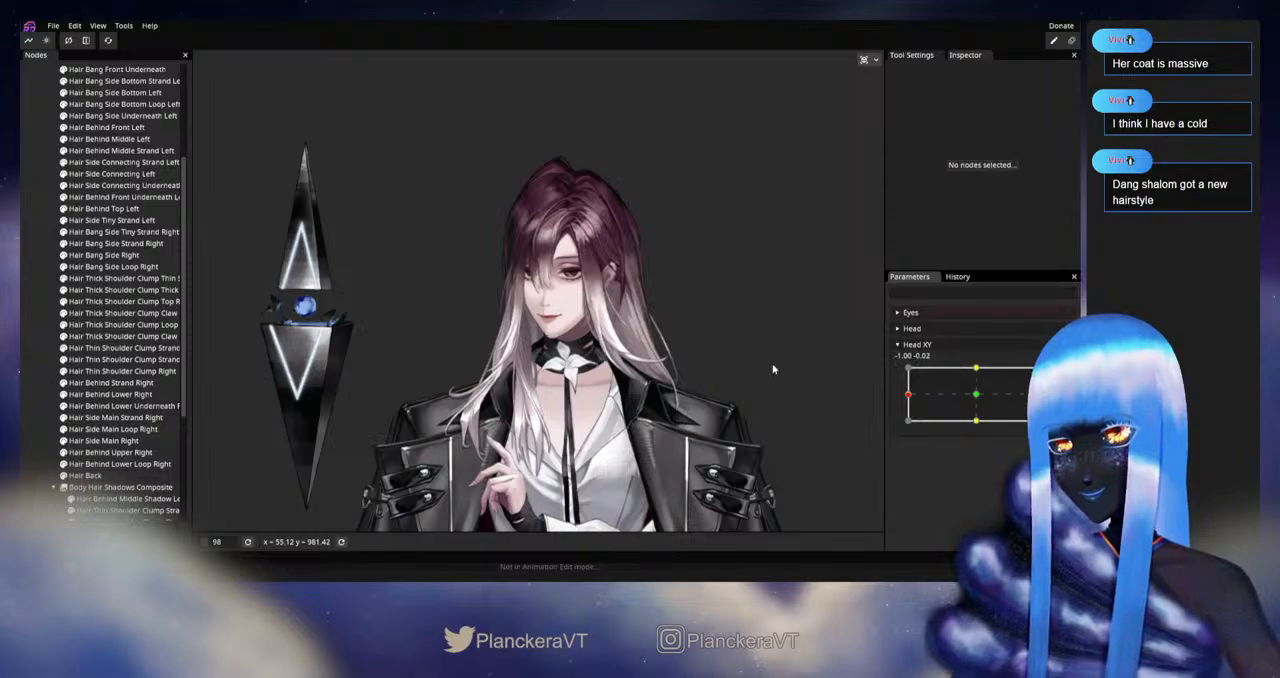
left_click_drag(926, 400, 1033, 396)
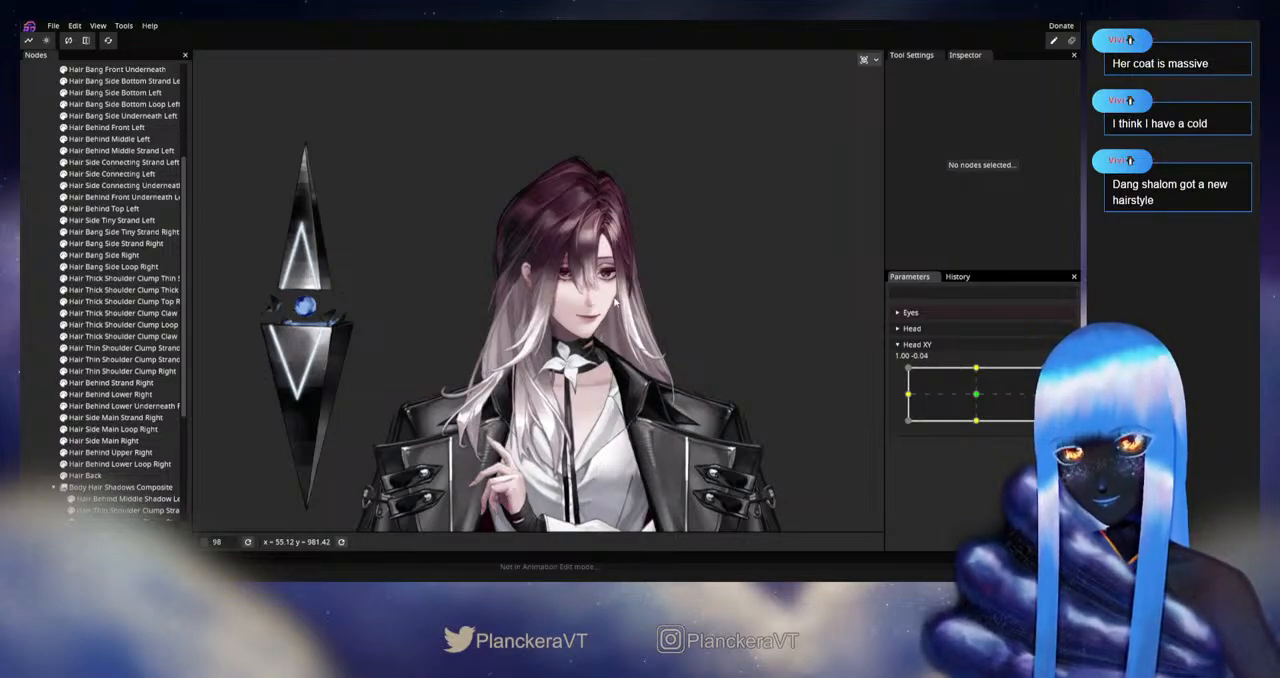
left_click_drag(616, 301, 627, 314)
left_click_drag(1044, 395, 908, 394)
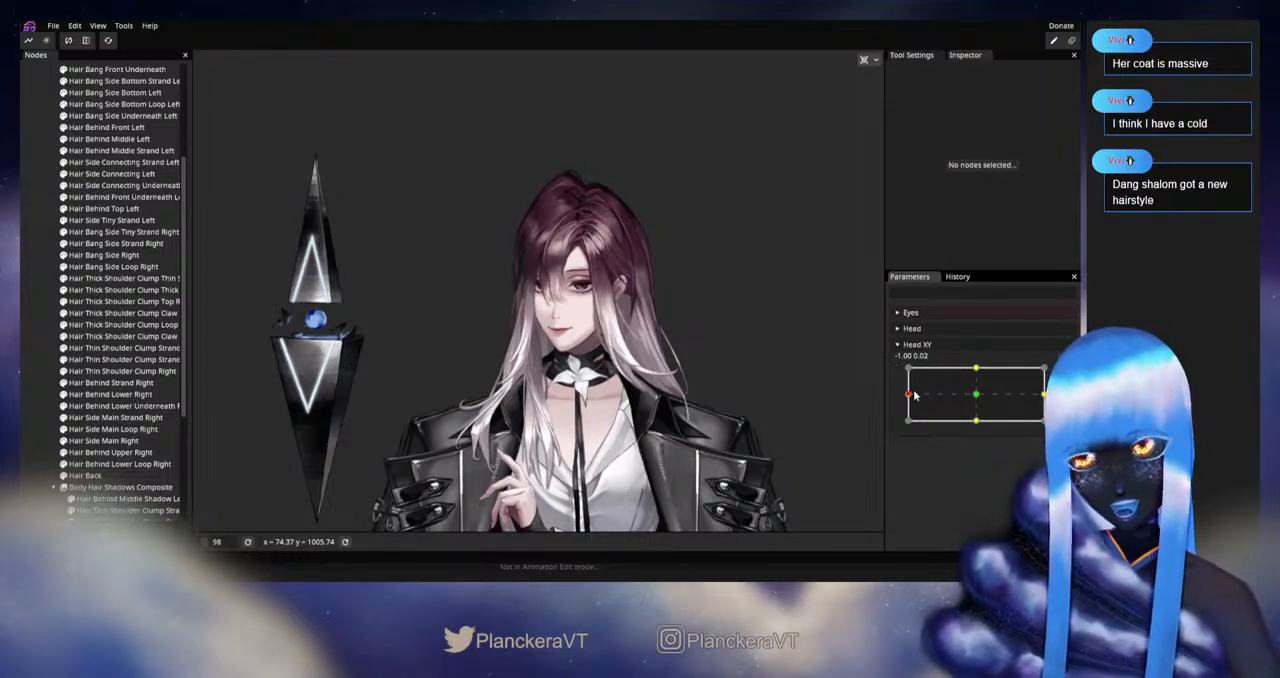
left_click_drag(909, 394, 1043, 394)
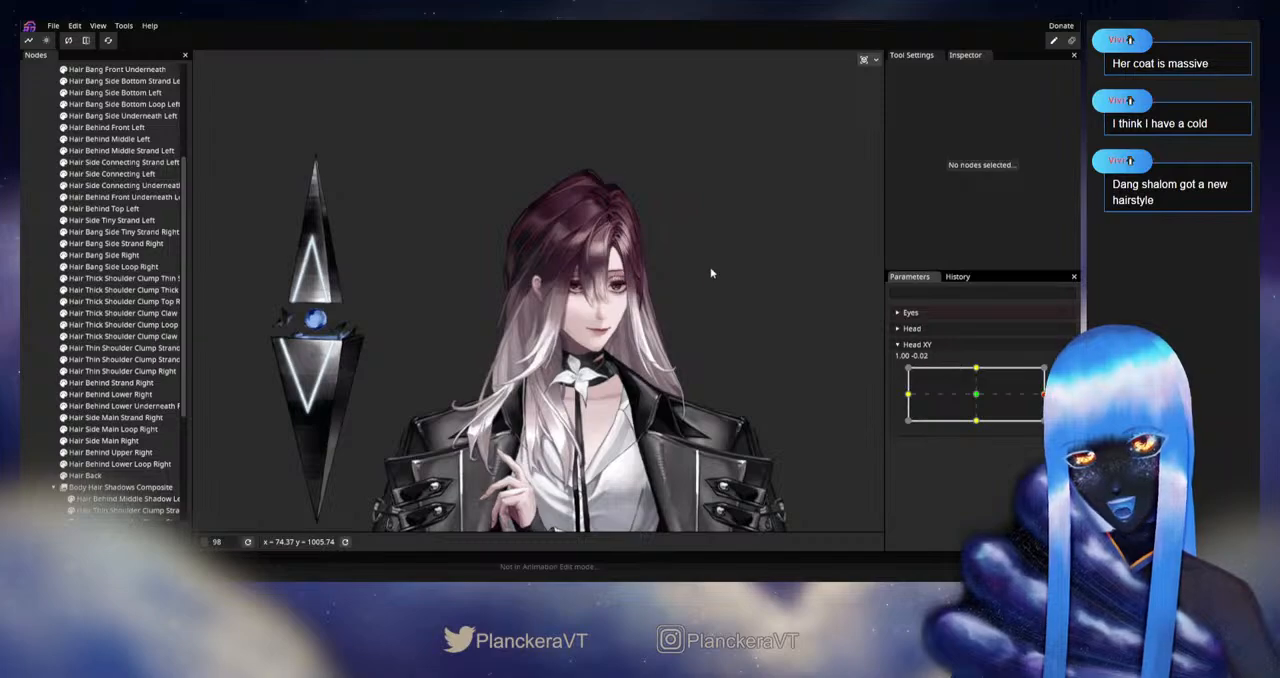
left_click_drag(1042, 394, 870, 396)
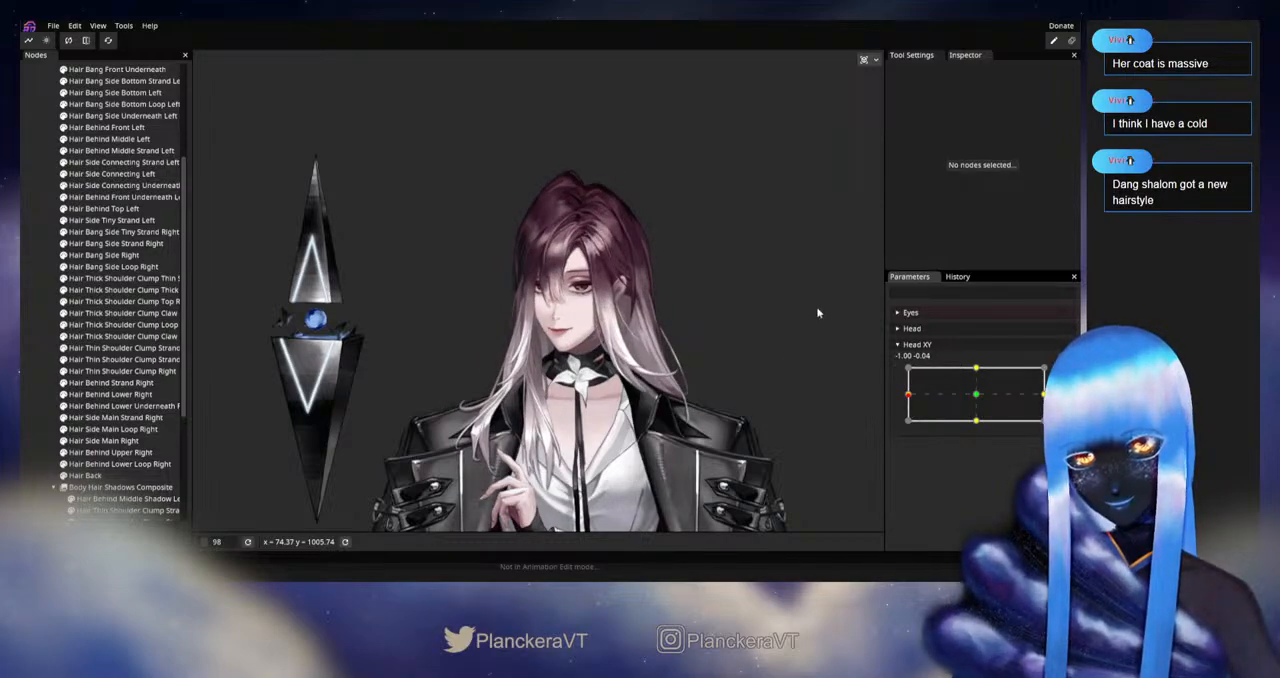
left_click_drag(975, 384, 908, 397)
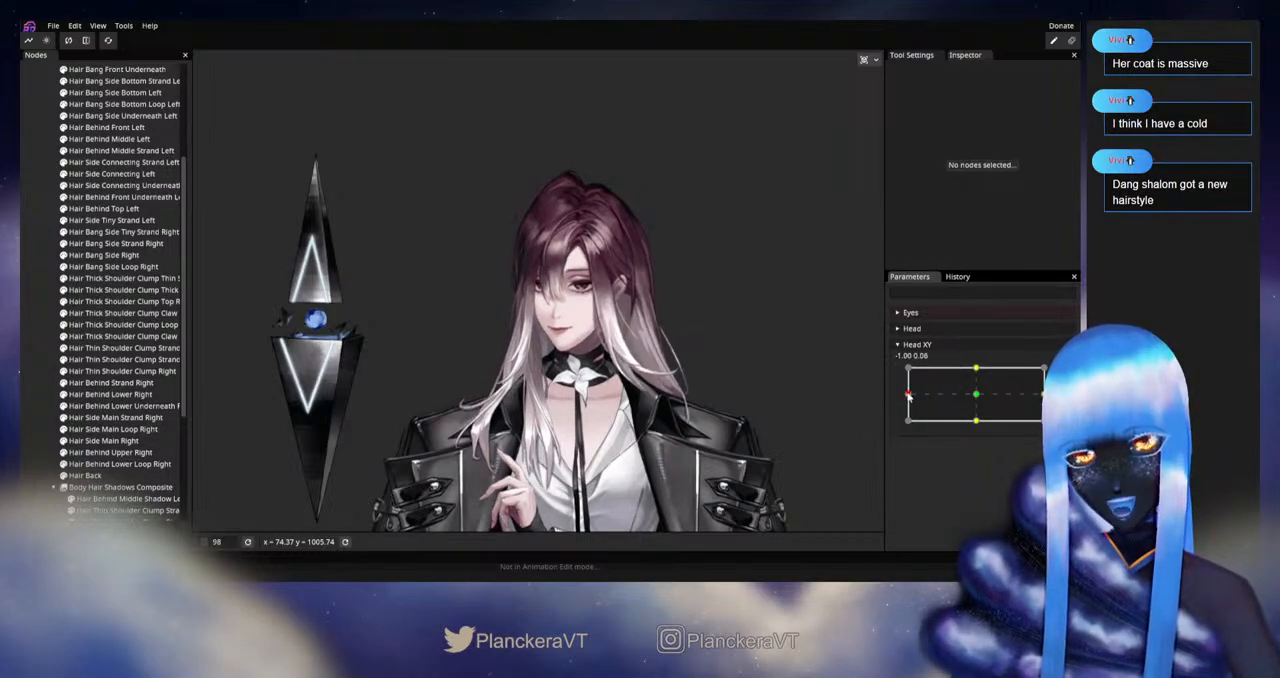
Step: Check the face and hair up close while moving Head XY from the sideways pose to 0.02, 1.00, and save the model
scroll(575, 355, "up", 5)
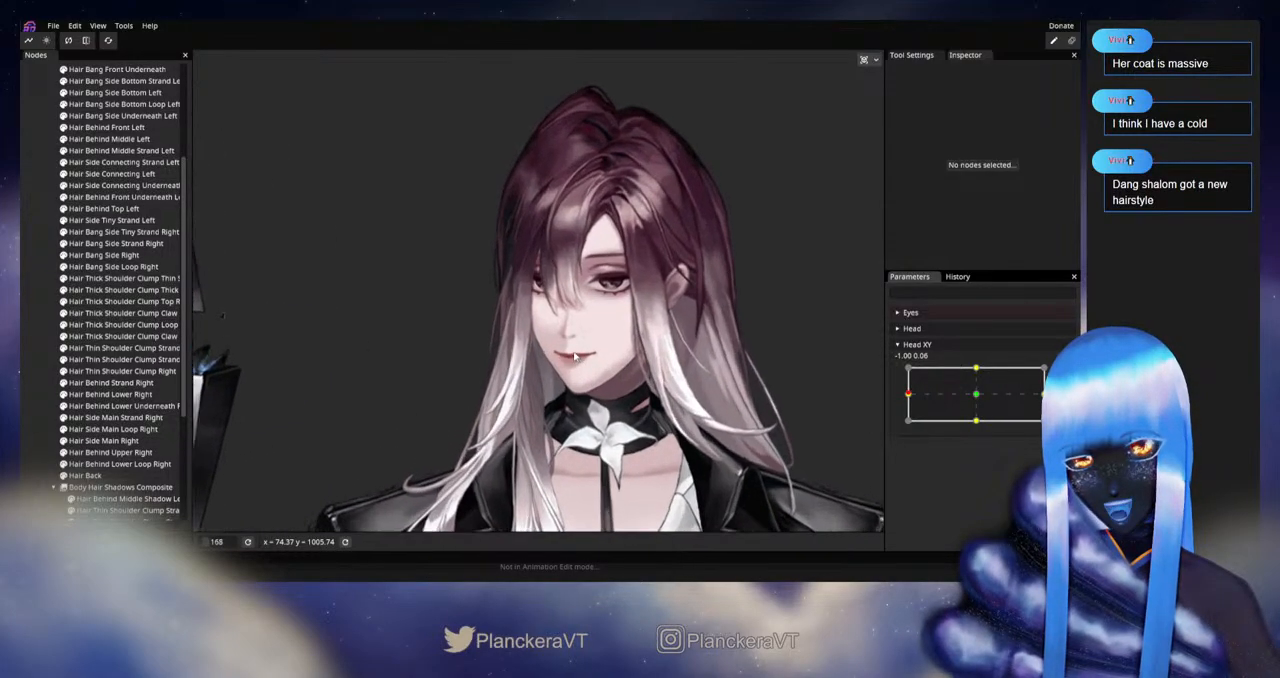
scroll(575, 355, "up", 1)
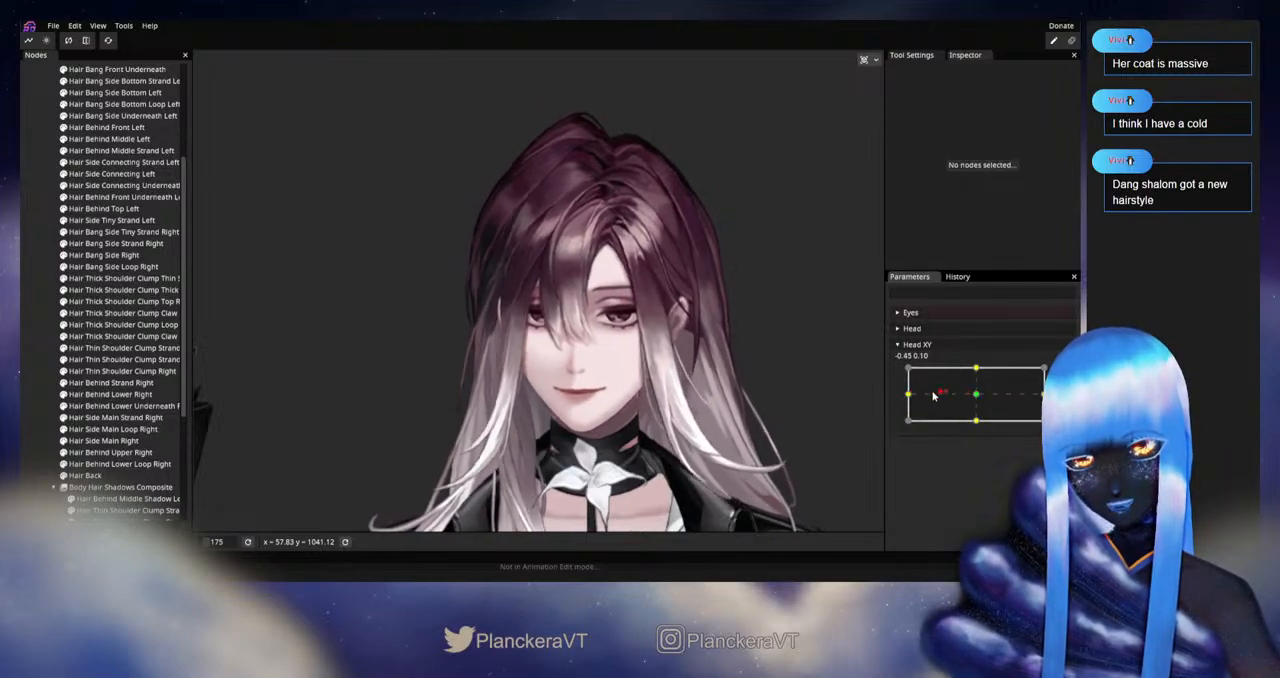
left_click_drag(907, 394, 979, 368)
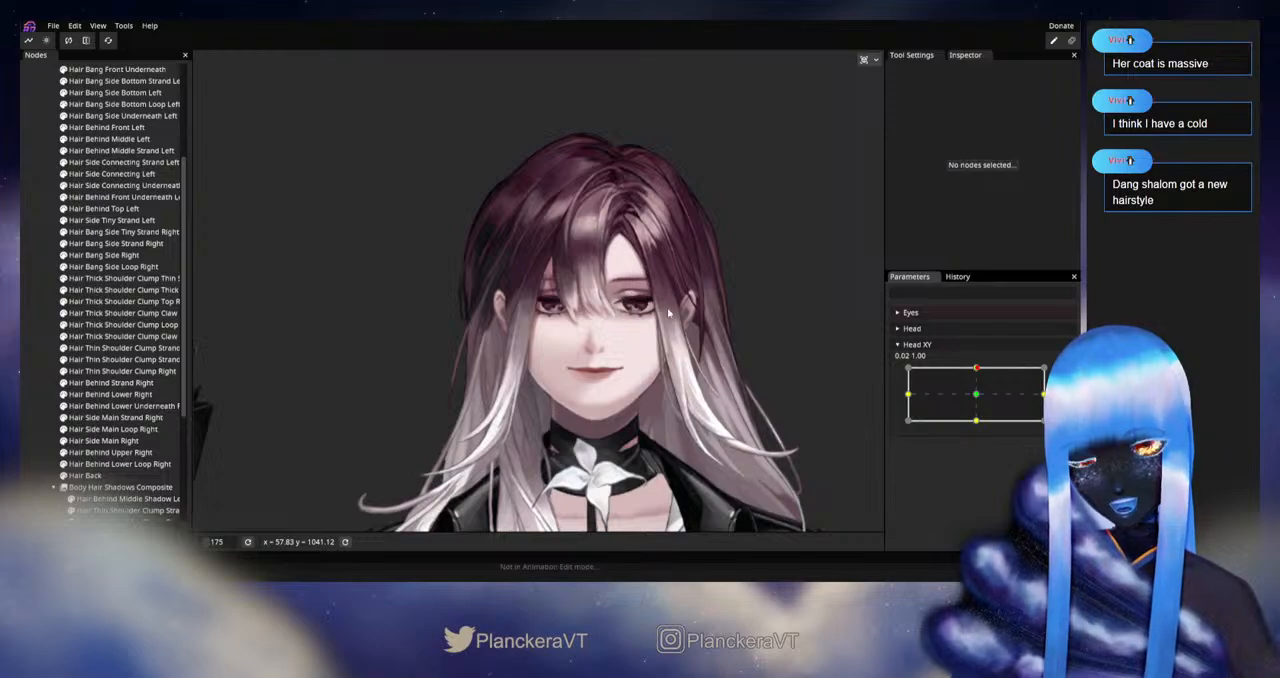
key("ctrl+s")
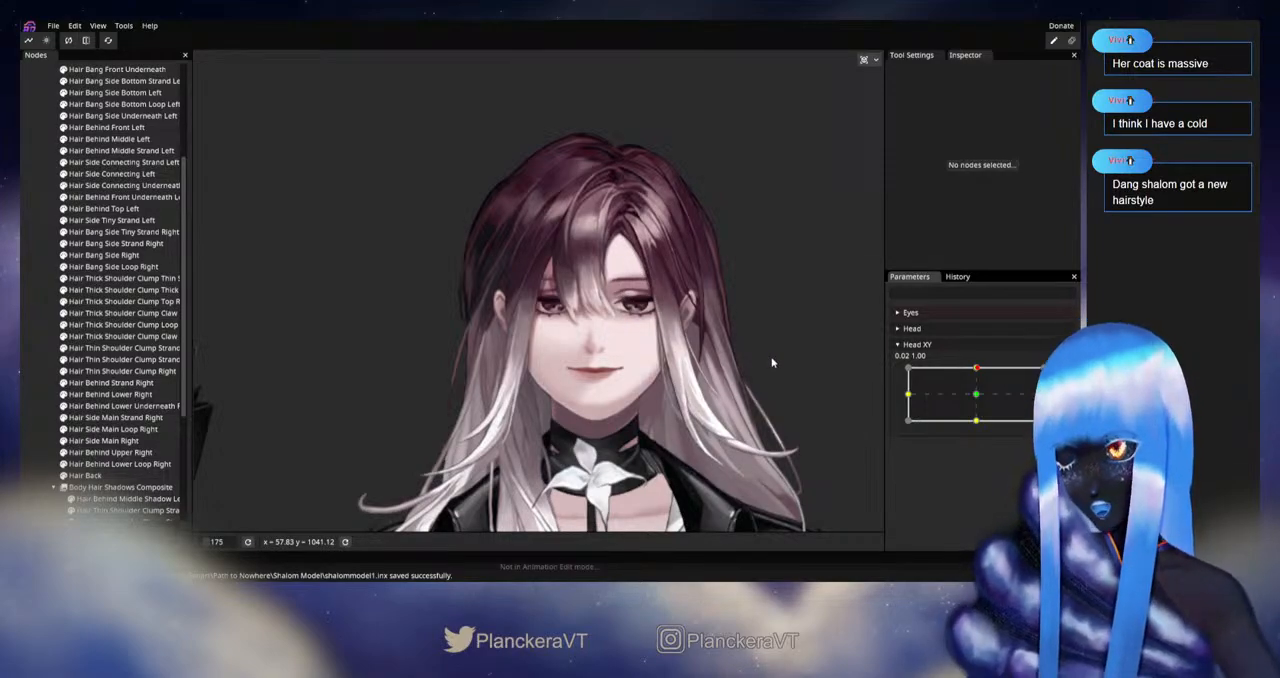
Step: Inspect the diagonal Head XY pose at -1.00, 1.00, return the head close to its neutral pose, and save shalommodel1.inx
left_click_drag(977, 369, 869, 360)
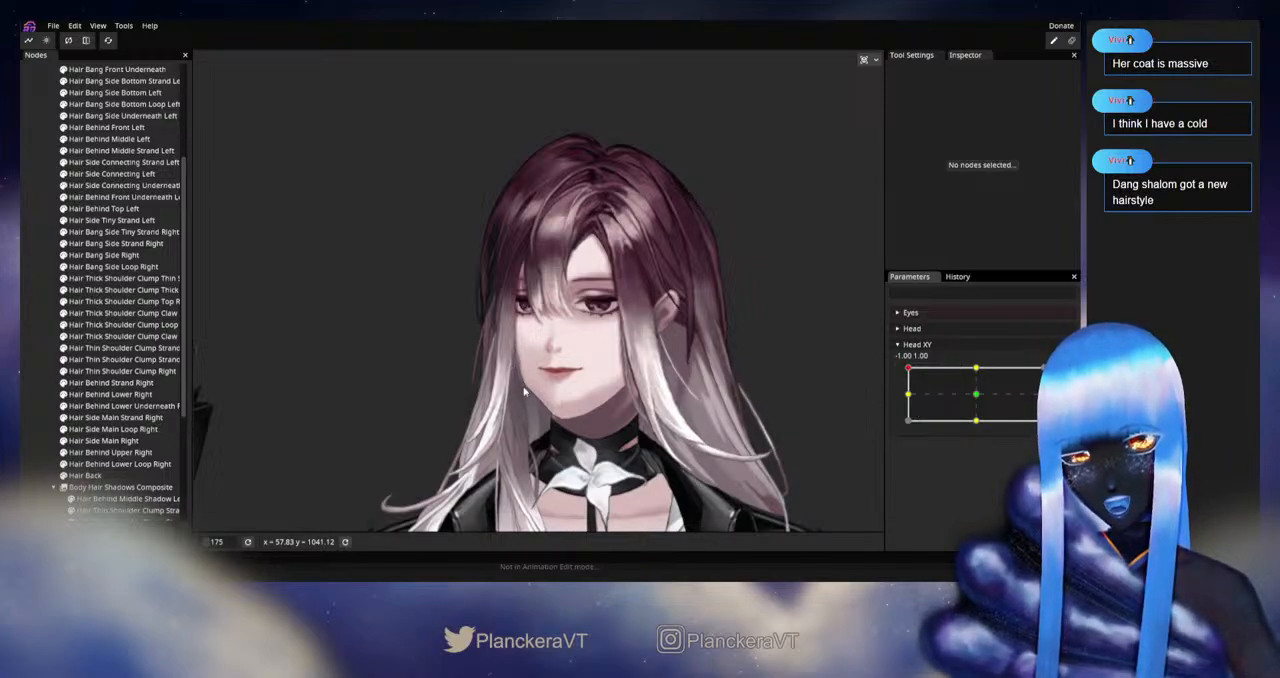
scroll(820, 447, "down", 2)
scroll(826, 440, "down", 3)
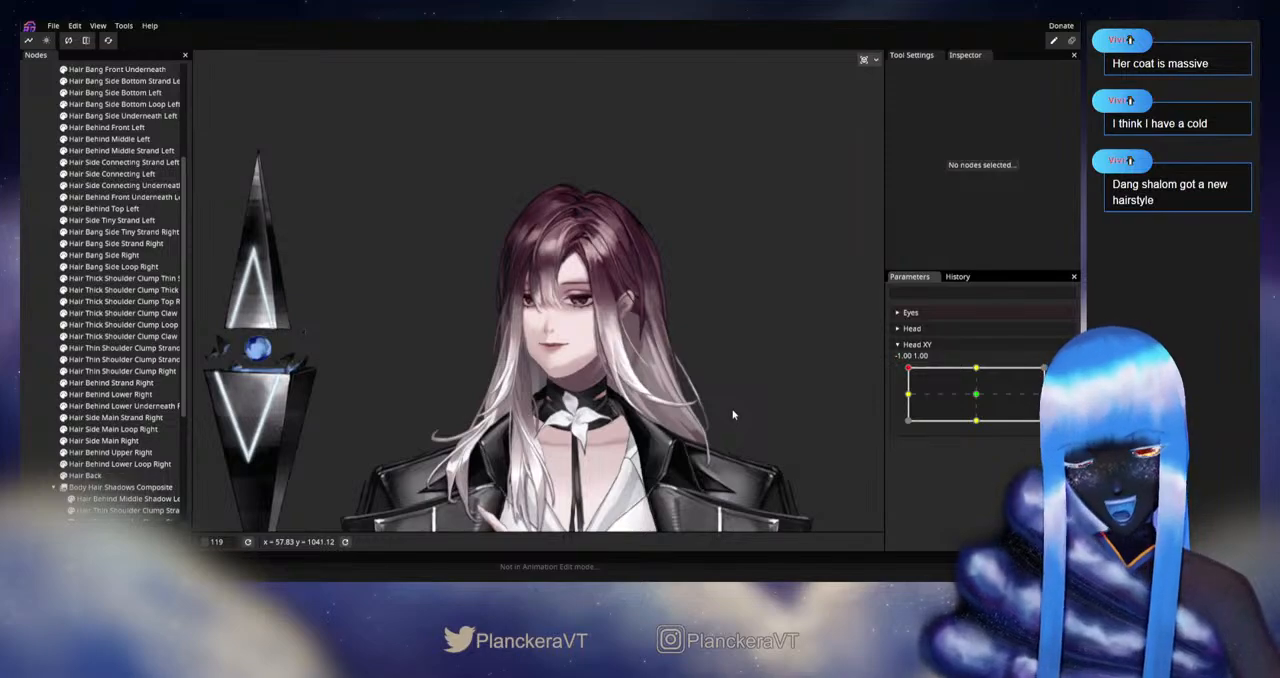
left_click_drag(751, 412, 798, 418)
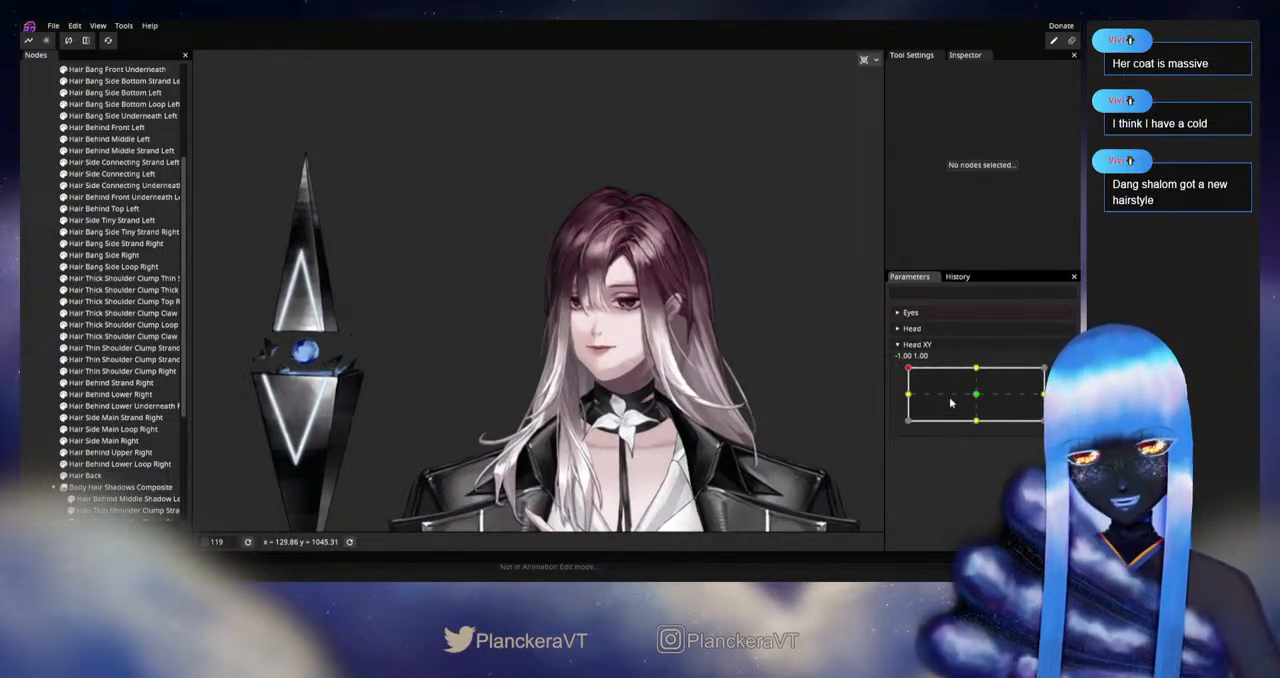
left_click_drag(909, 369, 976, 394)
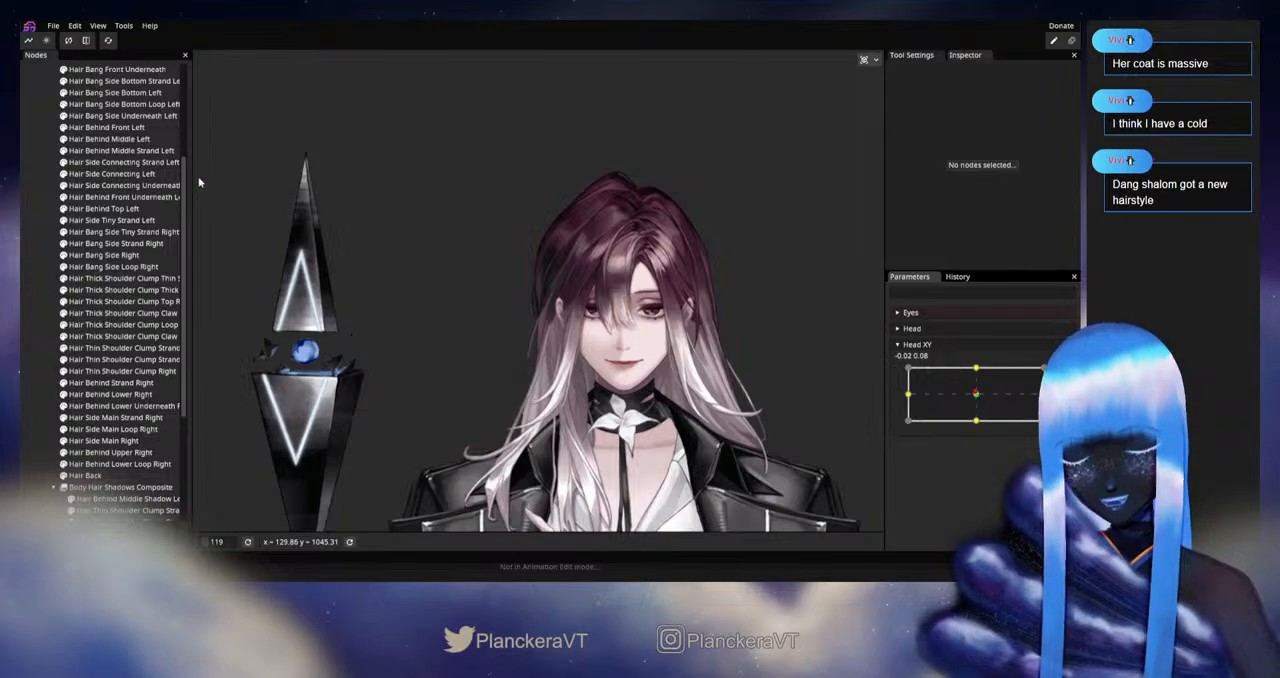
left_click(53, 25)
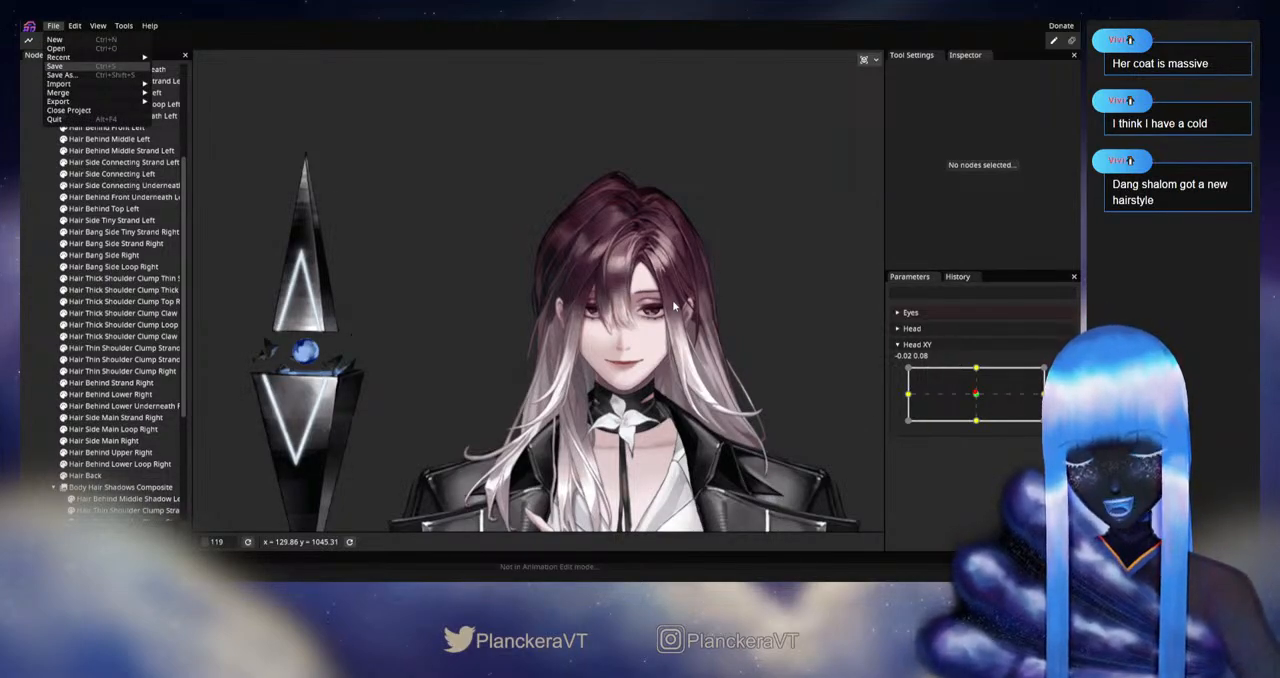
key("ctrl+s")
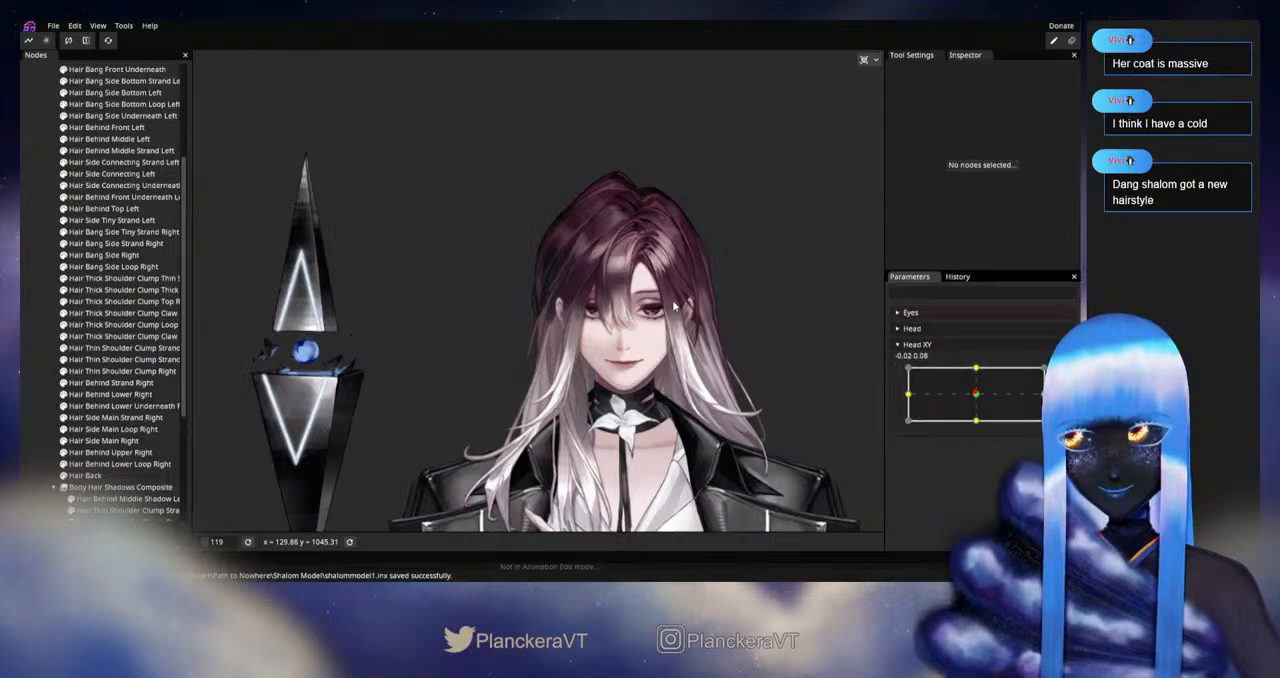